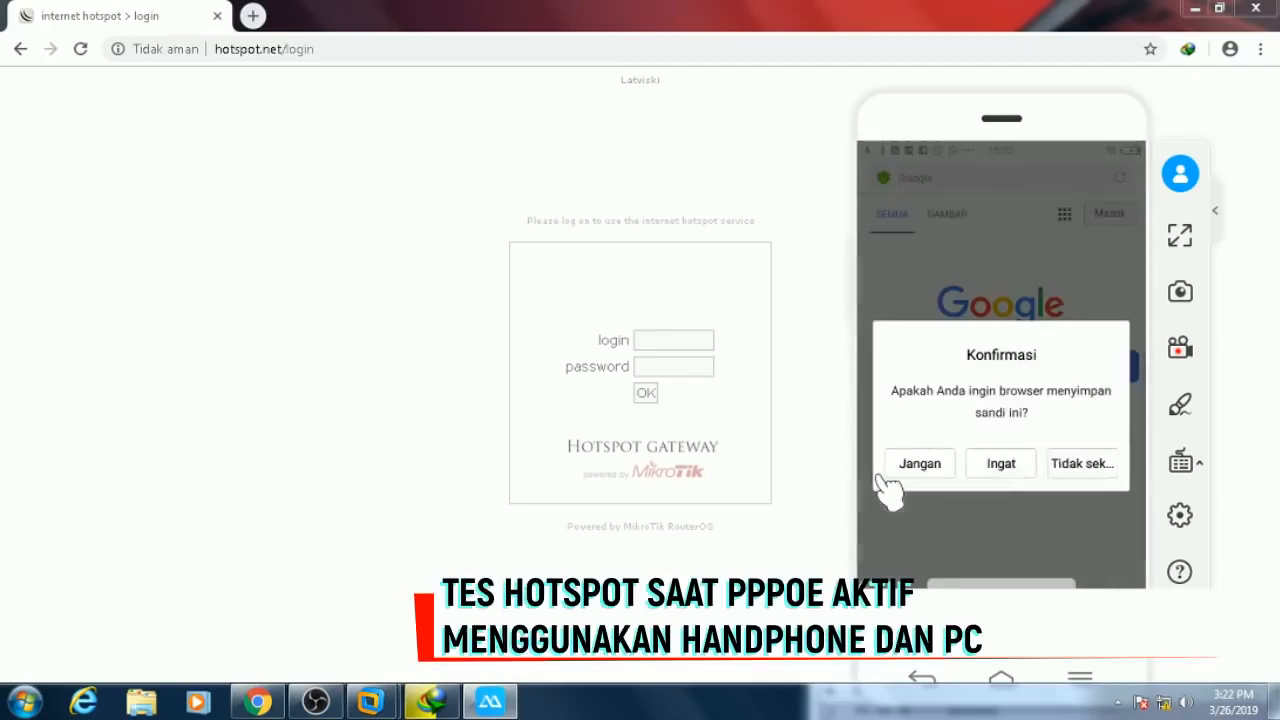
- Paste the password into the hotspot login form and sign in to the gateway
click(881, 474)
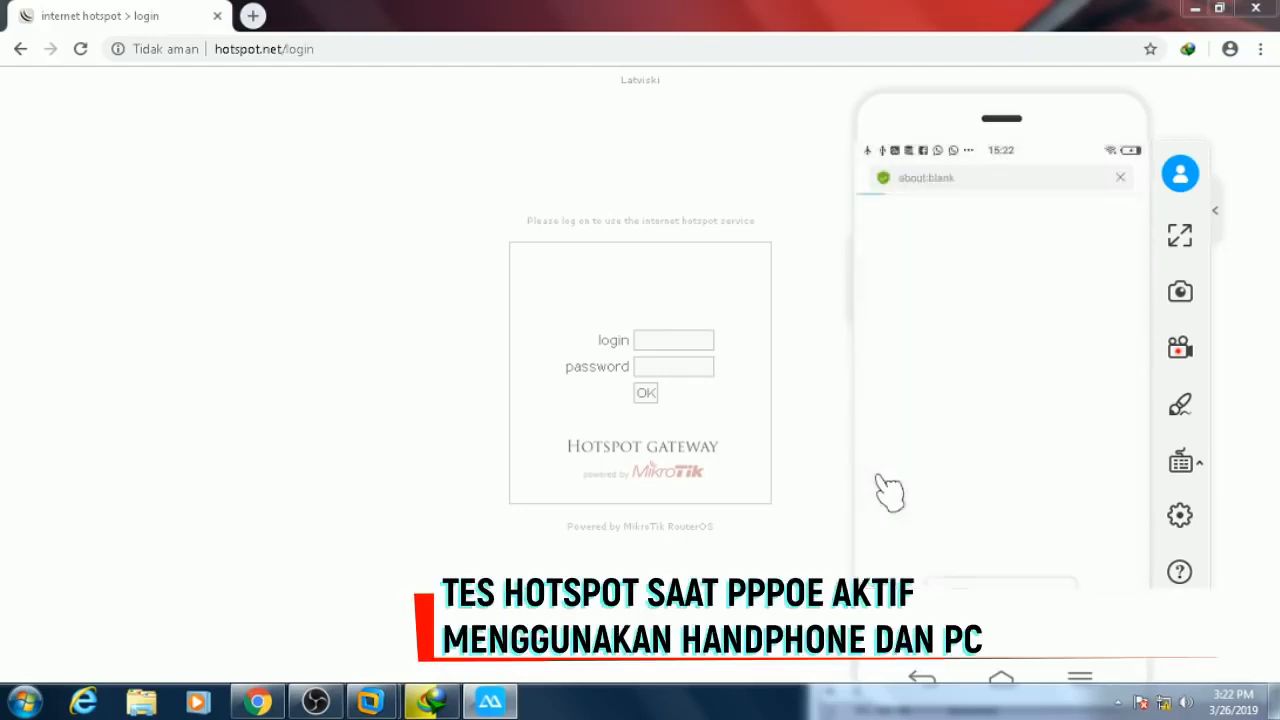
click(671, 366)
right_click(676, 364)
click(690, 447)
click(645, 394)
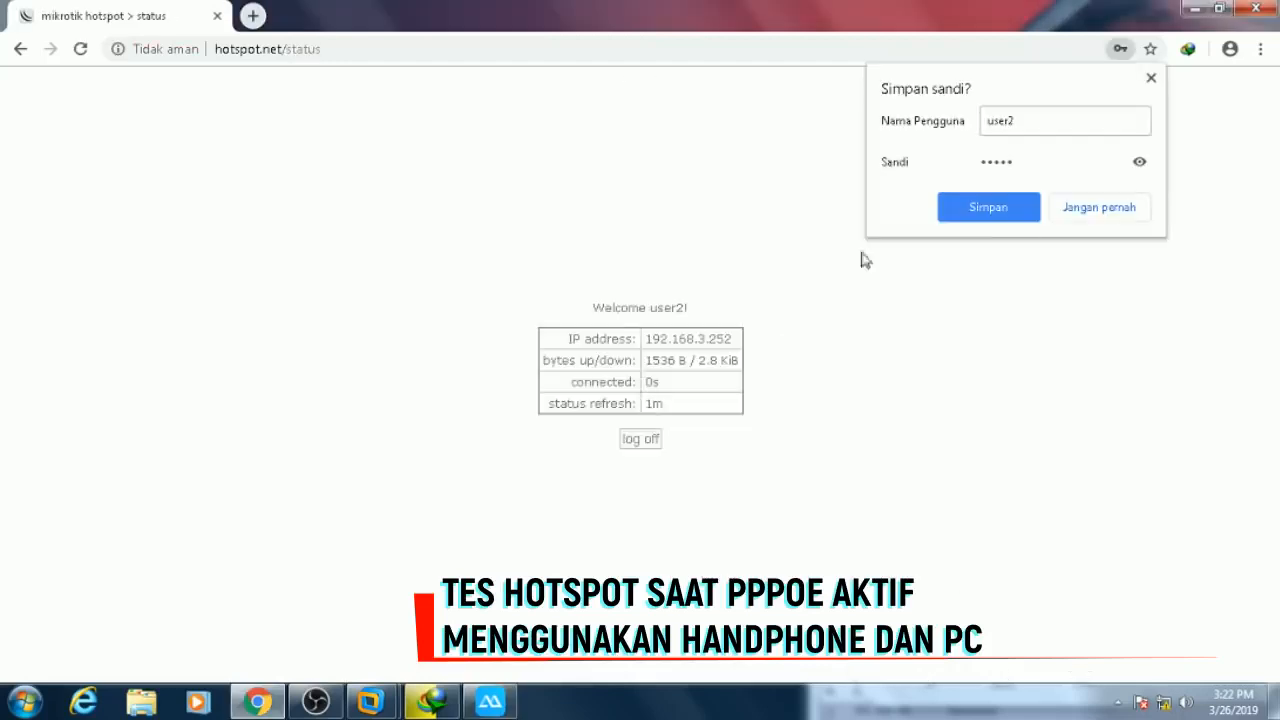
- Load google.com to confirm browsing works, then bring the phone mirroring window back
click(388, 50)
text(google.com)
key(Return)
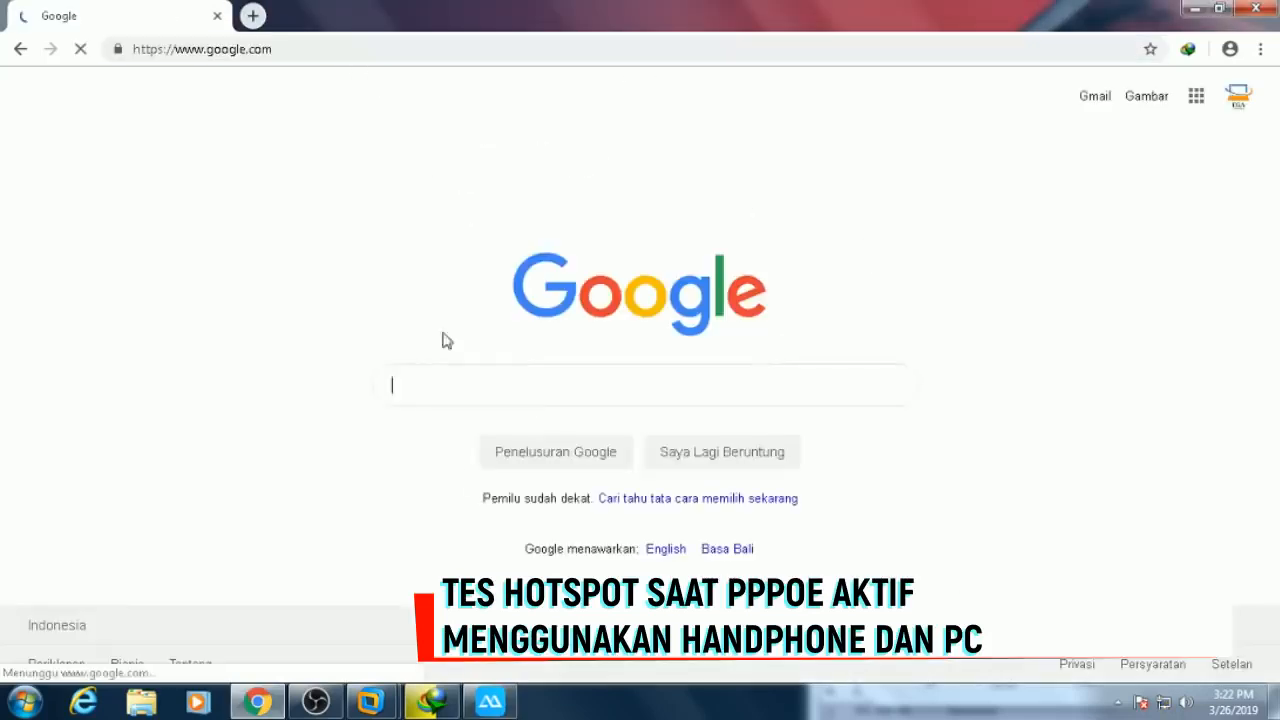
click(490, 702)
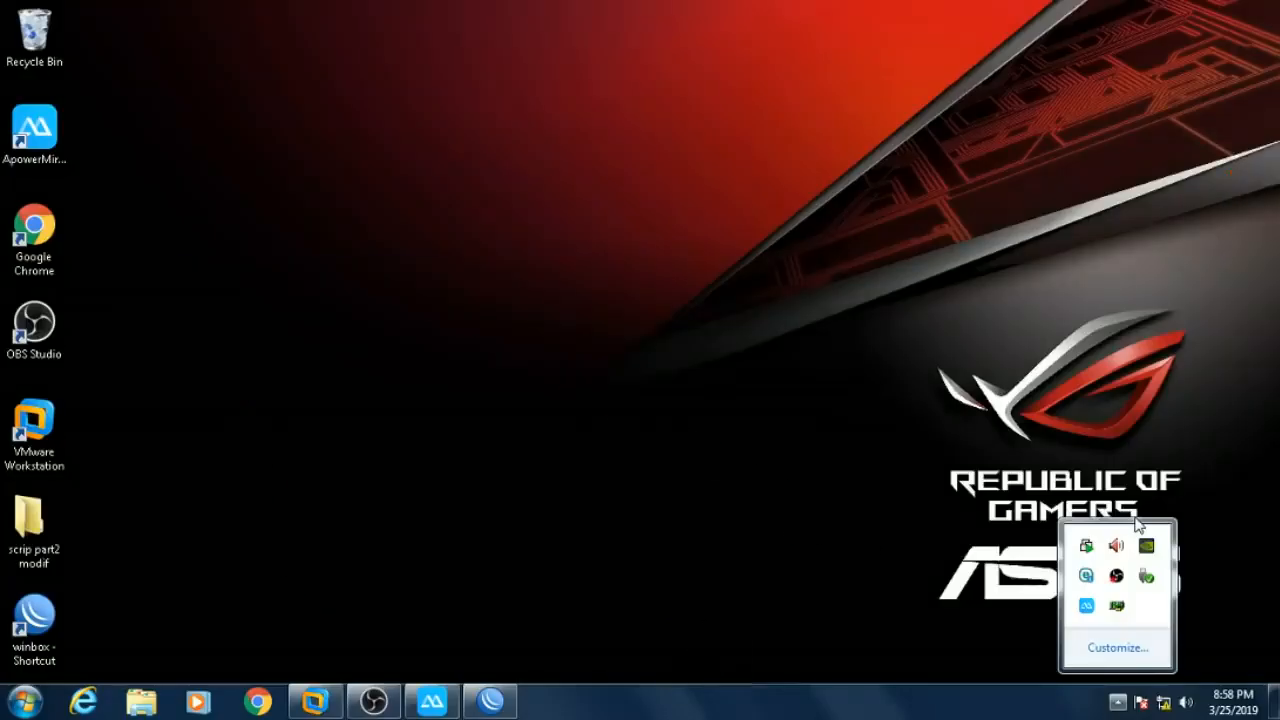
- Dismiss the tray icons popup and open the 'scrip part2 modif' desktop folder
click(597, 295)
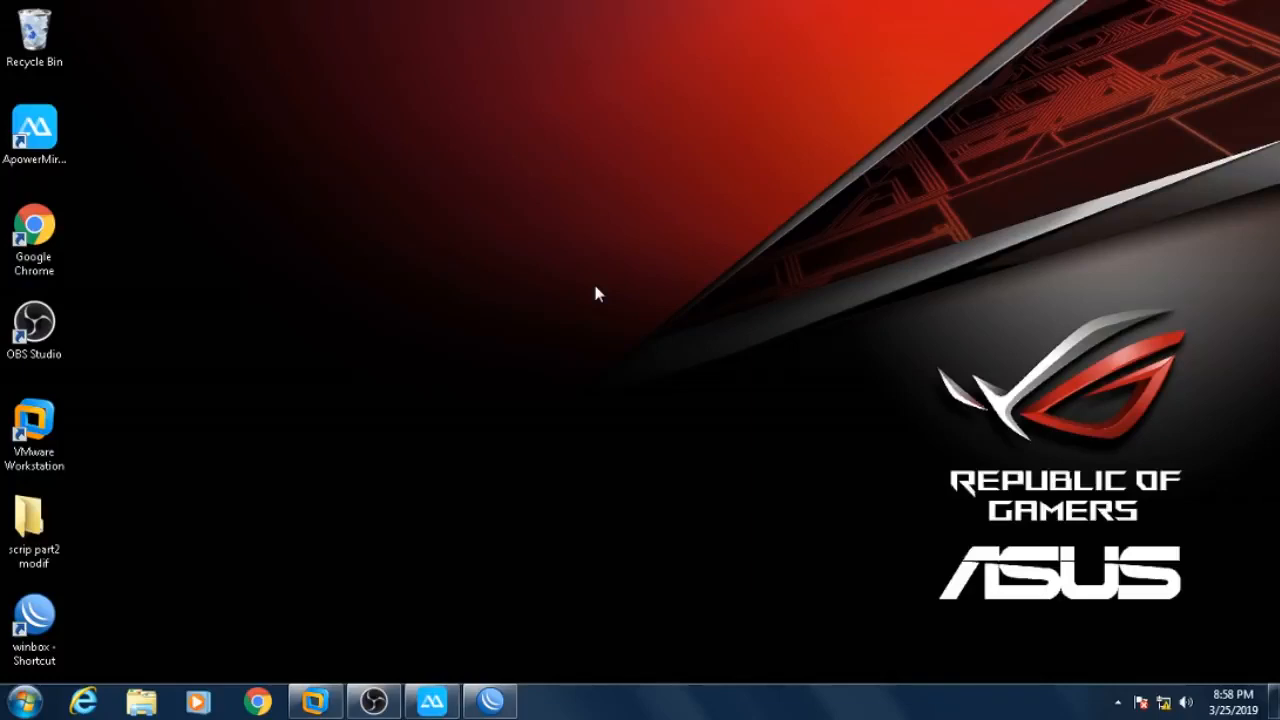
mouse_move(490, 705)
double_click(30, 525)
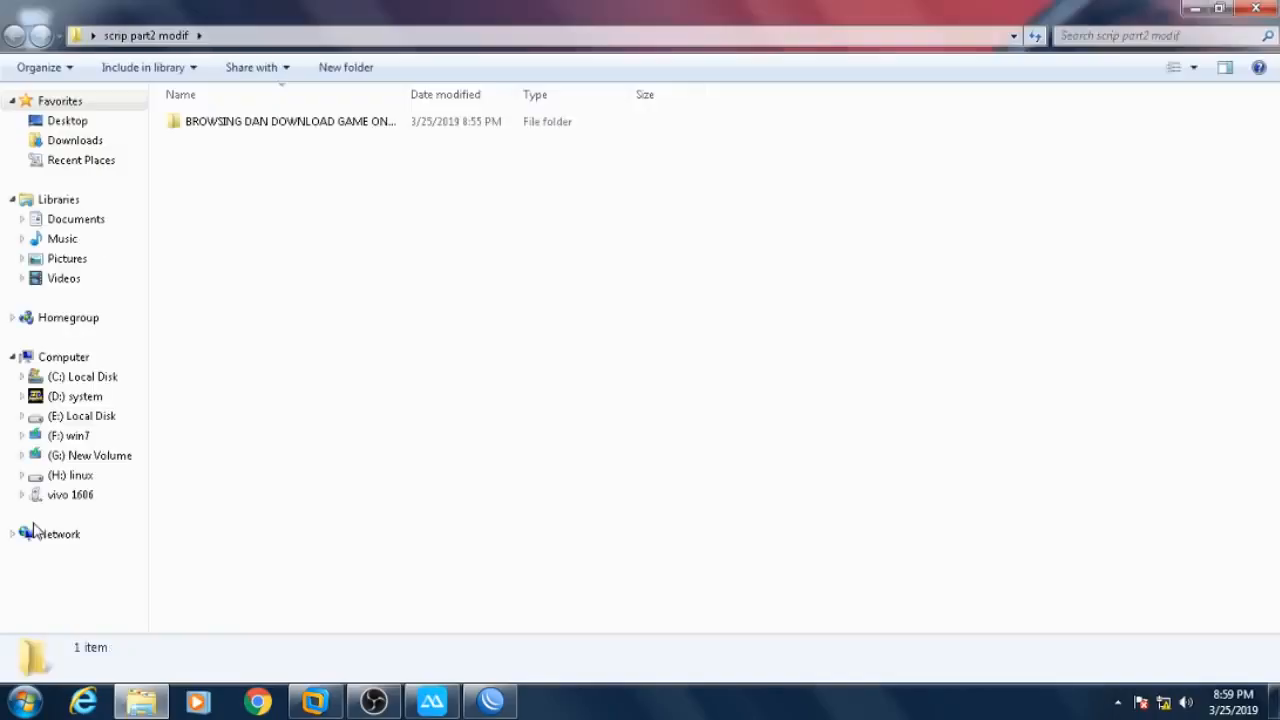
- Open the BROWSING DAN DOWNLOAD GAME ONLINE subfolder to list the SCRIP PART2 MODIF workbook
double_click(236, 123)
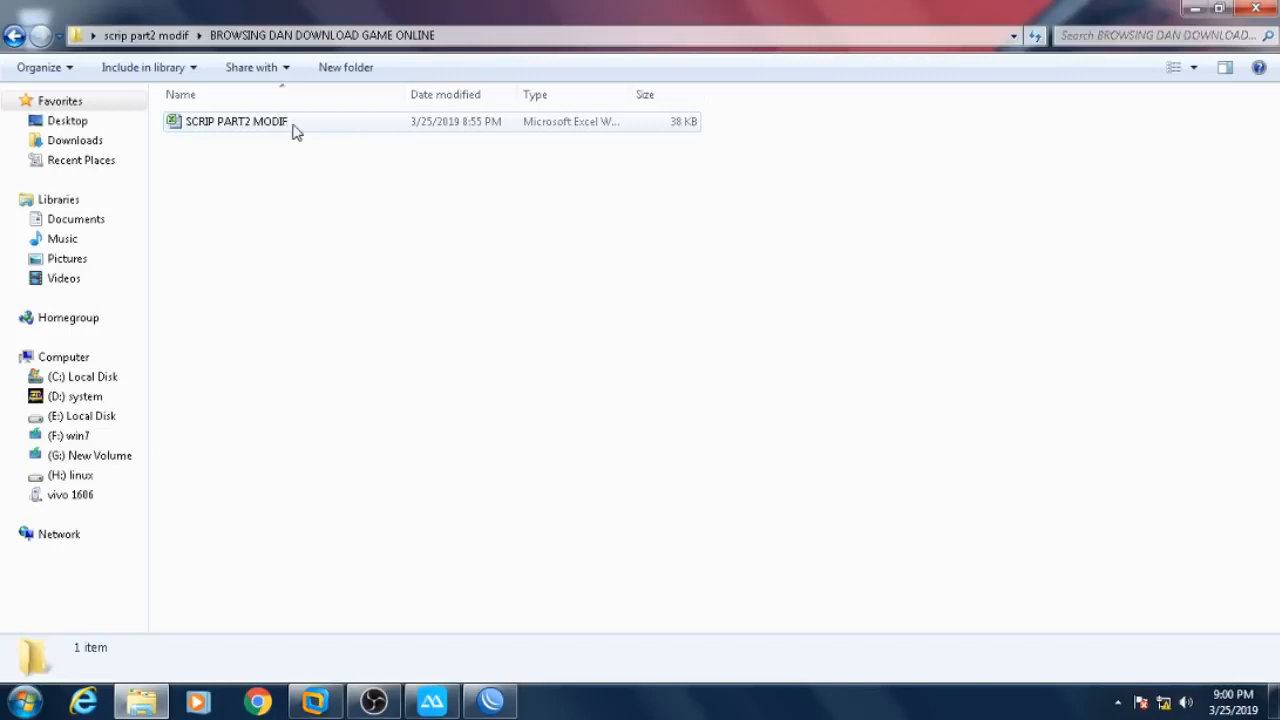
- Select then deselect the SCRIP PART2 MODIF workbook and close the folder window
click(435, 127)
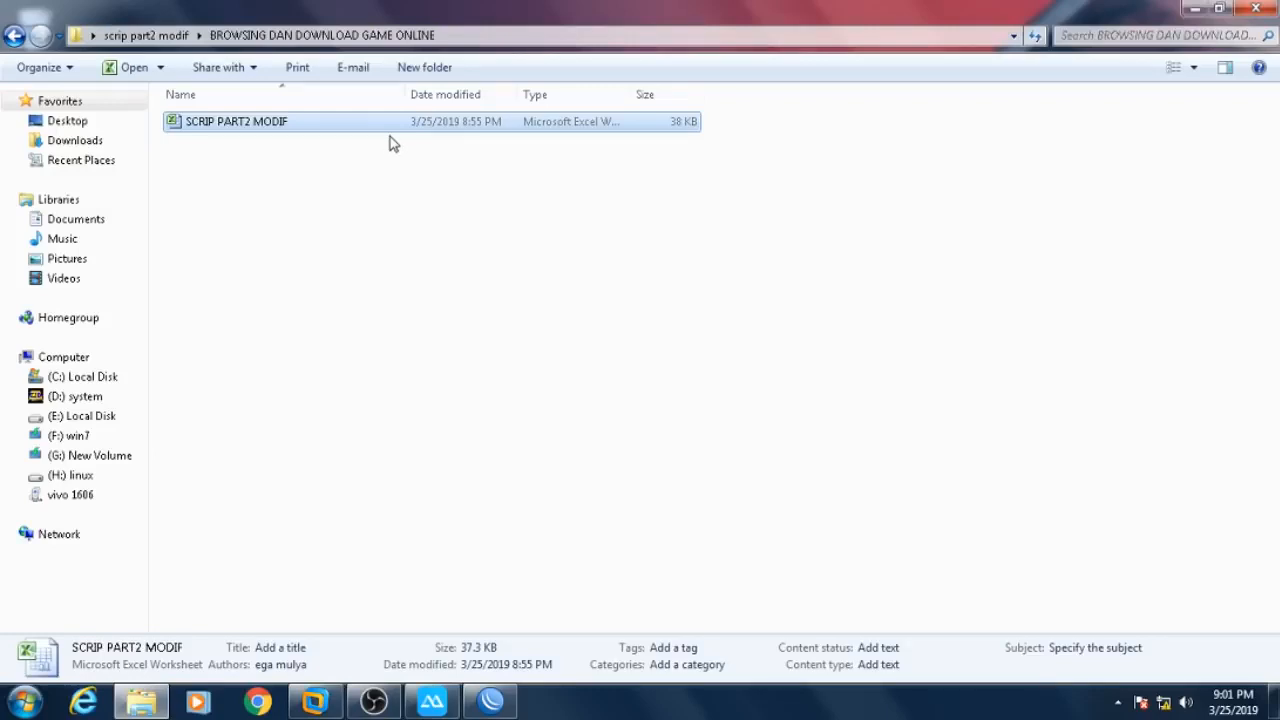
click(451, 247)
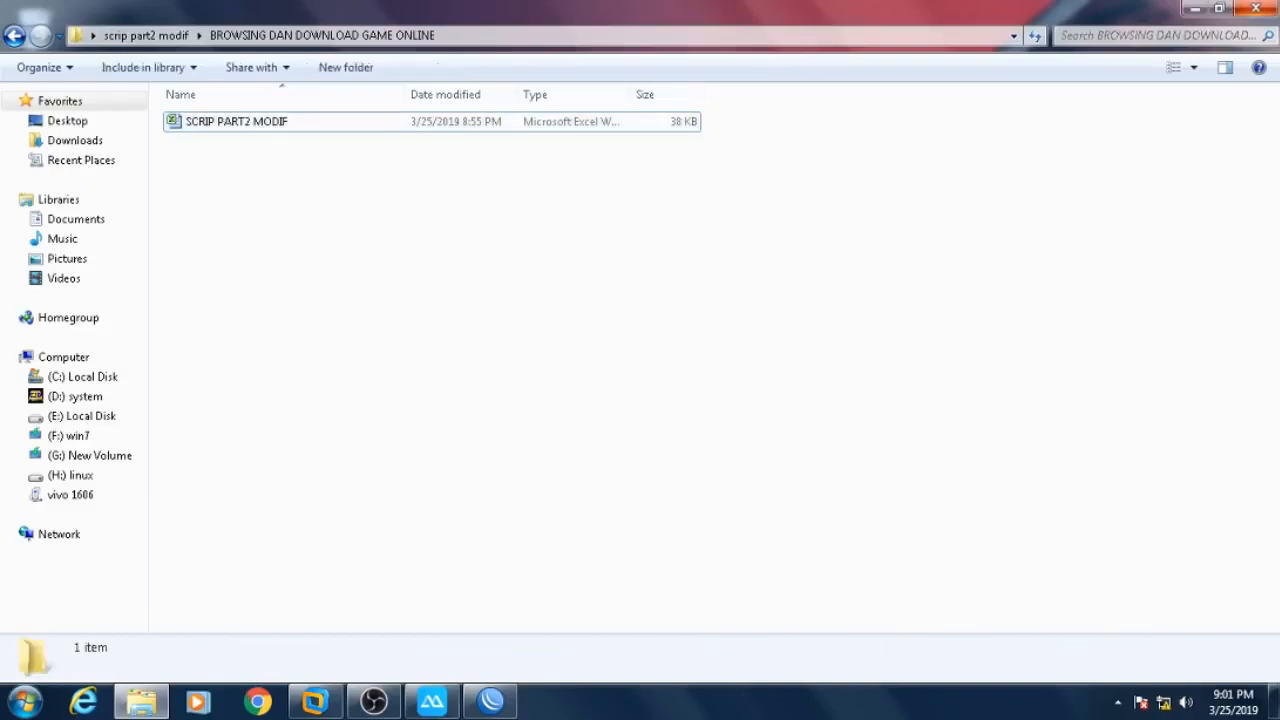
click(1257, 7)
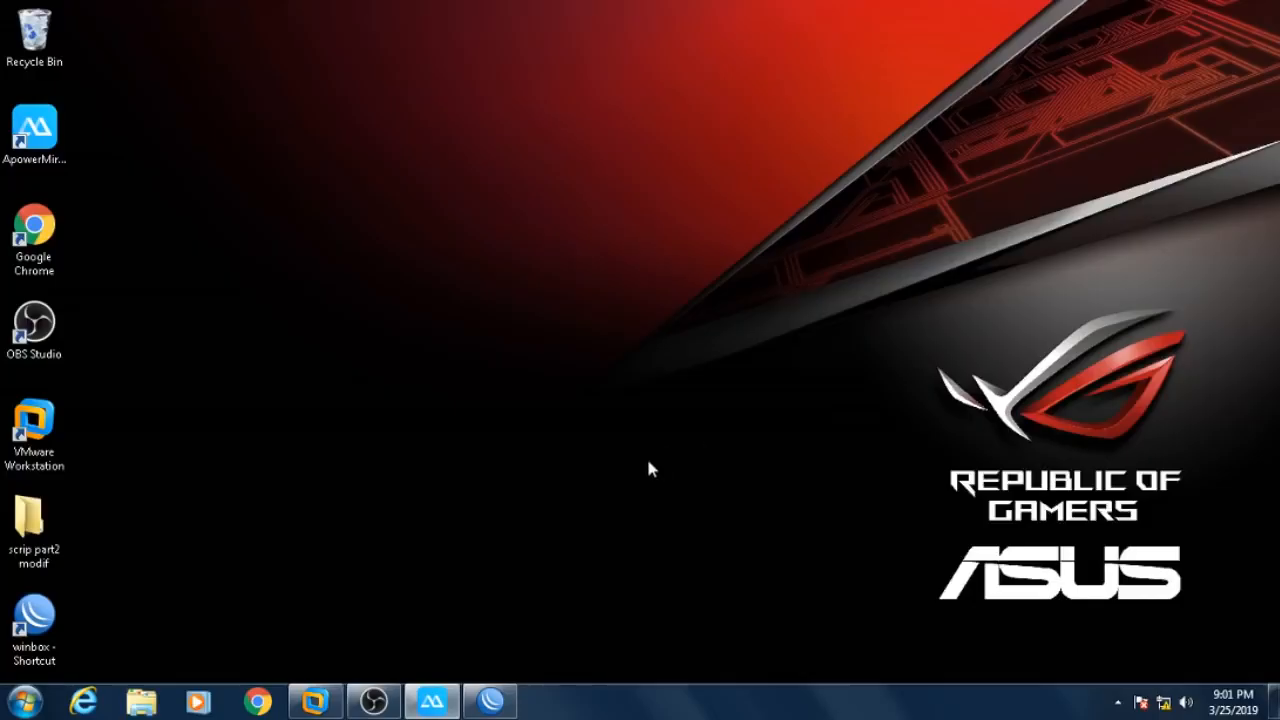
- Rename interface ether1 to ether1-INTERNET in the WinBox interface list
click(490, 700)
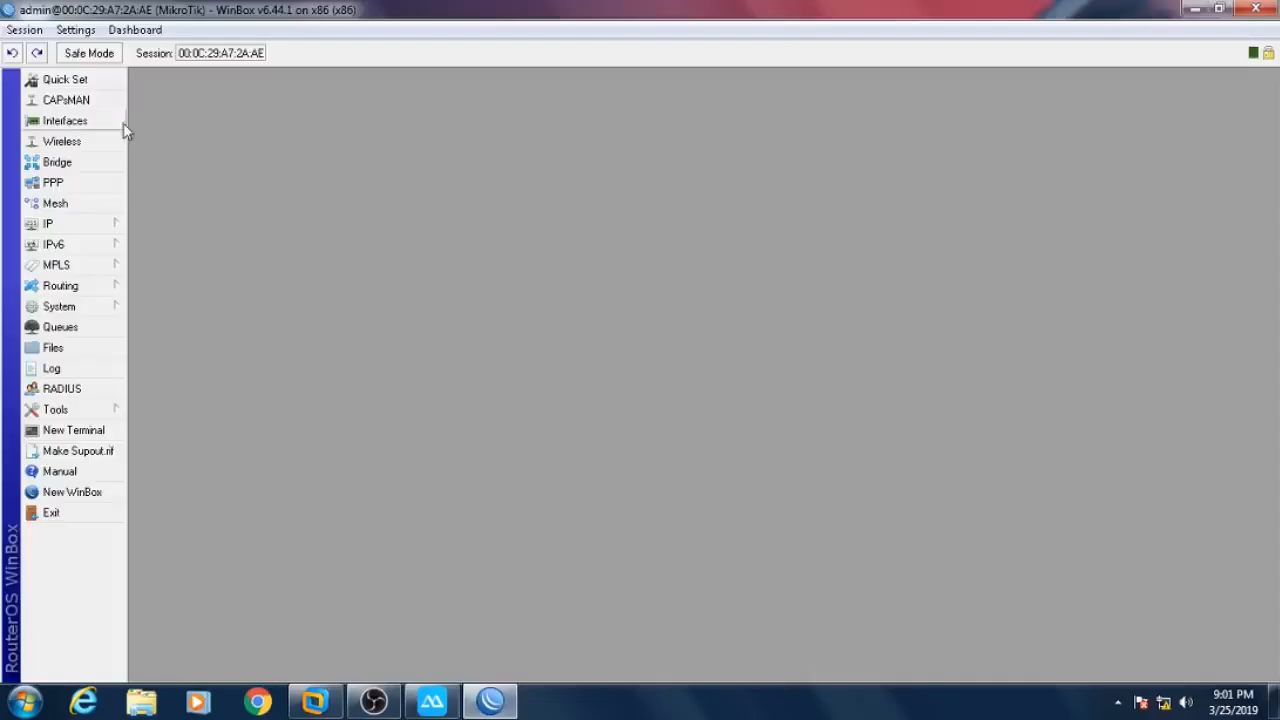
click(90, 126)
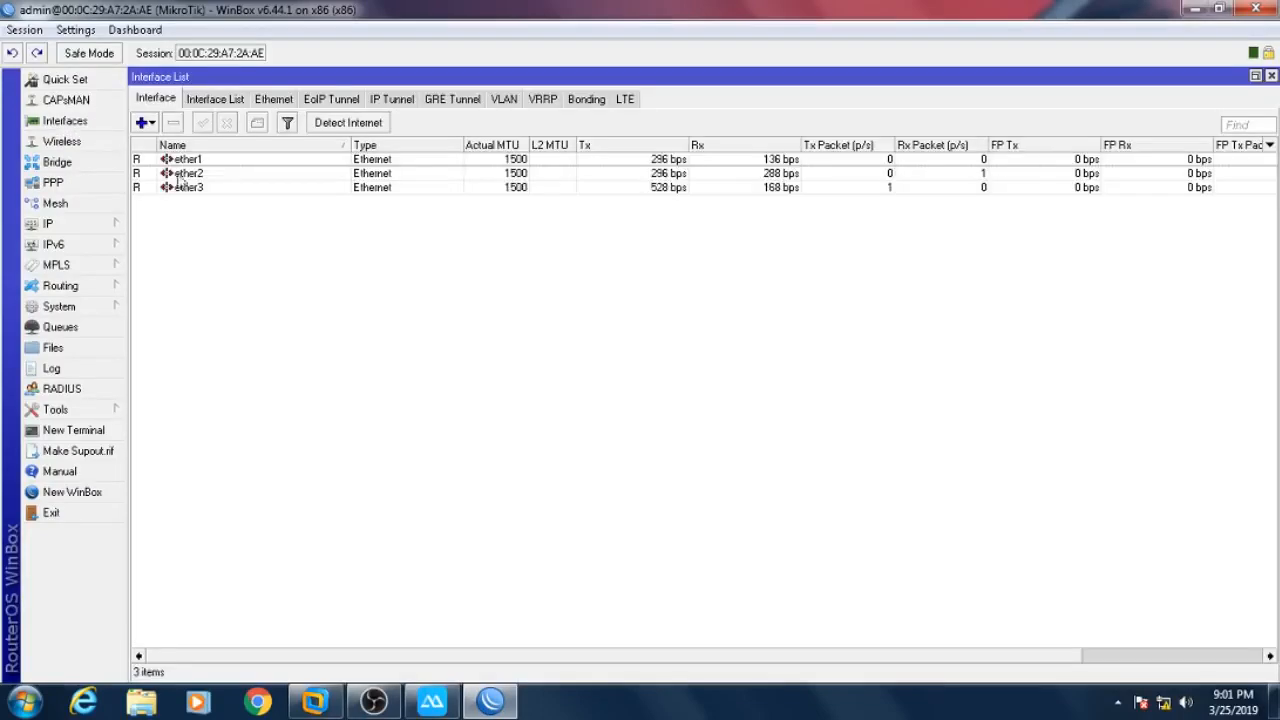
click(216, 162)
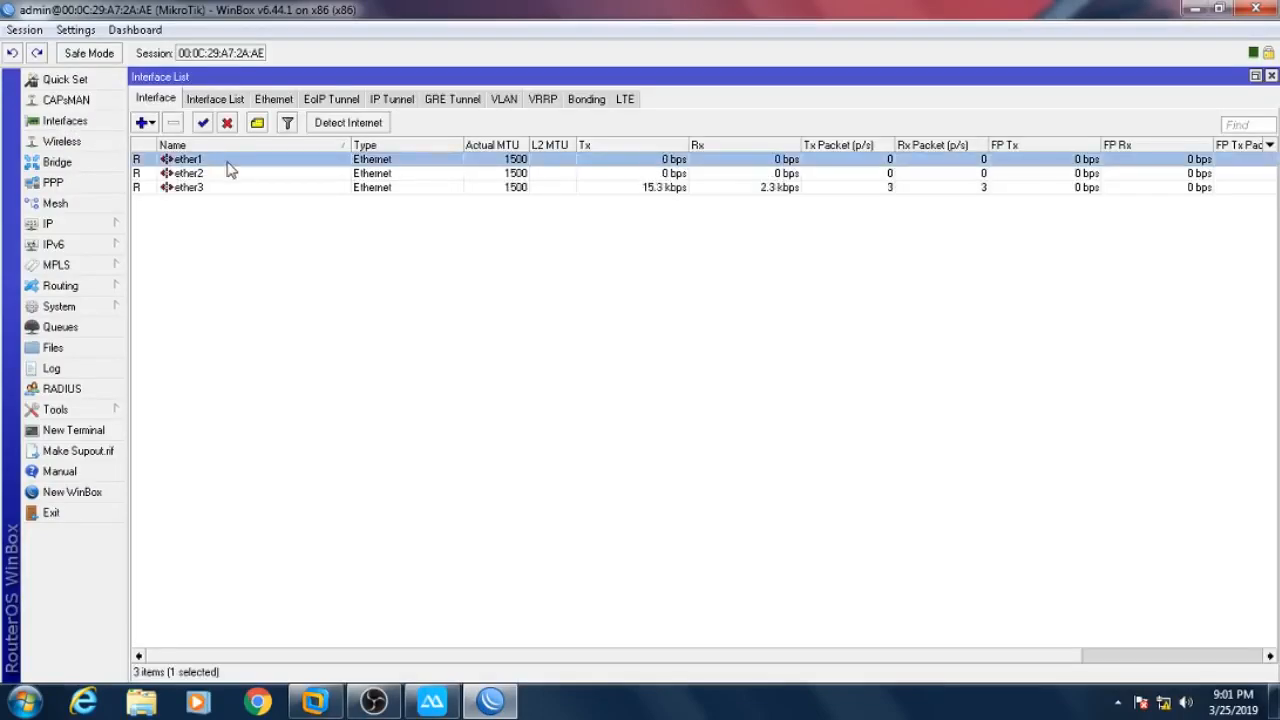
double_click(227, 164)
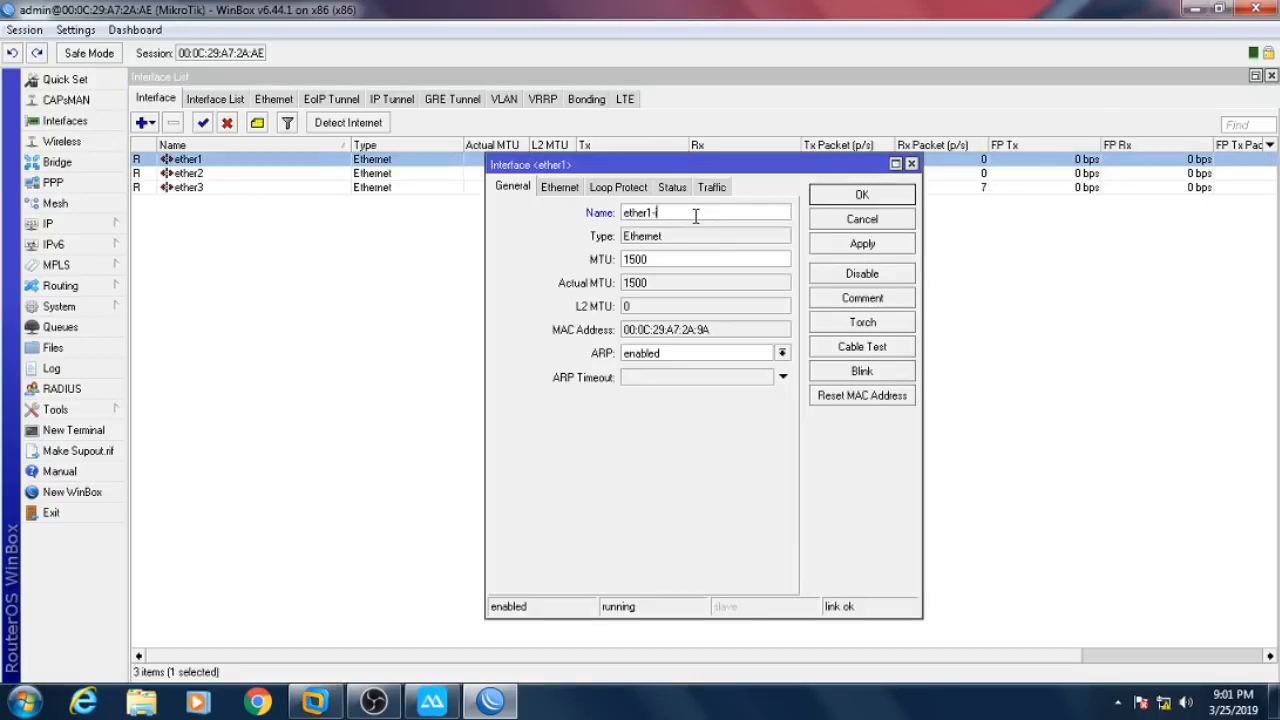
text(-INTERNER)
click(905, 198)
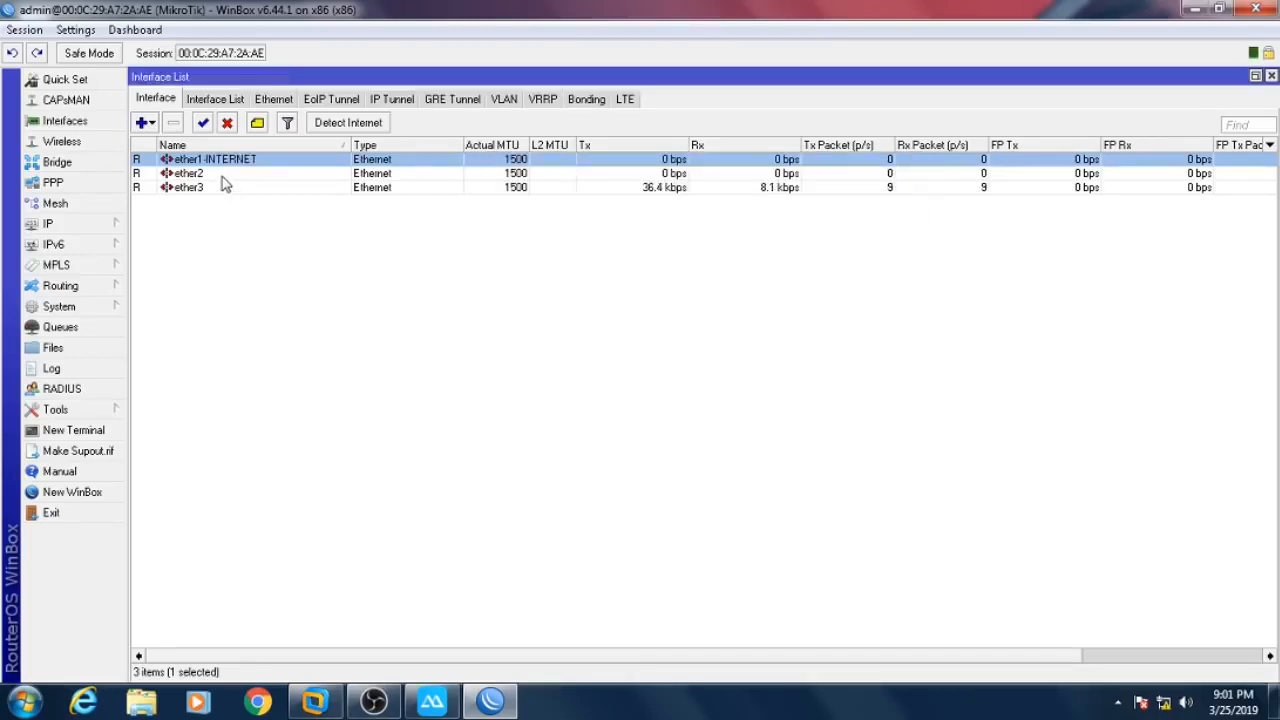
- Rename ether2 to ether2-HOTSPOT&PPPOE-1, copying the HOTSPOT&PPPOE-1 suffix for reuse
double_click(222, 174)
click(700, 212)
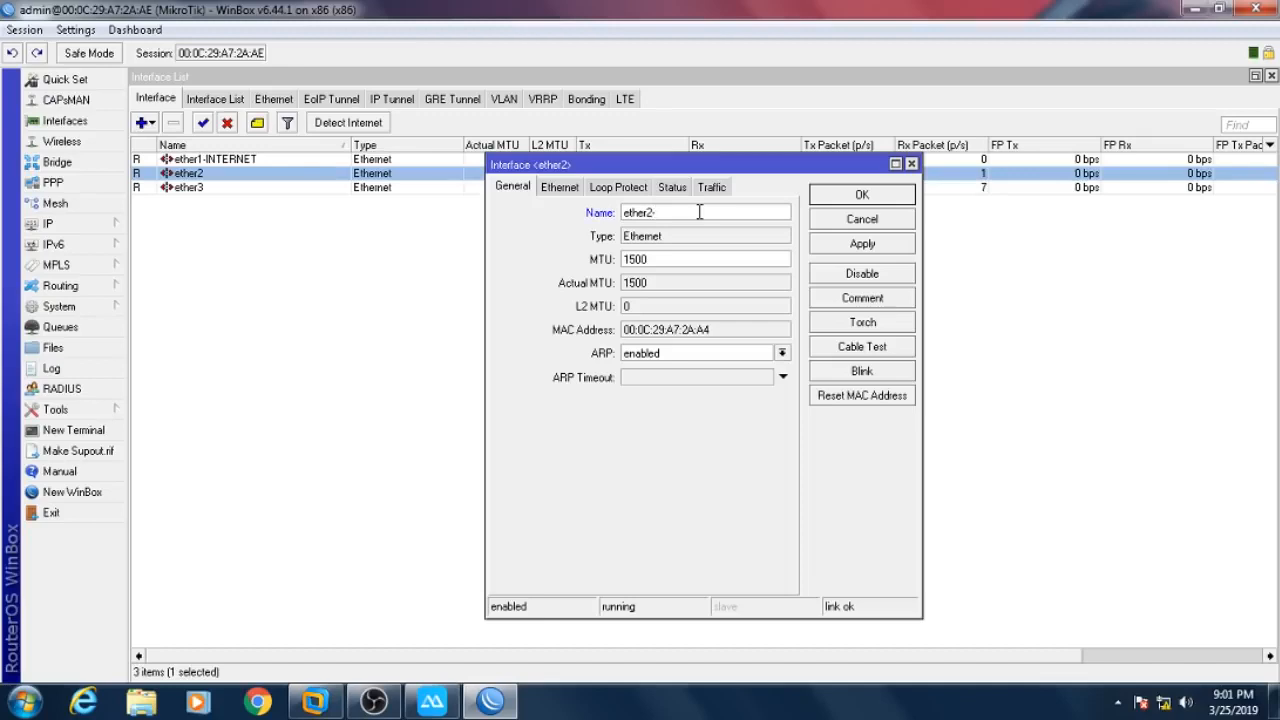
text(-HOTSPOT&PPPOE-1)
drag(656, 212, 756, 215)
right_click(756, 215)
click(776, 255)
click(843, 198)
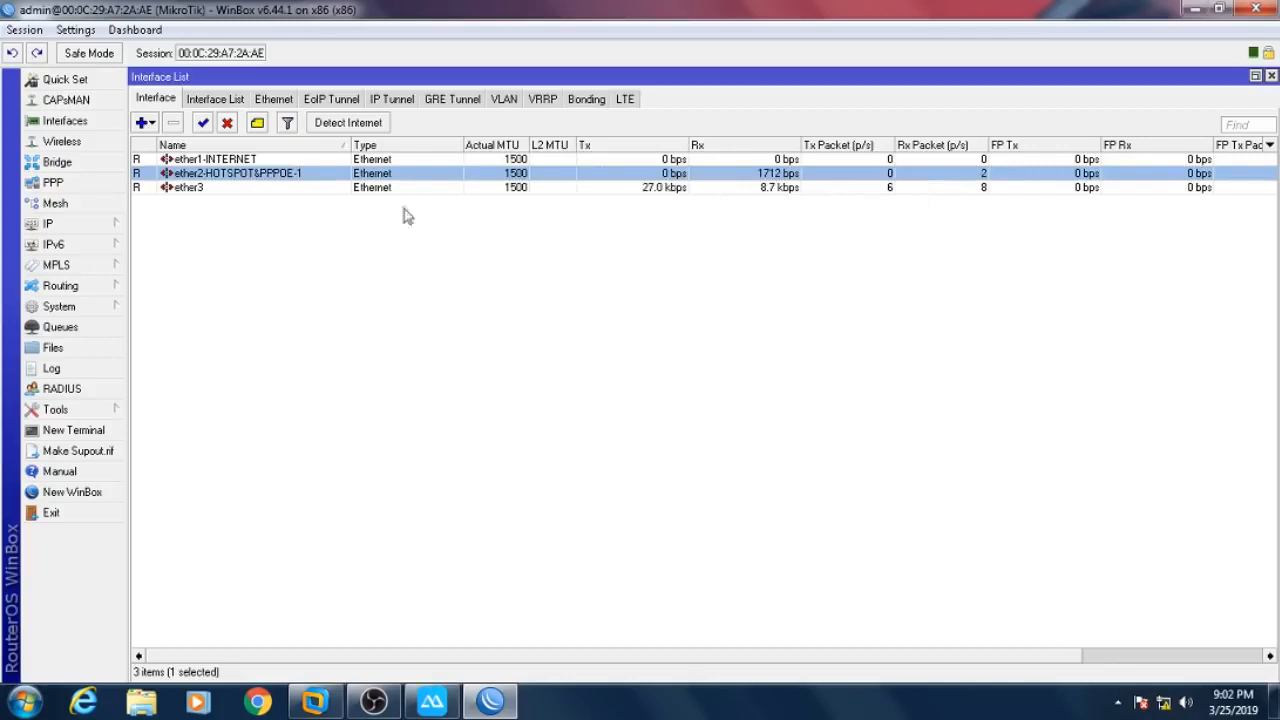
- Rename ether3 to ether3HOTSPOT&PPPOE-2 by pasting the copied suffix
double_click(298, 188)
click(700, 213)
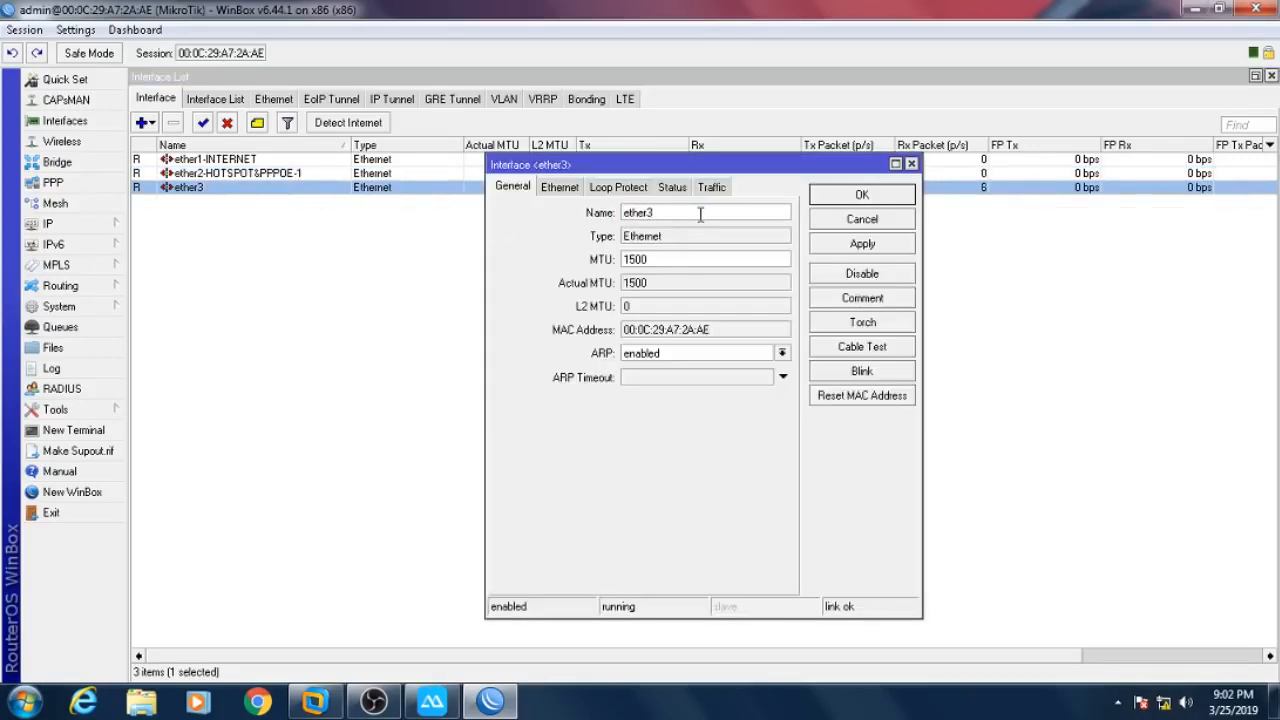
key(ctrl+v)
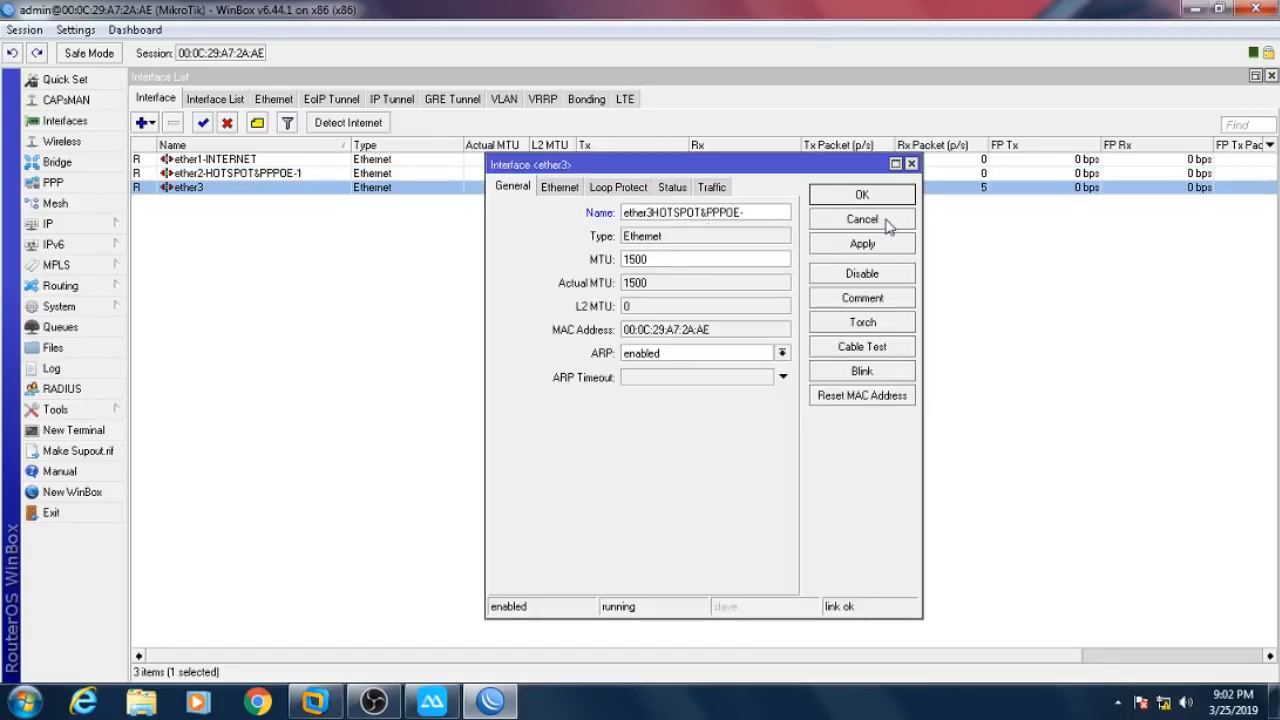
click(862, 197)
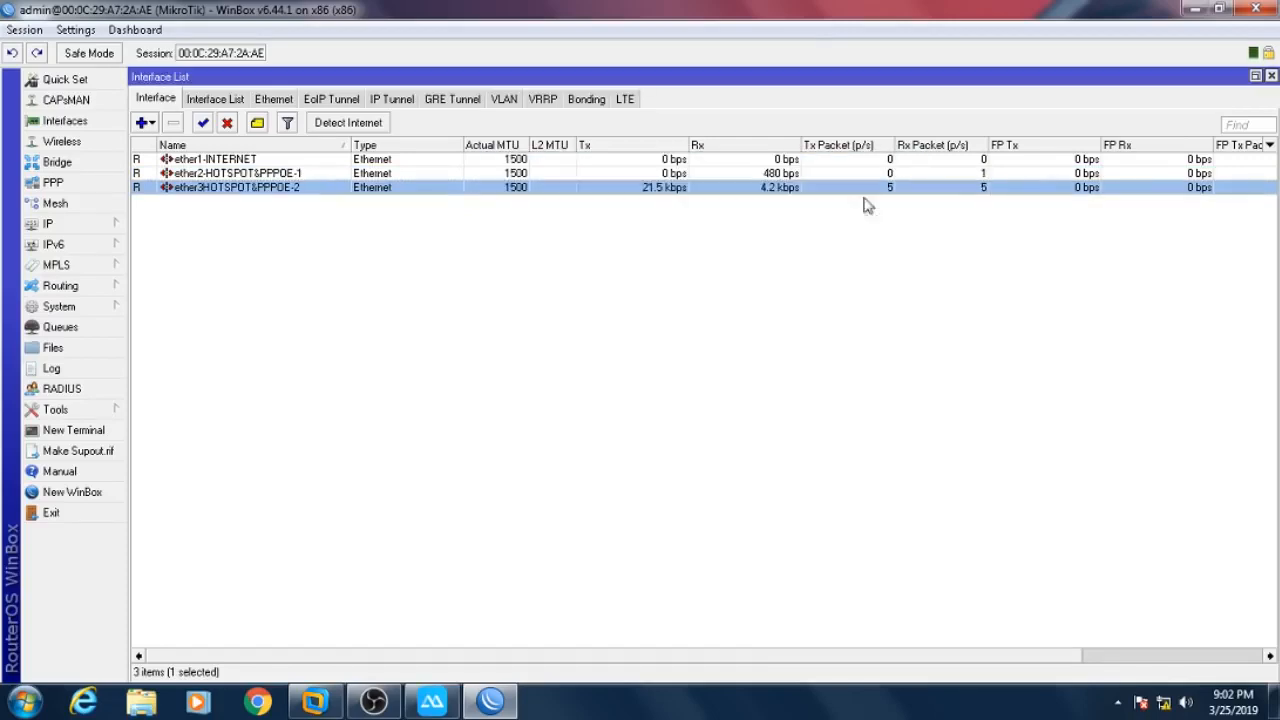
- Widen the Name column and check the three renamed interfaces
drag(351, 145, 384, 145)
click(281, 175)
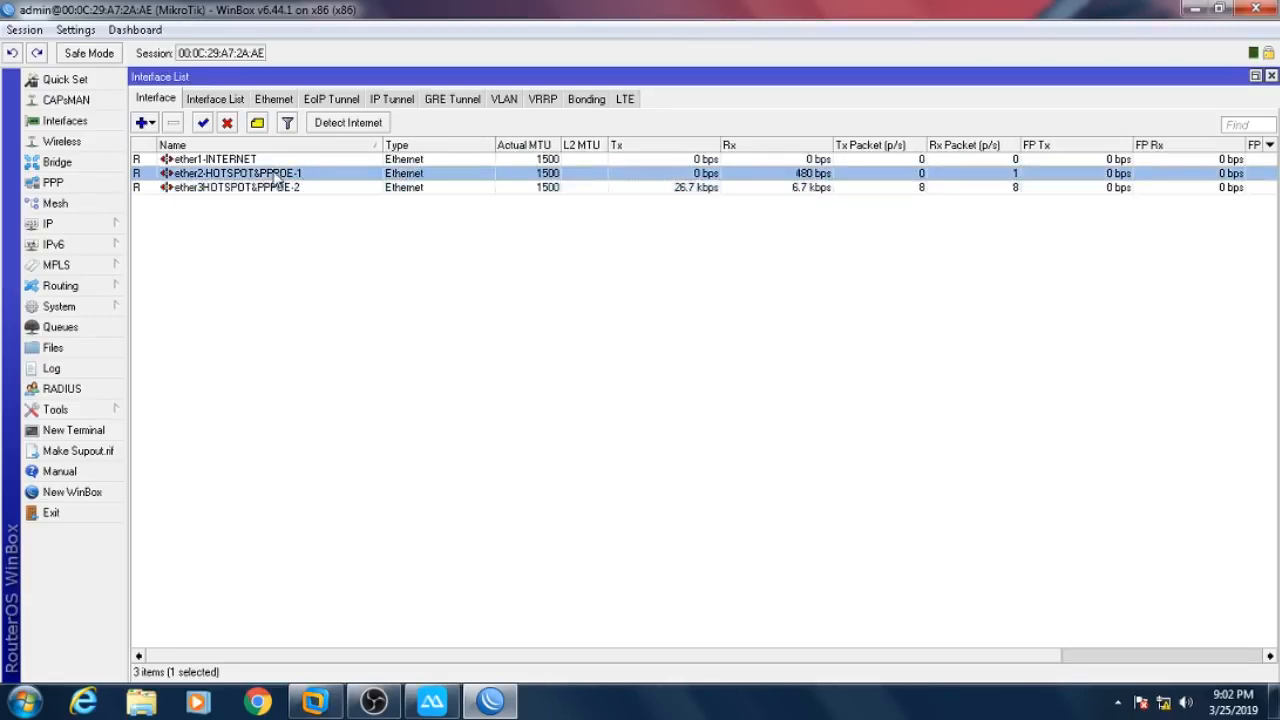
click(262, 160)
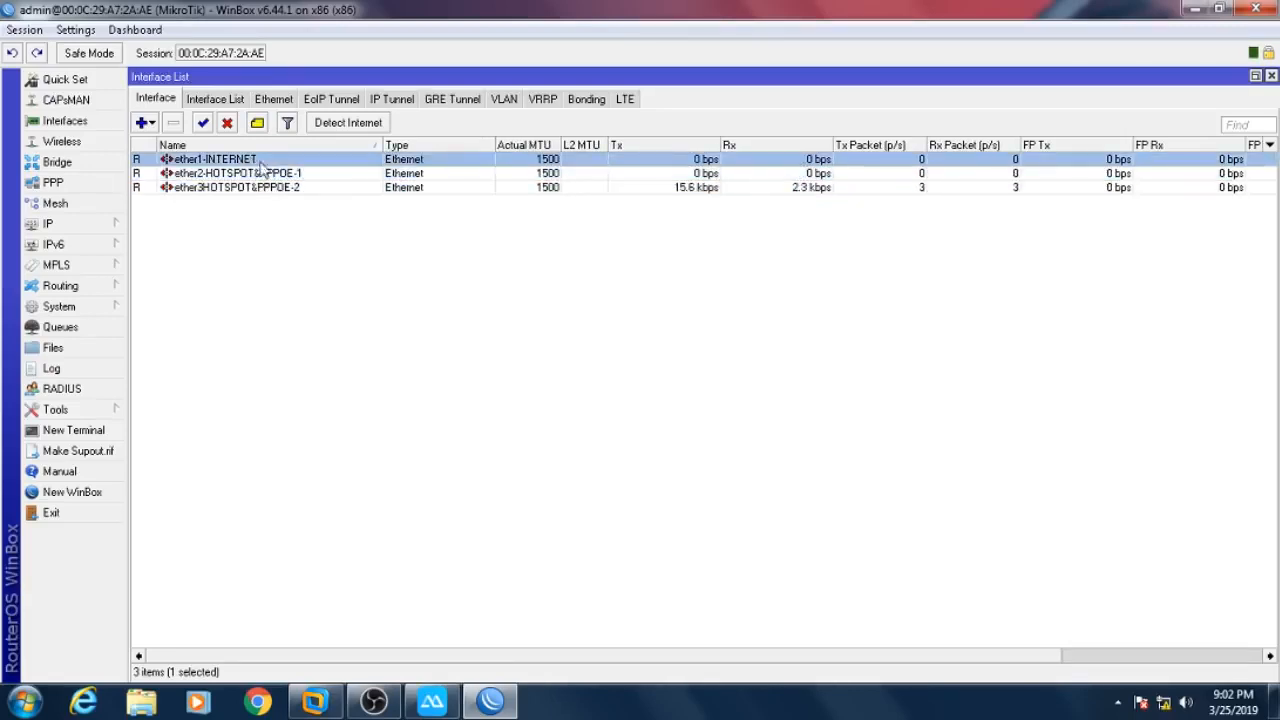
click(228, 177)
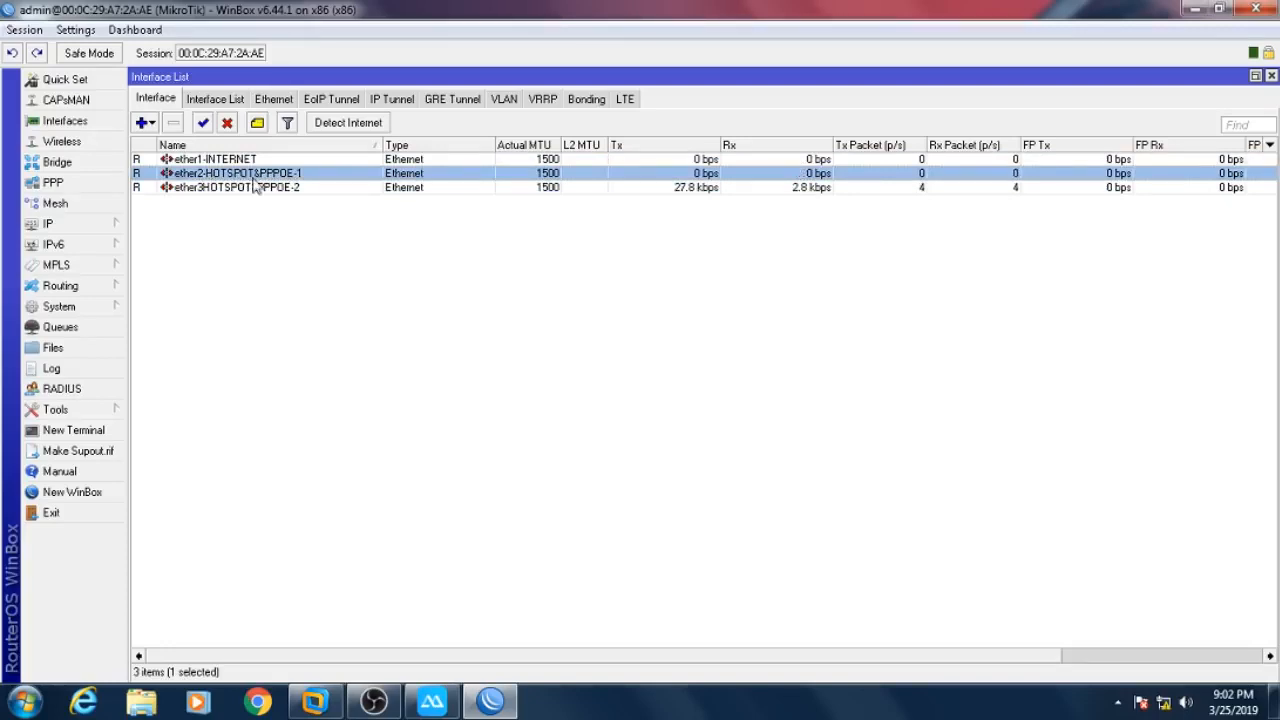
click(245, 190)
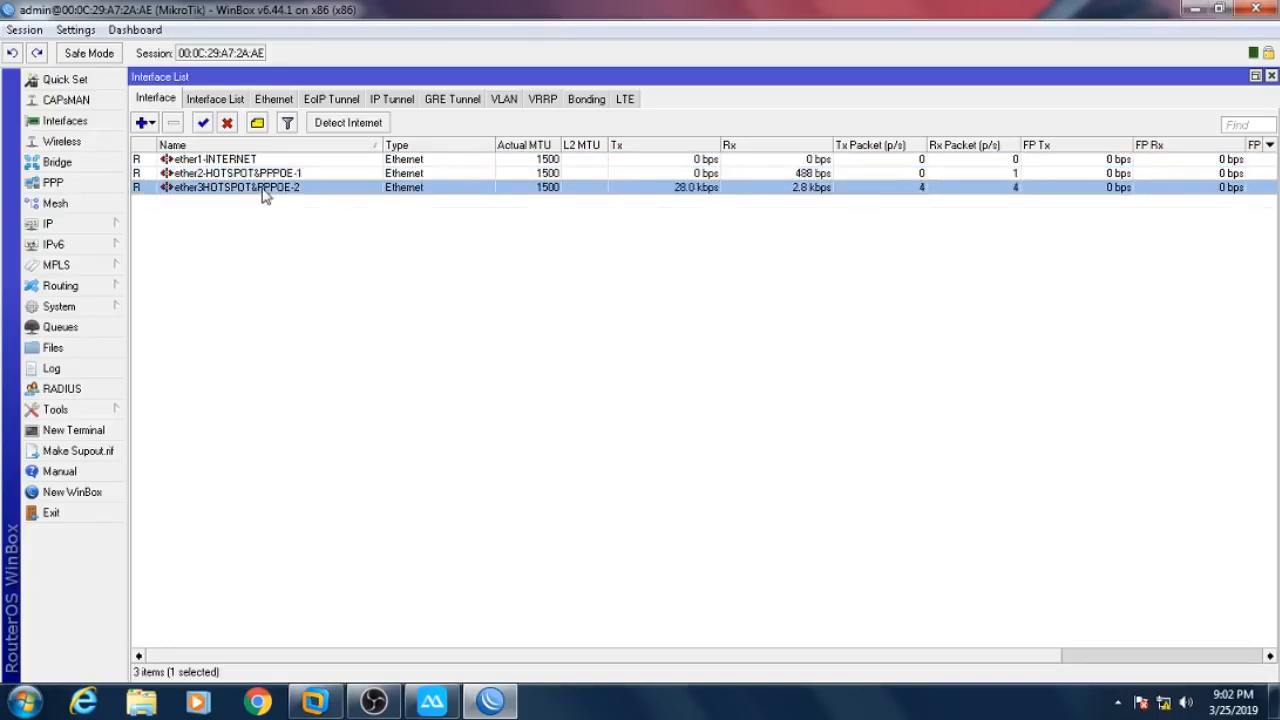
click(334, 270)
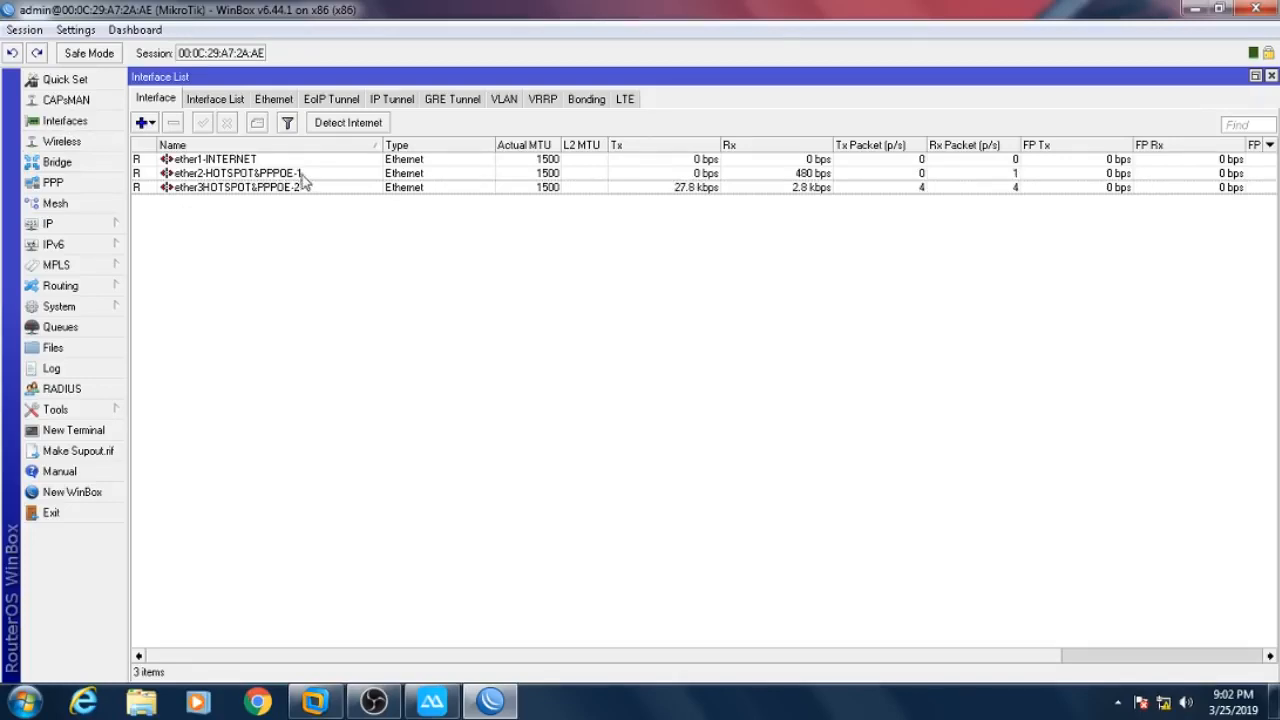
click(302, 177)
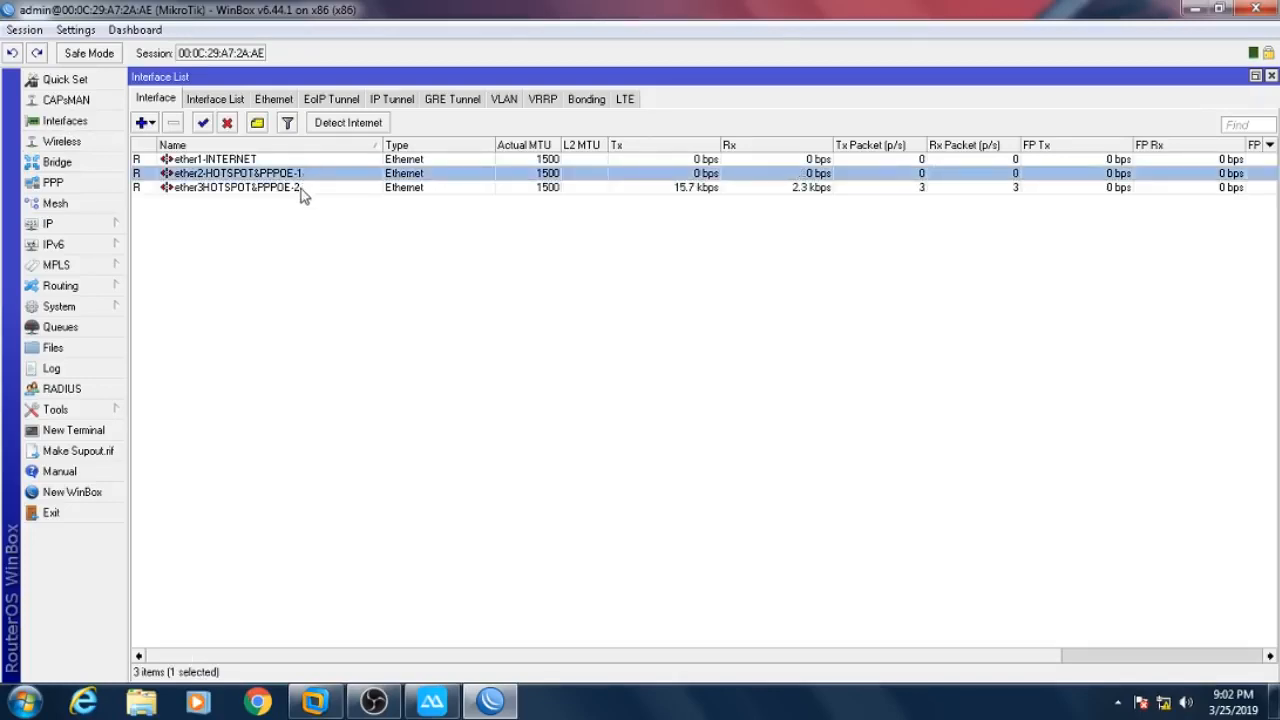
click(301, 189)
click(408, 277)
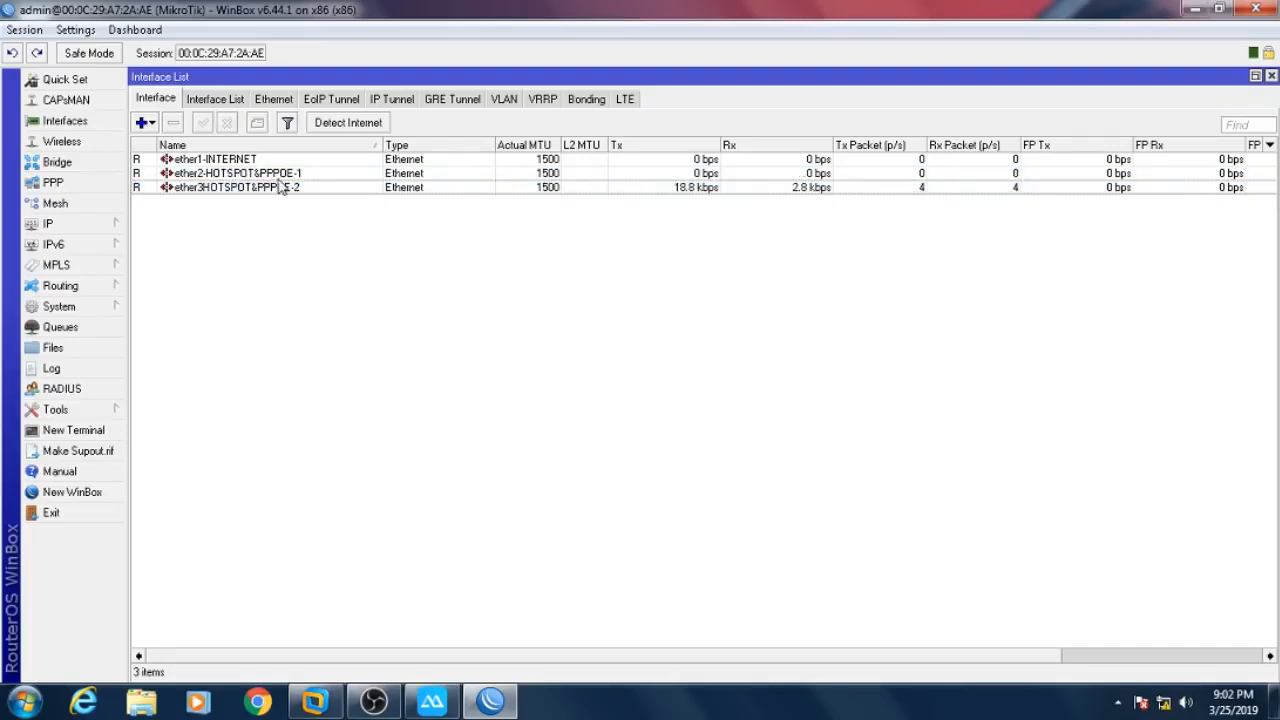
click(100, 223)
- Add IP address 192.168.100.9 on ether1-INTERNET
click(161, 238)
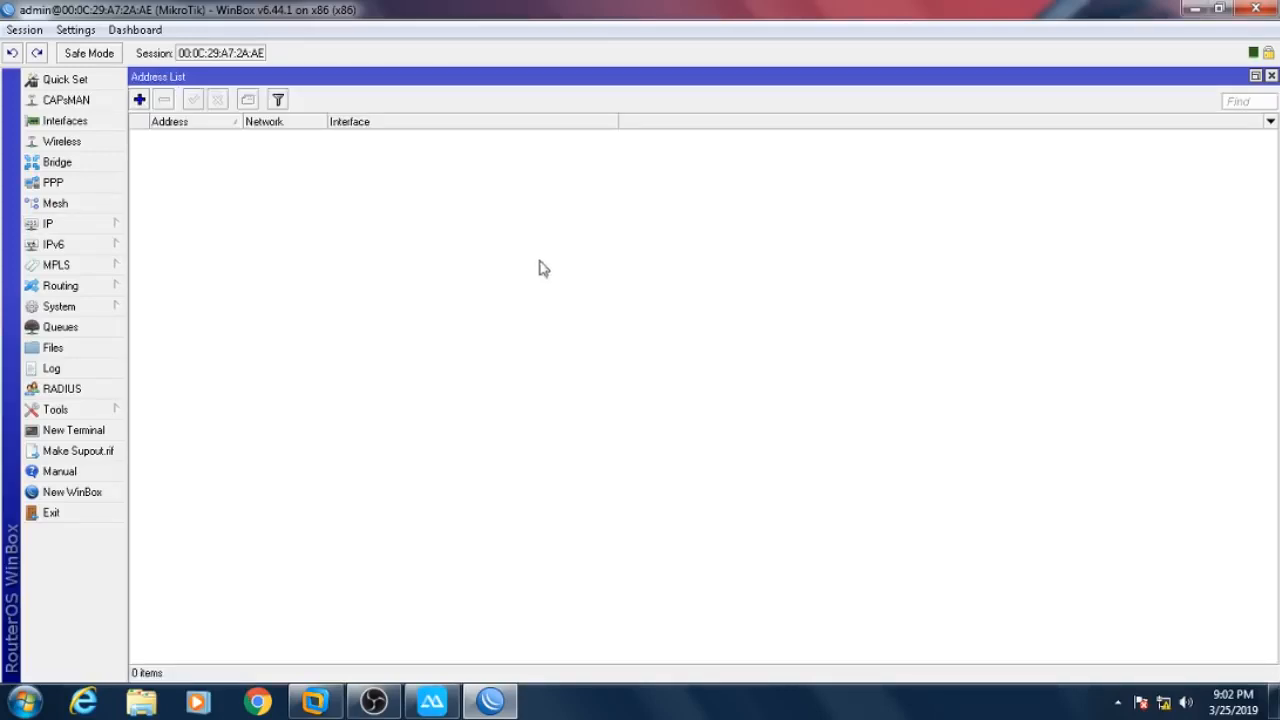
click(140, 99)
text(1)
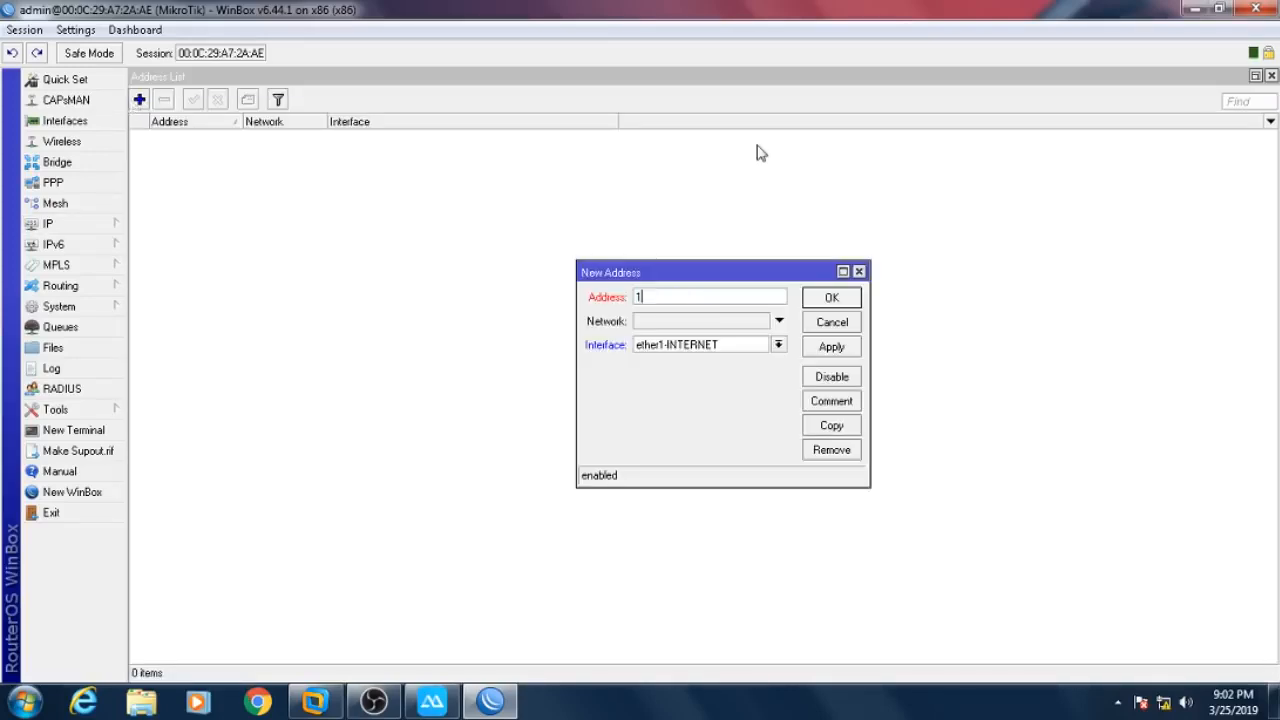
text(92.168.100.1)
key(BackSpace)
key(BackSpace)
text(.1)
key(BackSpace)
text(9/2)
click(826, 298)
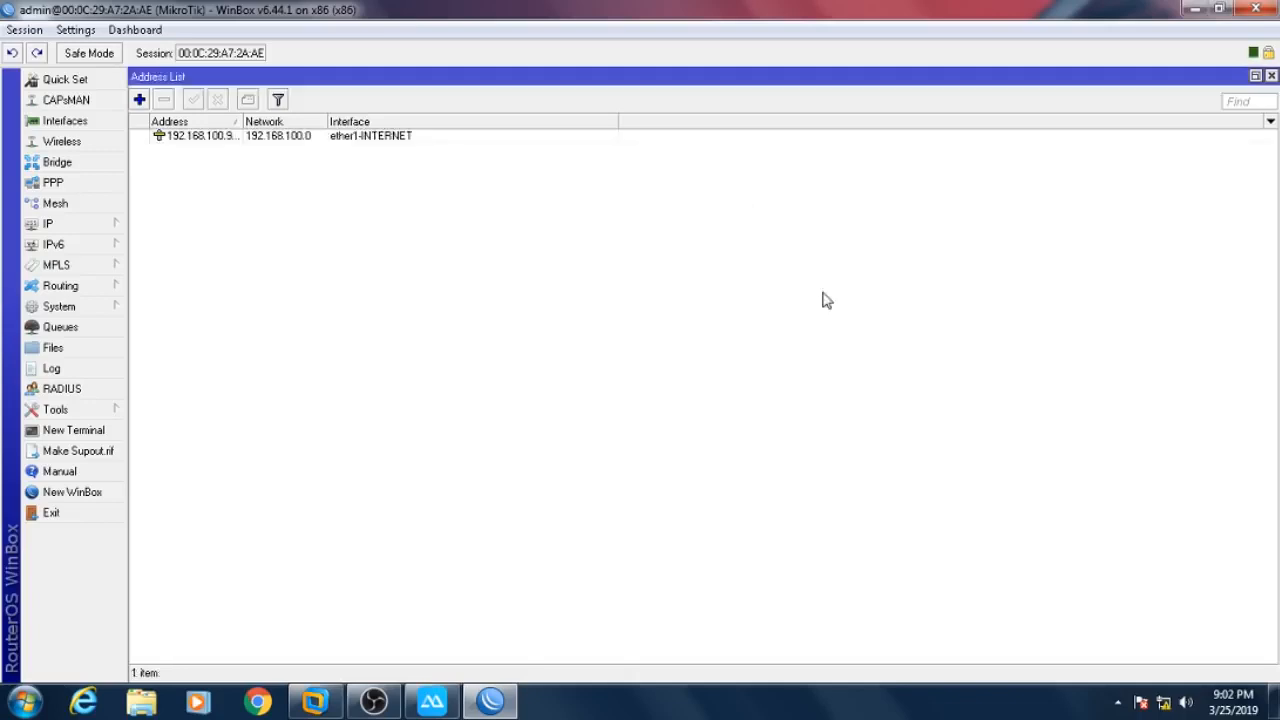
- Add a default 0.0.0.0/0 route through gateway 192.168.100.1
click(100, 228)
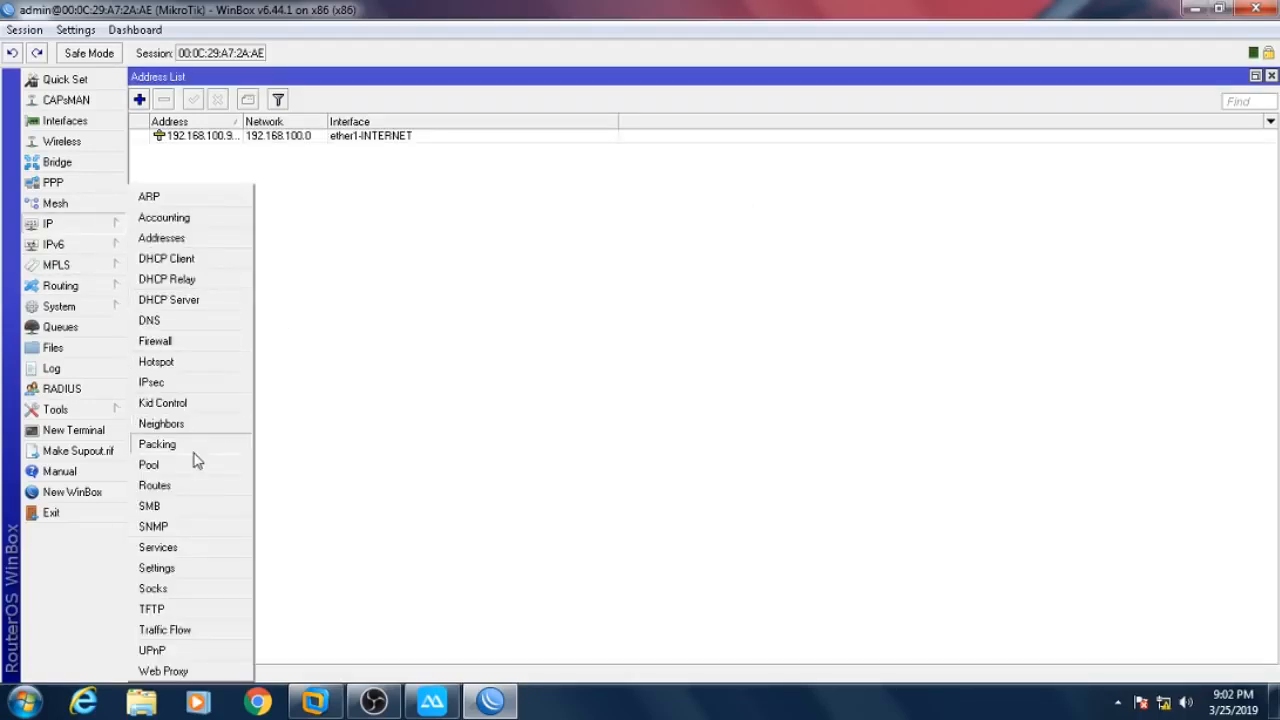
click(193, 488)
click(395, 270)
key(Tab)
text(192.168)
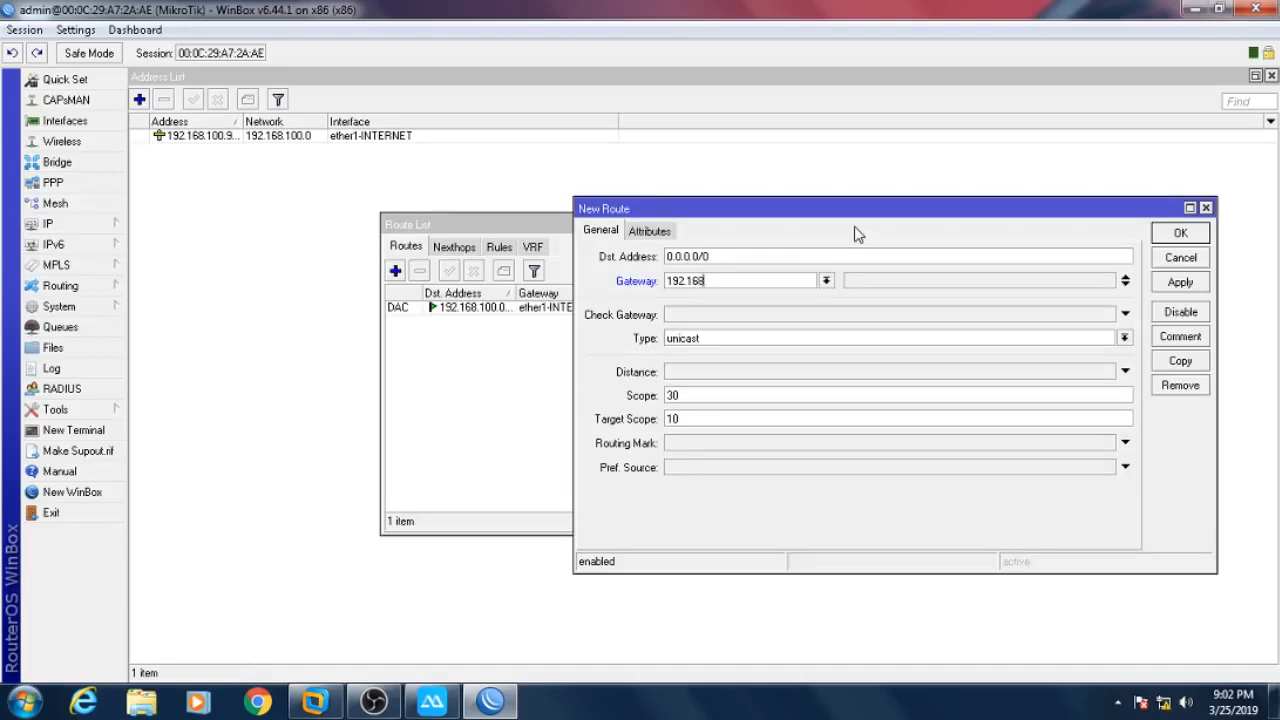
text(.100.1)
click(1180, 232)
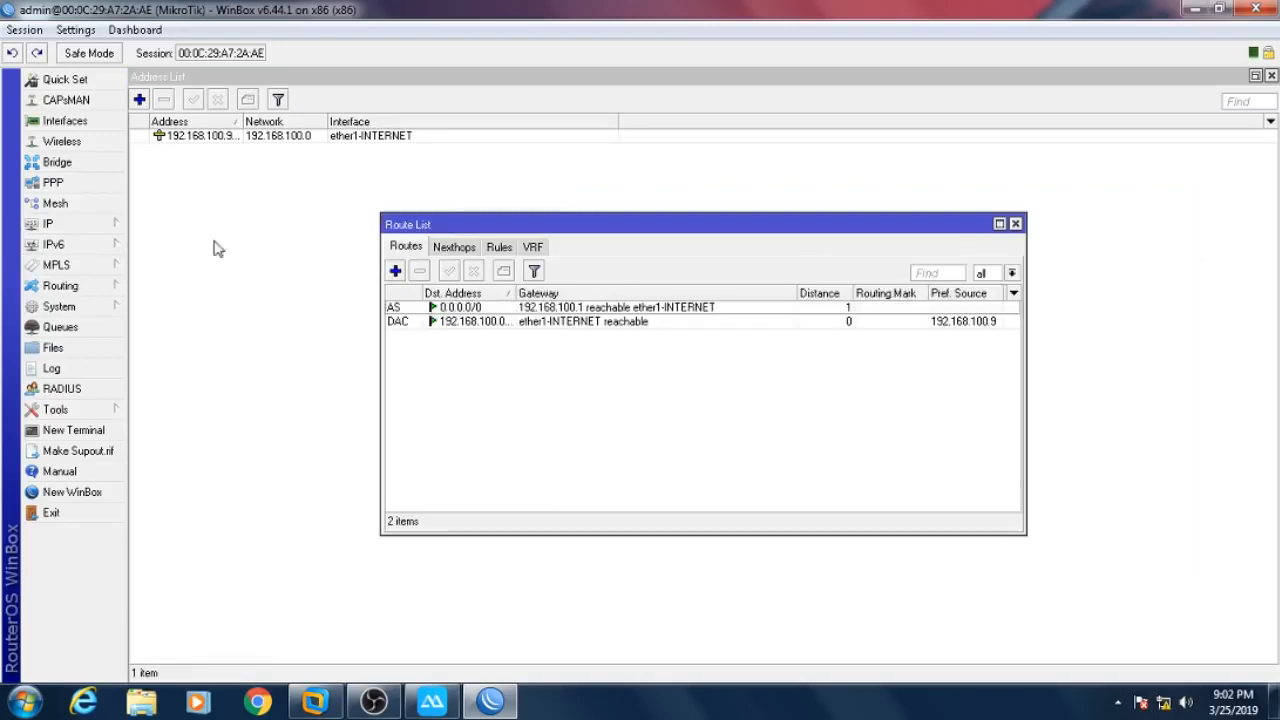
click(60, 223)
- Enter DNS servers 8.8.8.8 and 8.8.4.4, enable Allow Remote Requests, and save
click(200, 321)
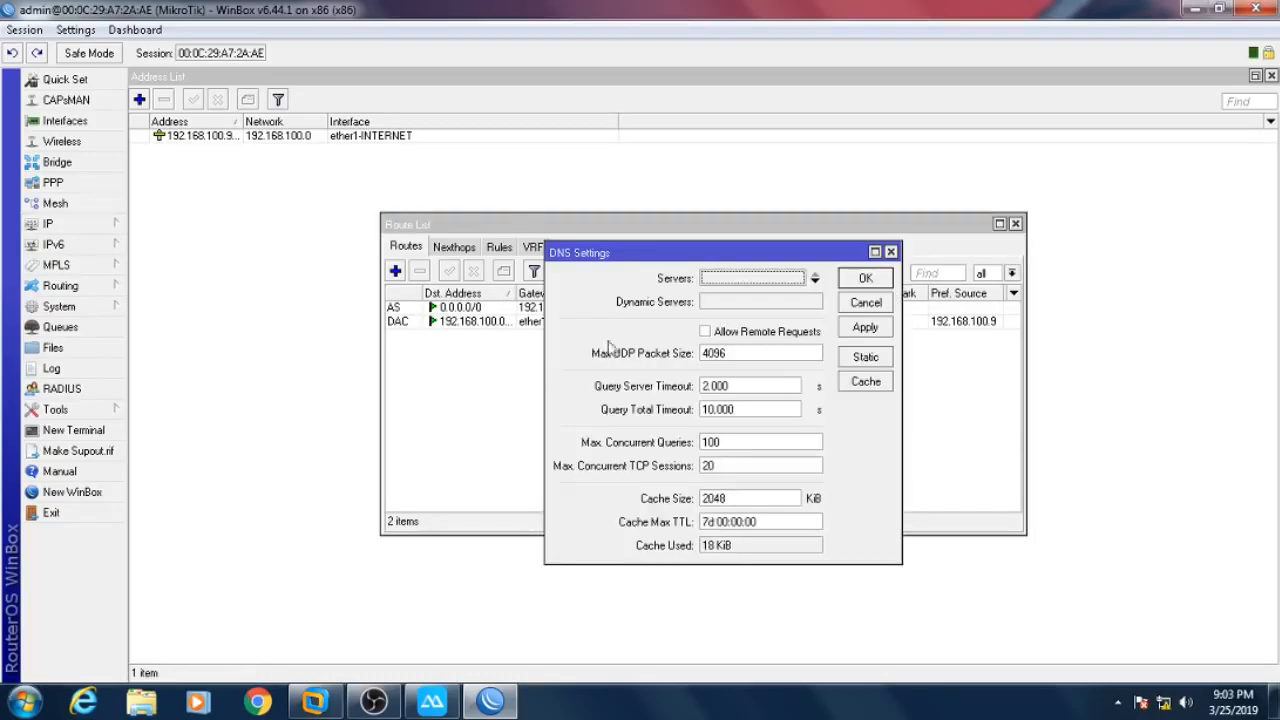
text(8.8.8.8)
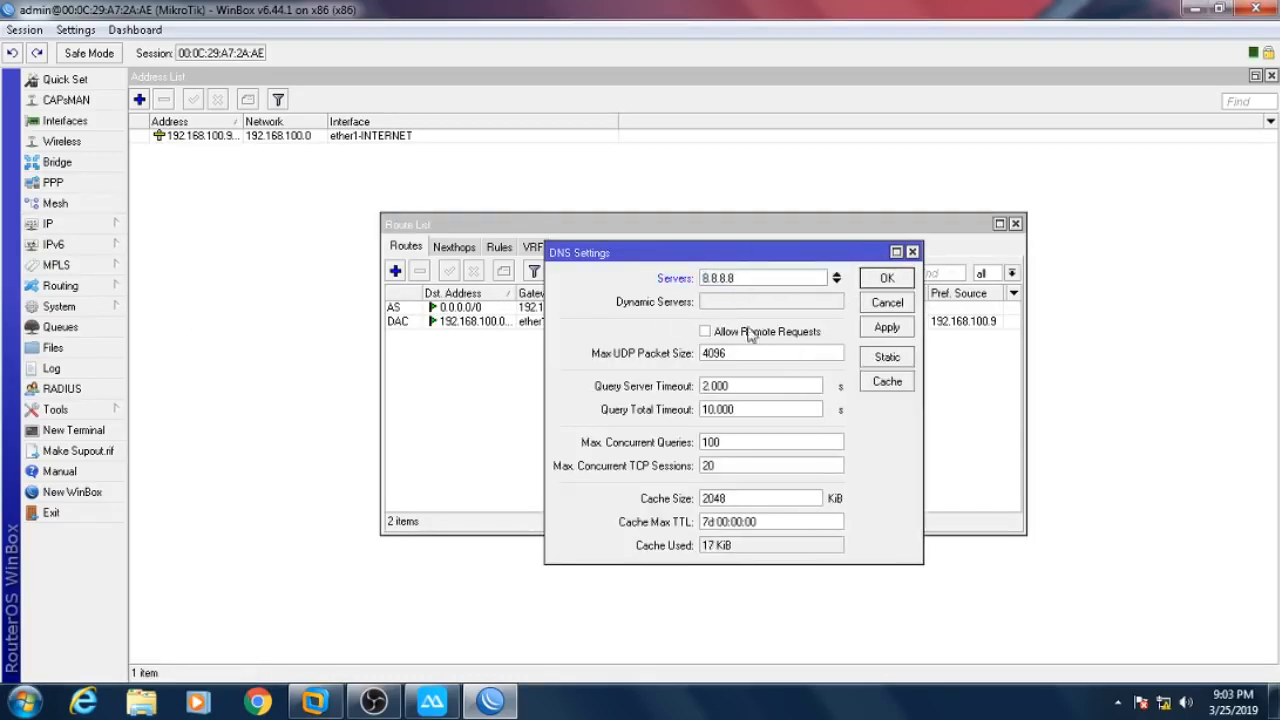
click(836, 281)
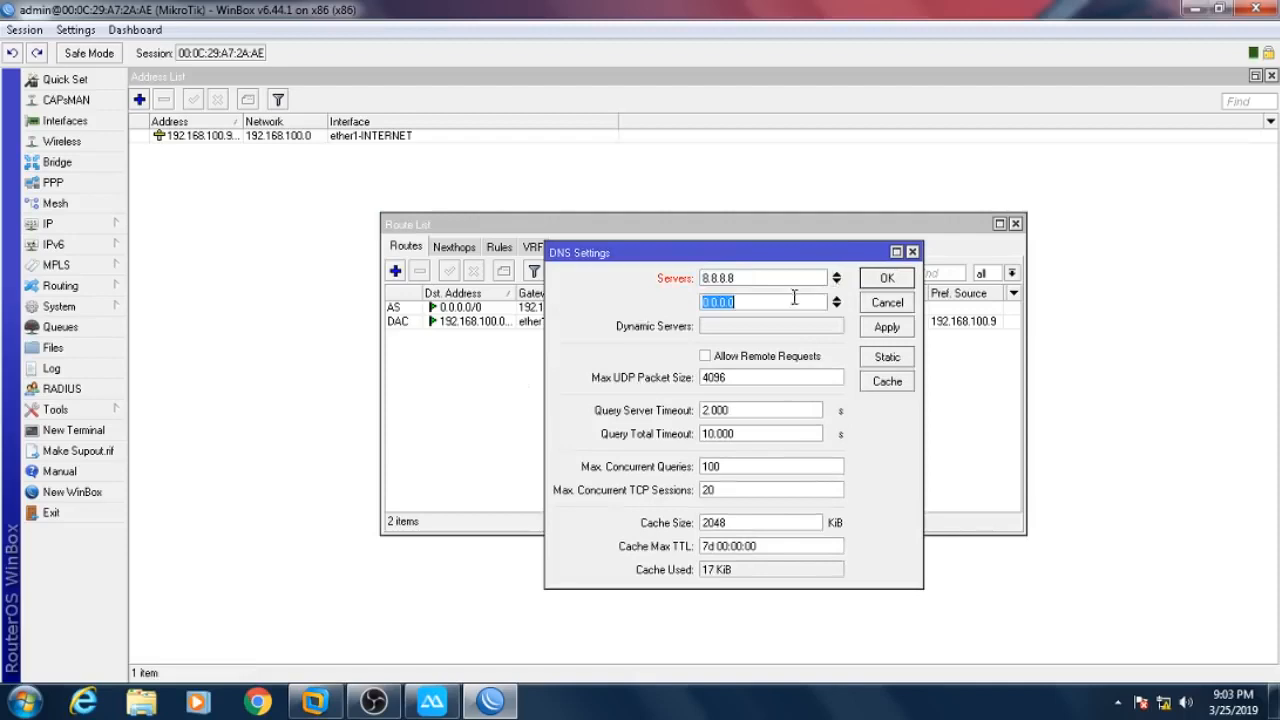
text(8.8.84.4)
click(820, 358)
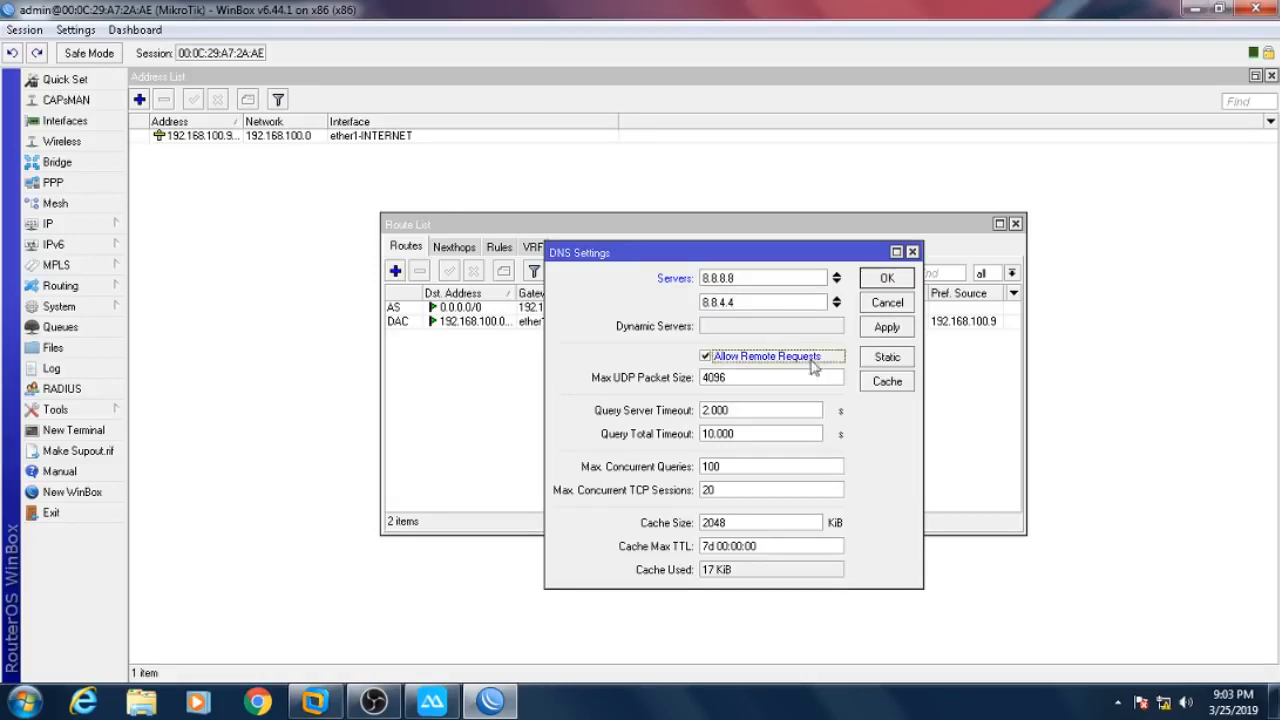
click(886, 278)
- Go to the firewall NAT rules and start a new rule
click(115, 228)
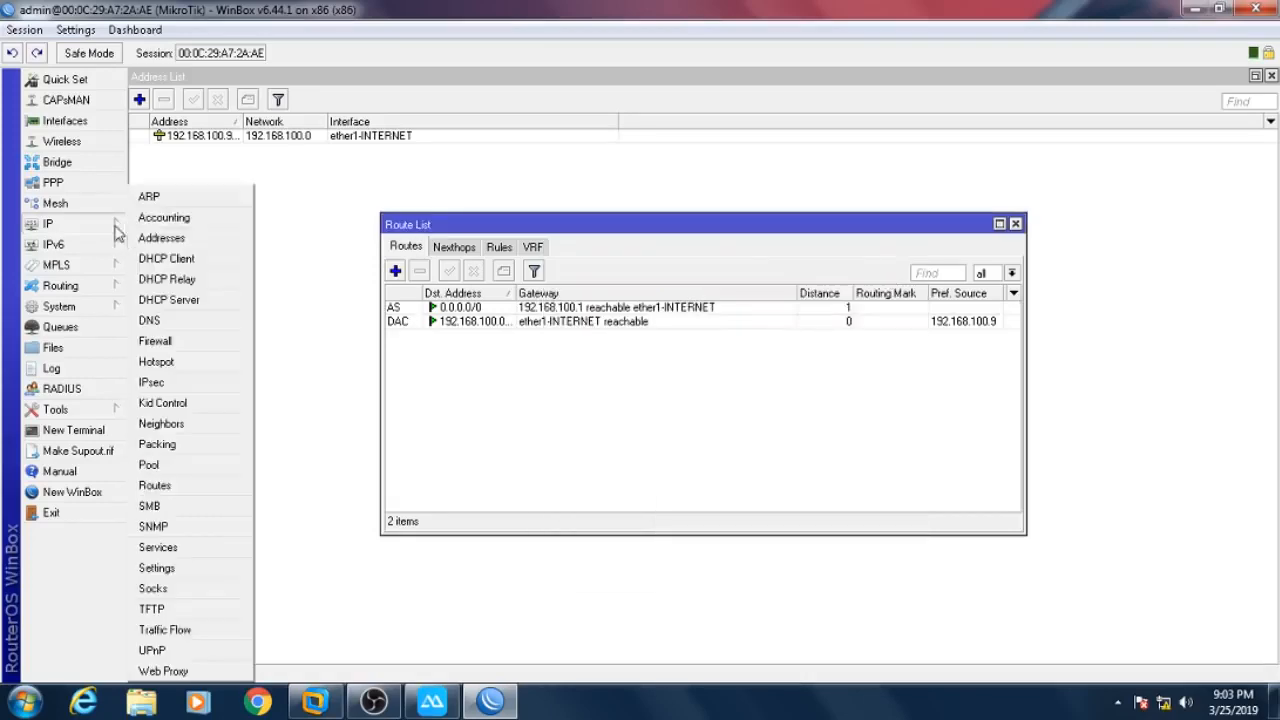
click(180, 341)
click(206, 99)
click(141, 122)
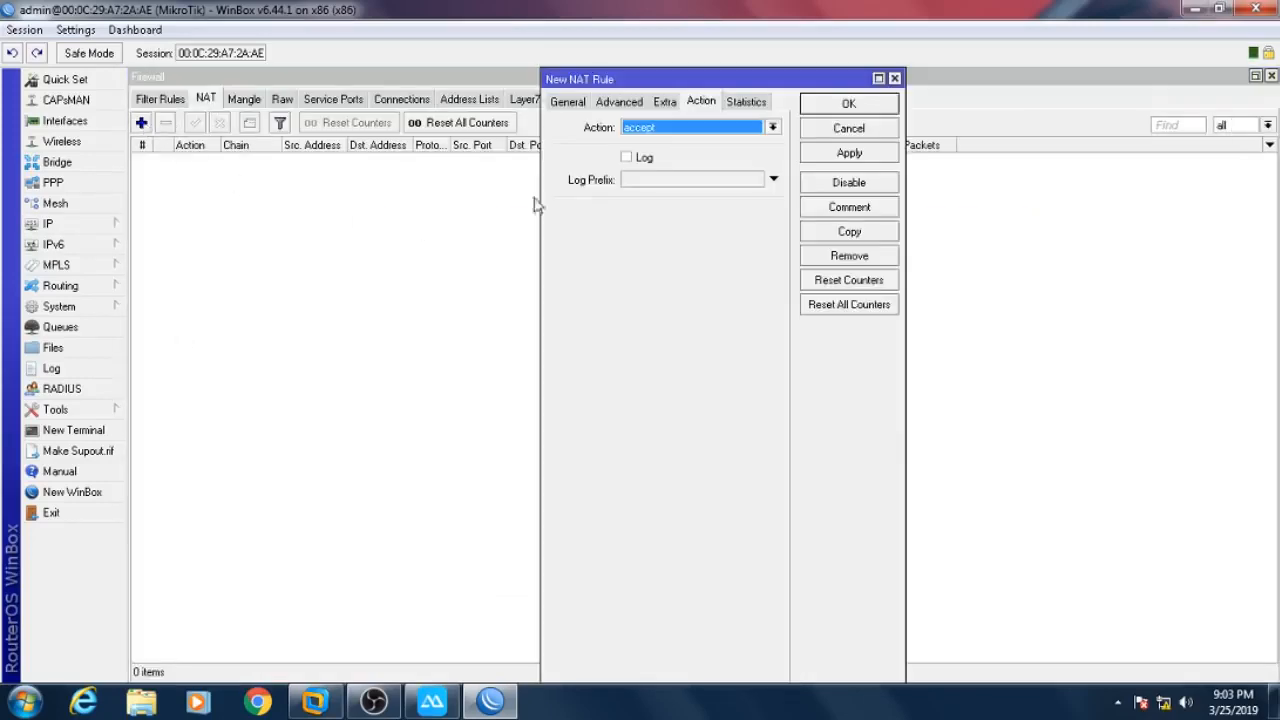
click(566, 104)
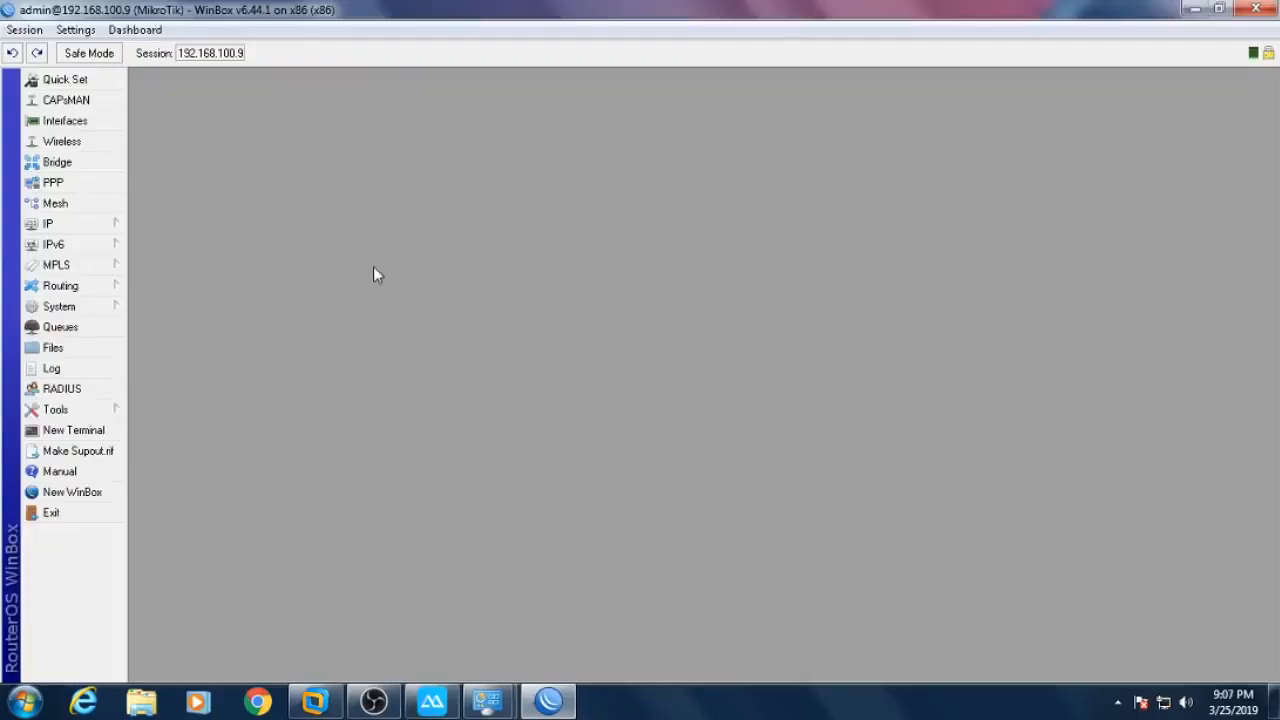
- Create a srcnat masquerade rule with out-interface ether1-INTERNET
click(112, 226)
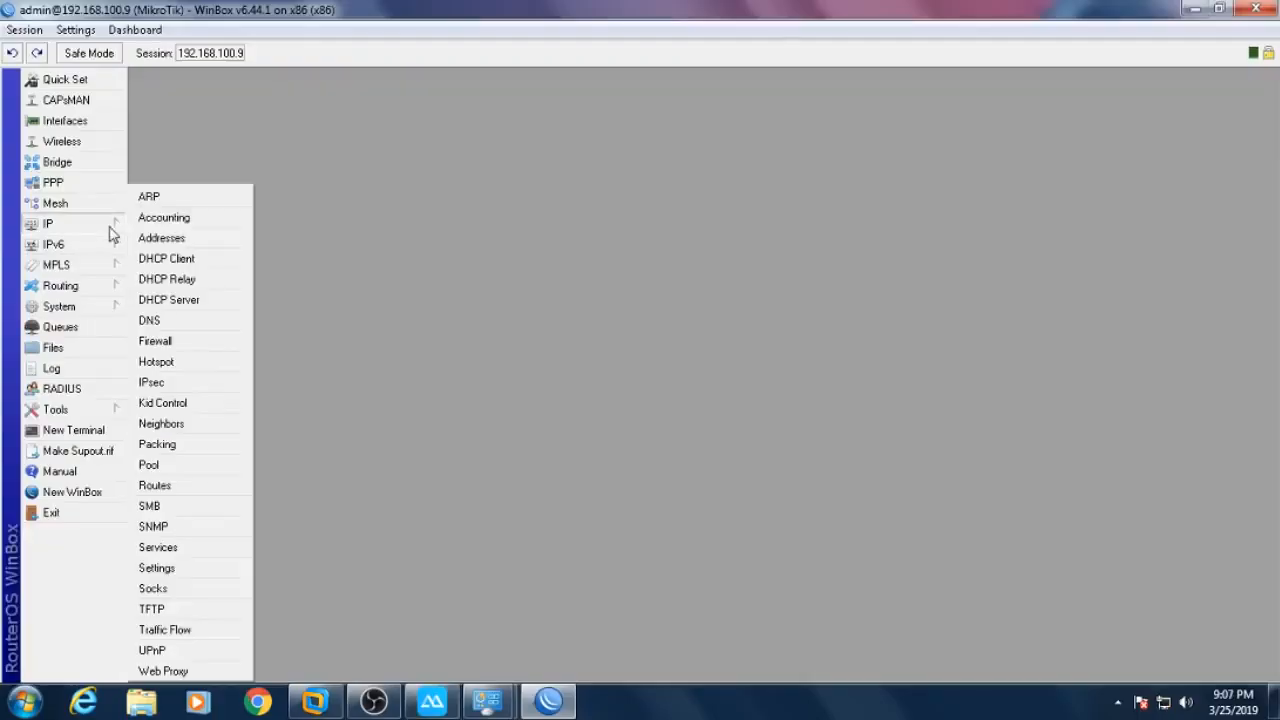
click(155, 341)
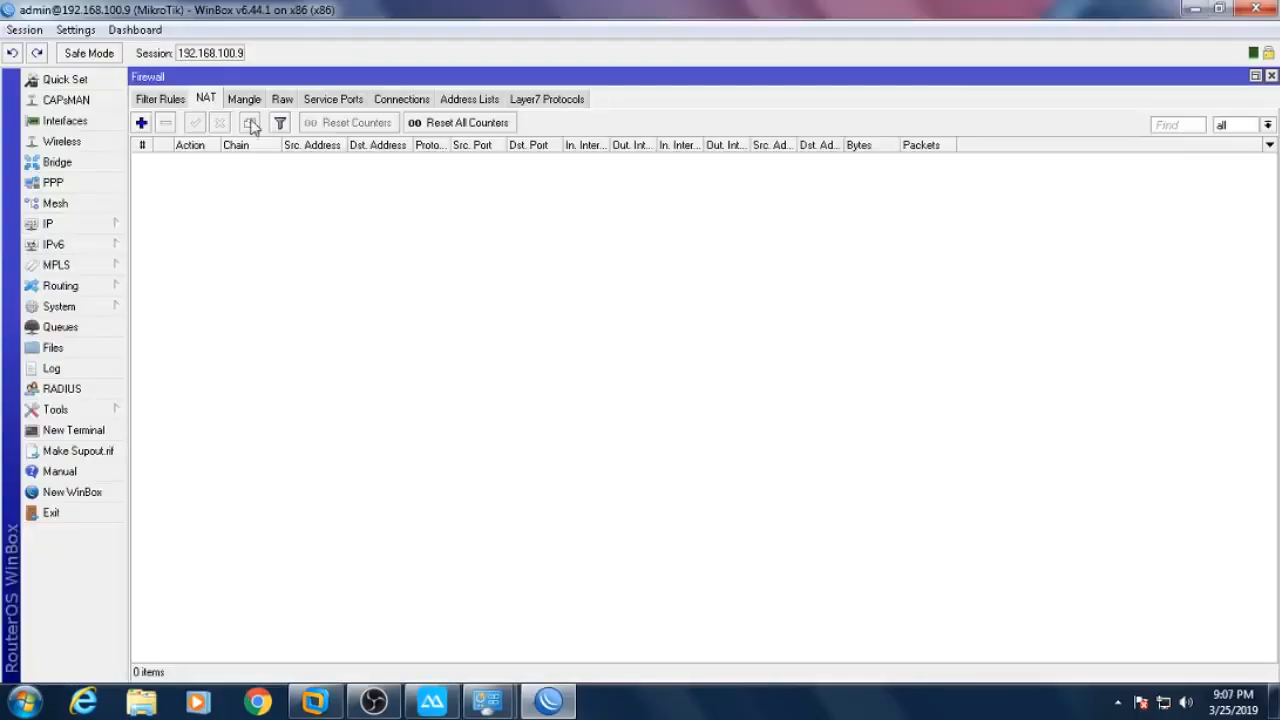
click(141, 122)
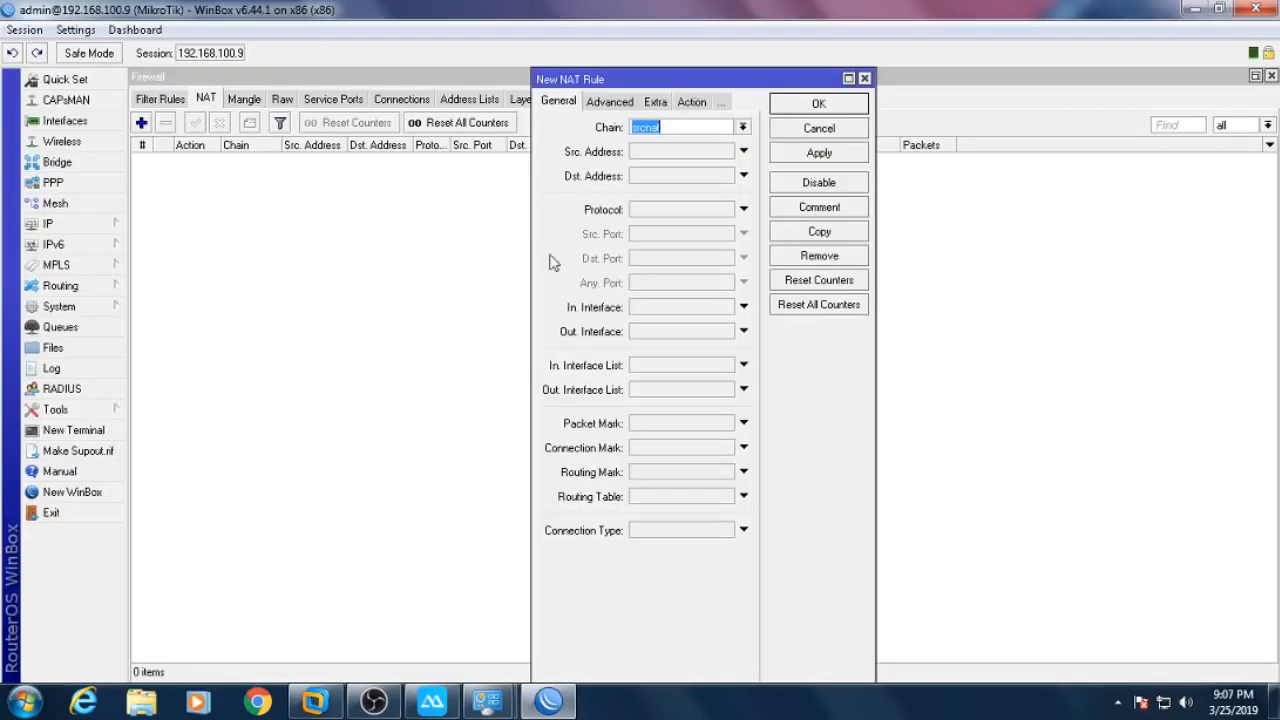
click(667, 334)
click(748, 334)
click(703, 395)
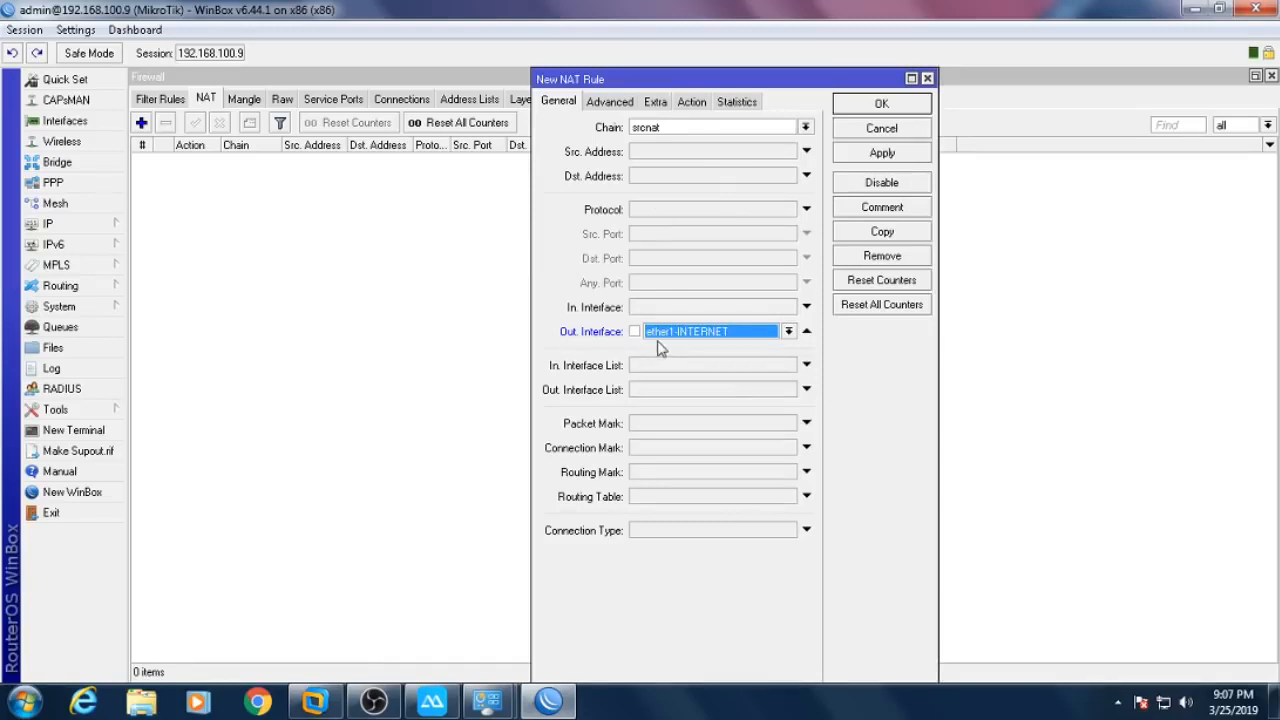
click(692, 102)
click(686, 127)
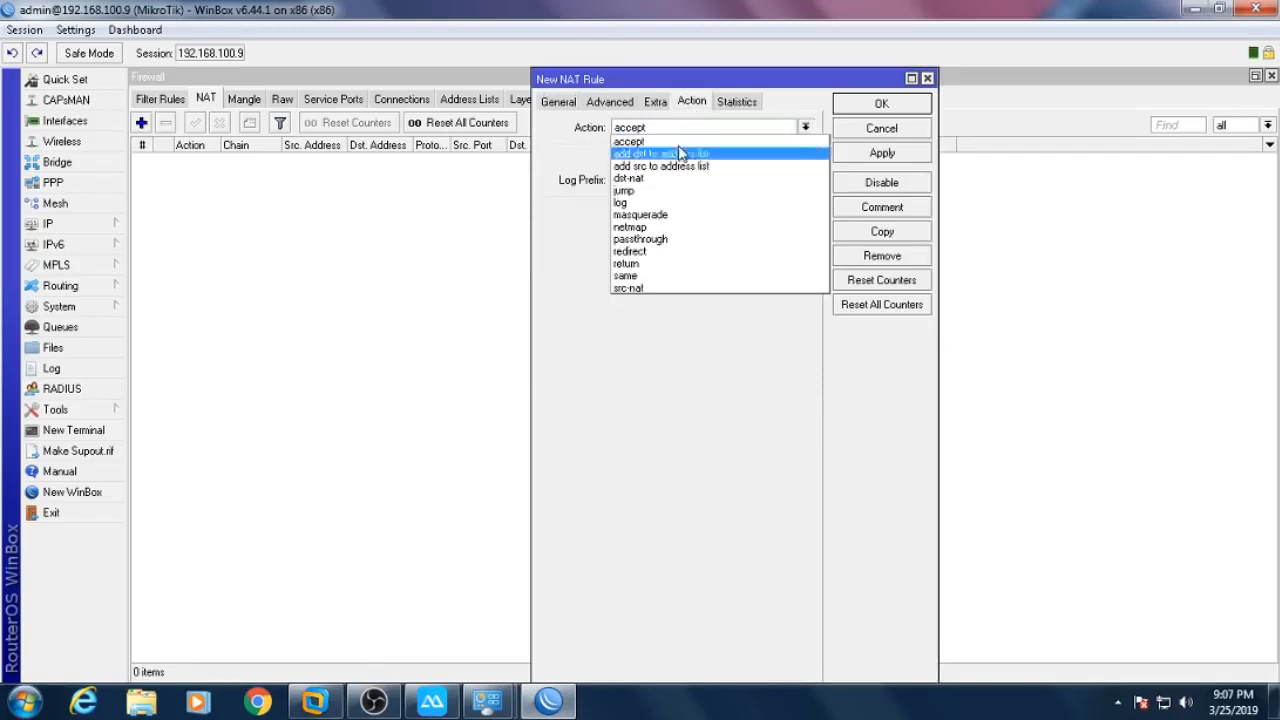
click(677, 214)
click(877, 111)
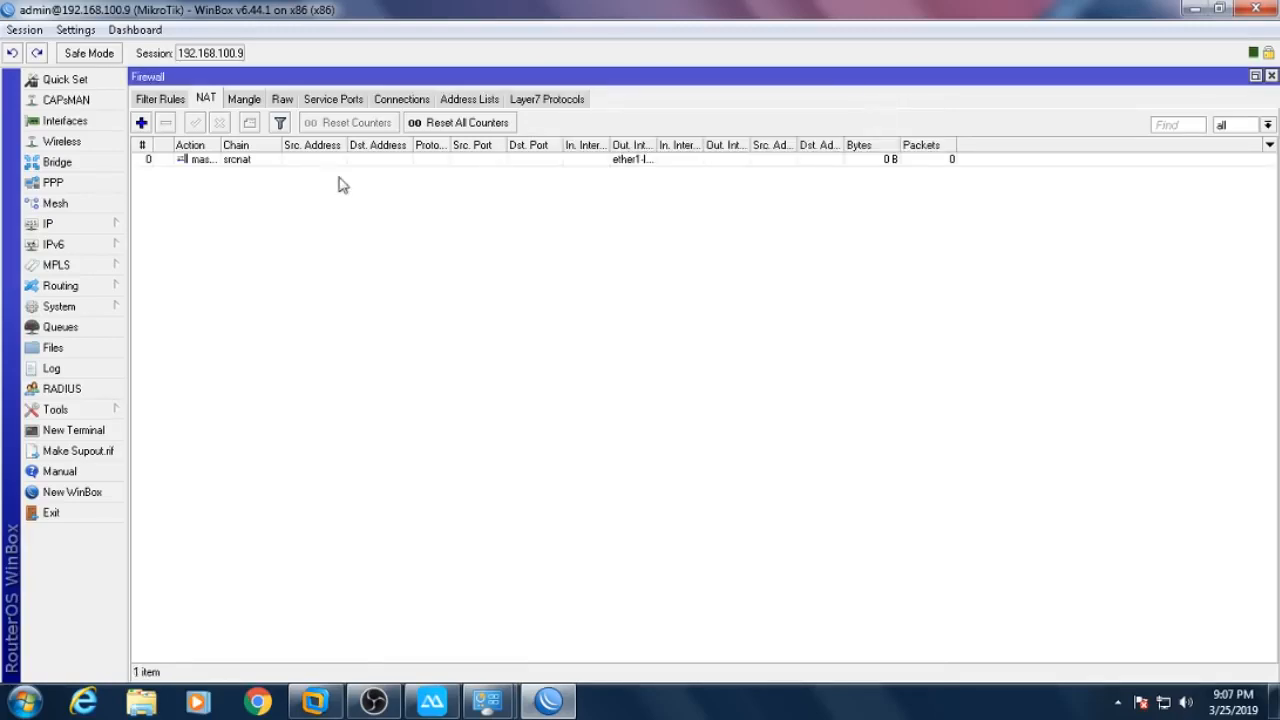
- Ping 8.8.8.8 from a router terminal, getting 19–23 ms replies, then close it
click(1272, 78)
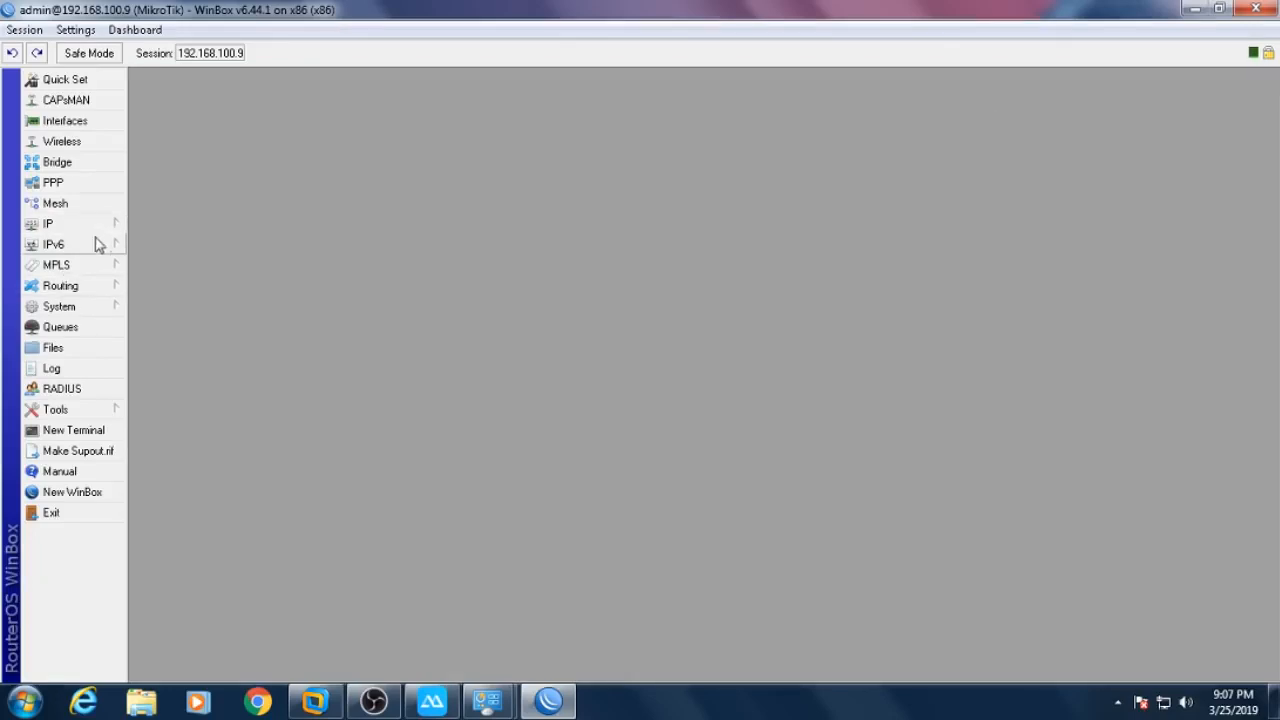
click(87, 436)
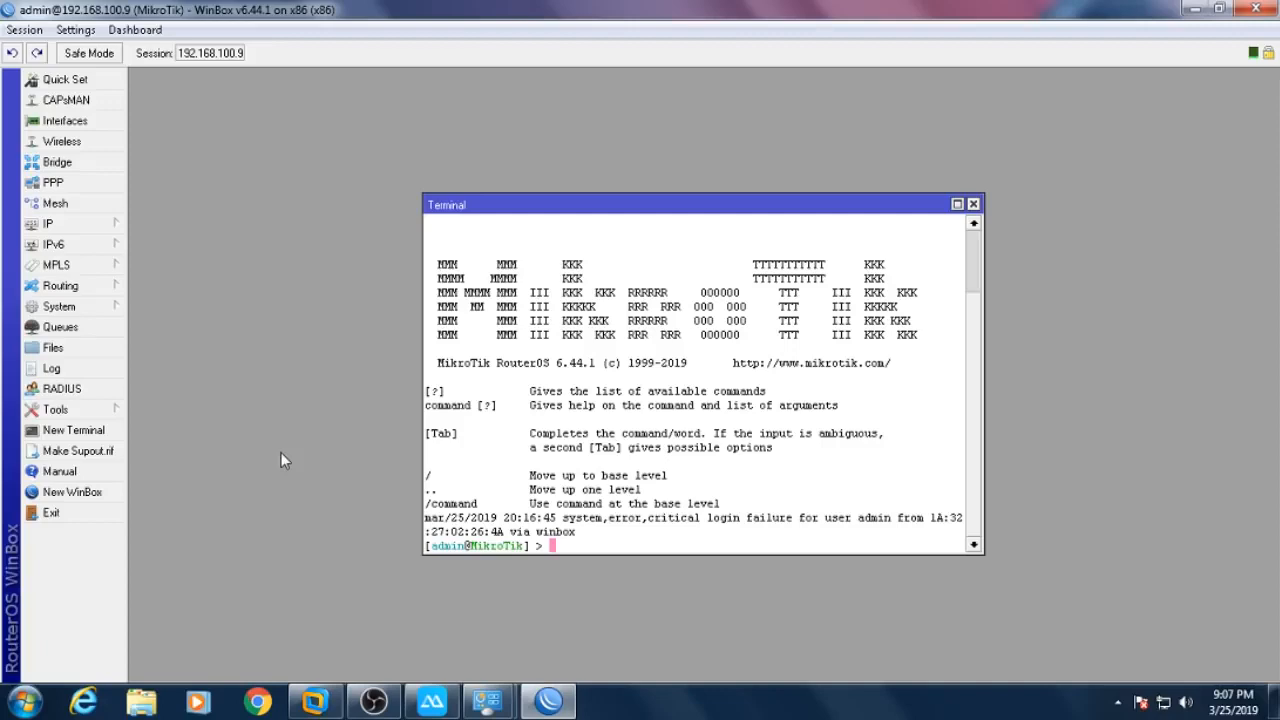
text(ING )
text(8.8.8.8)
key(Return)
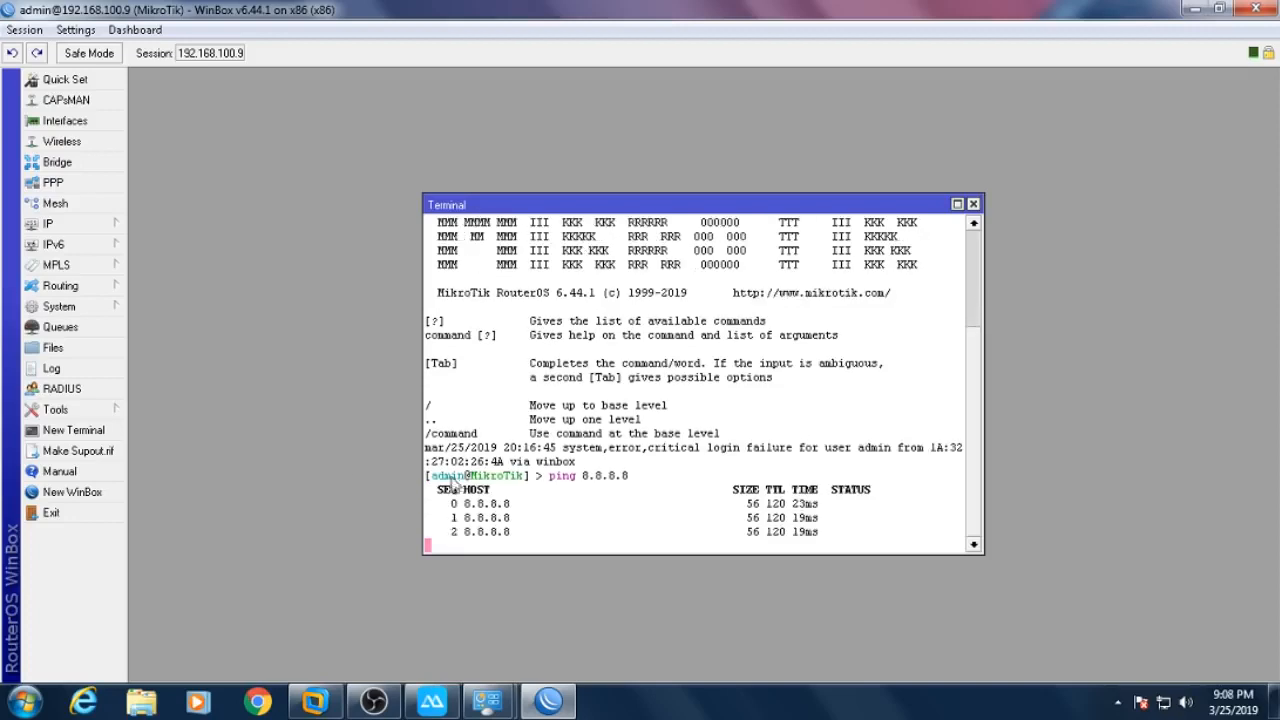
click(973, 204)
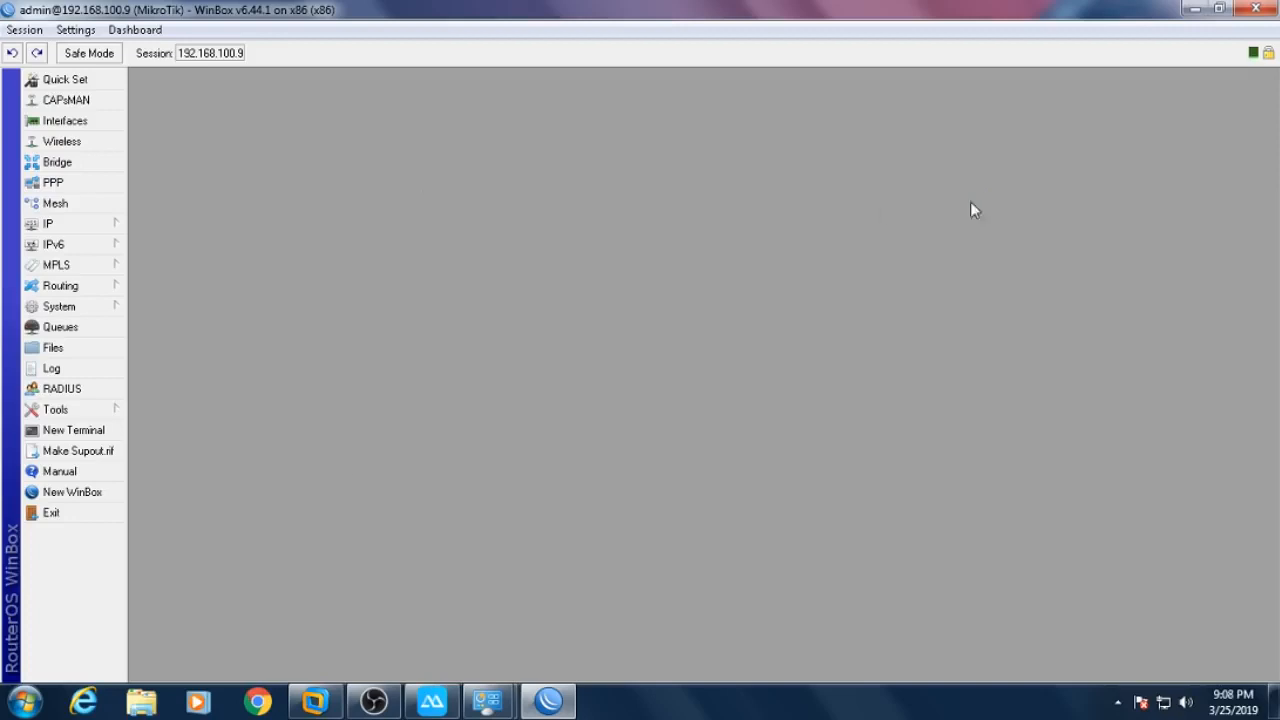
- Review the ether2 and ether3 hotspot interfaces in the Interface List, then close it
click(66, 121)
click(228, 322)
drag(322, 224, 395, 233)
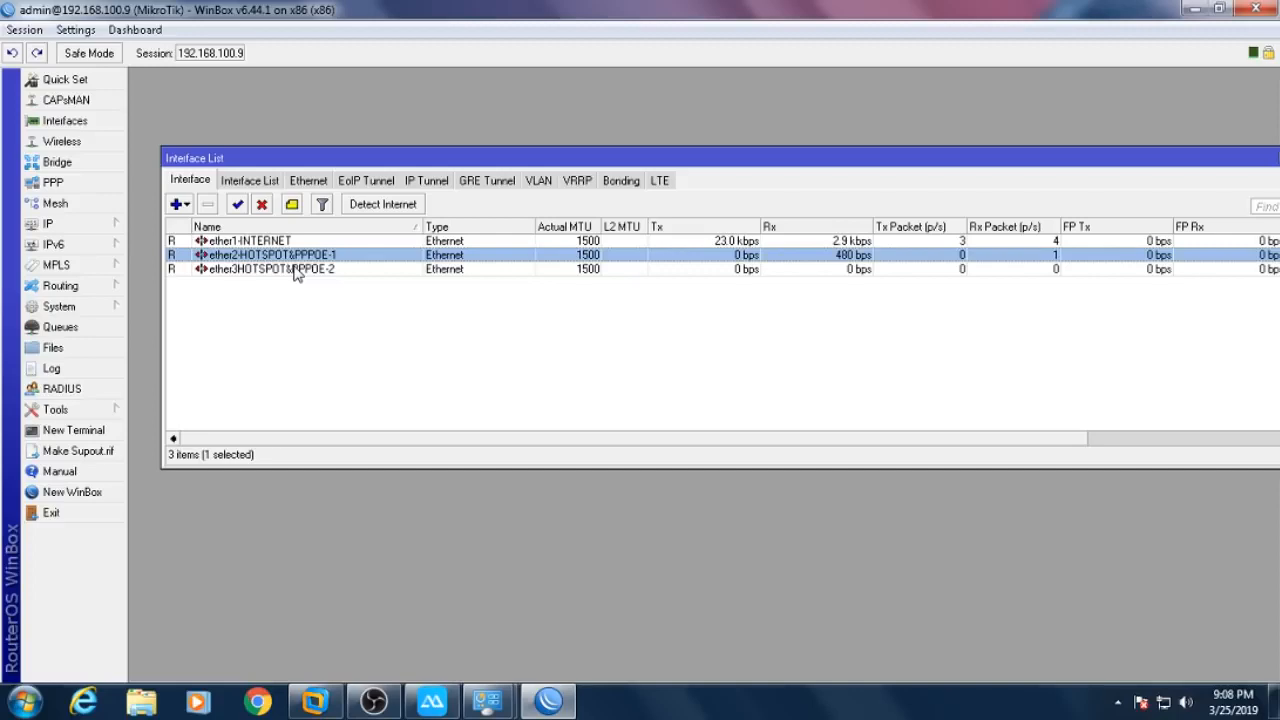
ctrl+click(296, 269)
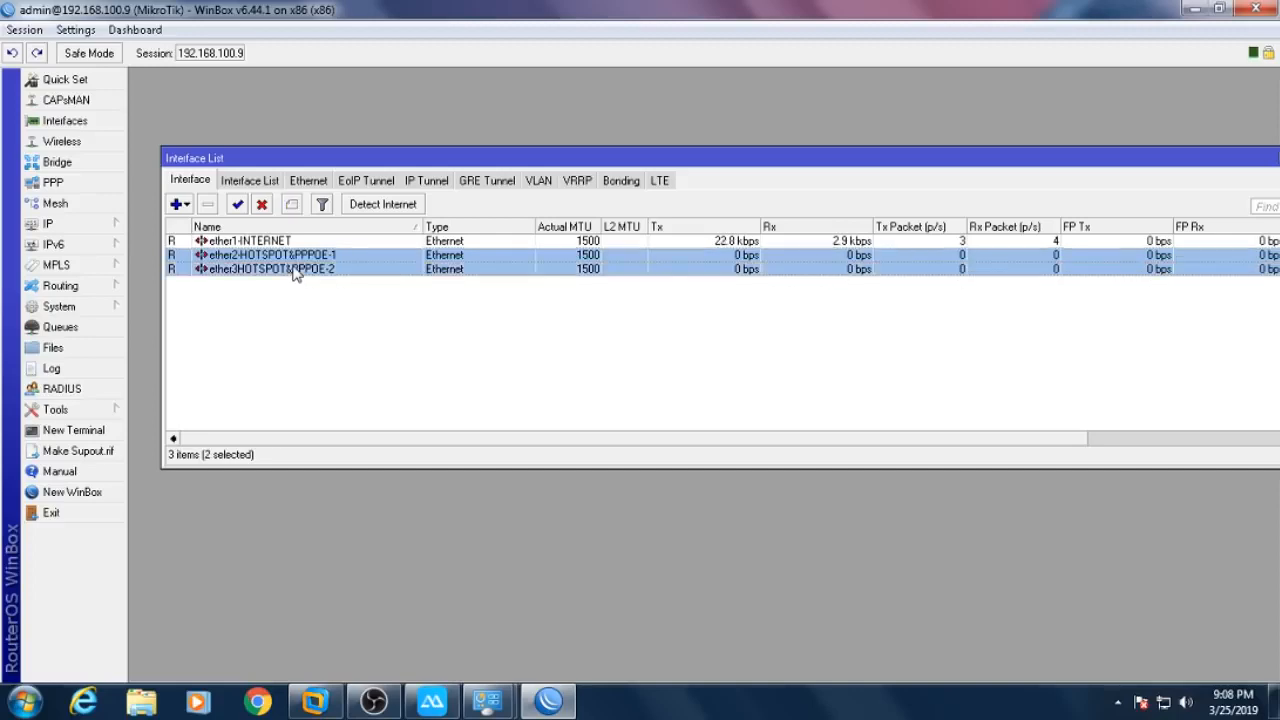
click(572, 356)
click(368, 256)
ctrl+click(336, 271)
double_click(1234, 160)
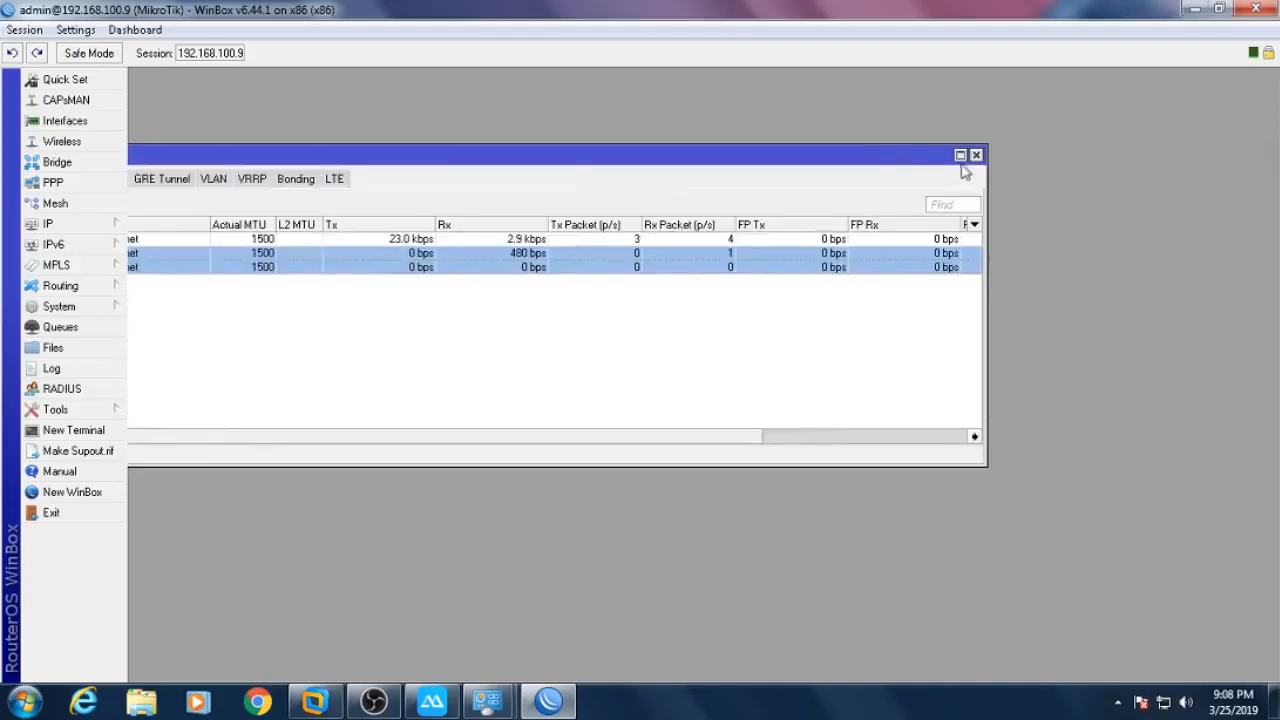
click(974, 155)
- Open the IP Address List maximized and widen its Interface column to show full names
click(104, 225)
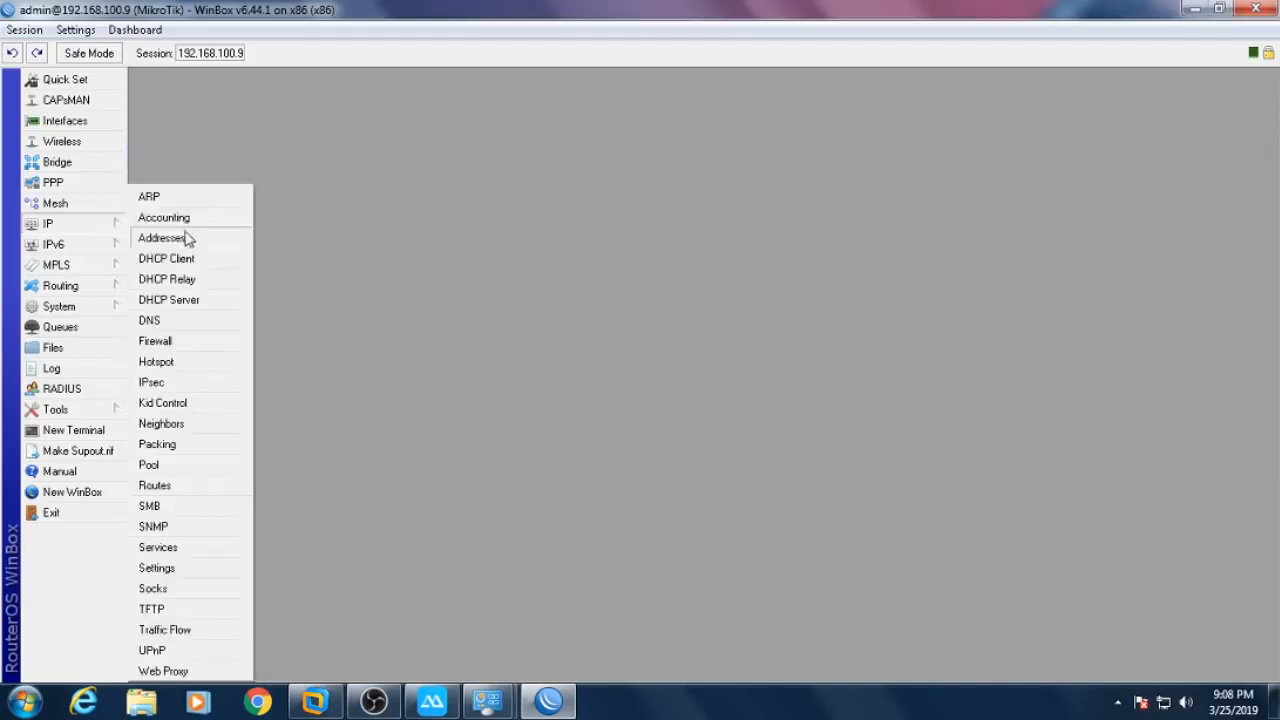
click(262, 237)
double_click(710, 238)
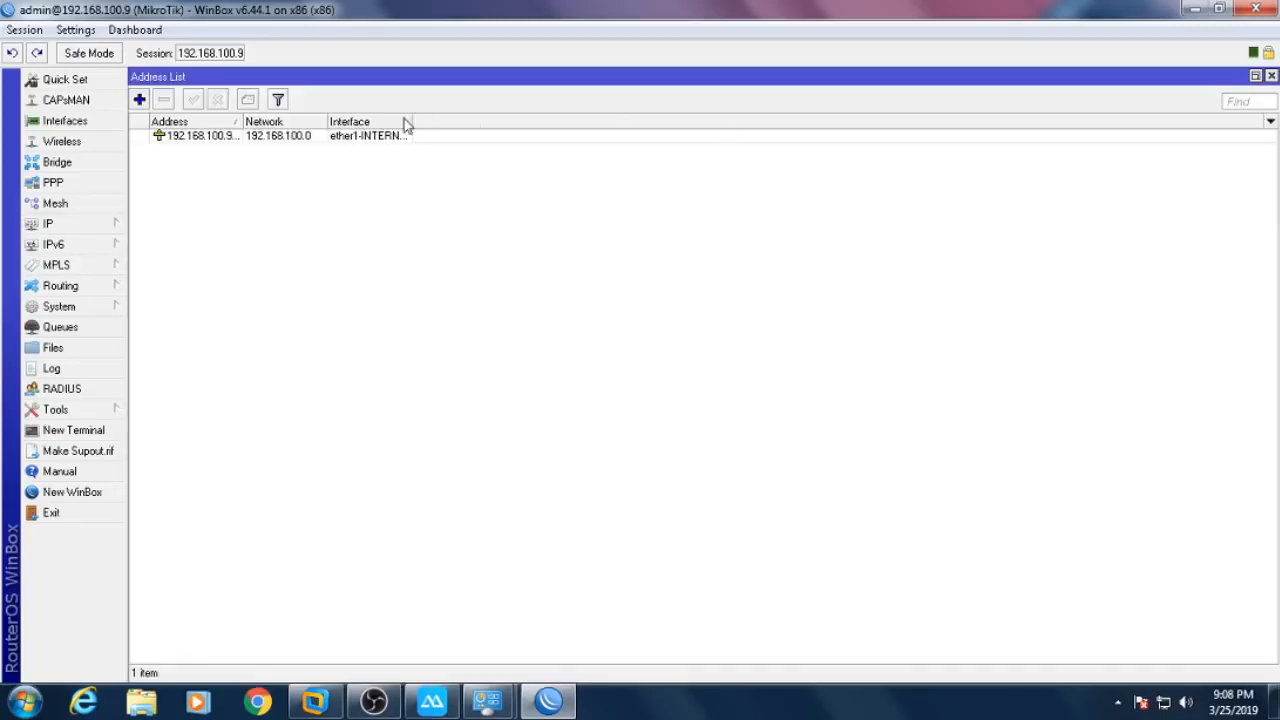
drag(409, 121, 538, 128)
click(117, 231)
click(752, 312)
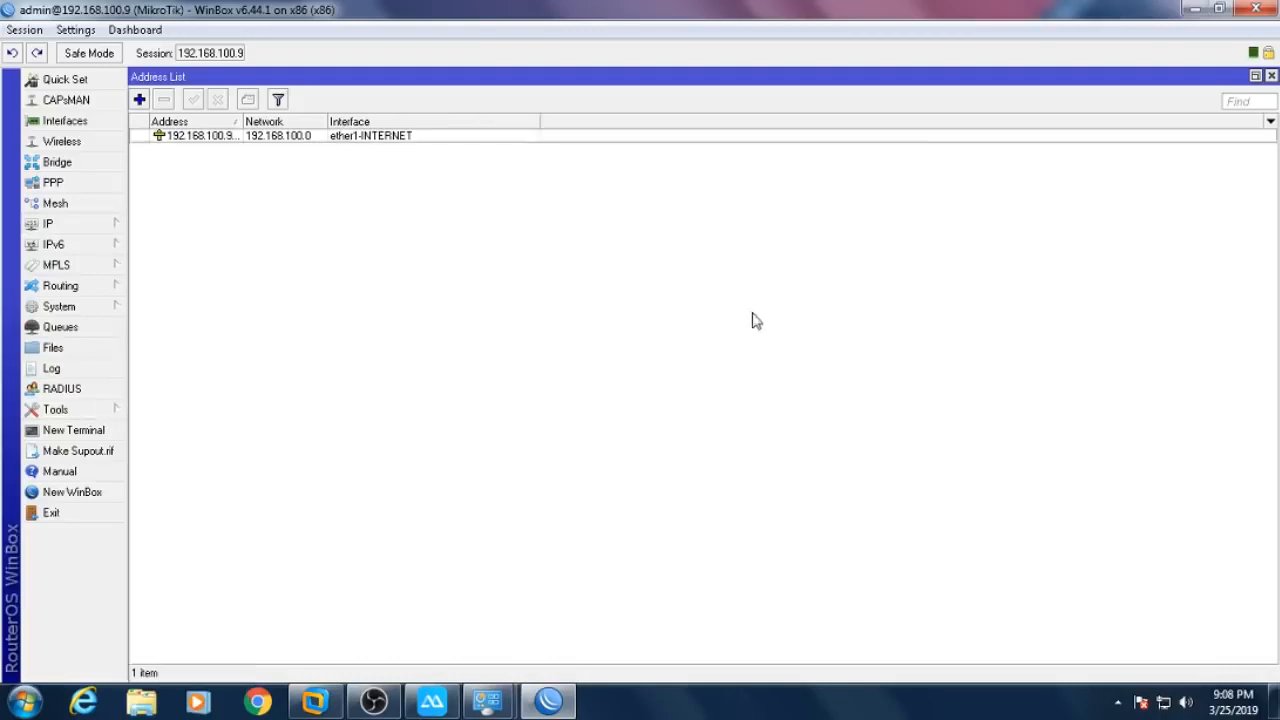
- Add address 192.168.2.1/24 on interface ether2-HOTSPOT&PPPOE-1
click(139, 99)
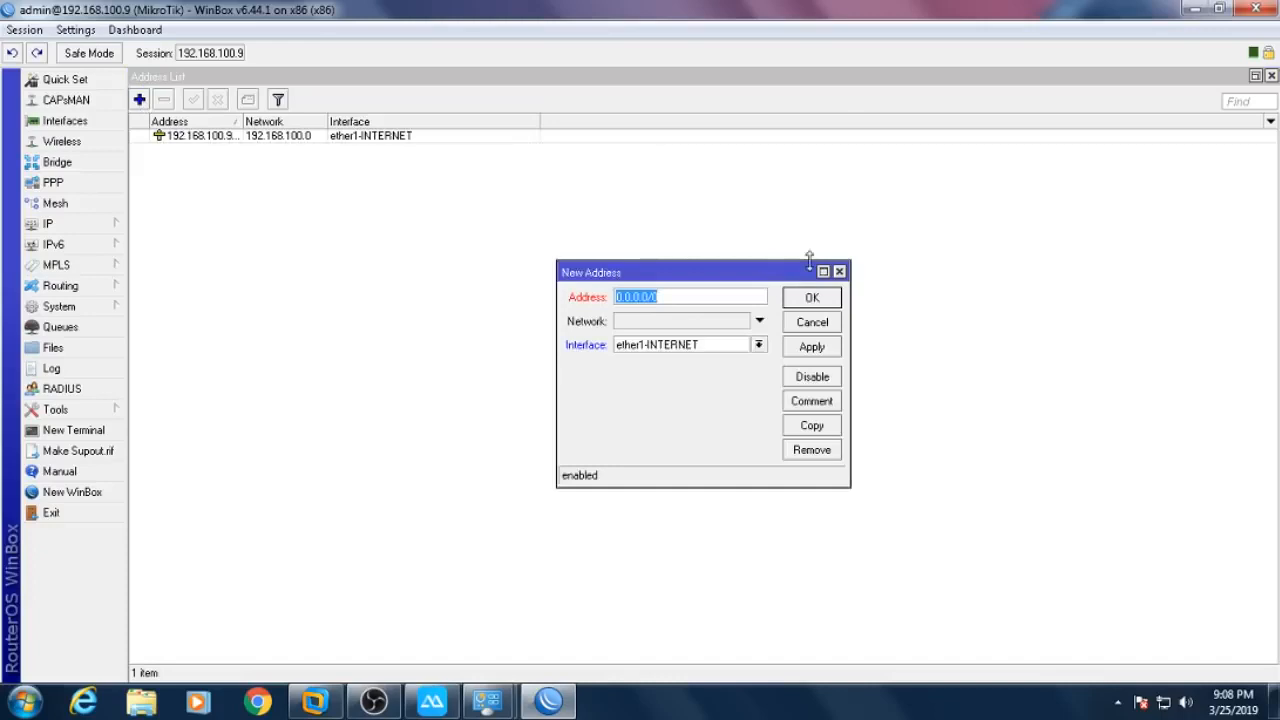
text(192.168.2.1/24)
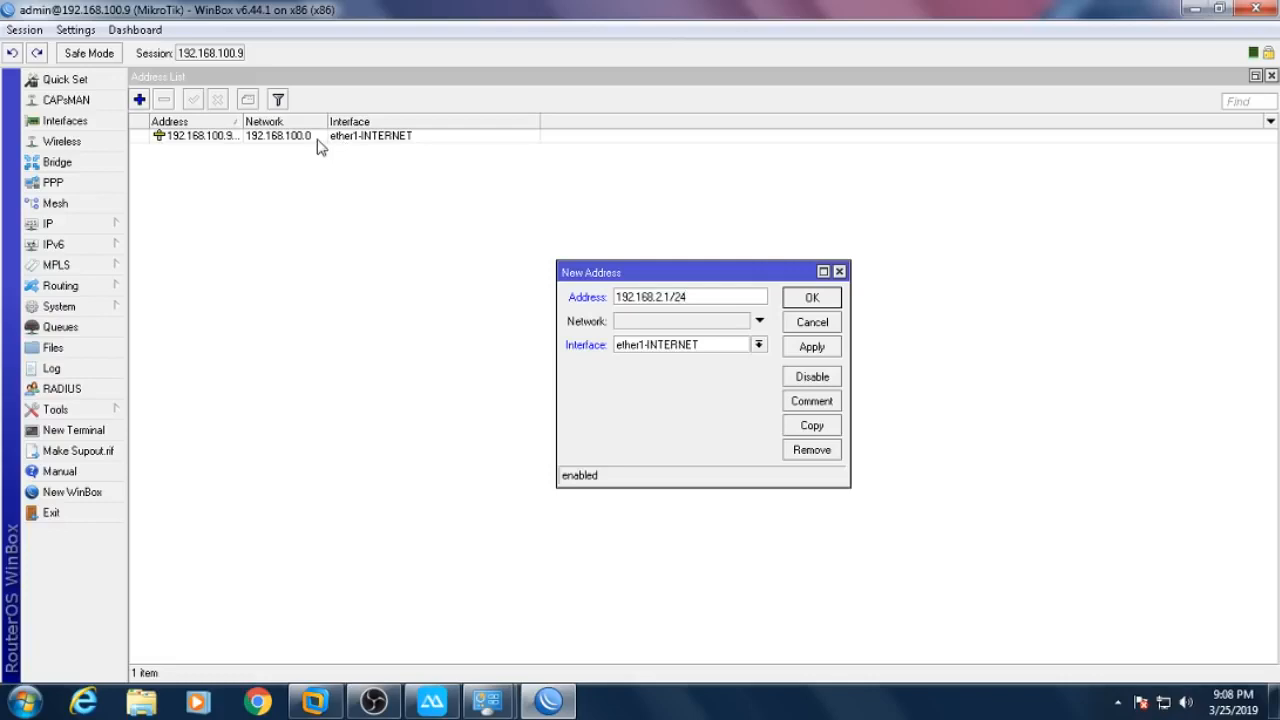
click(661, 346)
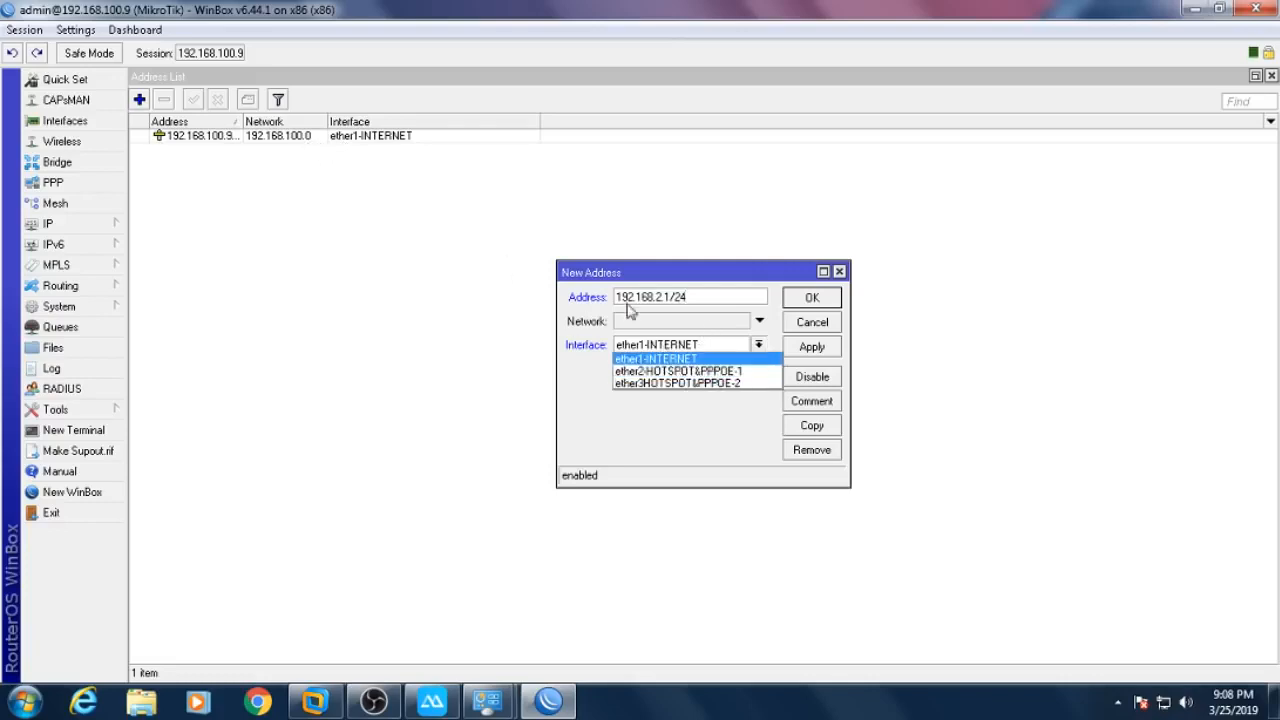
click(708, 371)
click(812, 299)
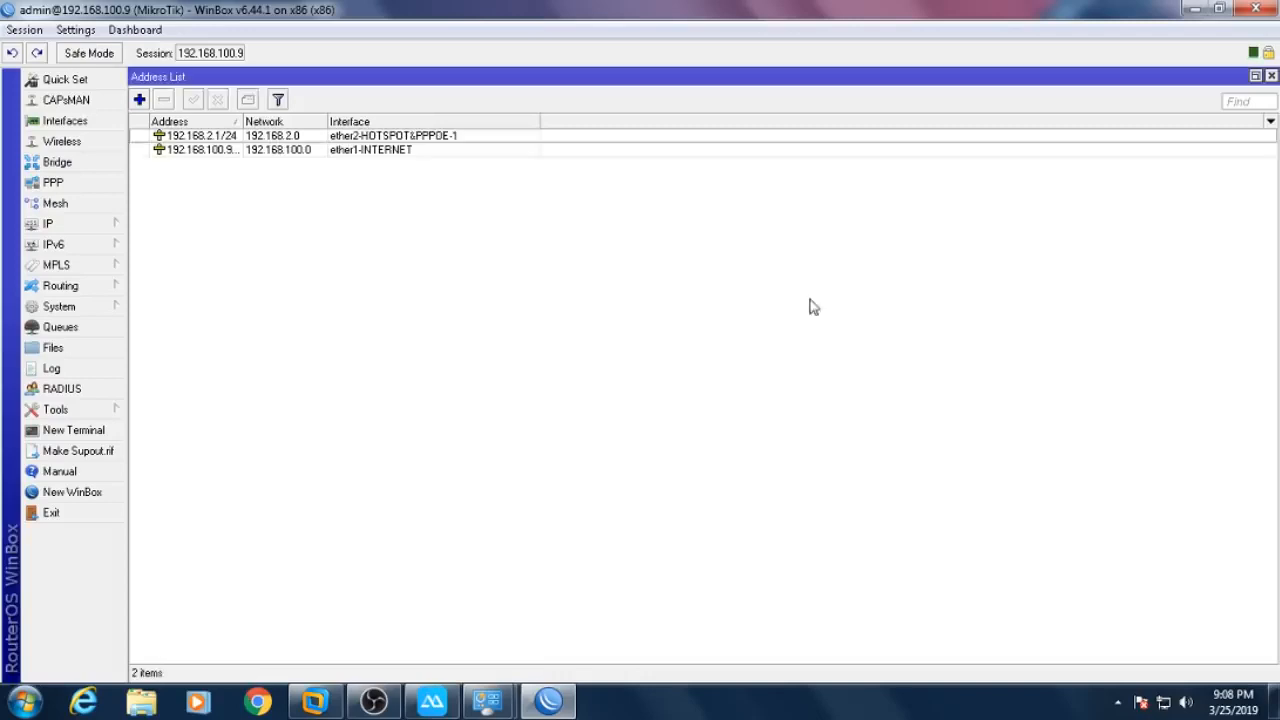
- Add address 192.168.3.1/24 on interface ether3HOTSPOT&PPPOE-2
click(140, 100)
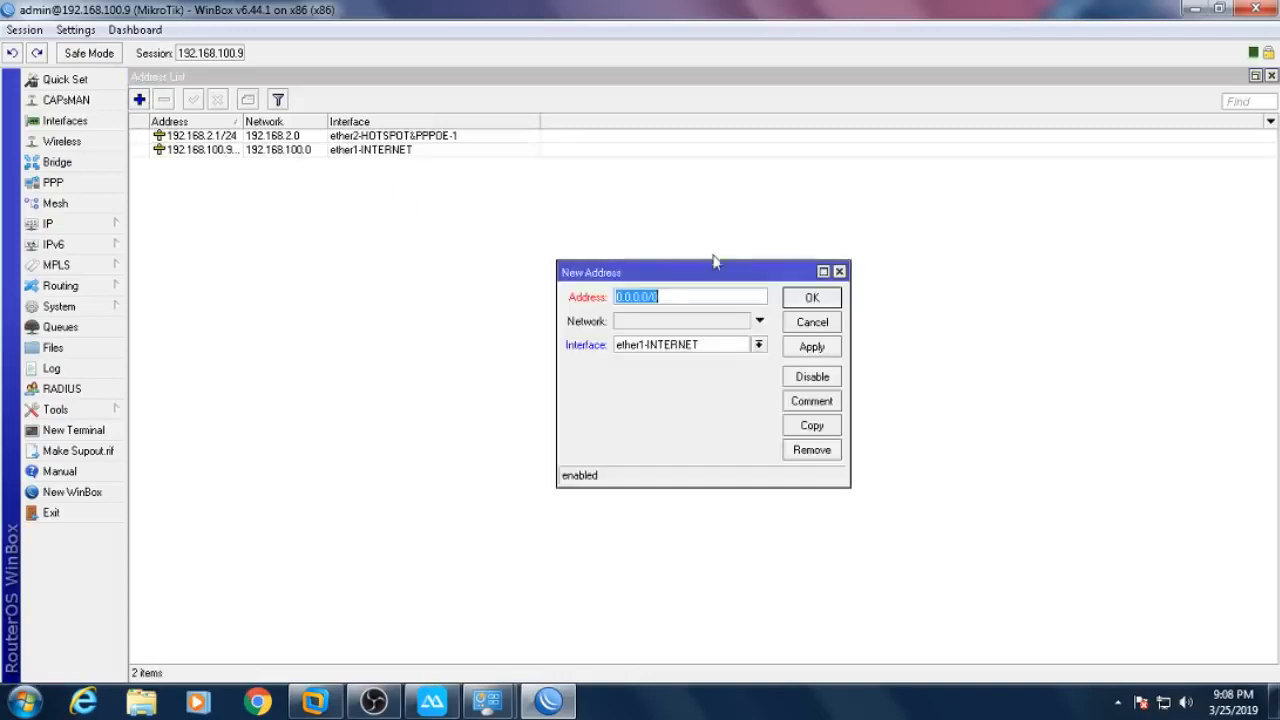
text(192.168.3)
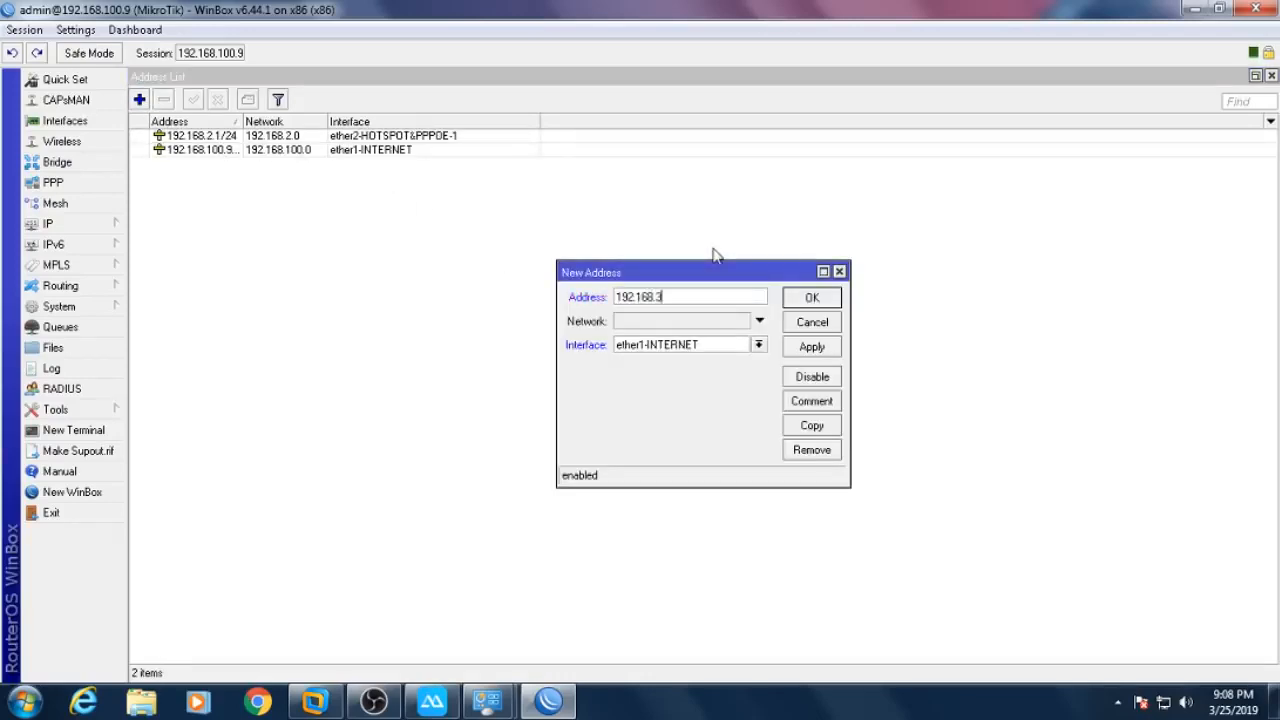
text(.1/24)
click(758, 344)
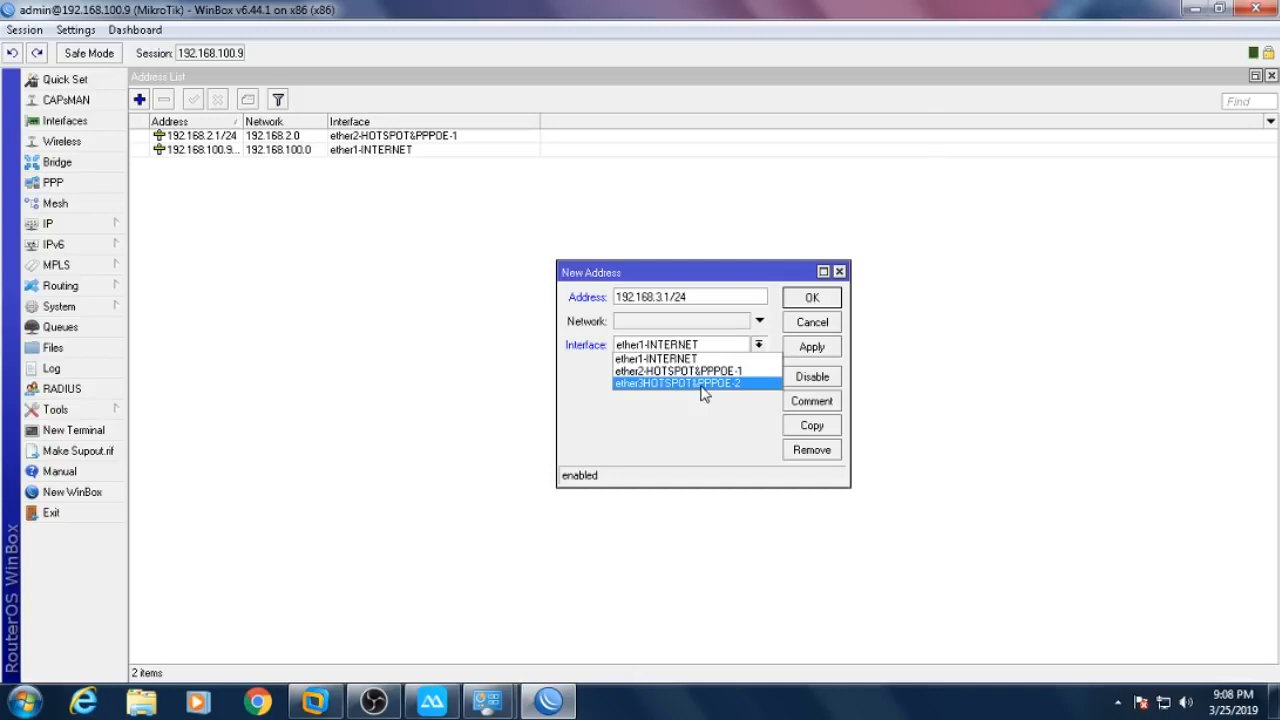
click(703, 384)
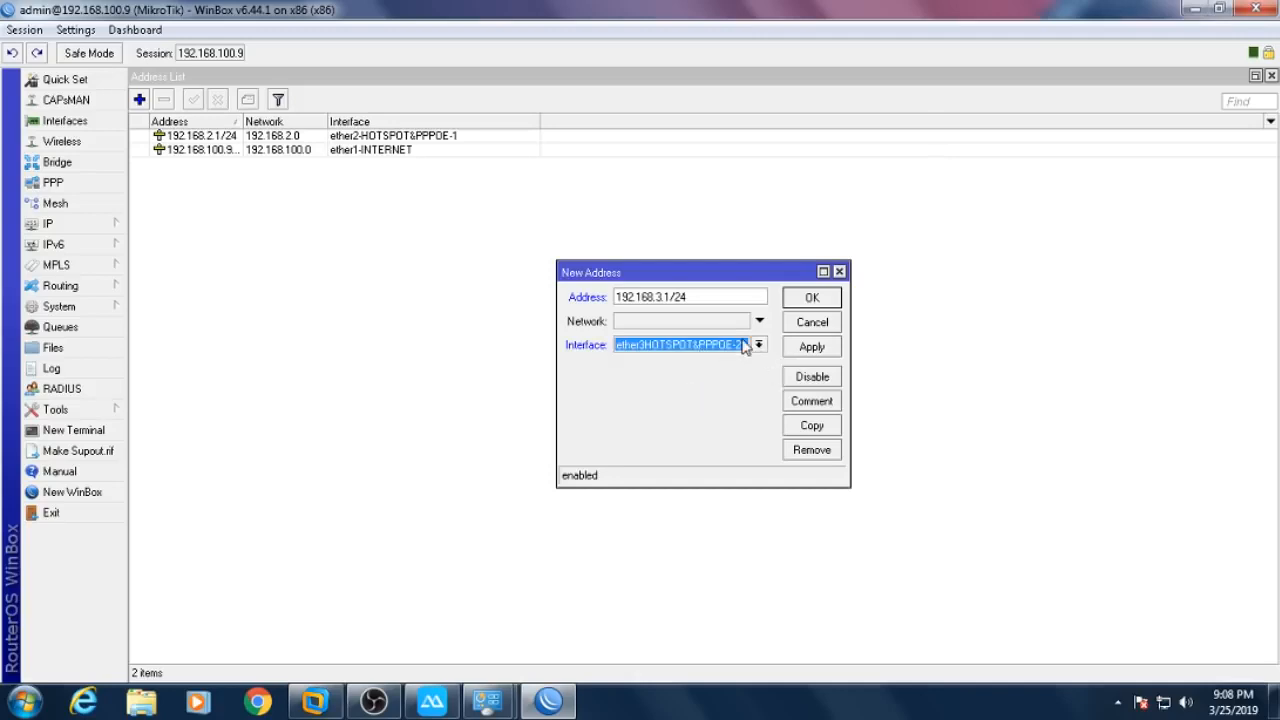
click(810, 300)
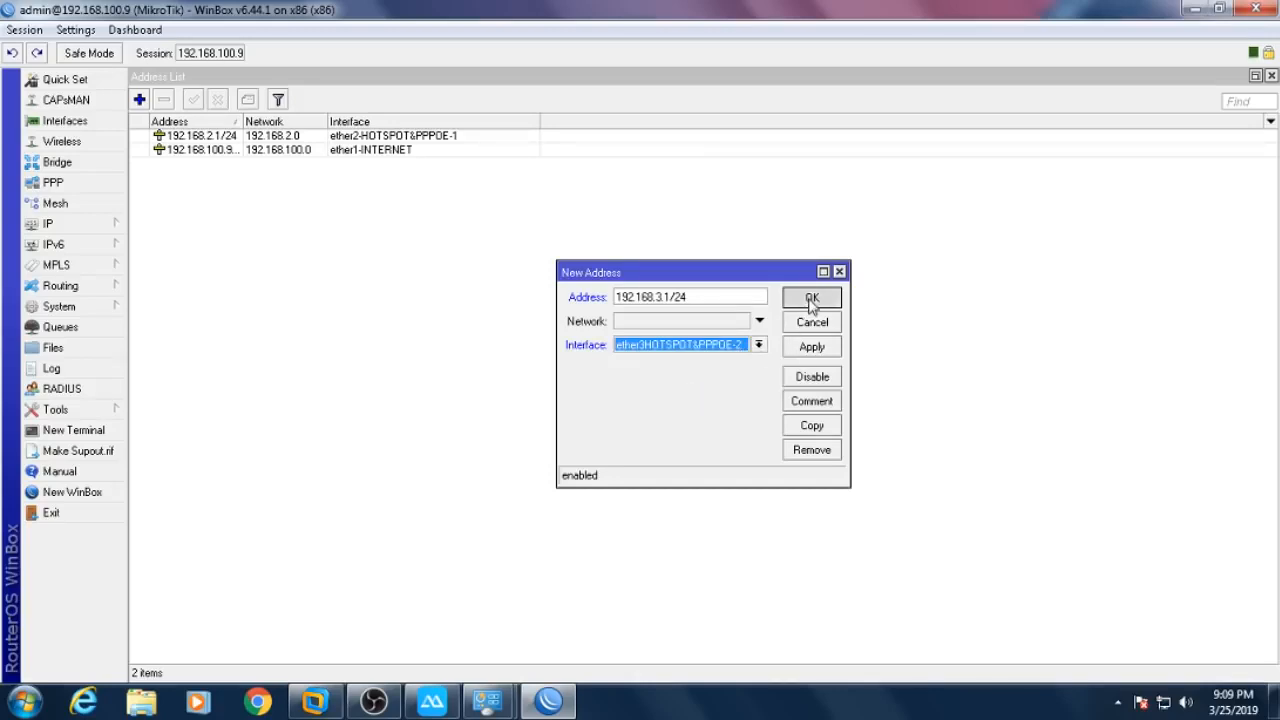
- Widen and sort the Address and Network columns, check both new entries, and close the list
drag(328, 121, 362, 121)
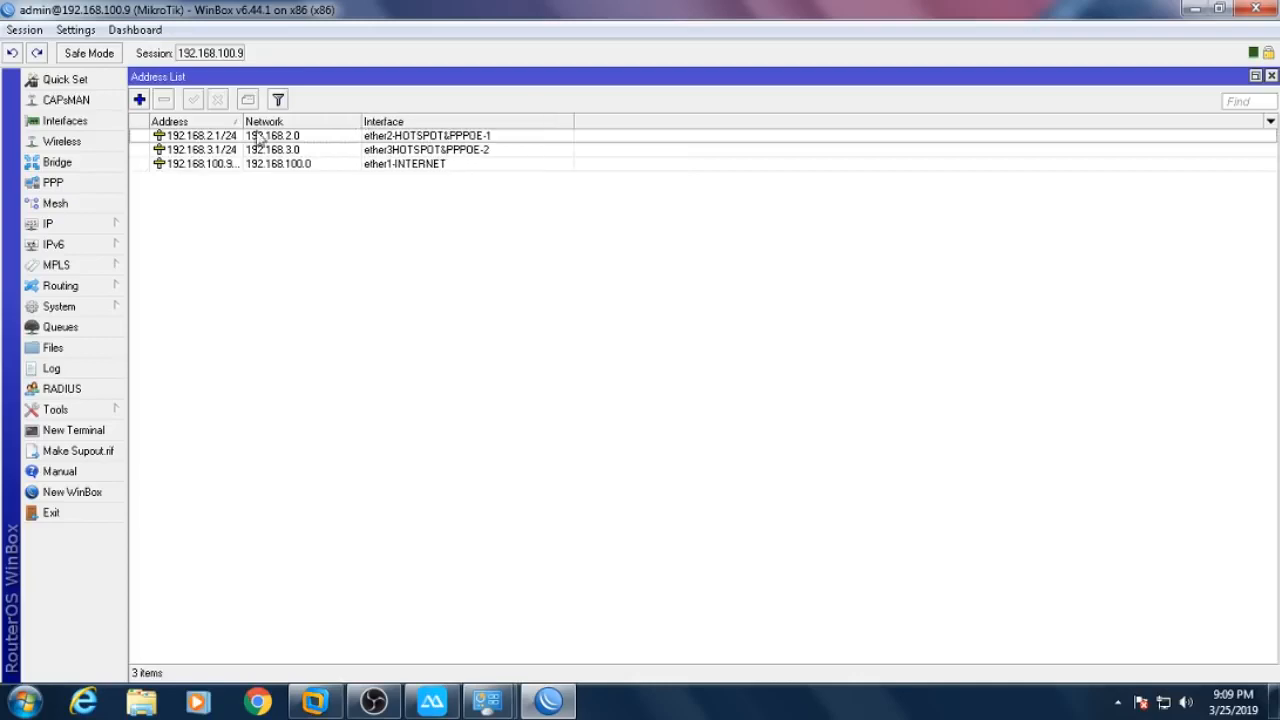
drag(245, 121, 286, 121)
click(262, 122)
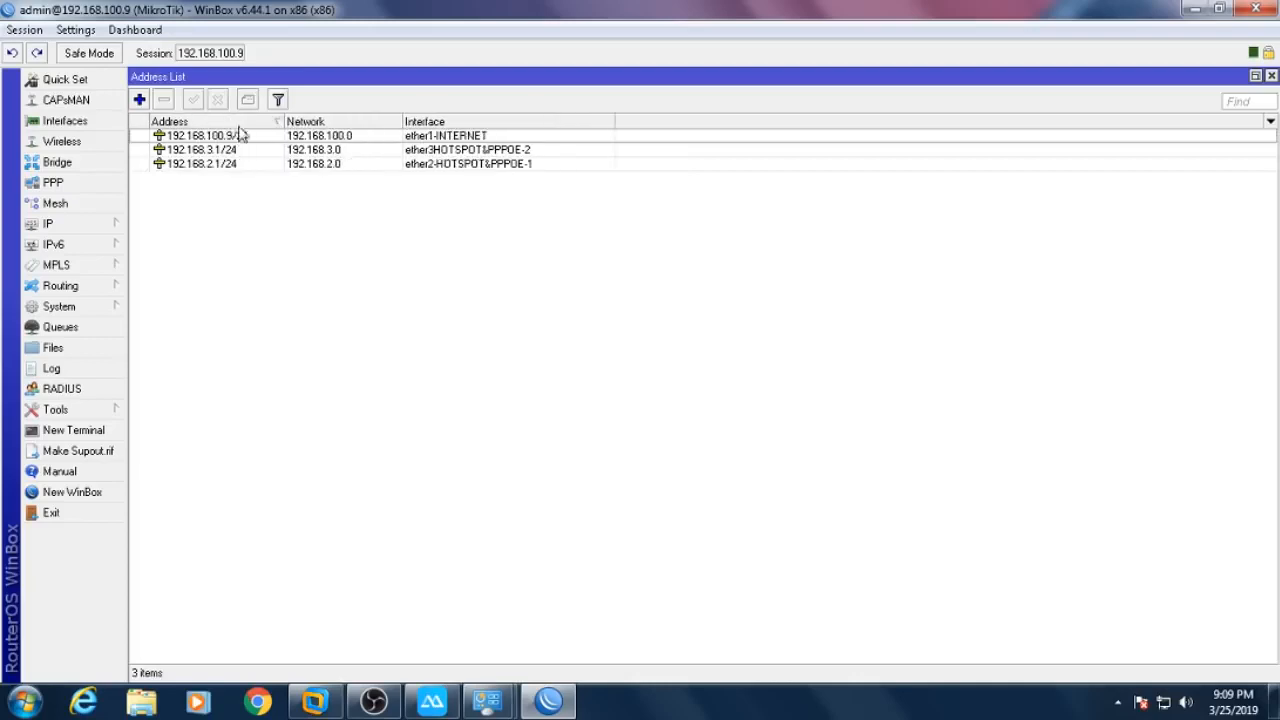
click(245, 150)
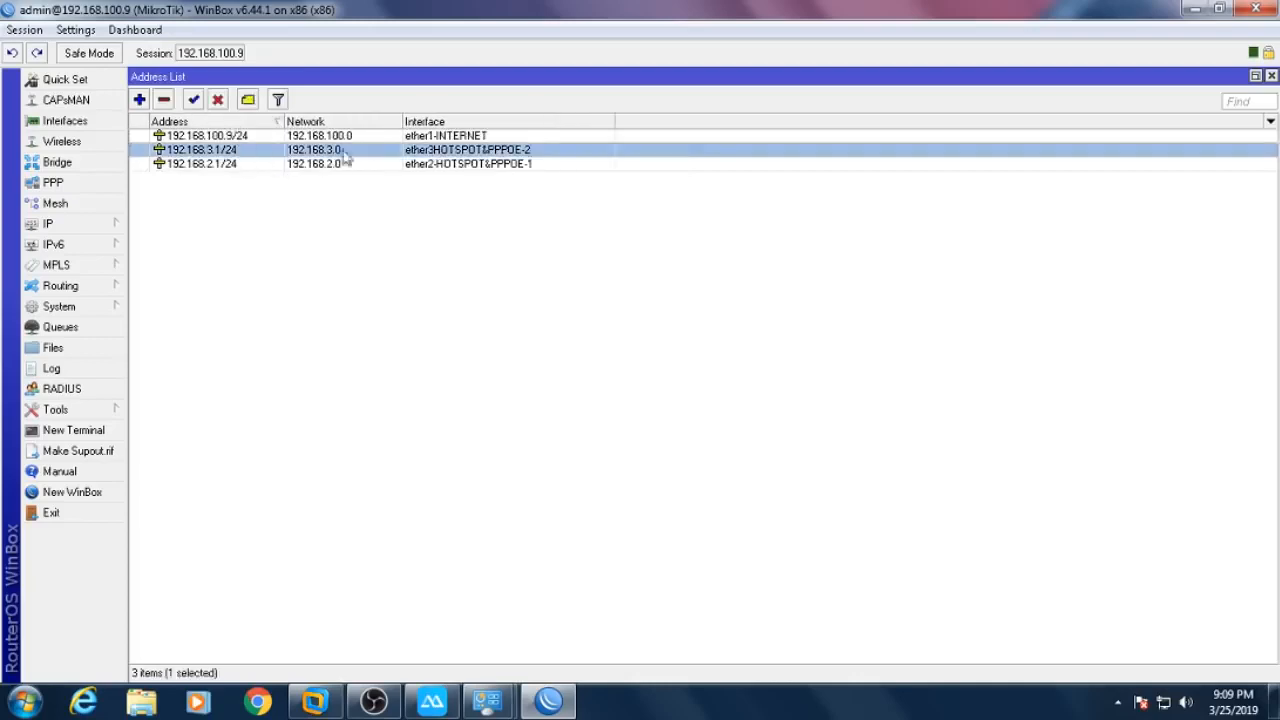
shift+click(476, 165)
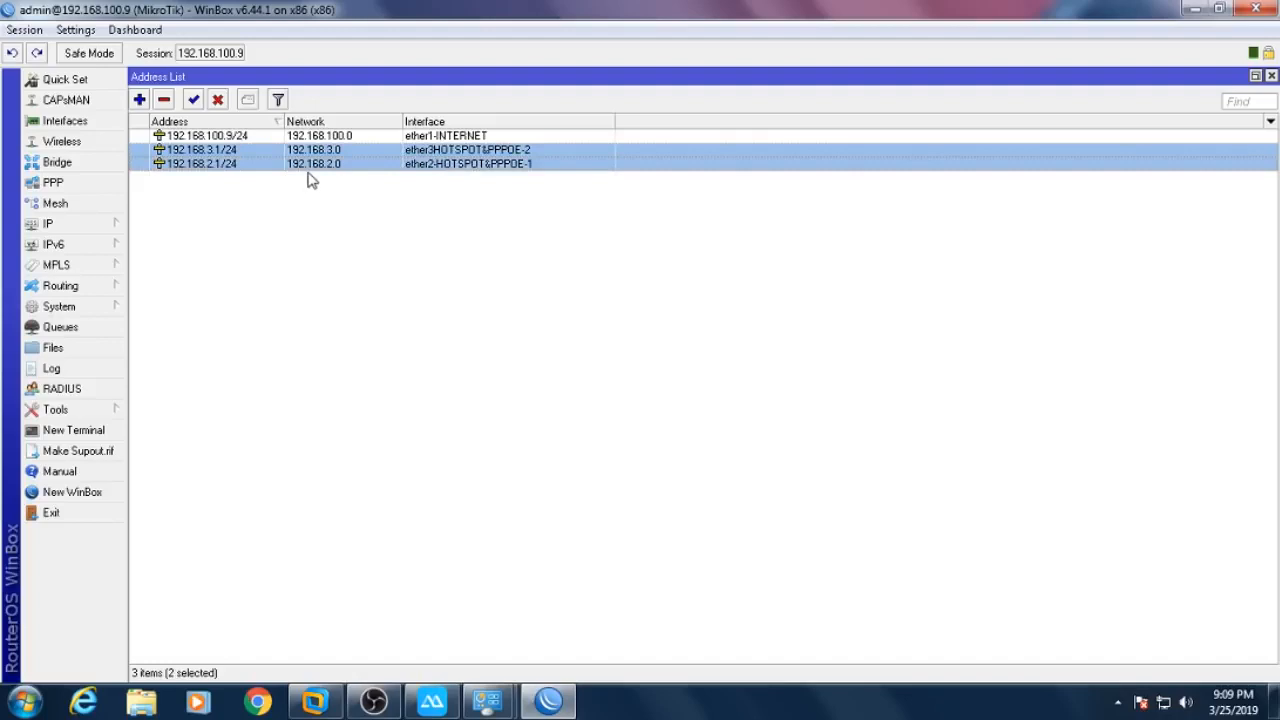
click(1270, 77)
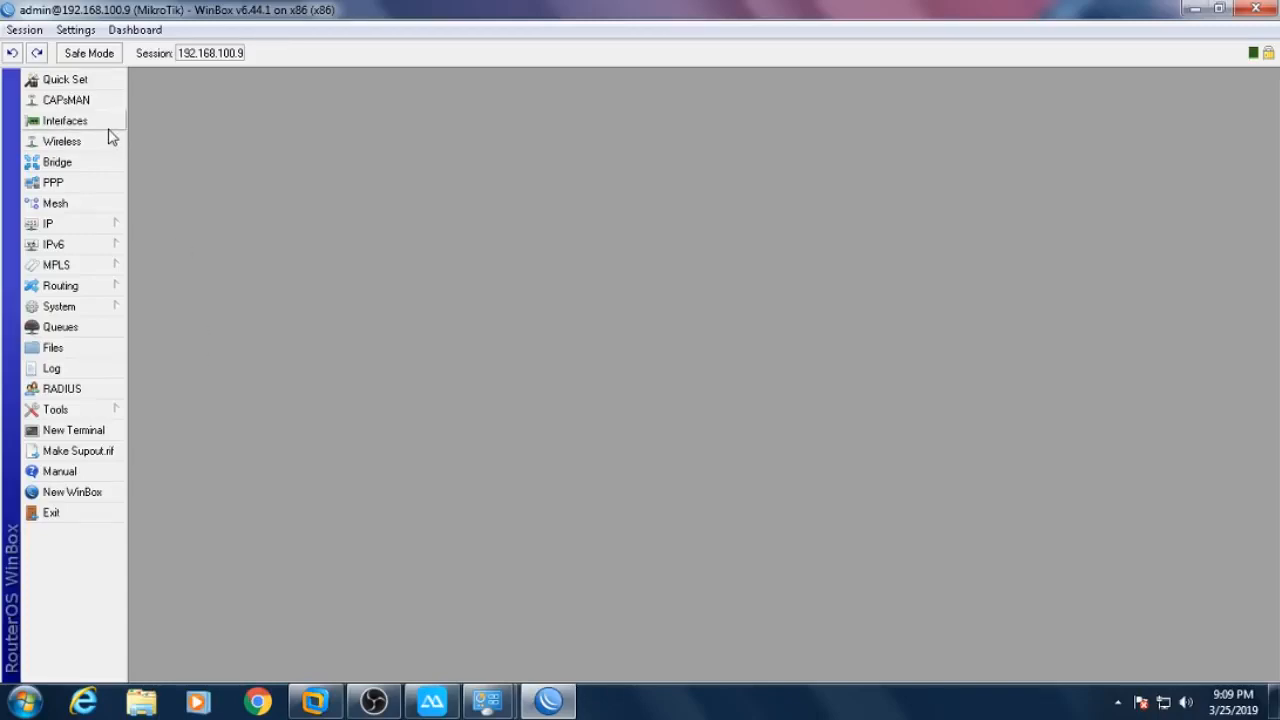
- Open PPP's PPPoE Servers list and discard an unfinished first server attempt
click(84, 190)
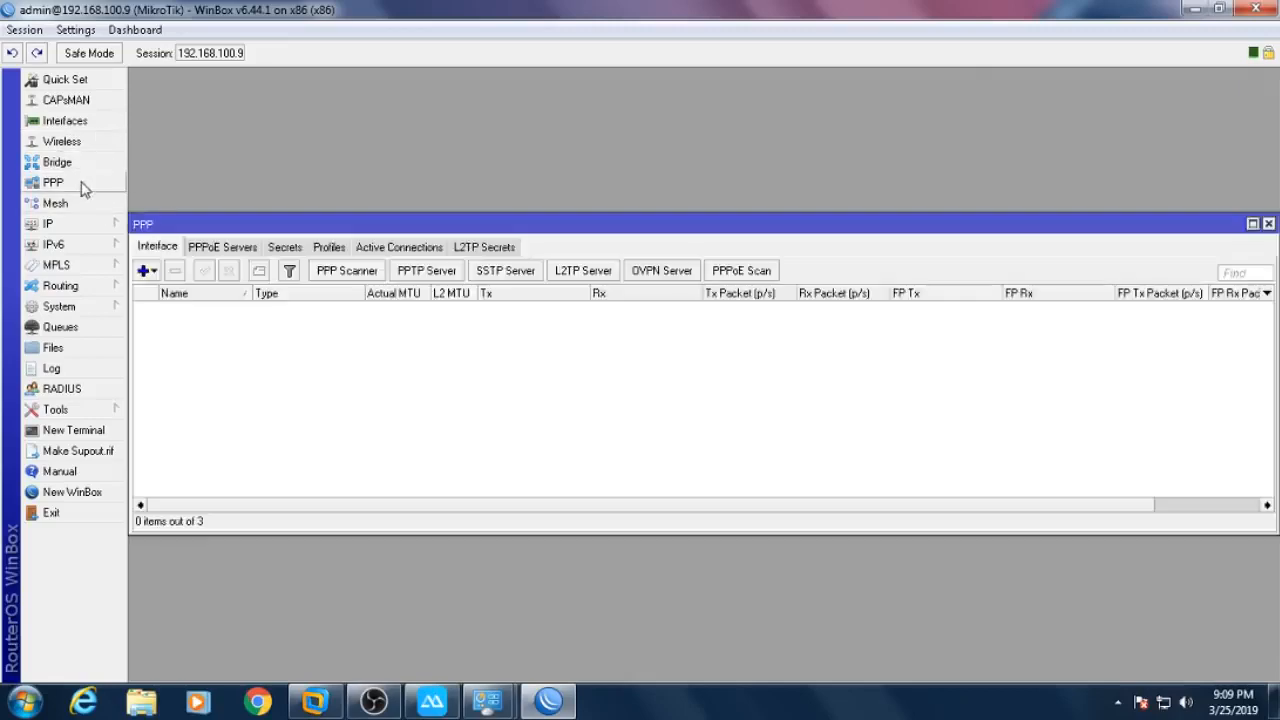
drag(342, 223, 434, 175)
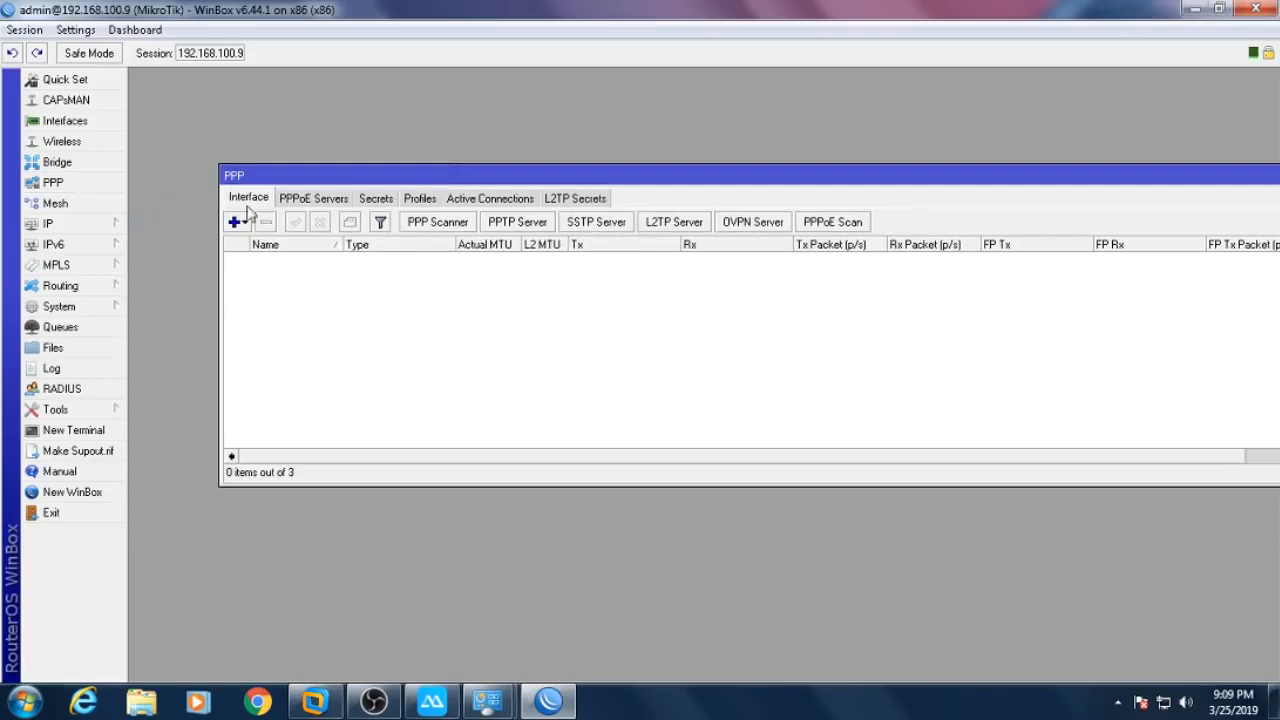
click(307, 203)
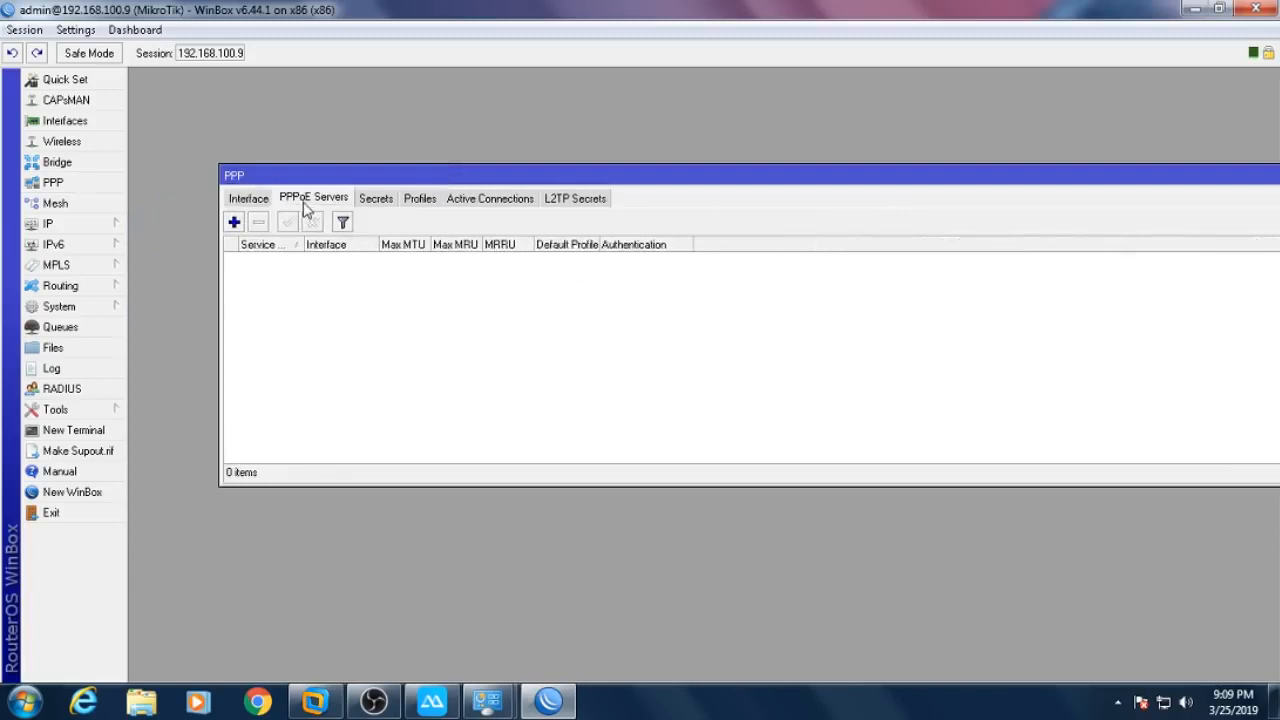
click(235, 222)
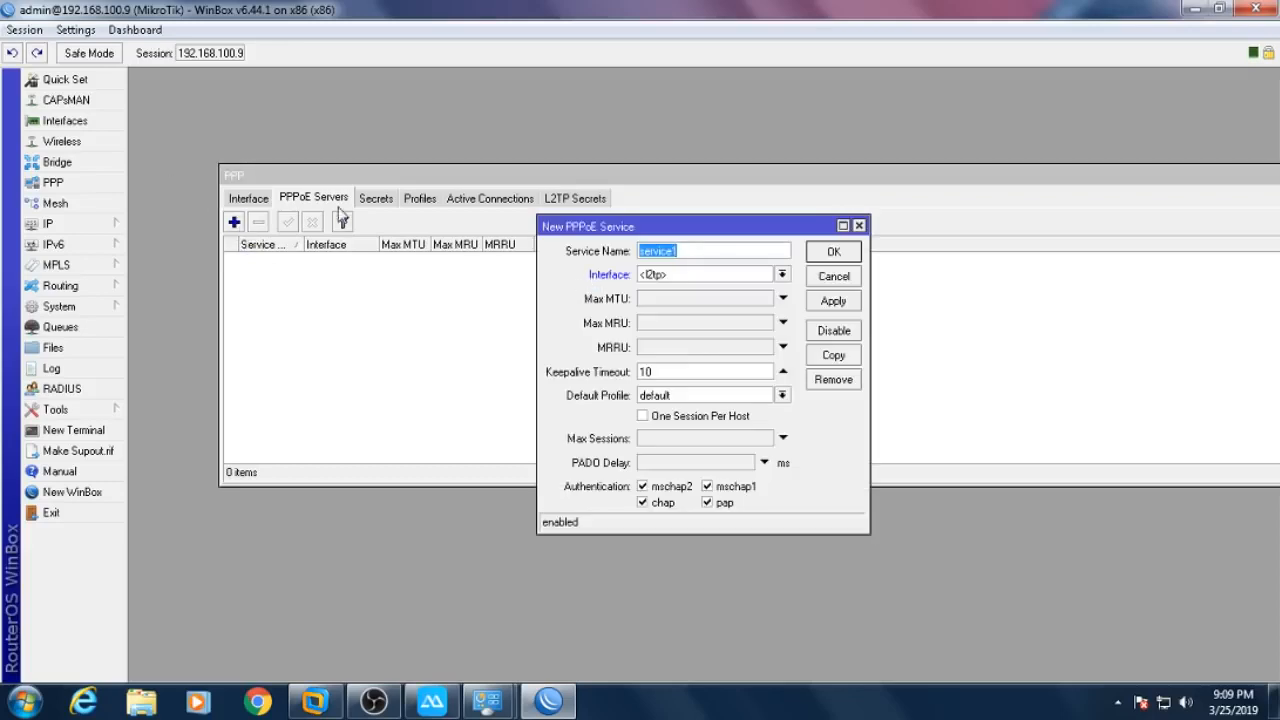
text(pppoe)
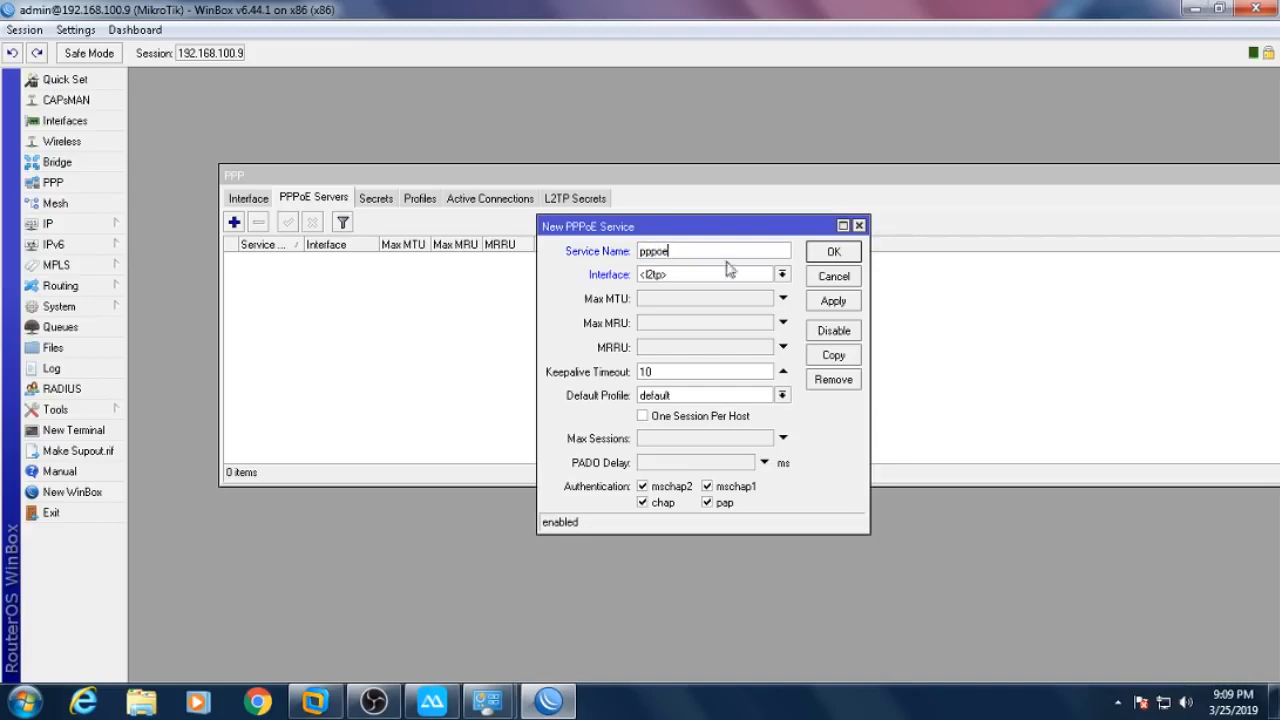
click(827, 277)
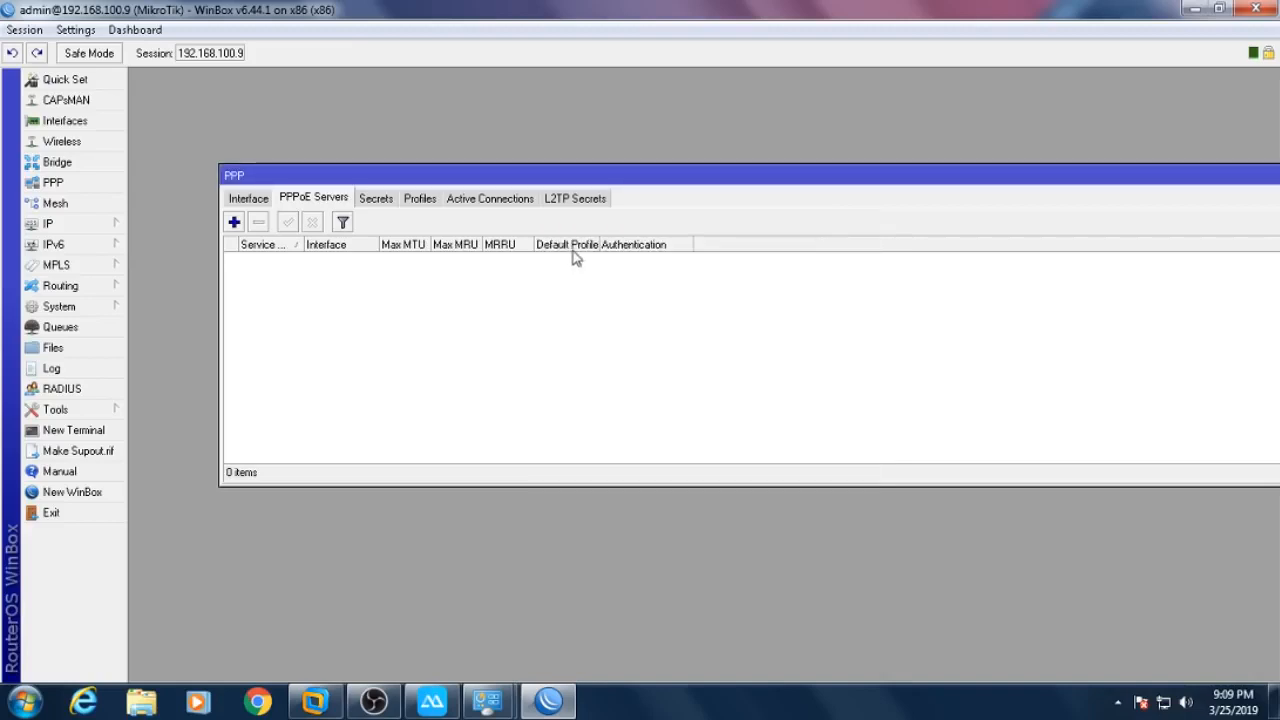
- Copy the ether2-HOTSPOT&PPPOE-1 interface name from its interface settings
click(74, 127)
double_click(320, 253)
right_click(677, 213)
click(719, 246)
click(856, 219)
drag(1200, 158, 1229, 409)
click(363, 289)
drag(313, 197, 426, 96)
- Add PPPoE server ether2-HOTSPOT&PPPOE-1 on that interface and widen the list's columns
click(355, 132)
right_click(700, 253)
click(712, 311)
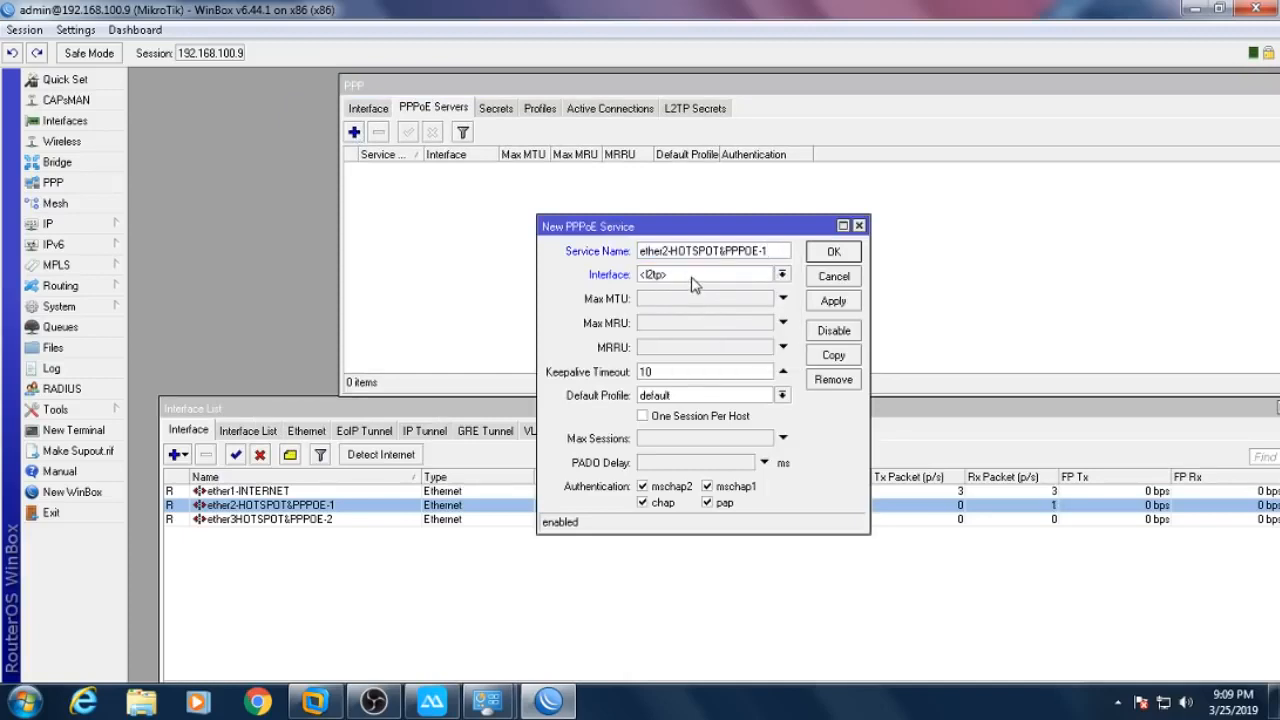
click(691, 277)
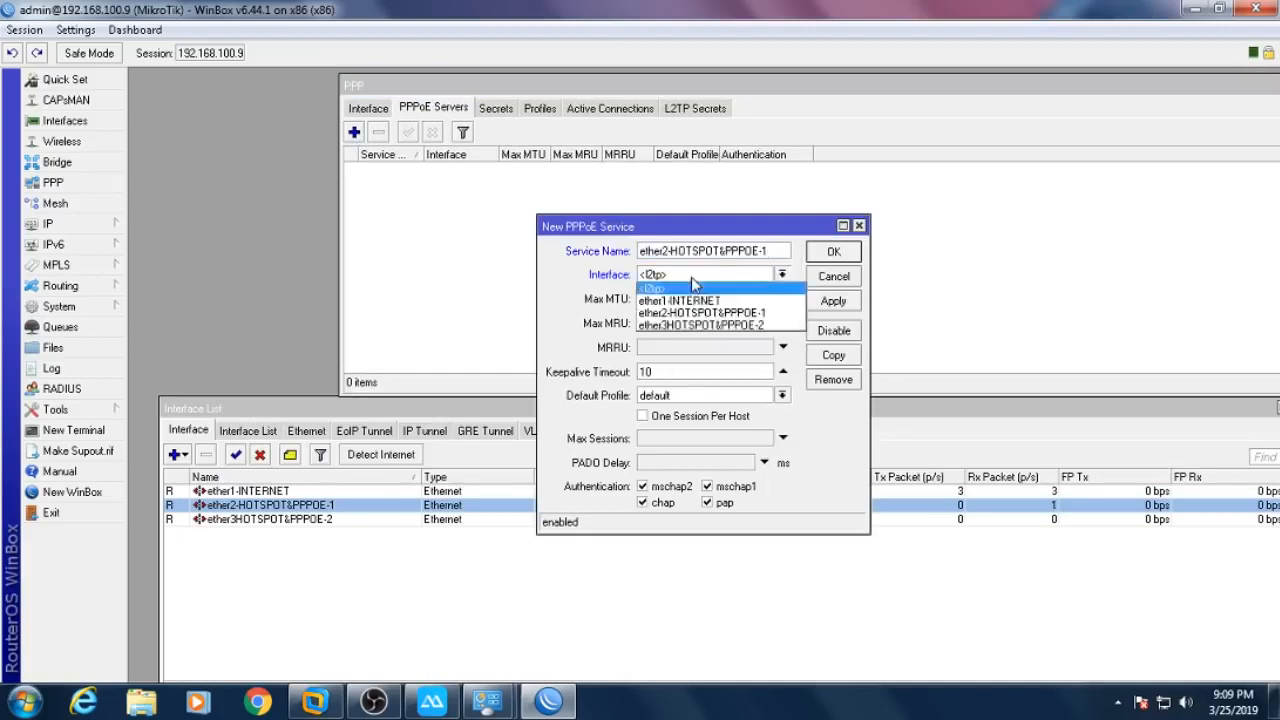
click(731, 314)
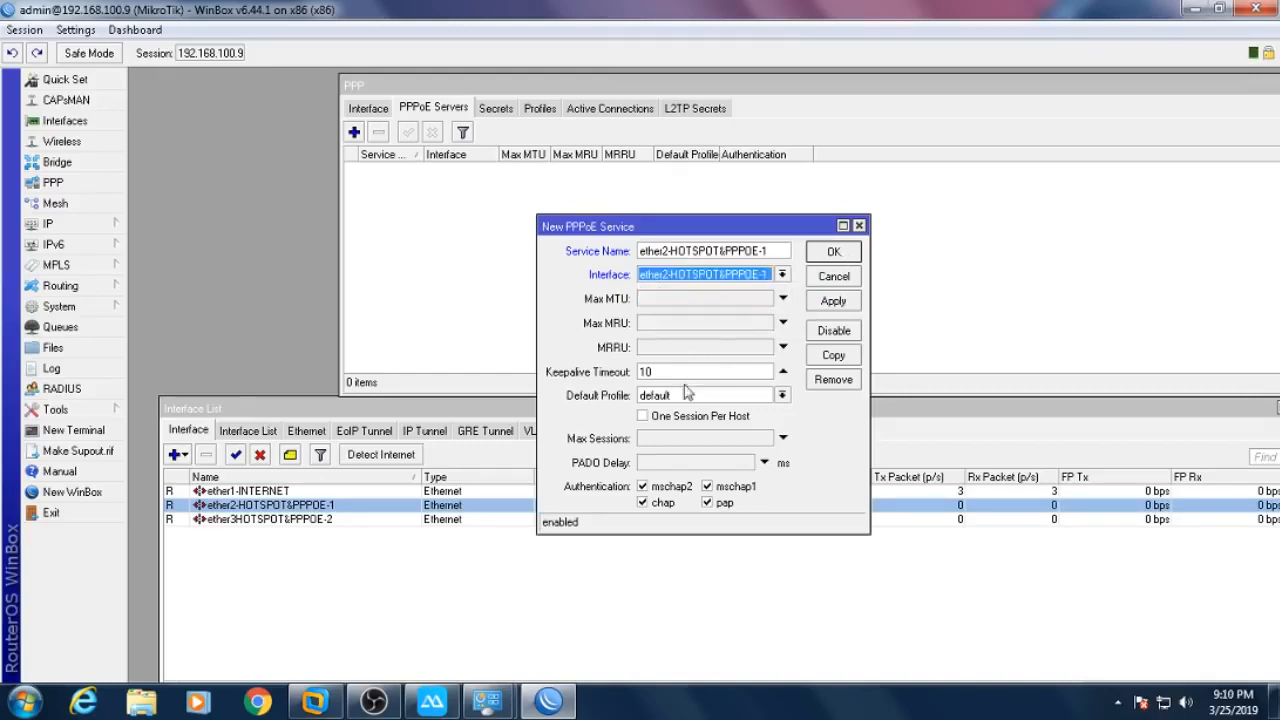
click(830, 256)
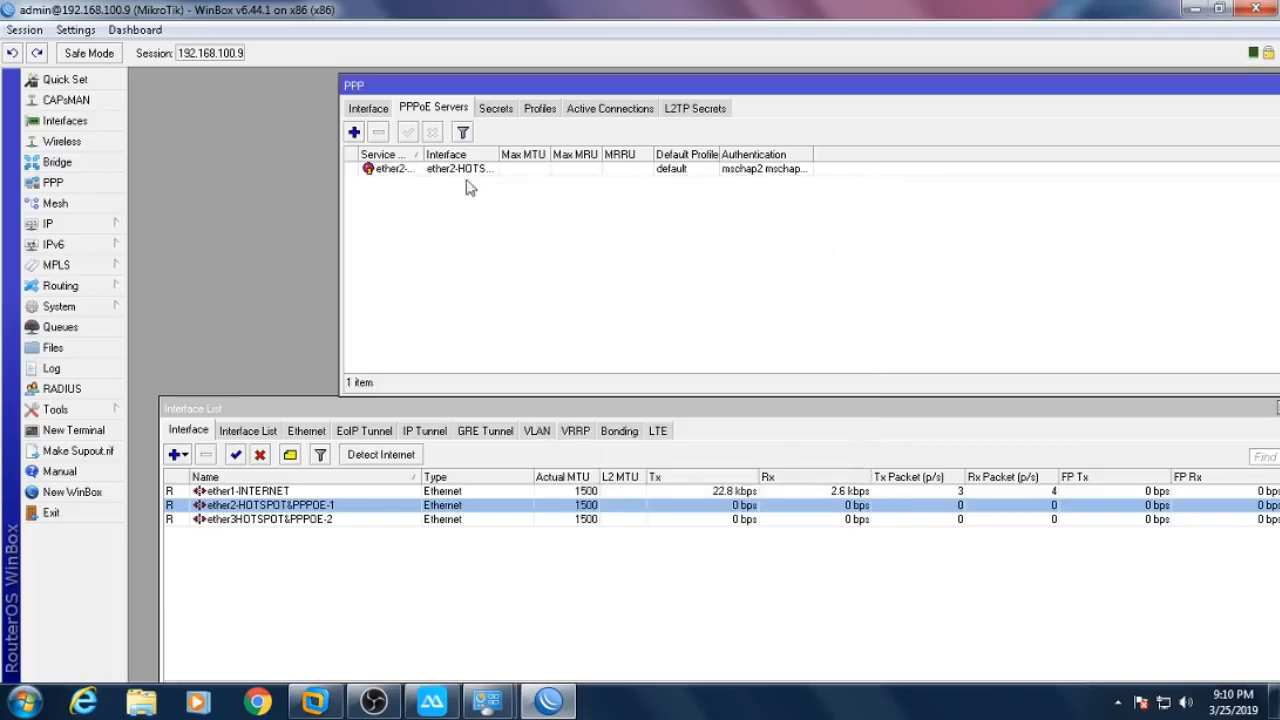
drag(500, 154, 649, 174)
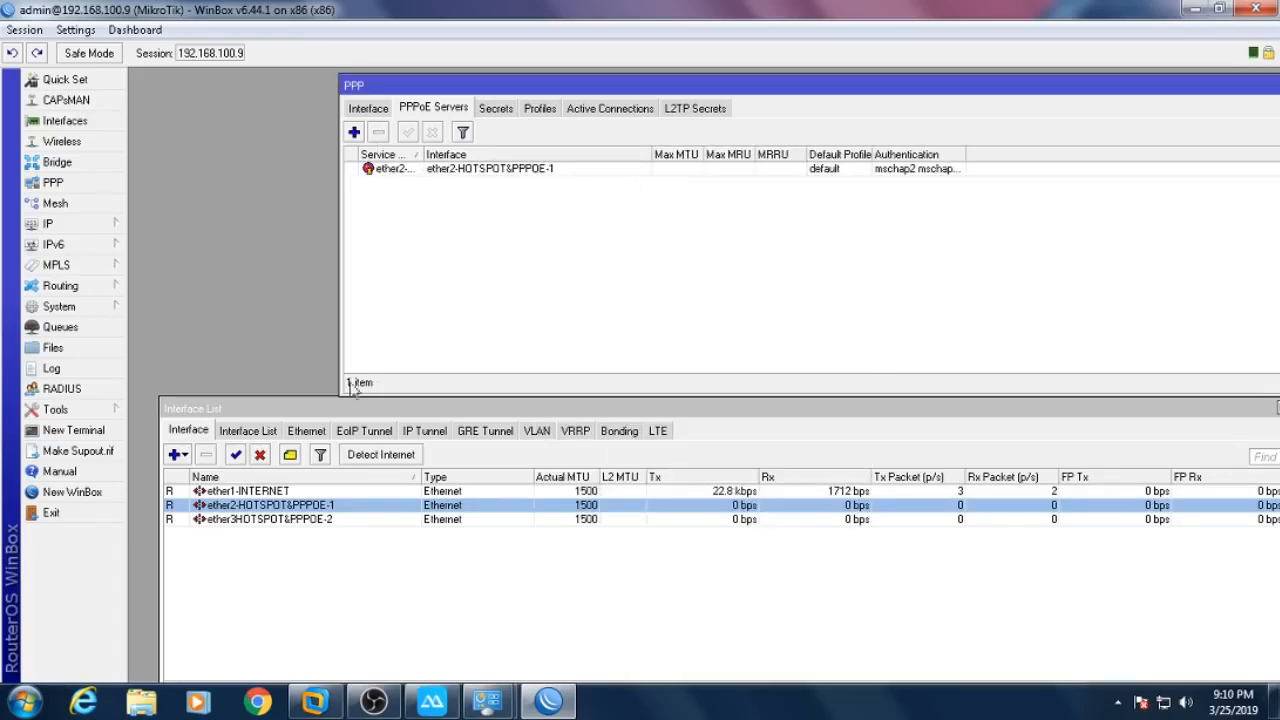
drag(424, 154, 550, 175)
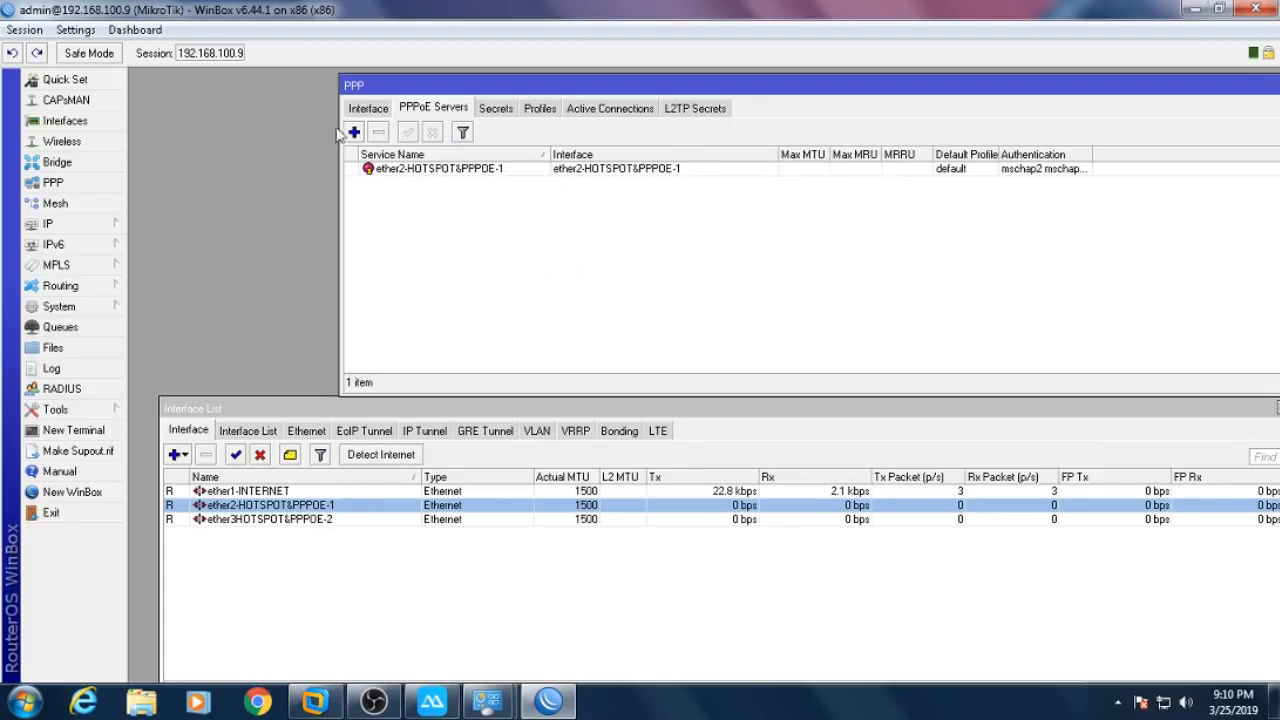
- Copy the ether3HOTSPOT&PPPOE-2 interface name from its interface settings
click(328, 520)
double_click(328, 520)
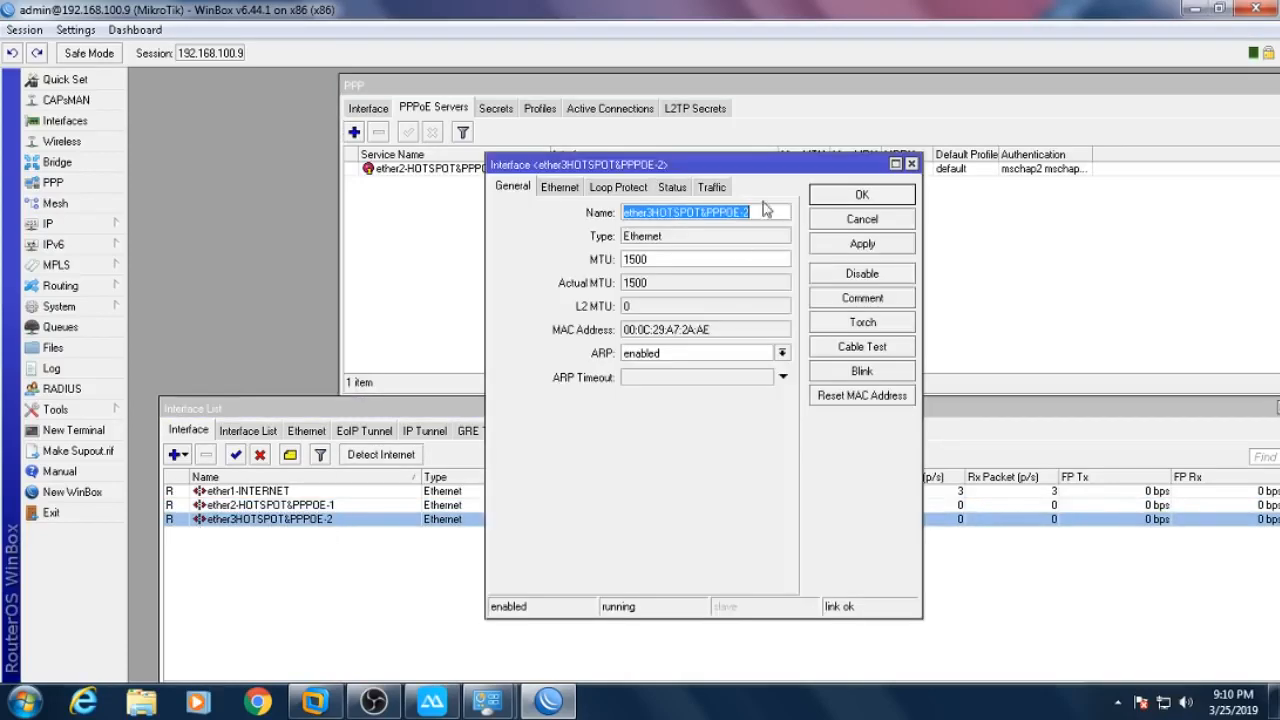
right_click(756, 210)
click(775, 248)
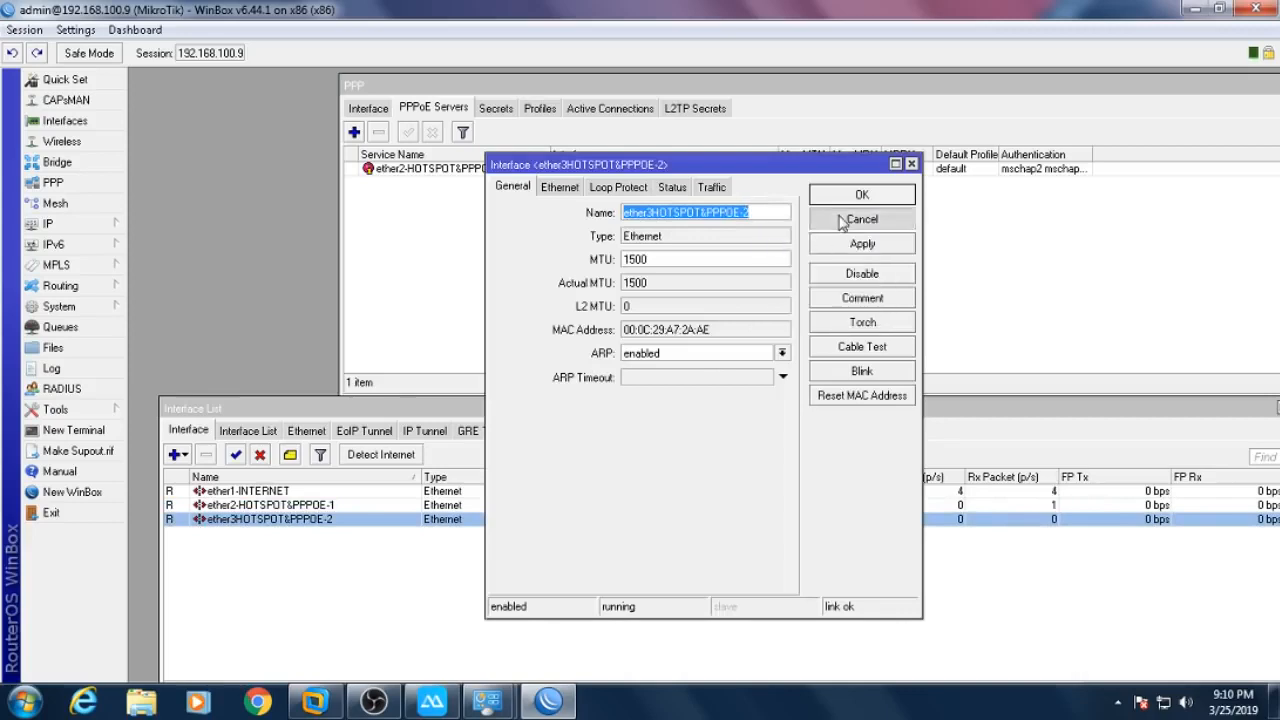
click(840, 220)
- Add PPPoE server ether3HOTSPOT&PPPOE-2 on its interface, then reopen and confirm the ether2 server
click(354, 133)
click(712, 276)
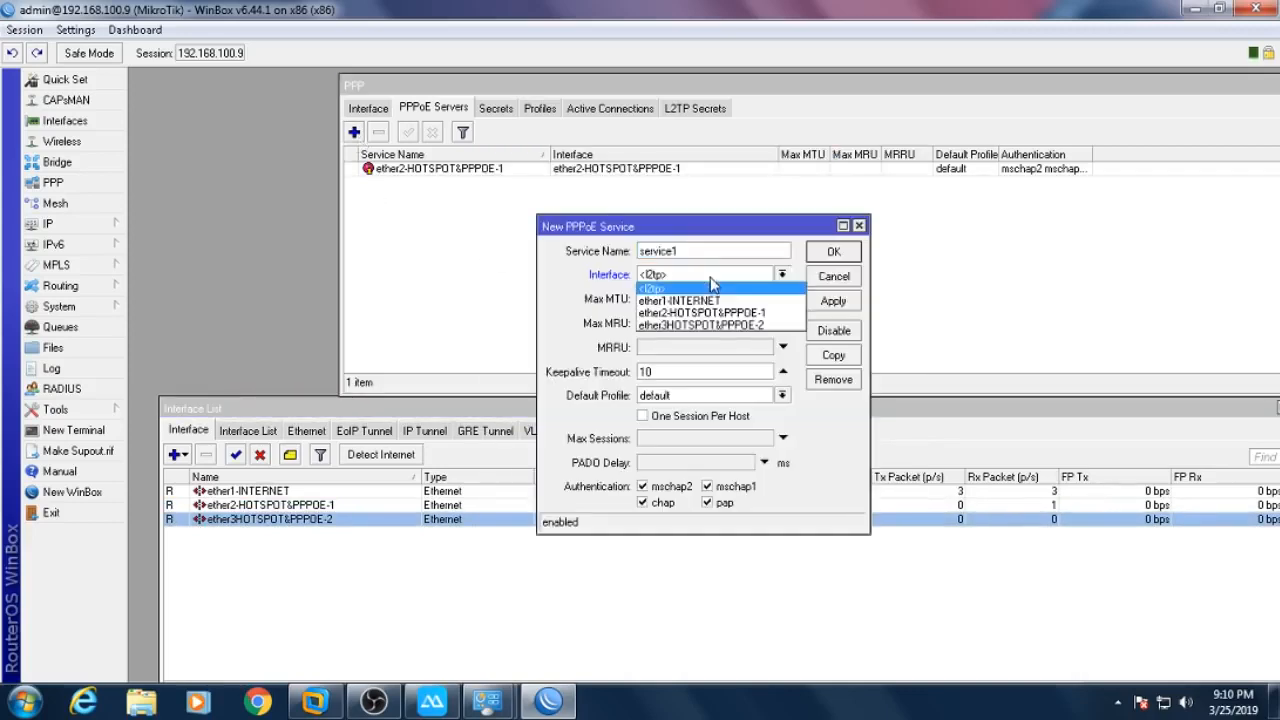
click(730, 323)
double_click(705, 252)
right_click(725, 252)
click(748, 298)
click(833, 252)
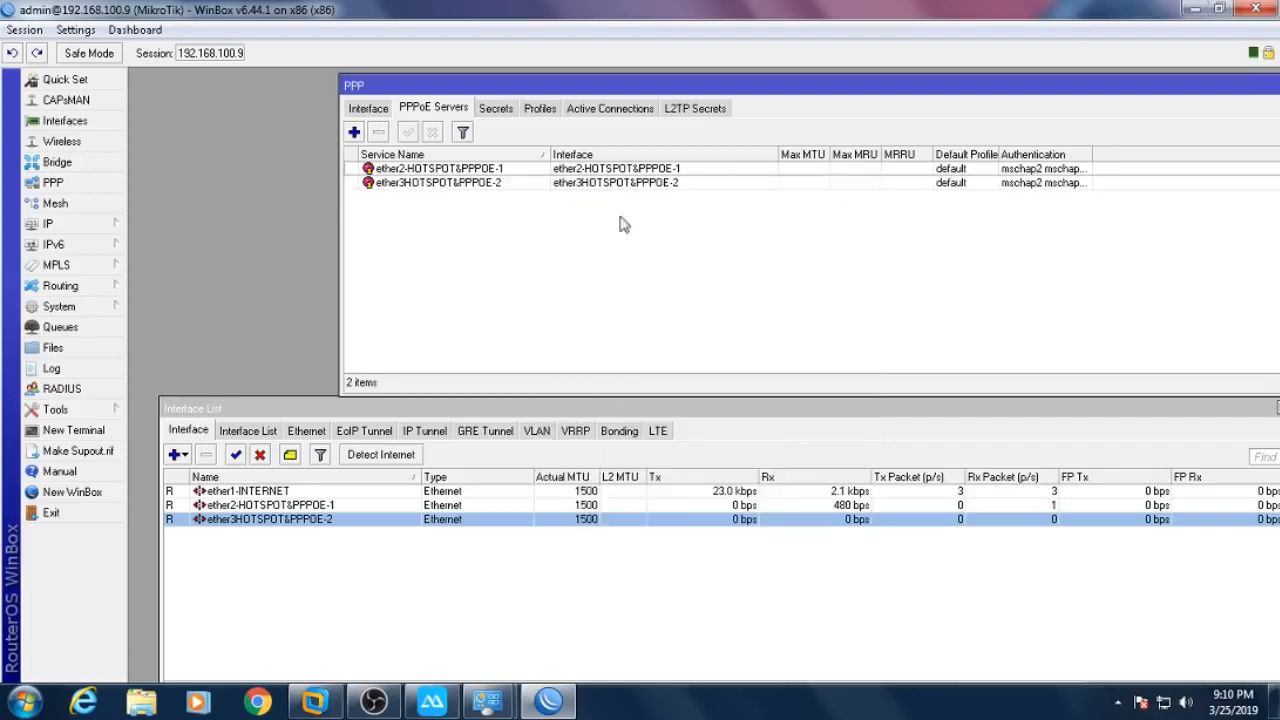
double_click(438, 170)
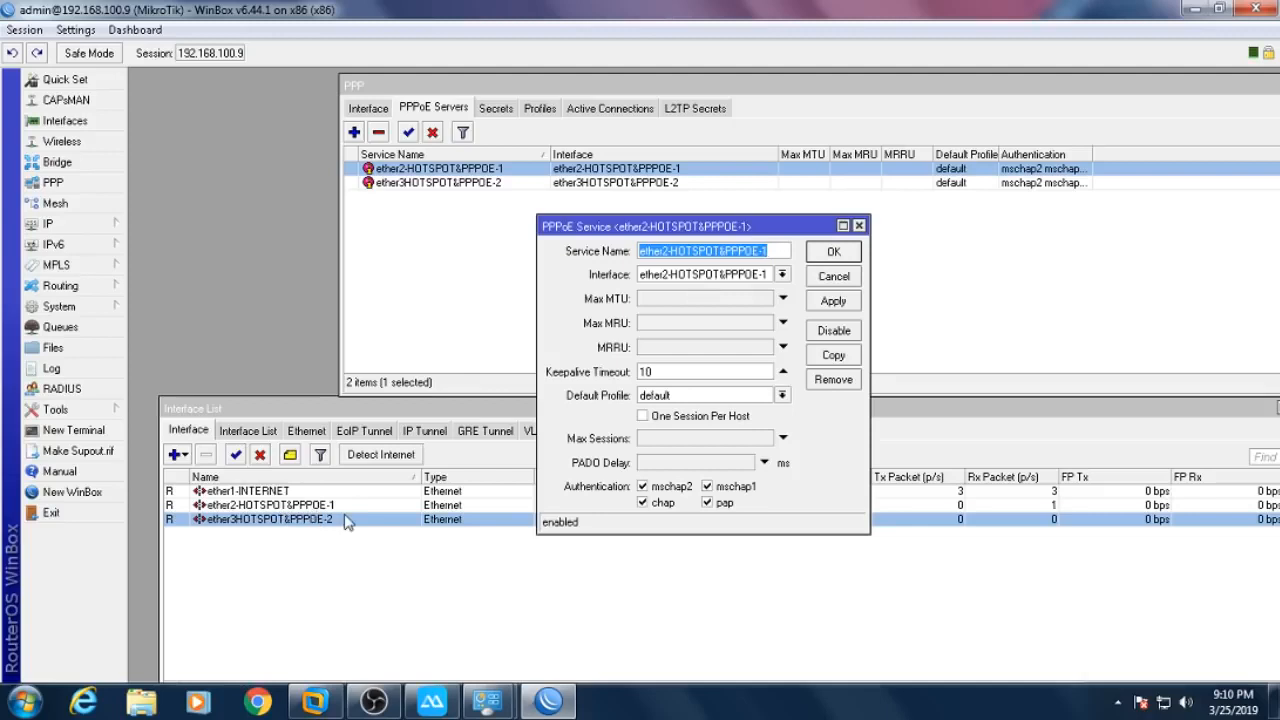
click(839, 252)
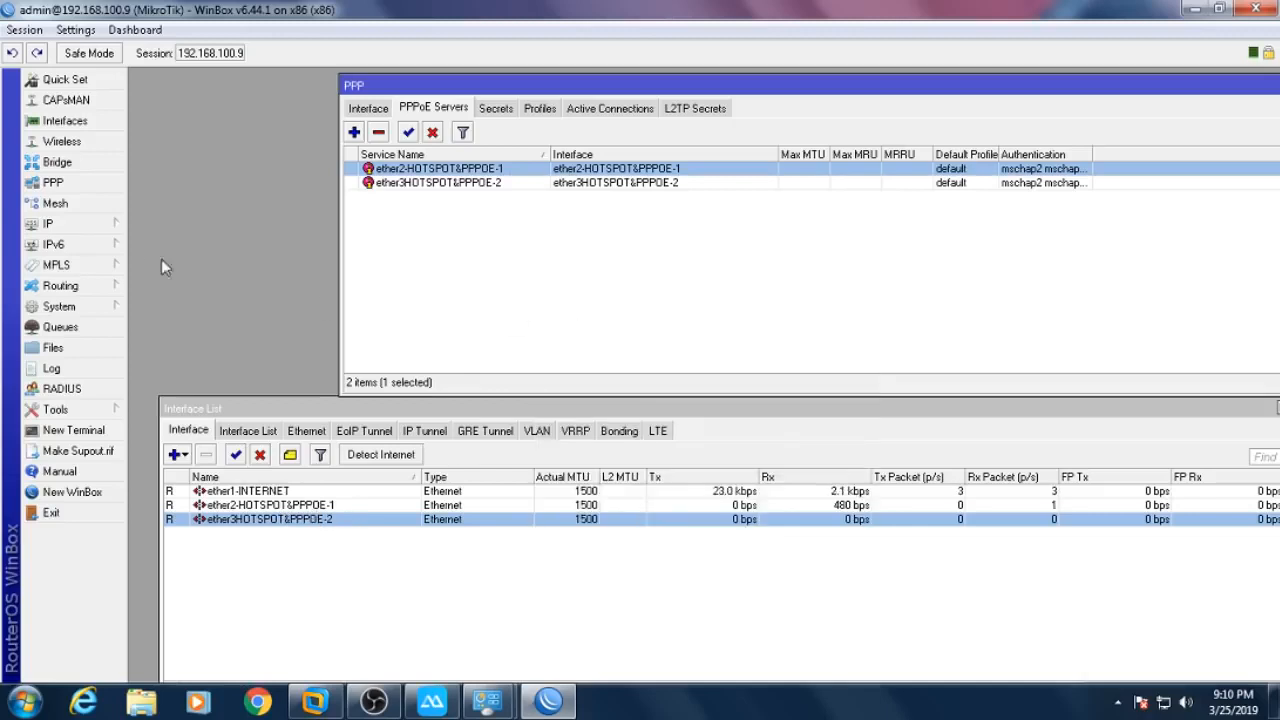
- Create pool 'IP POOL PPPOE' with range 192.168.4.2-192.168.4.254, then close the IP Pool window
click(118, 230)
click(186, 463)
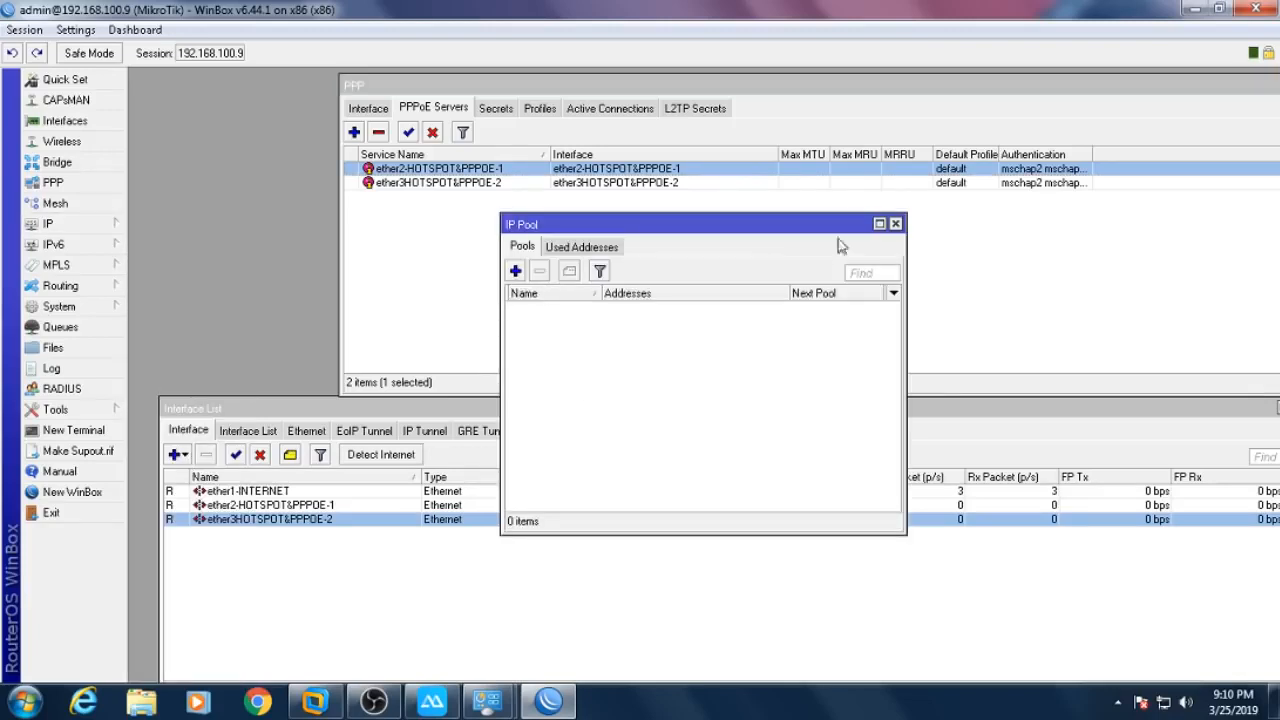
drag(845, 224, 675, 231)
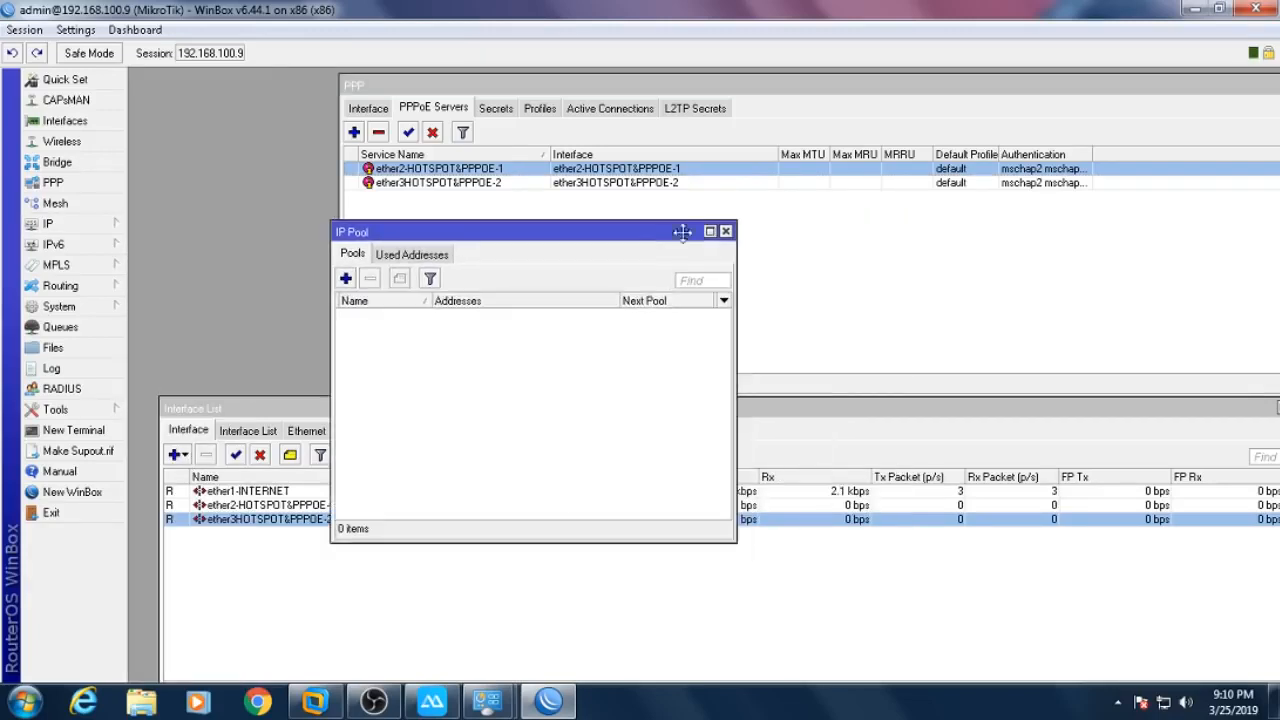
click(345, 279)
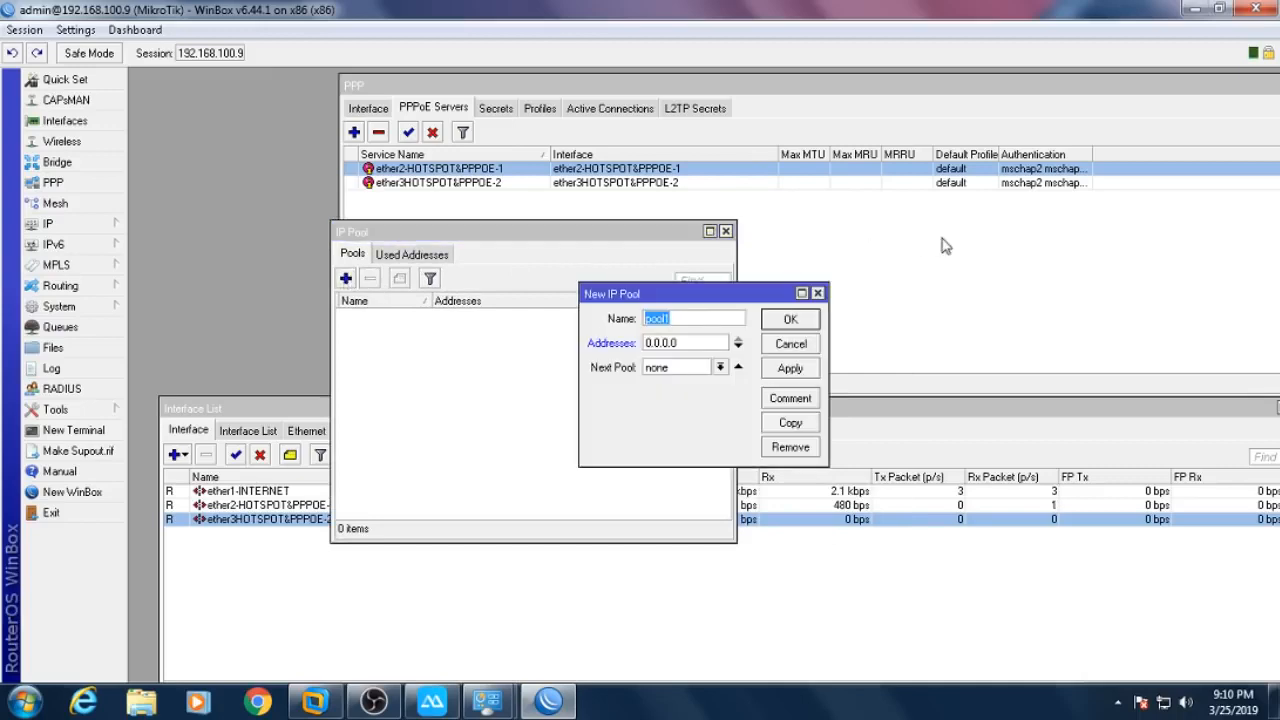
text(PP)
key(BackSpace)
text(IP P)
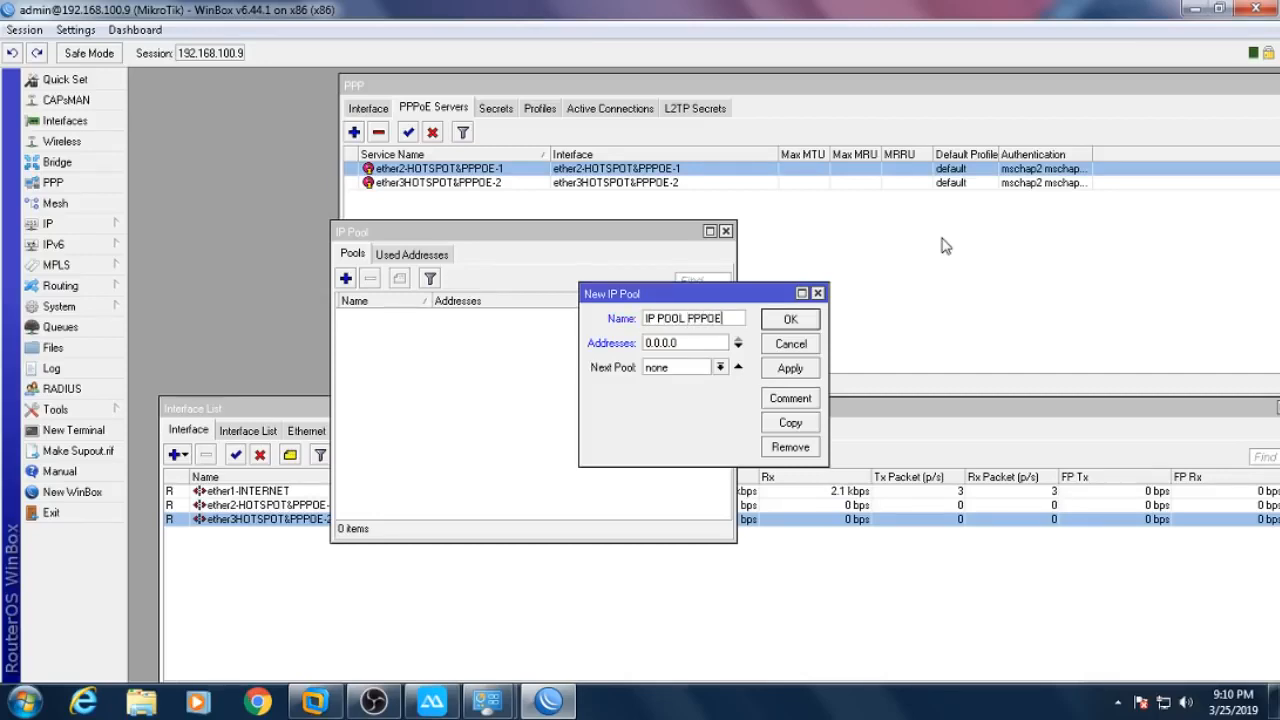
double_click(704, 342)
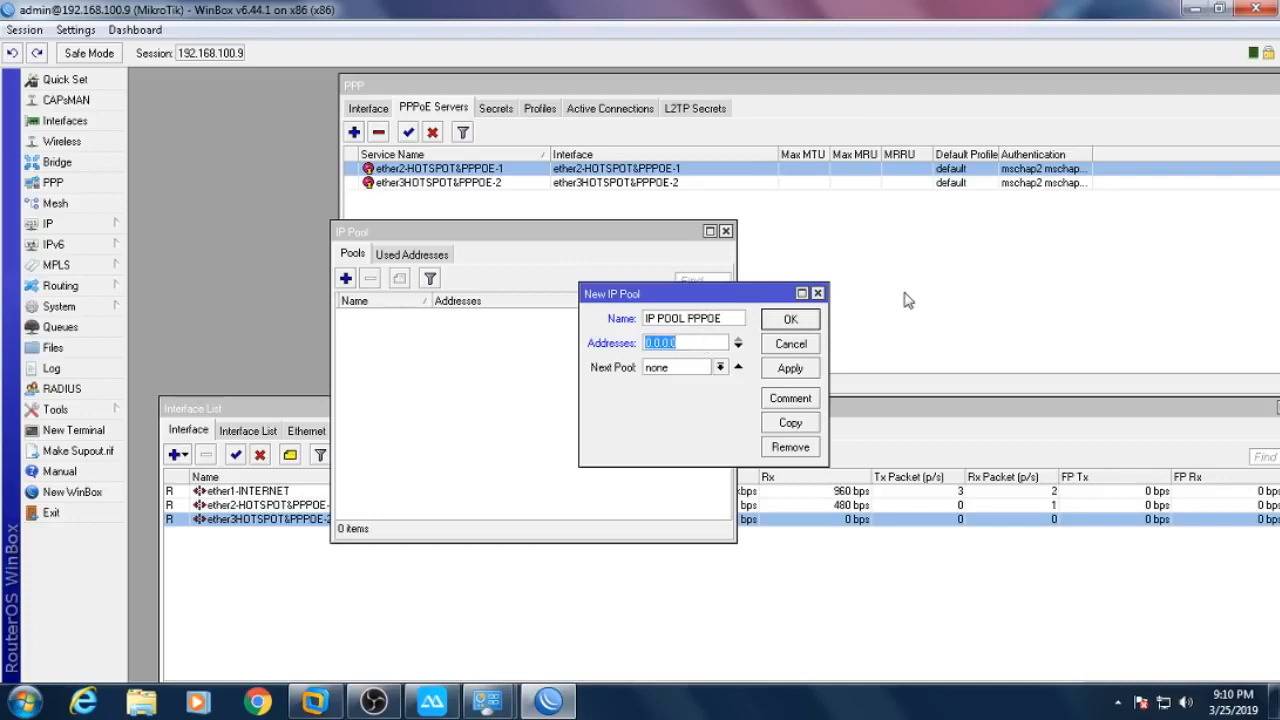
text(192.168.4.2)
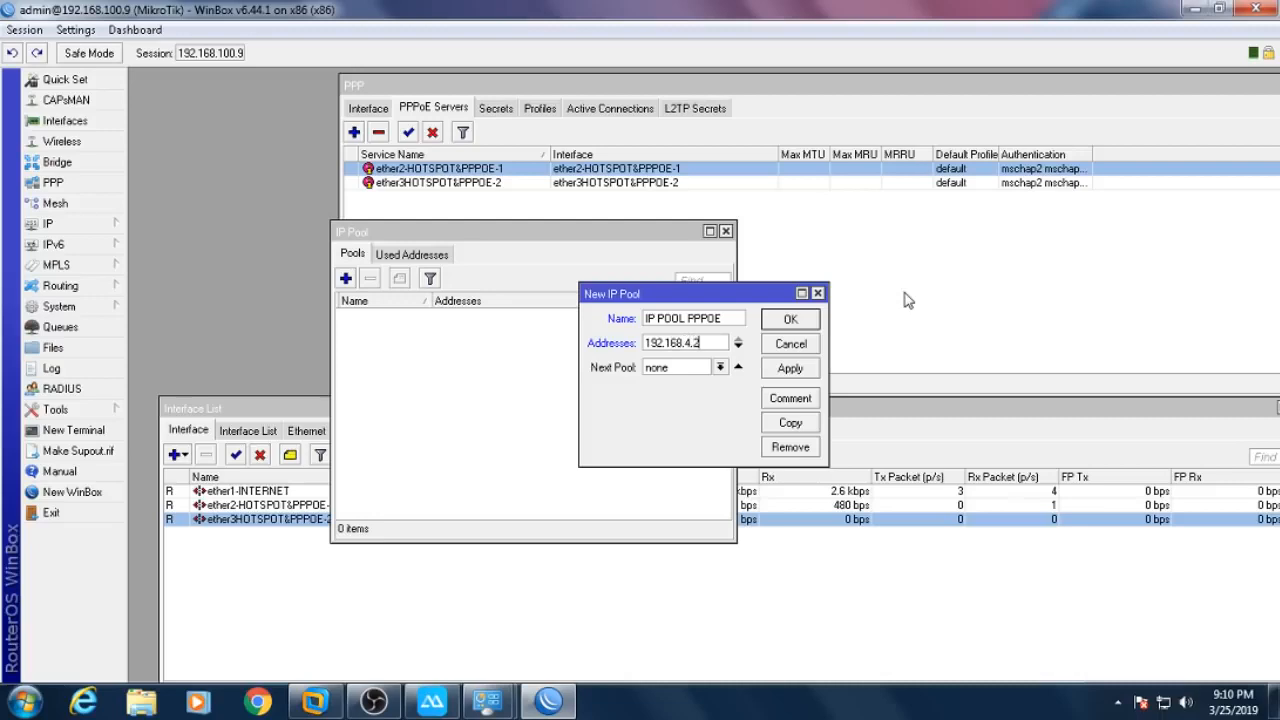
text(-192.168.4.254)
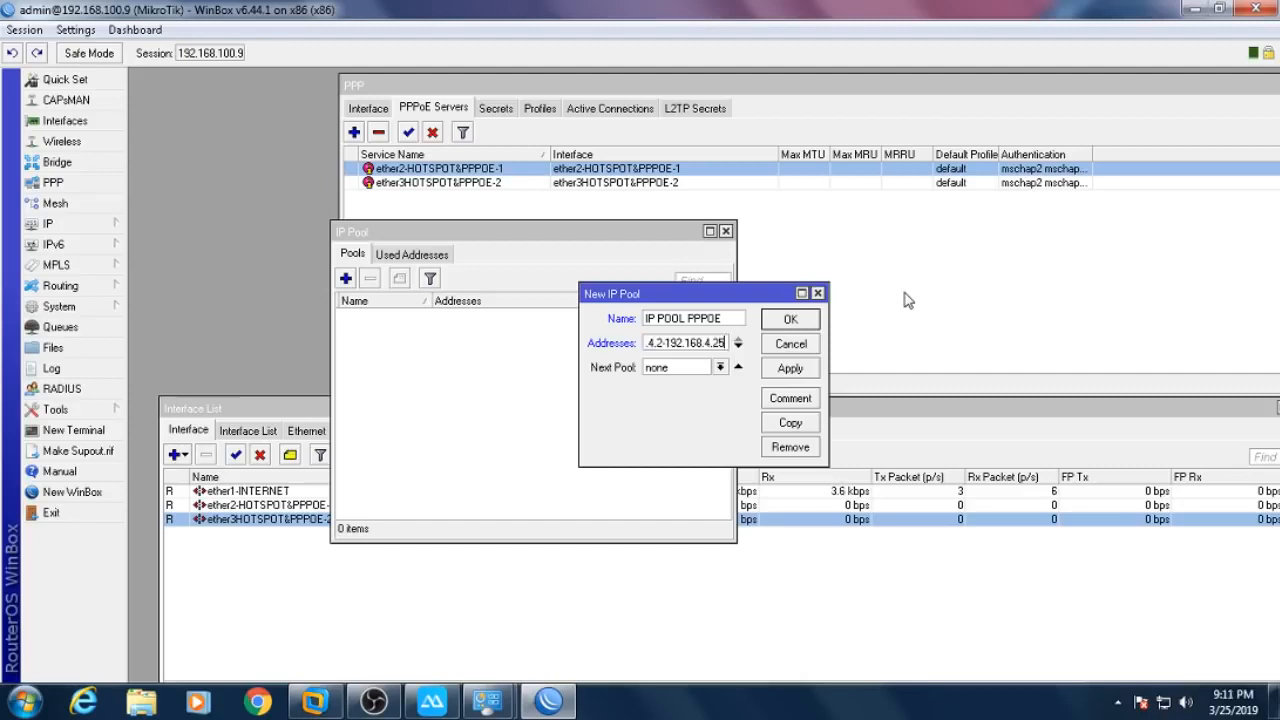
click(802, 319)
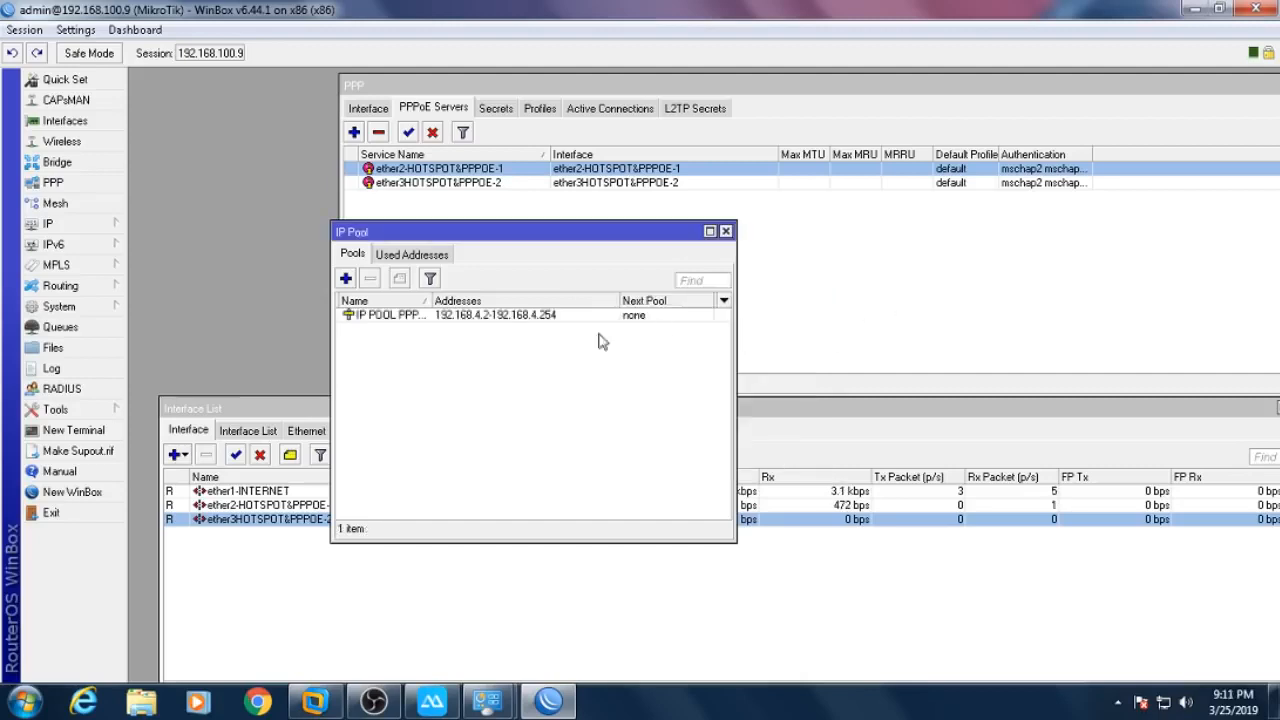
click(512, 318)
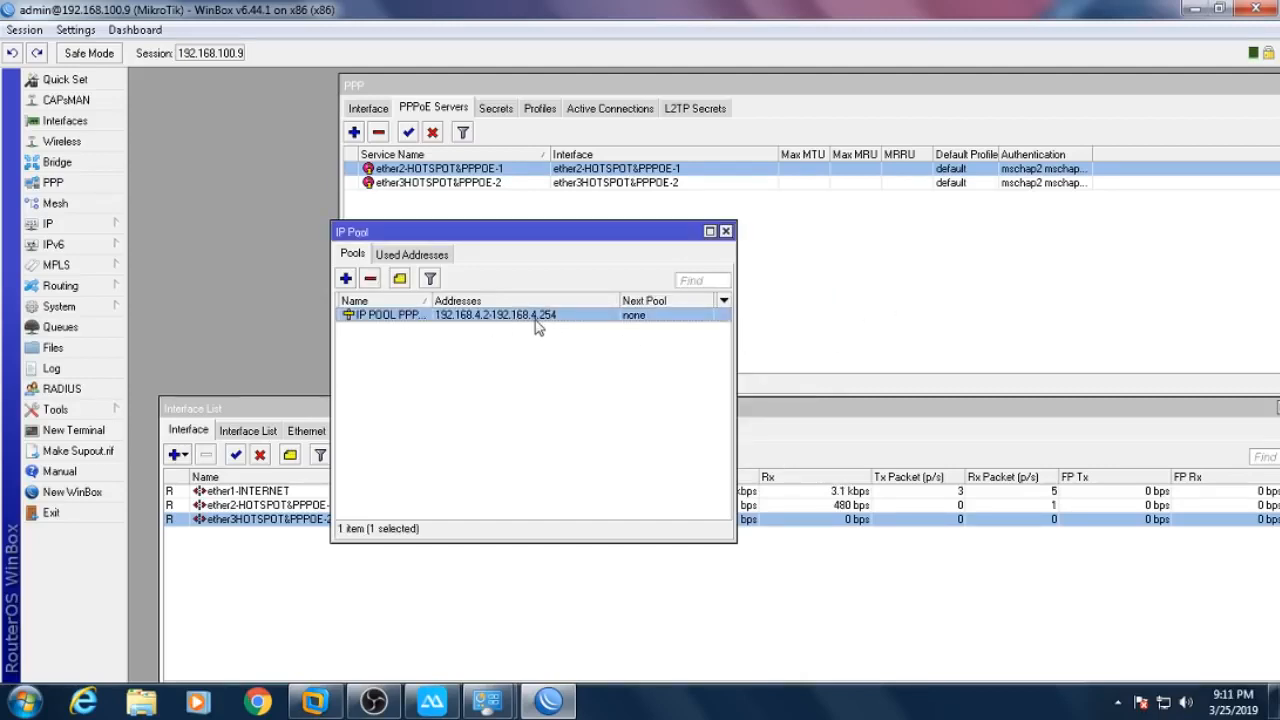
click(726, 231)
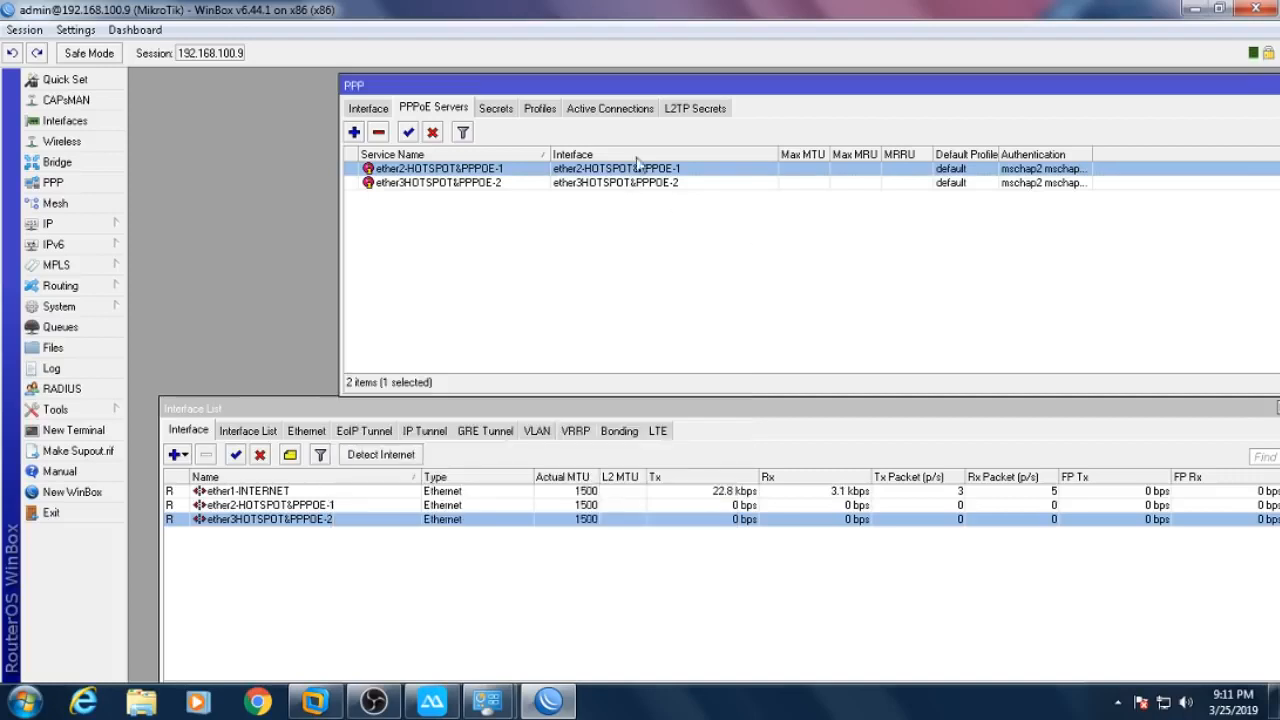
- Start profile PROFIL PPPOE using IP POOL PPPOE for both local and remote addresses
click(540, 108)
click(354, 132)
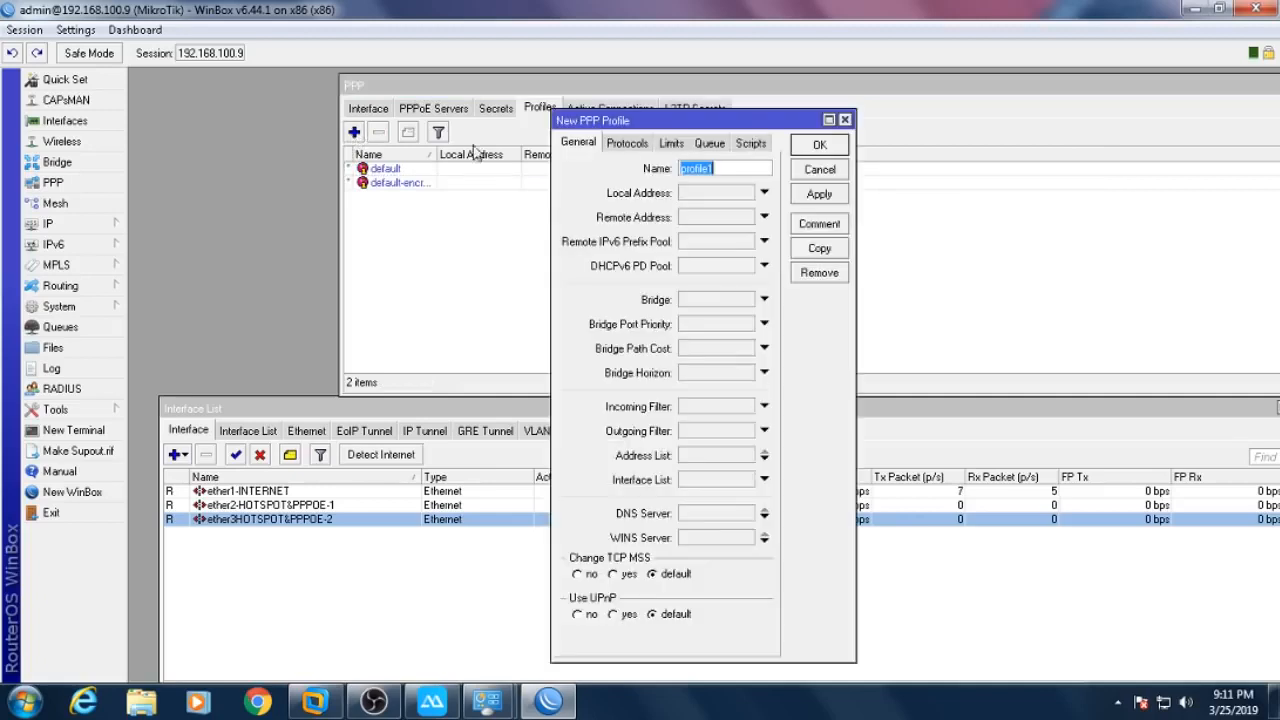
text(PROFIL PPPOE)
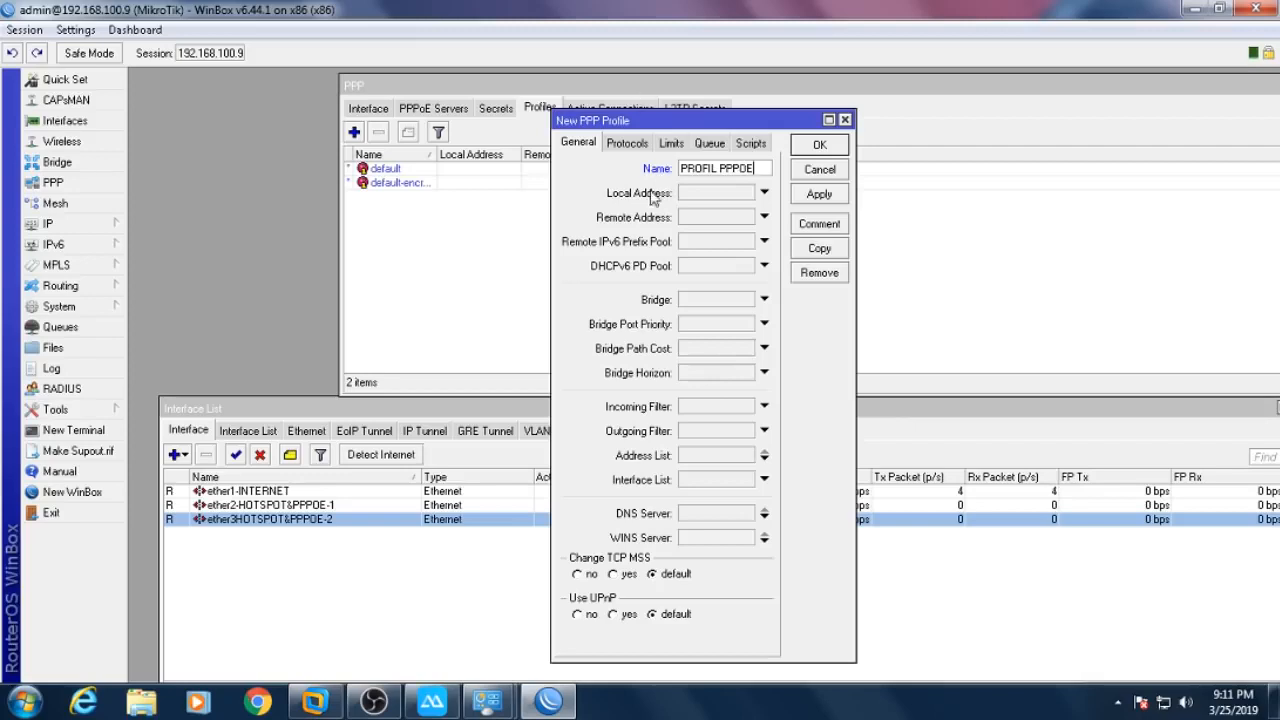
click(741, 192)
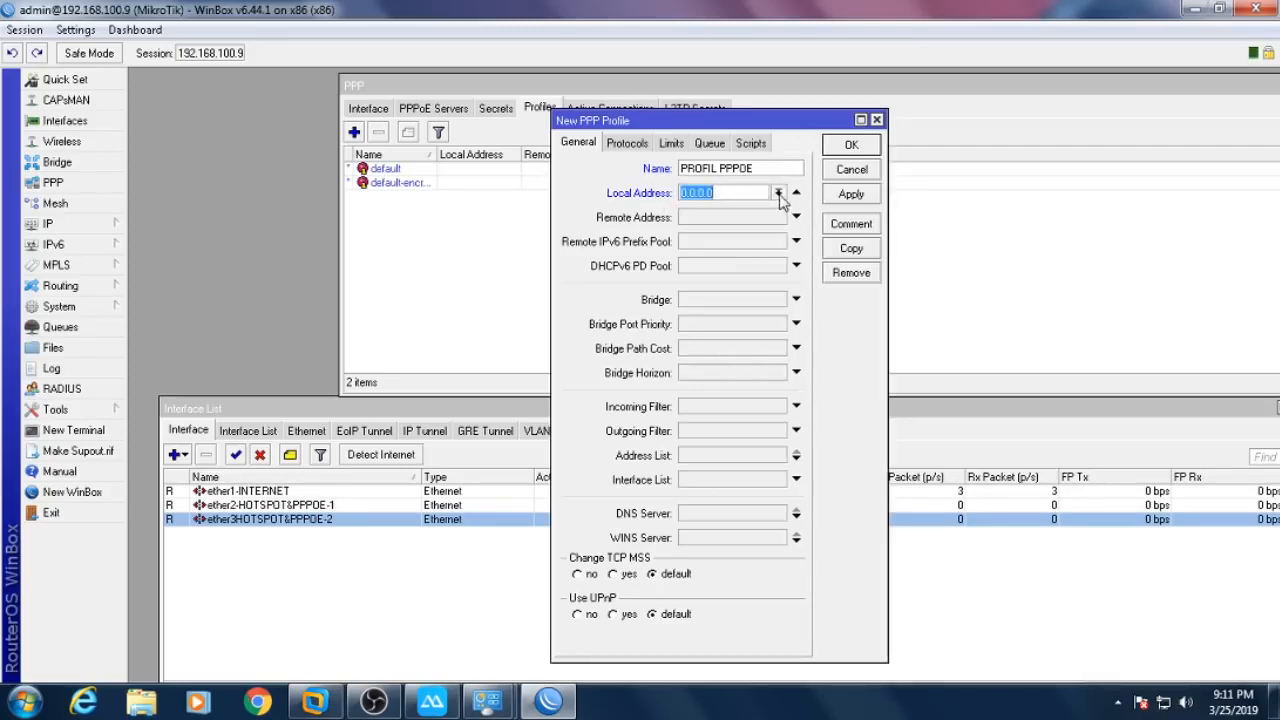
click(779, 193)
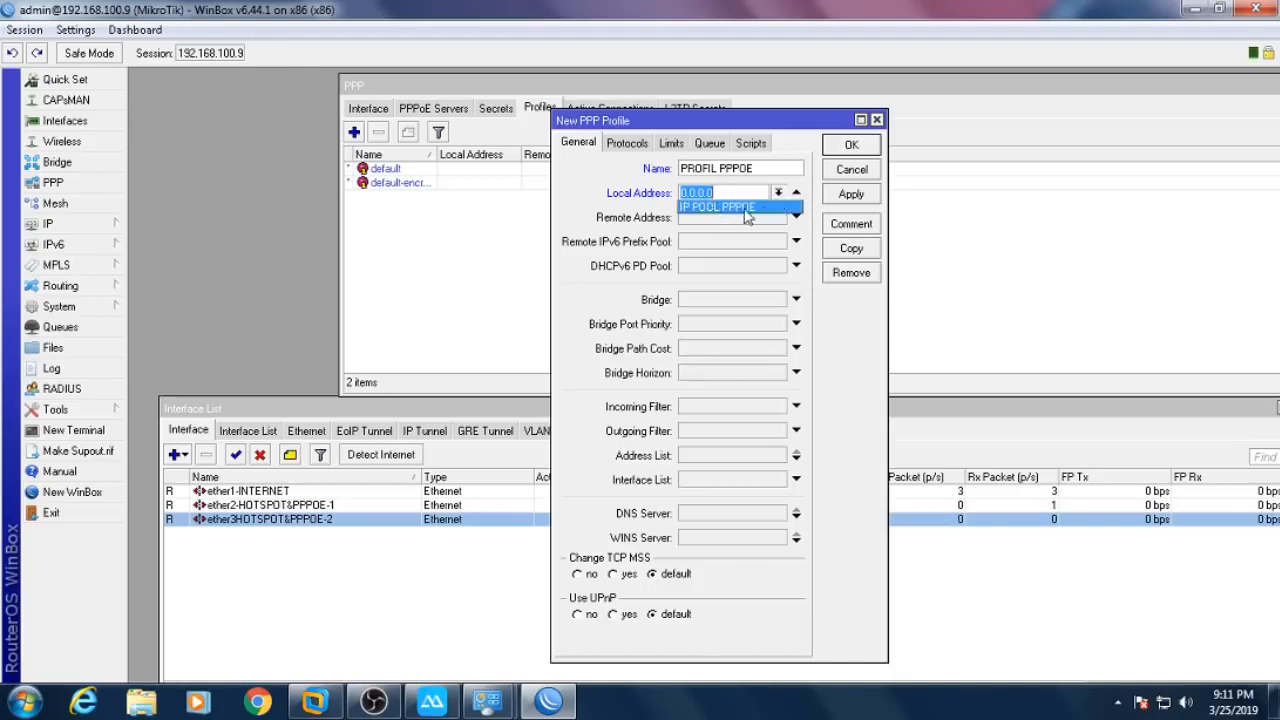
click(748, 214)
click(720, 217)
click(778, 217)
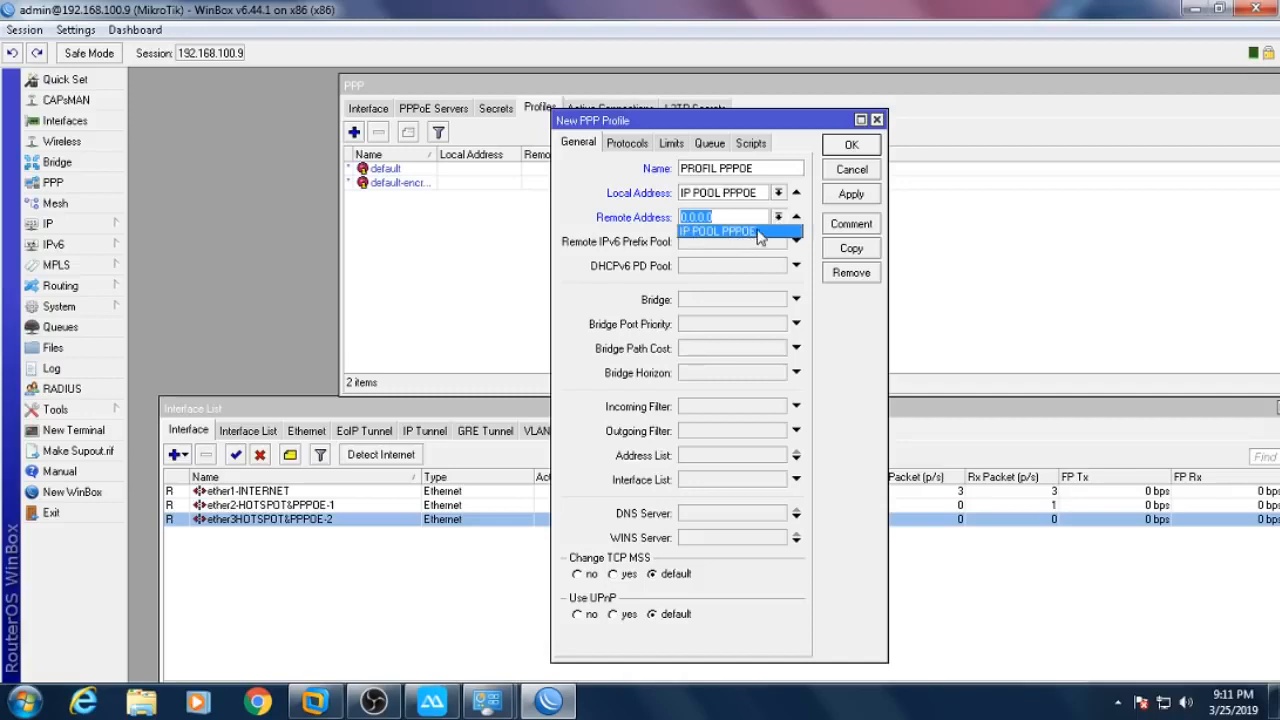
click(756, 233)
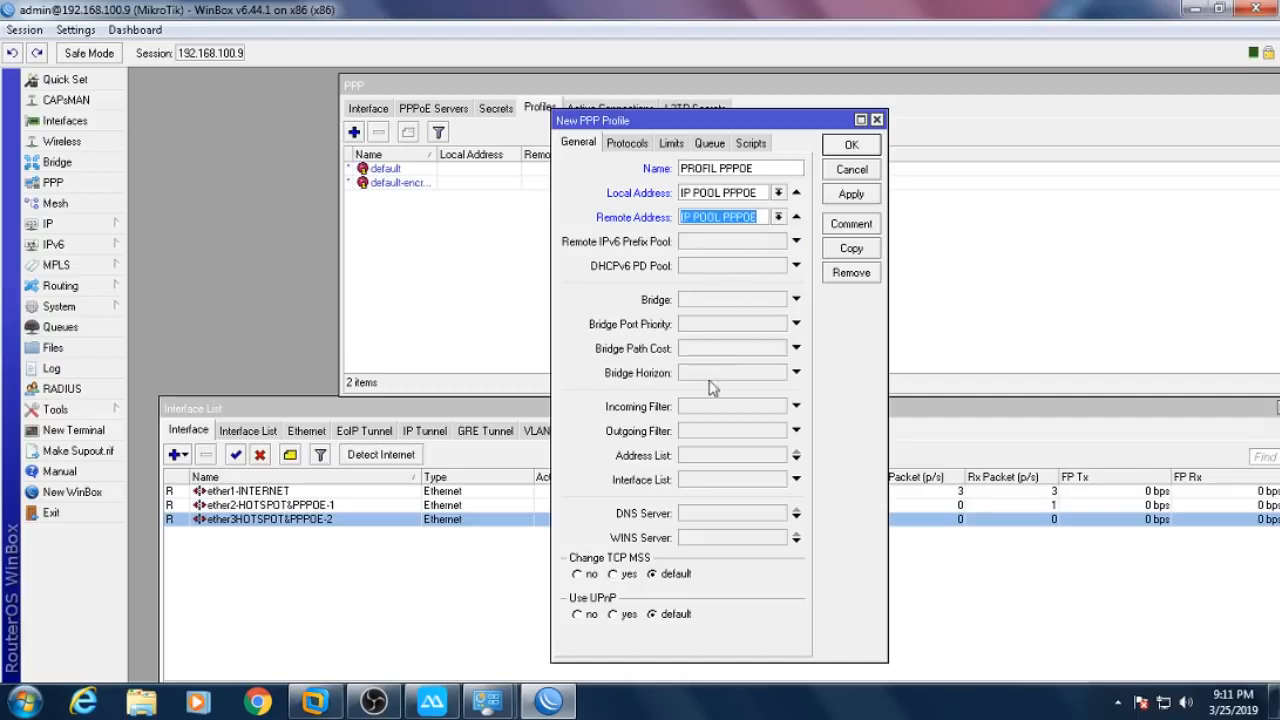
- Add DNS servers 8.8.8.8 and 8.8.4.4 and save the profile
click(710, 518)
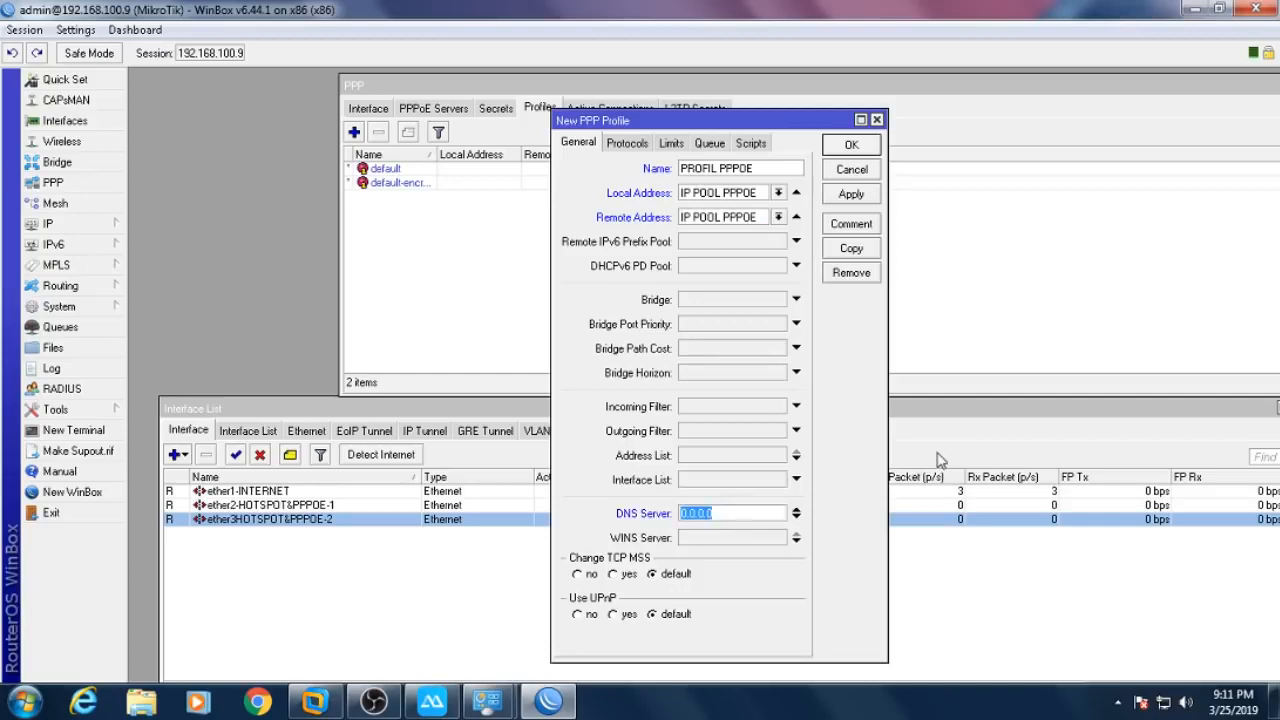
text(8.8.8.8)
click(796, 517)
text(8)
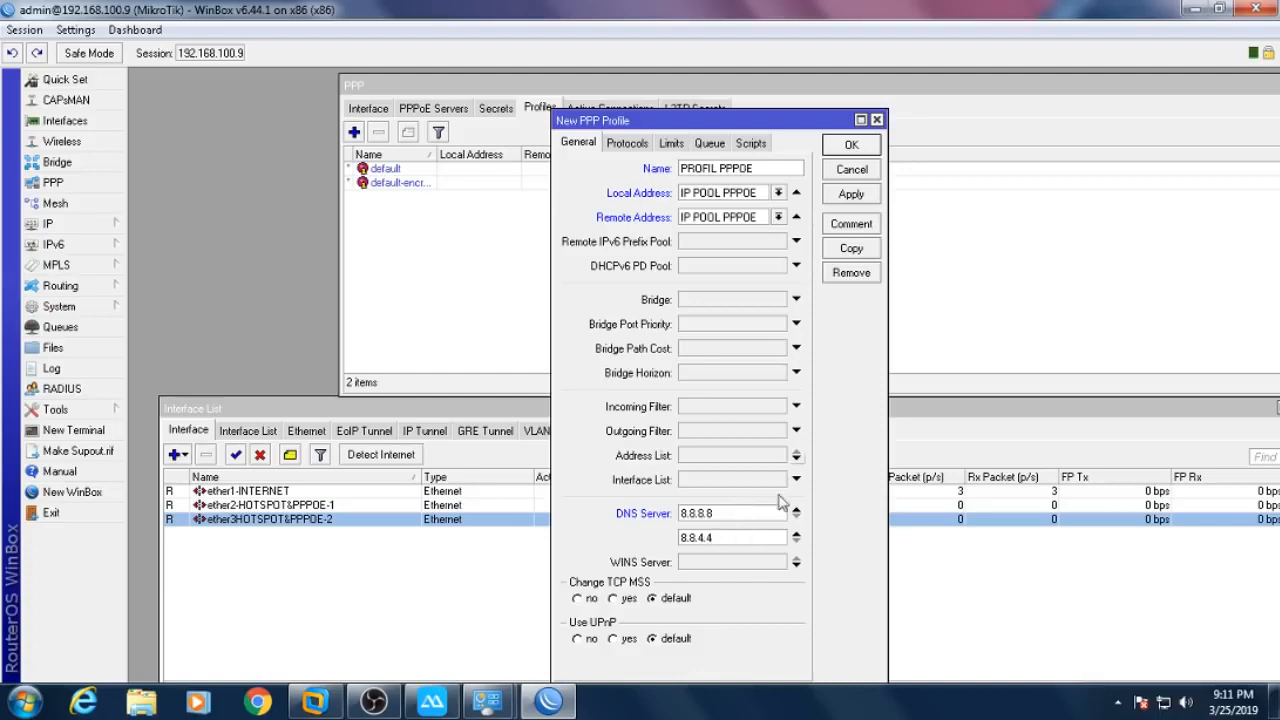
click(856, 148)
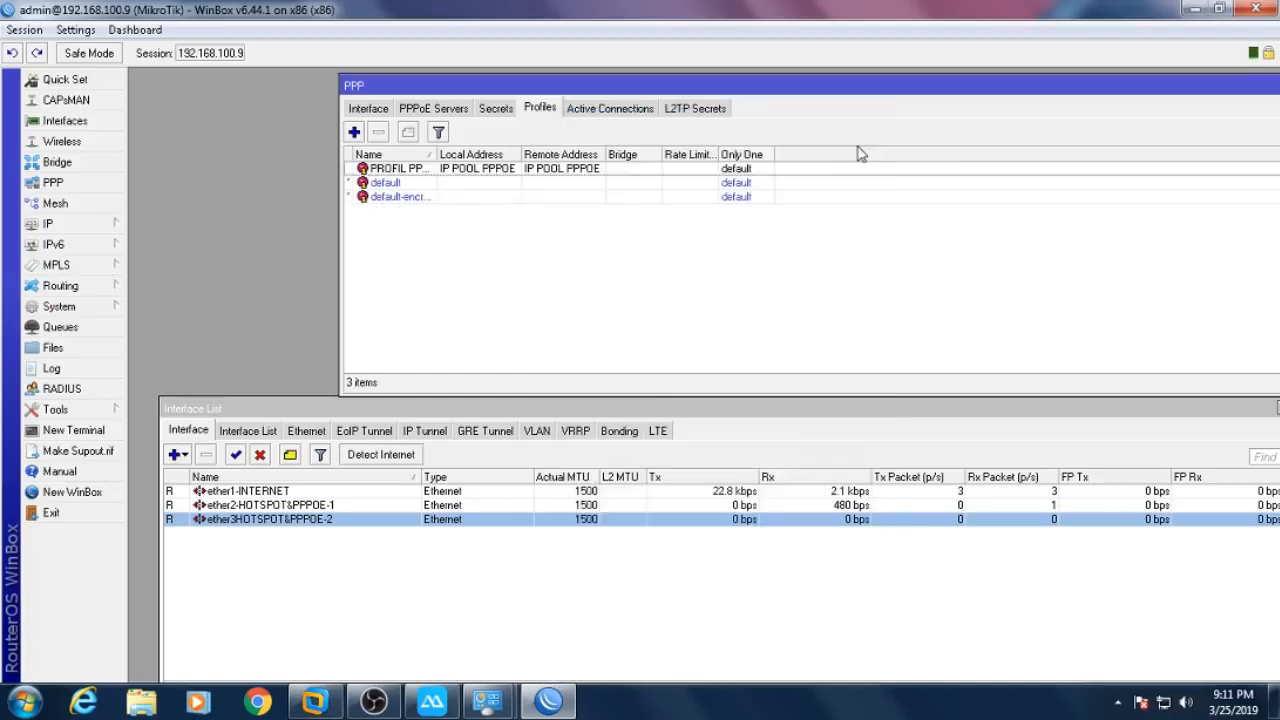
- Set PROFIL PPPOE as default profile on the ether2 and ether3 PPPoE servers
click(462, 112)
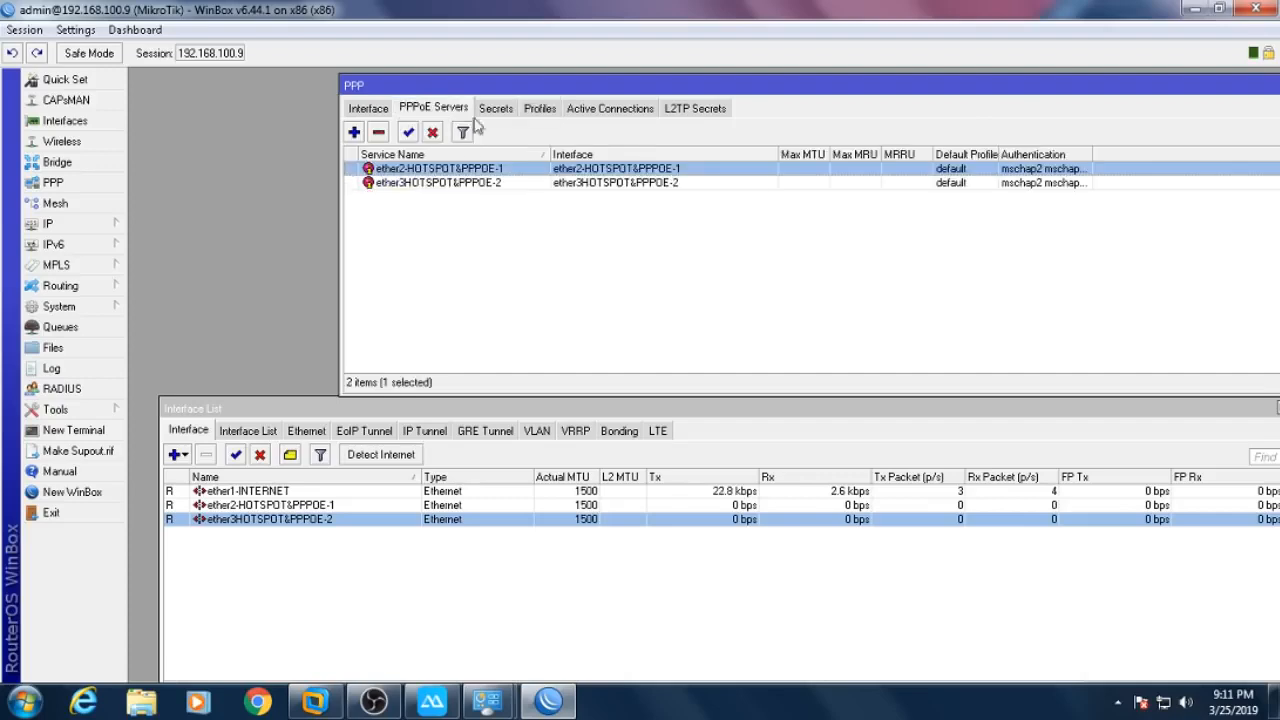
double_click(580, 170)
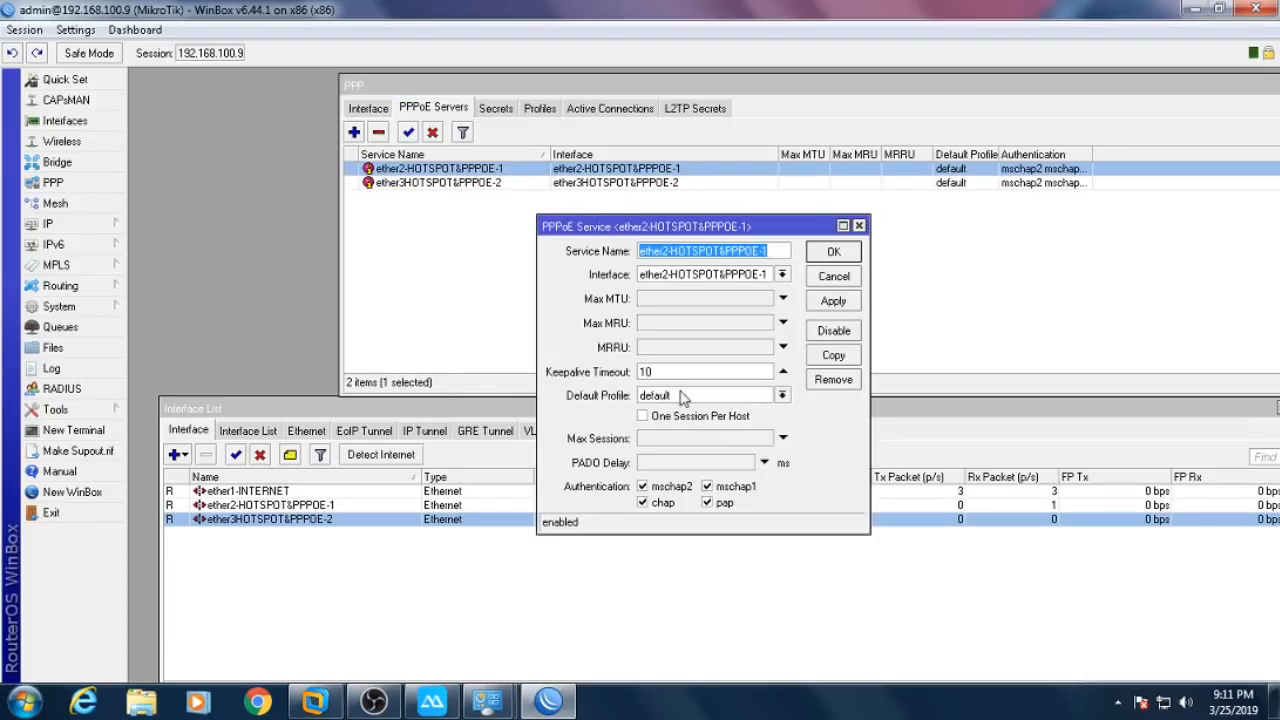
click(684, 396)
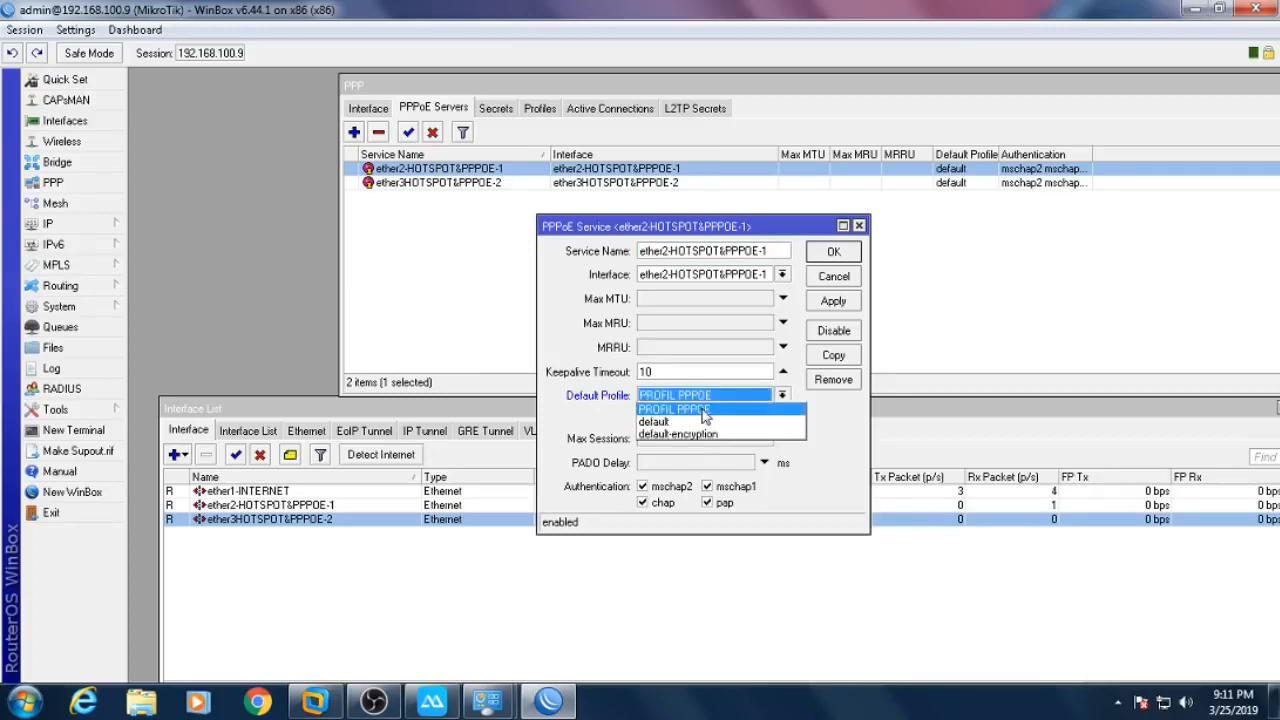
click(705, 410)
click(834, 251)
double_click(588, 186)
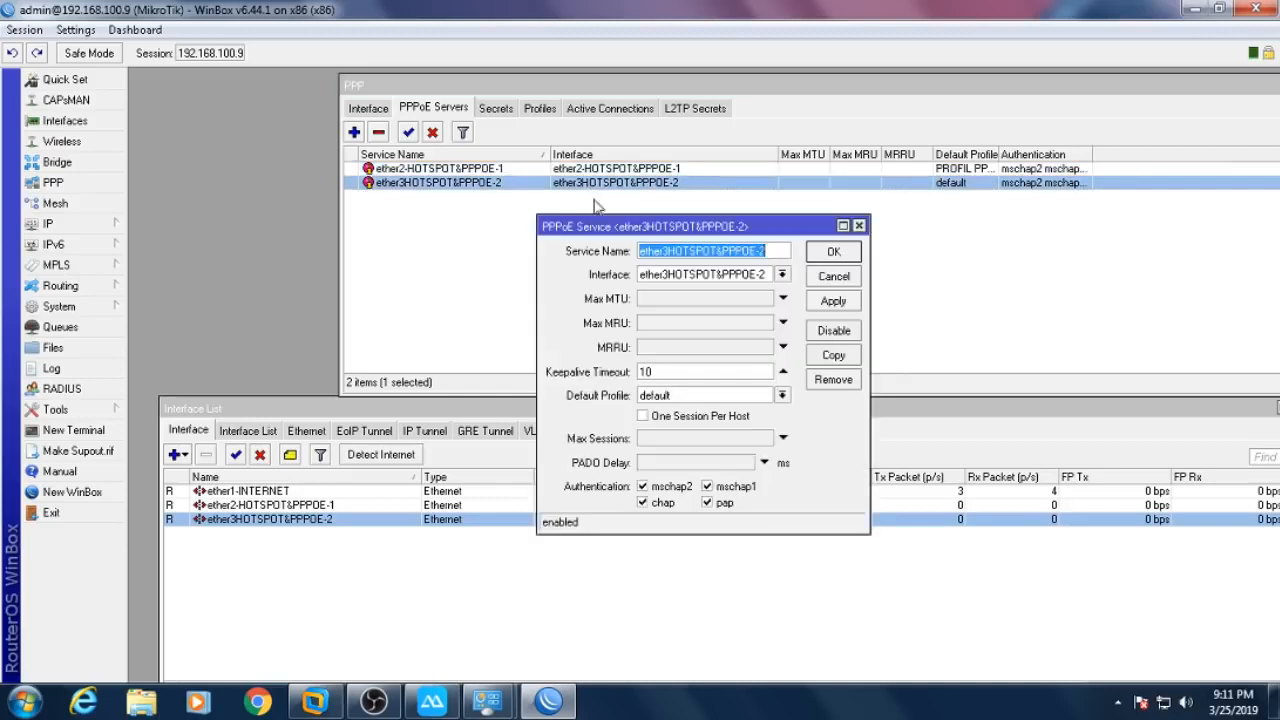
click(740, 396)
click(692, 410)
click(834, 252)
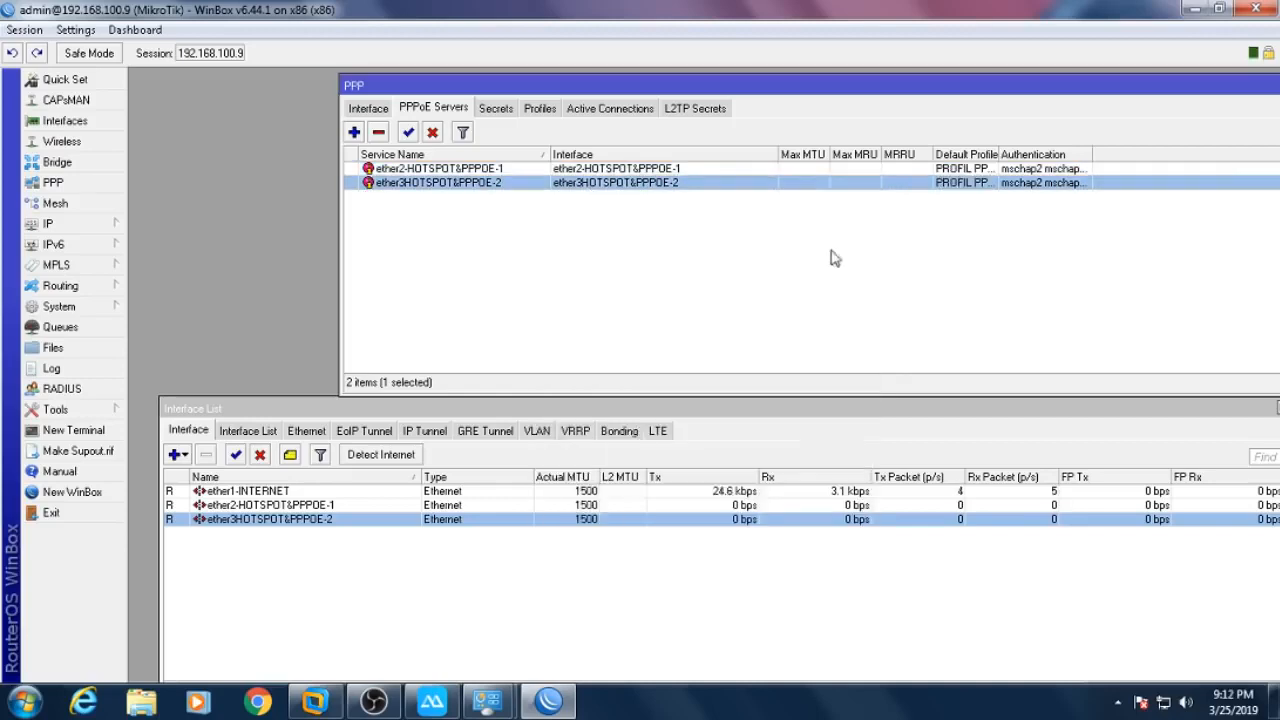
- Widen the Default Profile and Authentication columns and move the interface list aside
drag(997, 154, 1092, 155)
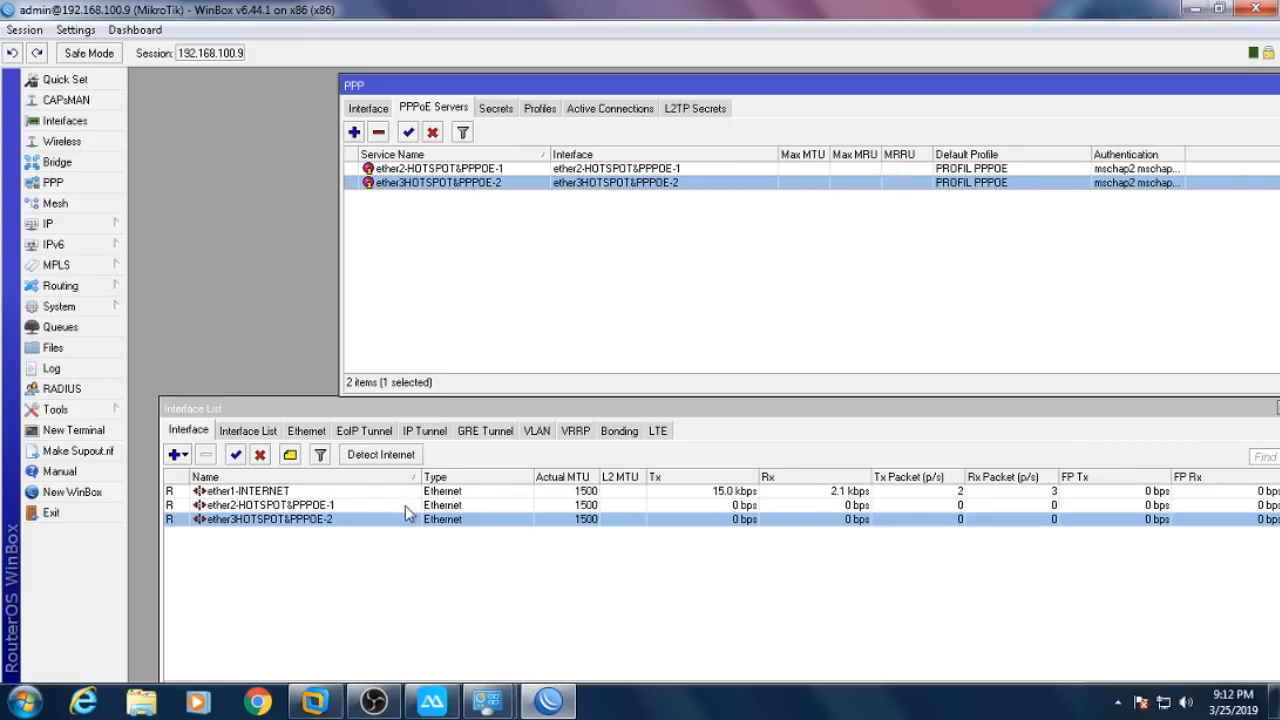
drag(1183, 151, 1245, 155)
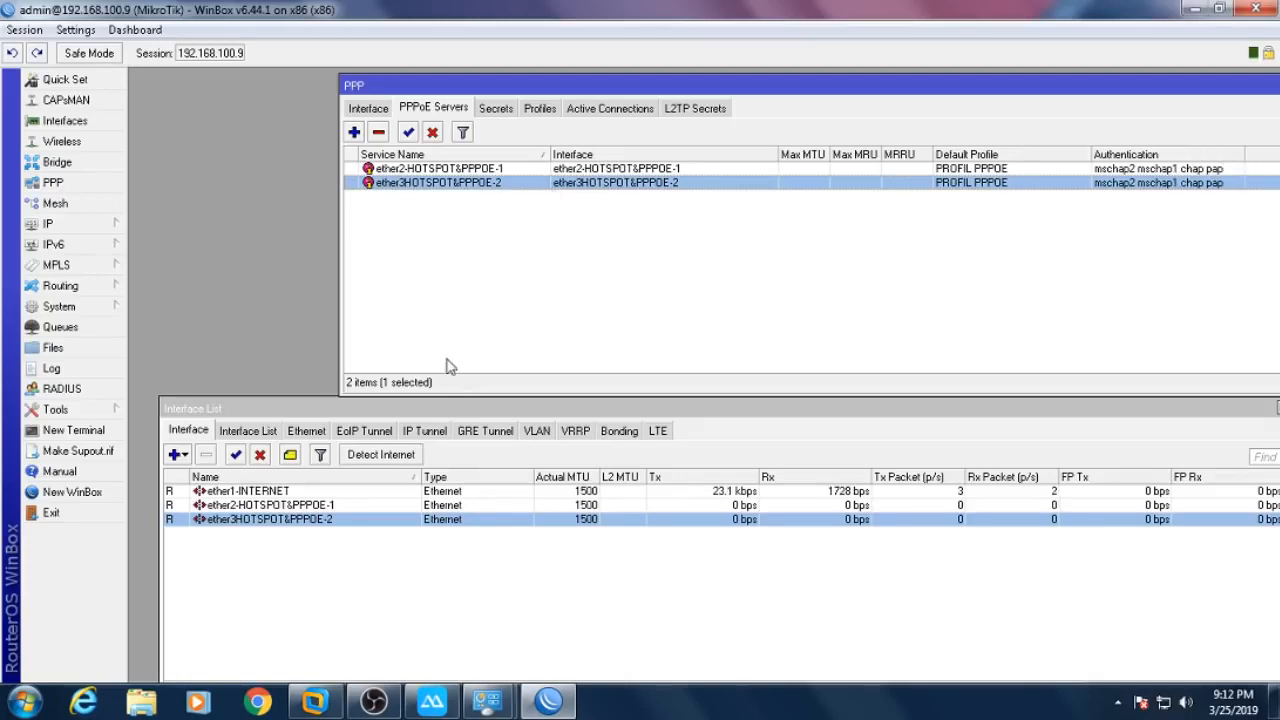
drag(447, 410, 581, 398)
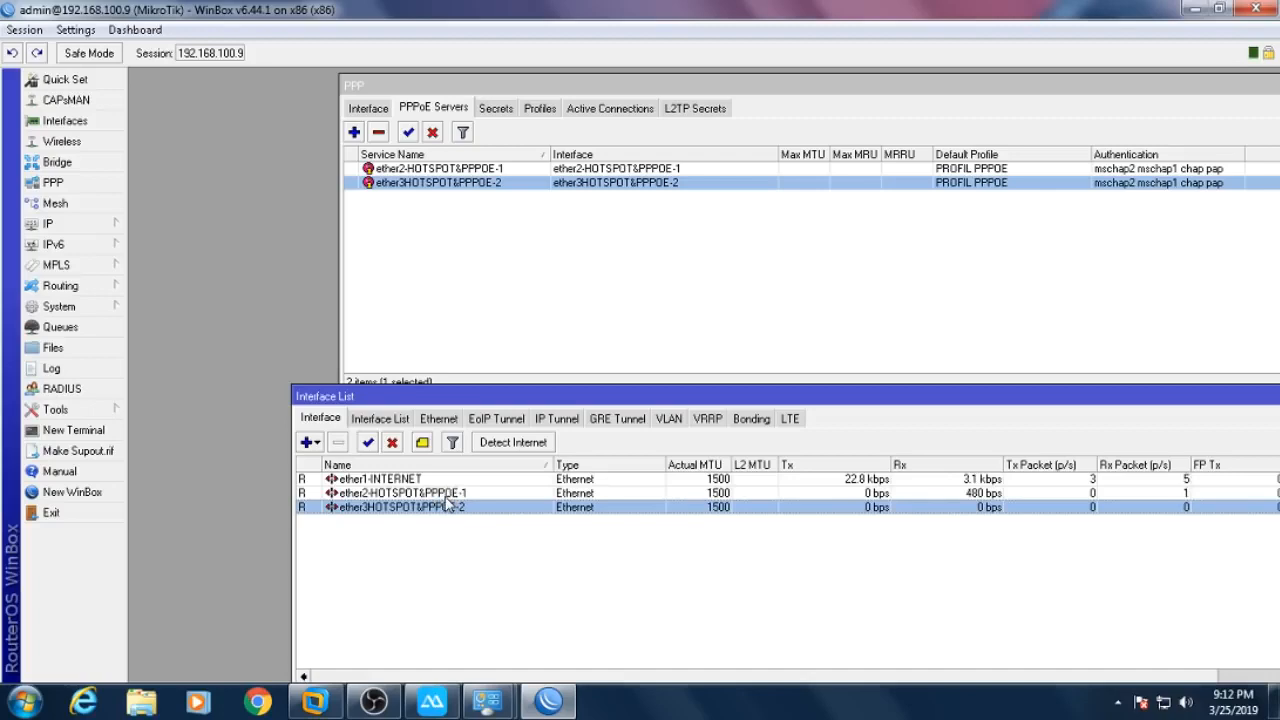
drag(1107, 399, 815, 382)
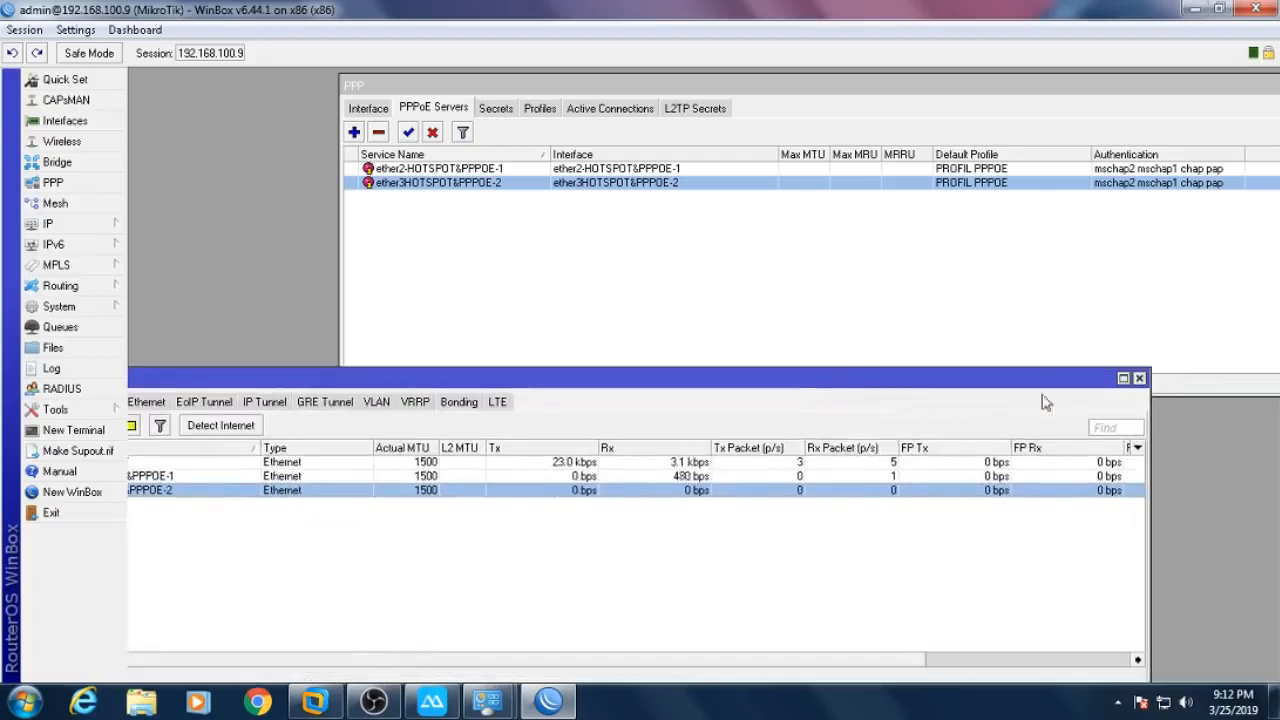
- Recheck the ether2 and ether3 hotspot interfaces, then close Interface List, Wireless Tables and PPP
click(1139, 379)
drag(1200, 85, 989, 124)
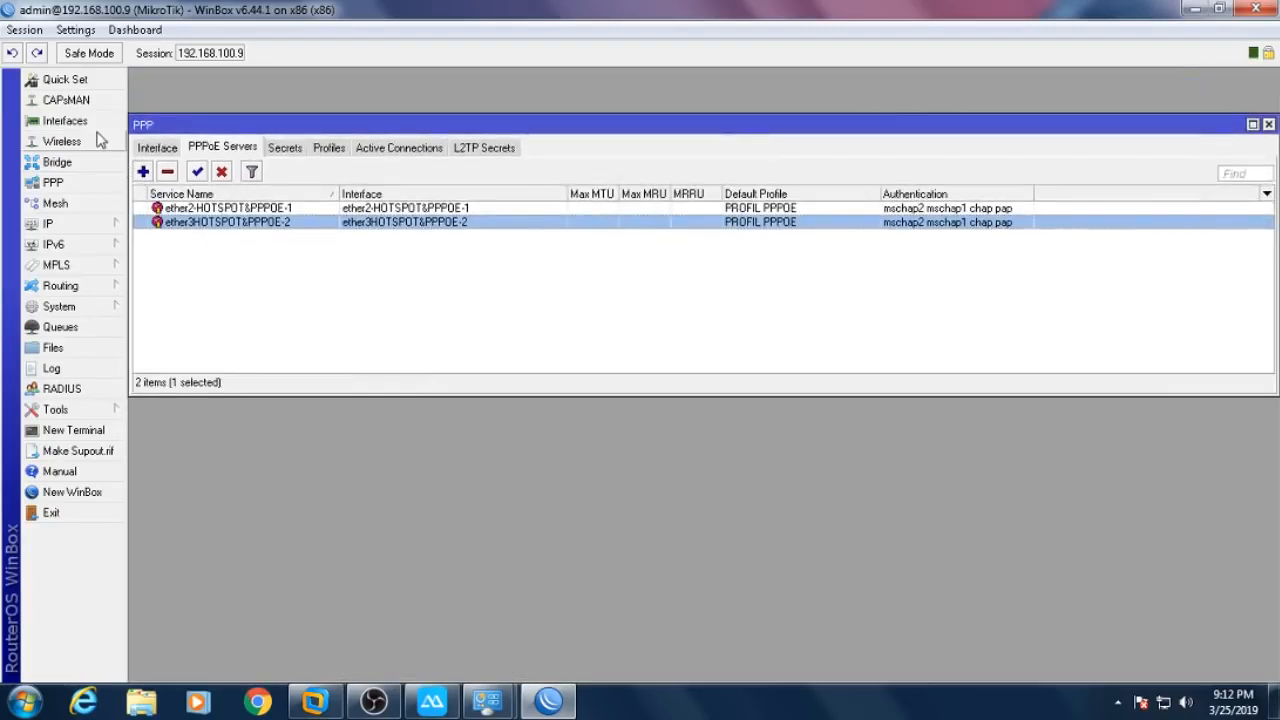
click(98, 141)
click(65, 121)
click(228, 468)
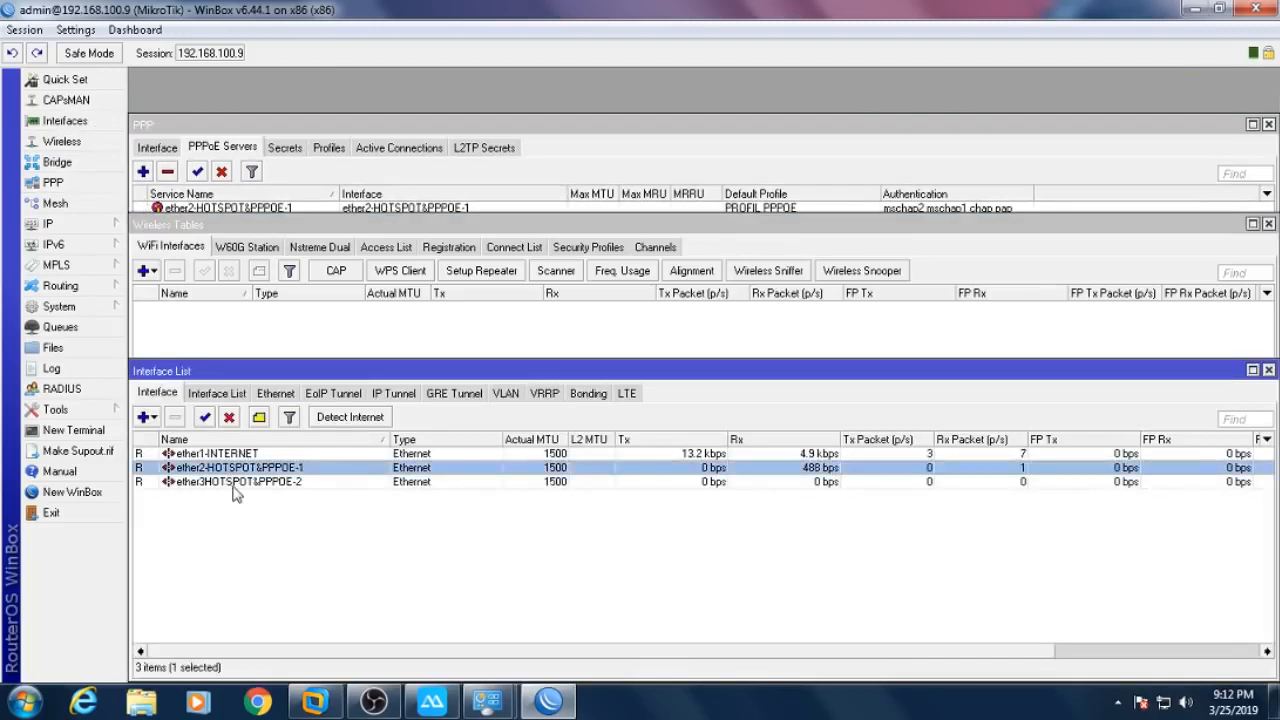
ctrl+click(233, 484)
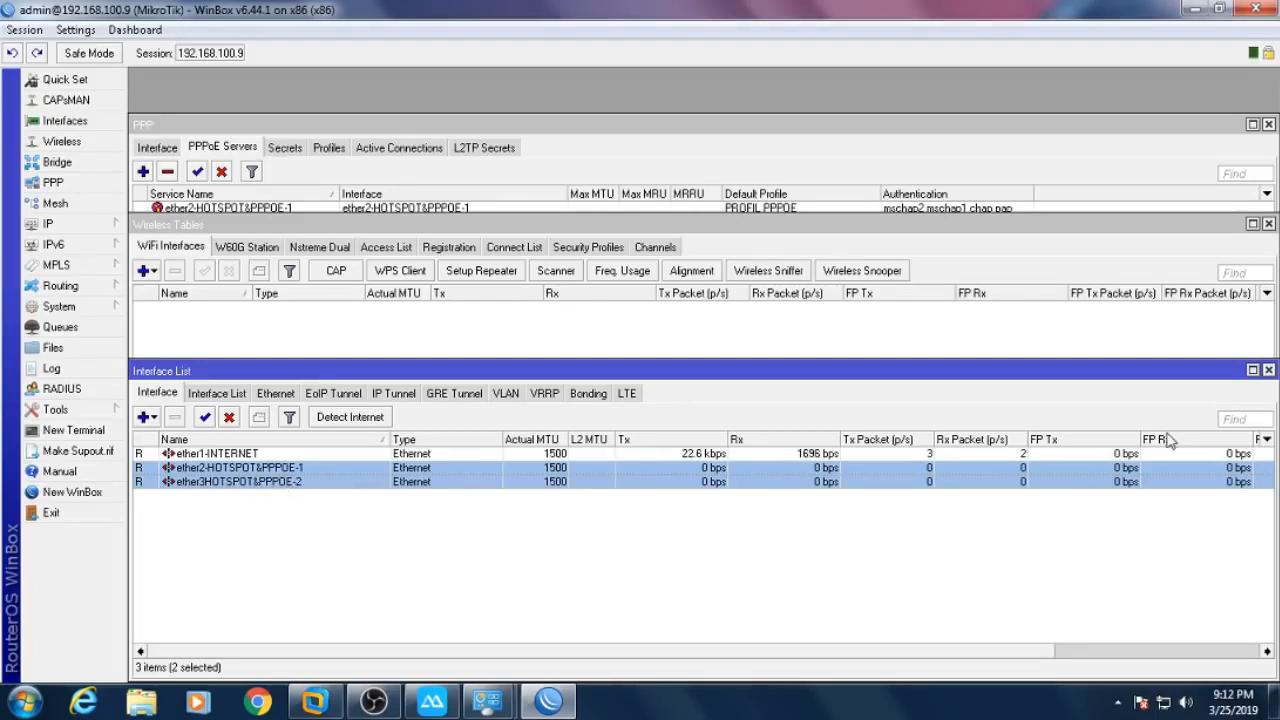
click(1268, 370)
click(1268, 224)
click(1268, 124)
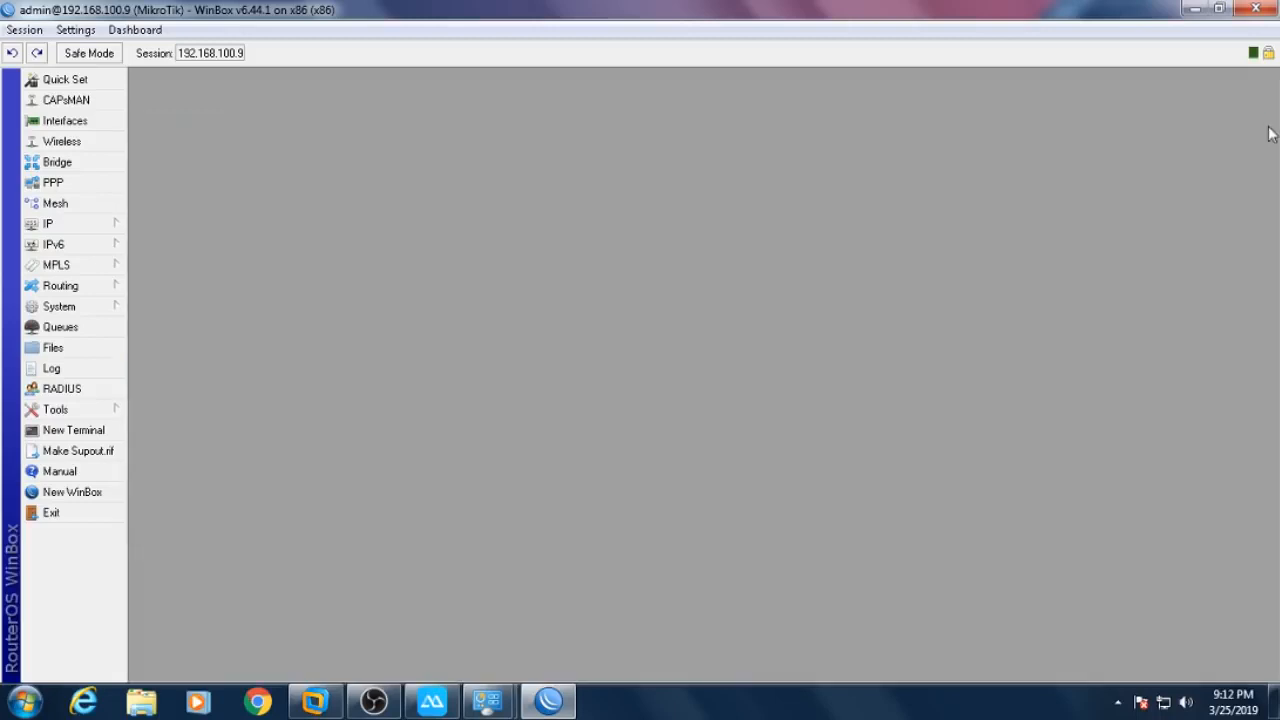
- Open IP > Hotspot maximized and start Hotspot Setup on ether2-HOTSPOT&PPPOE-1
click(110, 230)
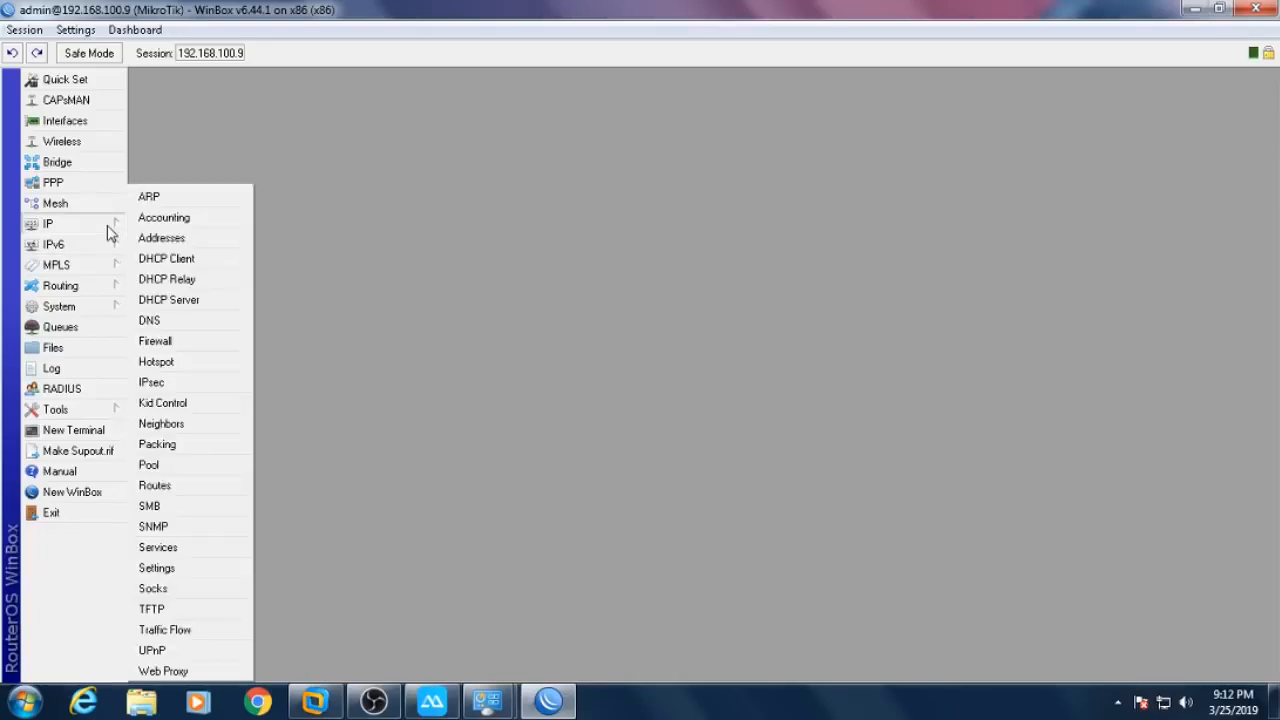
click(186, 362)
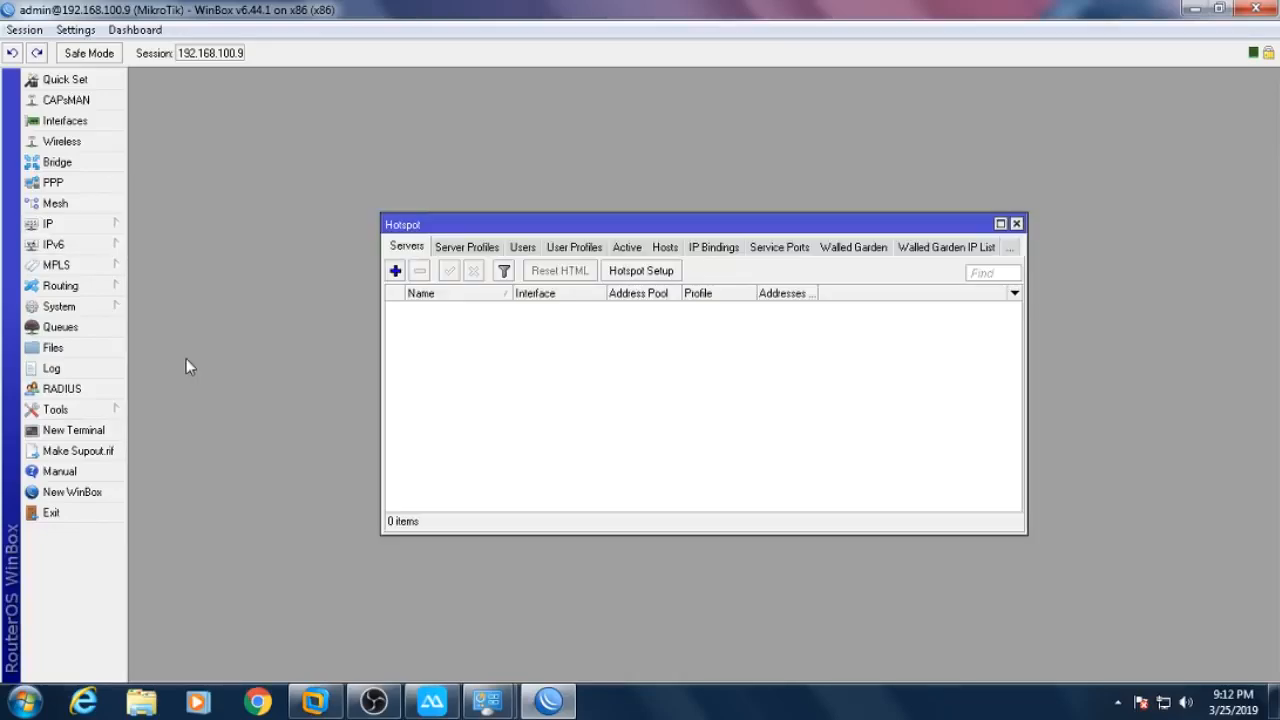
double_click(537, 226)
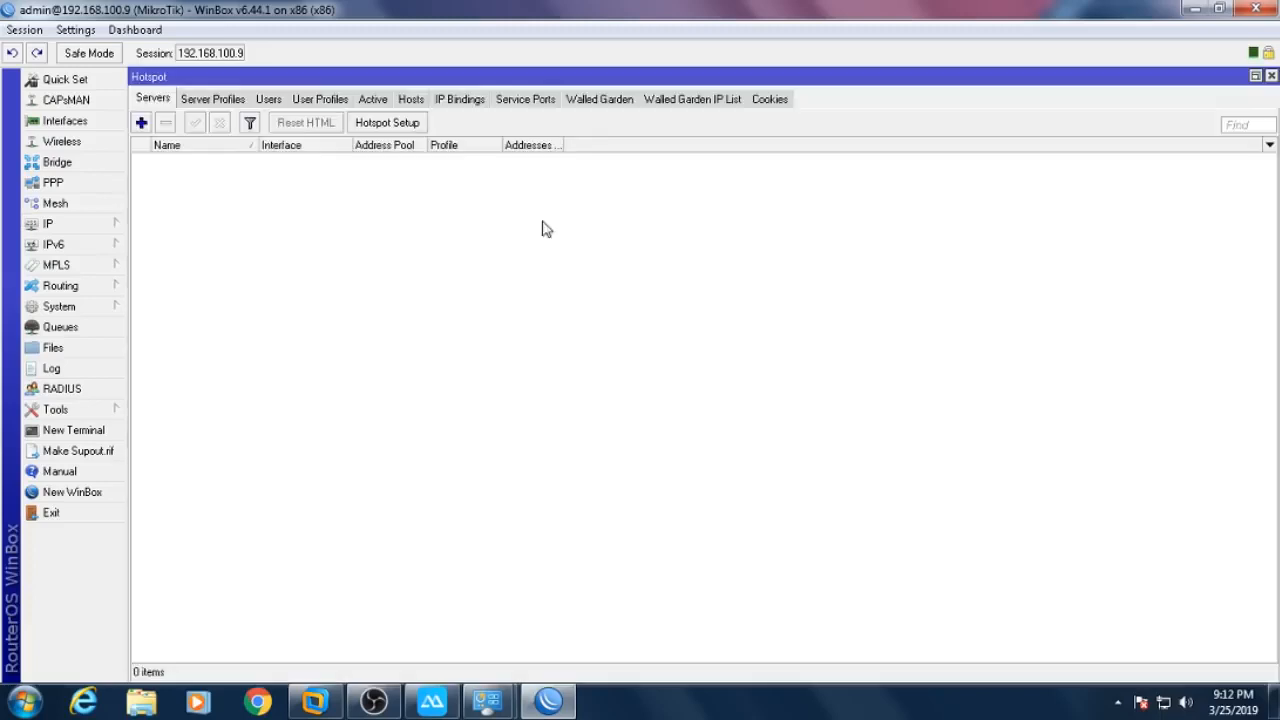
click(387, 123)
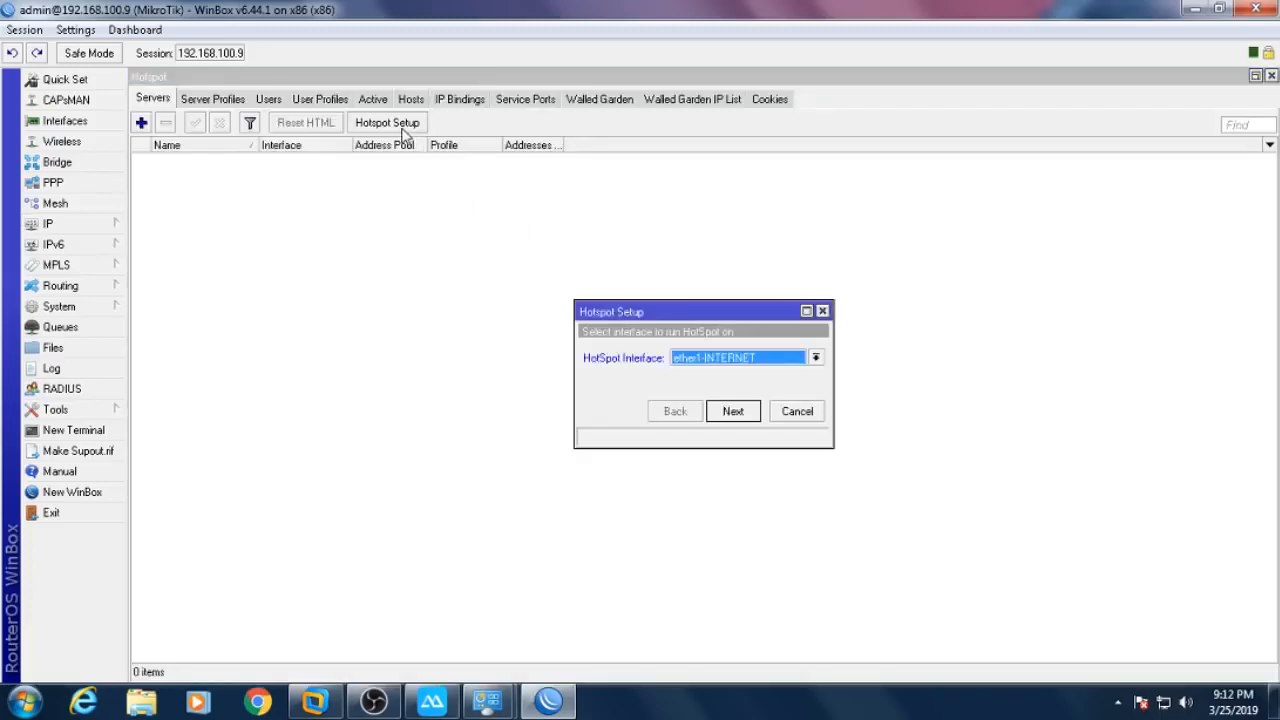
click(774, 369)
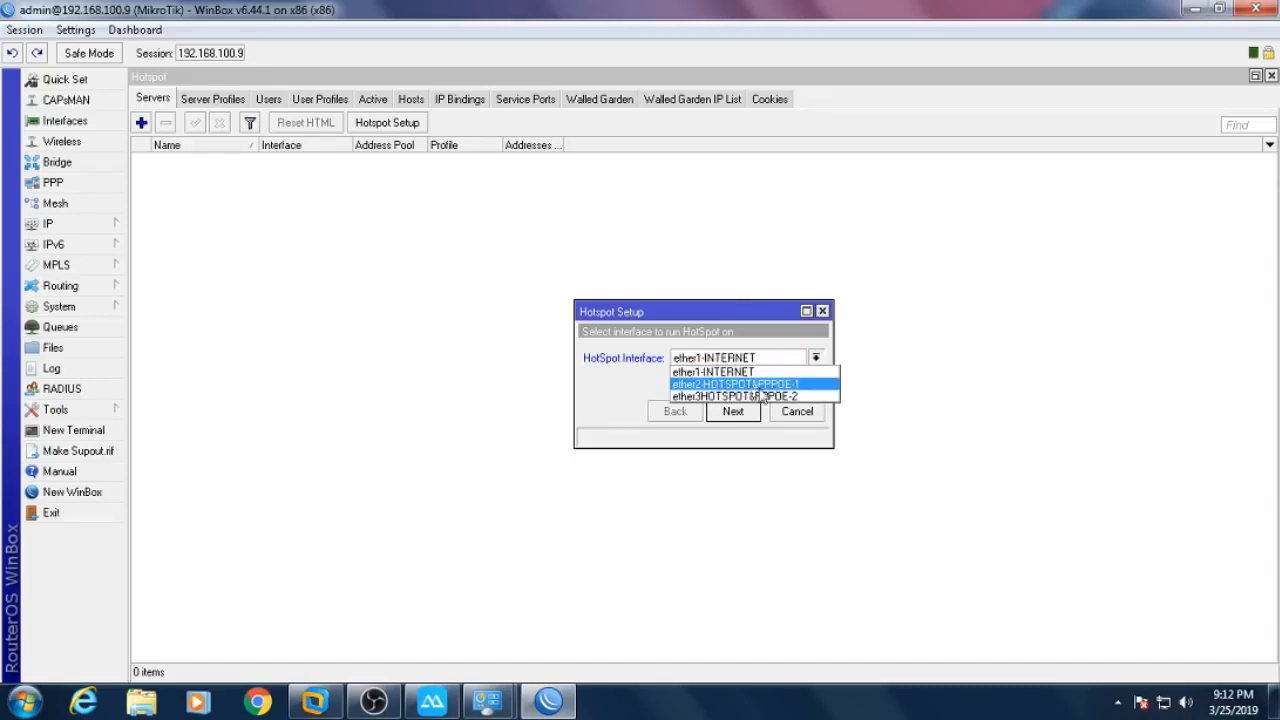
click(762, 389)
- Accept the wizard defaults for address, pool, certificate, SMTP and DNS, with DNS name hotspot.net
click(733, 412)
click(733, 412)
click(733, 412)
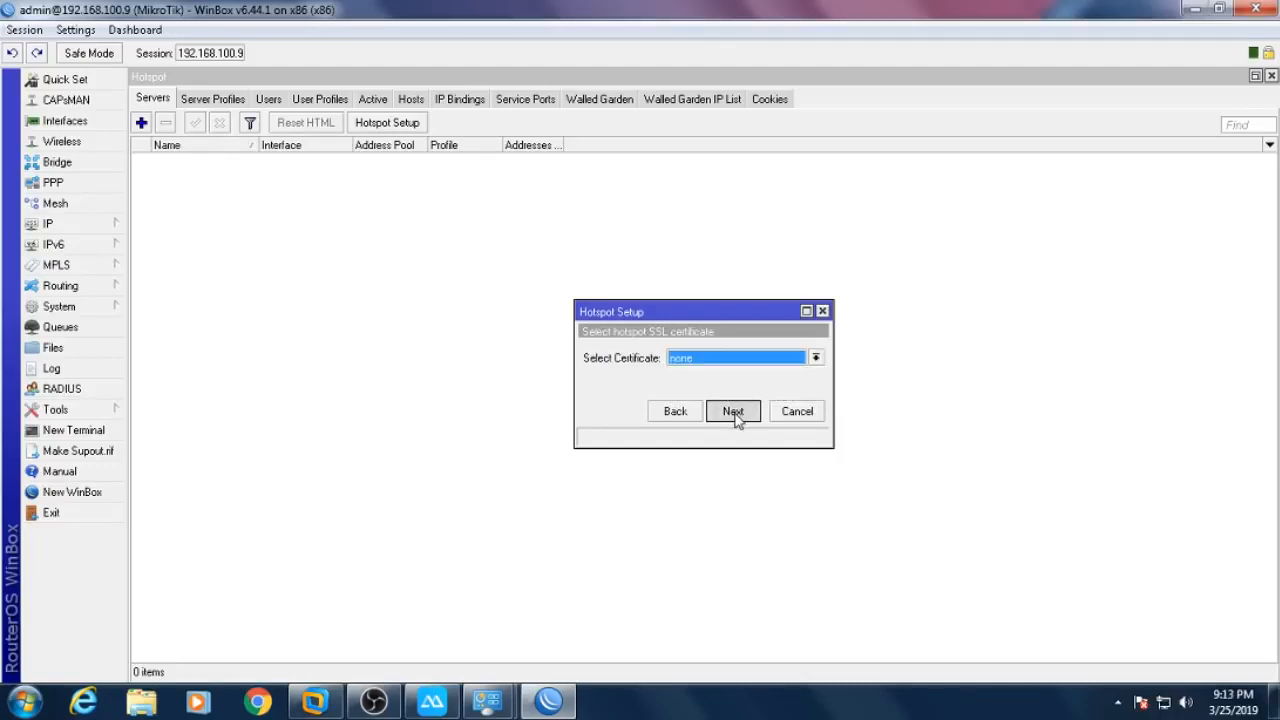
click(738, 414)
click(750, 410)
click(749, 414)
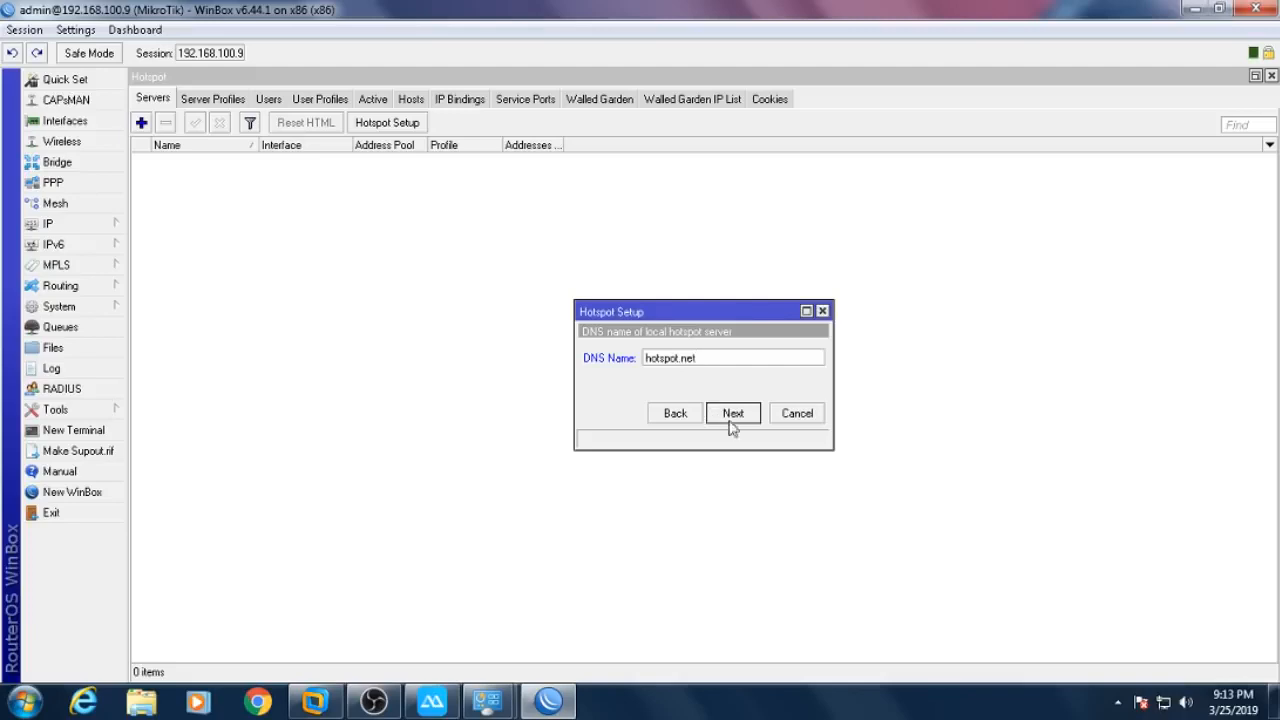
click(735, 414)
click(700, 370)
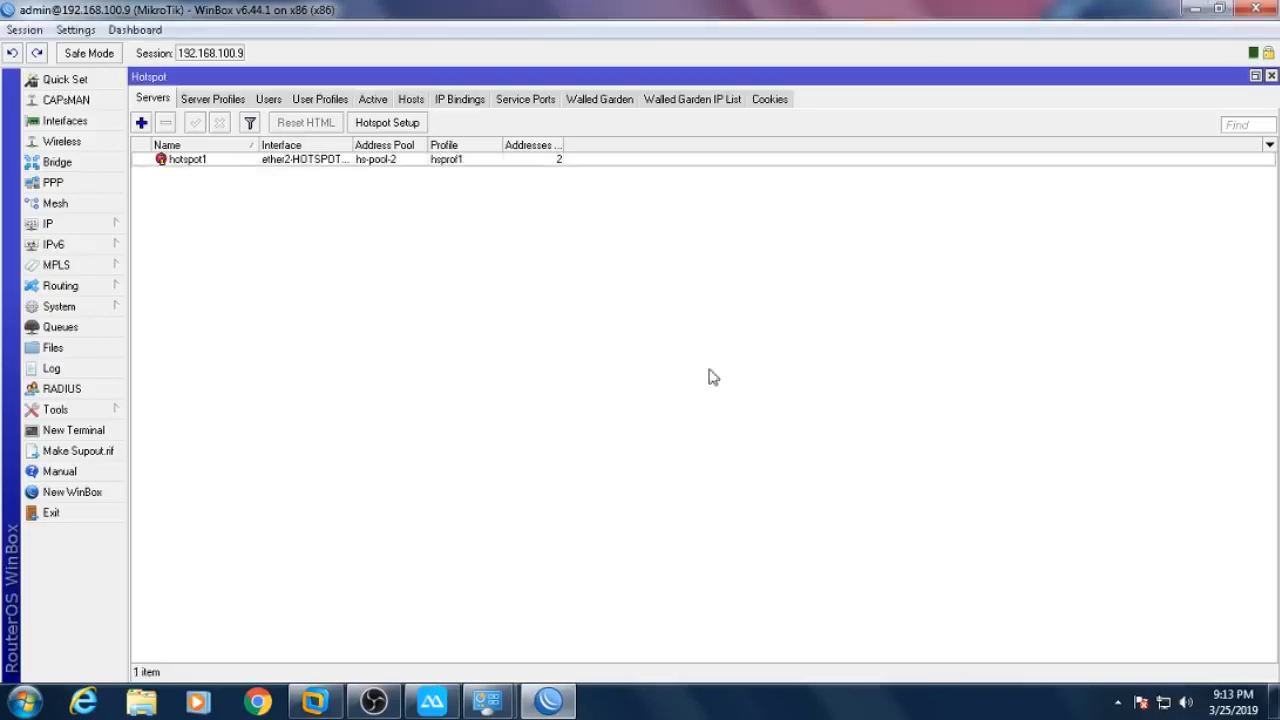
- Limit hotspot1 to 1 address per MAC
double_click(494, 160)
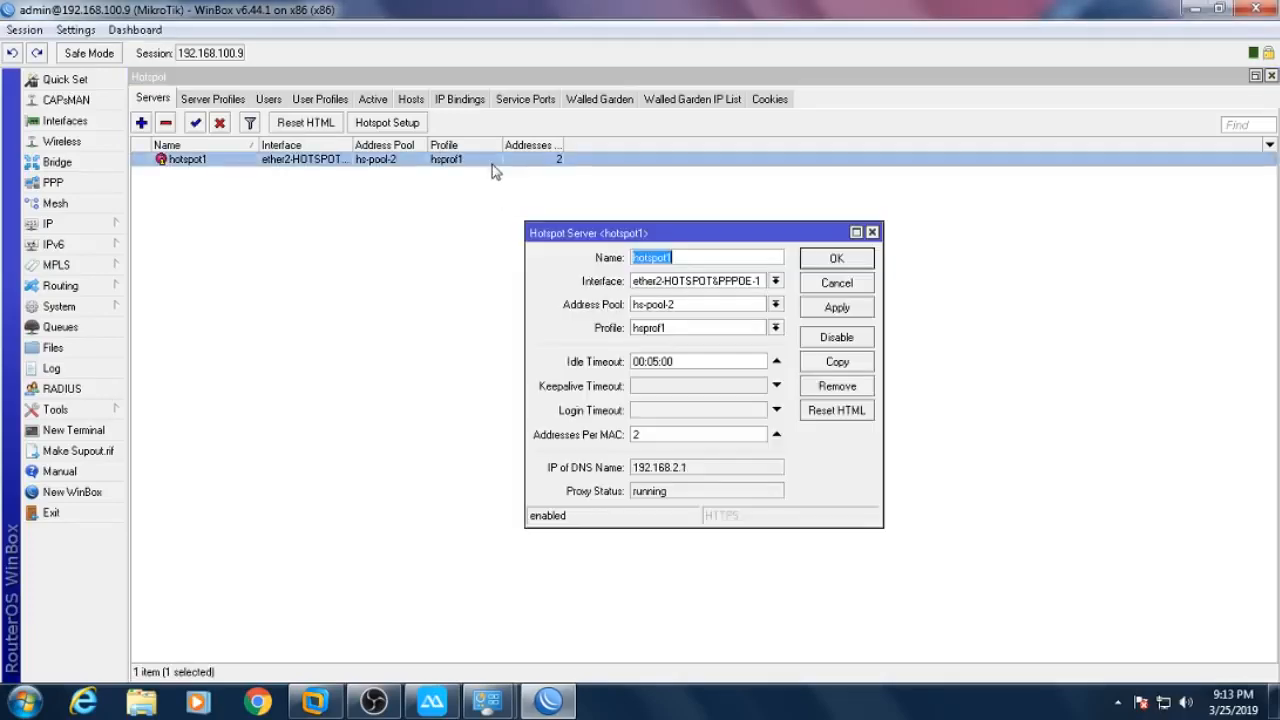
click(686, 440)
text(1)
key(Return)
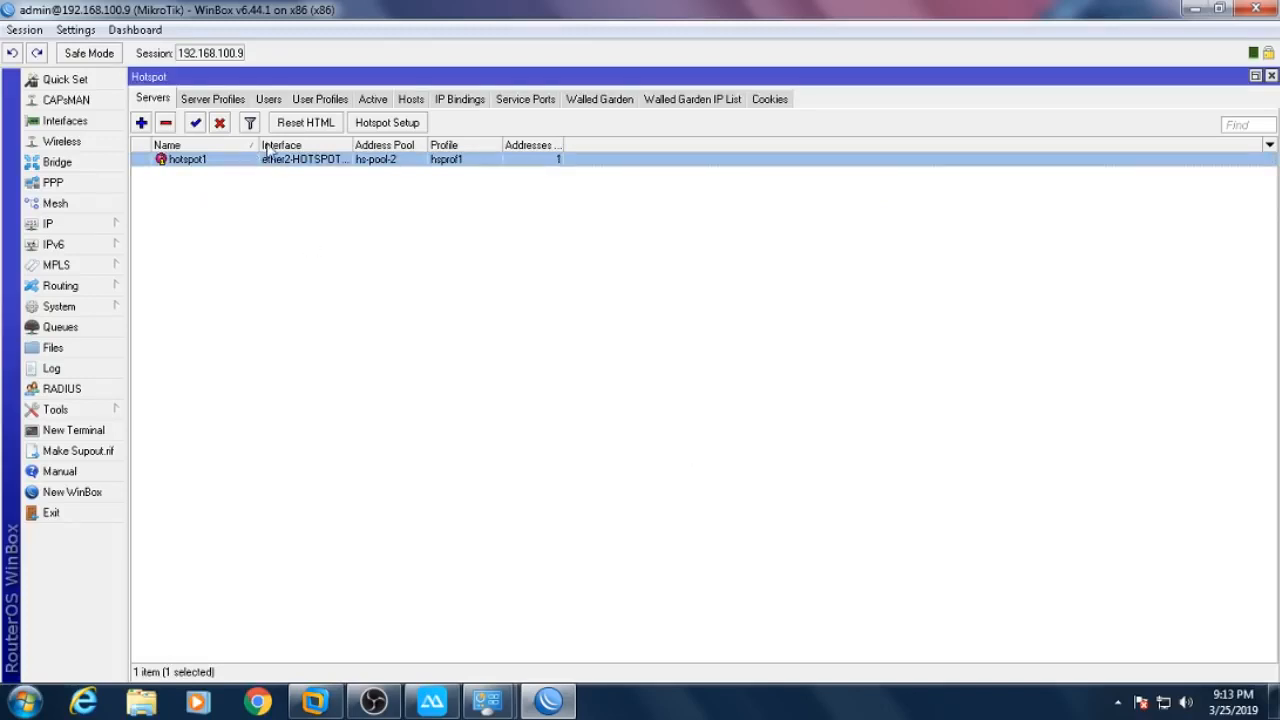
- Rename hotspot1 to the copied ether2 interface name, ether2-HOTSPOT&PPPOE-1, and widen the Name column
drag(349, 145, 613, 144)
click(80, 121)
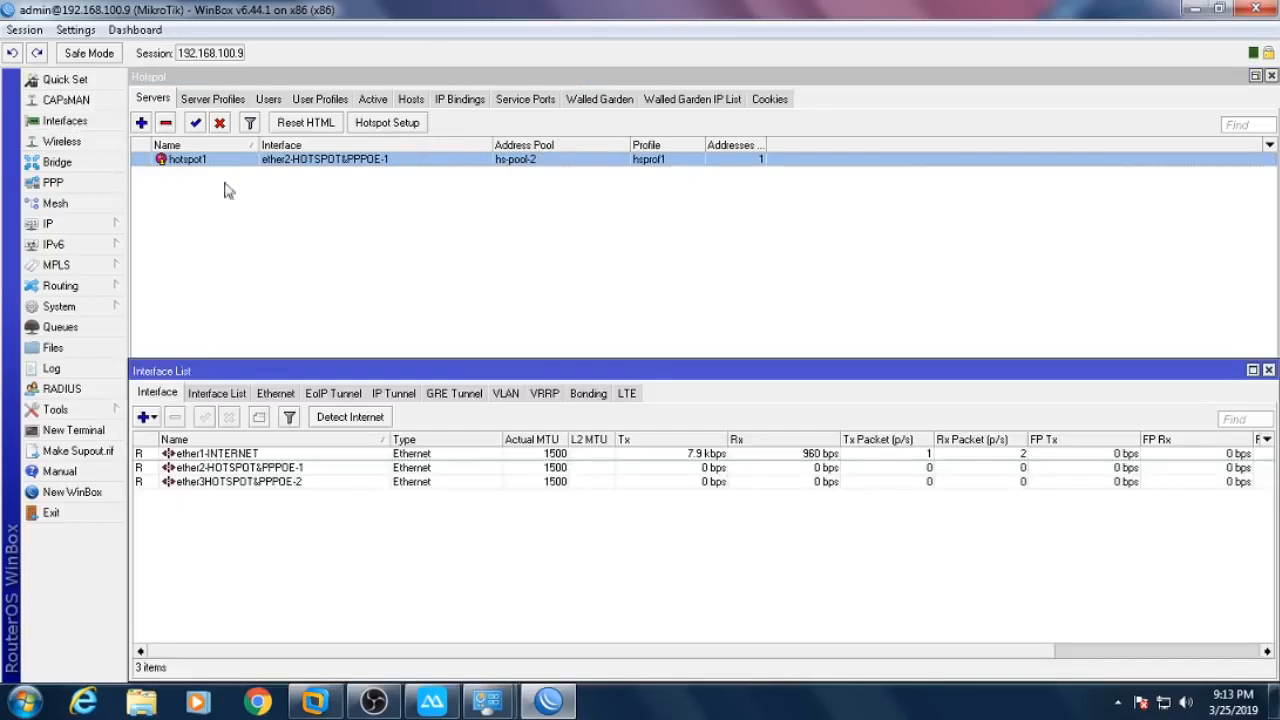
double_click(252, 467)
key(ctrl+c)
right_click(701, 216)
click(727, 257)
double_click(389, 163)
right_click(671, 258)
click(717, 314)
click(813, 260)
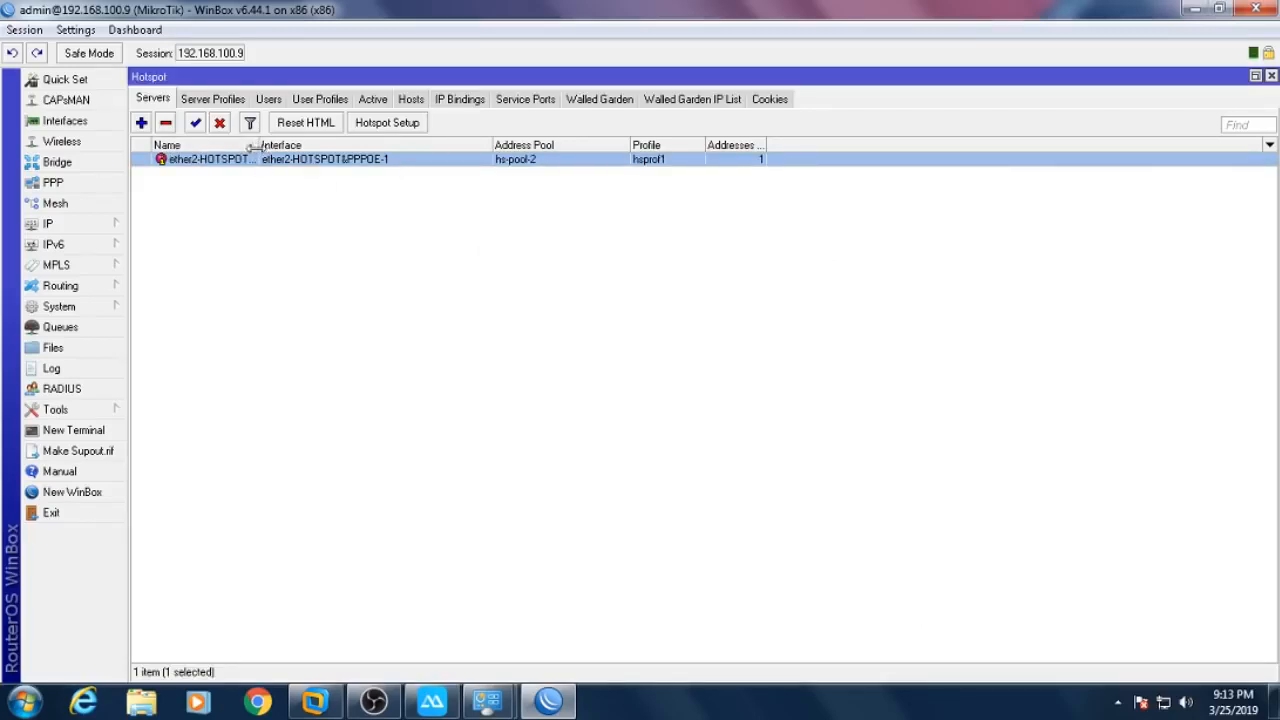
drag(258, 156, 313, 159)
click(345, 230)
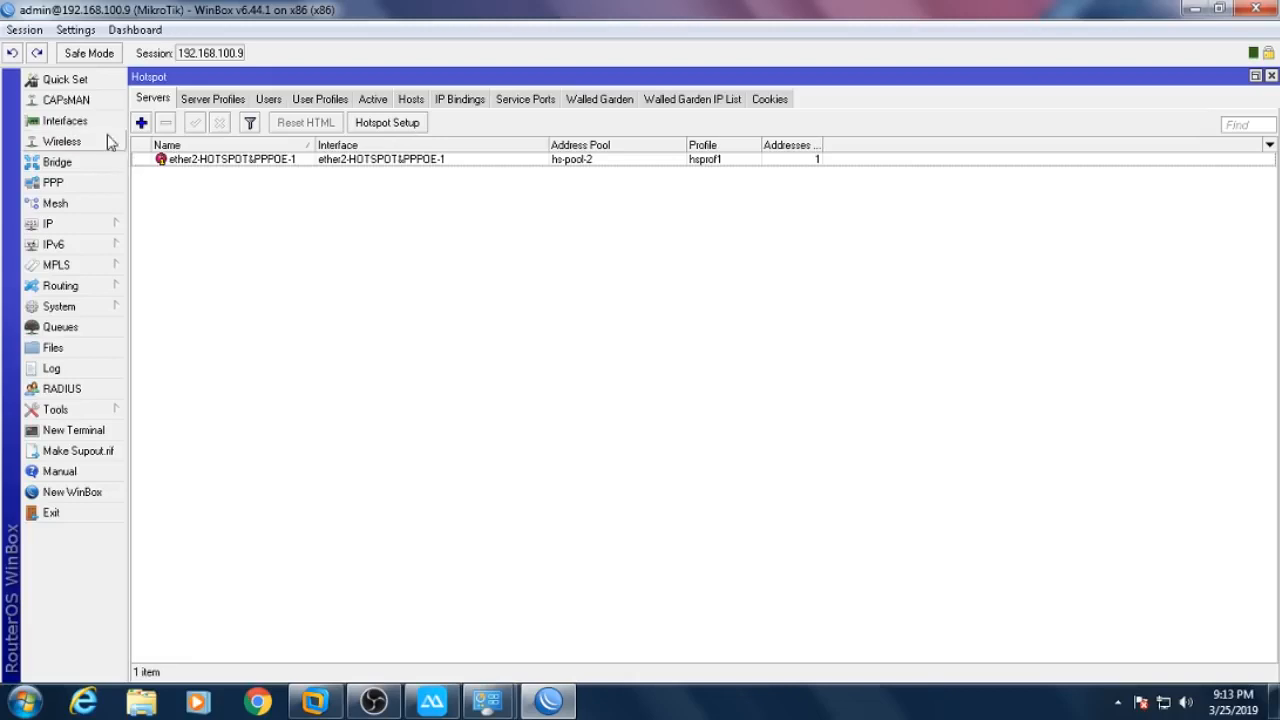
click(64, 120)
- Run Hotspot Setup on ether3-HOTSPOT&PPPOE-2, accepting local network 192.168.3.1/24 and its address pool
click(242, 483)
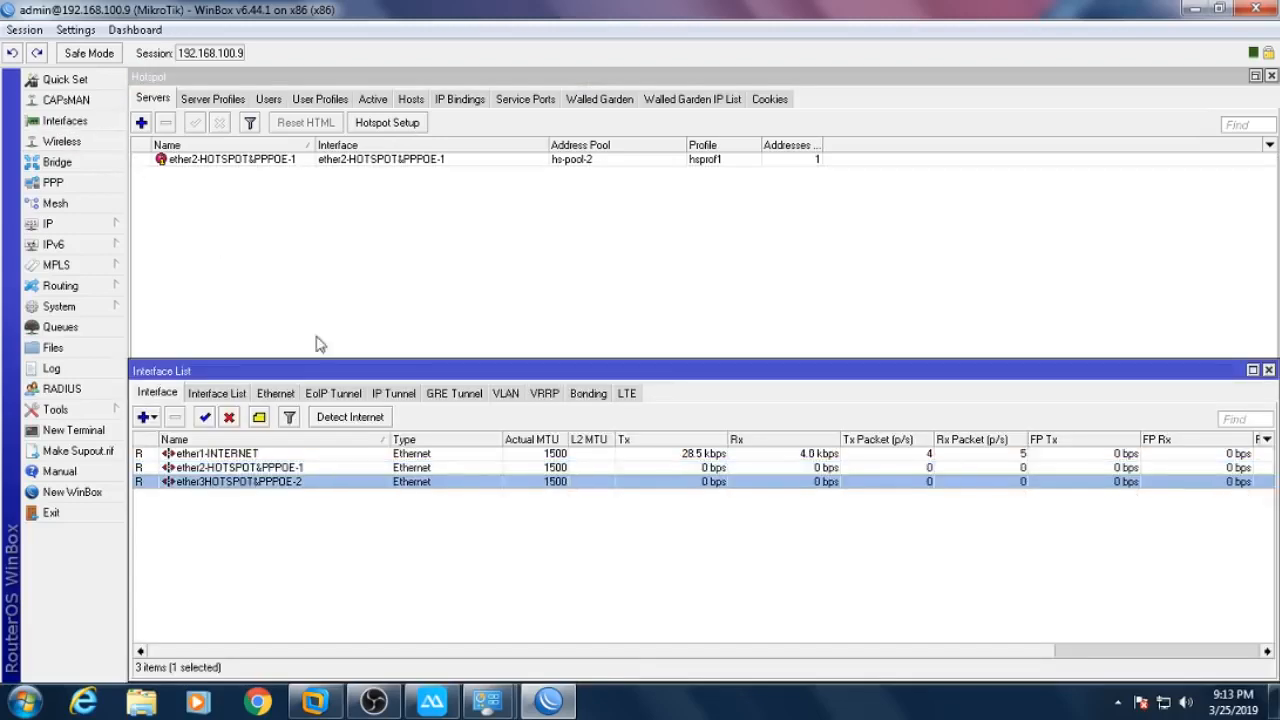
click(413, 128)
click(720, 360)
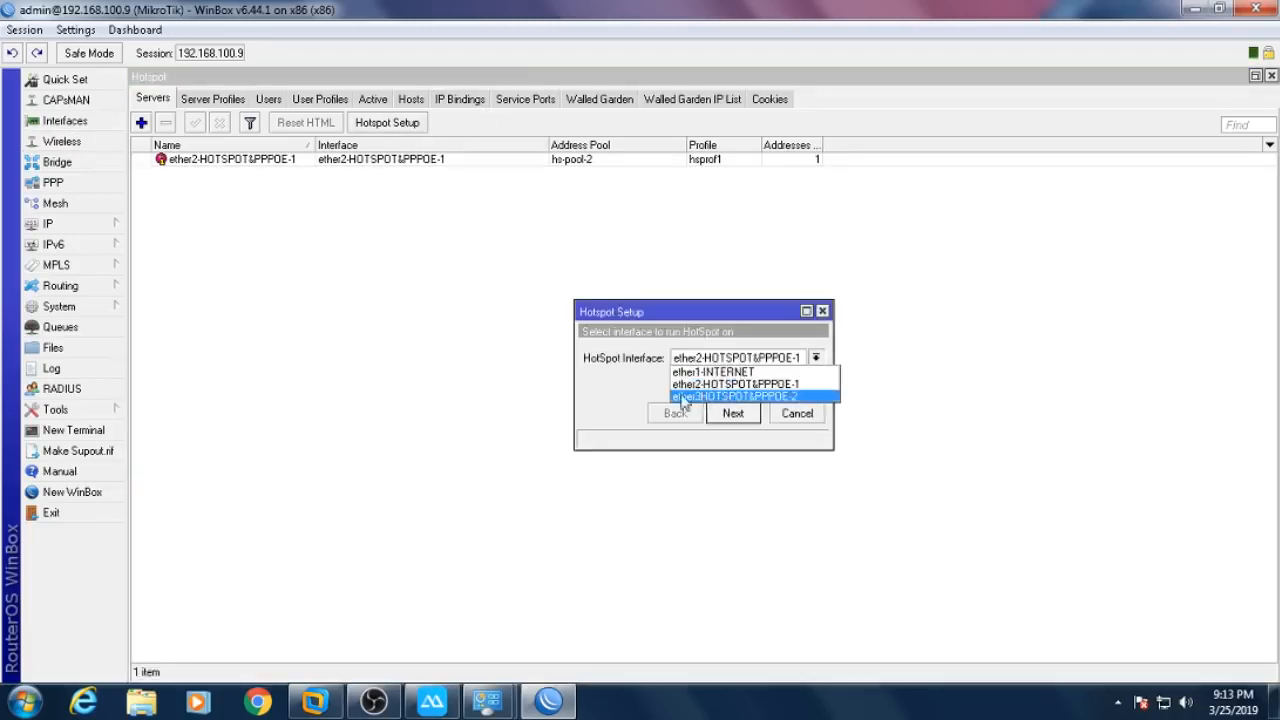
click(704, 397)
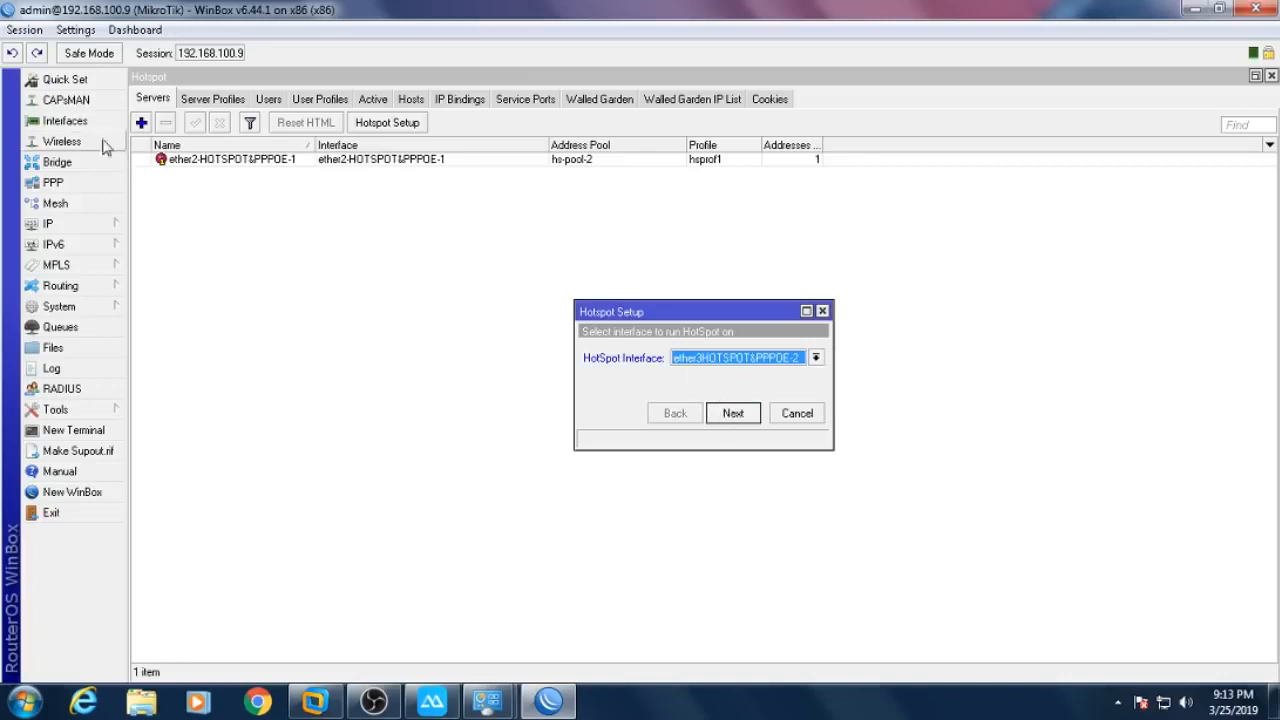
click(748, 415)
click(748, 415)
click(748, 415)
- Finish the wizard with no certificate, DNS servers 8.8.8.8 and 8.8.4.4, and DNS name hotspot.net
click(724, 360)
click(722, 384)
click(738, 415)
click(736, 415)
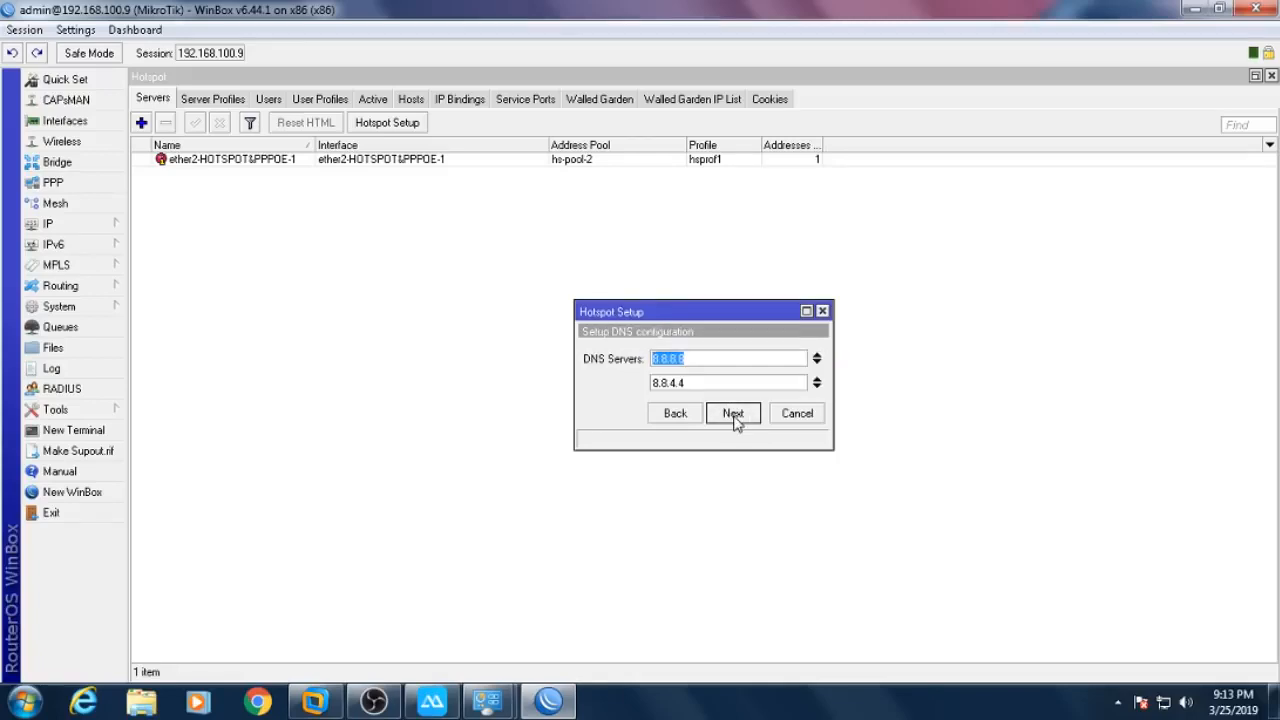
click(736, 415)
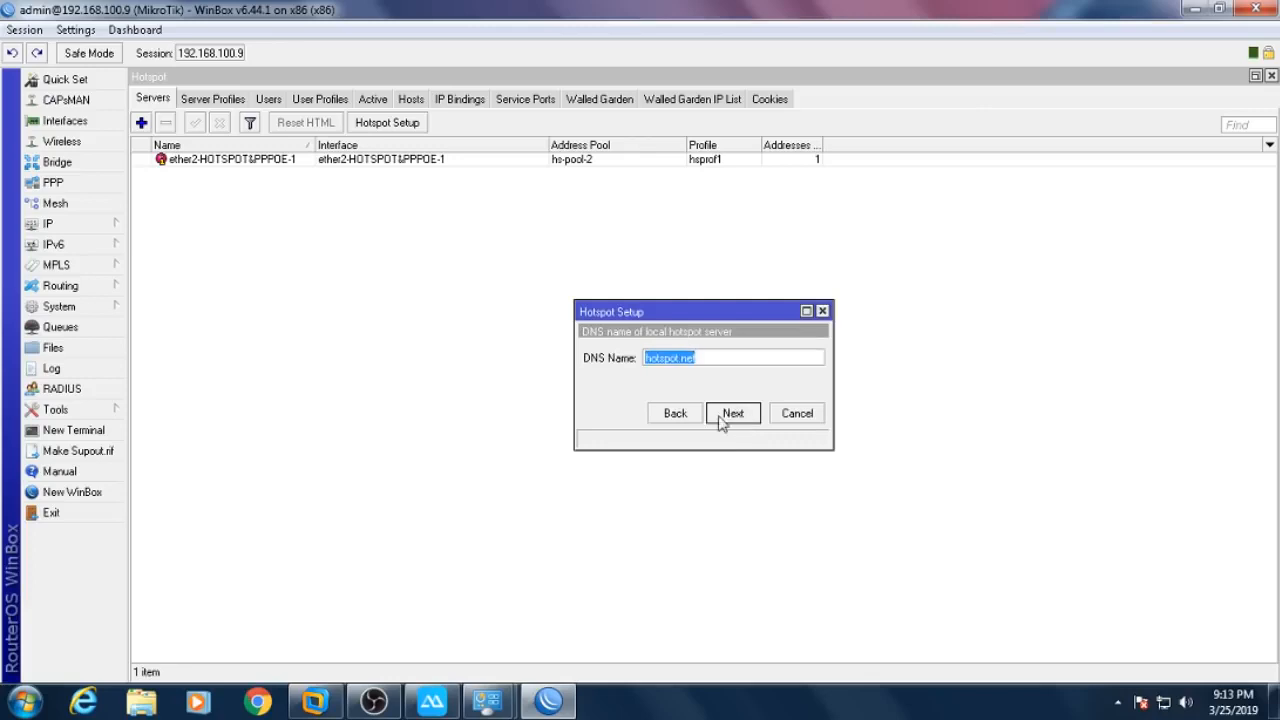
click(731, 415)
click(701, 376)
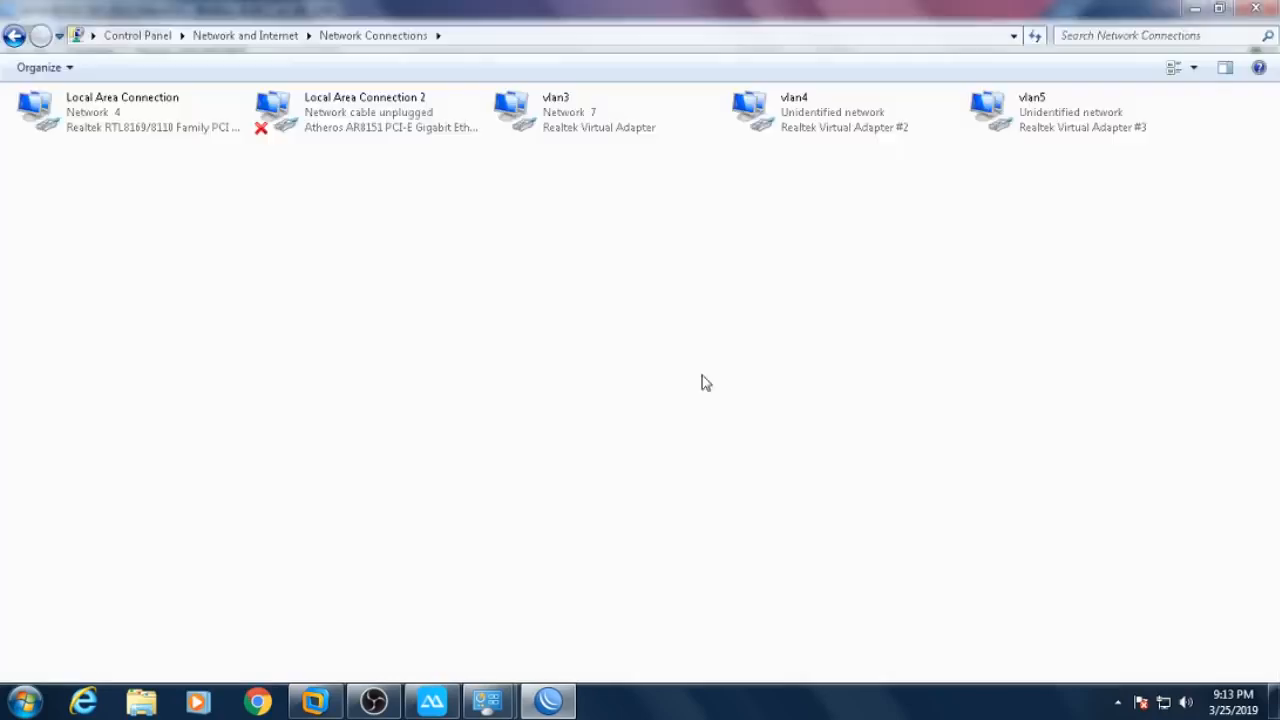
click(548, 700)
- Set the second hotspot server's Addresses Per MAC to 1
double_click(660, 173)
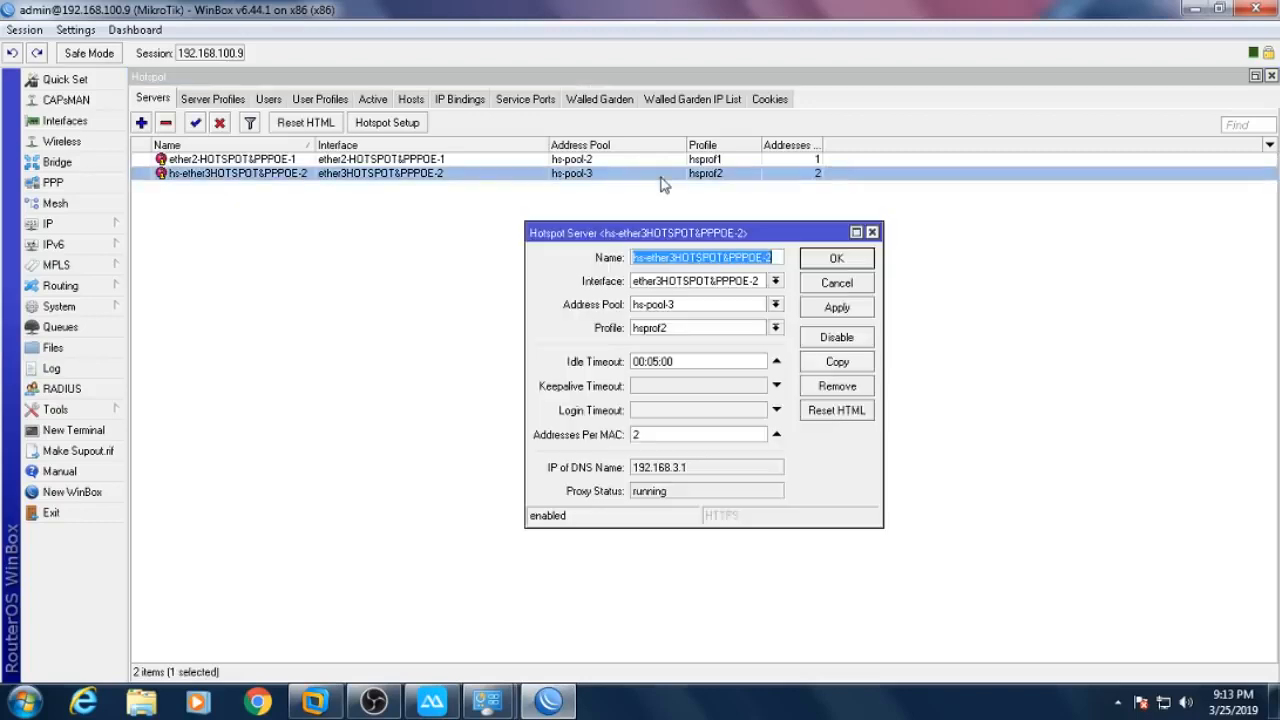
double_click(662, 433)
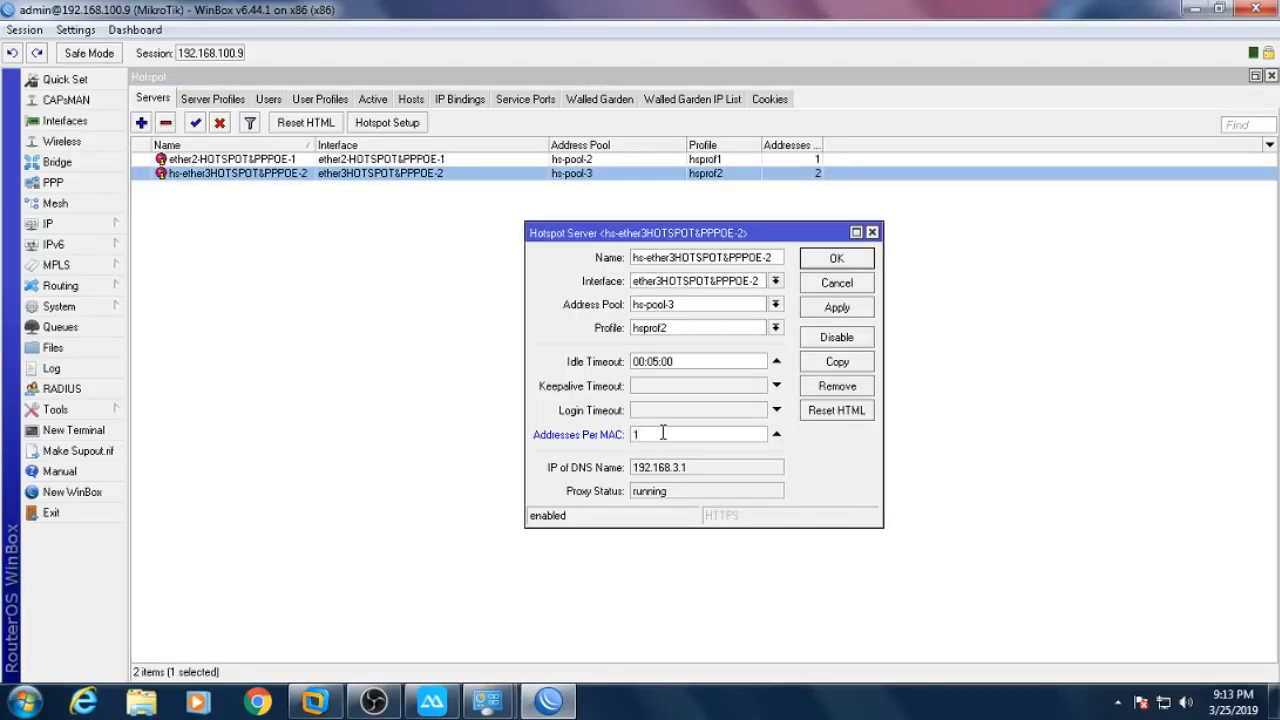
text(1)
click(836, 258)
click(385, 229)
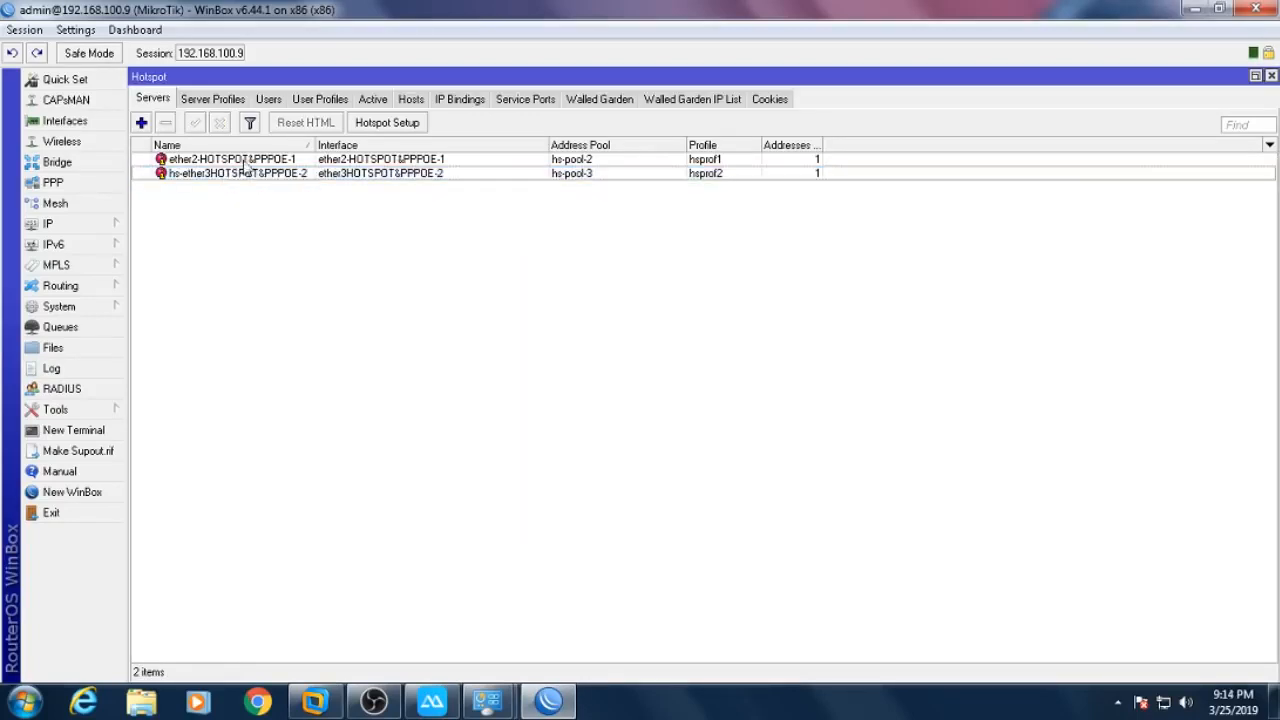
- Rename the second server to the copied ether3 interface name, ether3HOTSPOT&PPPOE-2, and widen the Name column
click(110, 124)
double_click(253, 484)
key(ctrl+c)
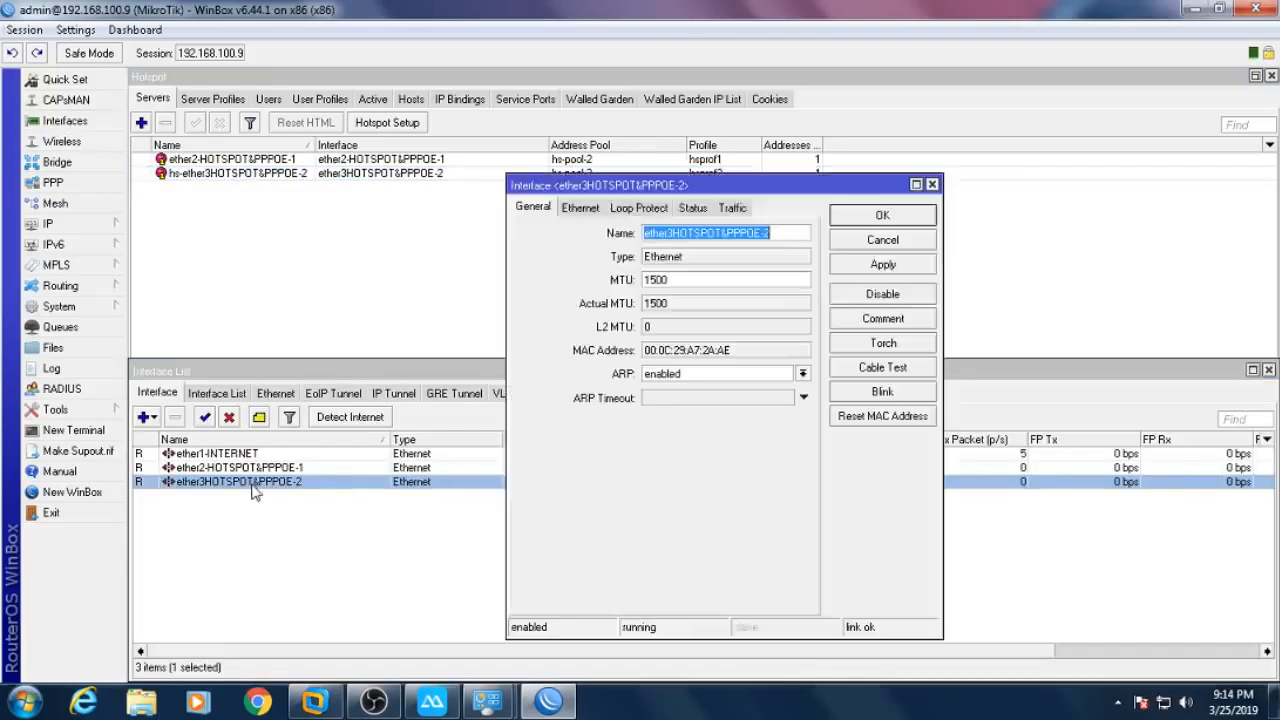
right_click(705, 231)
click(729, 277)
click(290, 287)
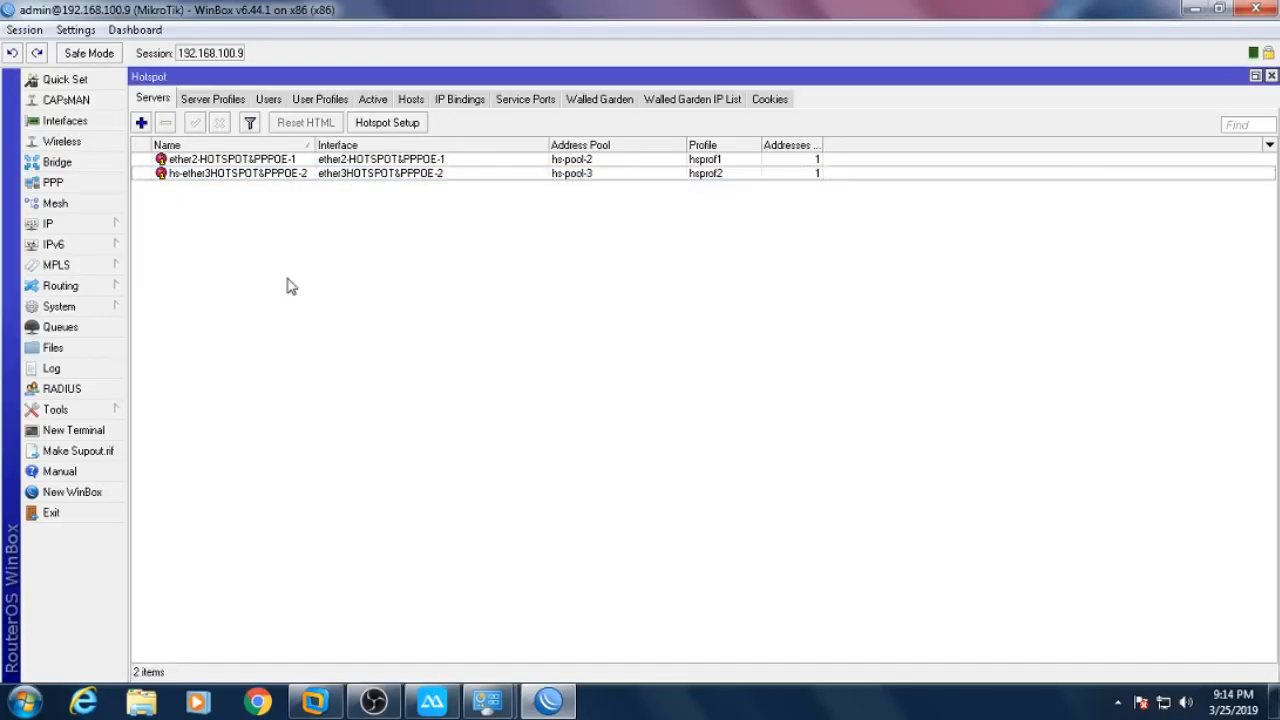
double_click(266, 175)
right_click(758, 262)
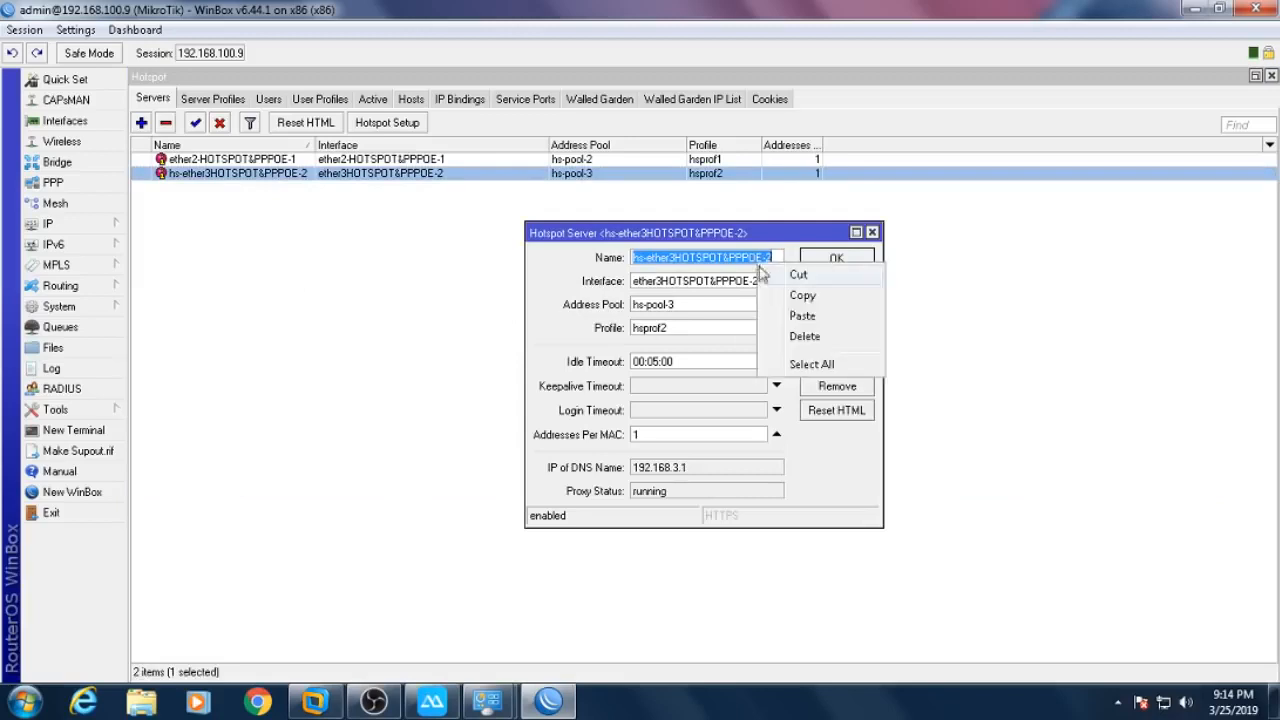
click(797, 316)
click(836, 258)
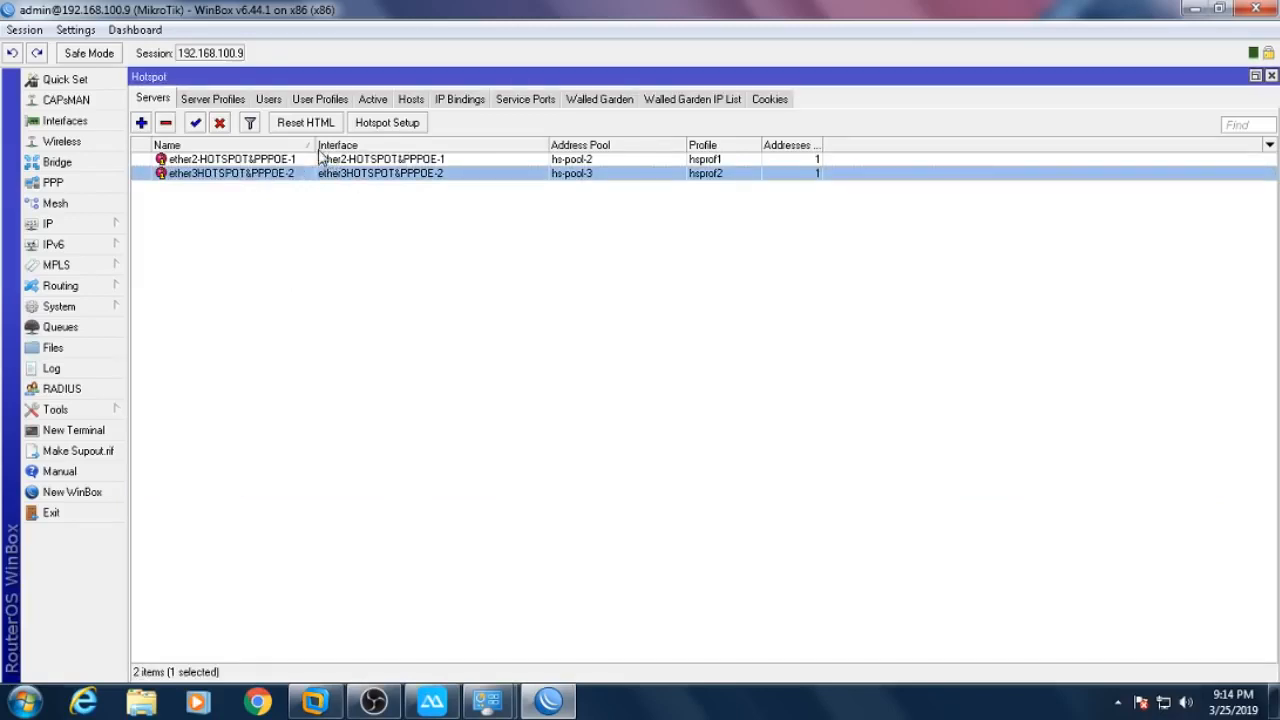
drag(315, 145, 367, 146)
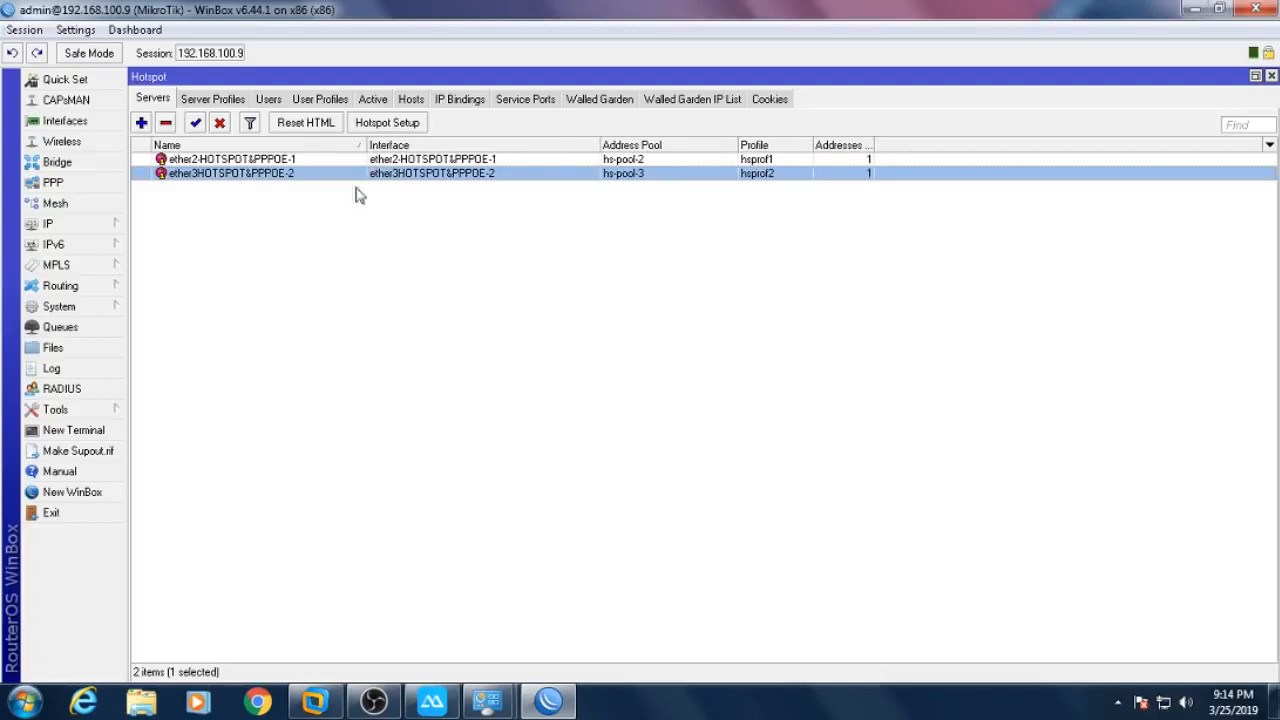
click(216, 102)
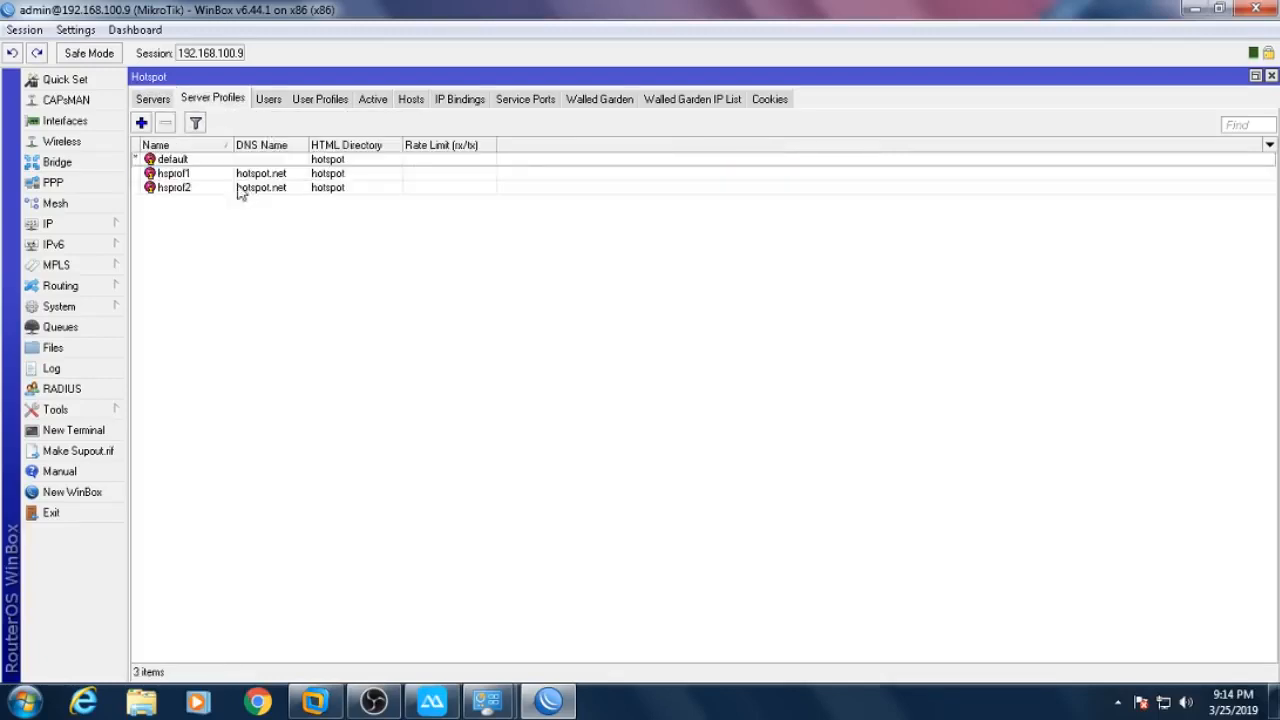
- Rename profile hsprof1 to HOTSPOT ALL
click(252, 175)
drag(228, 145, 293, 158)
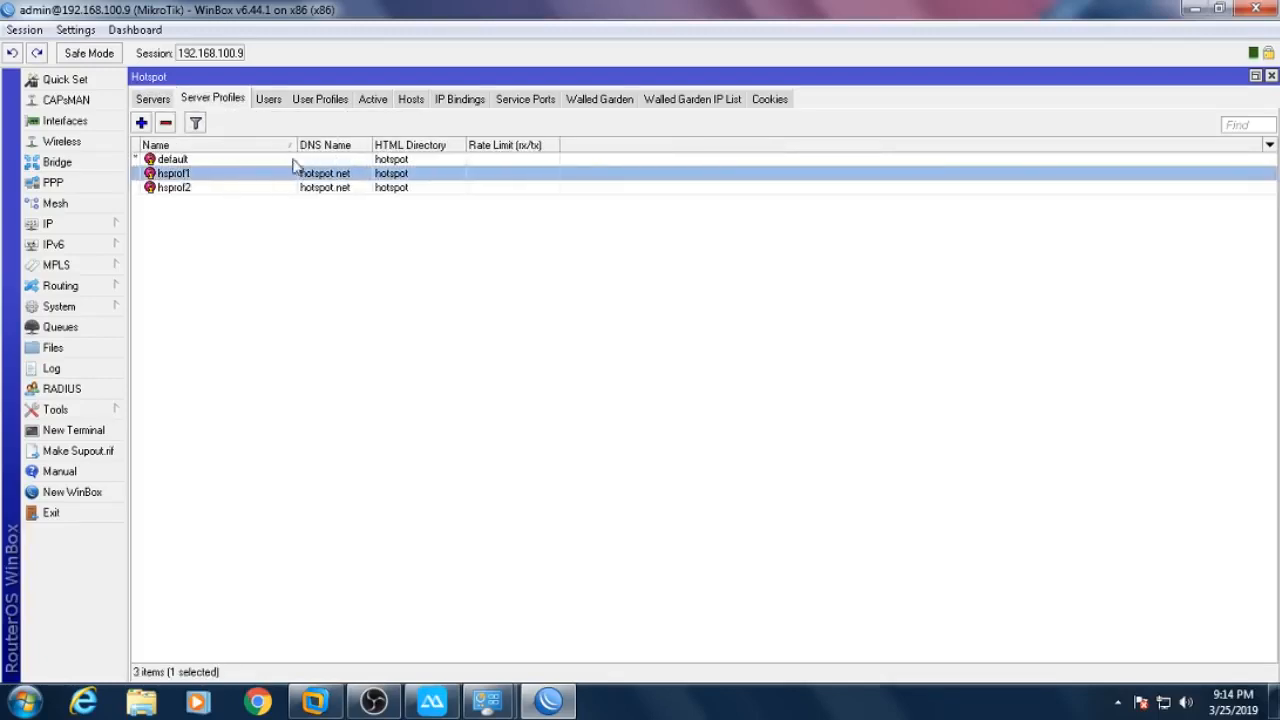
click(210, 188)
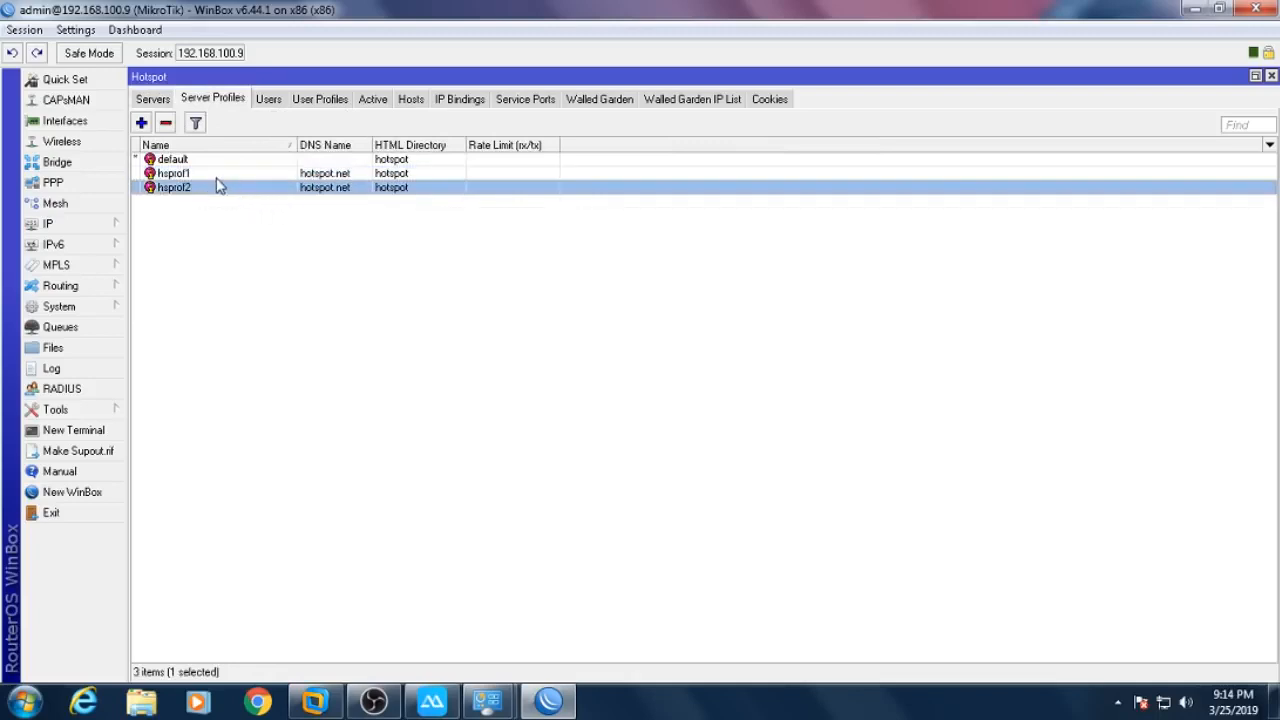
double_click(217, 175)
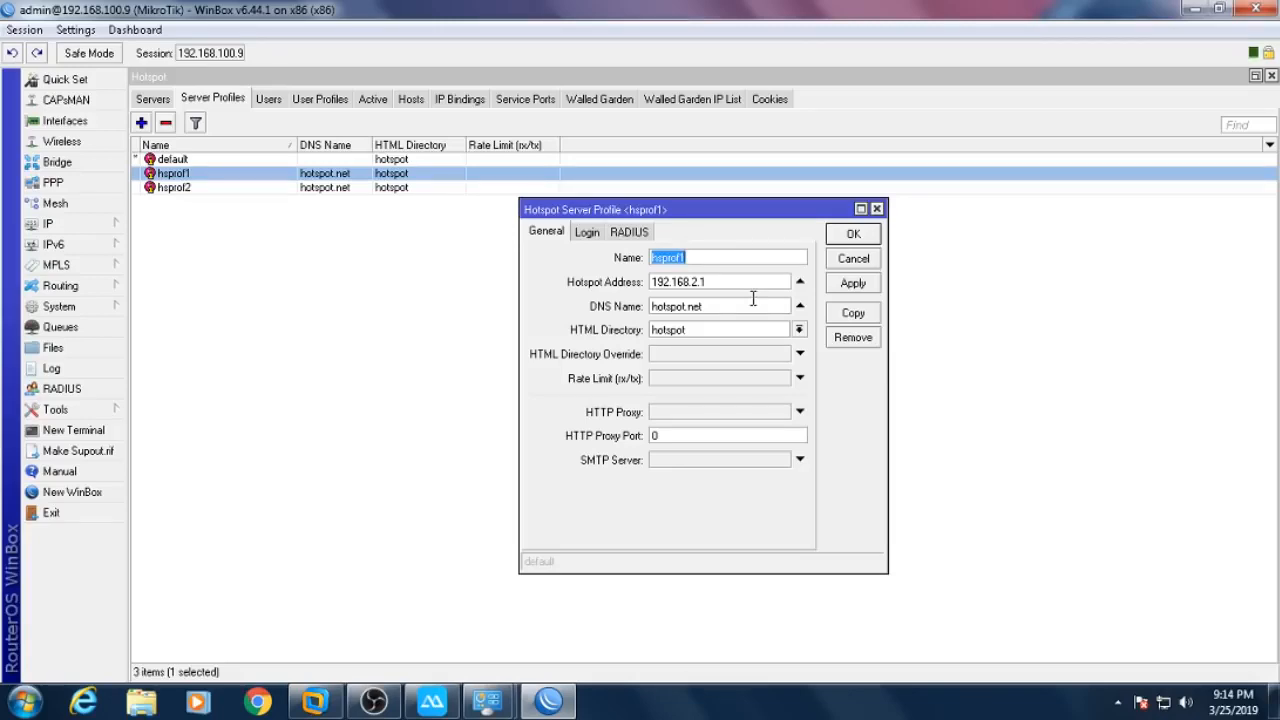
text(HOTSPOT ALL)
- Set HOTSPOT ALL's login to HTTP PAP and MAC Cookie instead of HTTP CHAP, and save
click(587, 232)
click(642, 289)
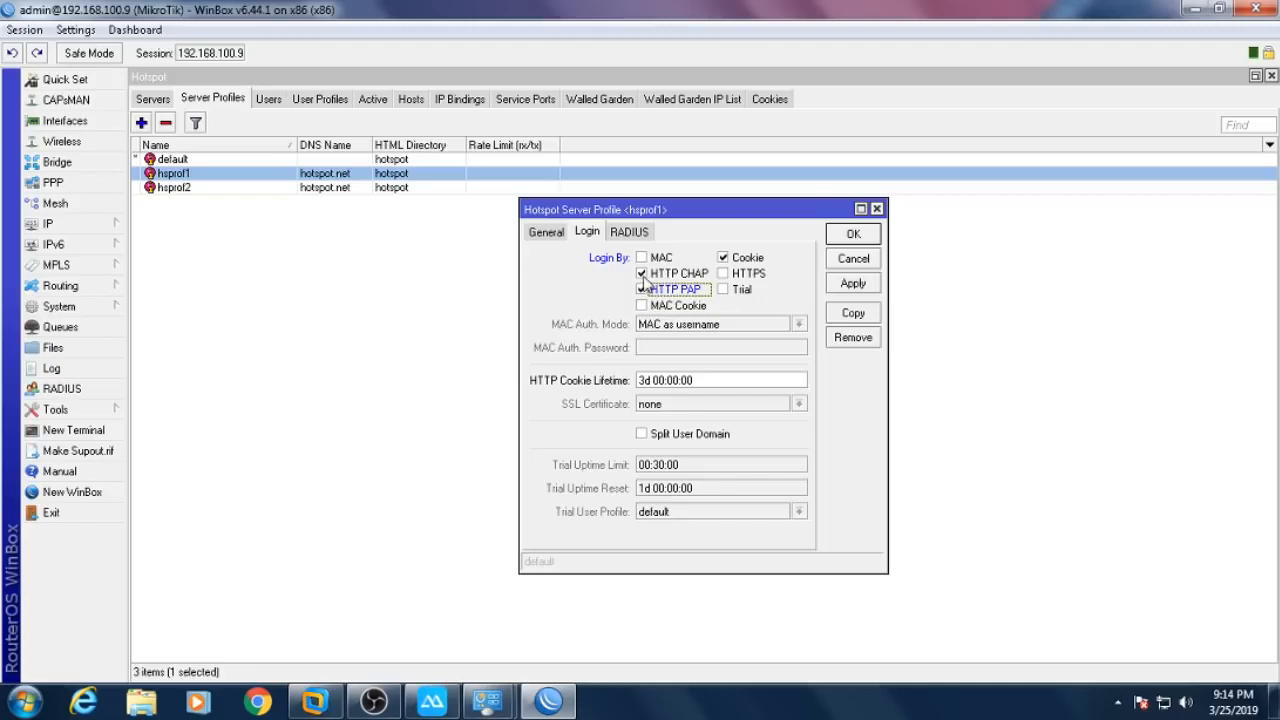
click(643, 275)
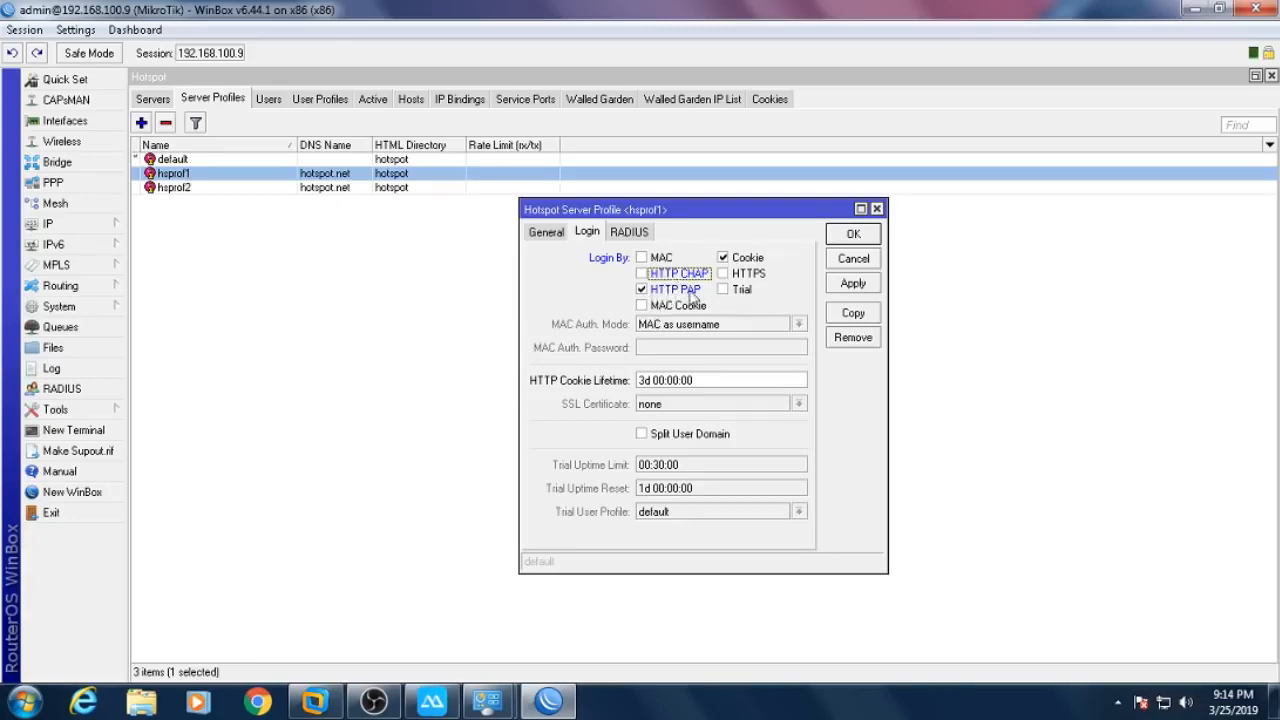
click(662, 306)
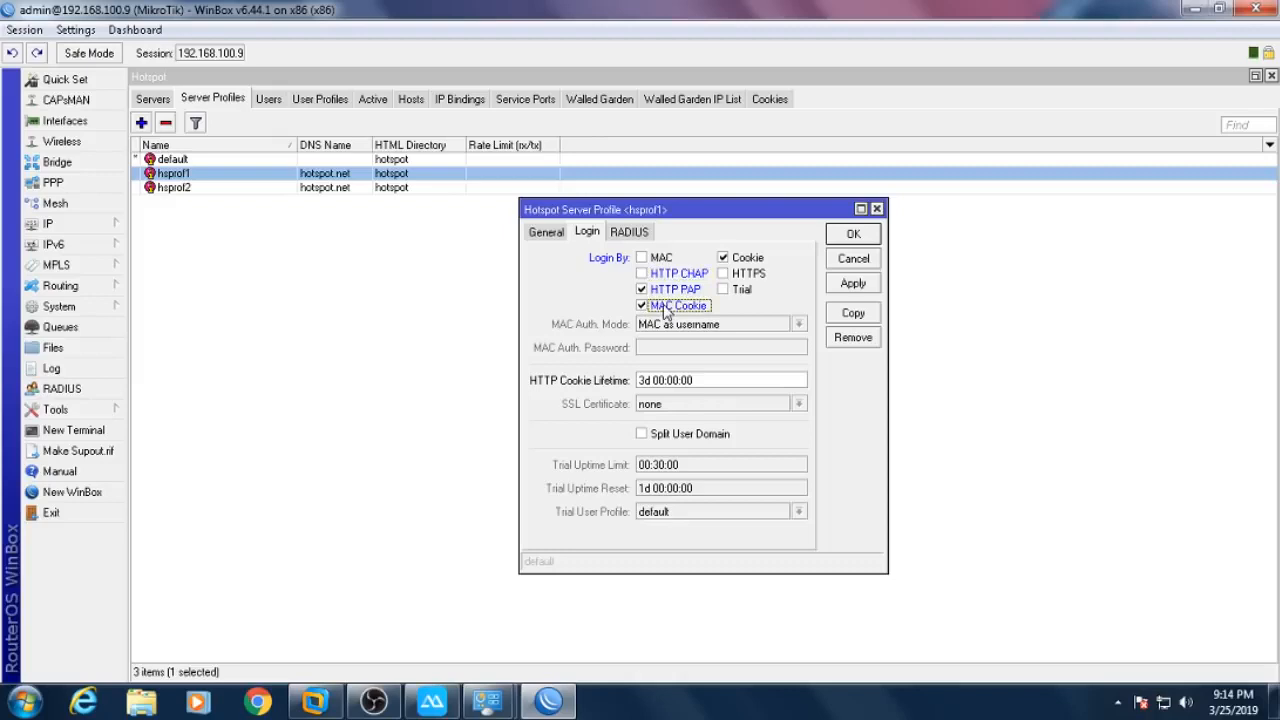
double_click(647, 382)
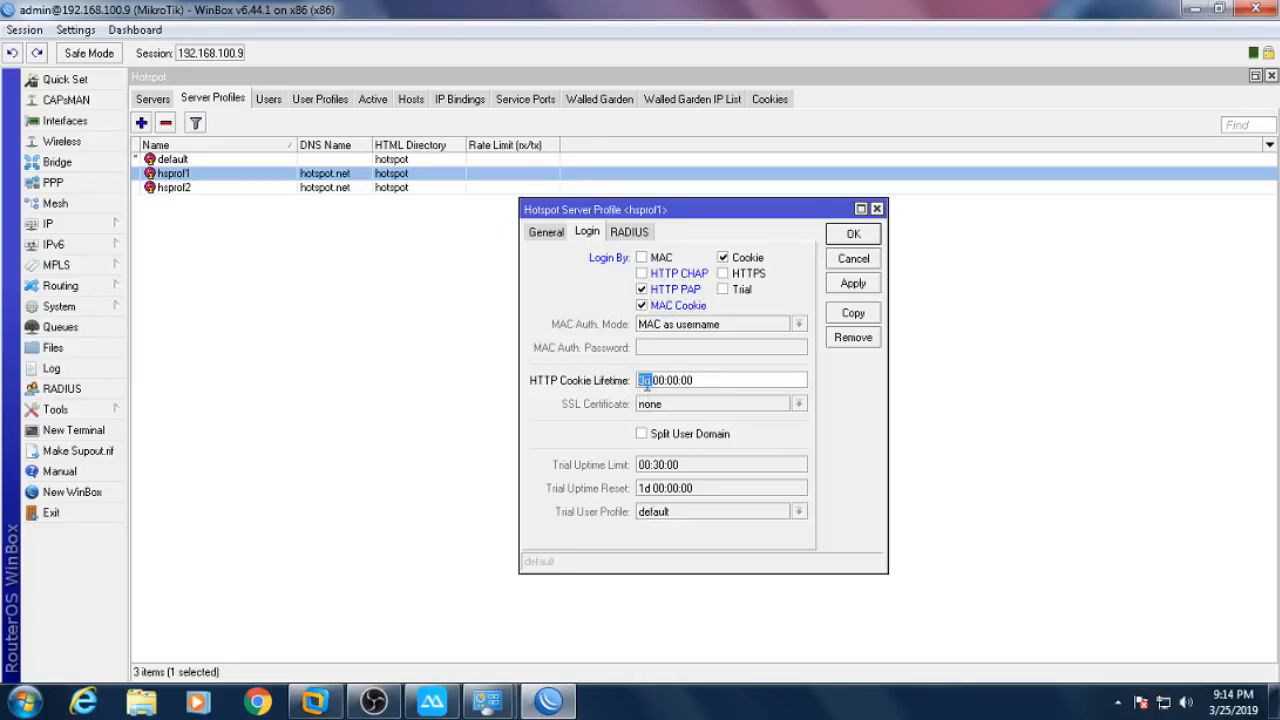
click(853, 234)
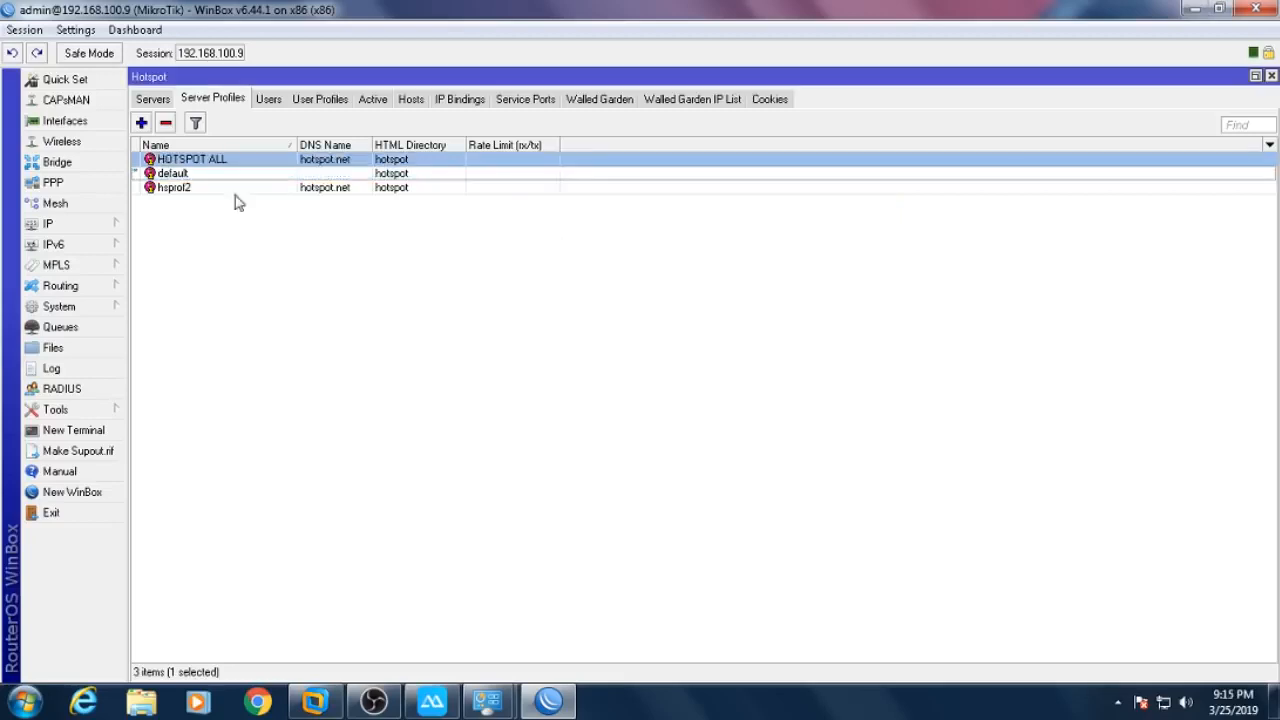
- Delete the hsprof2 profile
click(203, 187)
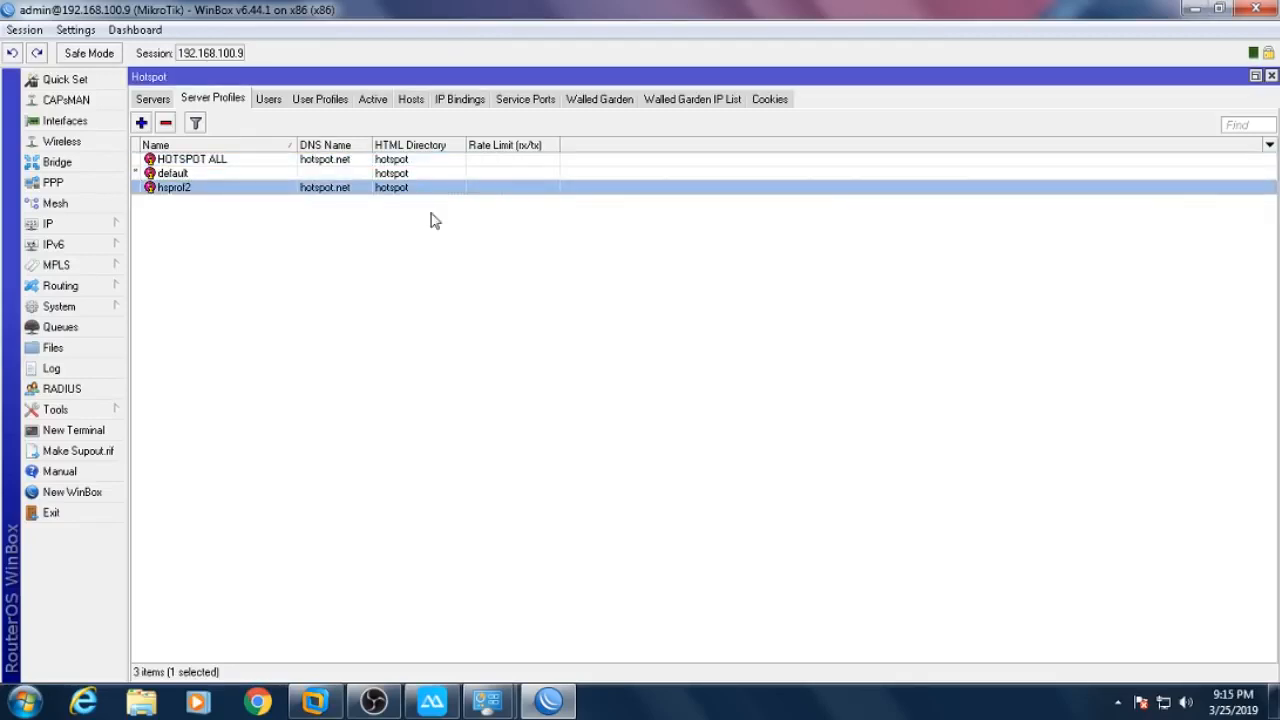
key(Delete)
click(163, 100)
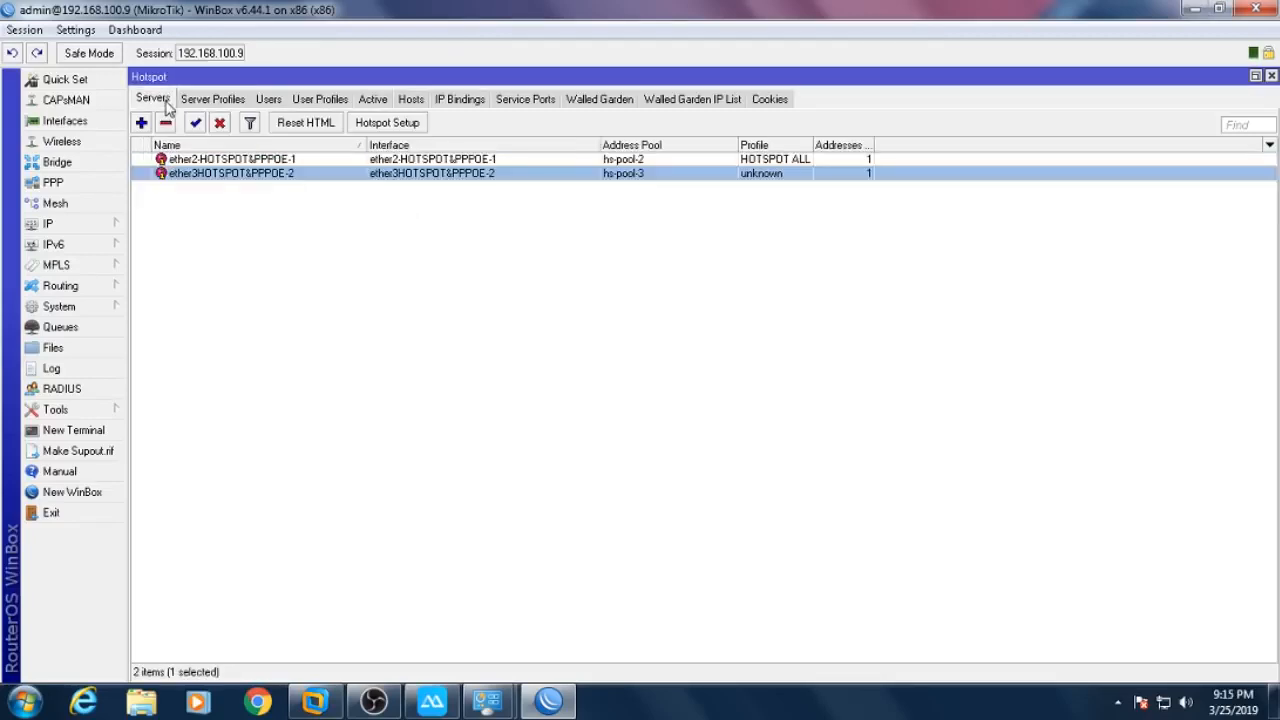
- Set both the ether2 and ether3 hotspot servers' profile to HOTSPOT ALL and widen the Profile column
double_click(528, 164)
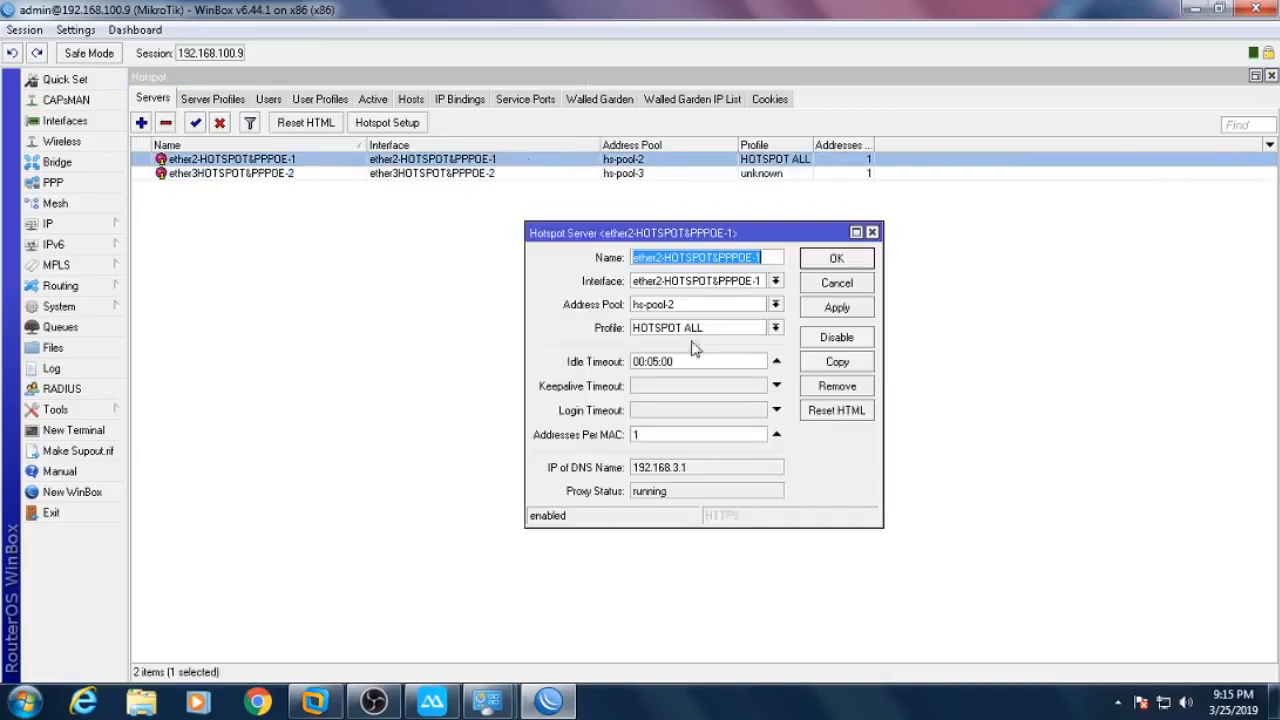
click(745, 329)
click(716, 345)
click(836, 258)
double_click(629, 174)
click(695, 328)
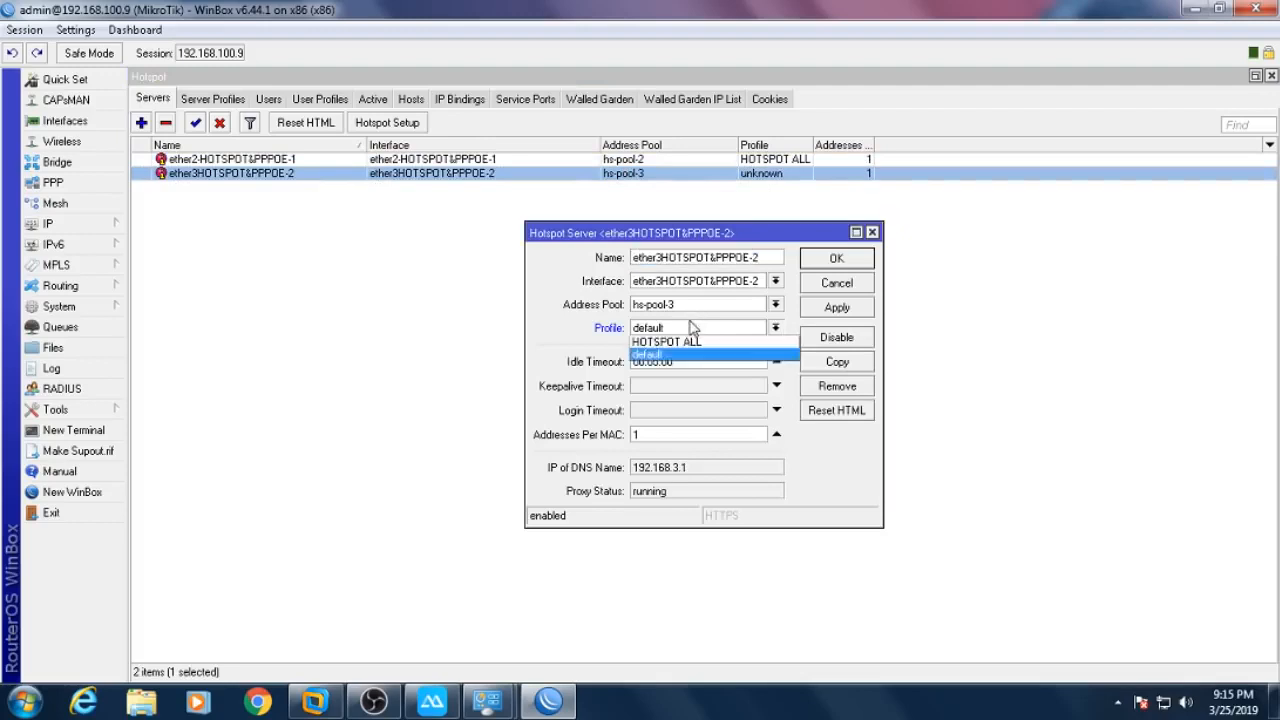
click(726, 338)
click(836, 258)
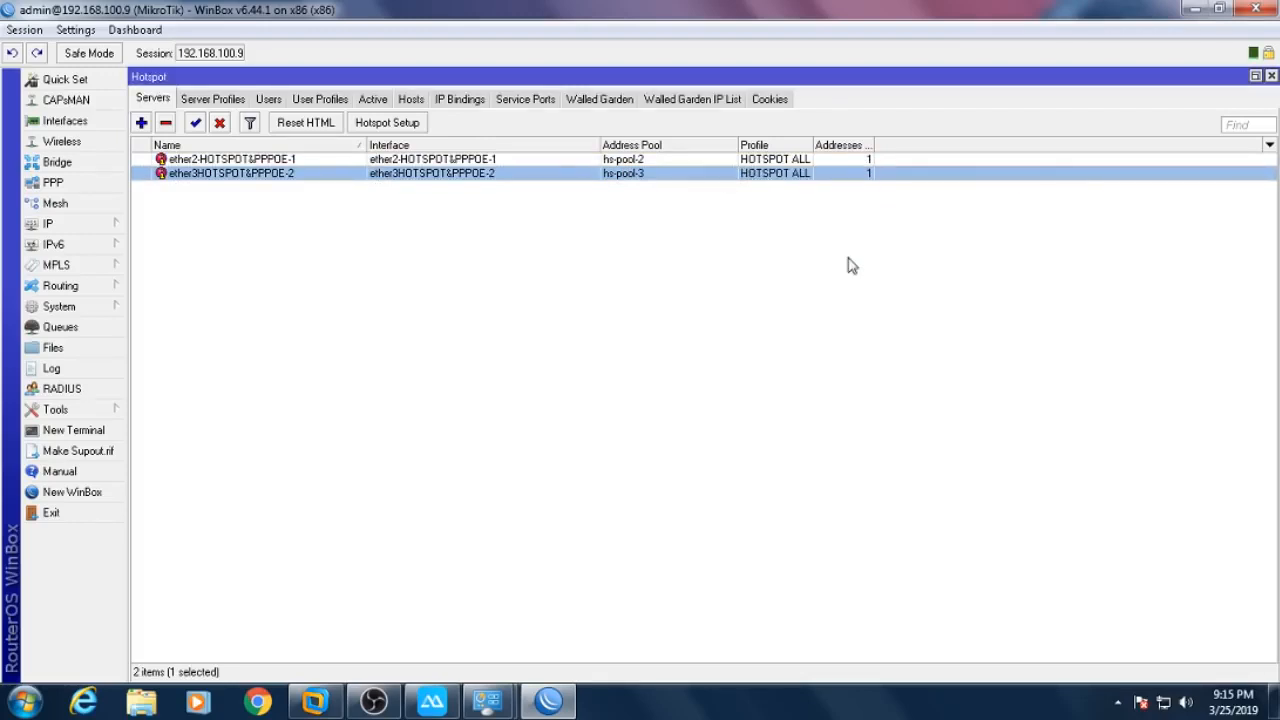
drag(813, 145, 895, 147)
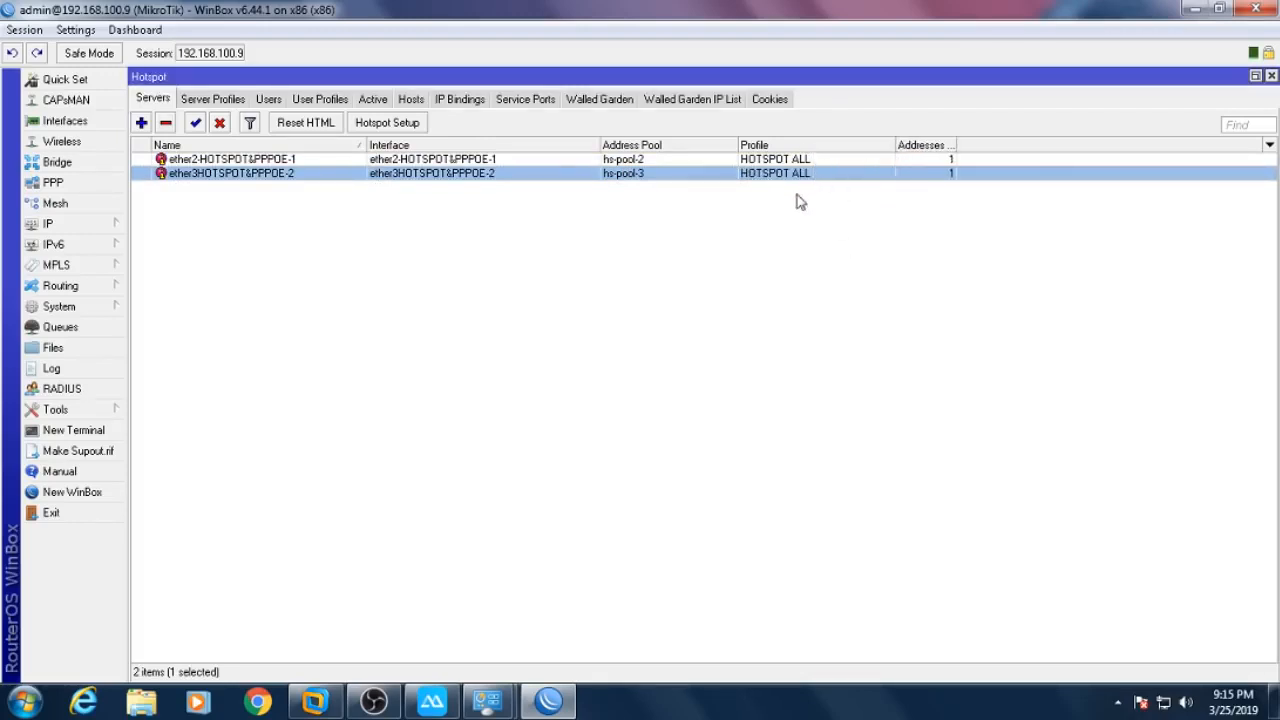
click(555, 160)
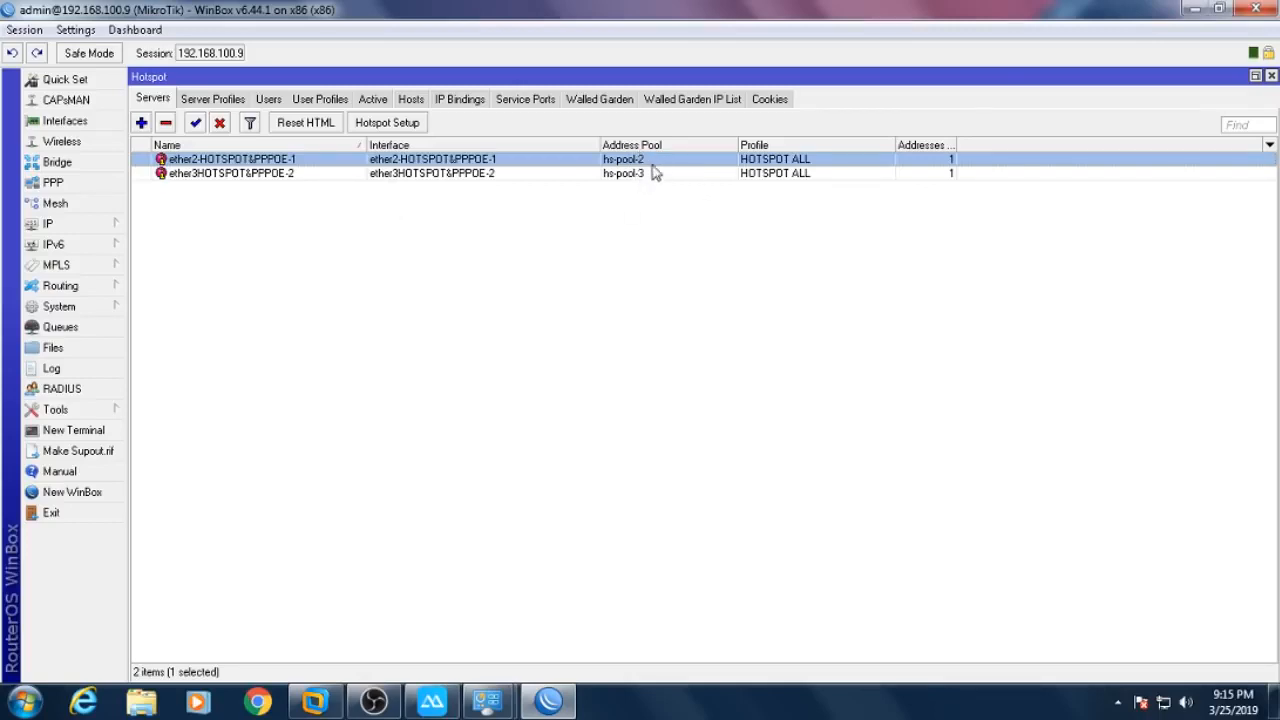
- Close the Hotspot window and open the IP Pool list beside the Interface List
click(1270, 77)
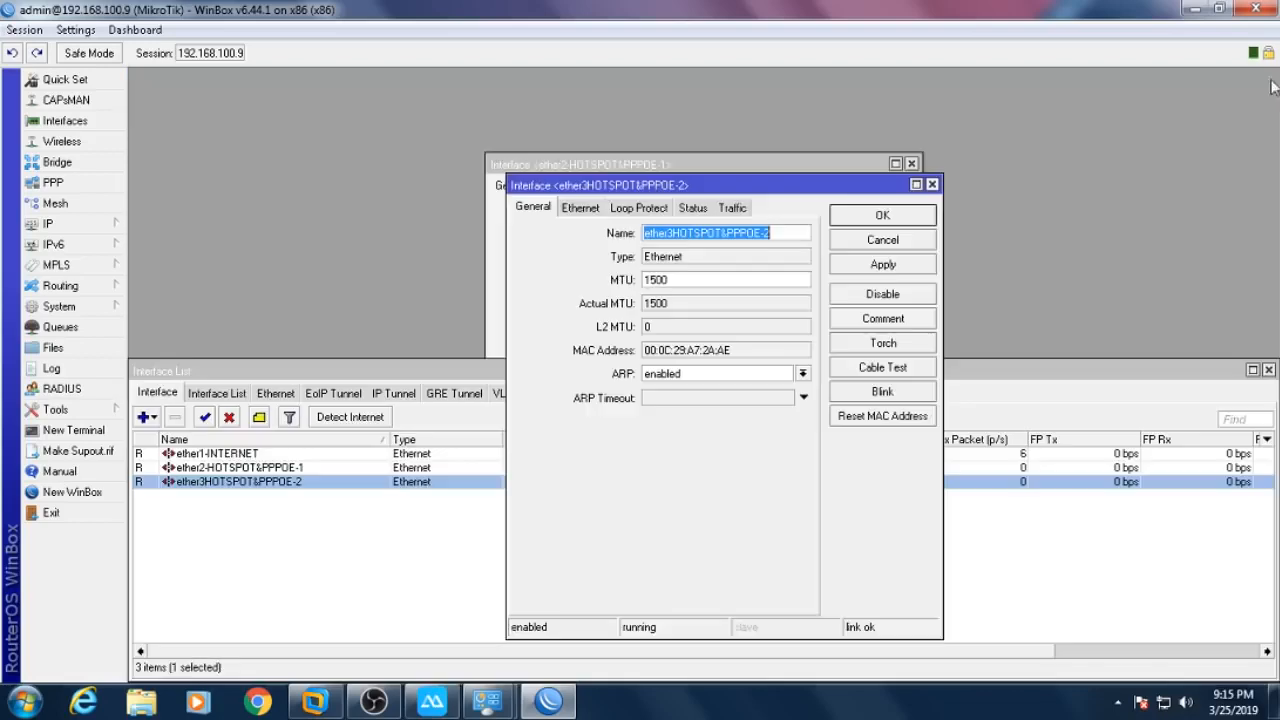
click(911, 163)
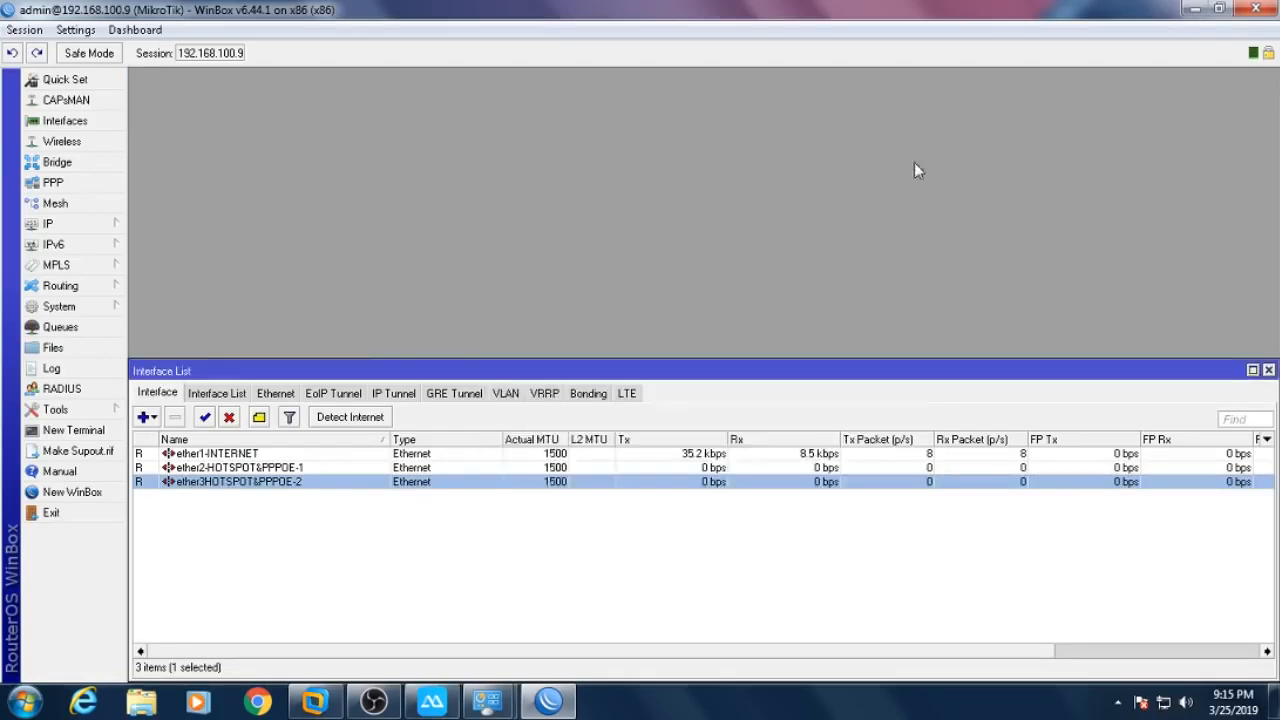
drag(770, 371, 1073, 326)
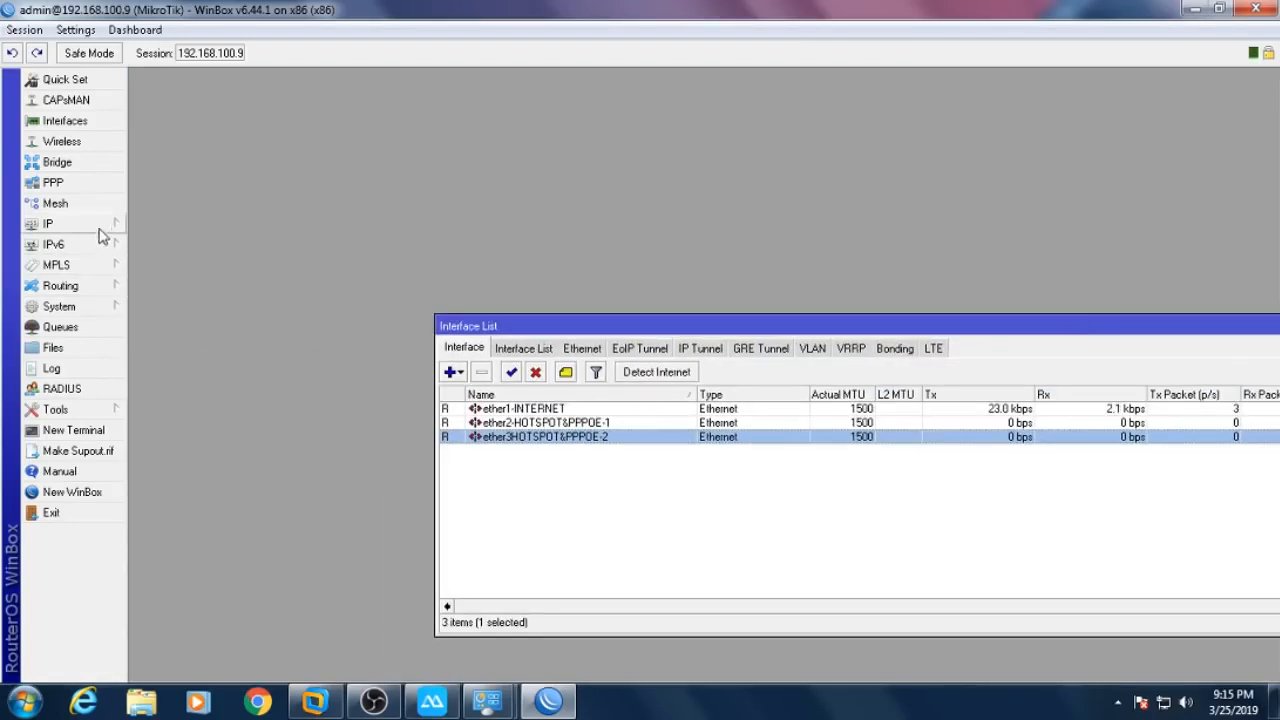
click(50, 224)
click(190, 465)
drag(1062, 330, 1078, 214)
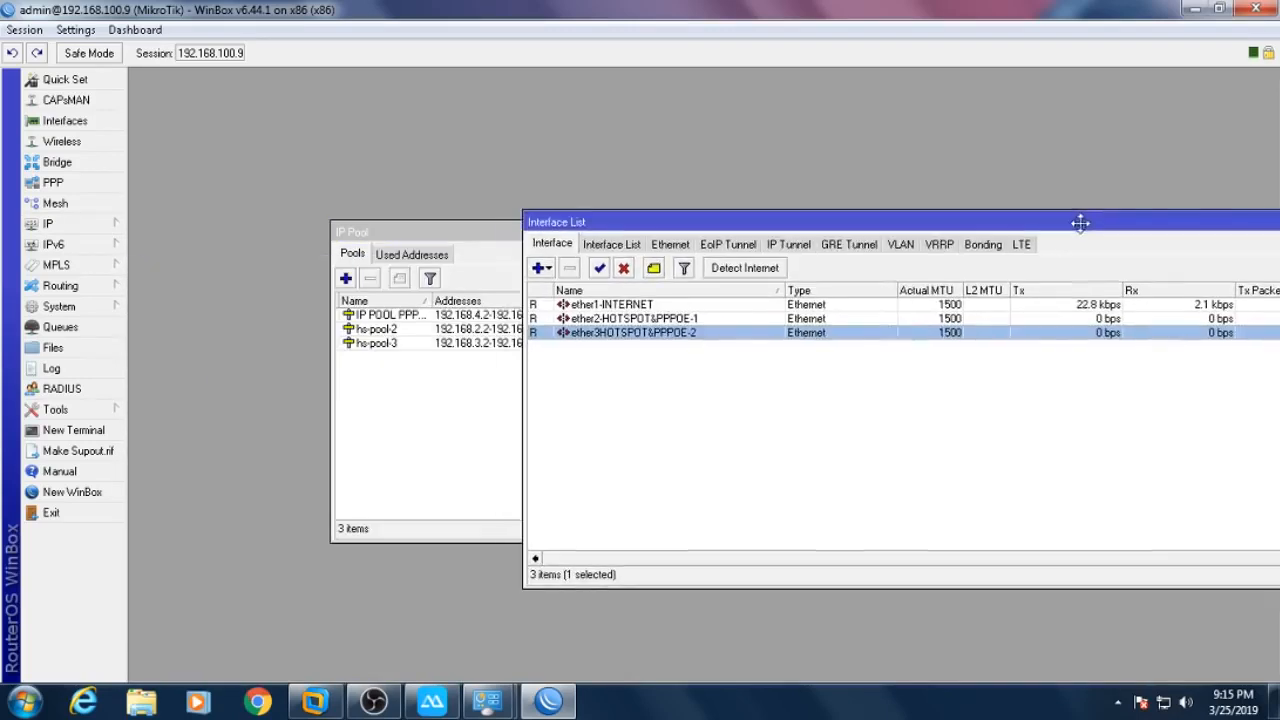
drag(700, 212, 943, 207)
drag(618, 231, 506, 274)
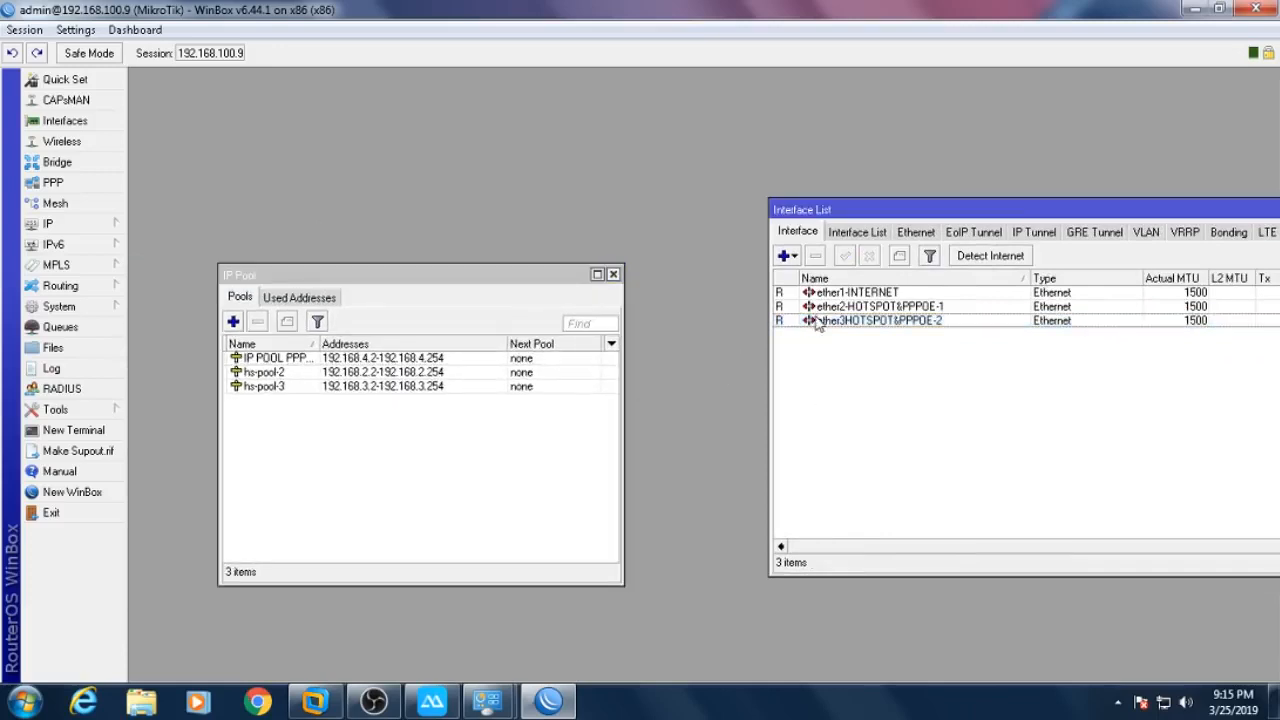
- Rename pool hs-pool-2 to the ether2 interface name, ether2-HOTSPOT&PPPOE-1
double_click(866, 308)
right_click(674, 214)
click(714, 258)
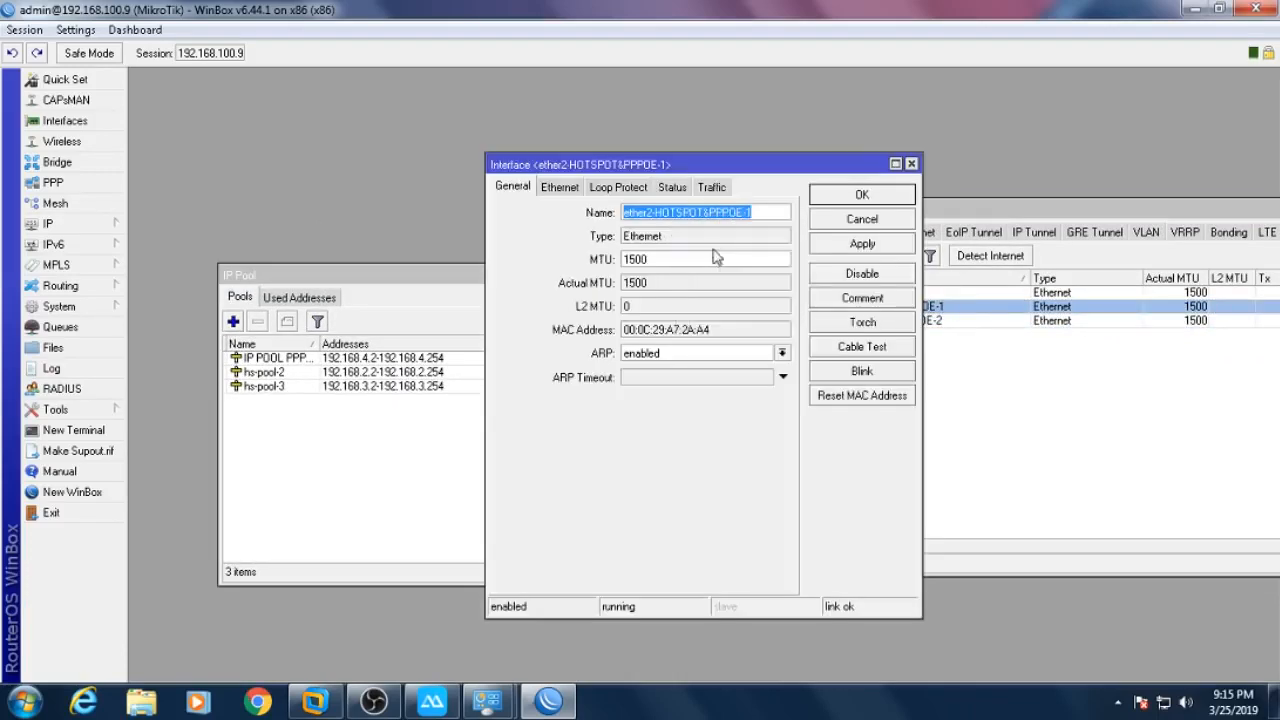
click(836, 221)
double_click(364, 378)
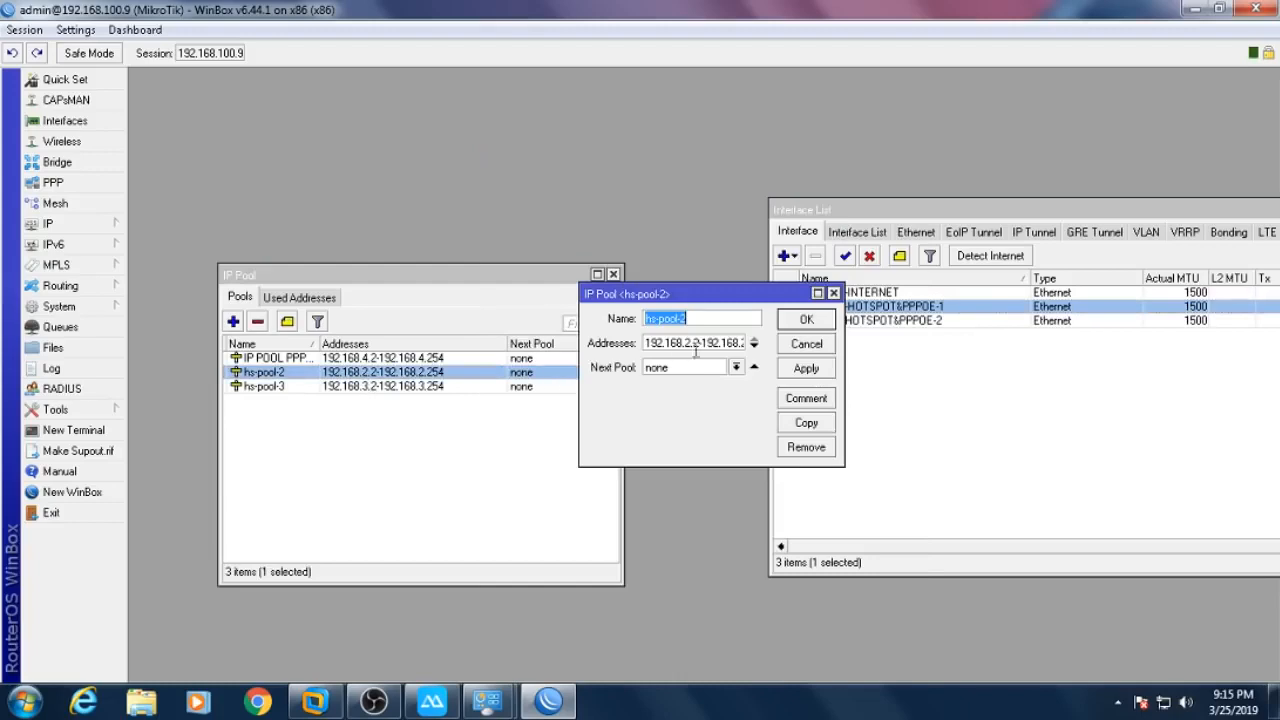
right_click(720, 320)
click(752, 370)
click(805, 320)
- Rename pool hs-pool-3 to the ether3 interface name, ether3HOTSPOT&PPPOE-2, and widen the Name column
double_click(880, 320)
right_click(735, 214)
click(778, 251)
click(857, 218)
double_click(428, 387)
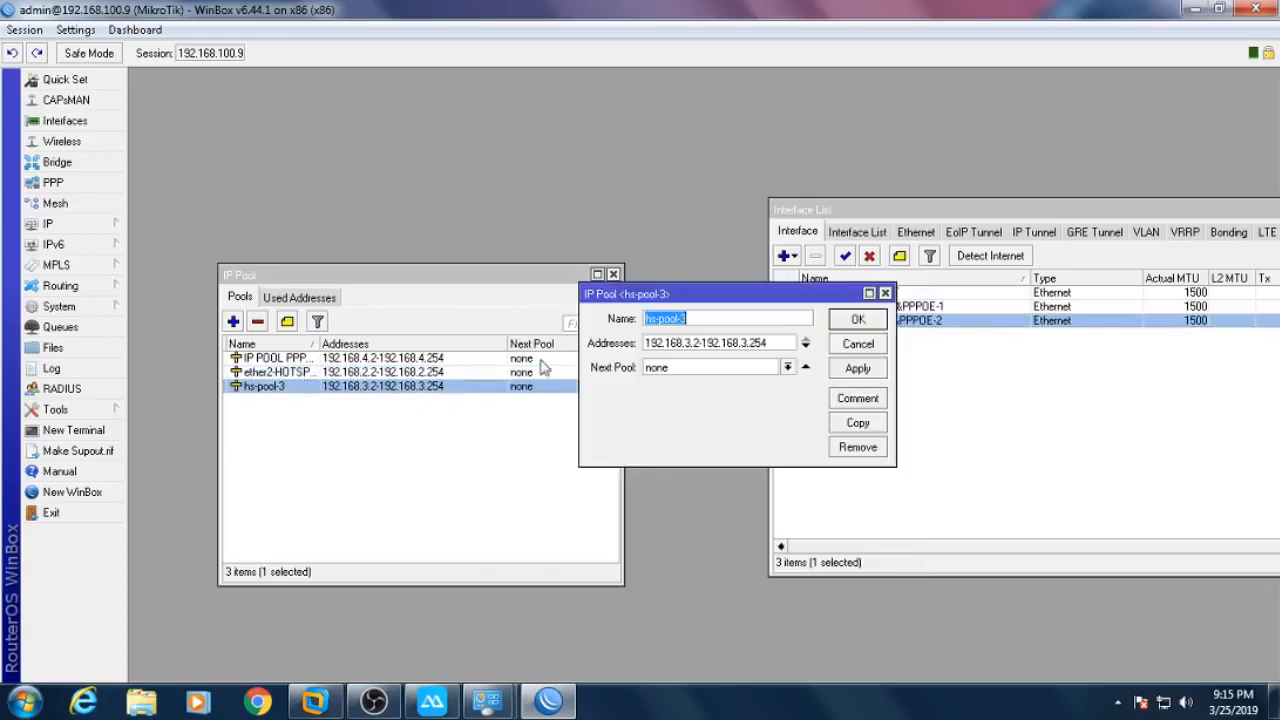
right_click(692, 320)
click(730, 376)
click(844, 324)
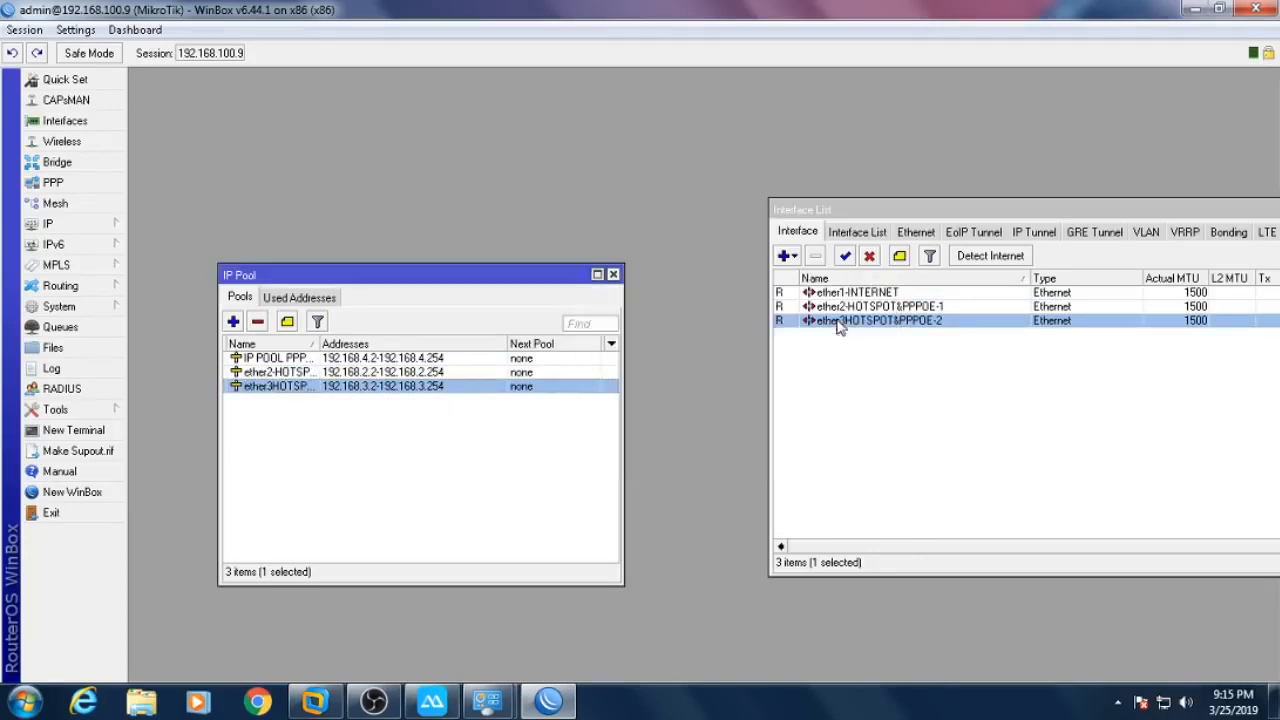
drag(319, 343, 421, 343)
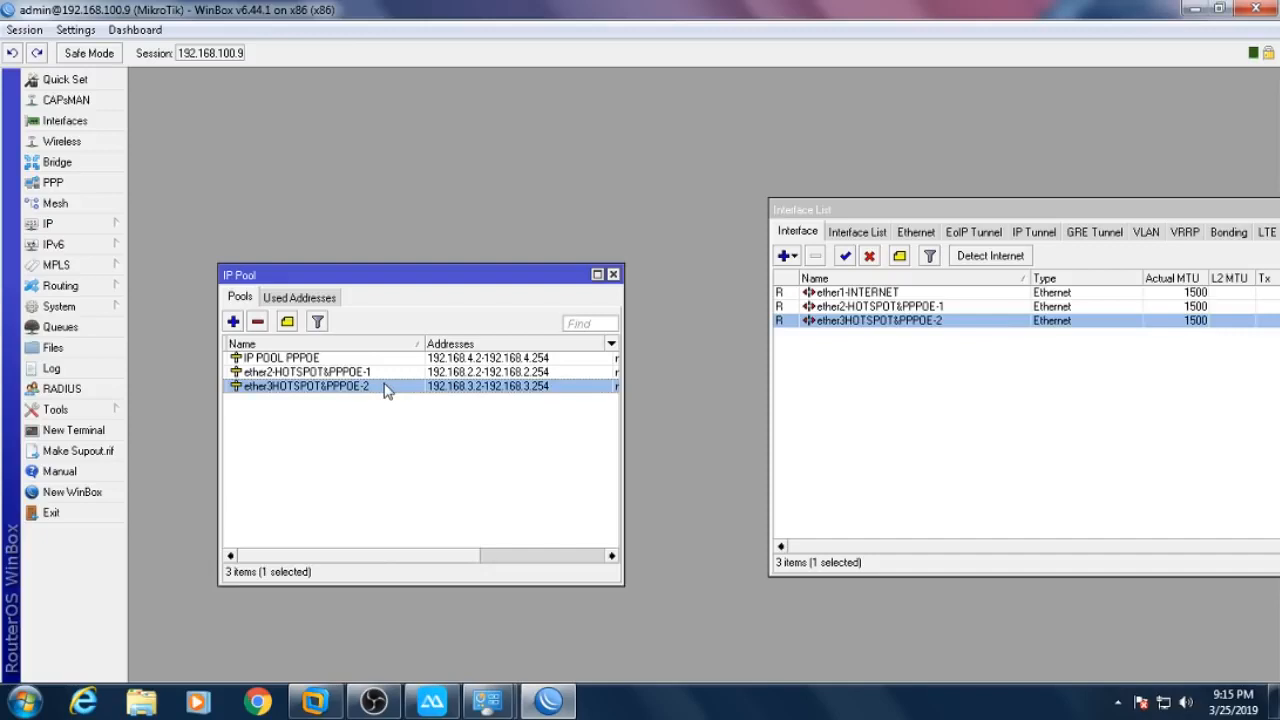
- Make the ether3 pool's name ether3-HOTSPOT&PPPOE-2 by inserting a hyphen after 'ether3'
click(294, 398)
double_click(295, 390)
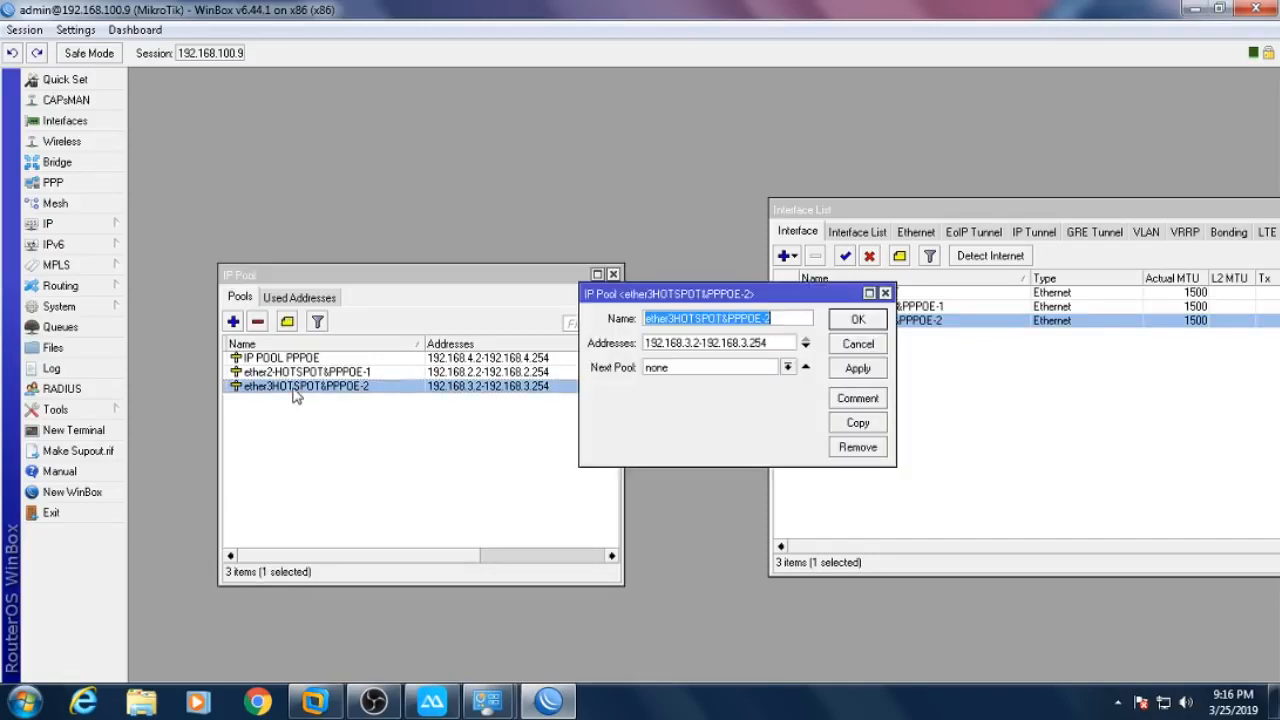
click(672, 318)
text(-)
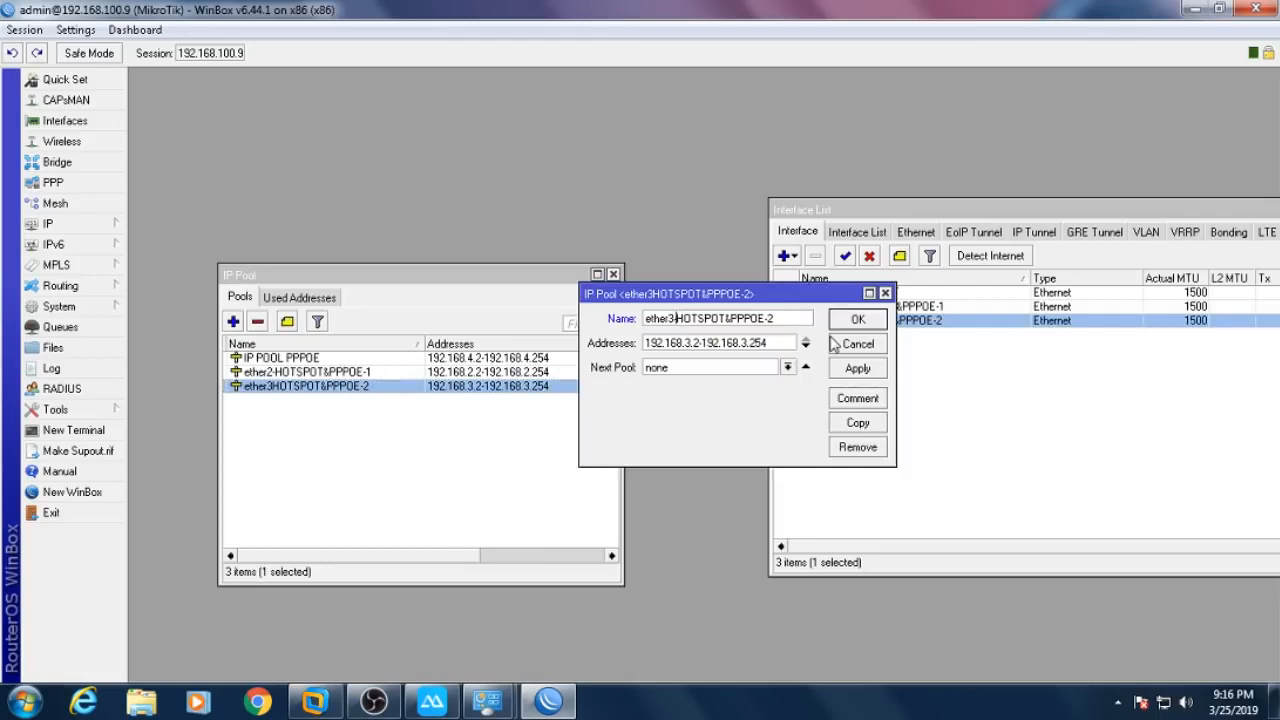
key(Return)
- In IP > Hotspot, rename the ether3 server to ether-3HOTSPOT&PPPOE-2
click(104, 226)
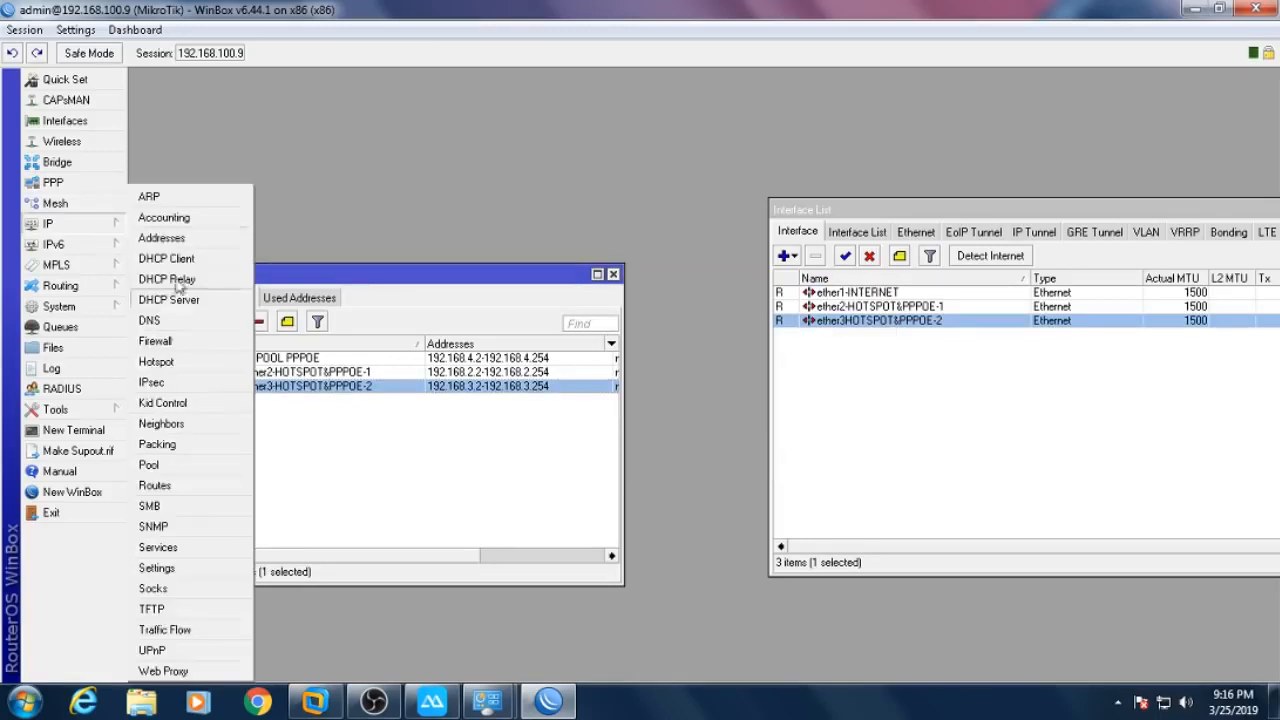
click(170, 362)
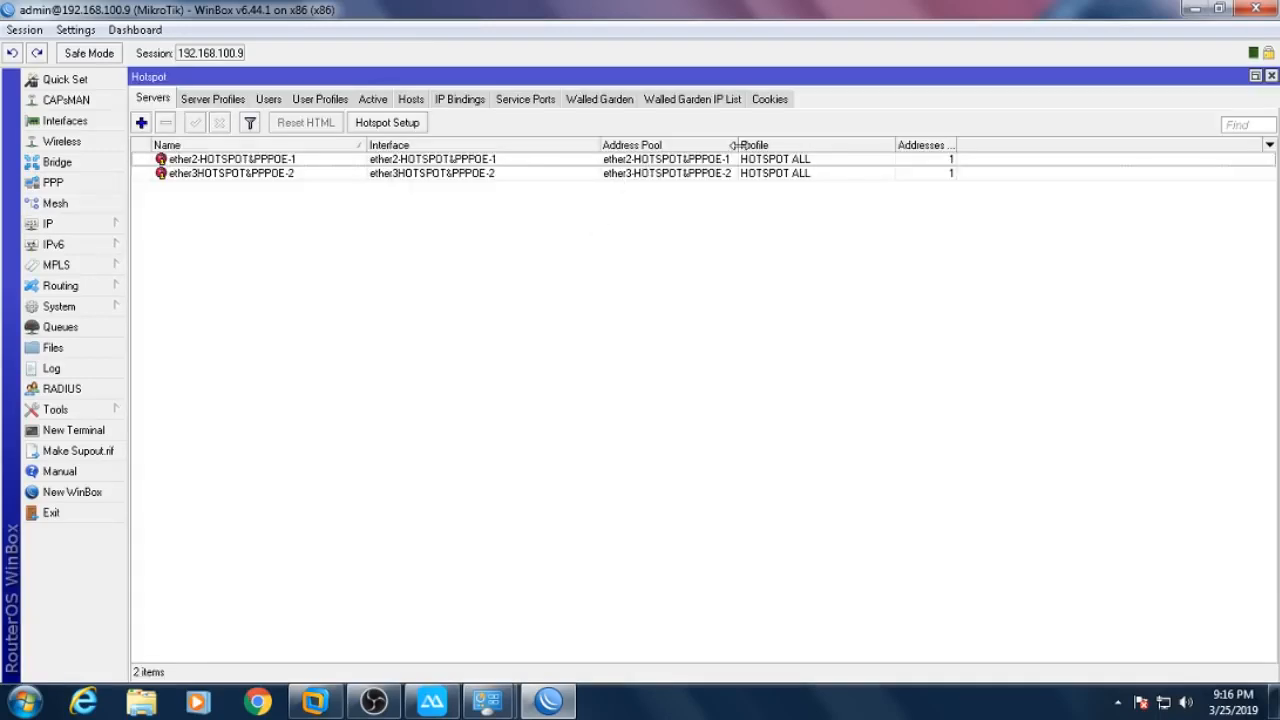
click(680, 175)
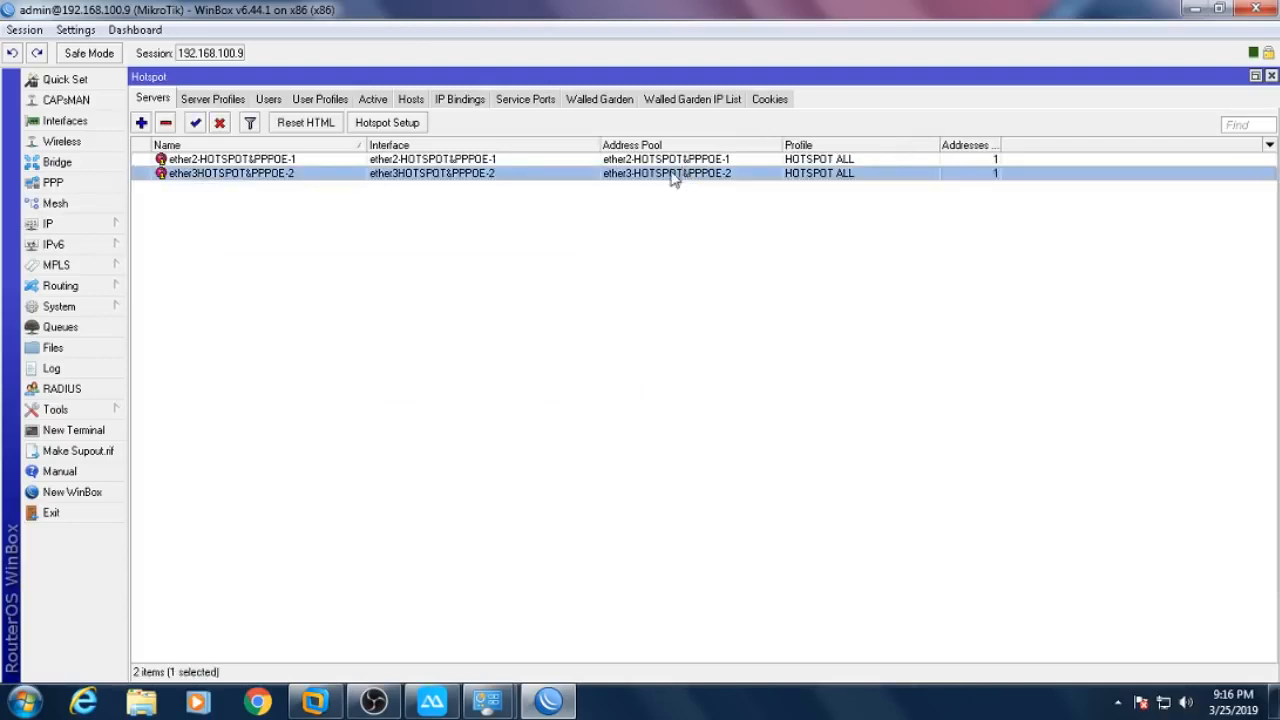
double_click(285, 175)
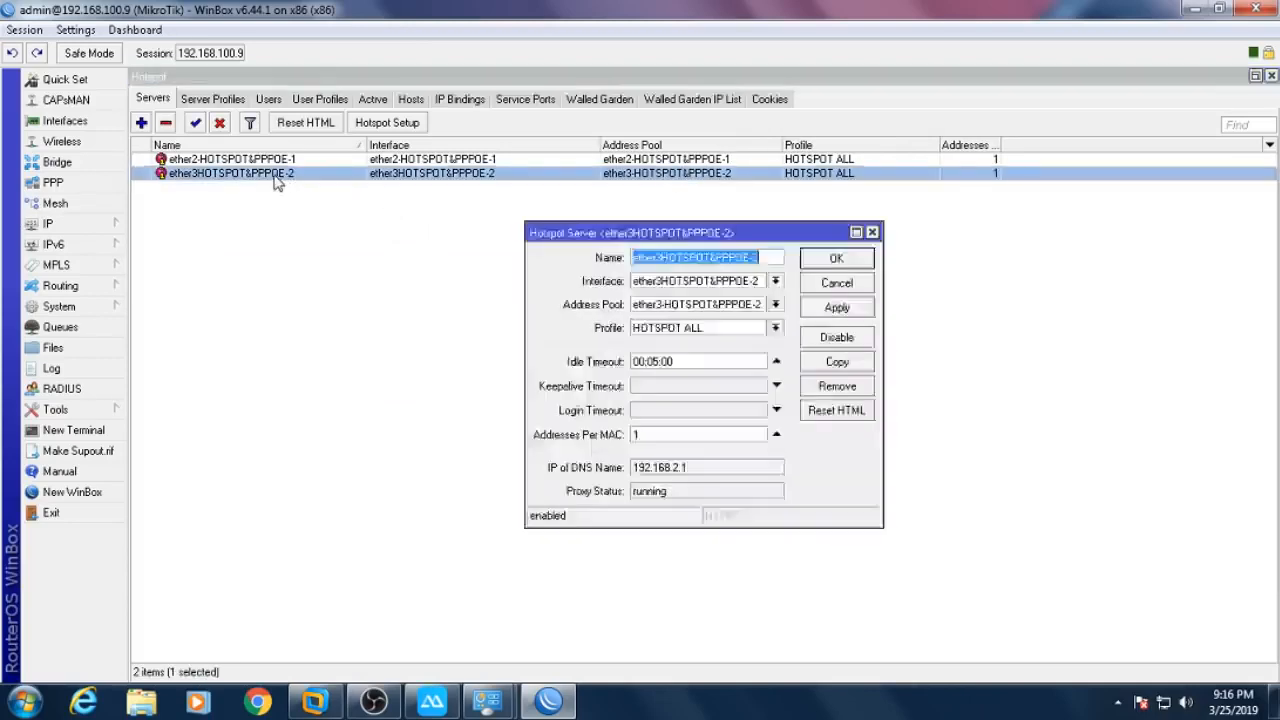
click(657, 257)
text(-)
key(Return)
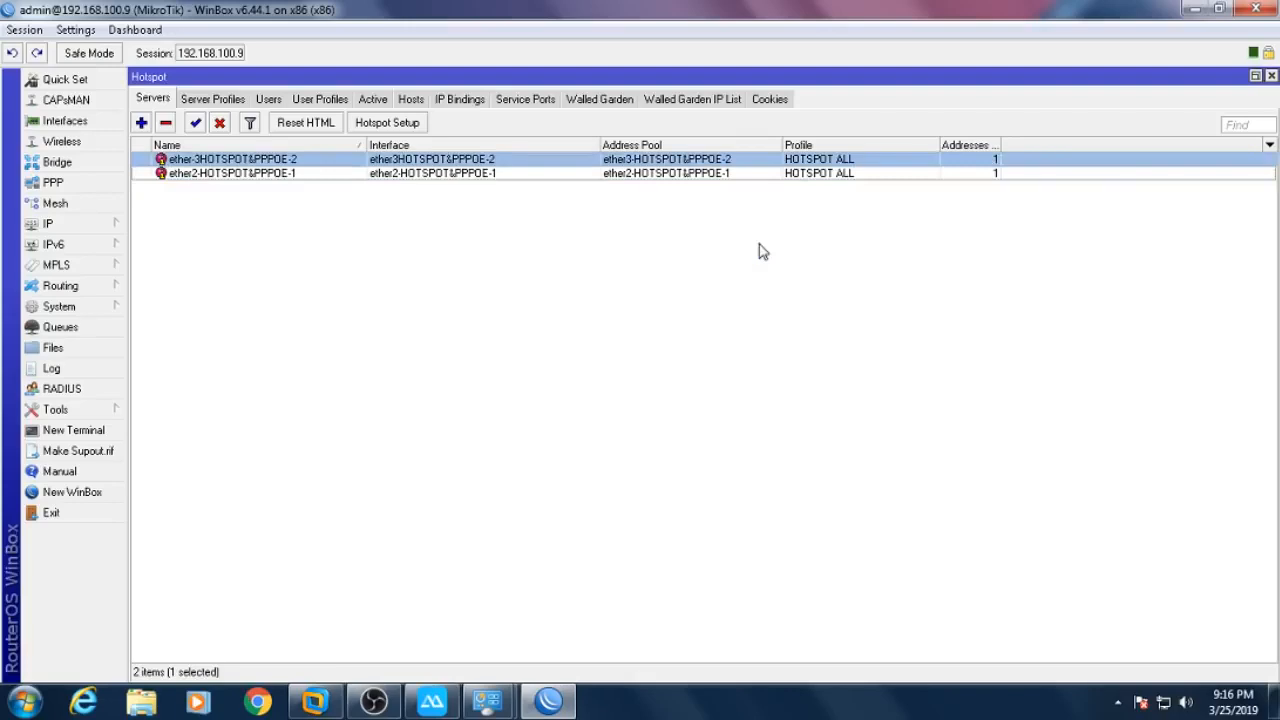
click(400, 220)
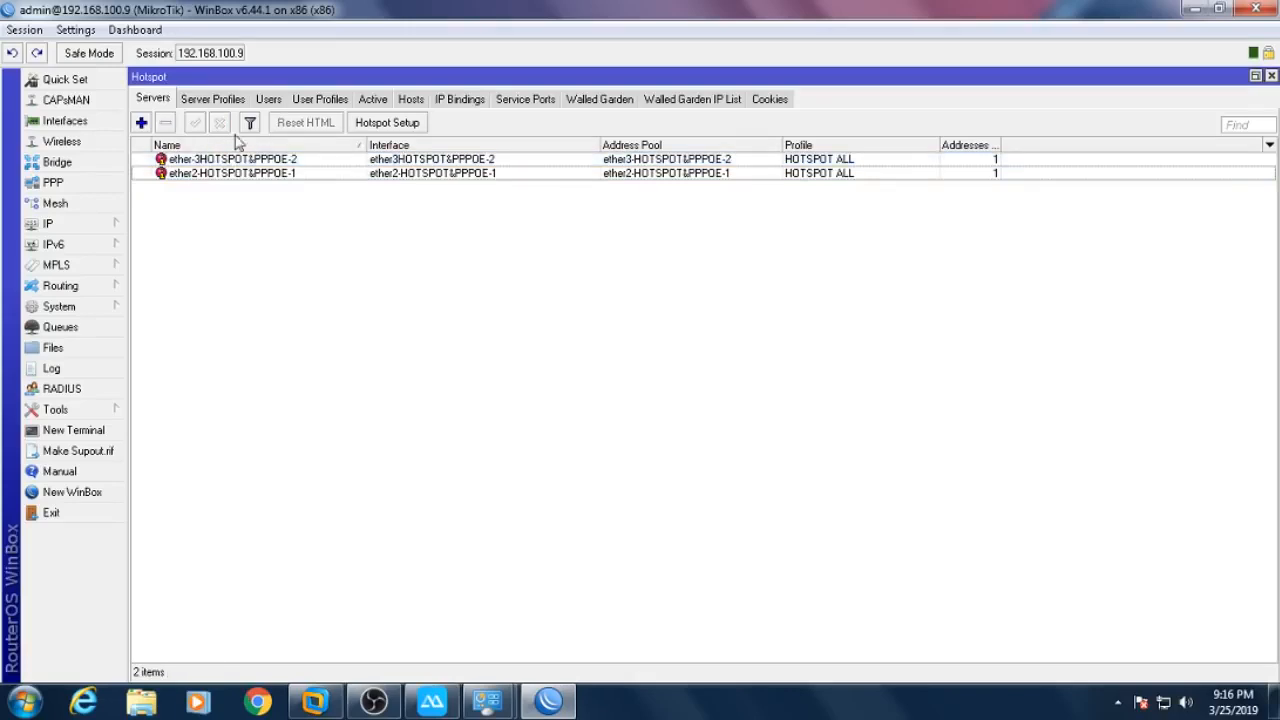
- Rename the ether2 server to ether-2-HOTSPOT&PPPOE-1
double_click(225, 162)
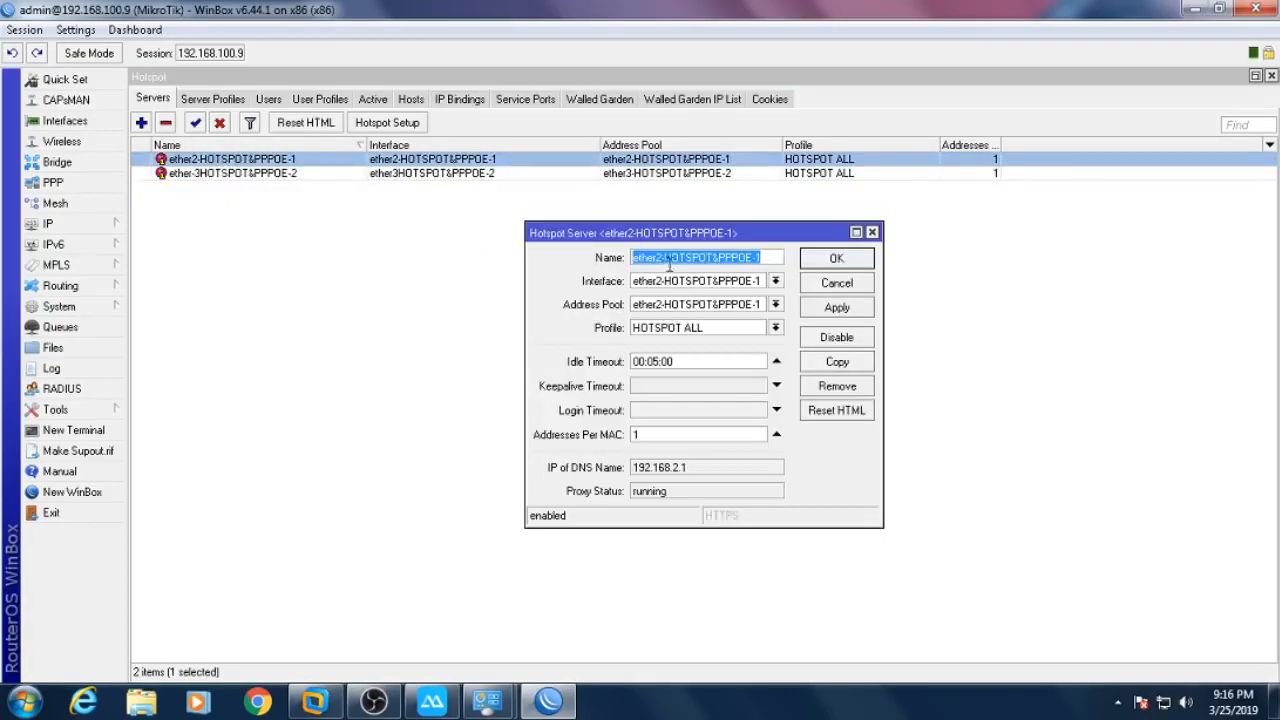
click(657, 257)
text(-)
key(Return)
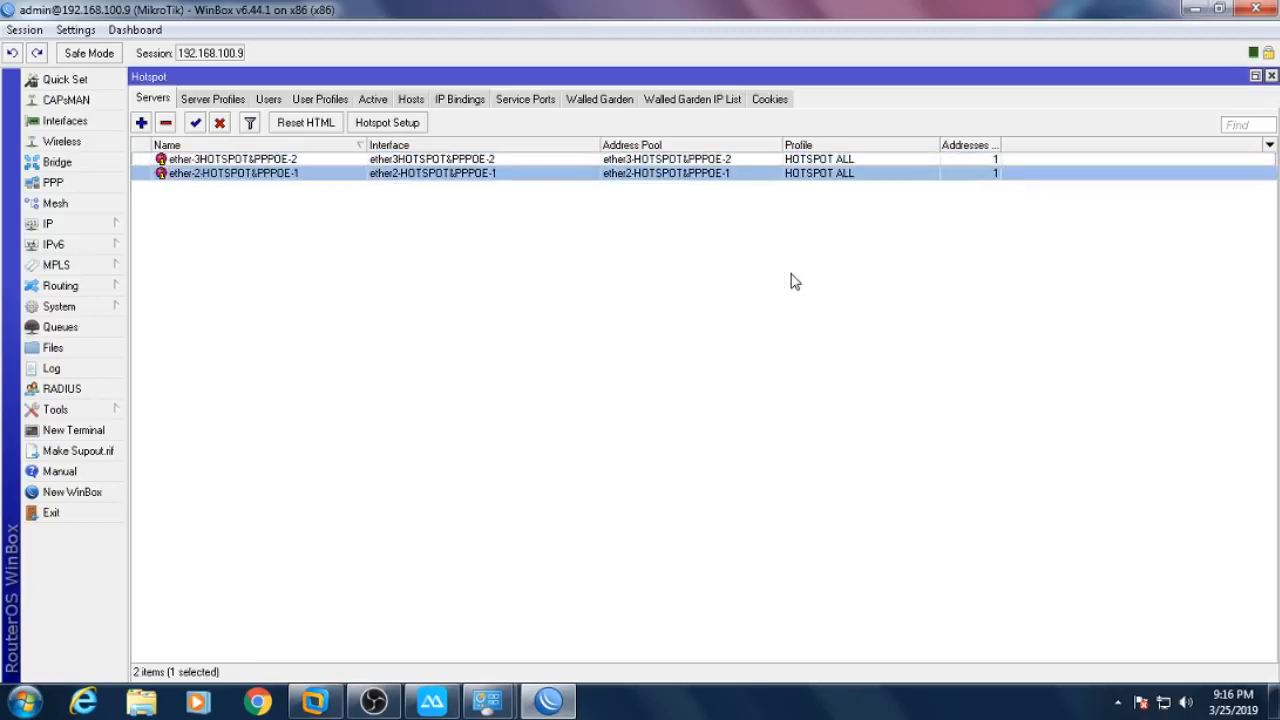
click(528, 287)
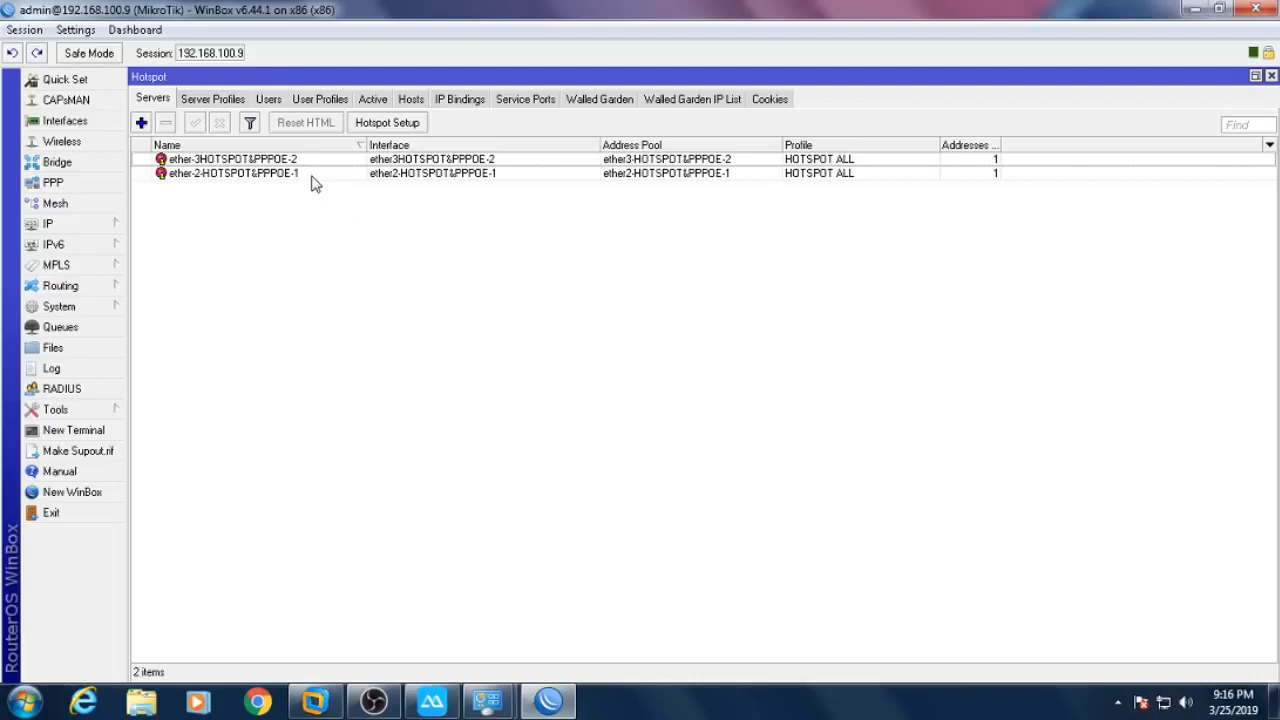
- Close the Hotspot, IP Pool and Interface List windows, then reopen and close Interfaces
click(1272, 77)
click(618, 272)
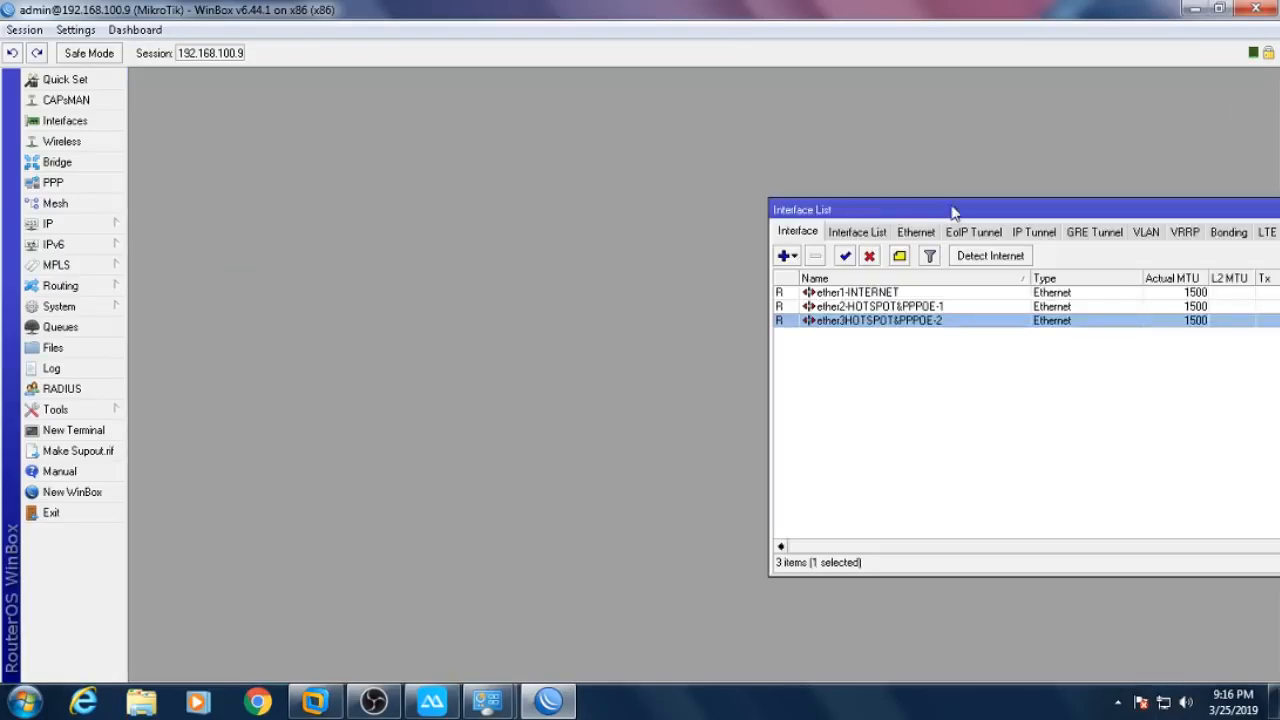
drag(952, 209, 532, 206)
drag(1190, 215, 875, 235)
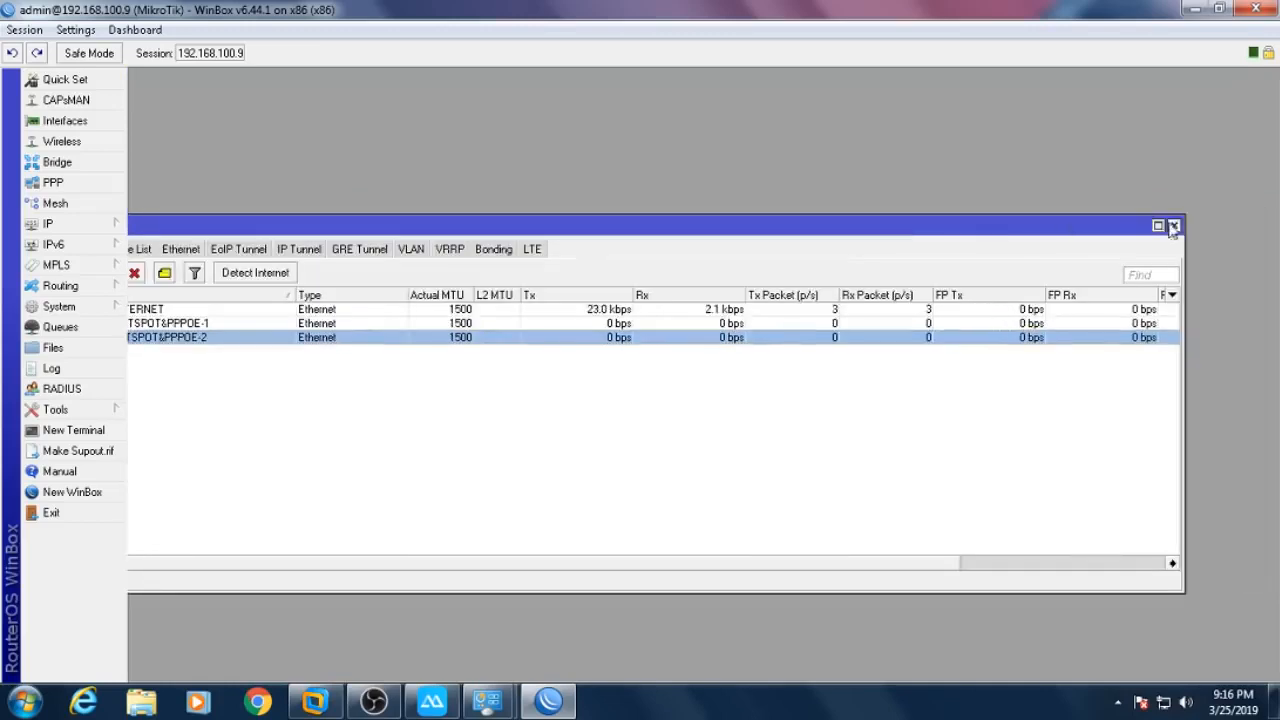
click(1174, 226)
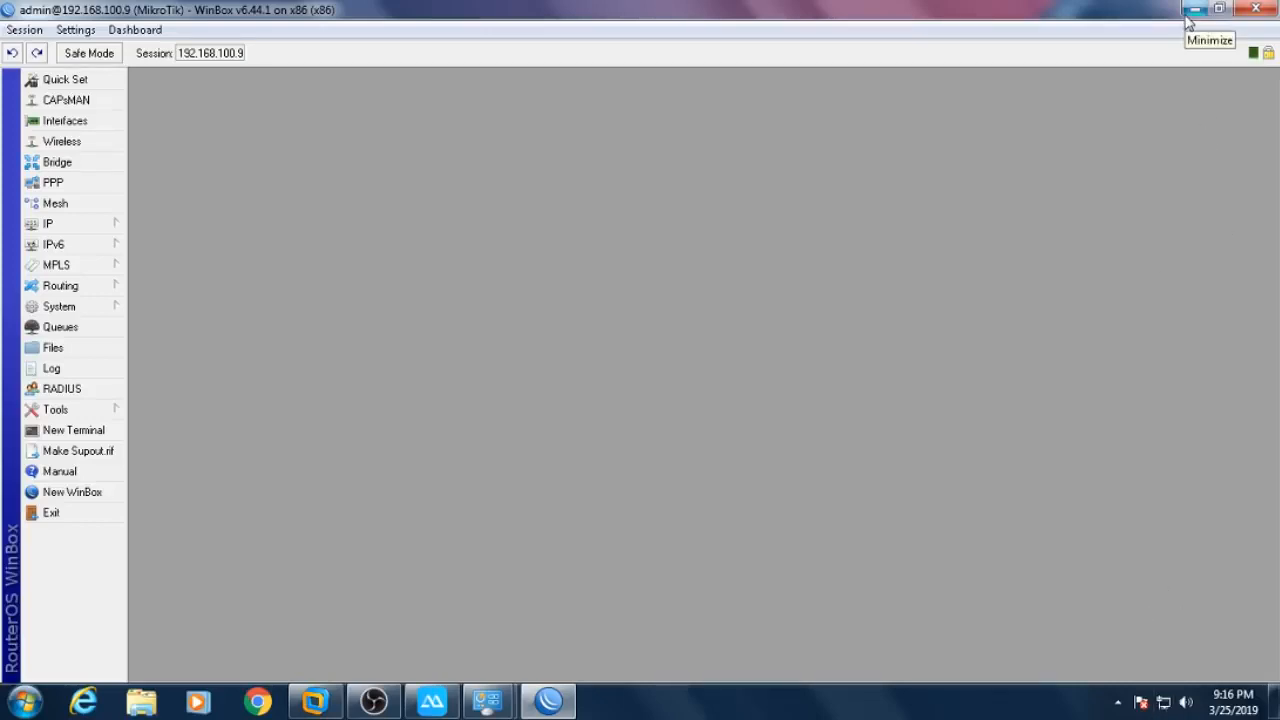
click(103, 122)
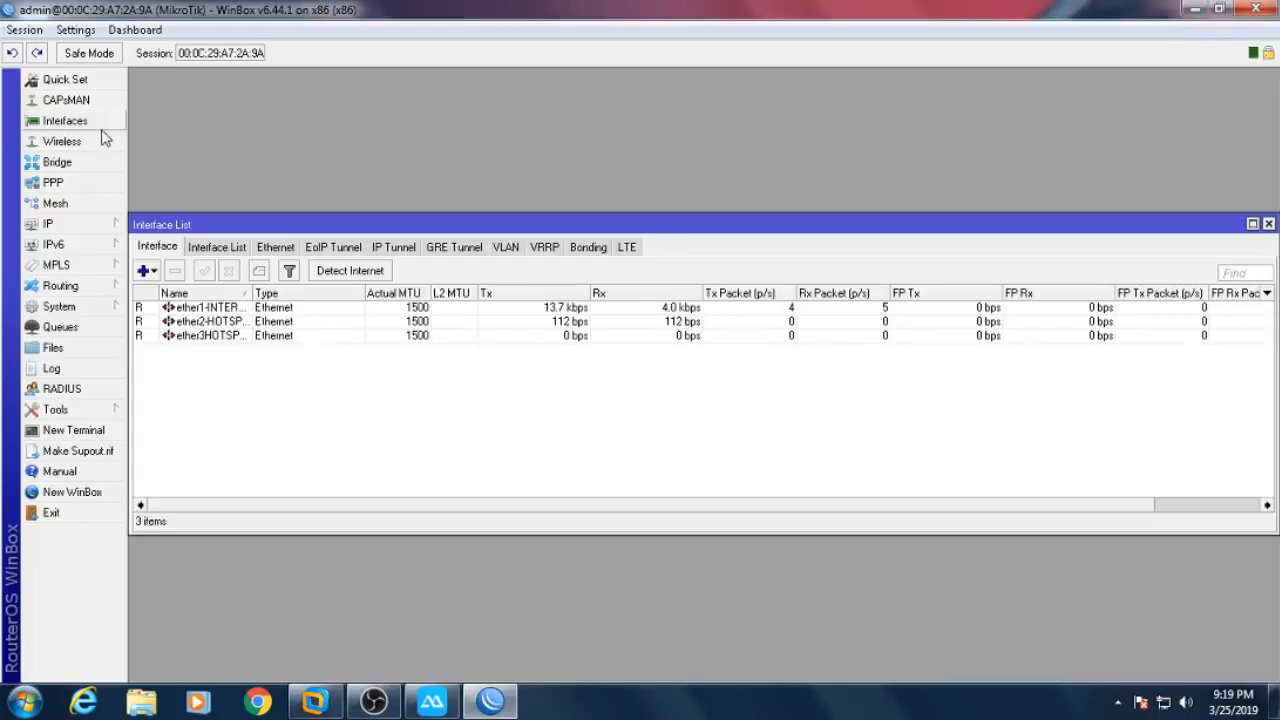
click(1268, 224)
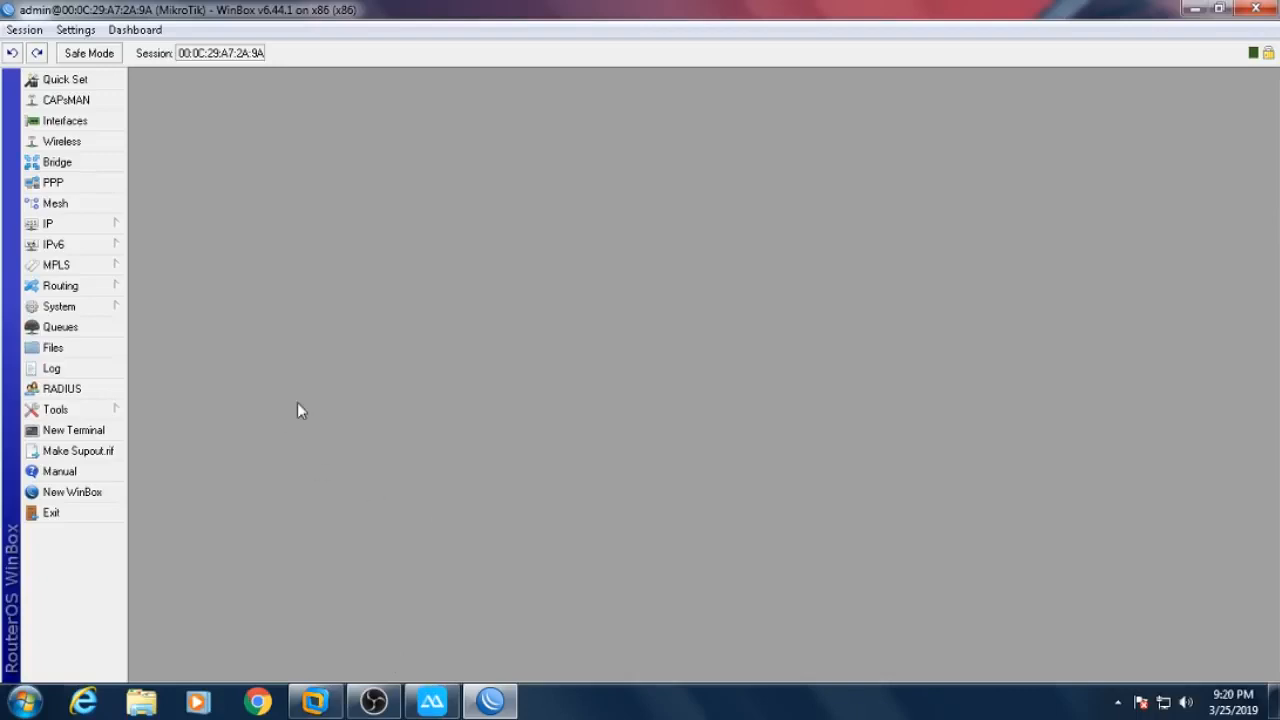
- Minimize WinBox and open SCRIP PART2 MODIF.xlsx from the scrip part2 modif folder
click(1194, 10)
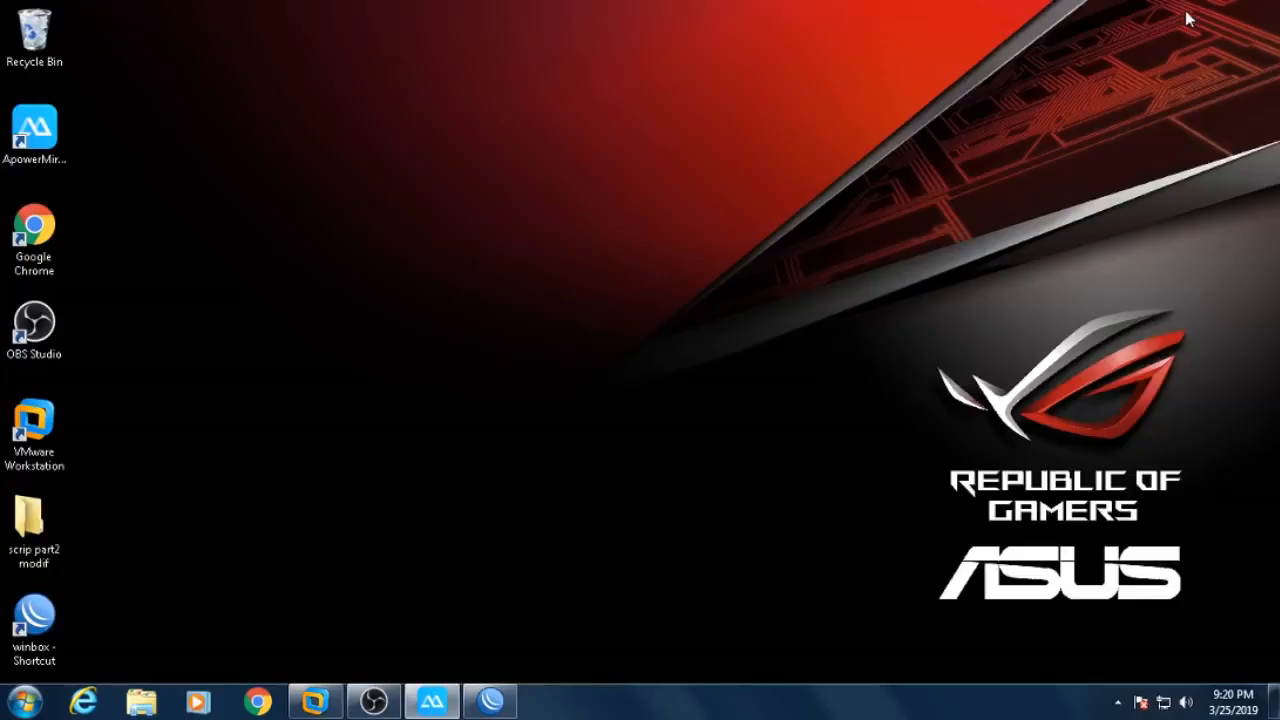
double_click(20, 533)
double_click(263, 125)
click(262, 124)
double_click(262, 124)
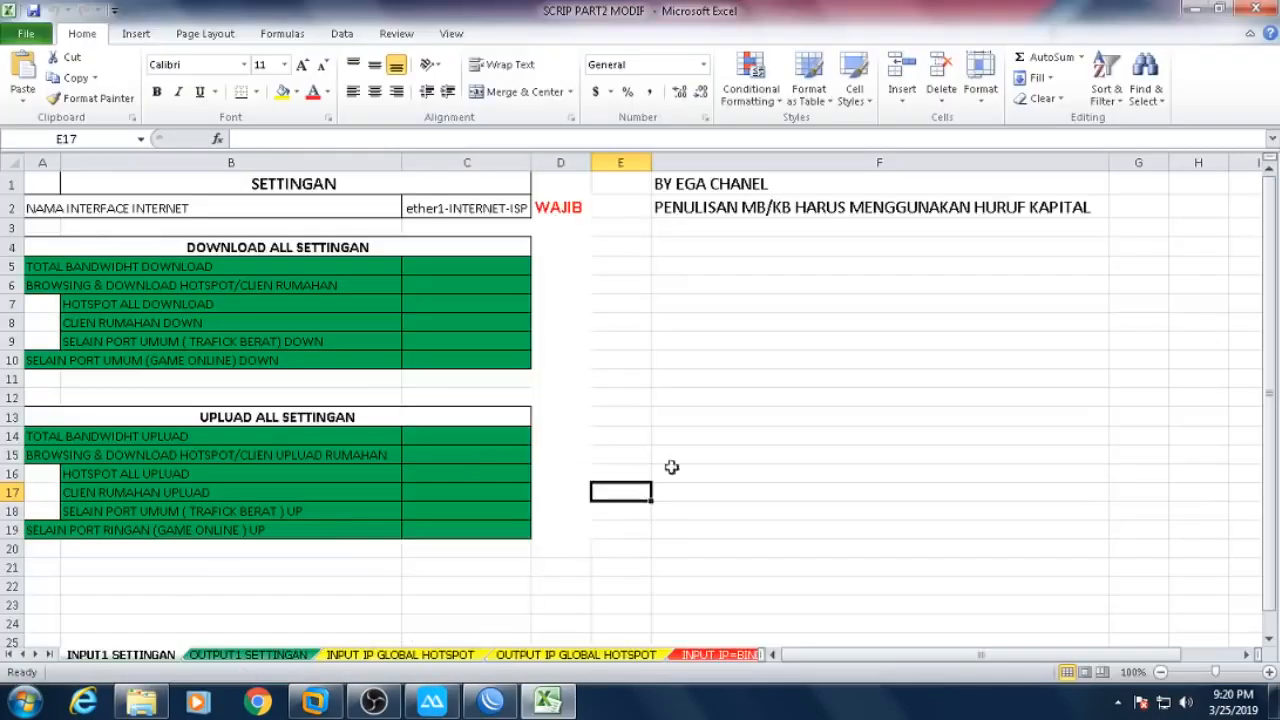
- Select cells F11 and C2 holding the interface name, then bring up WinBox's Interface List
click(736, 382)
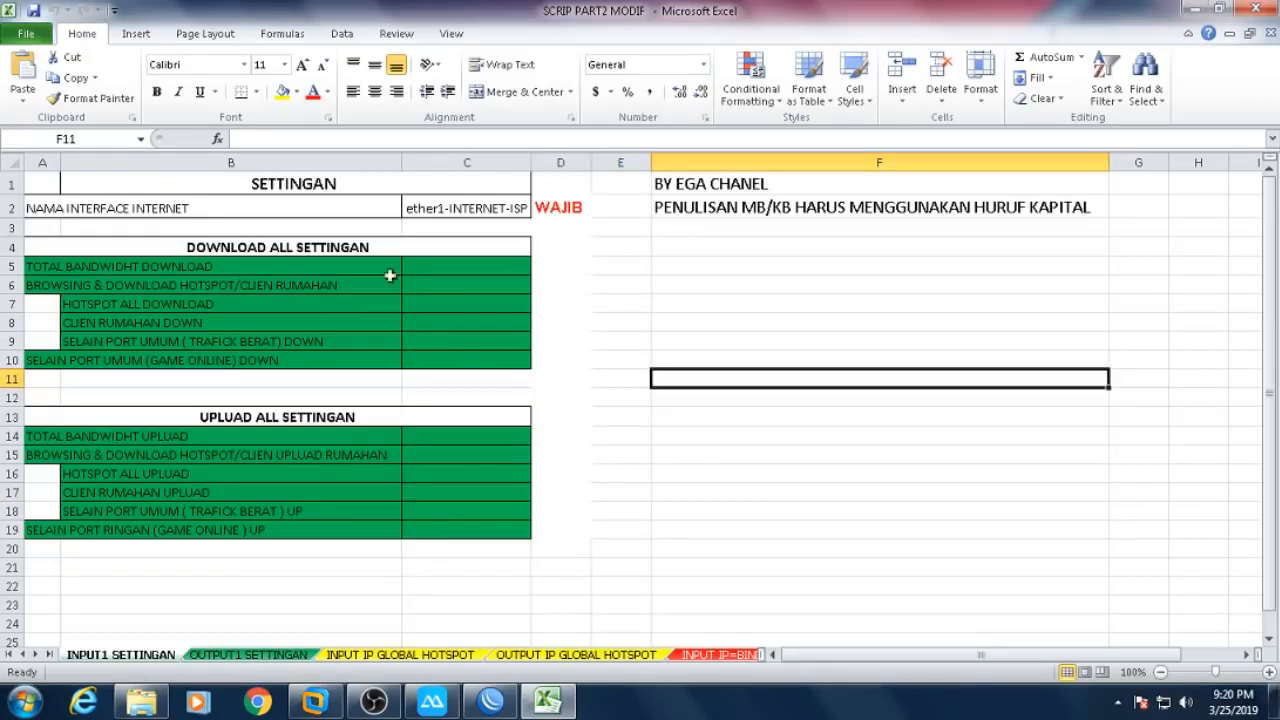
click(112, 210)
click(459, 207)
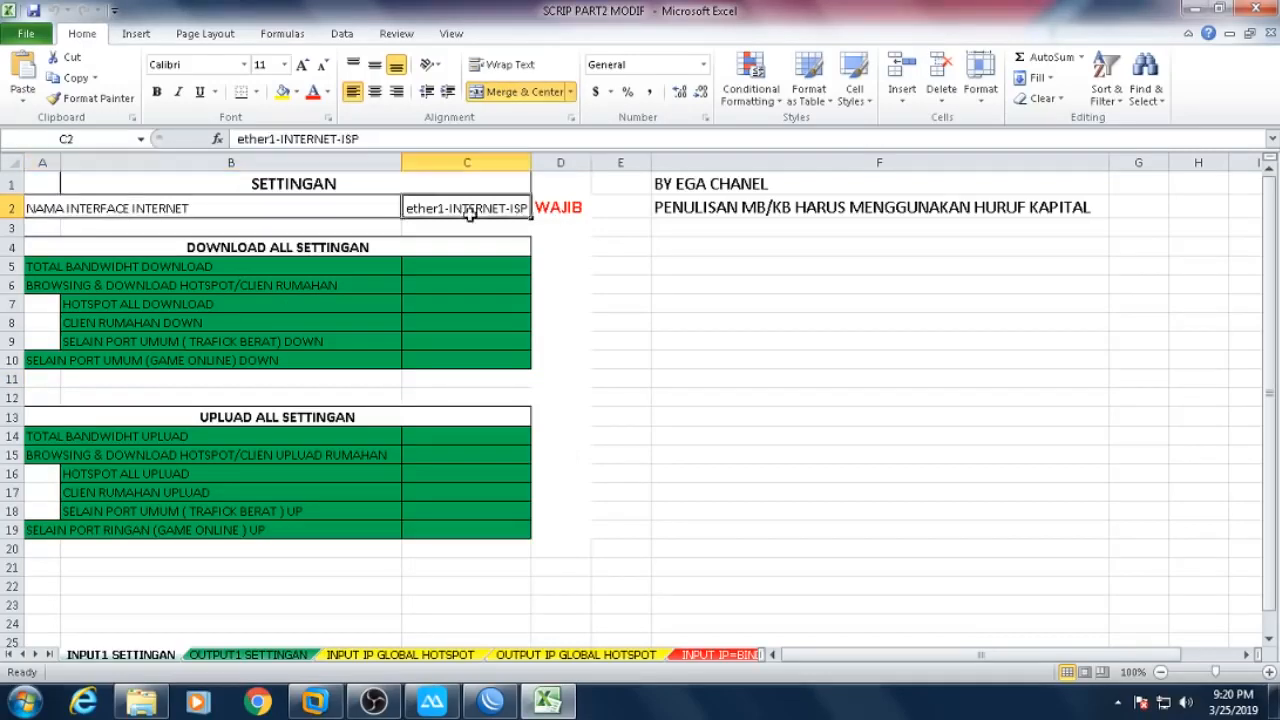
click(488, 699)
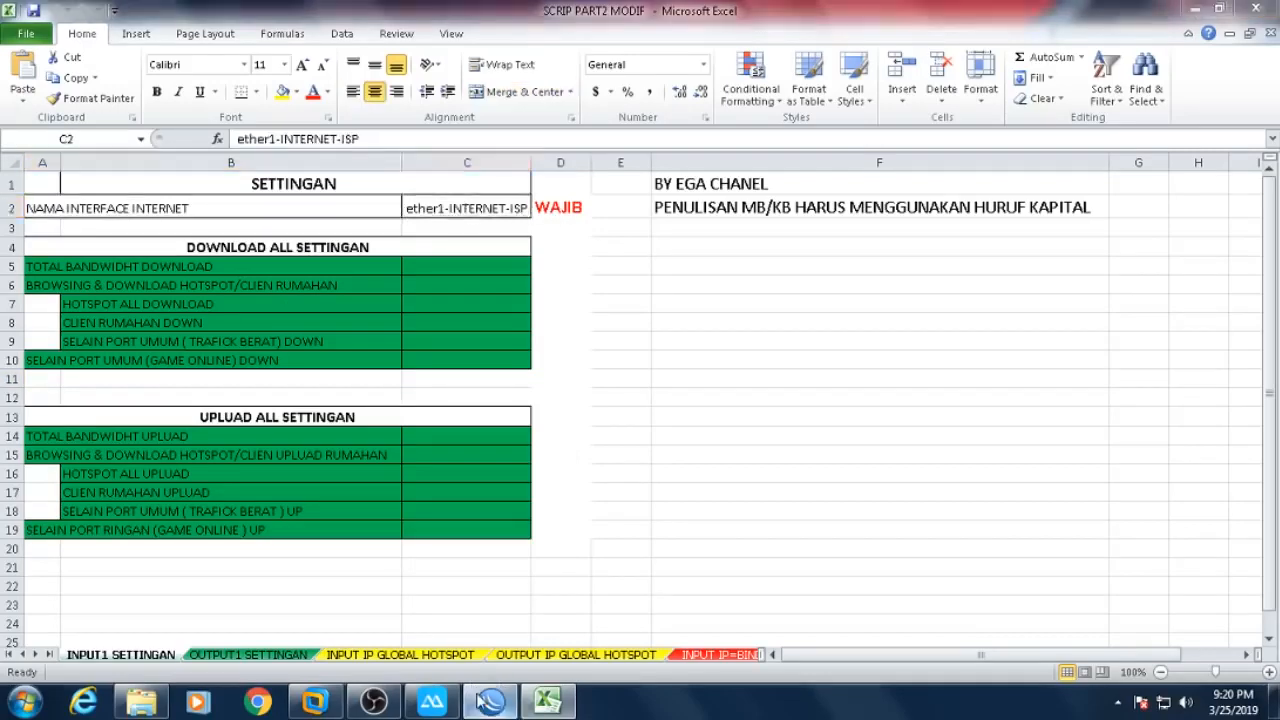
click(125, 128)
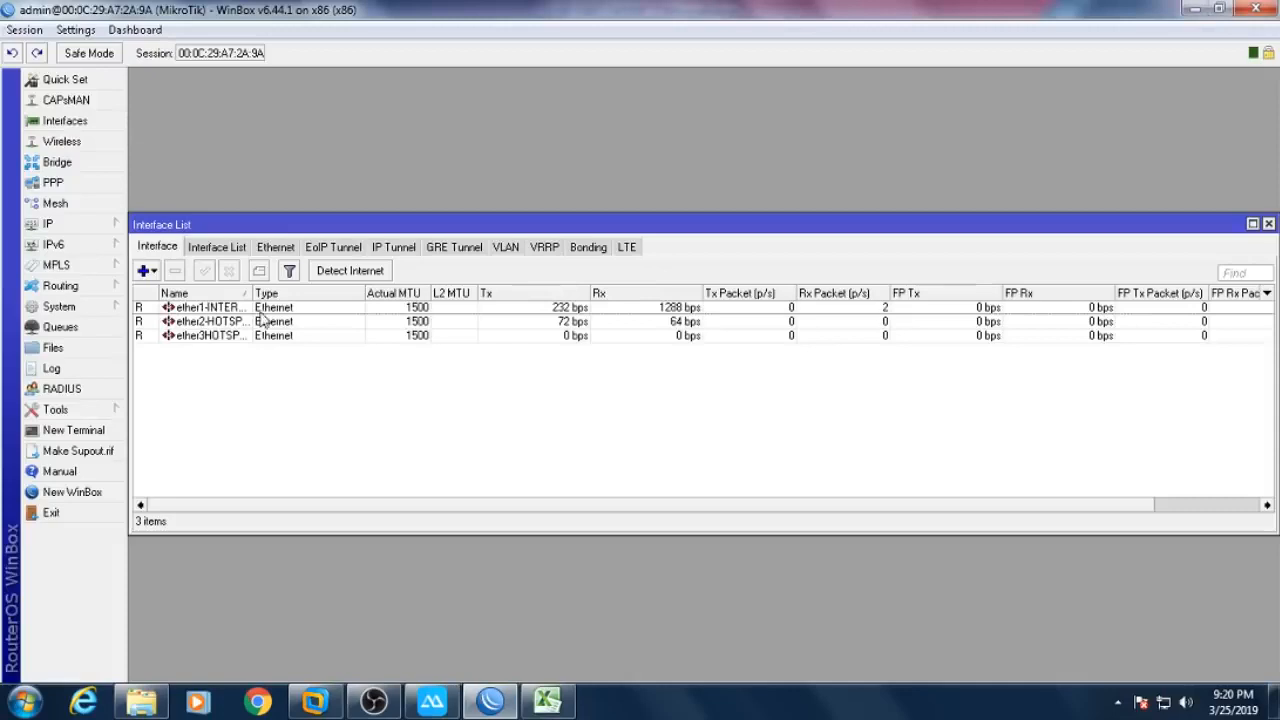
- Copy the interface name ether1-INTERNET from its WinBox interface settings without changing anything
drag(255, 290, 347, 290)
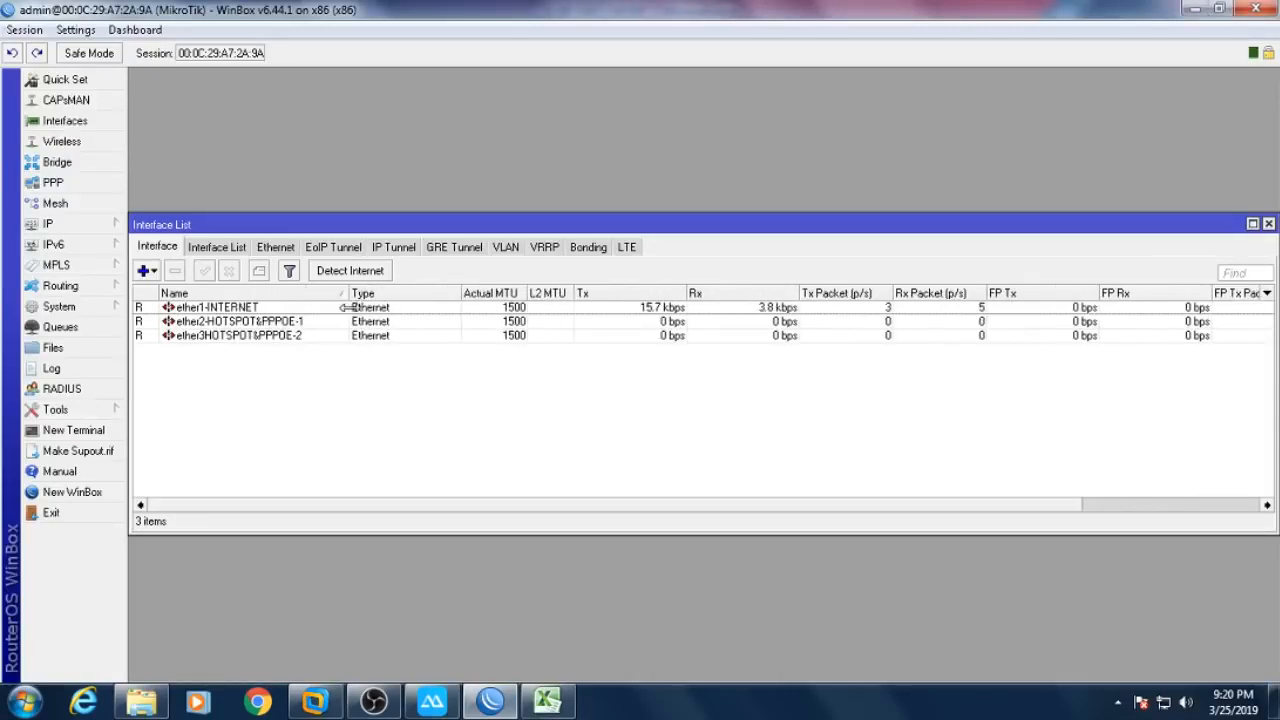
double_click(212, 308)
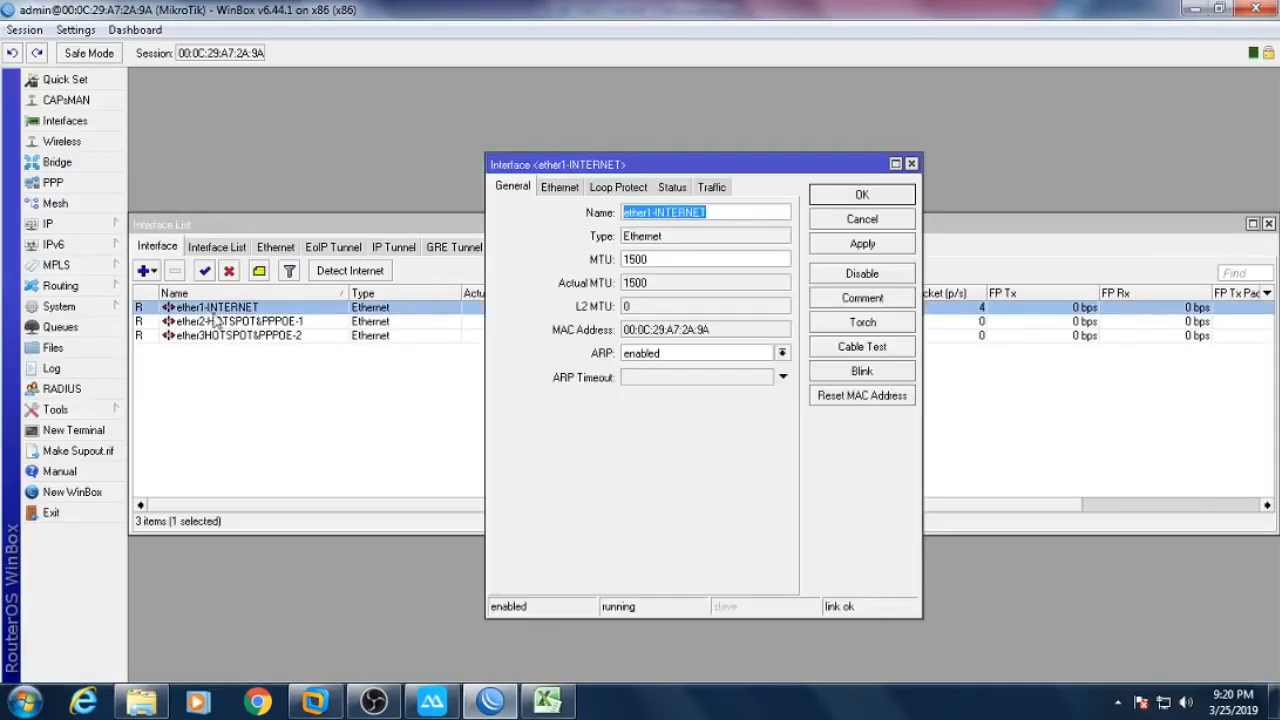
click(893, 222)
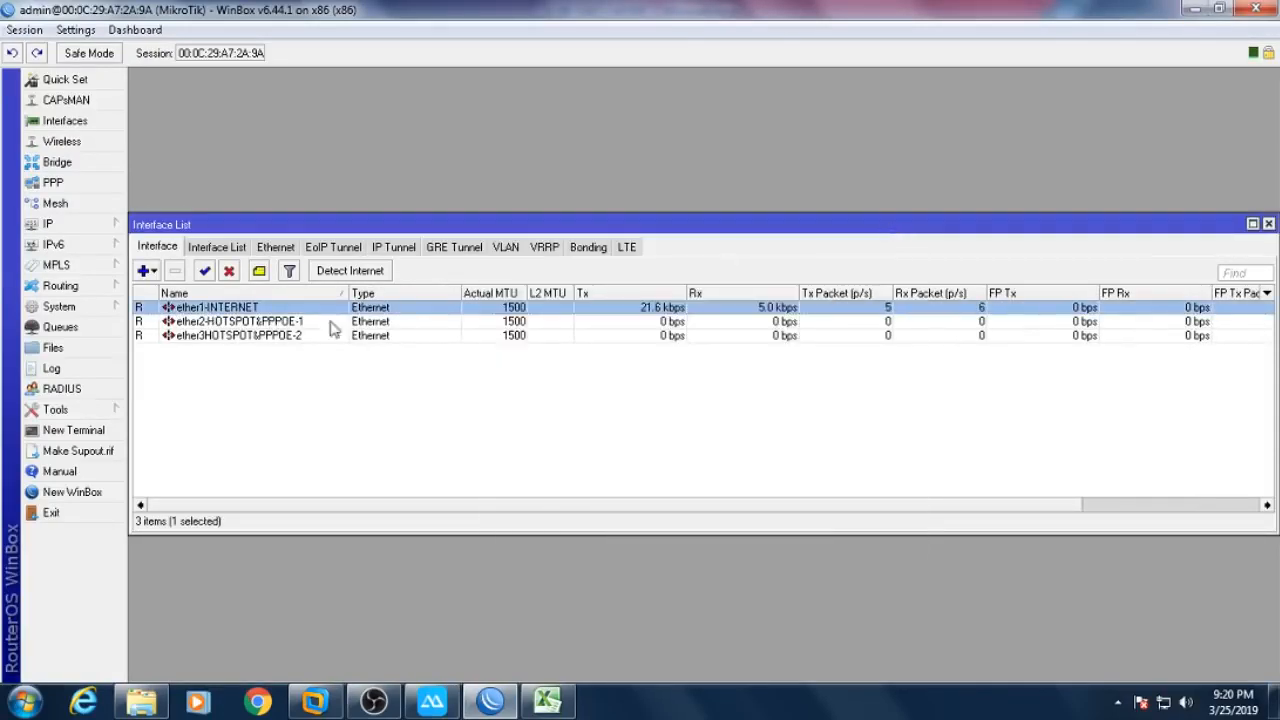
double_click(224, 314)
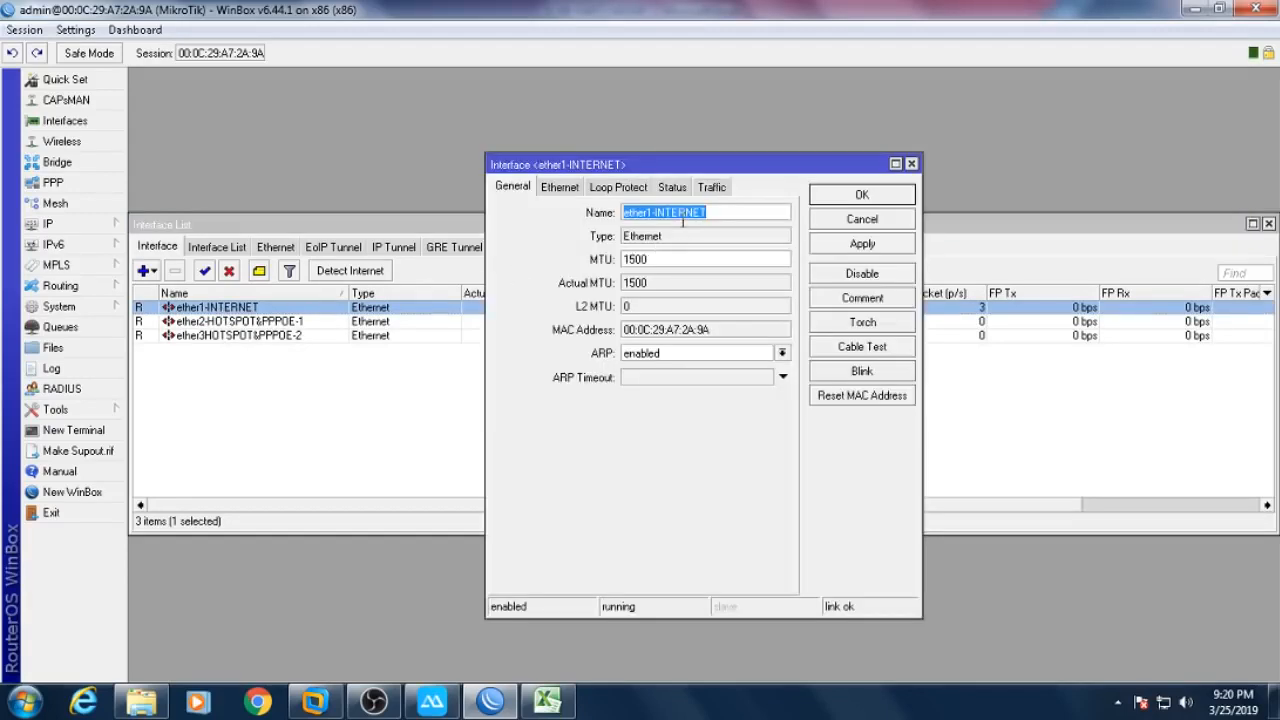
right_click(704, 218)
click(703, 254)
click(850, 222)
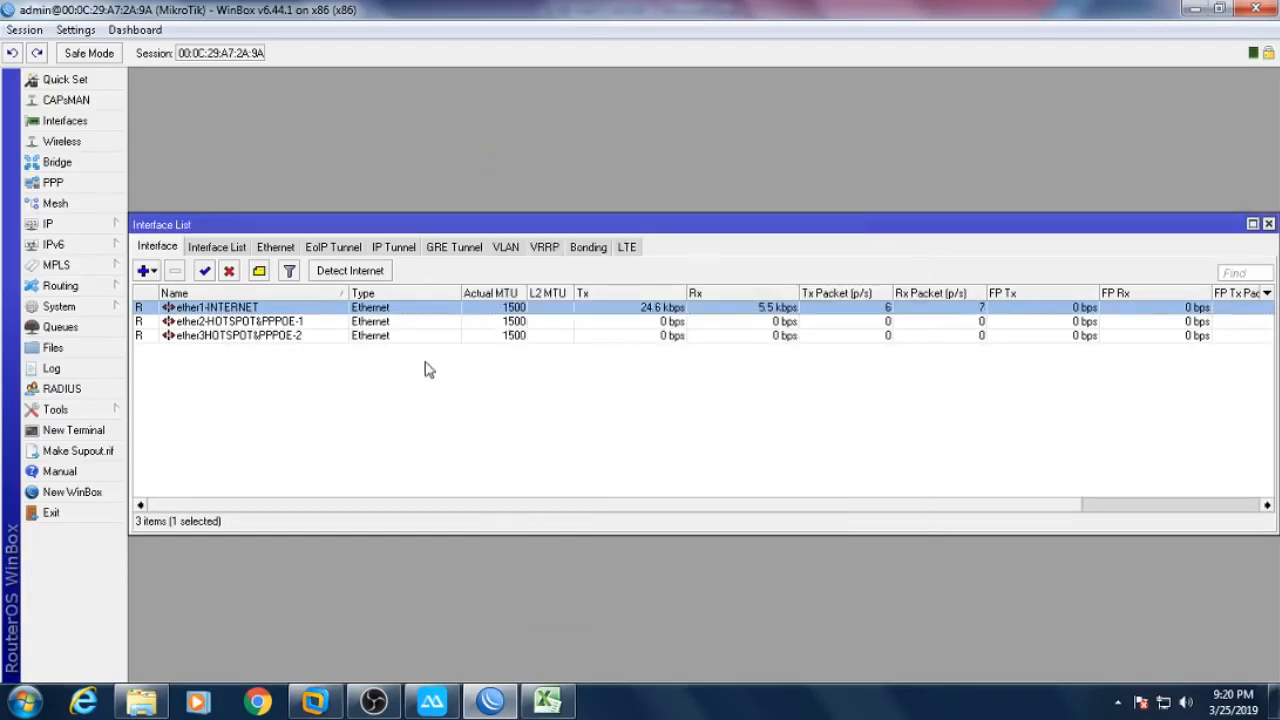
- Return to the Excel script sheet and open cell C2 for editing
click(548, 700)
double_click(430, 208)
click(570, 267)
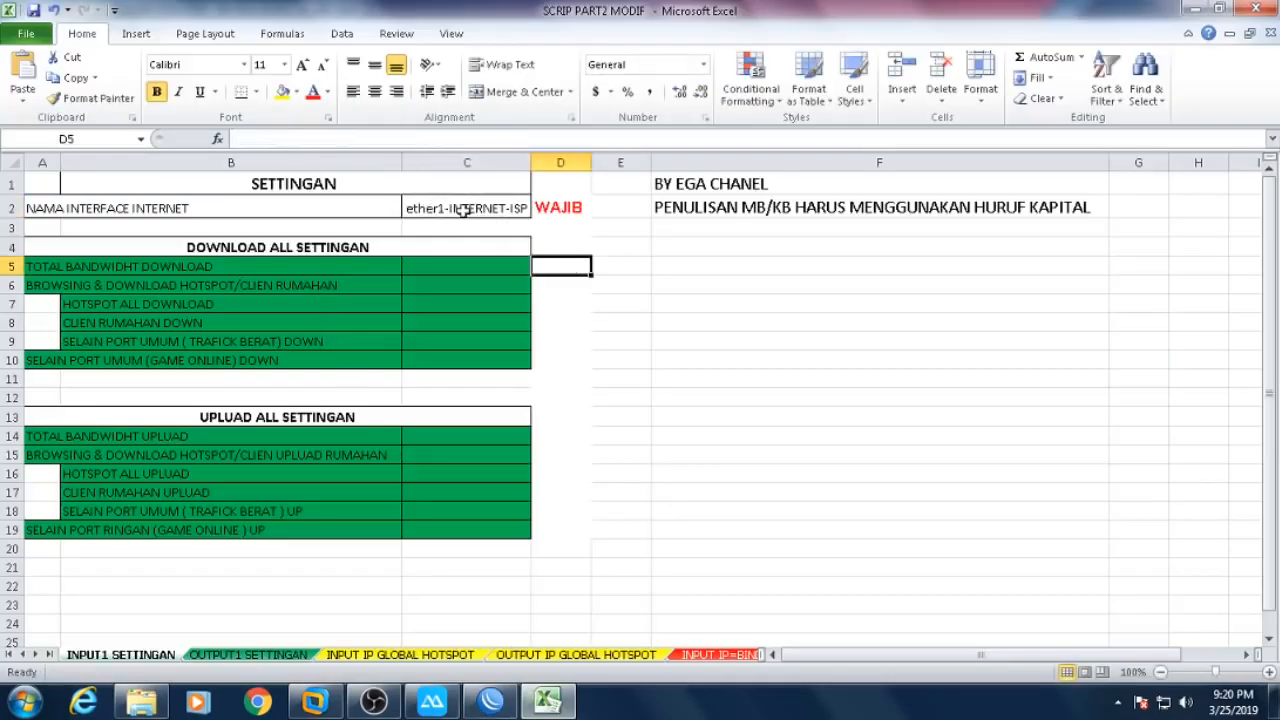
- Paste ether1-INTERNET over the interface name in C2, then select C5 for the total download
double_click(462, 209)
drag(406, 208, 528, 208)
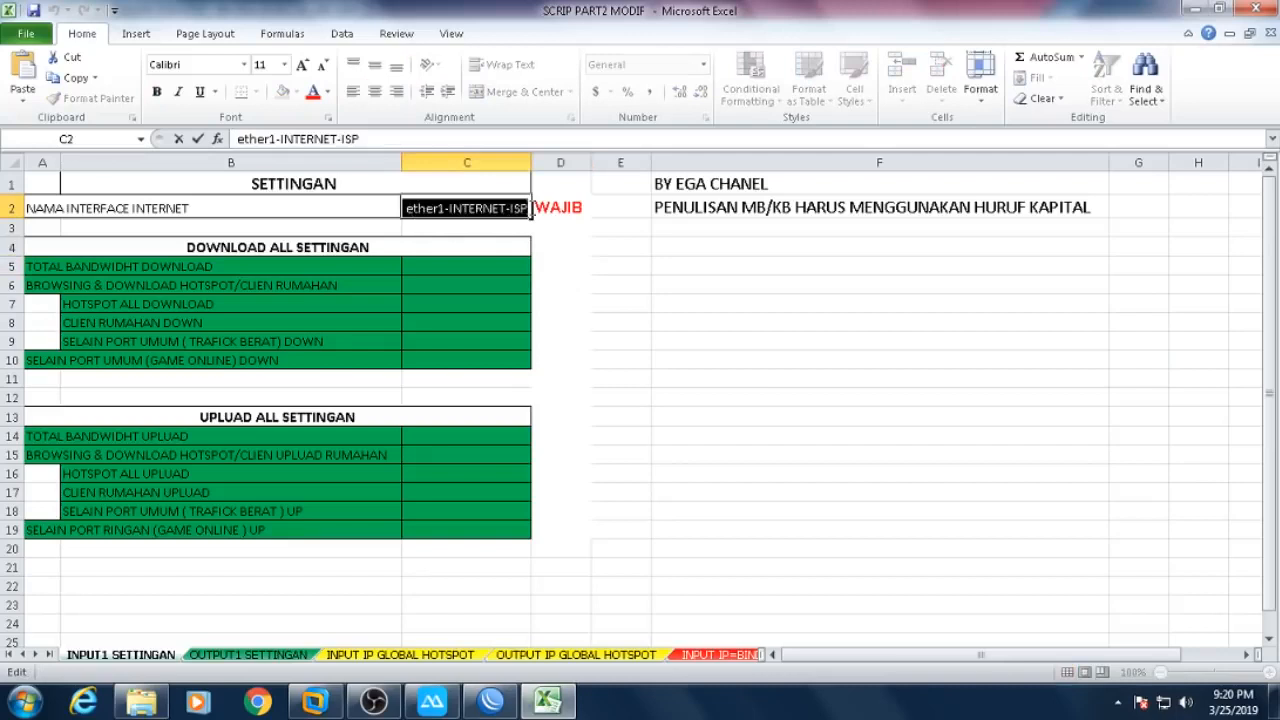
right_click(495, 211)
click(533, 288)
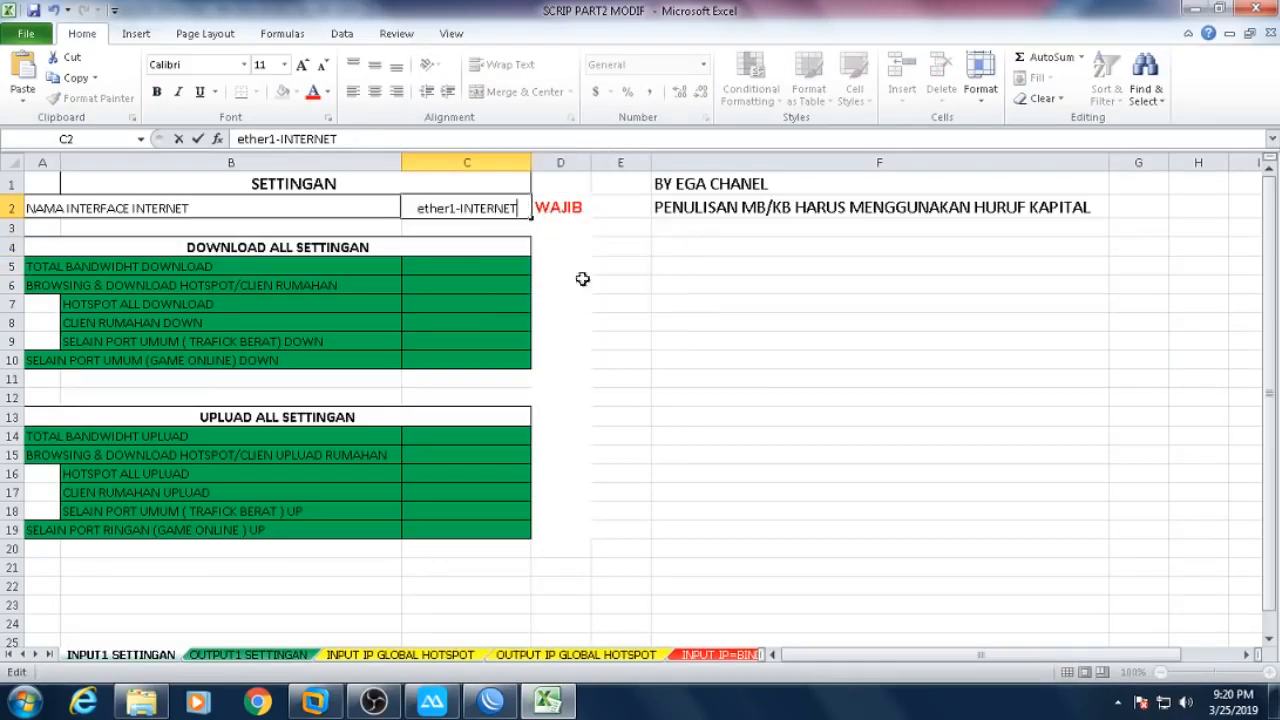
click(595, 268)
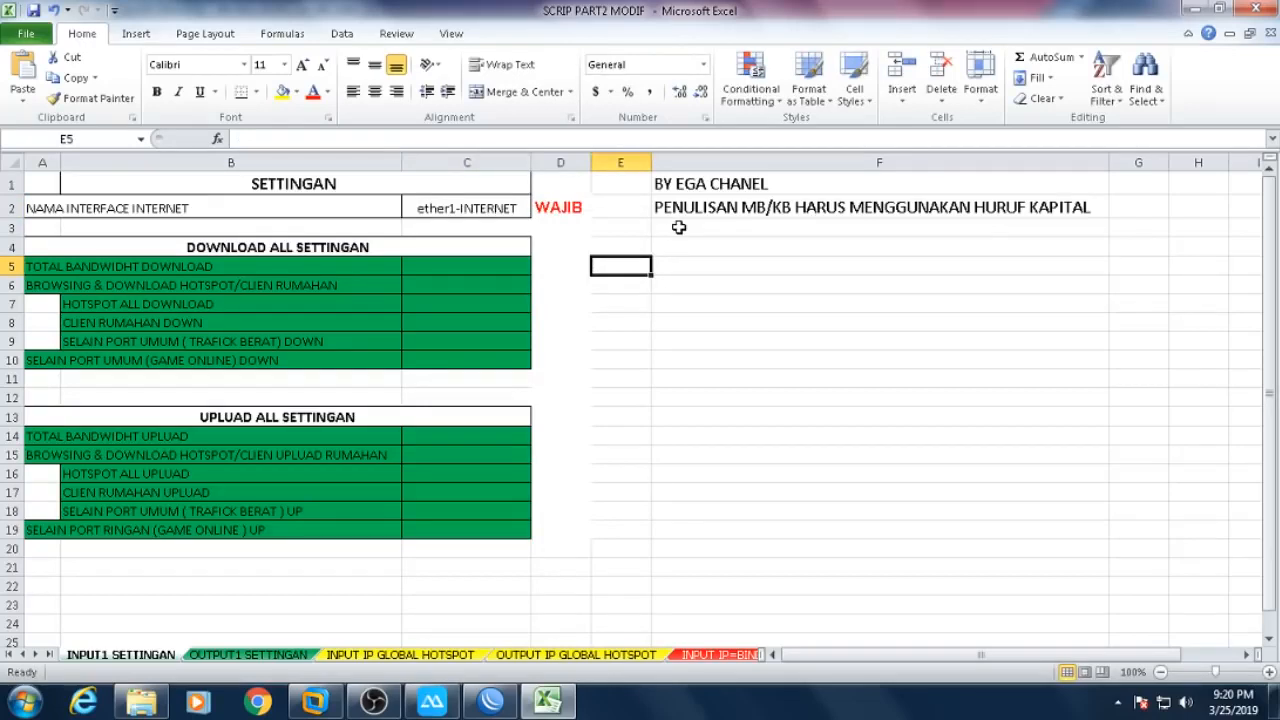
click(116, 271)
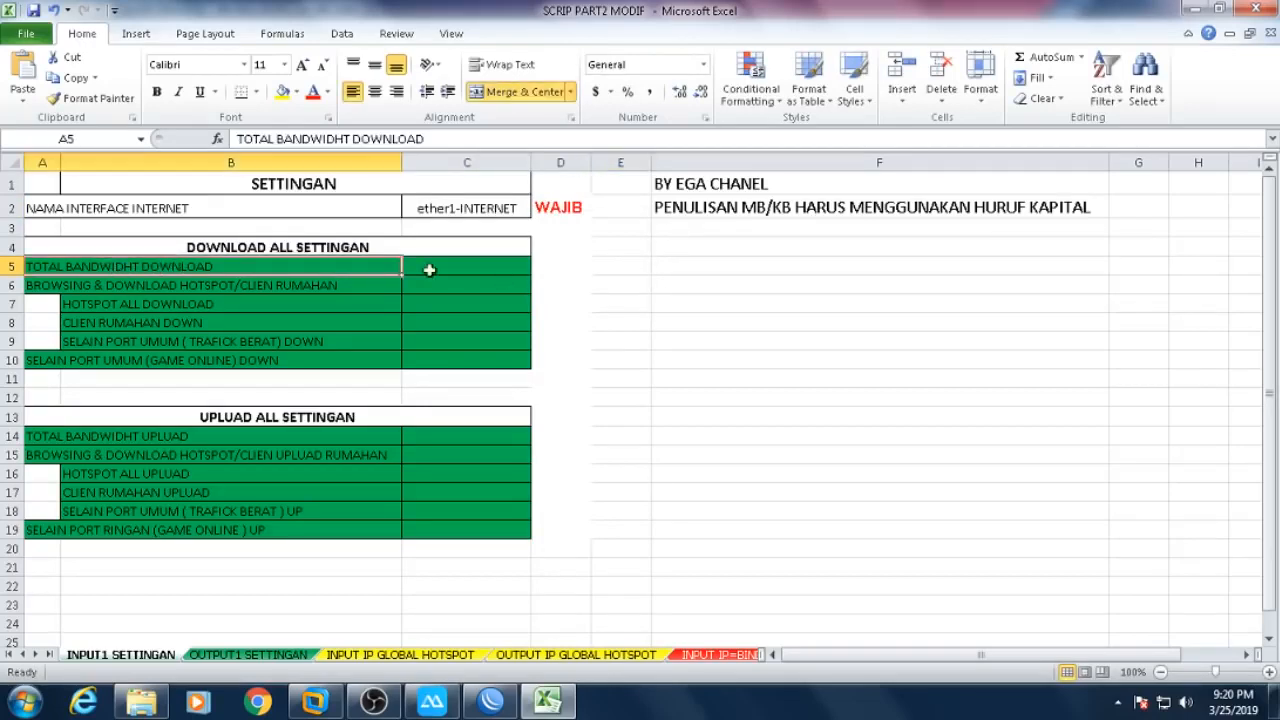
click(469, 268)
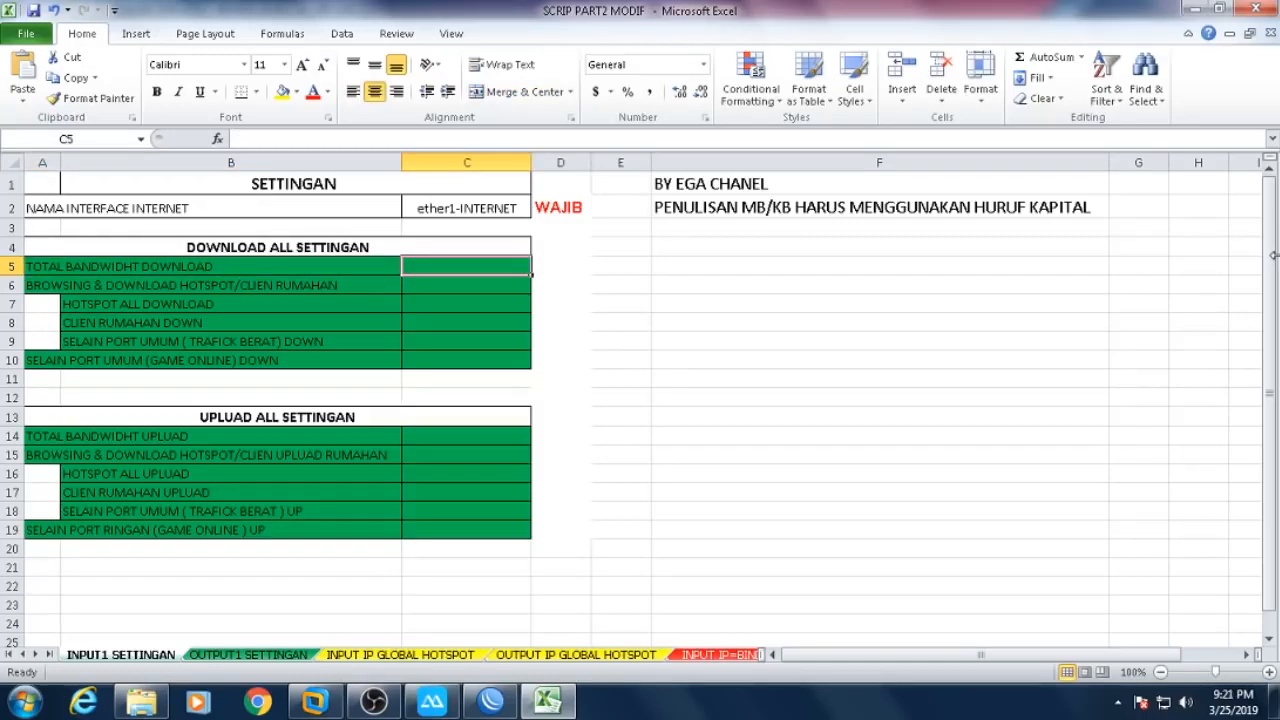
- Enter 10M total download in C5, 8M browsing in C6 and 2M game online in C10
text(10M)
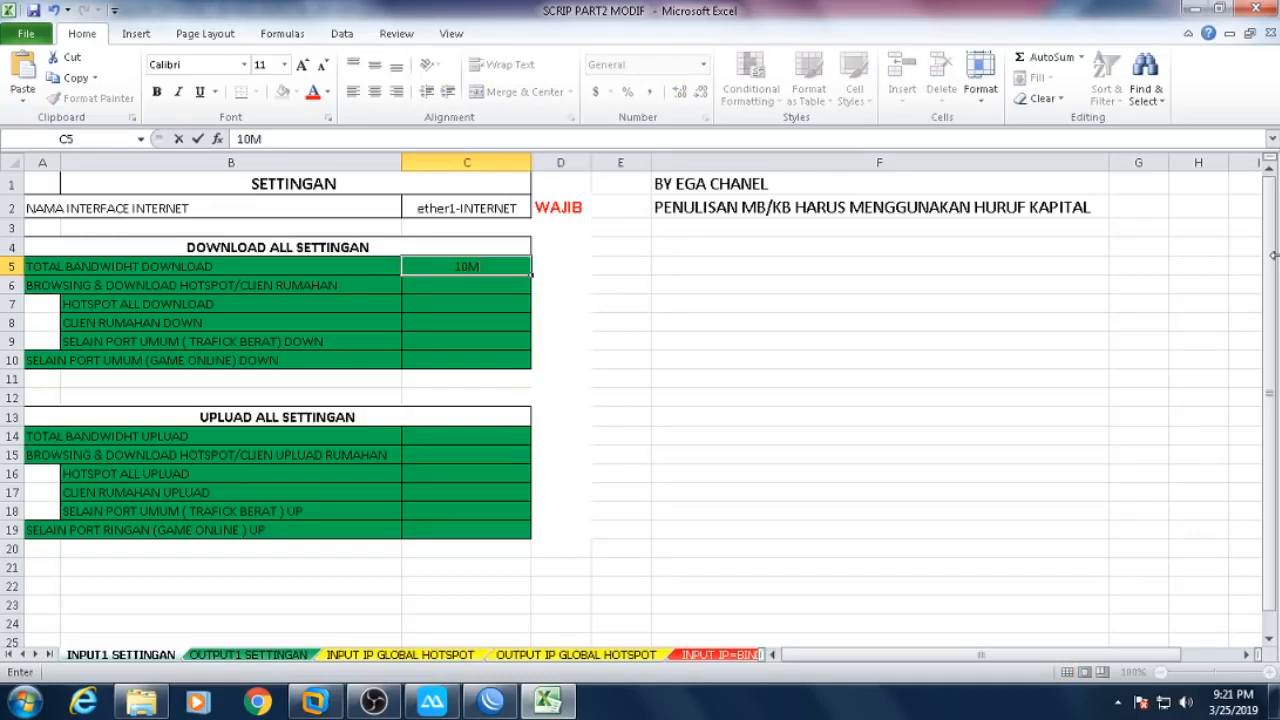
key(Return)
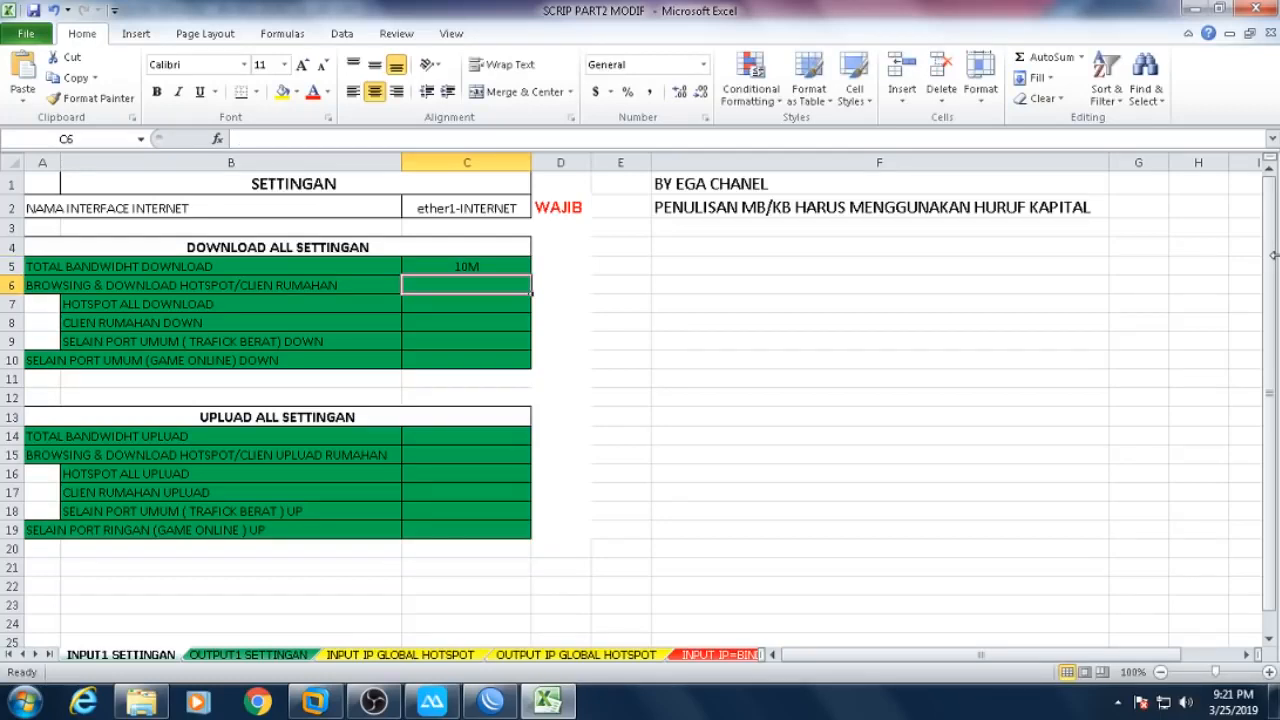
text(8M)
key(Return)
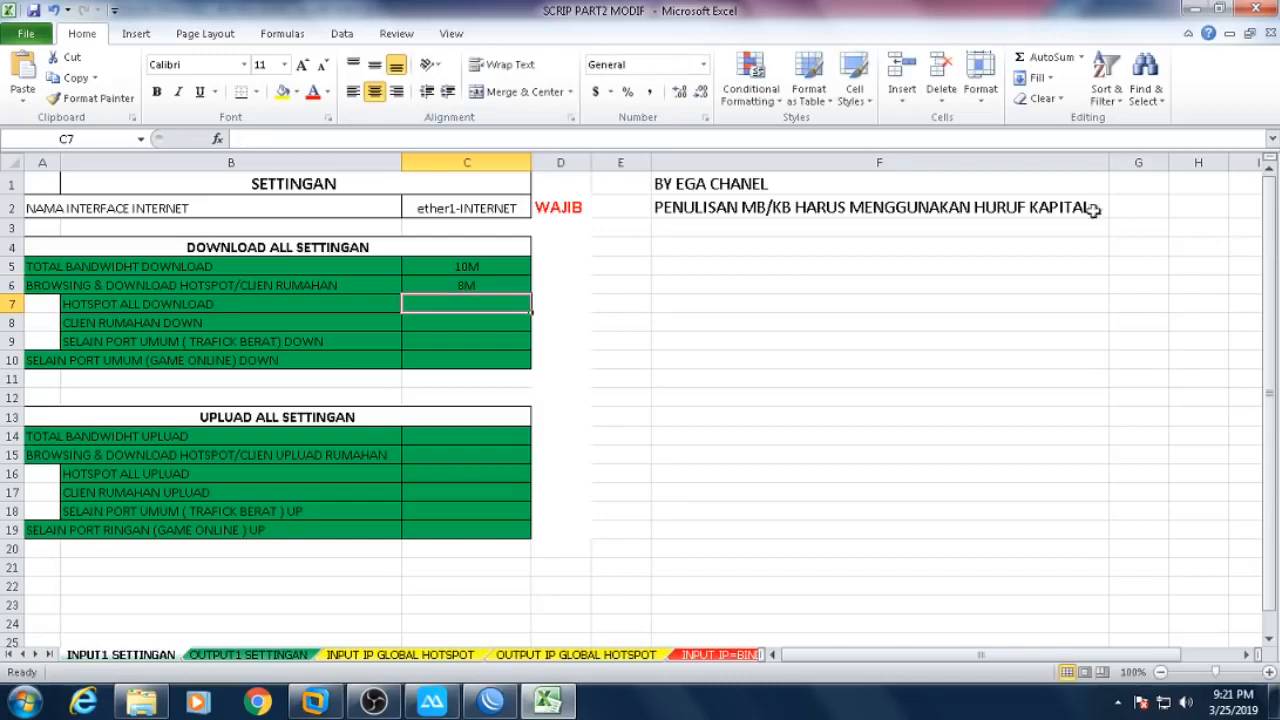
click(490, 287)
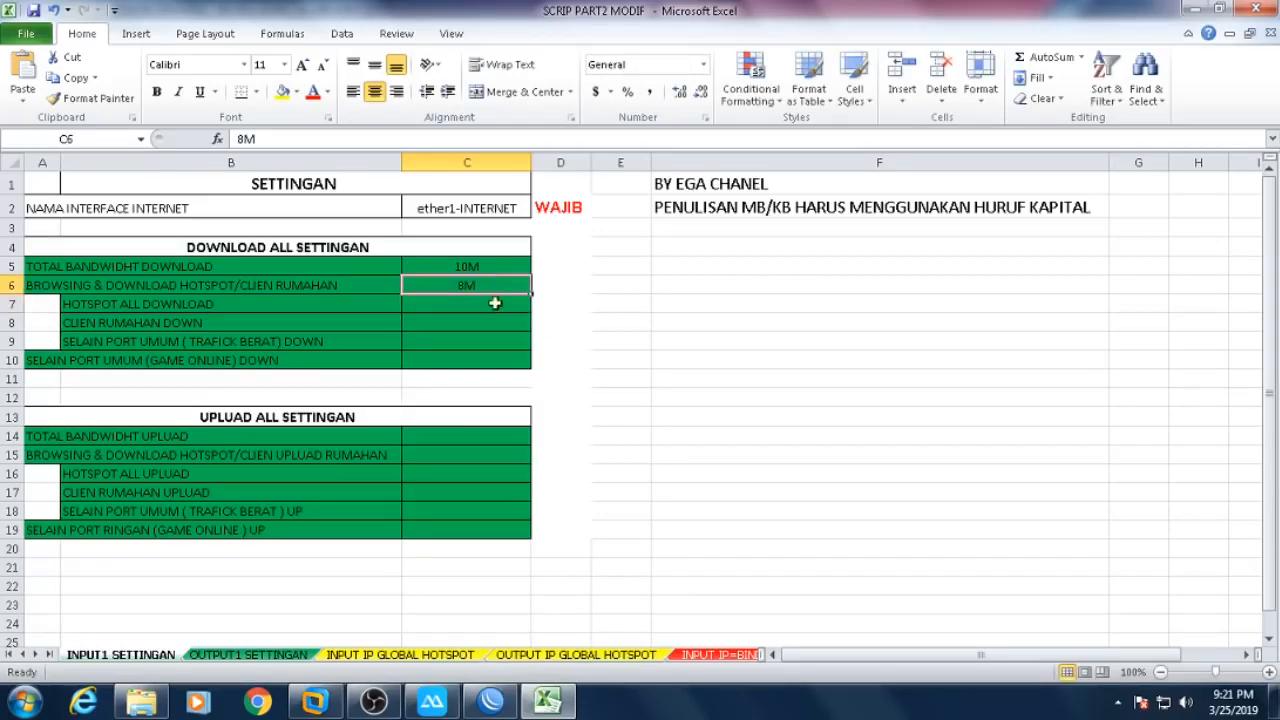
click(443, 360)
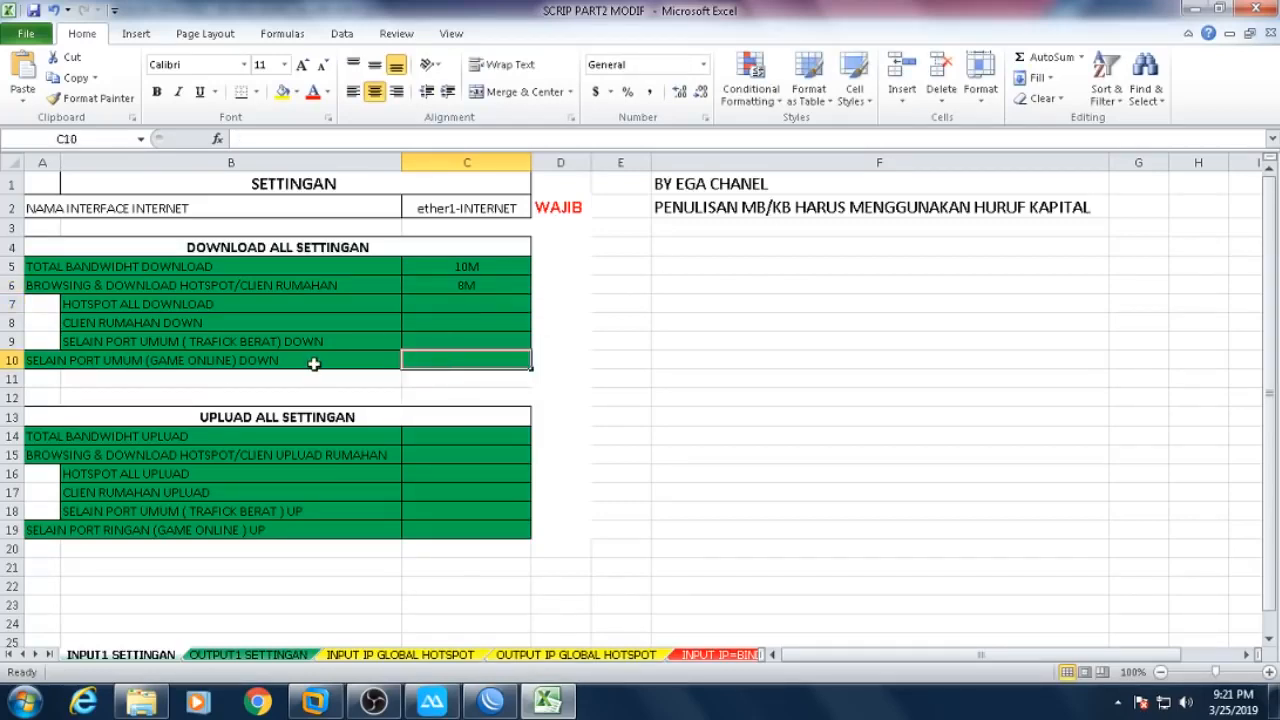
text(2M)
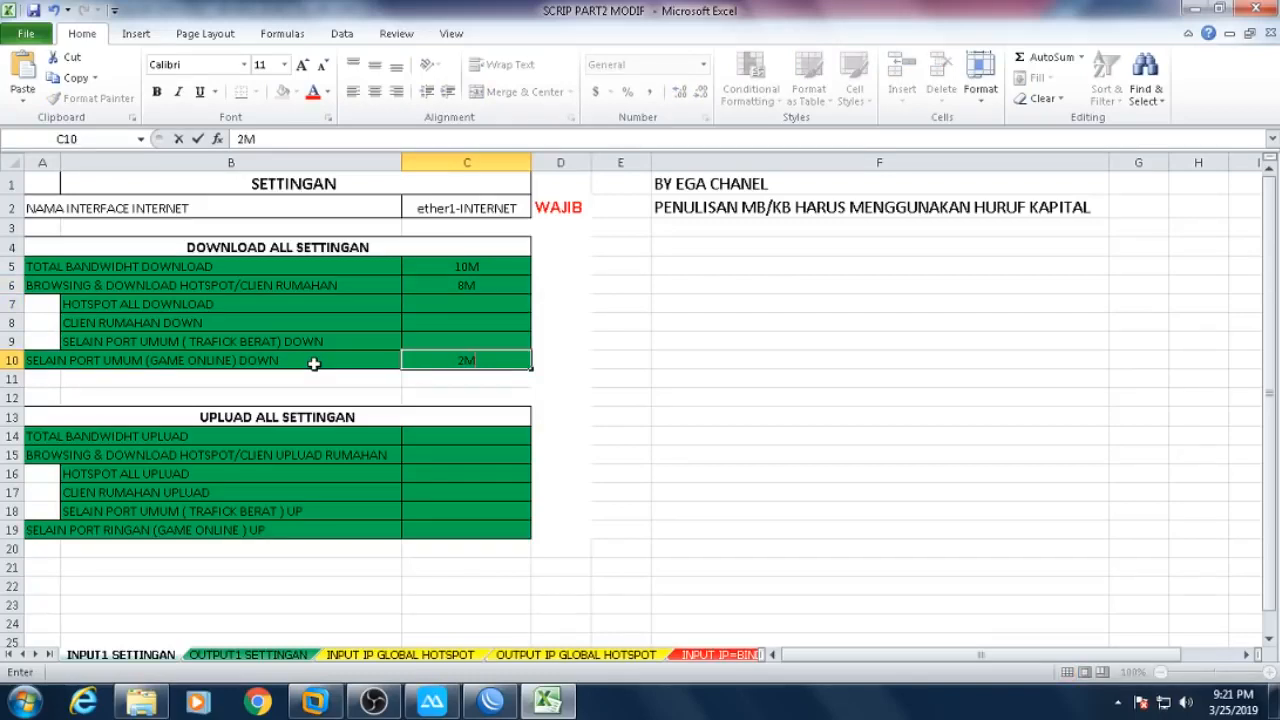
key(Return)
- Review the 8M, 2M and 10M download values against their row labels
click(479, 286)
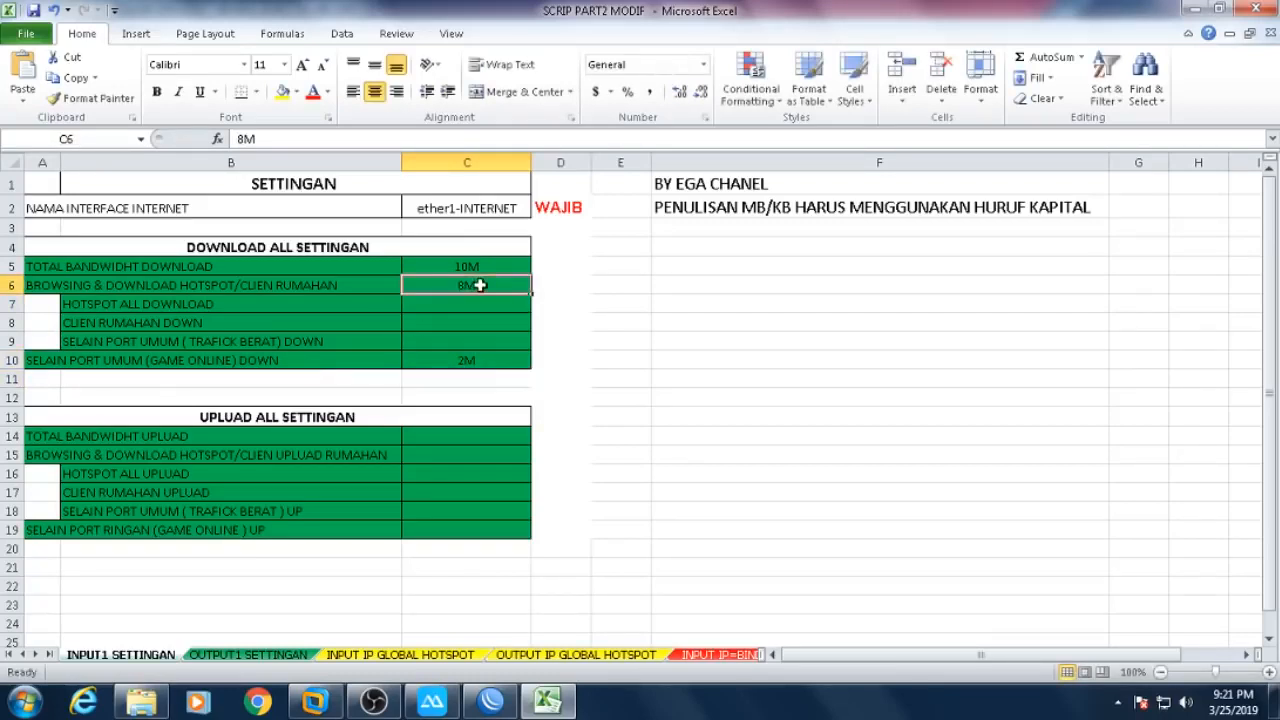
click(493, 359)
click(492, 264)
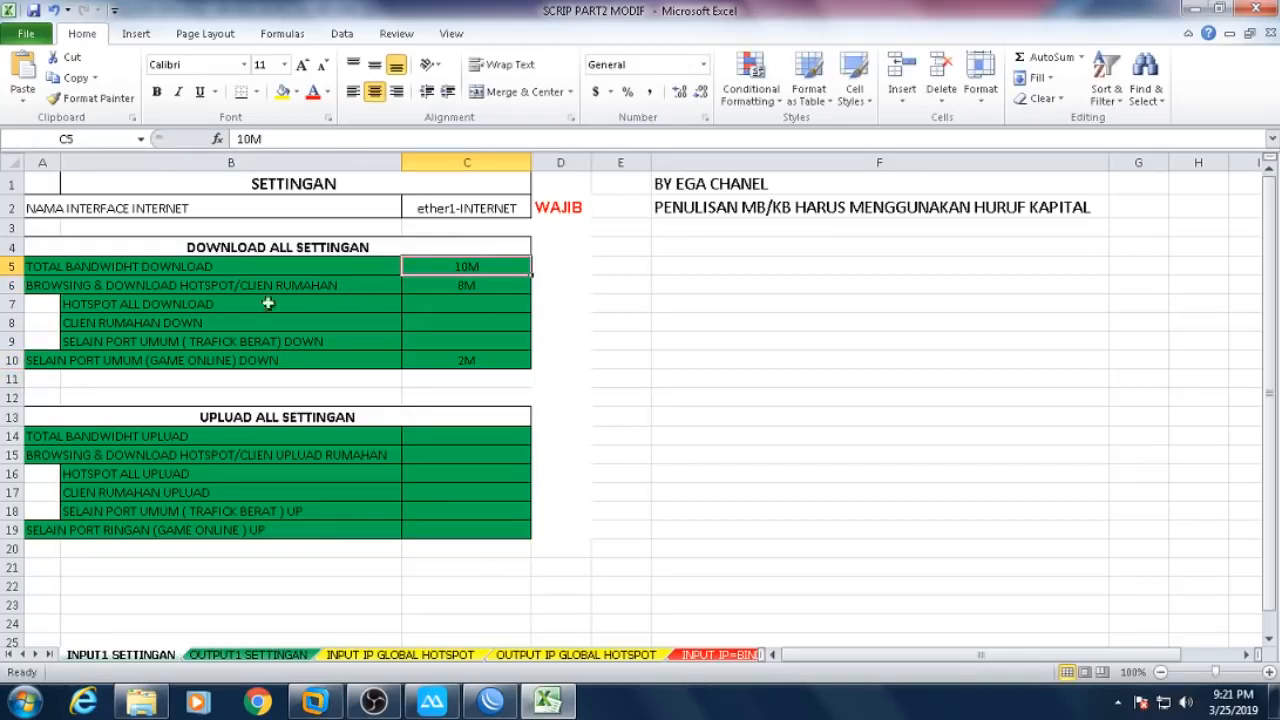
click(120, 304)
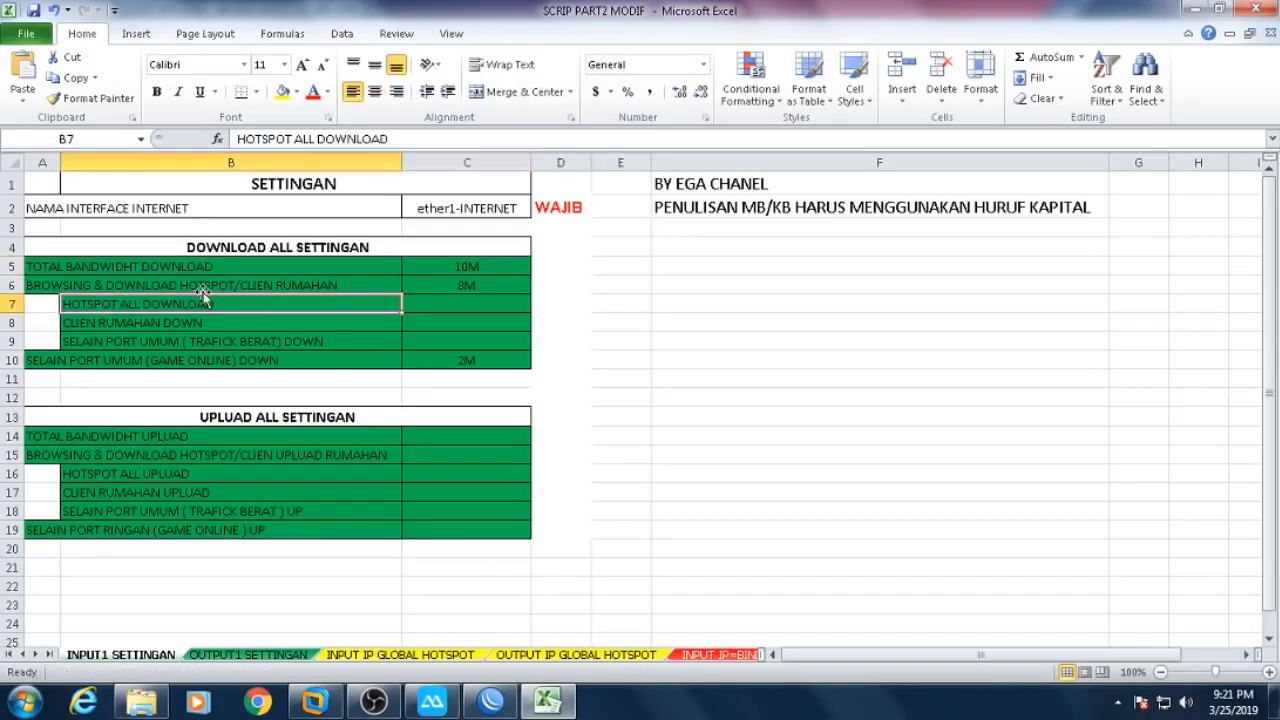
click(85, 287)
drag(486, 285, 316, 289)
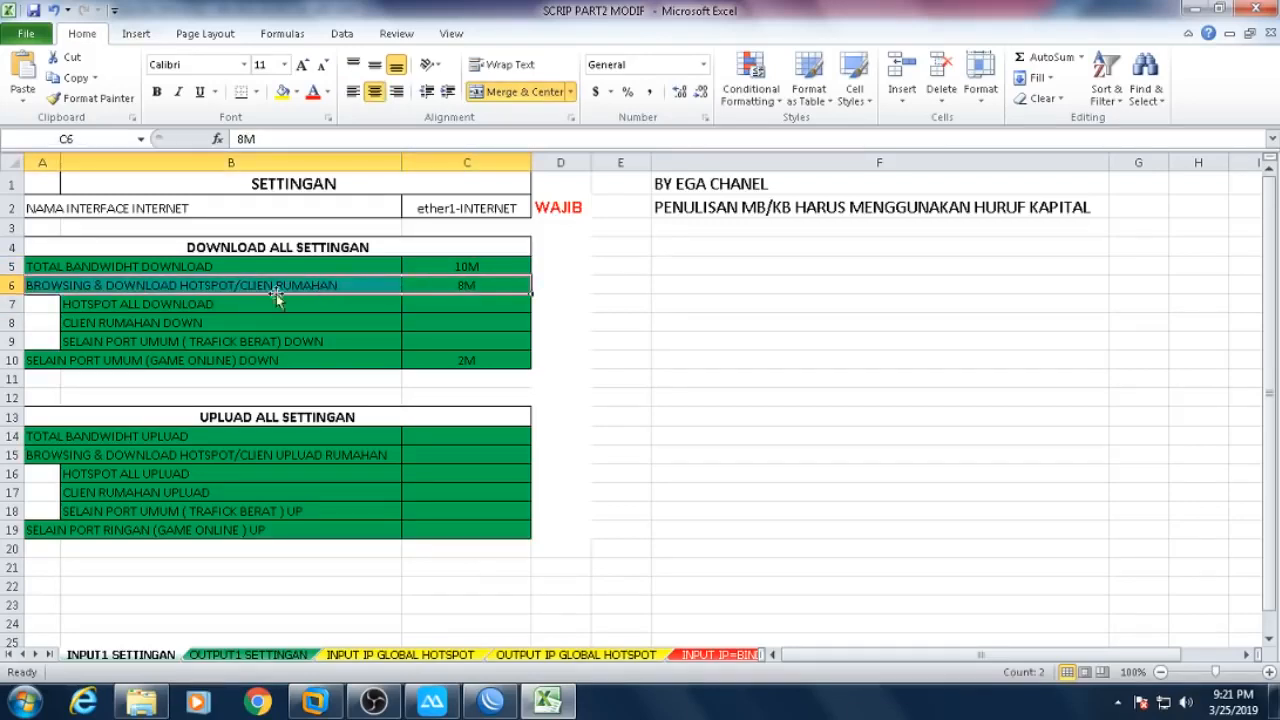
- Set 4M download limits for hotspot (C7), home client (C8) and heavy-traffic ports (C9)
click(145, 306)
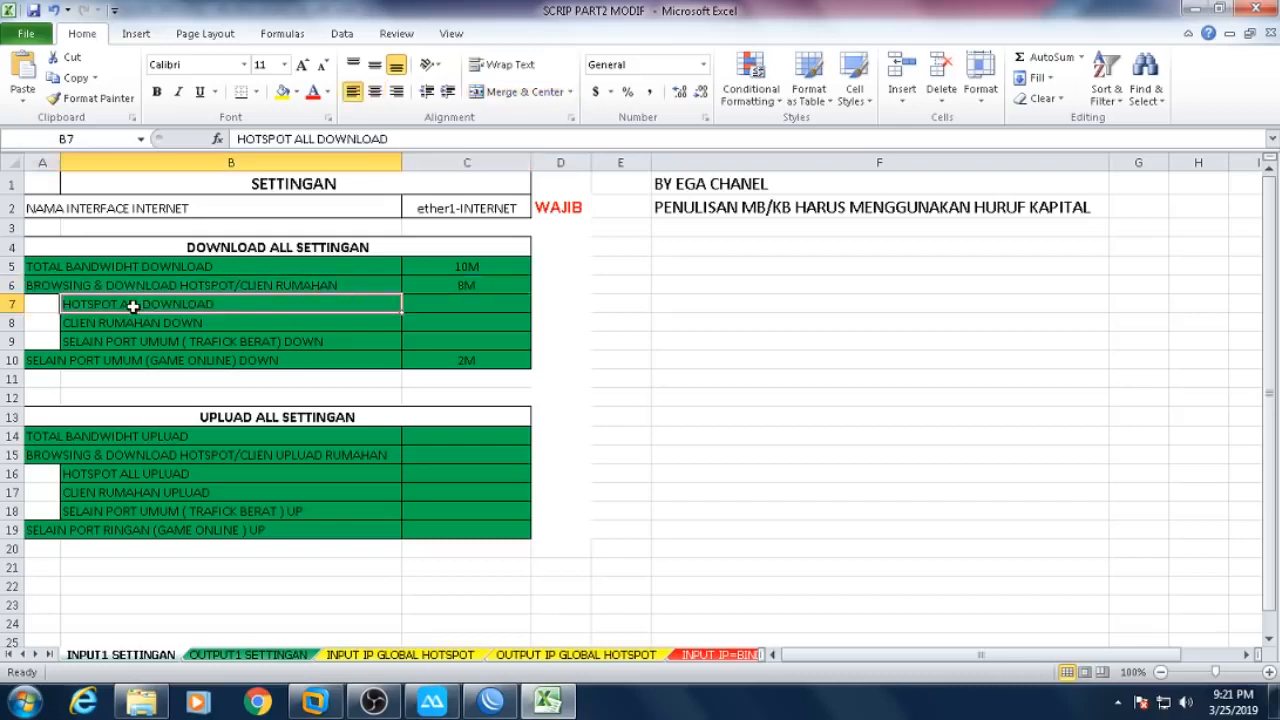
click(436, 302)
text(4M)
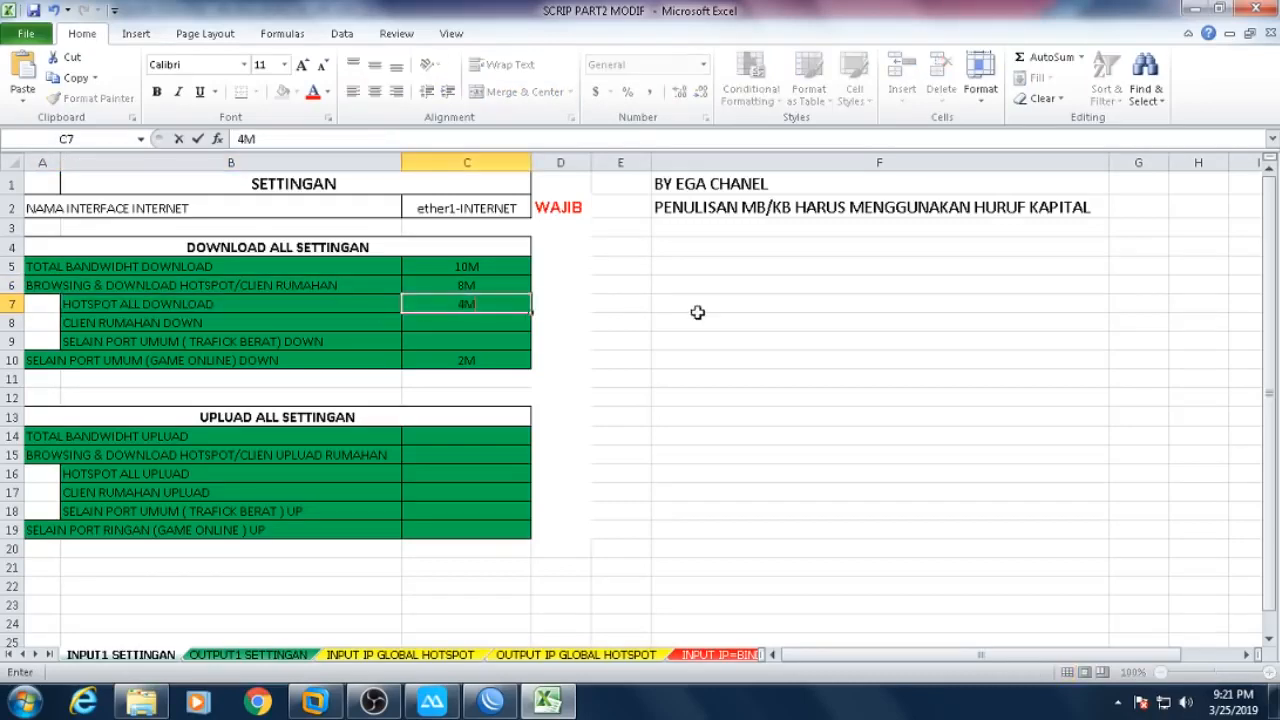
key(Return)
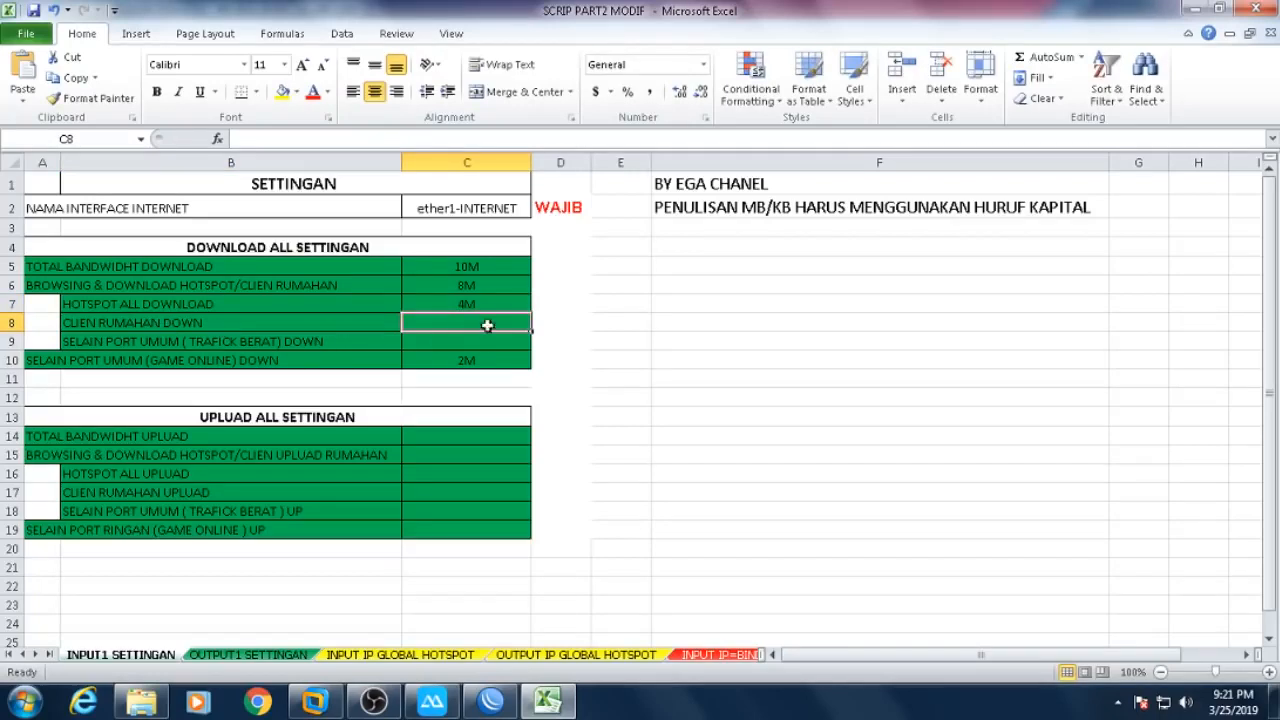
text(4M)
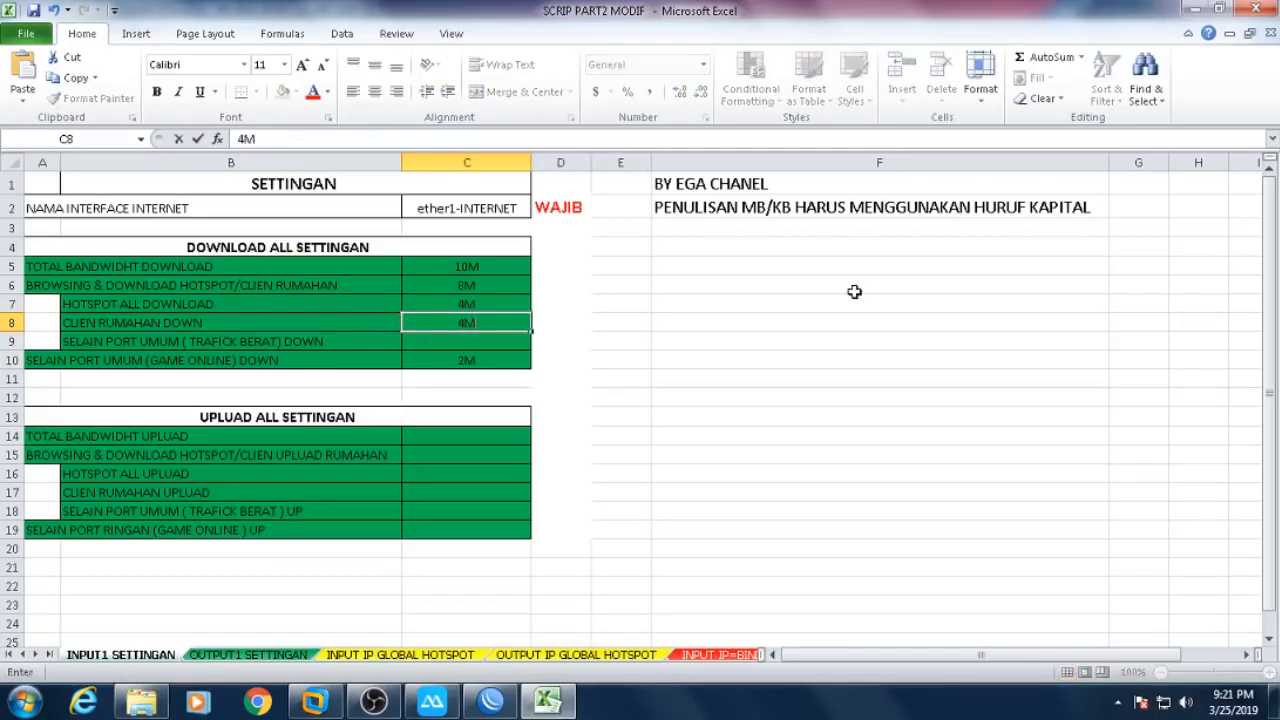
key(Return)
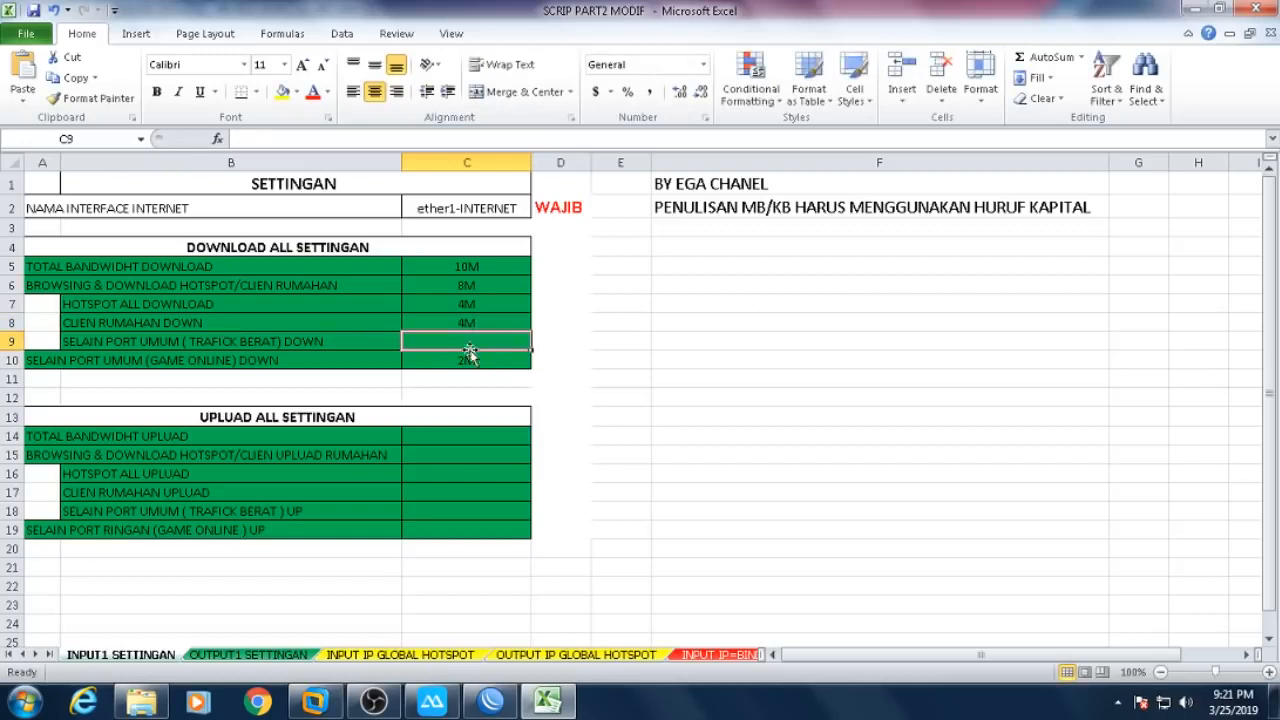
click(100, 341)
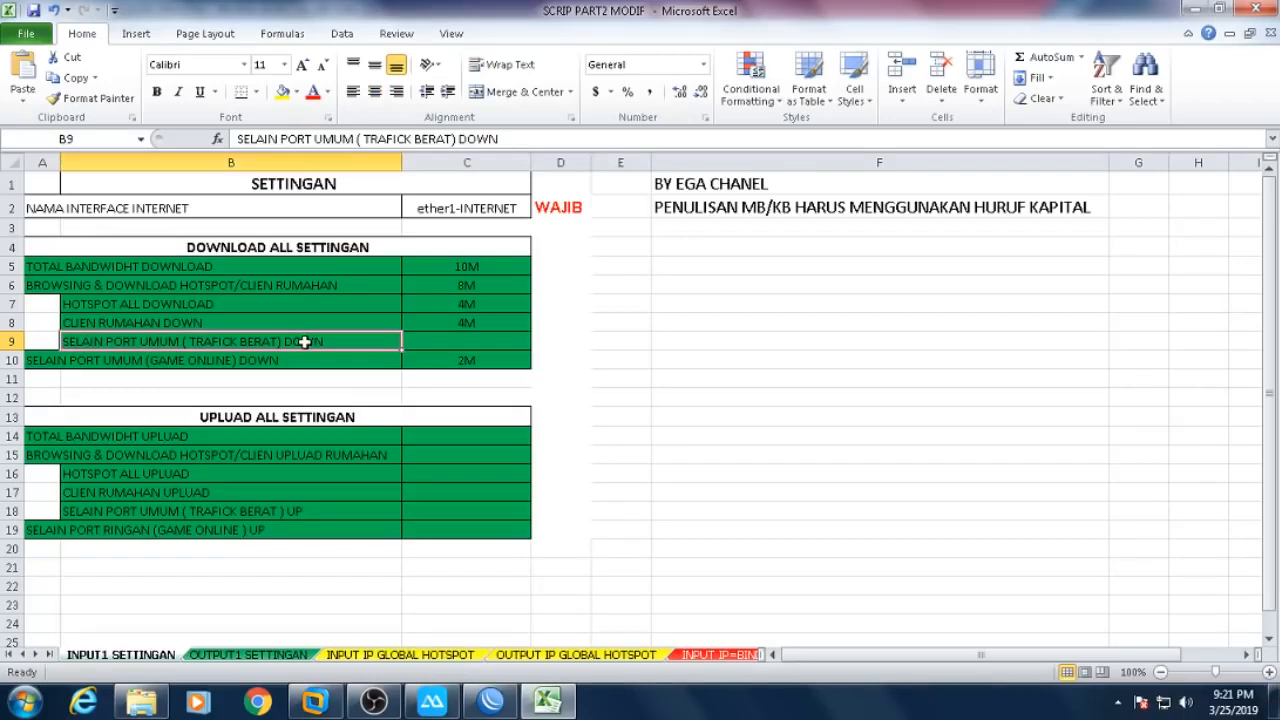
click(472, 339)
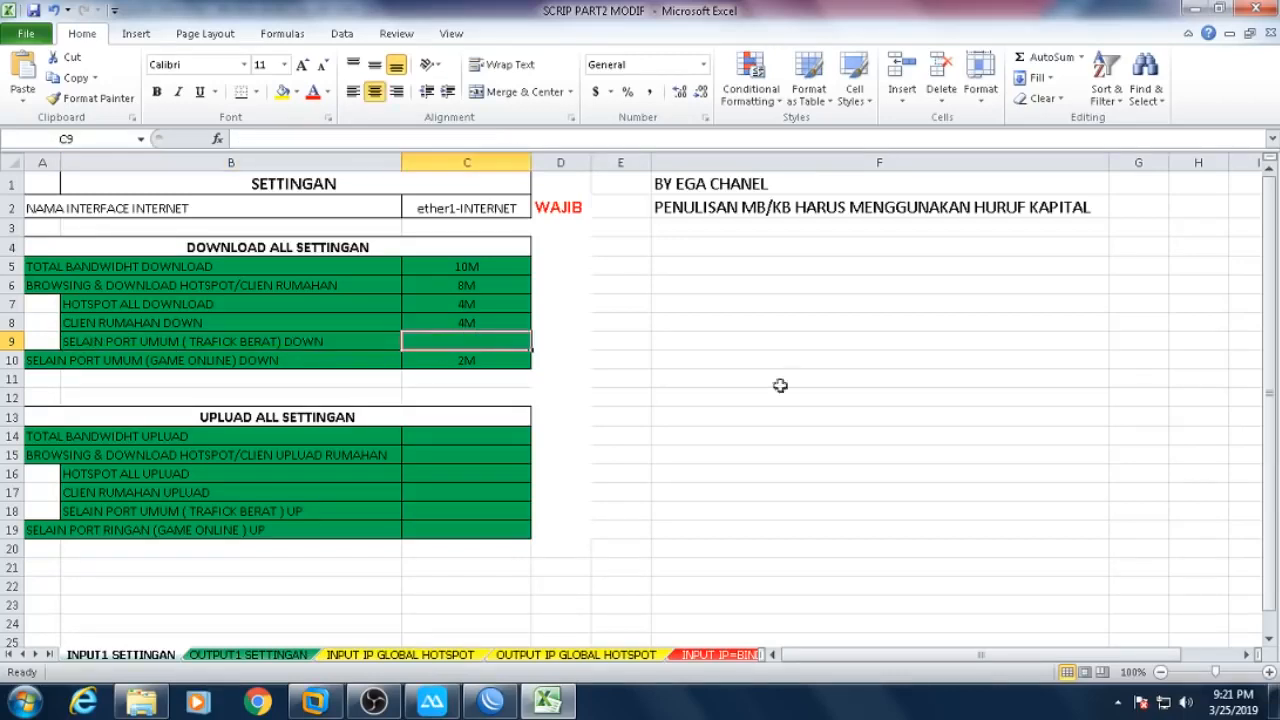
text(4M)
key(Return)
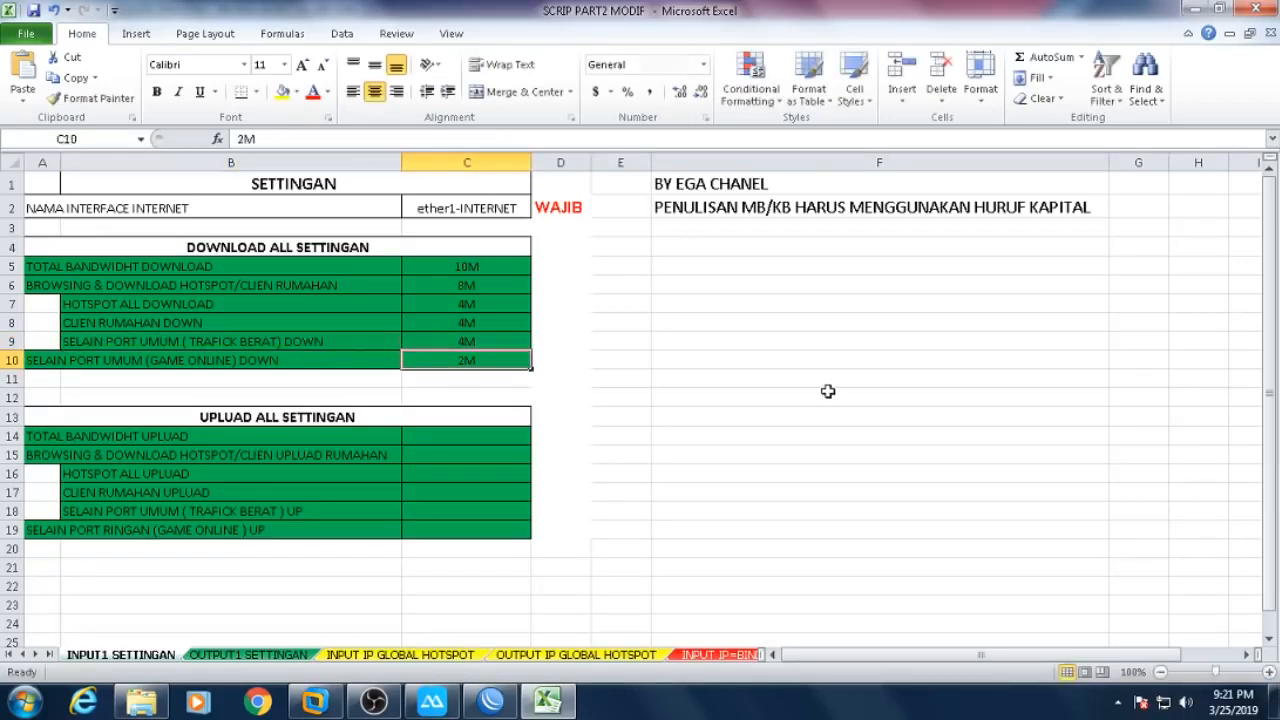
- Check the heavy-traffic, browsing, hotspot and home client rows with their download values
click(165, 342)
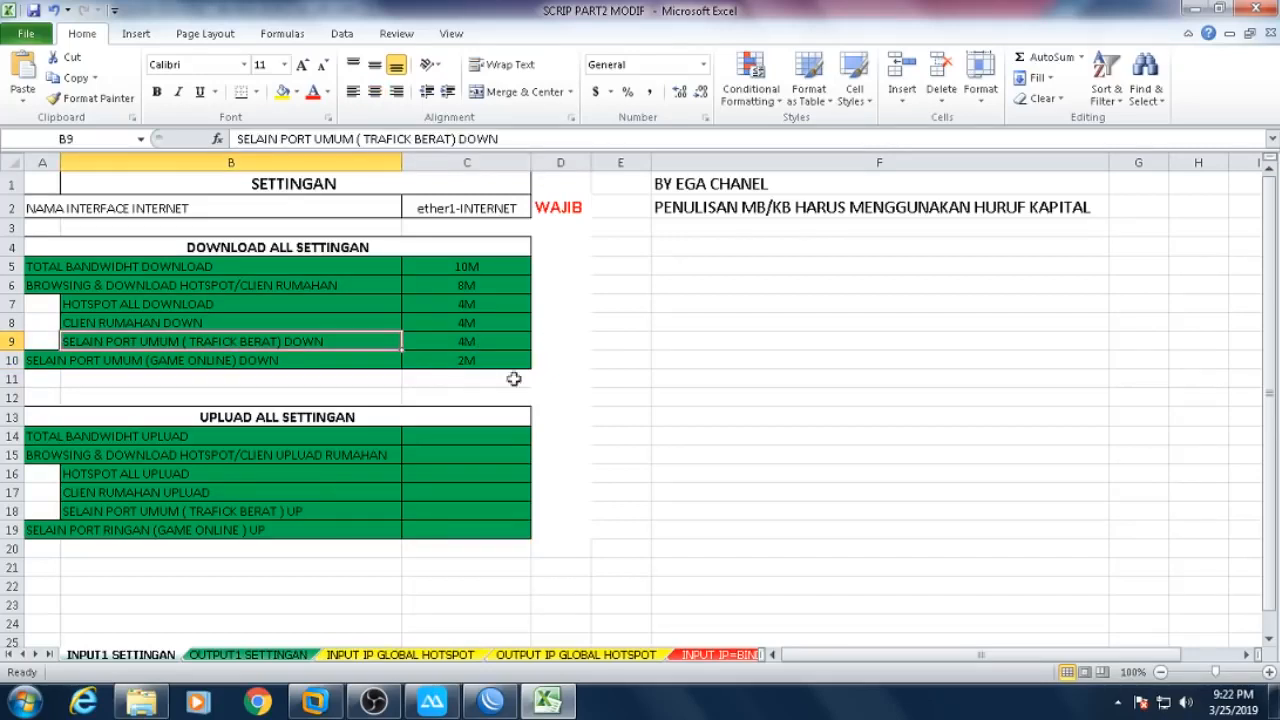
click(733, 338)
click(499, 337)
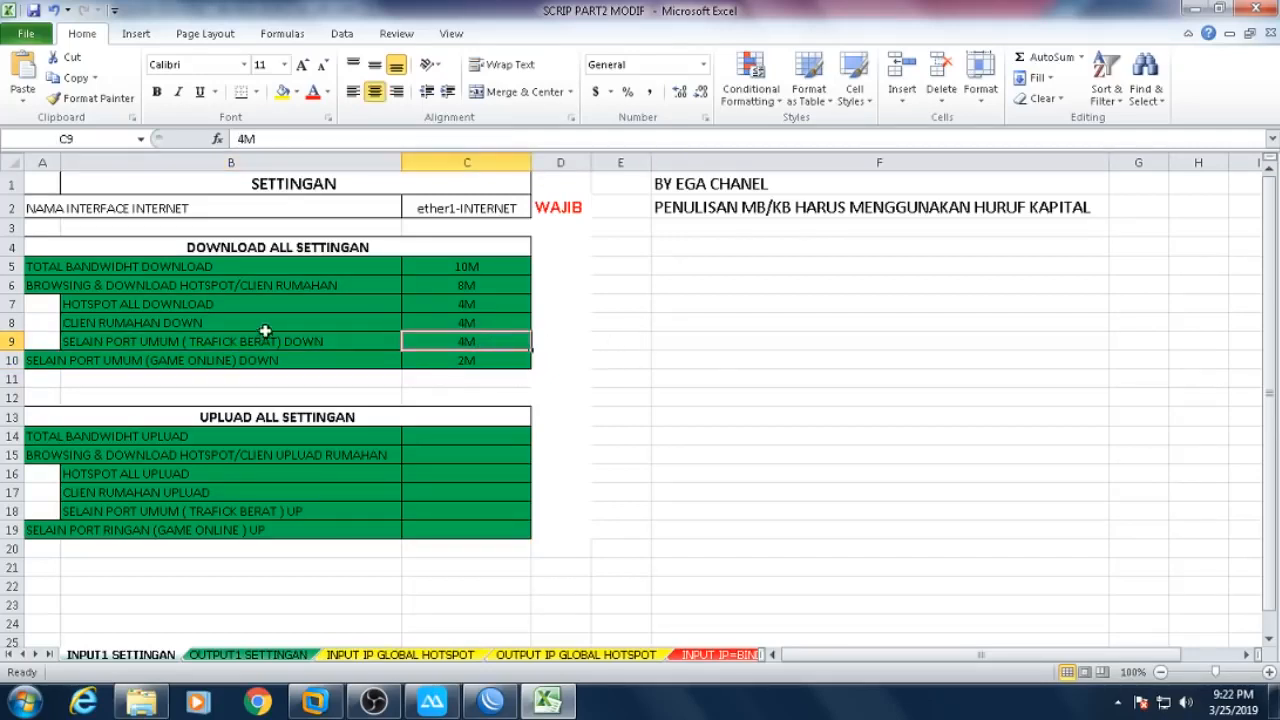
click(483, 285)
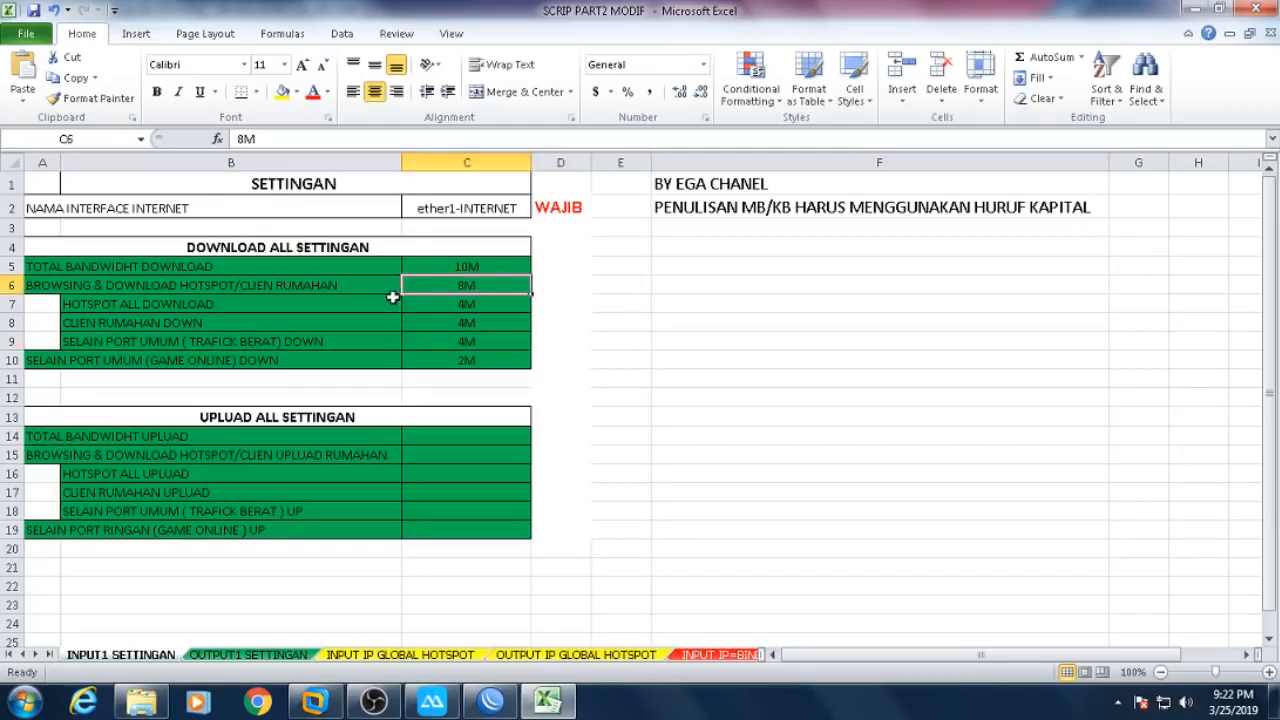
click(152, 304)
click(159, 325)
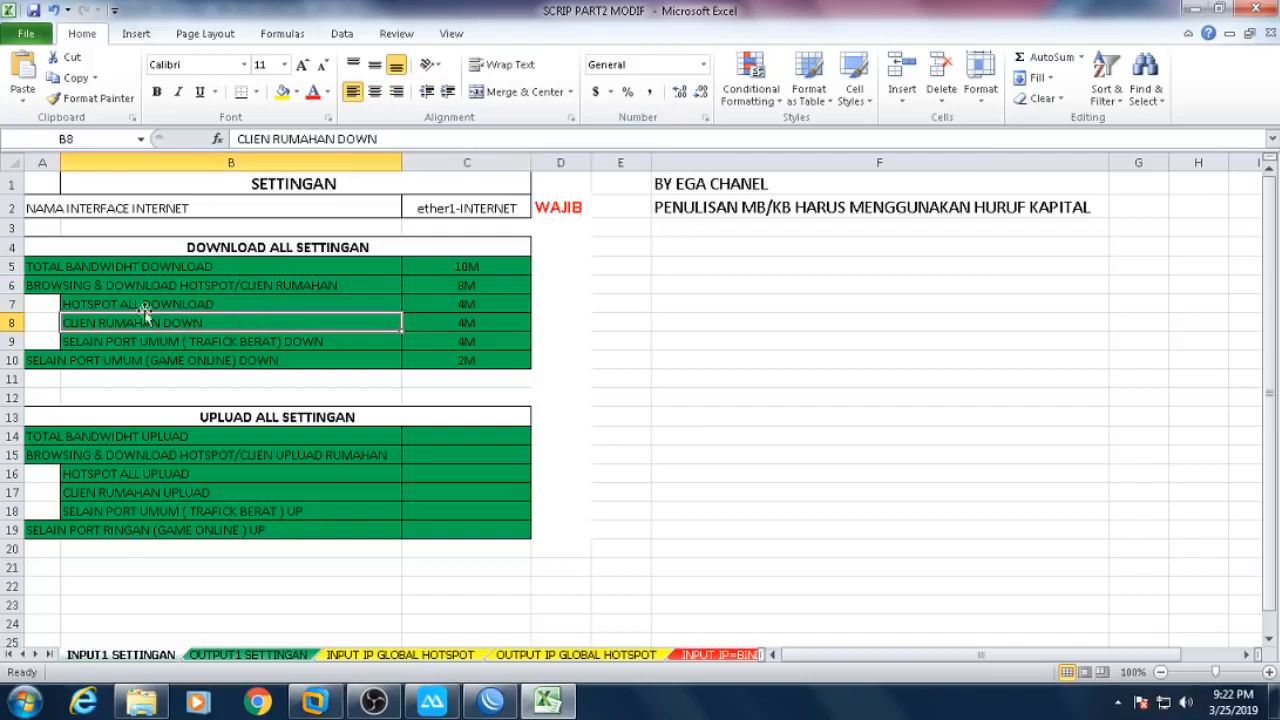
click(108, 304)
drag(453, 305, 380, 307)
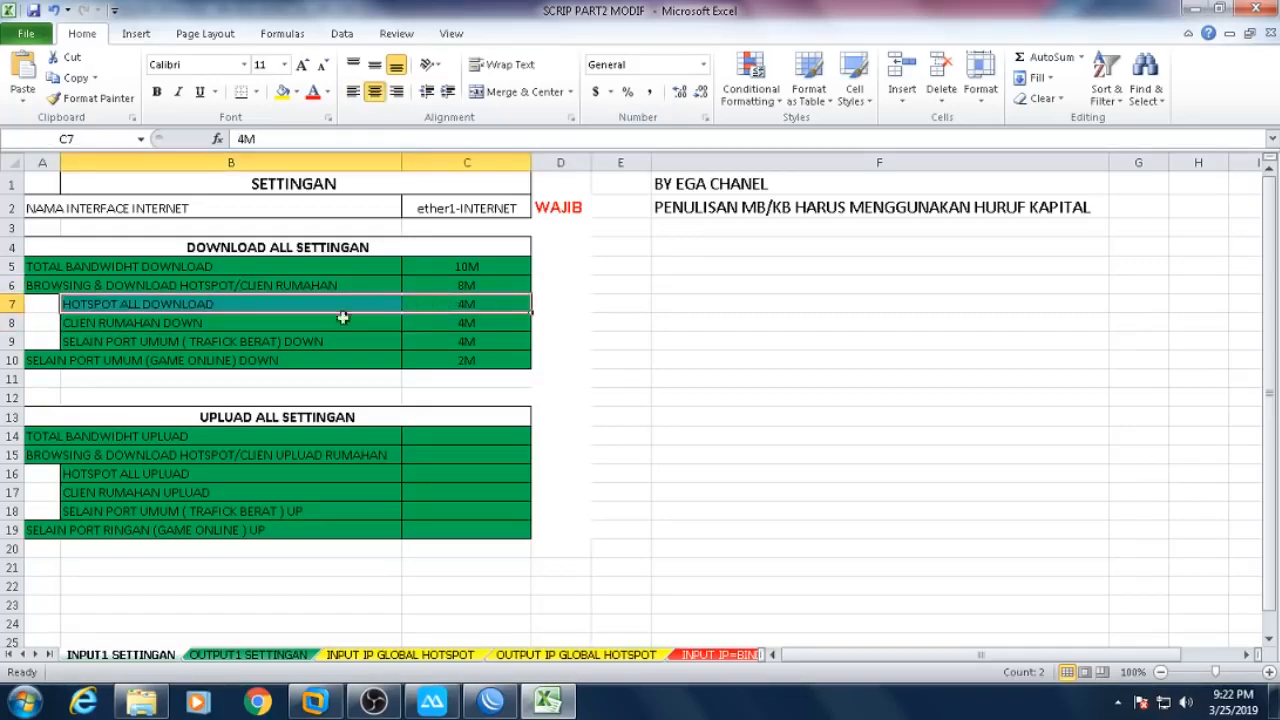
click(132, 325)
drag(257, 325, 440, 325)
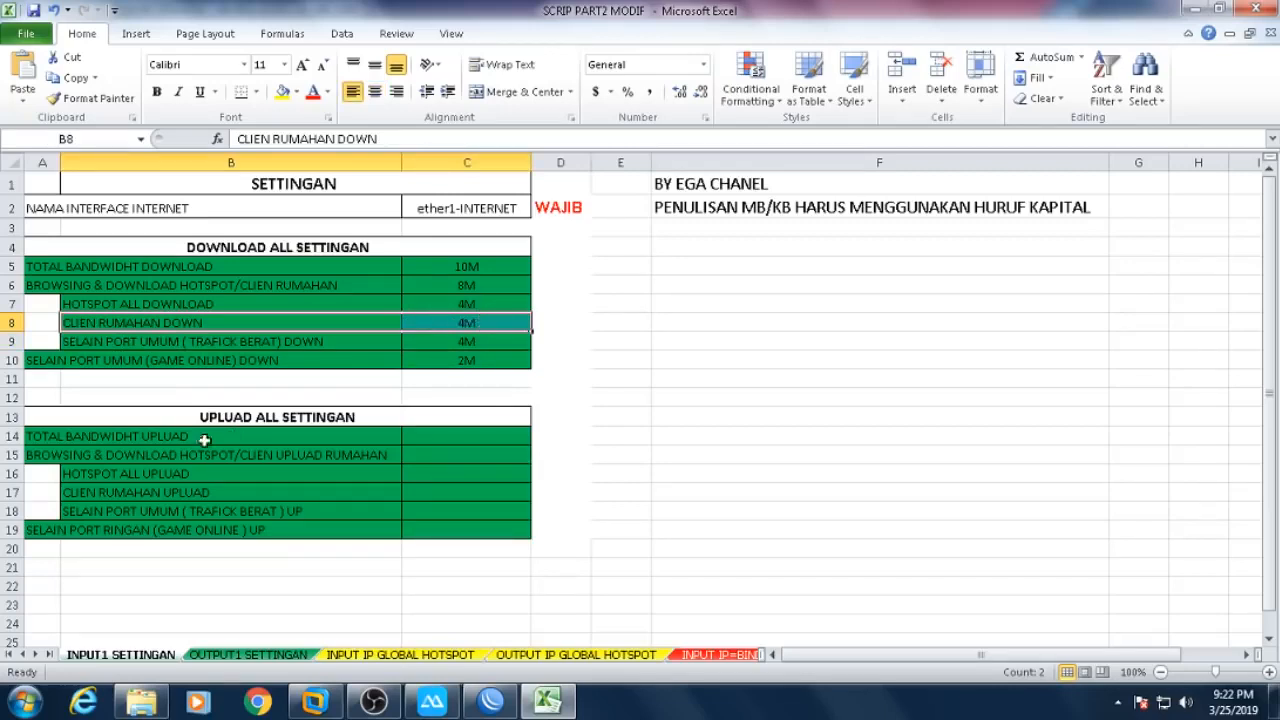
- Enter 4M total upload in C14, and 2M upload in C15 and game online C19
click(467, 437)
text(4)
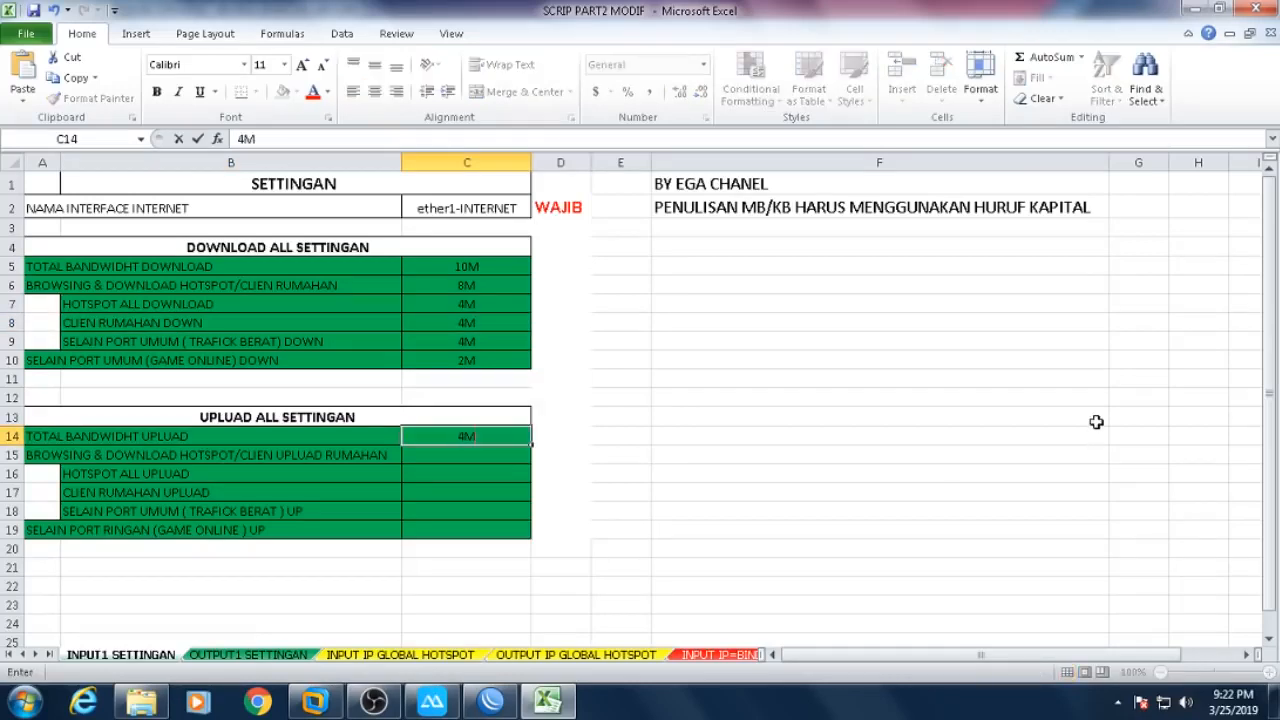
text(M)
key(Return)
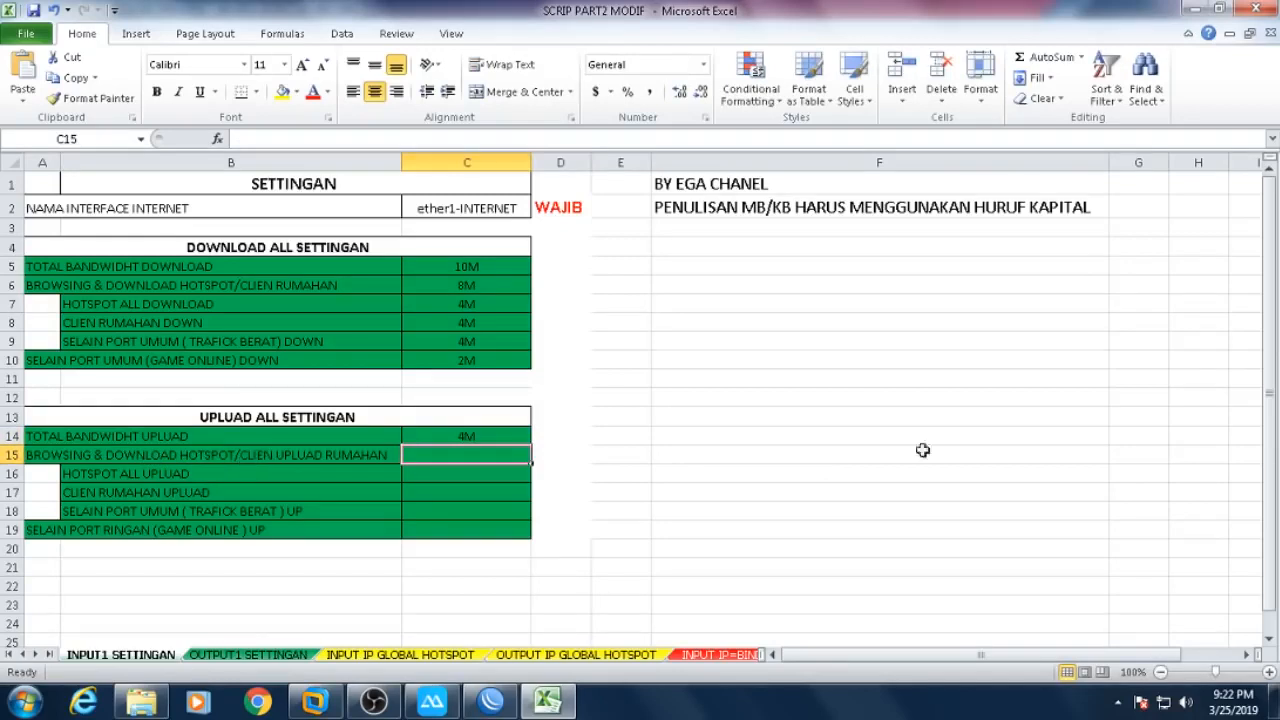
text(2M)
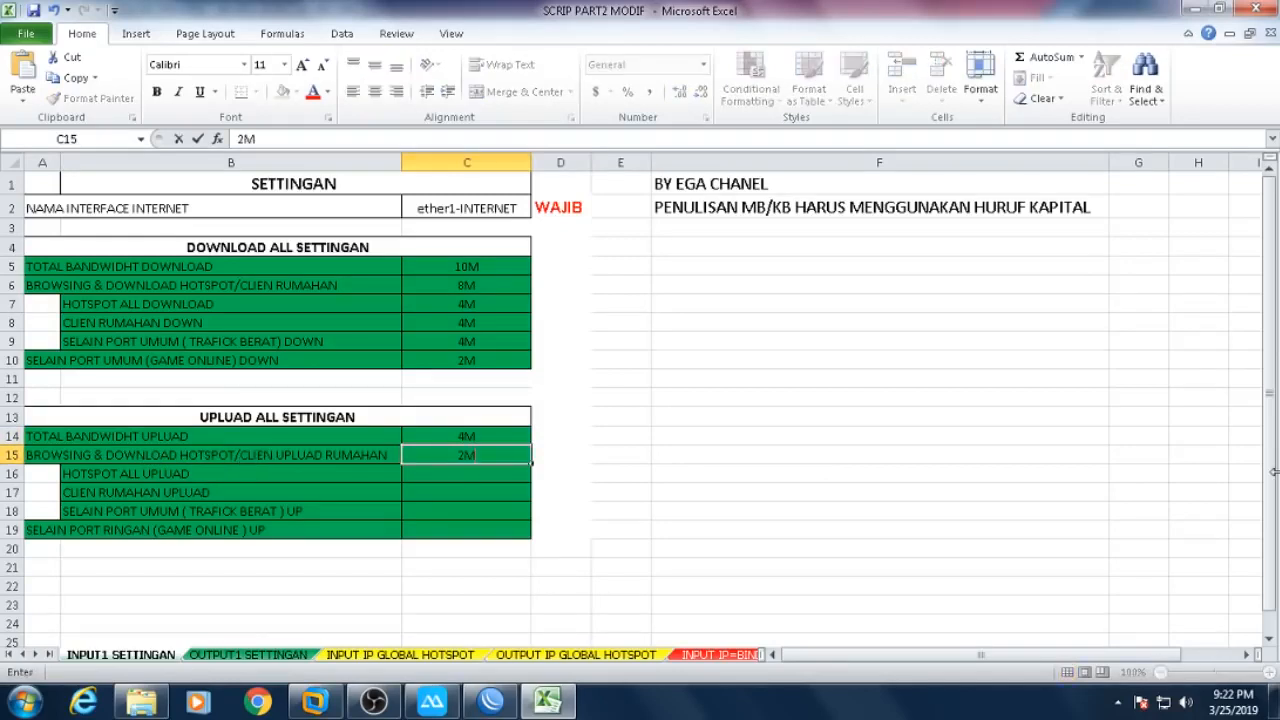
key(Return)
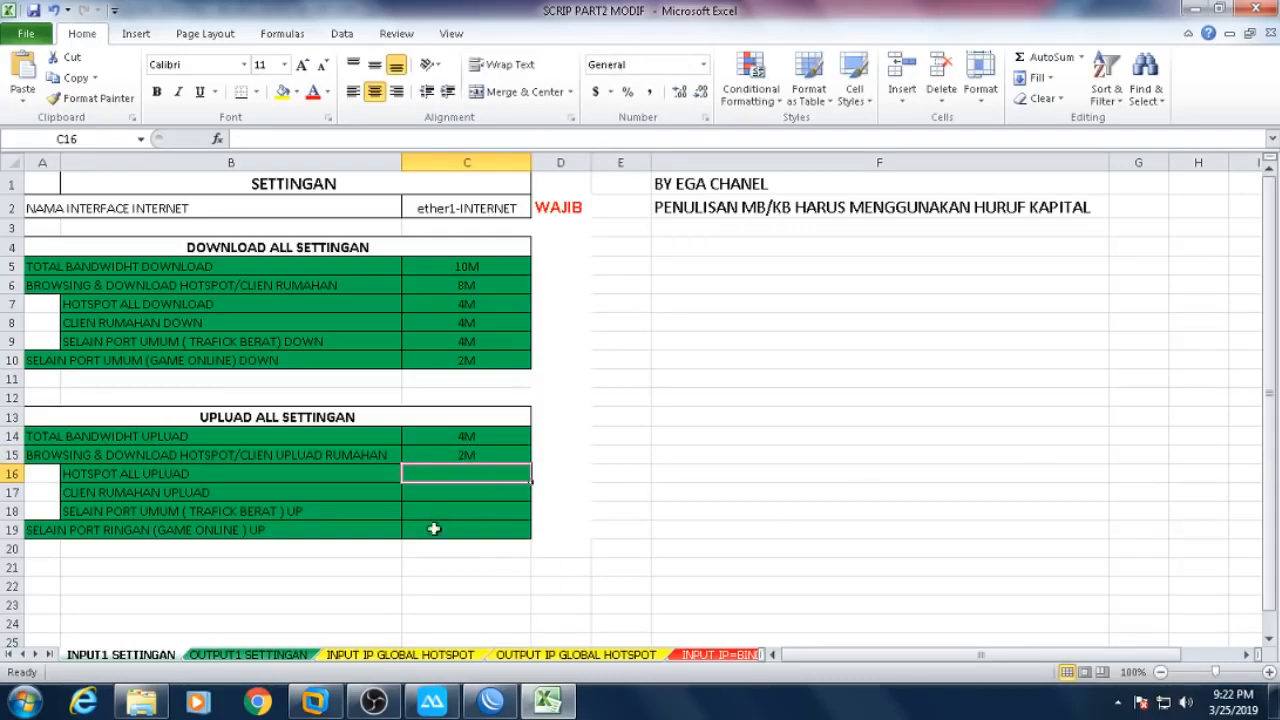
click(96, 530)
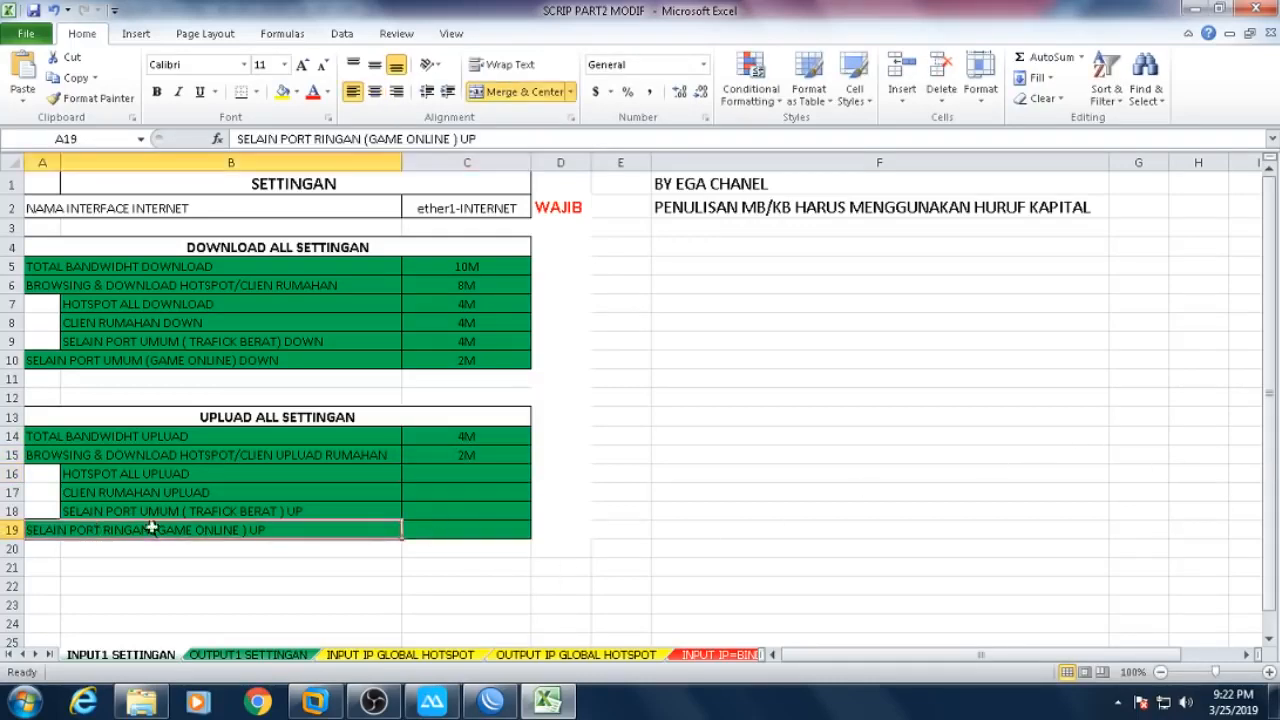
click(443, 525)
text(2M)
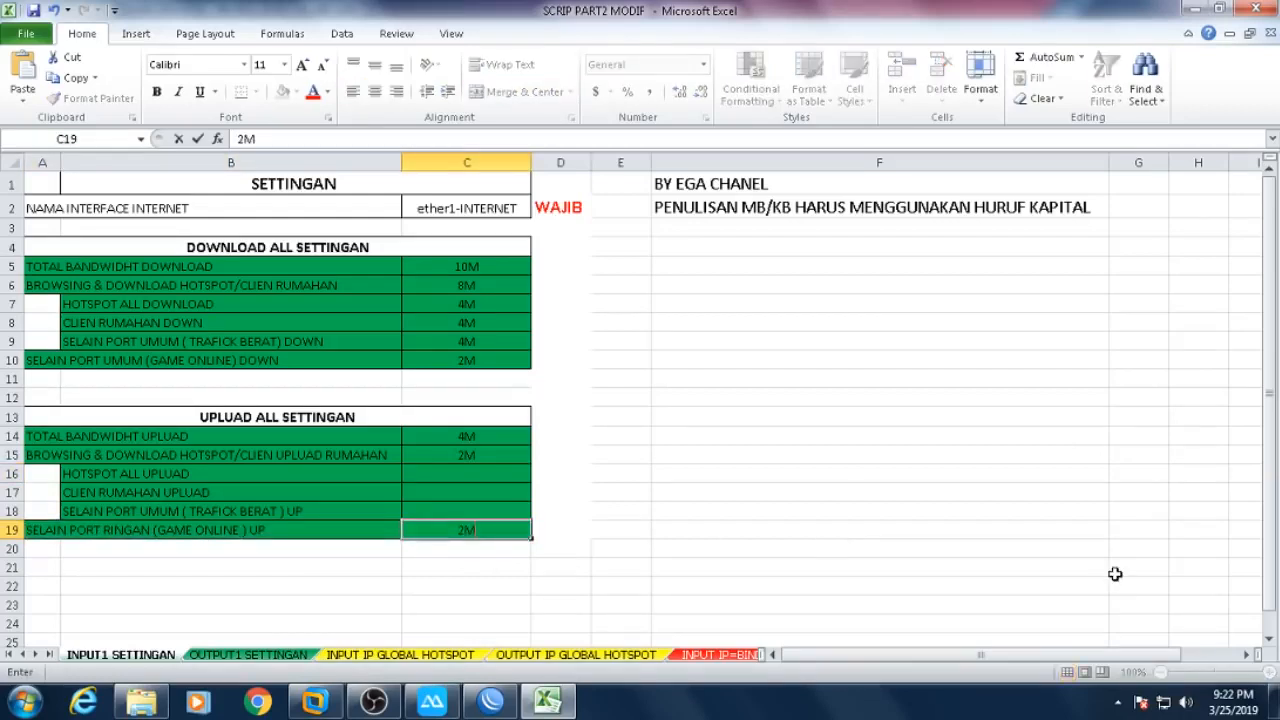
key(Return)
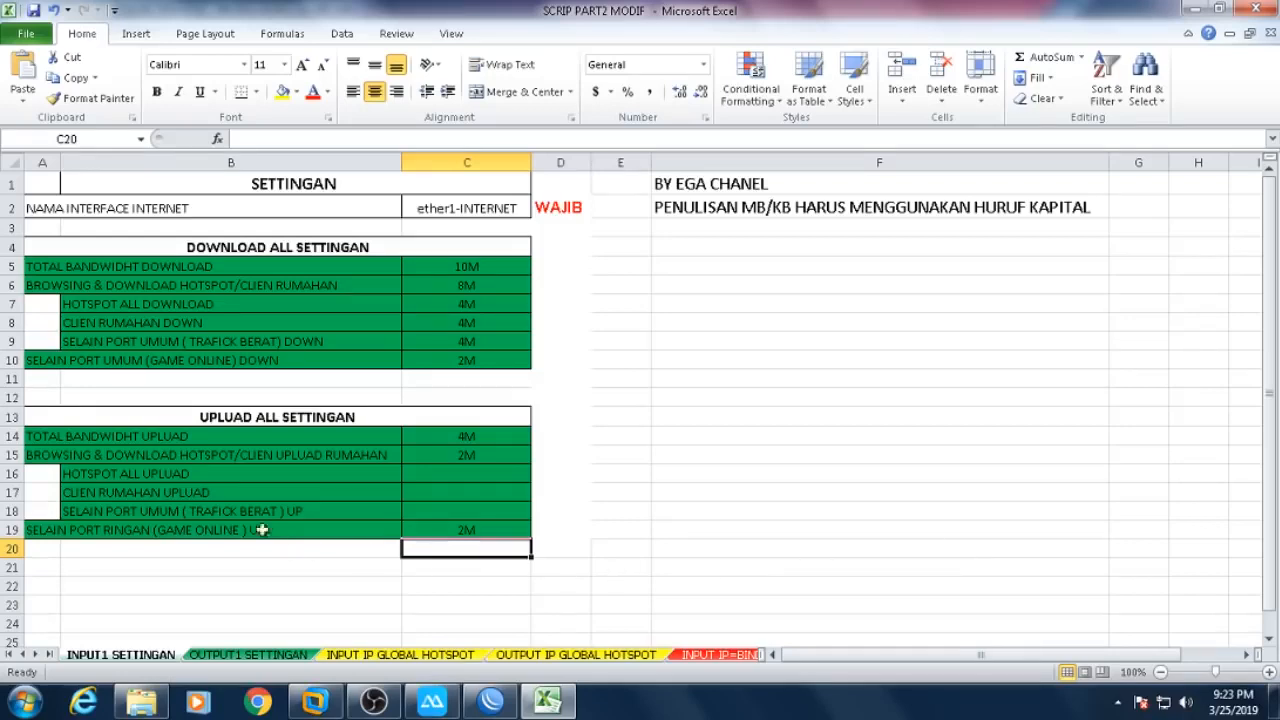
- Set 2M upload for hotspot C16, client C17 and heavy-traffic C18, then select C16:C18
click(150, 476)
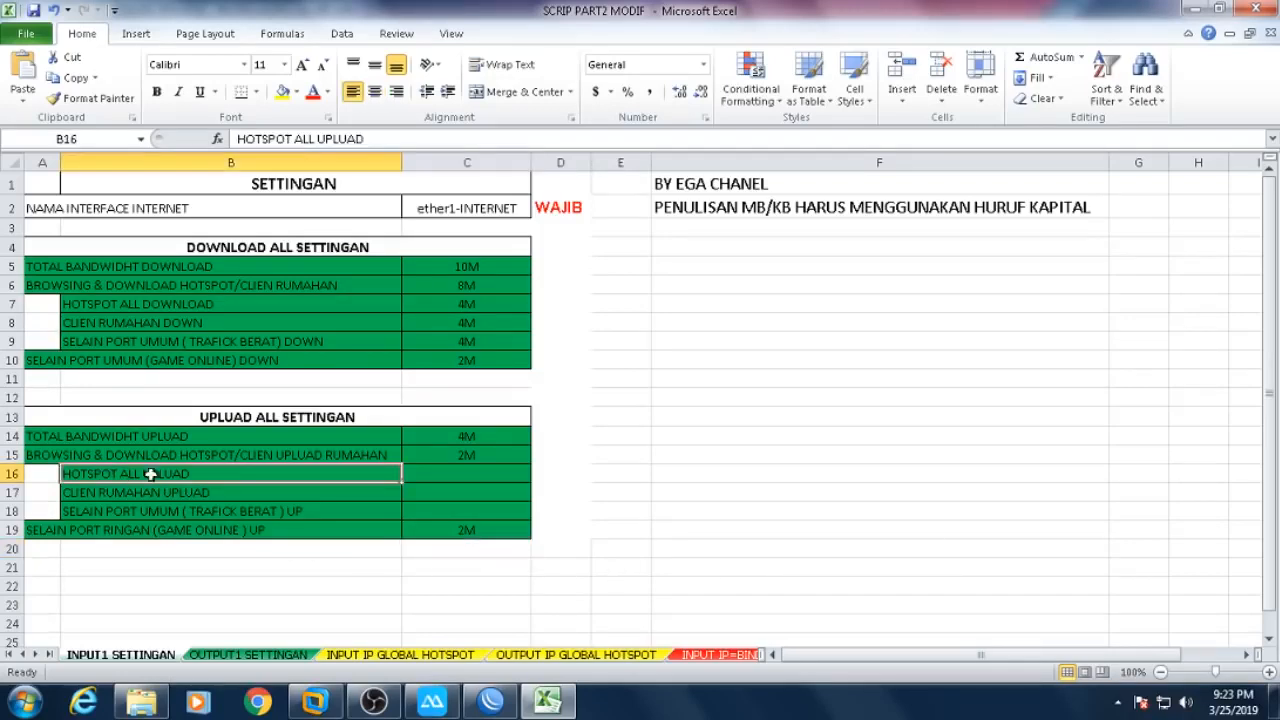
click(438, 472)
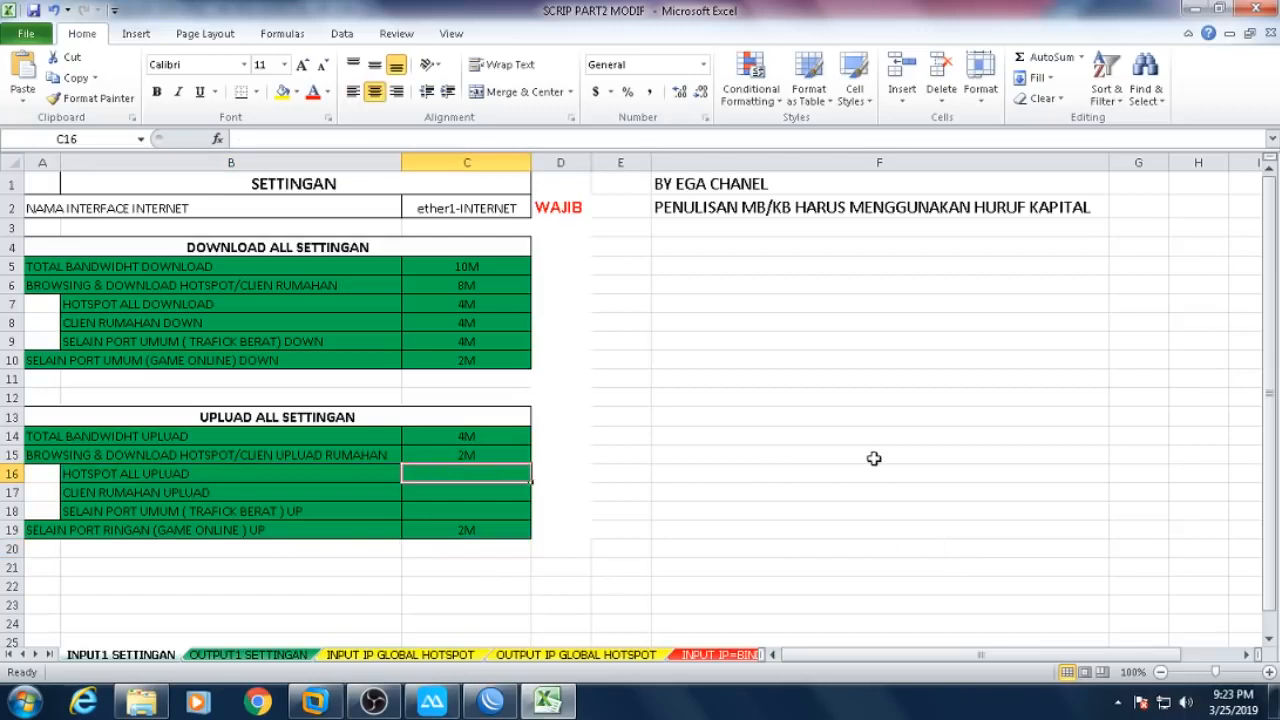
text(2)
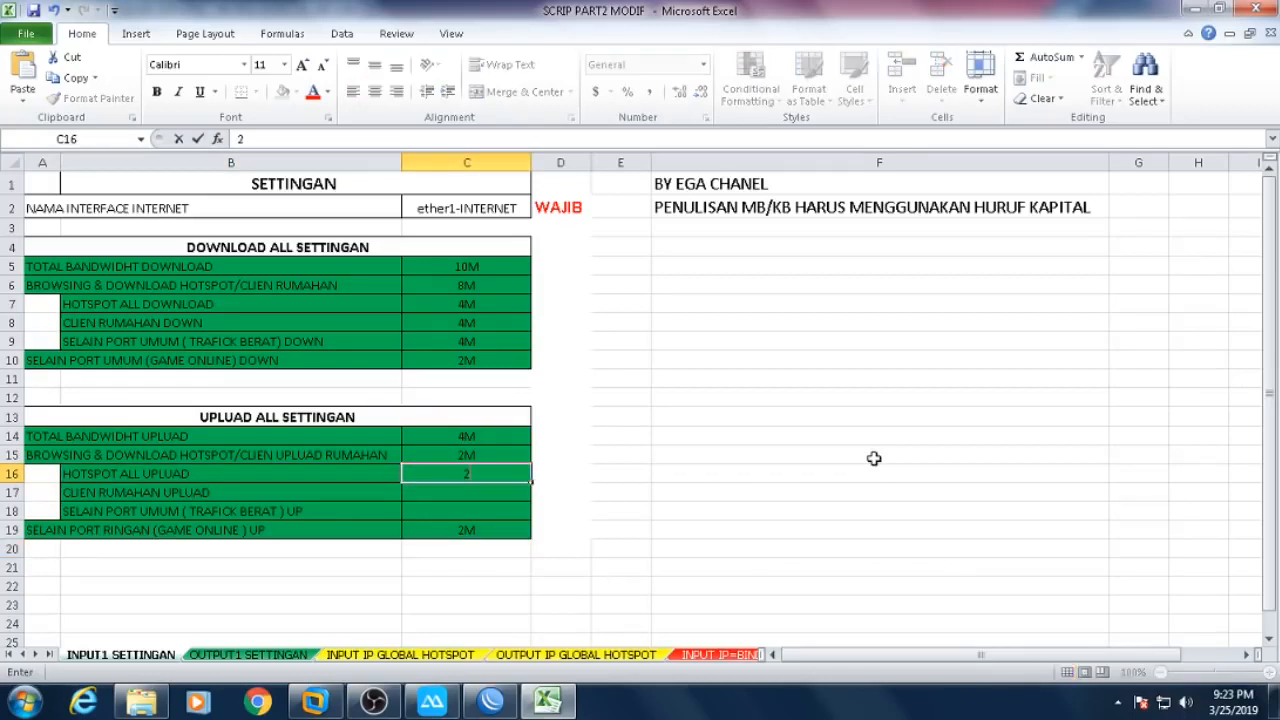
text(M)
click(873, 458)
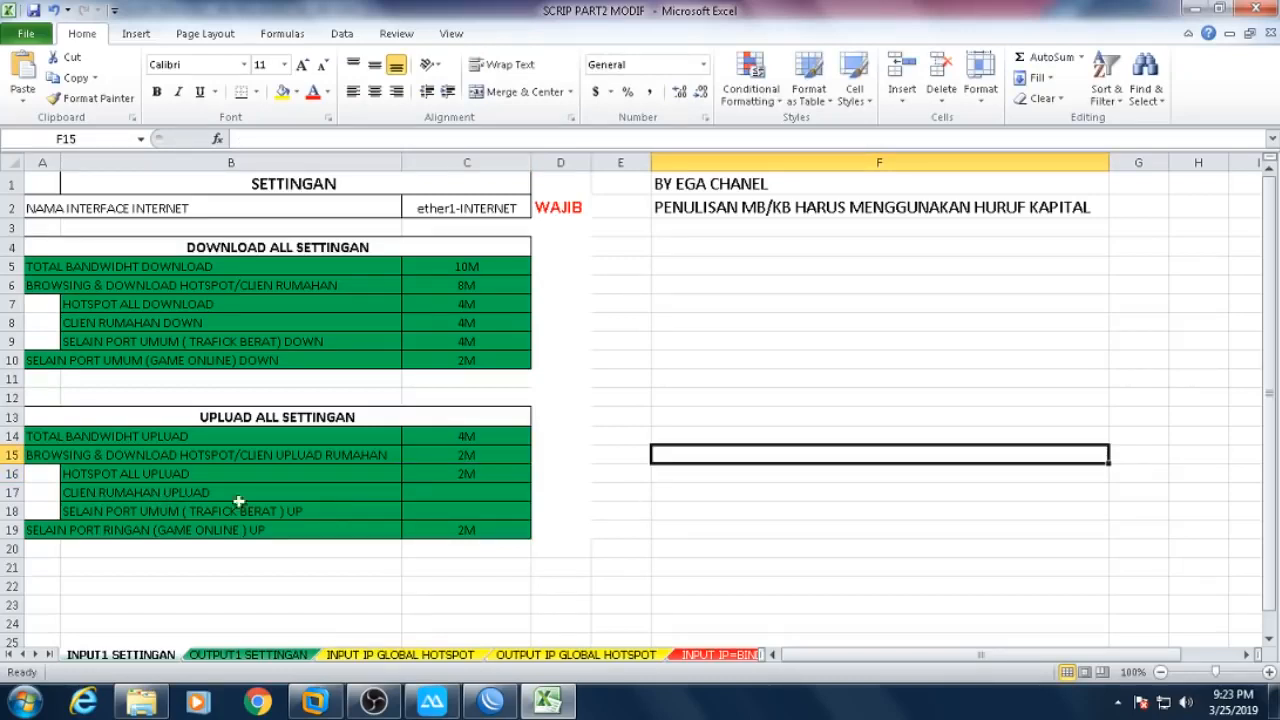
click(446, 494)
text(2M)
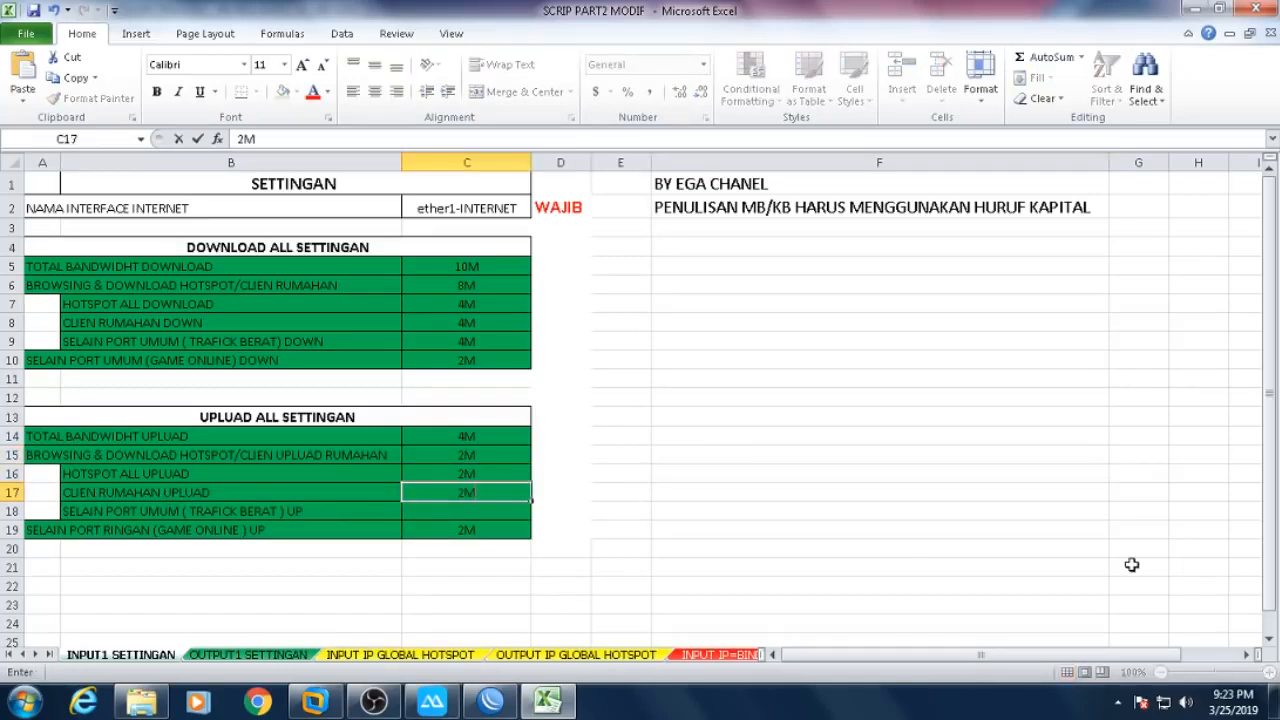
key(Return)
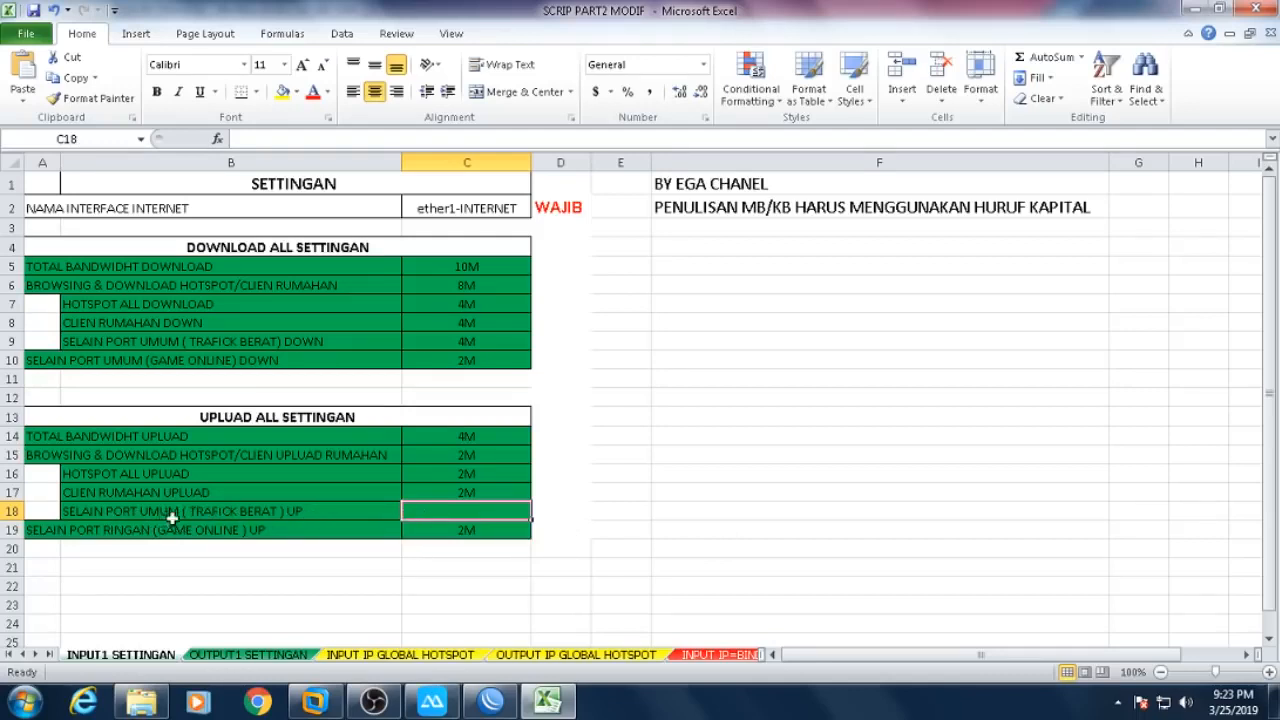
text(2)
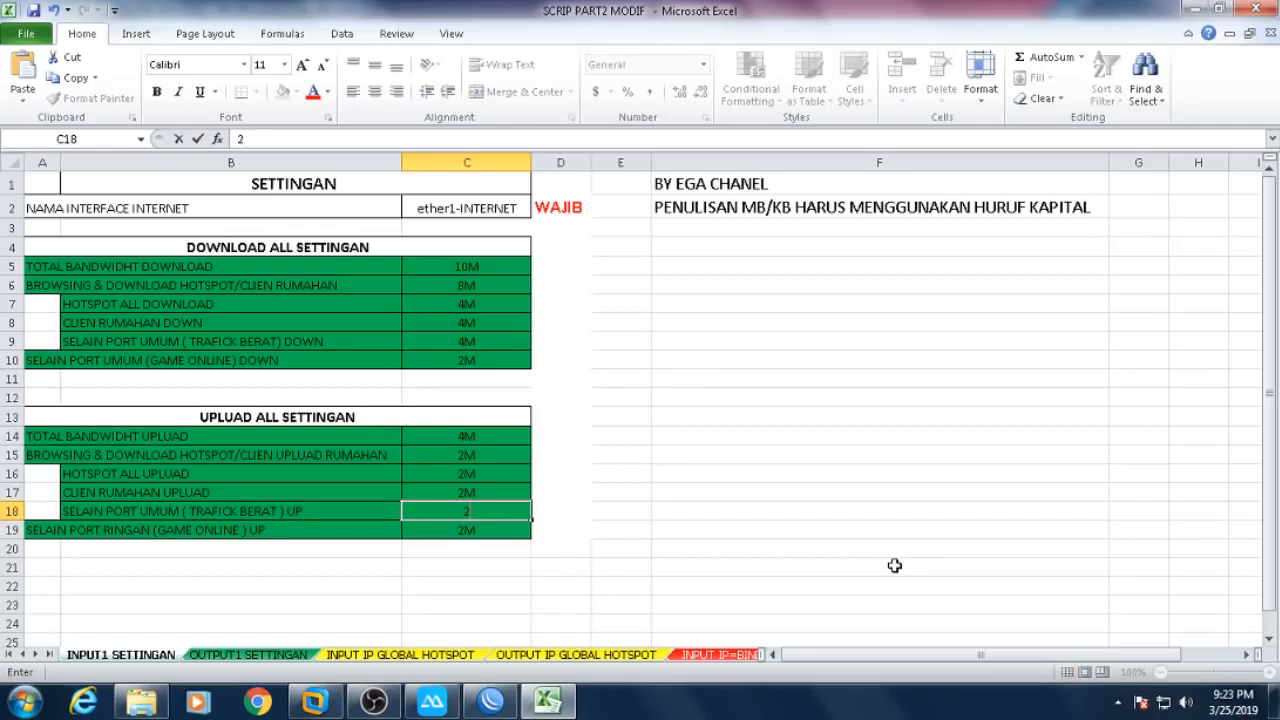
text(M)
key(Return)
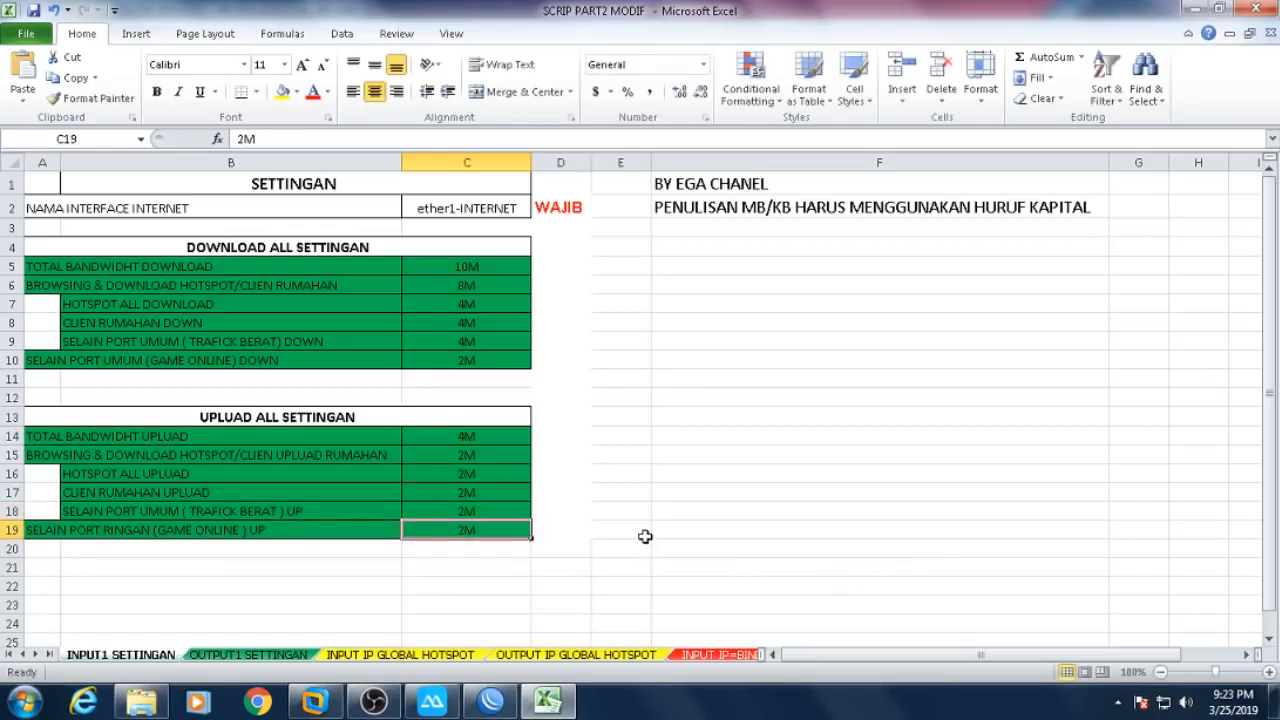
drag(480, 474, 480, 513)
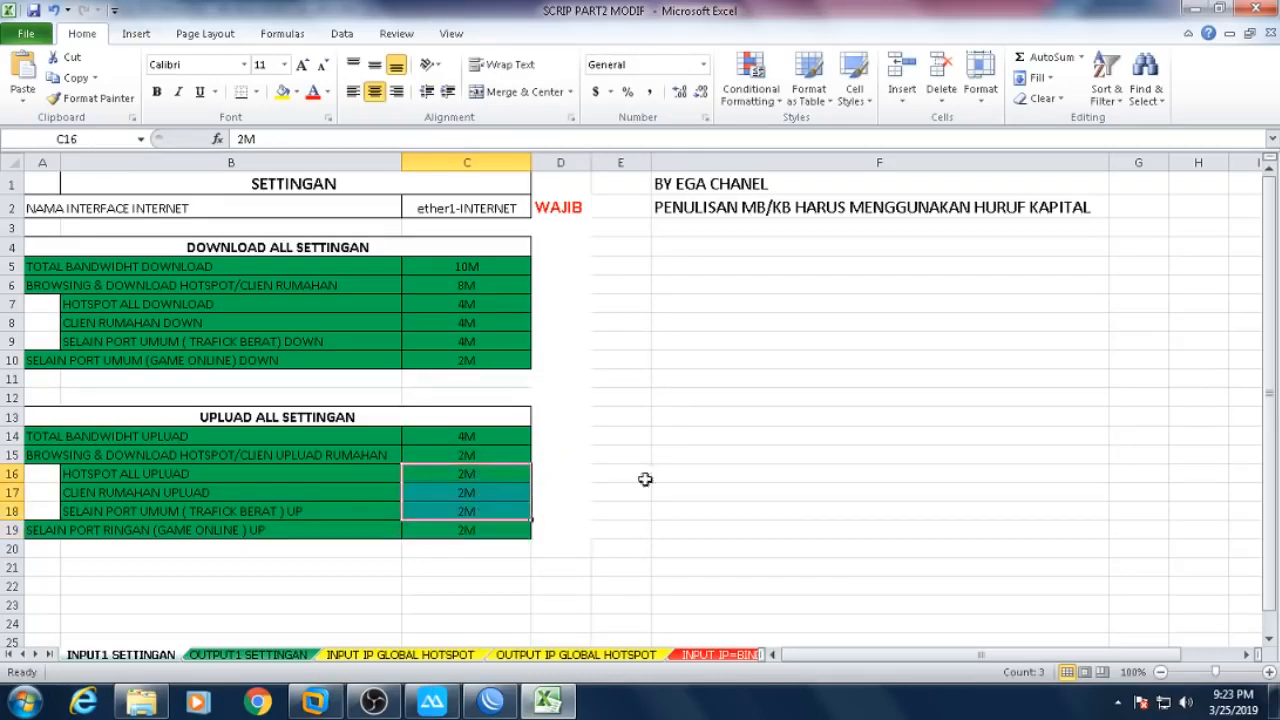
click(738, 485)
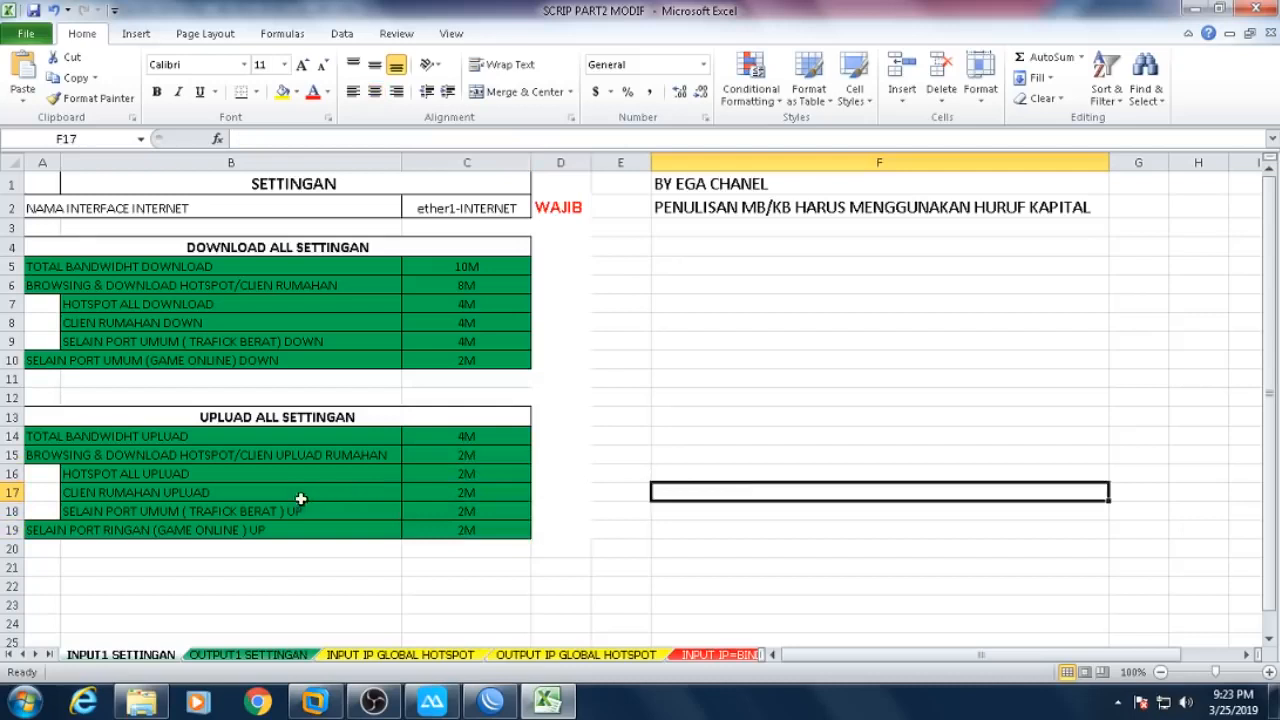
drag(186, 454, 471, 455)
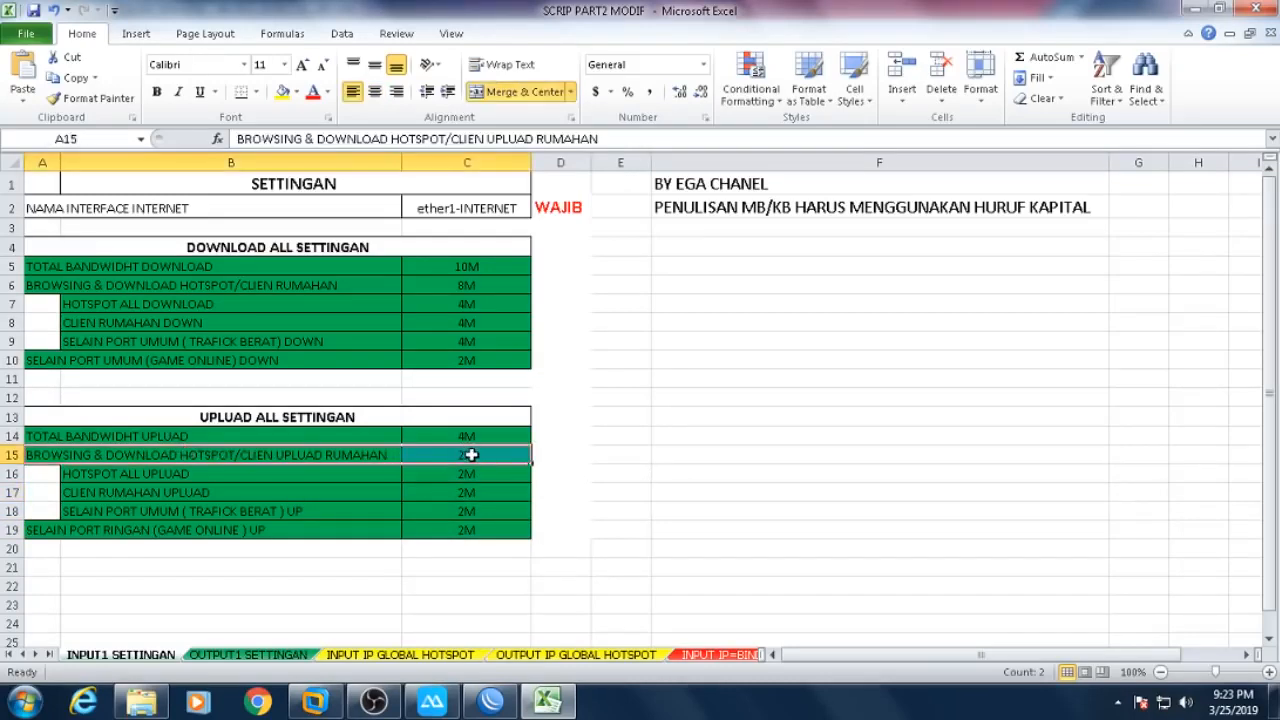
click(740, 484)
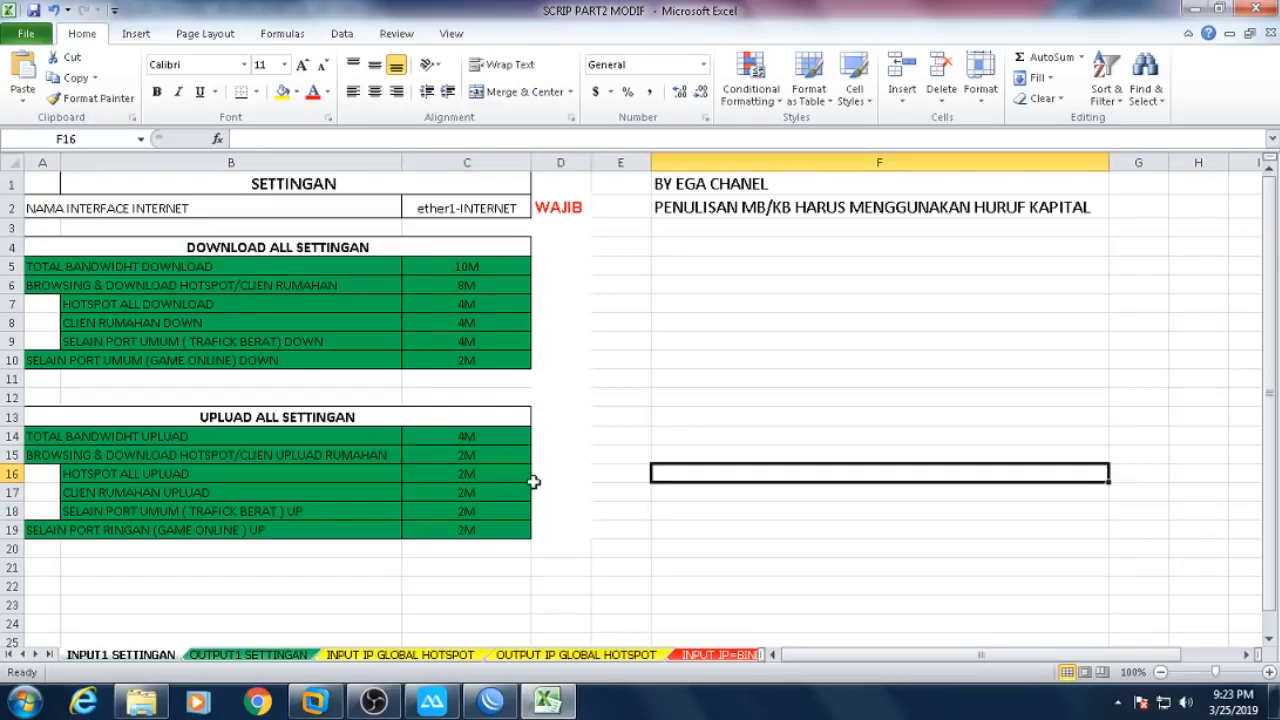
click(503, 473)
text(1)
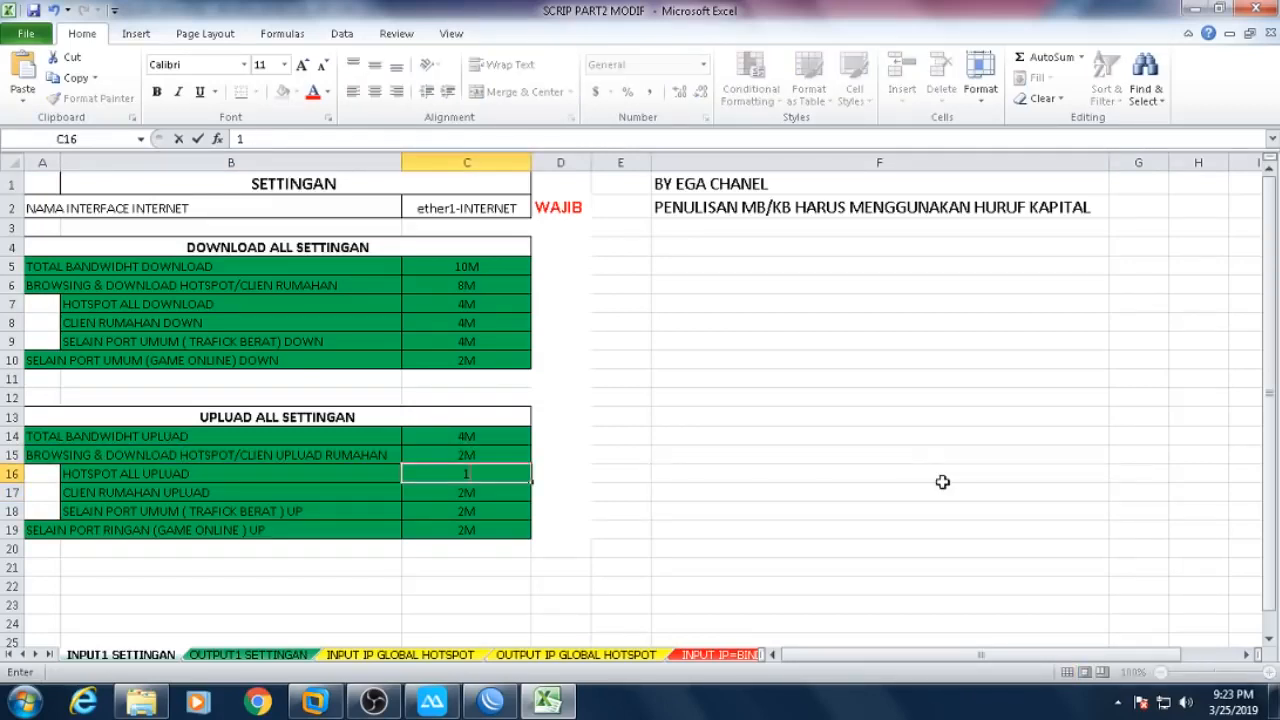
text(M)
key(Return)
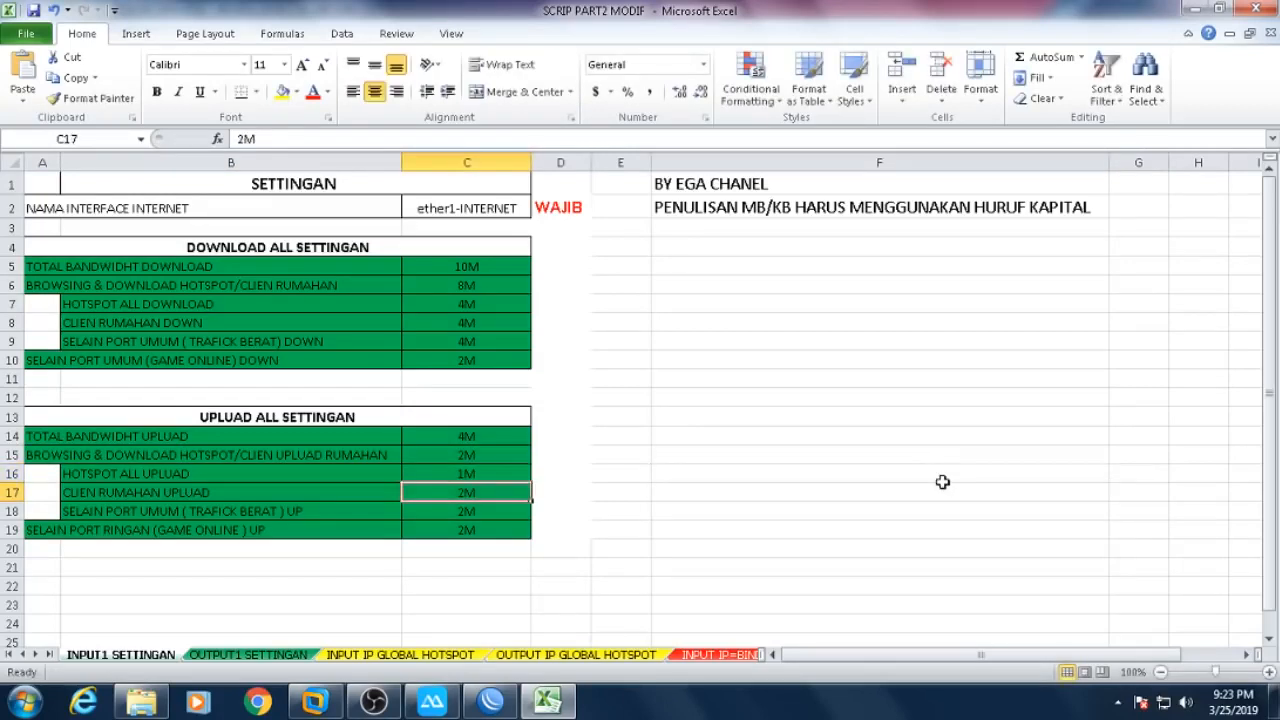
text(1)
key(Return)
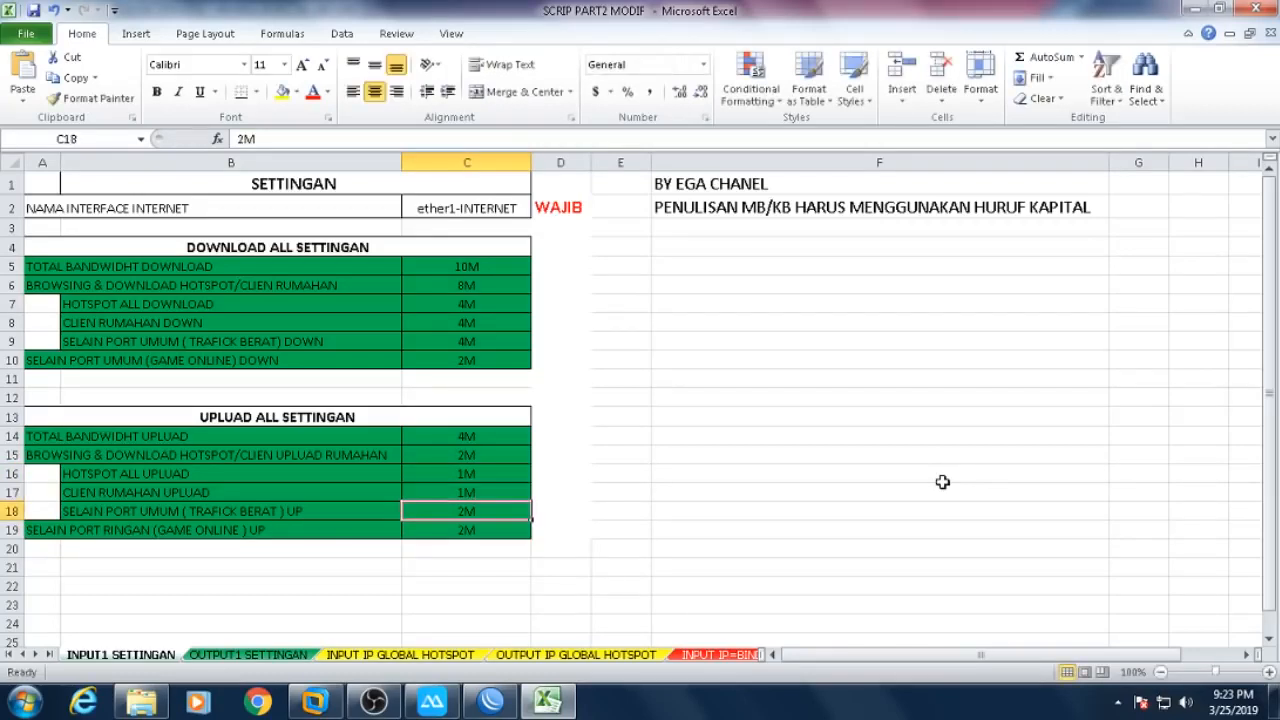
text(1)
key(Return)
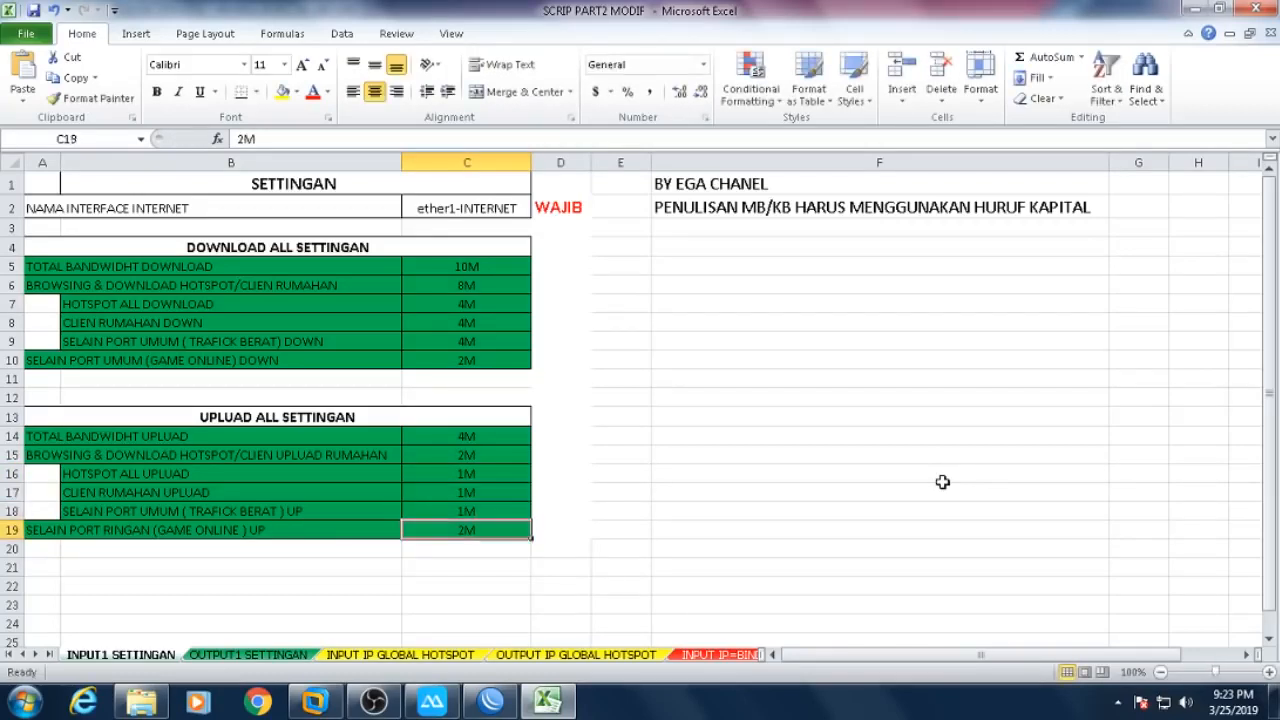
click(485, 481)
text(2)
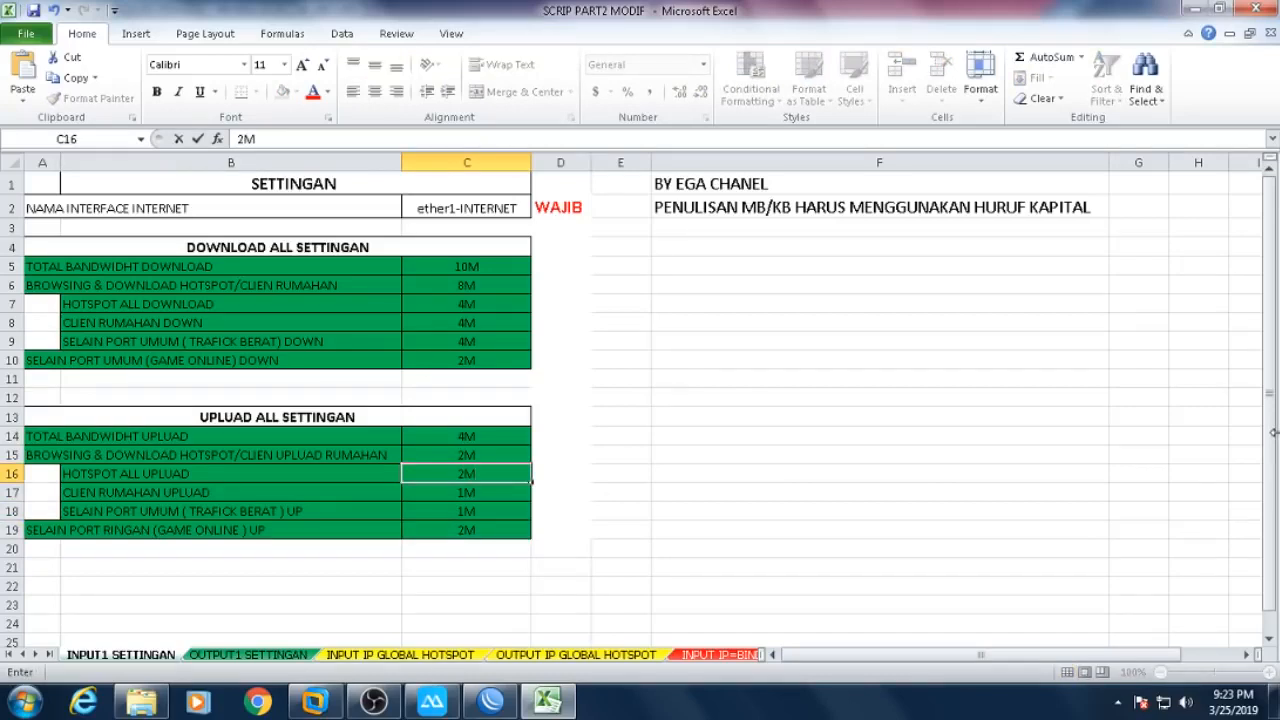
key(Return)
text(2M)
key(Return)
text(2)
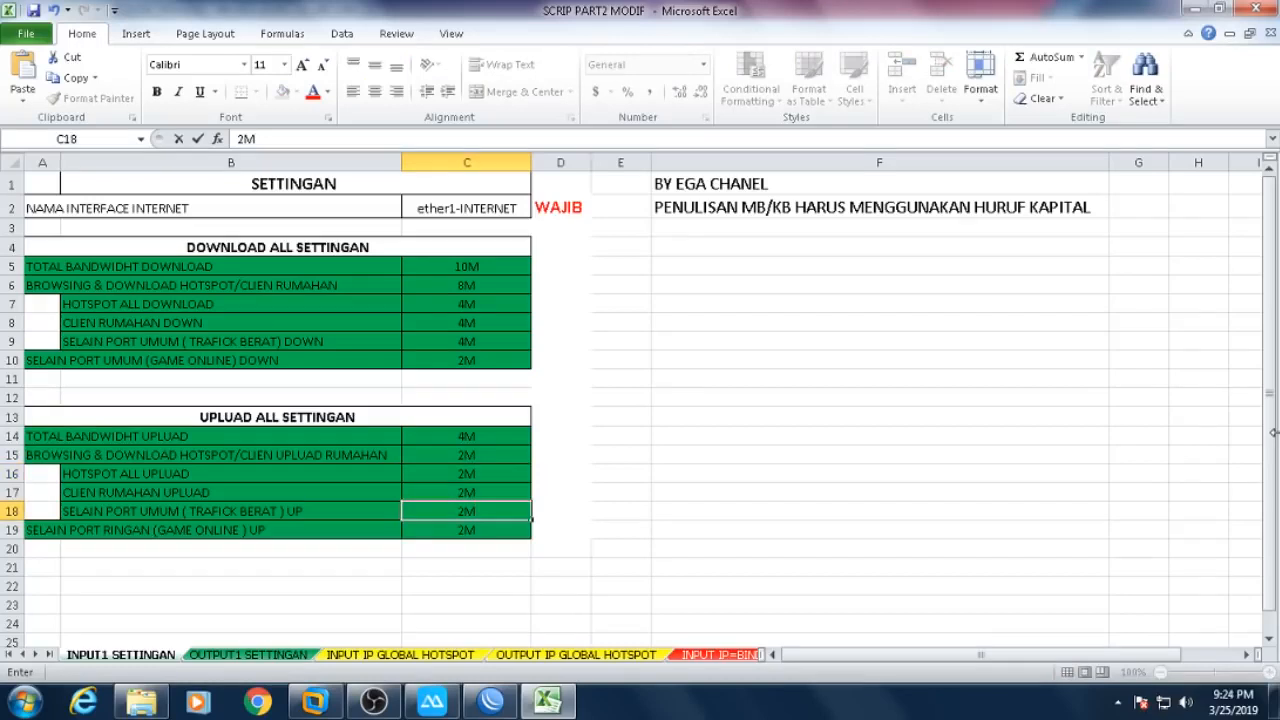
click(860, 473)
click(98, 473)
drag(98, 473, 467, 510)
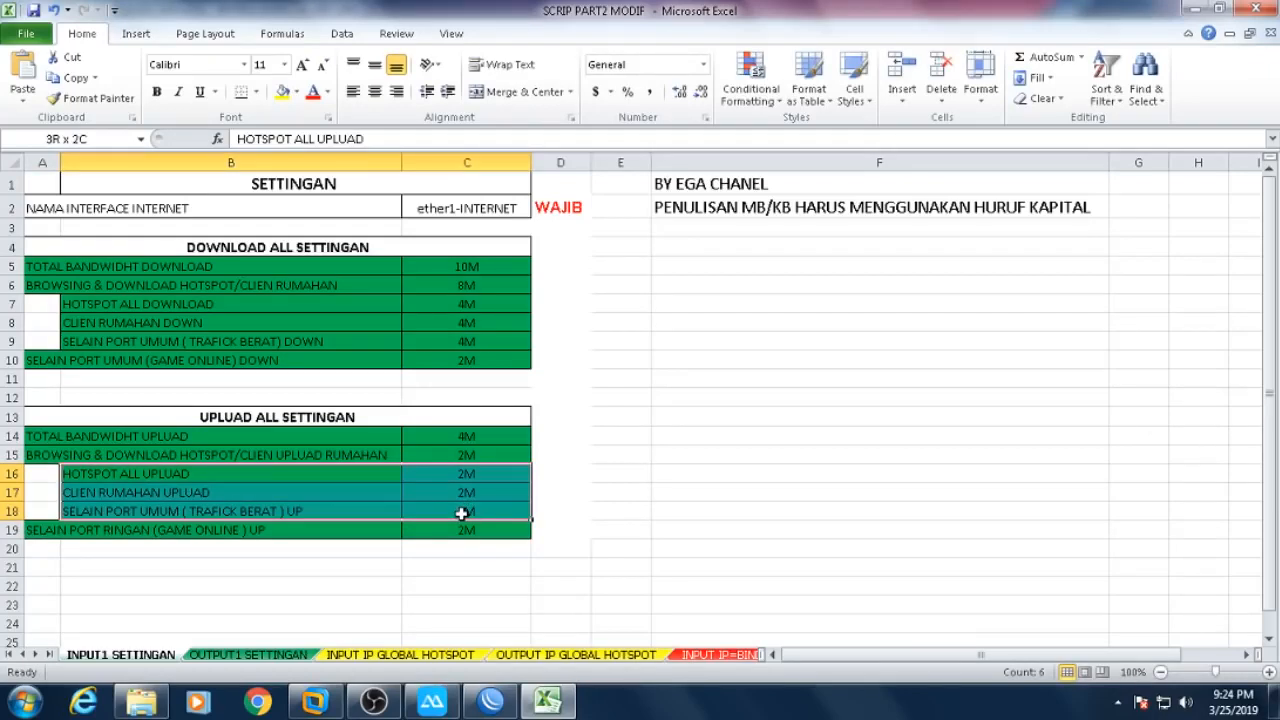
drag(462, 513, 462, 513)
click(480, 456)
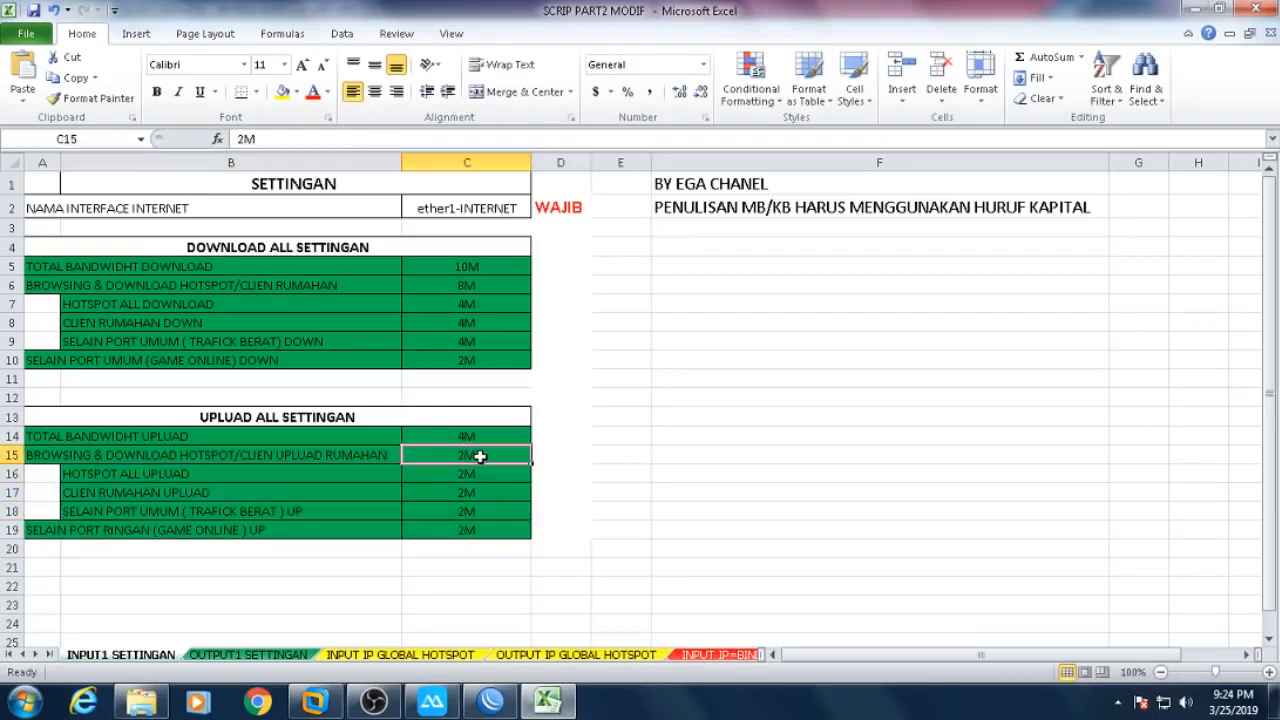
key(ctrl+e)
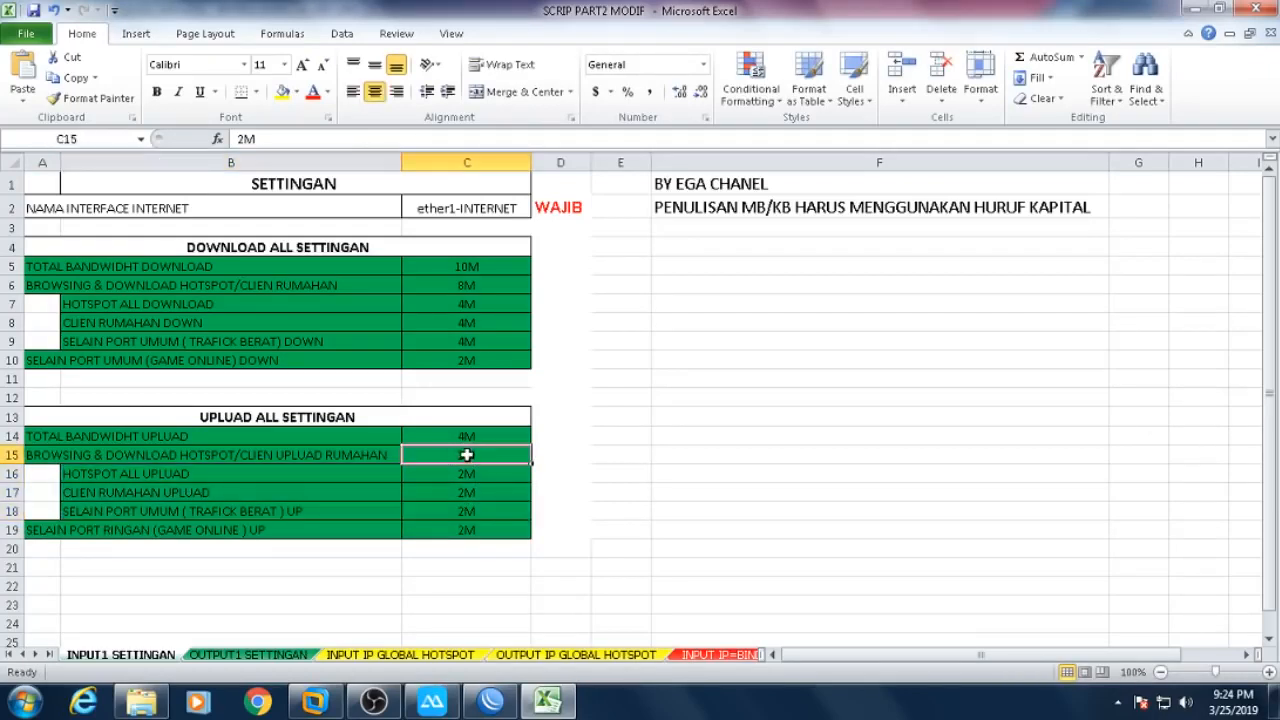
click(755, 504)
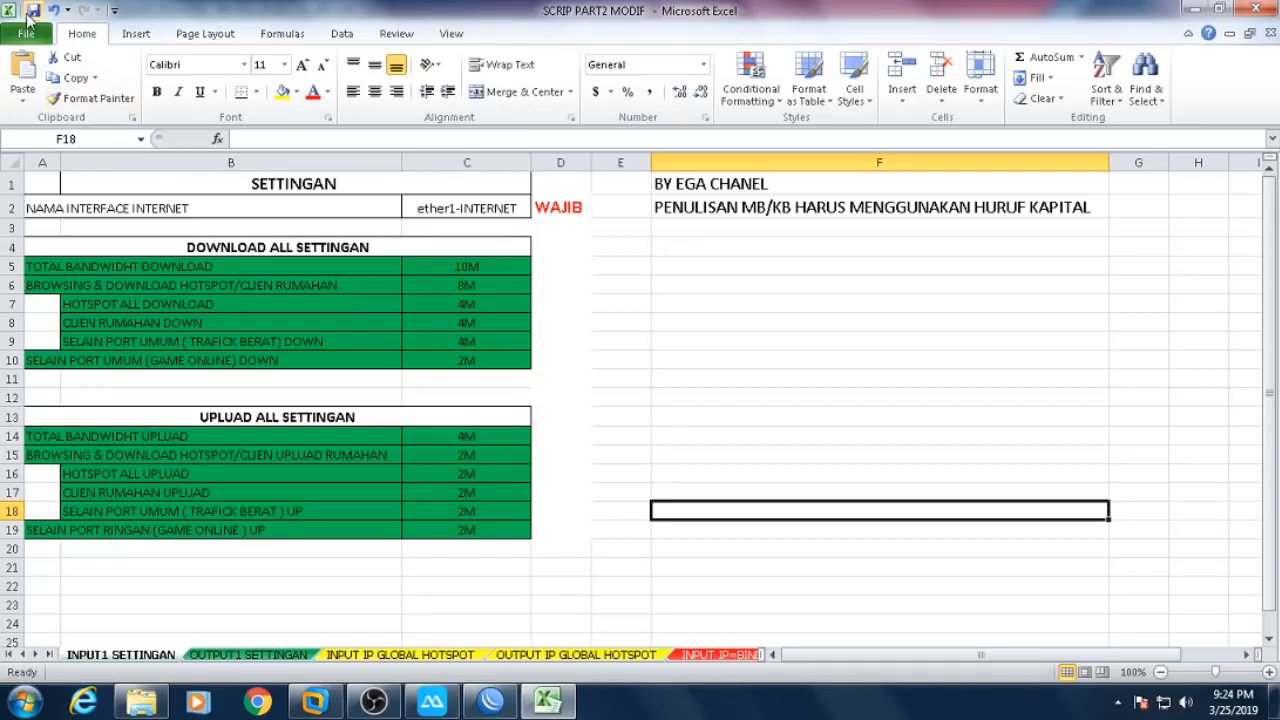
- Copy the 95-row RouterOS script in D1:D95 of the OUTPUT1 SETTINGAN sheet, then return to WinBox
click(222, 656)
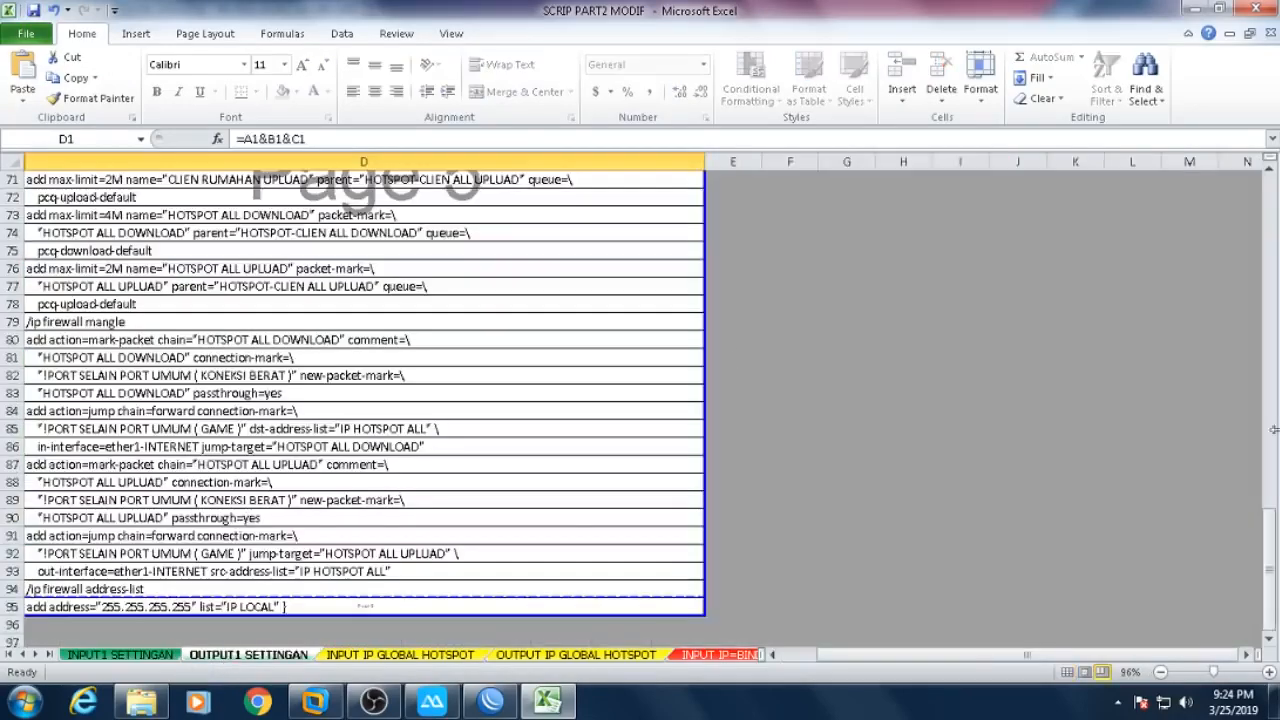
drag(1268, 545, 1252, 196)
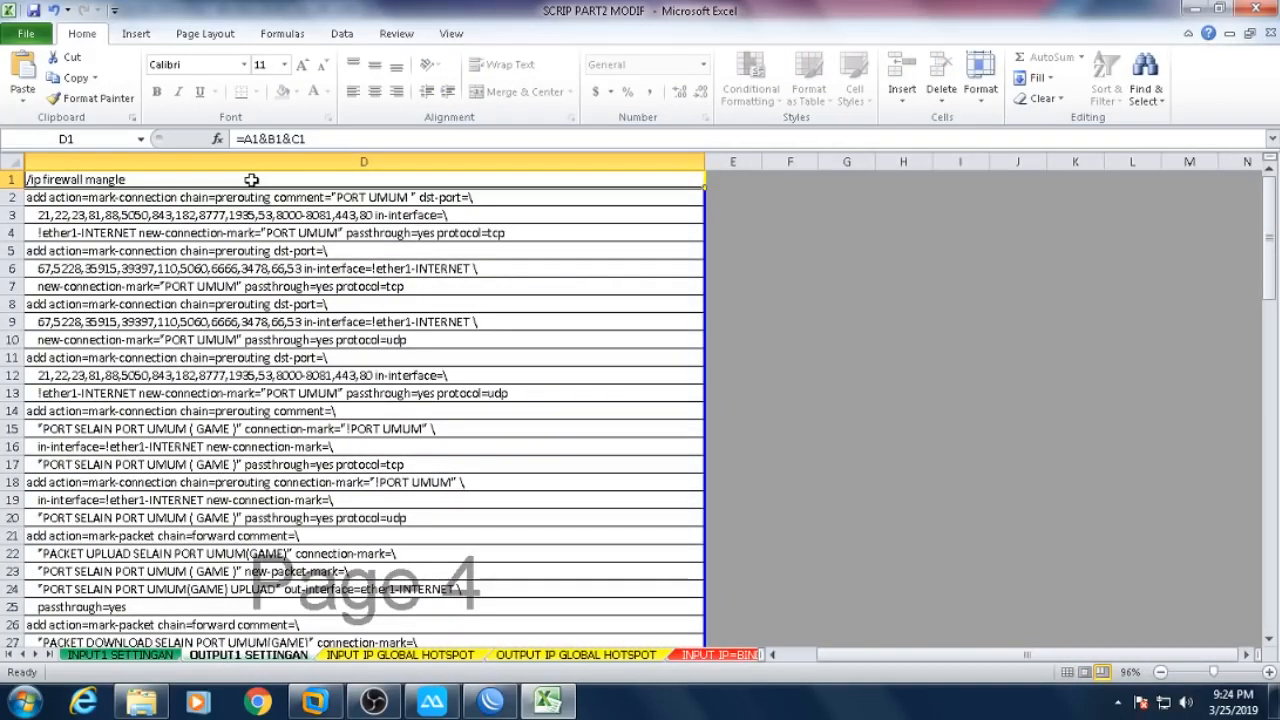
key(ctrl+shift+Down)
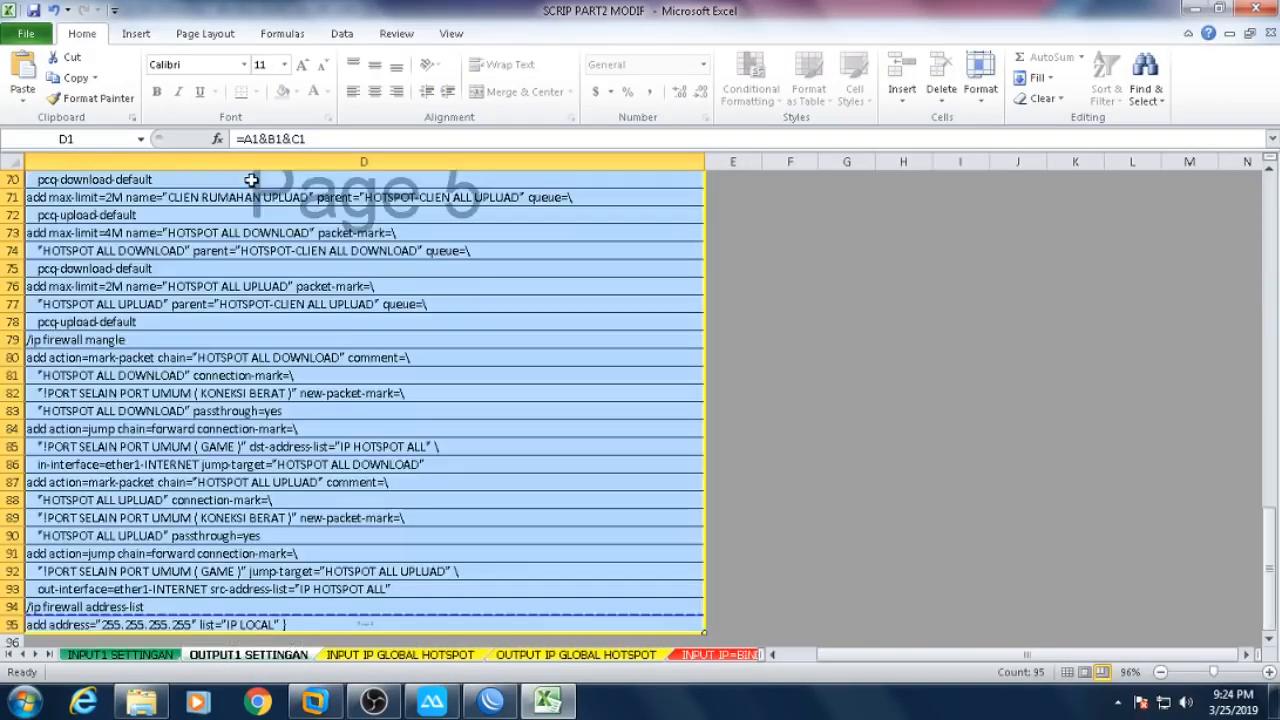
right_click(262, 222)
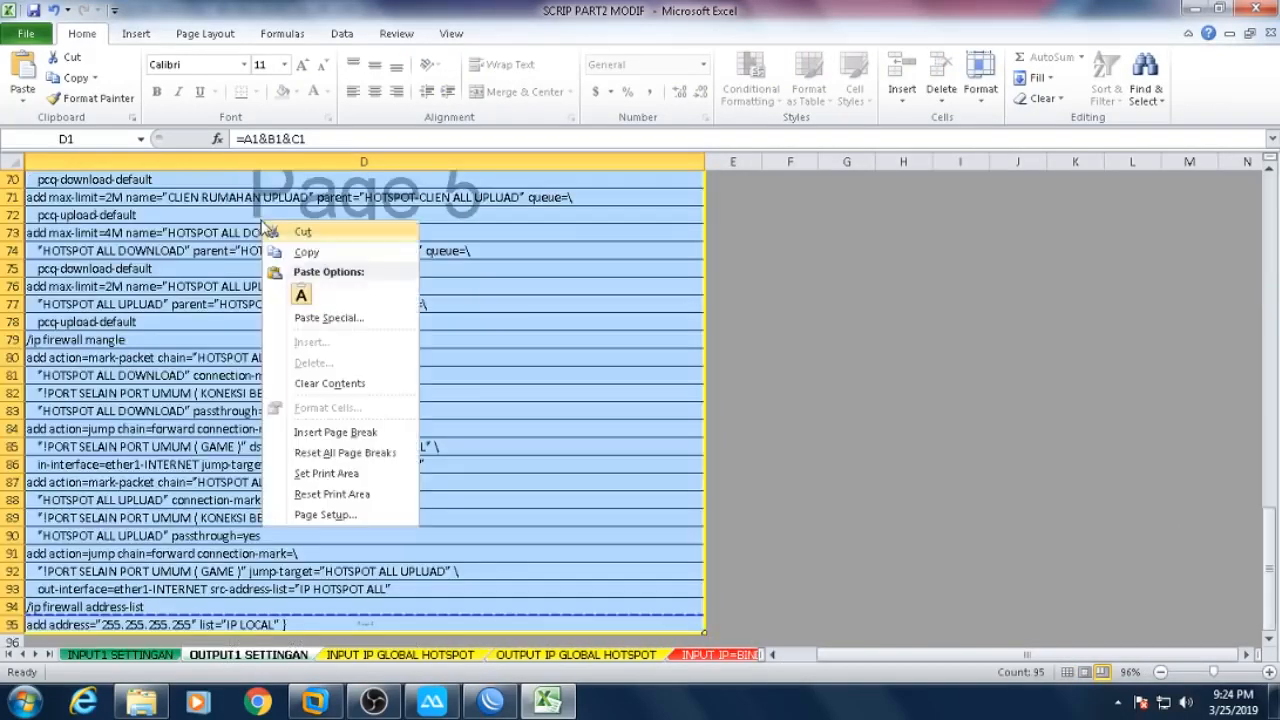
click(306, 252)
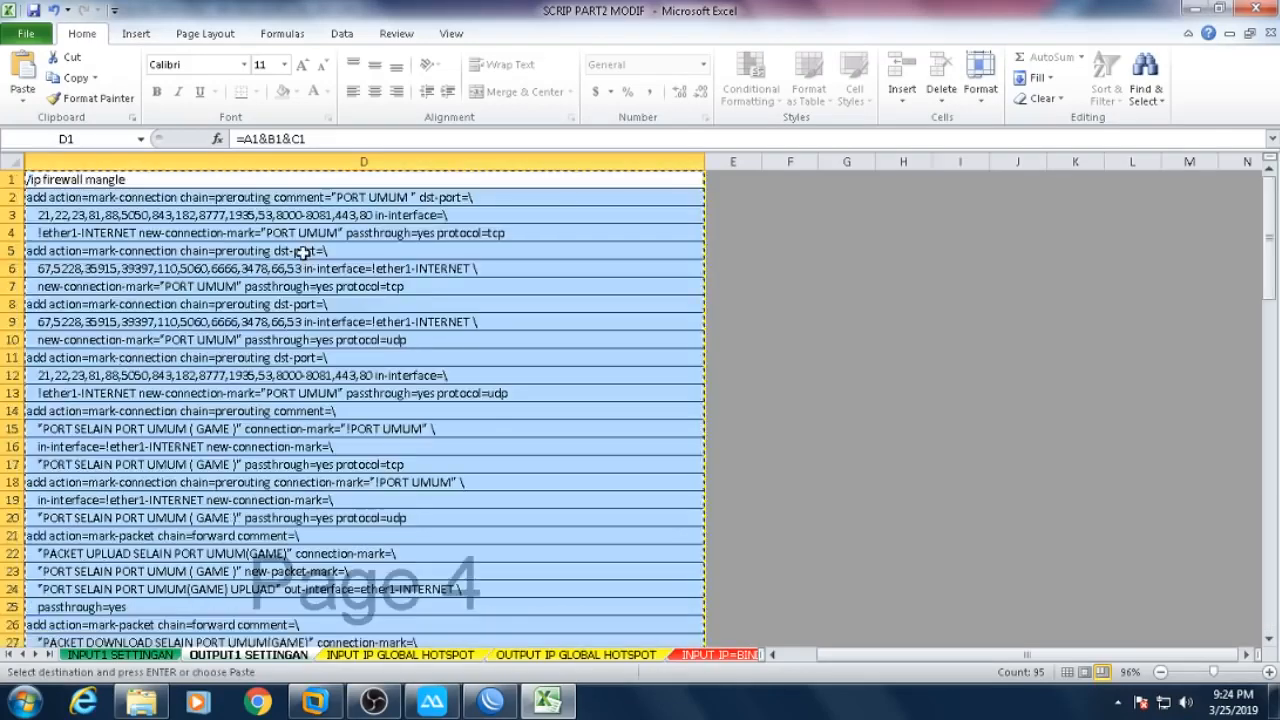
click(495, 698)
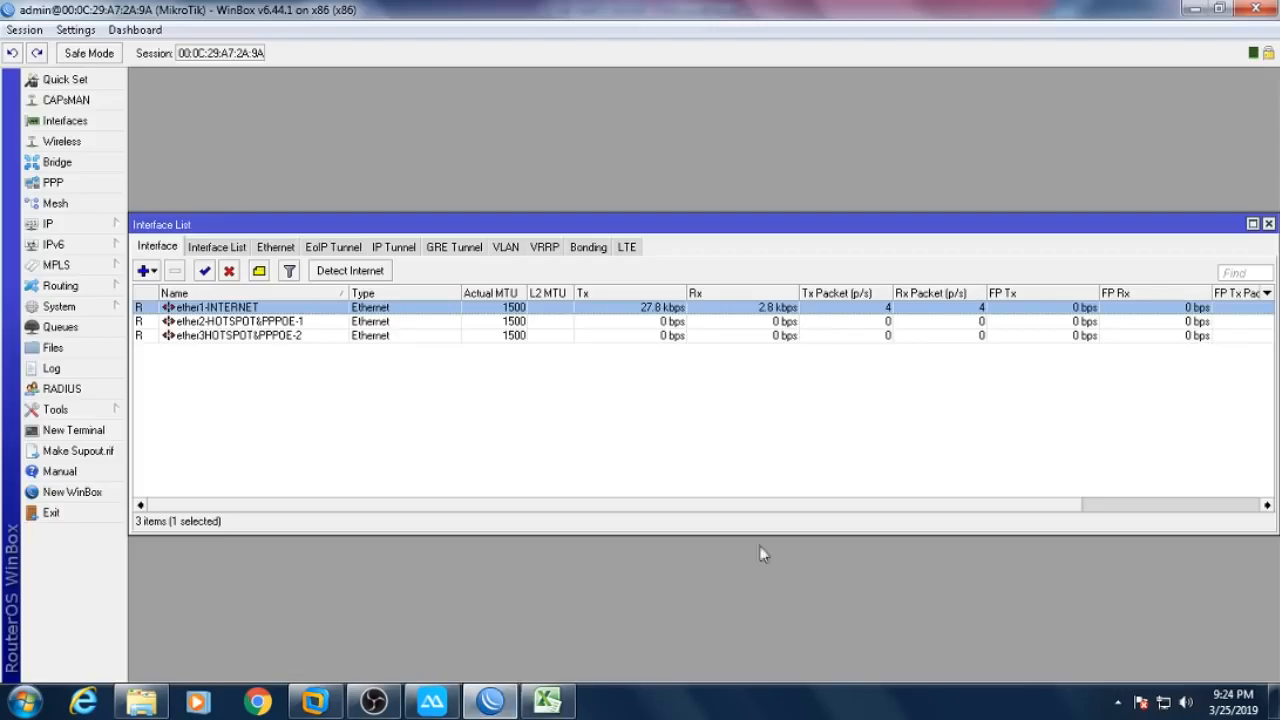
- Open the IP Firewall Mangle list and maximize the Firewall window
click(104, 225)
click(155, 340)
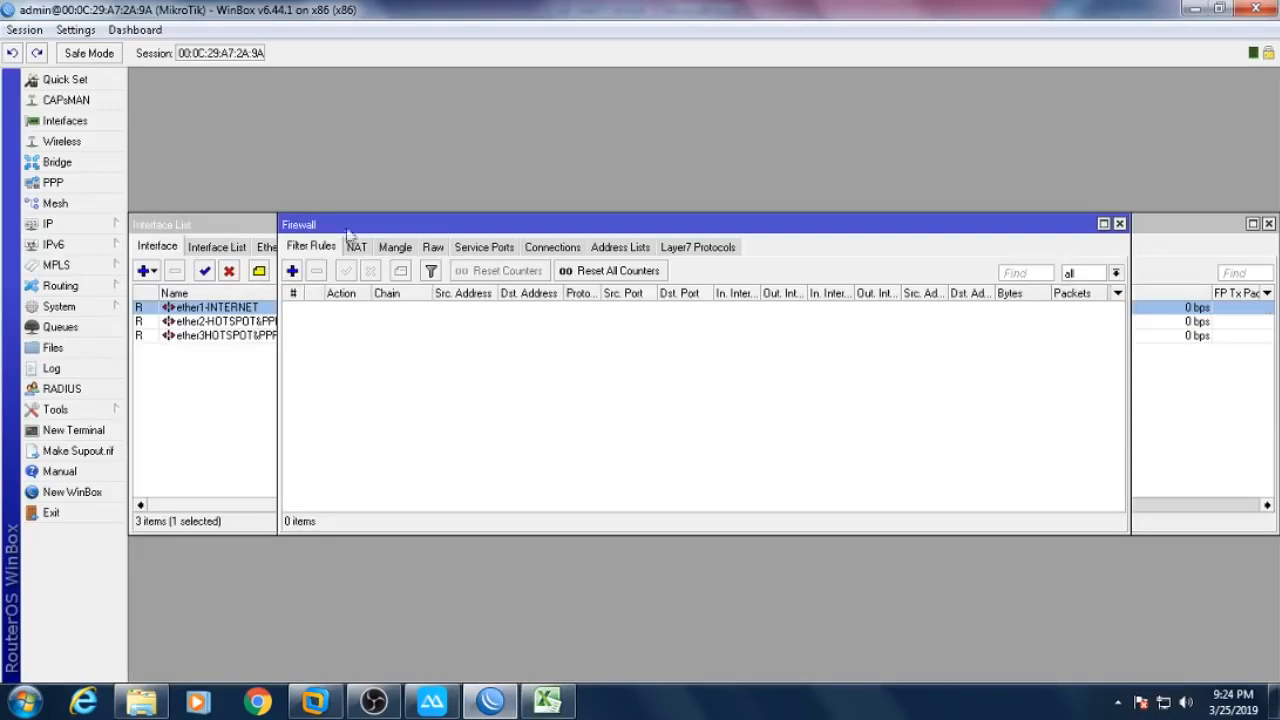
click(400, 247)
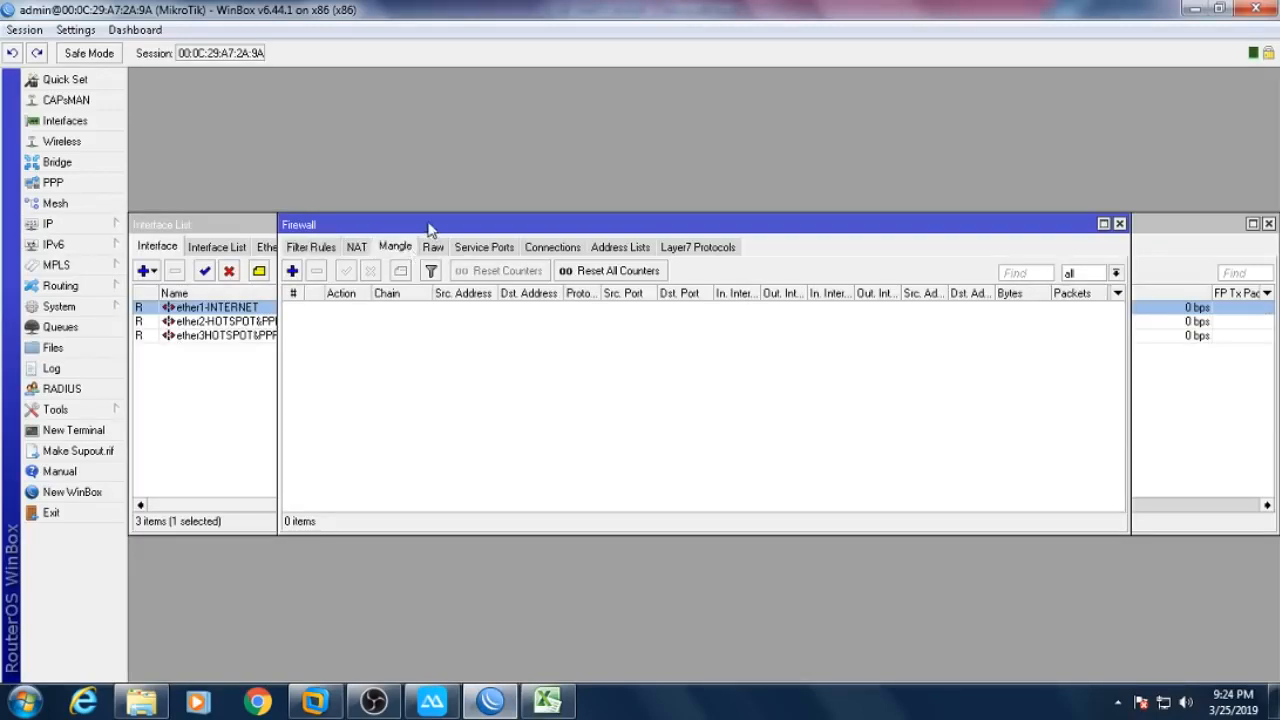
double_click(430, 225)
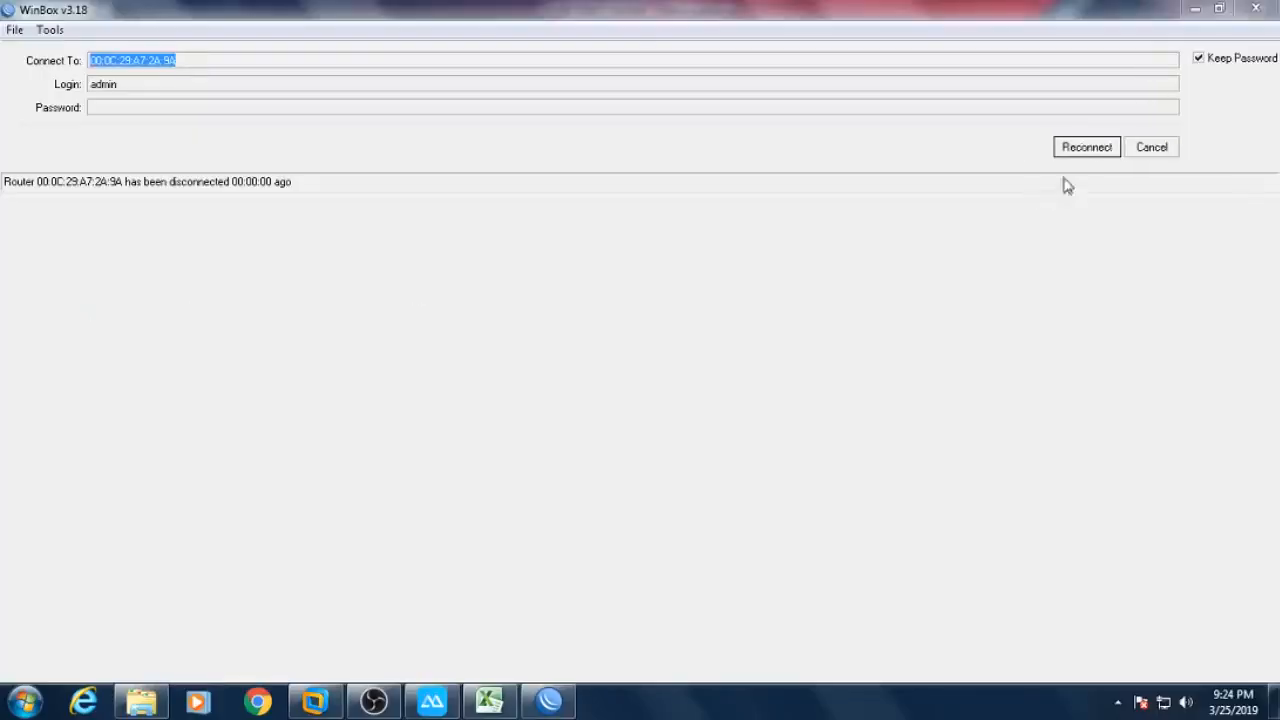
- Reconnect WinBox to the router at 192.168.100.9 from the Neighbors list
click(1155, 148)
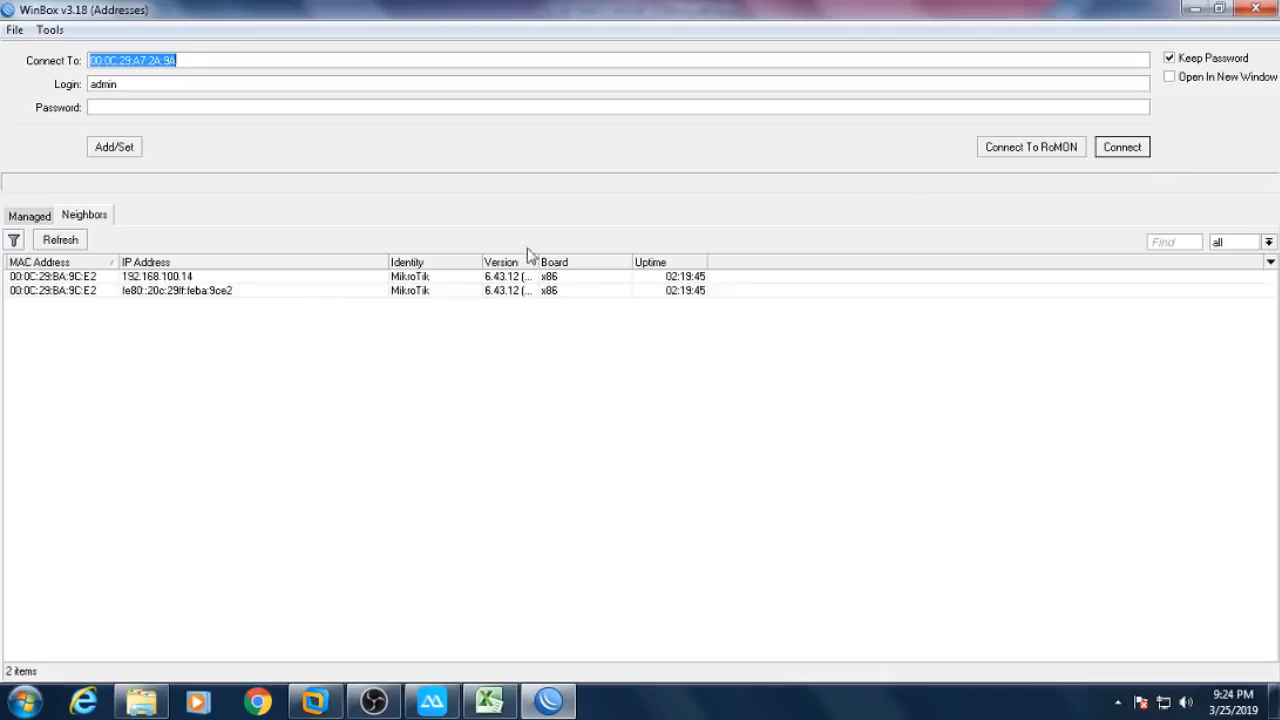
click(183, 277)
click(188, 290)
click(1121, 148)
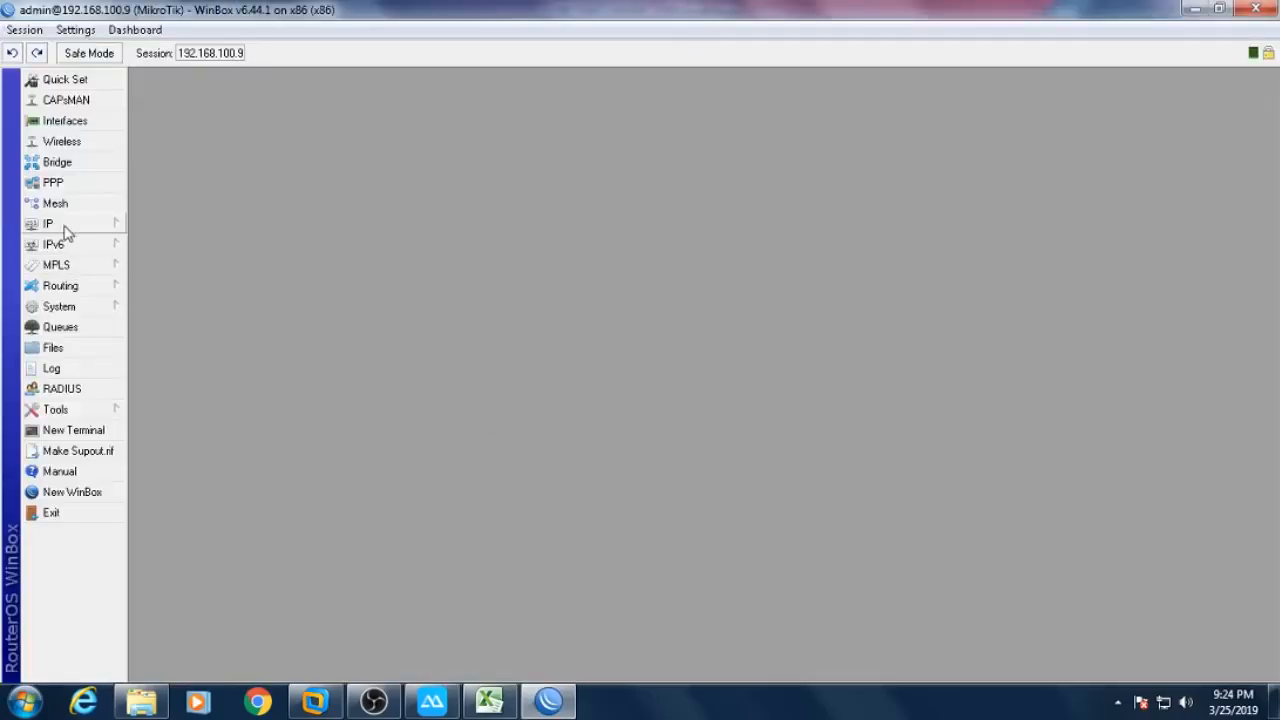
- Show the empty Firewall Mangle list and the empty Queue Tree side by side
click(64, 230)
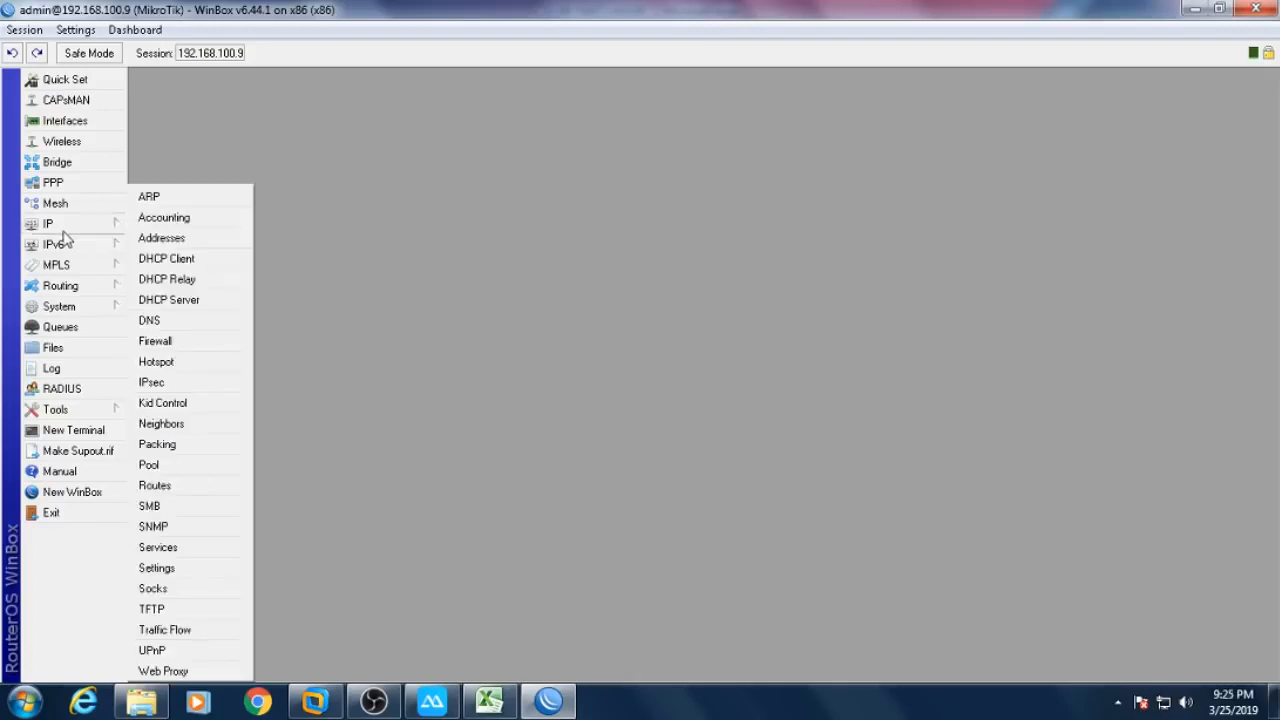
click(169, 344)
click(246, 101)
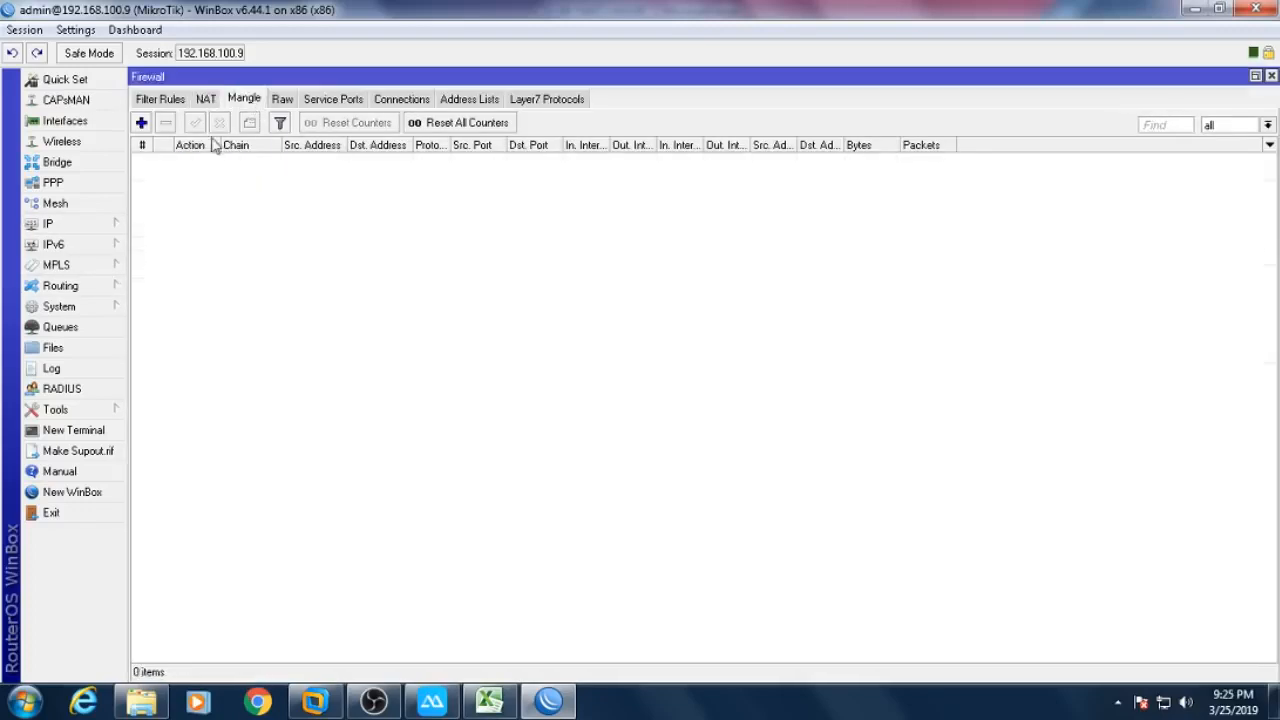
click(88, 327)
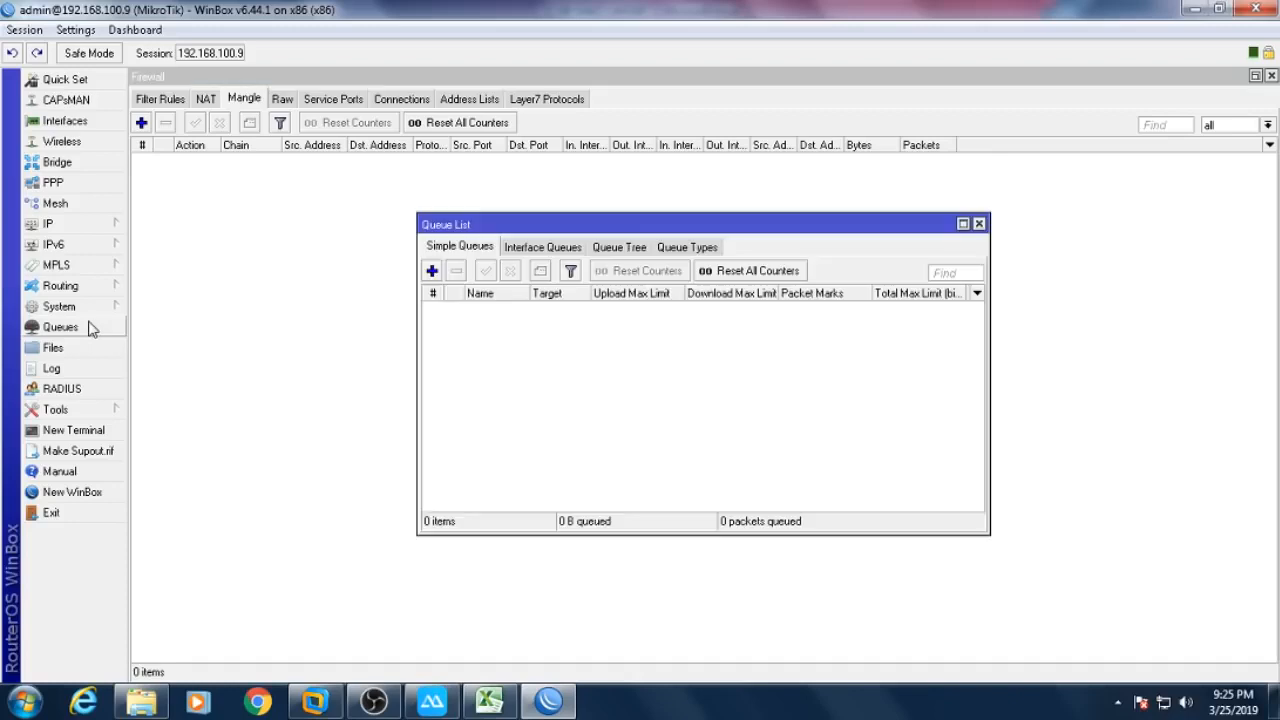
click(636, 246)
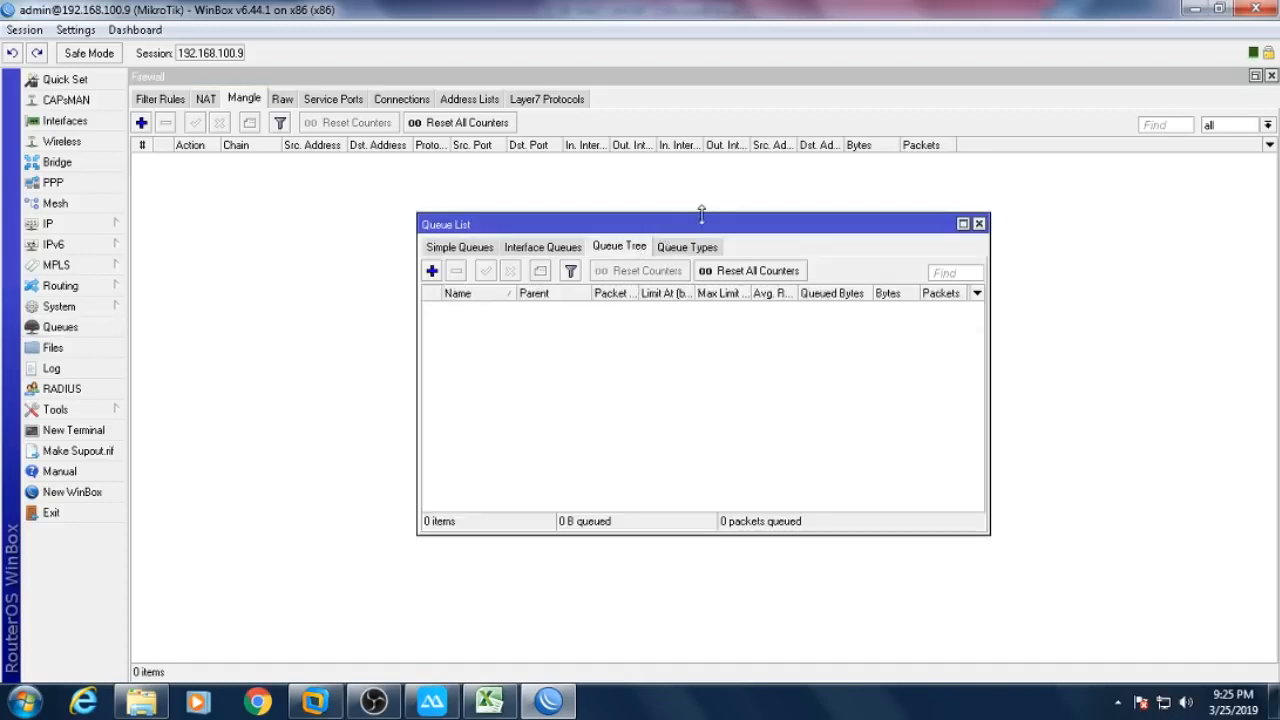
drag(701, 213, 420, 292)
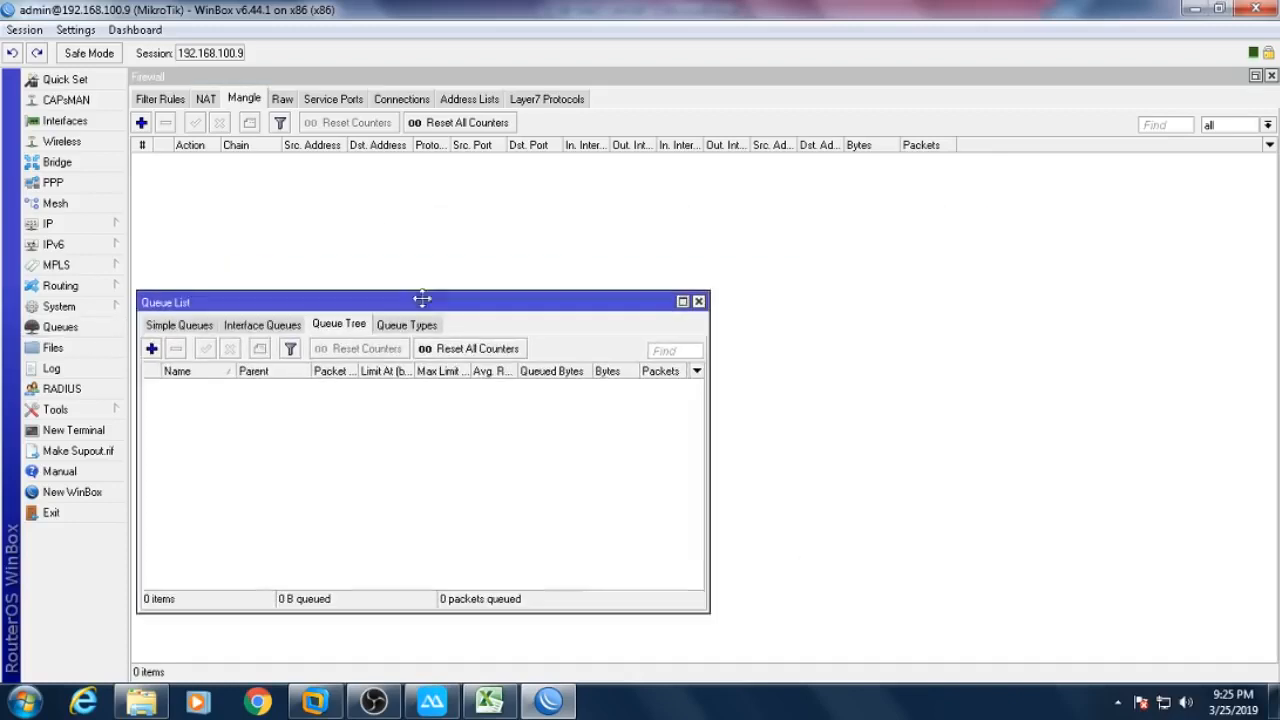
- Paste and run the copied Excel script in a new router terminal
click(104, 431)
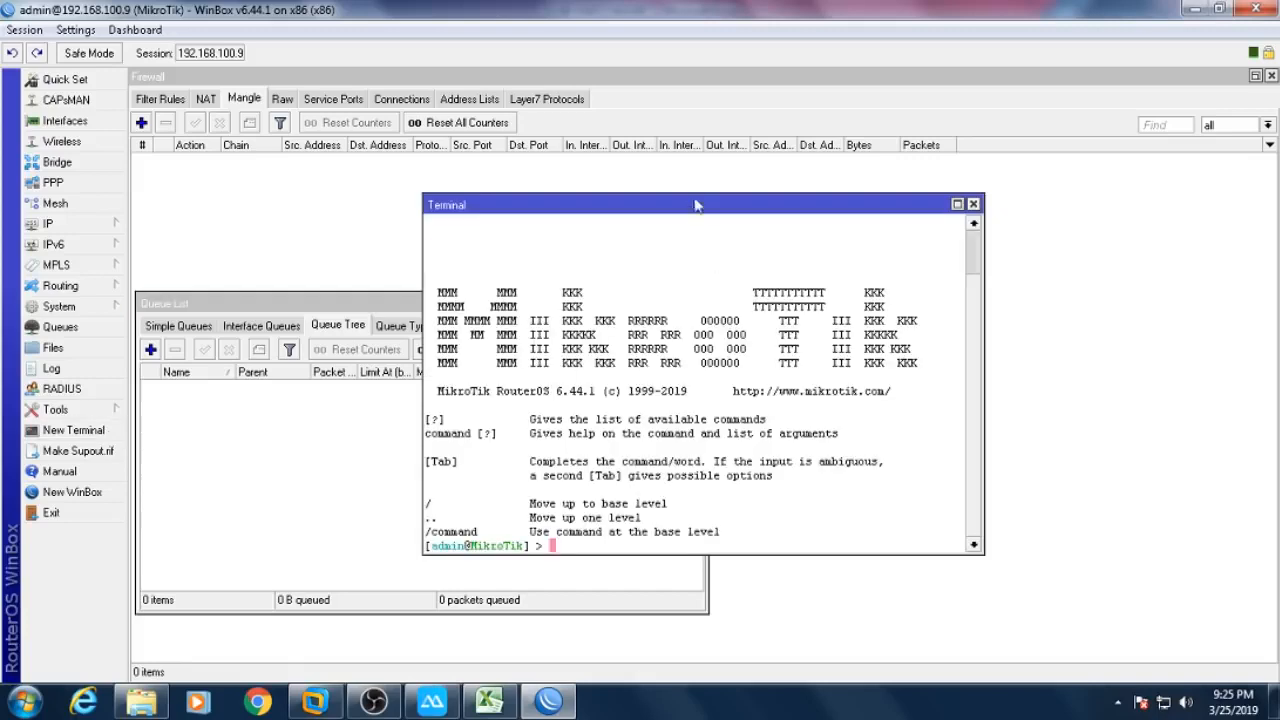
drag(695, 207, 1018, 154)
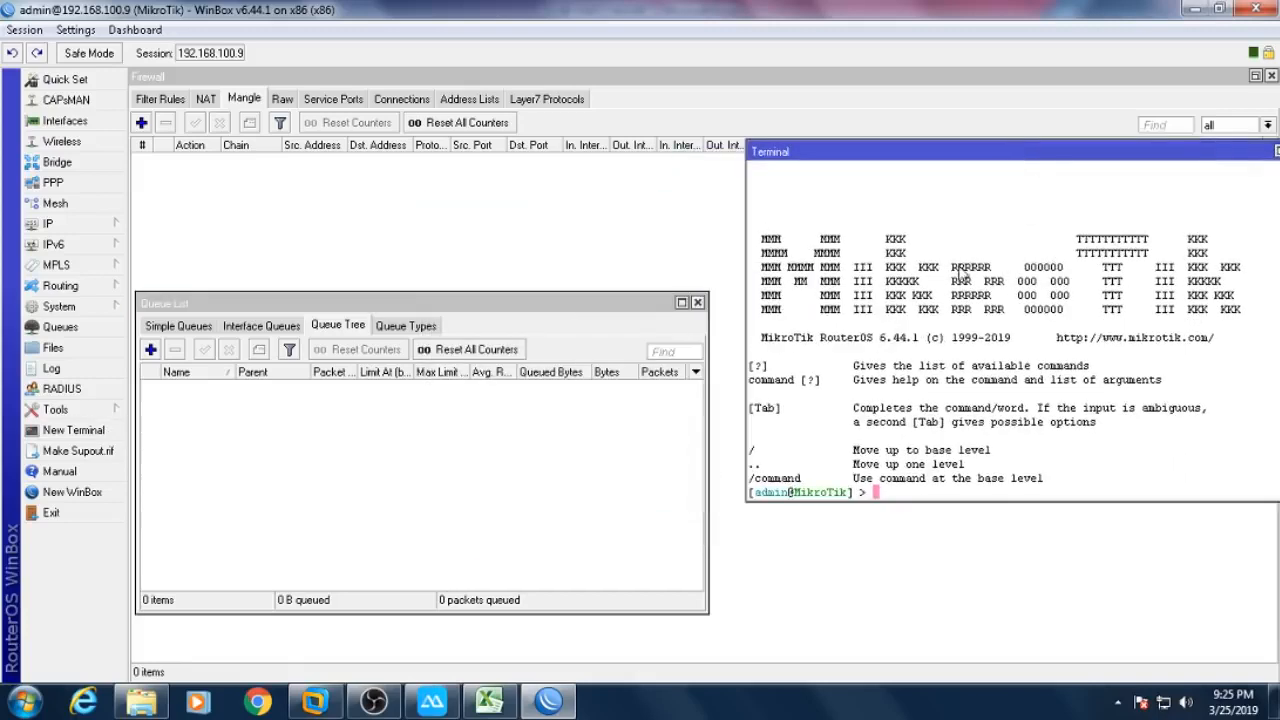
right_click(992, 266)
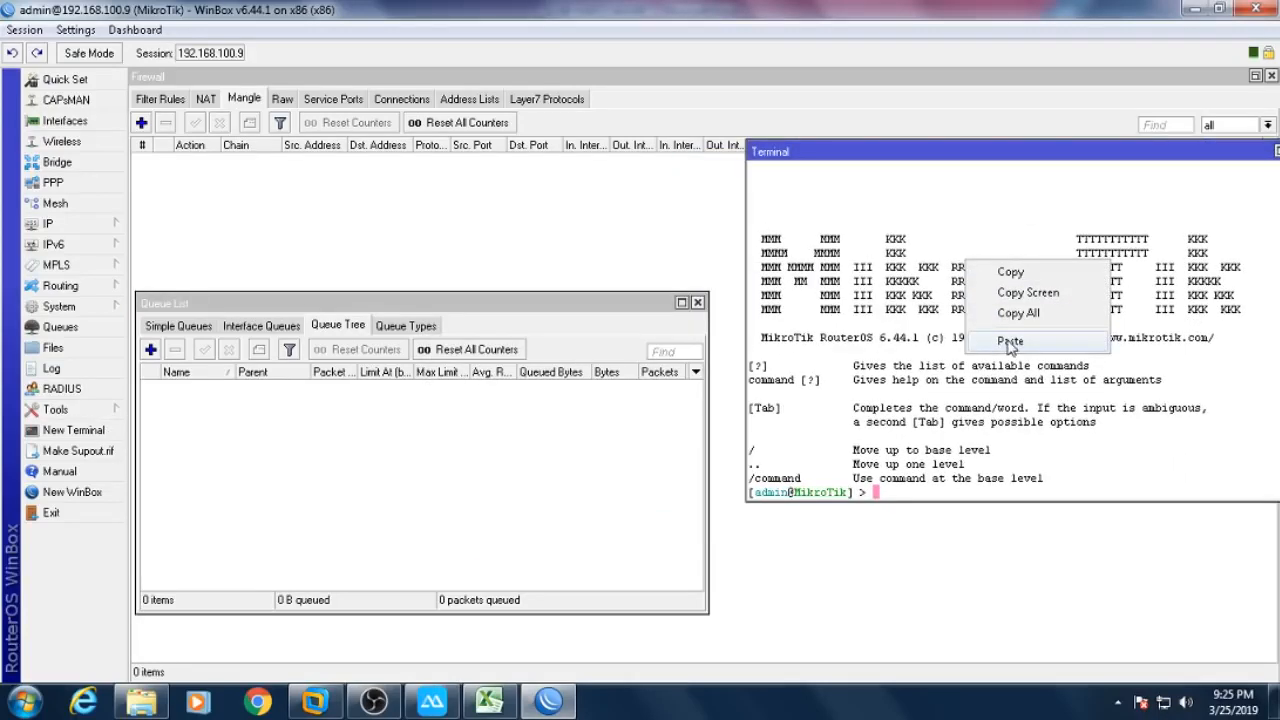
click(1010, 342)
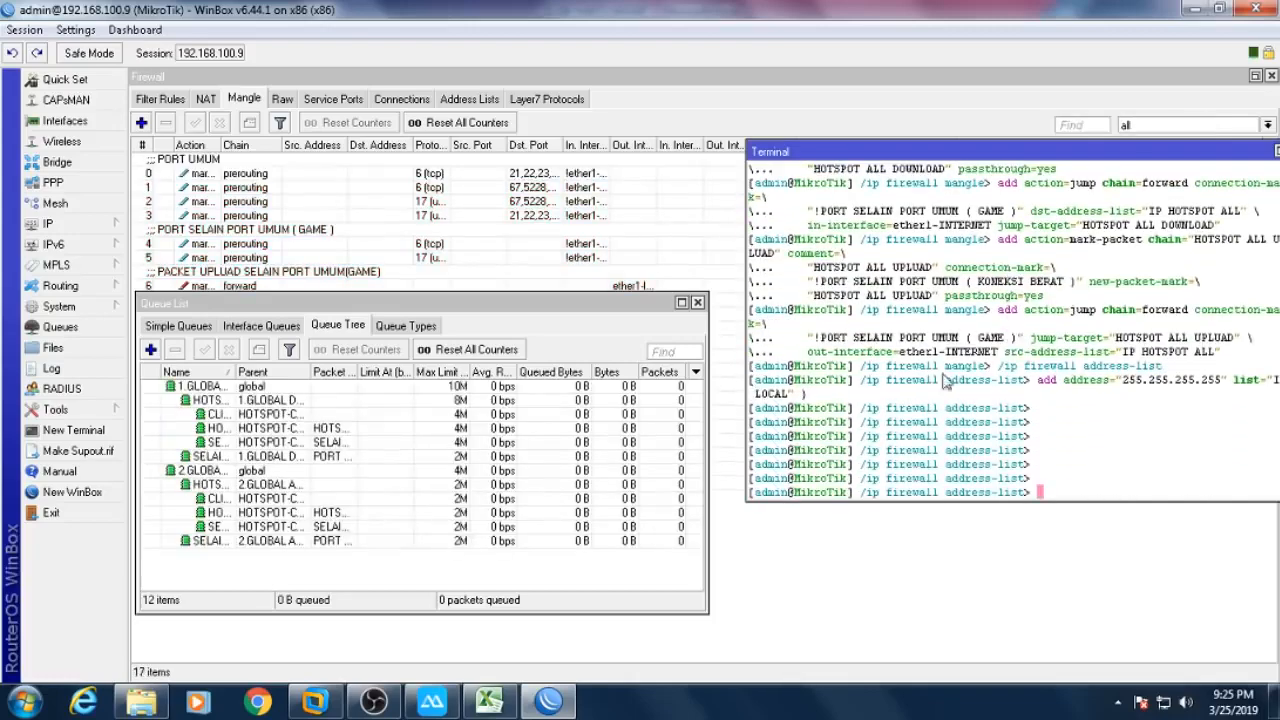
- Review the 12 new queue tree entries, then close the Queue List, Firewall and Terminal
click(681, 302)
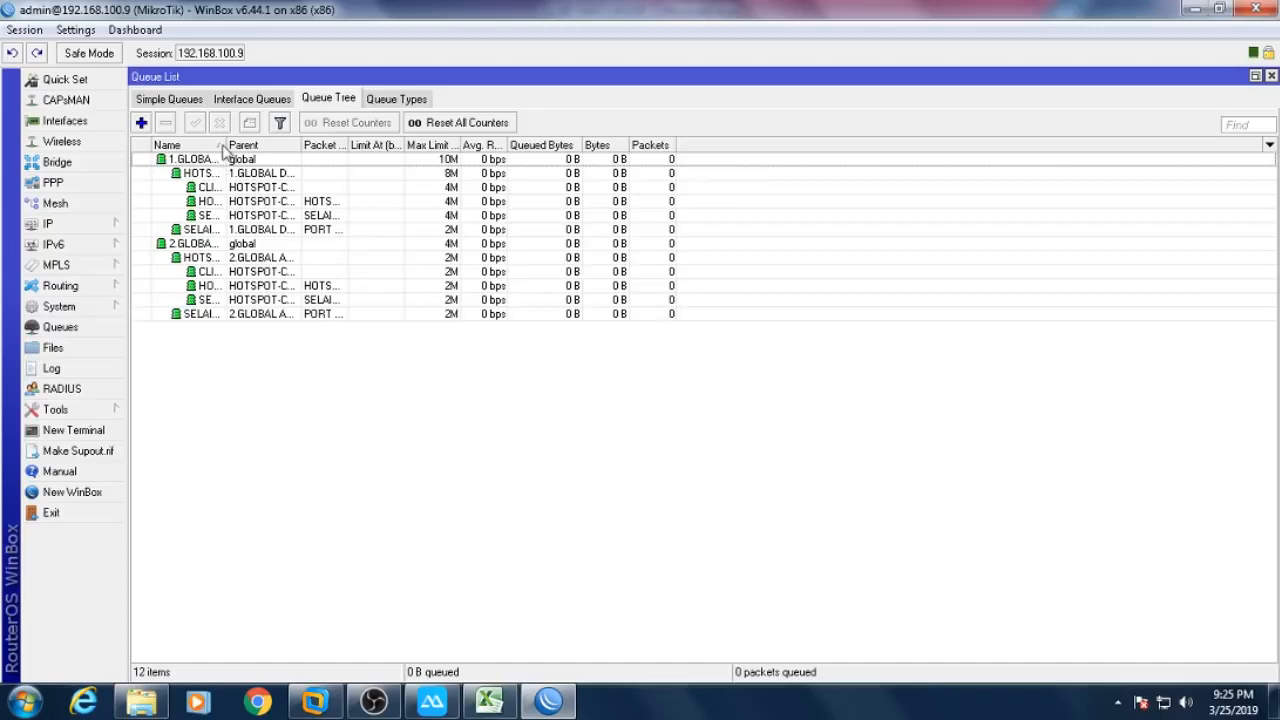
drag(226, 150, 528, 150)
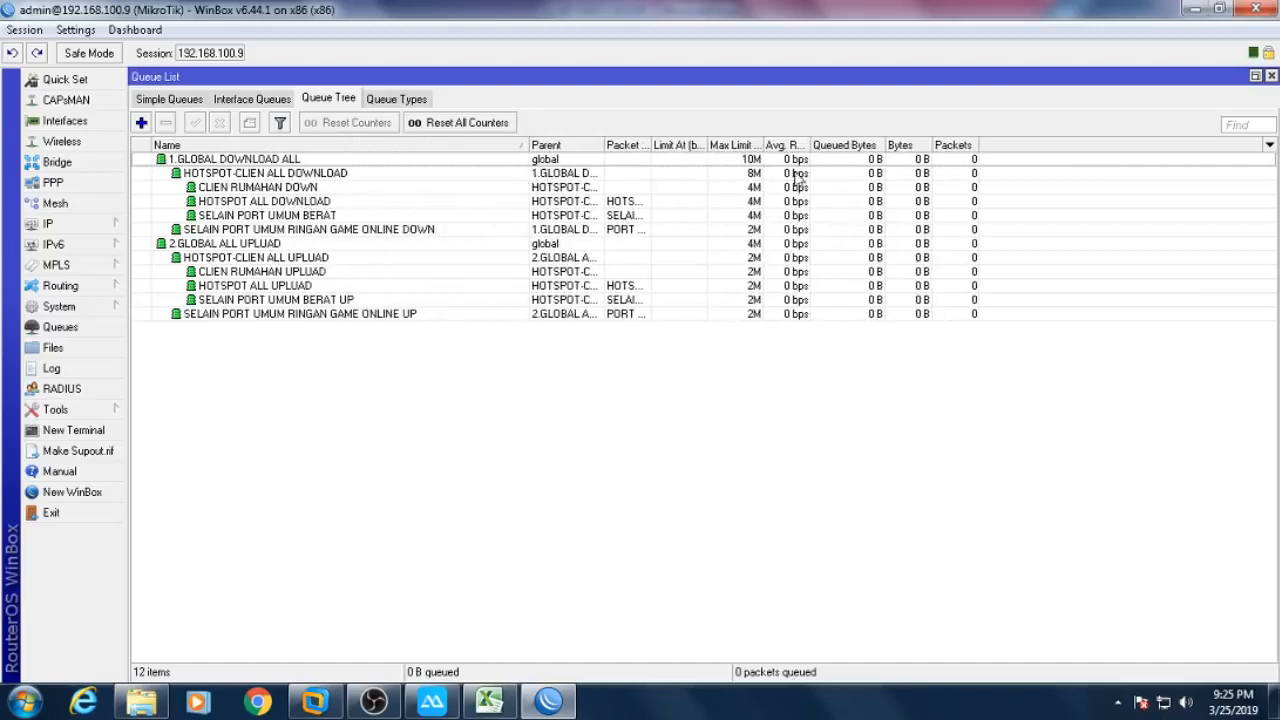
click(1271, 76)
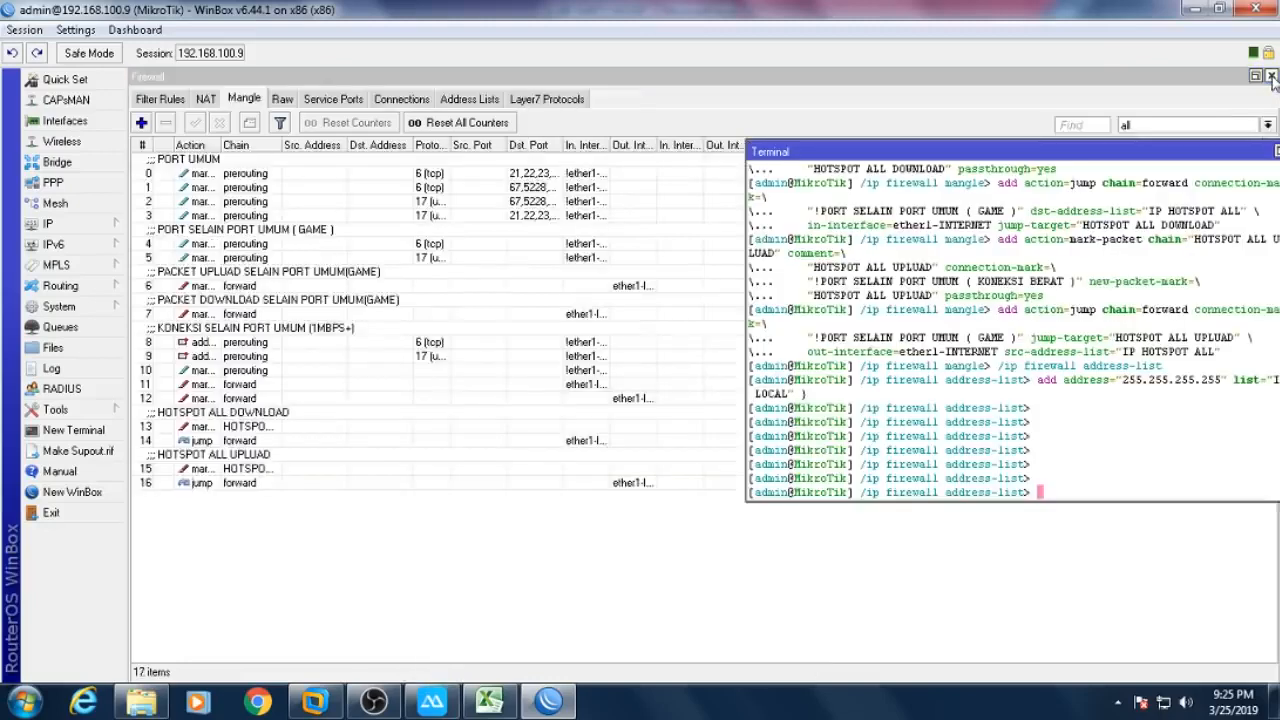
click(1271, 76)
drag(1255, 144, 964, 177)
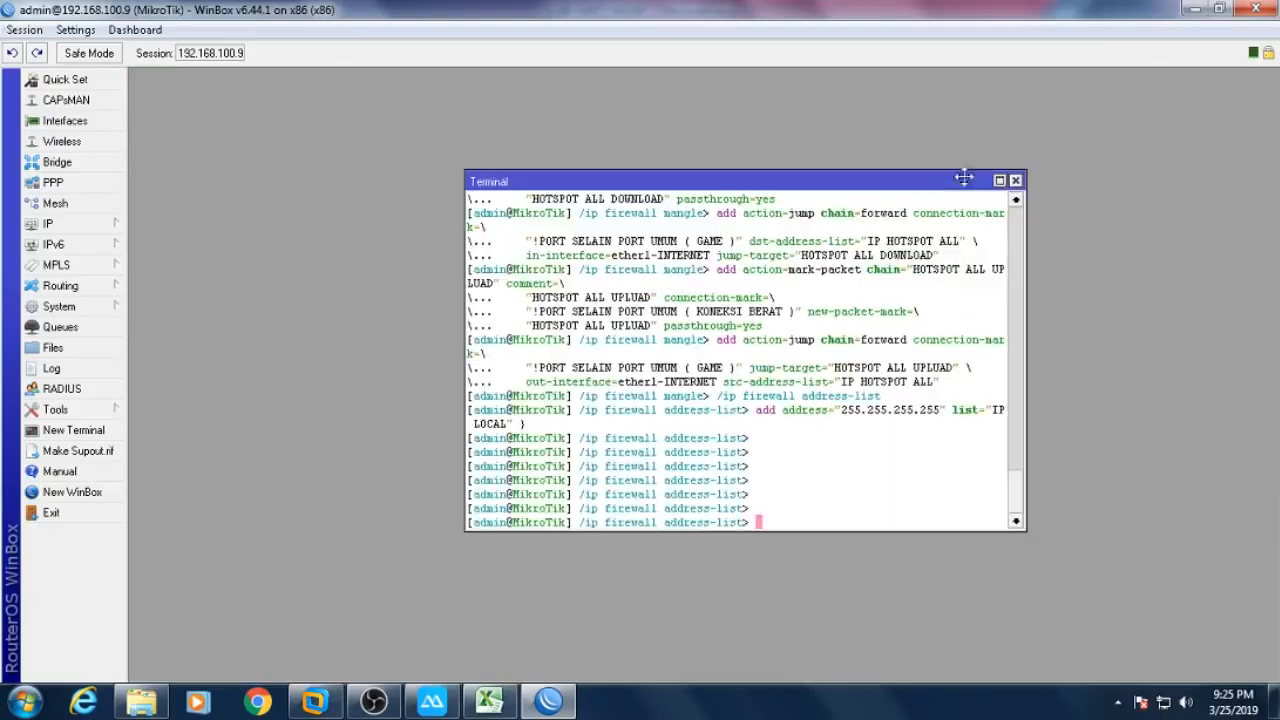
click(1015, 181)
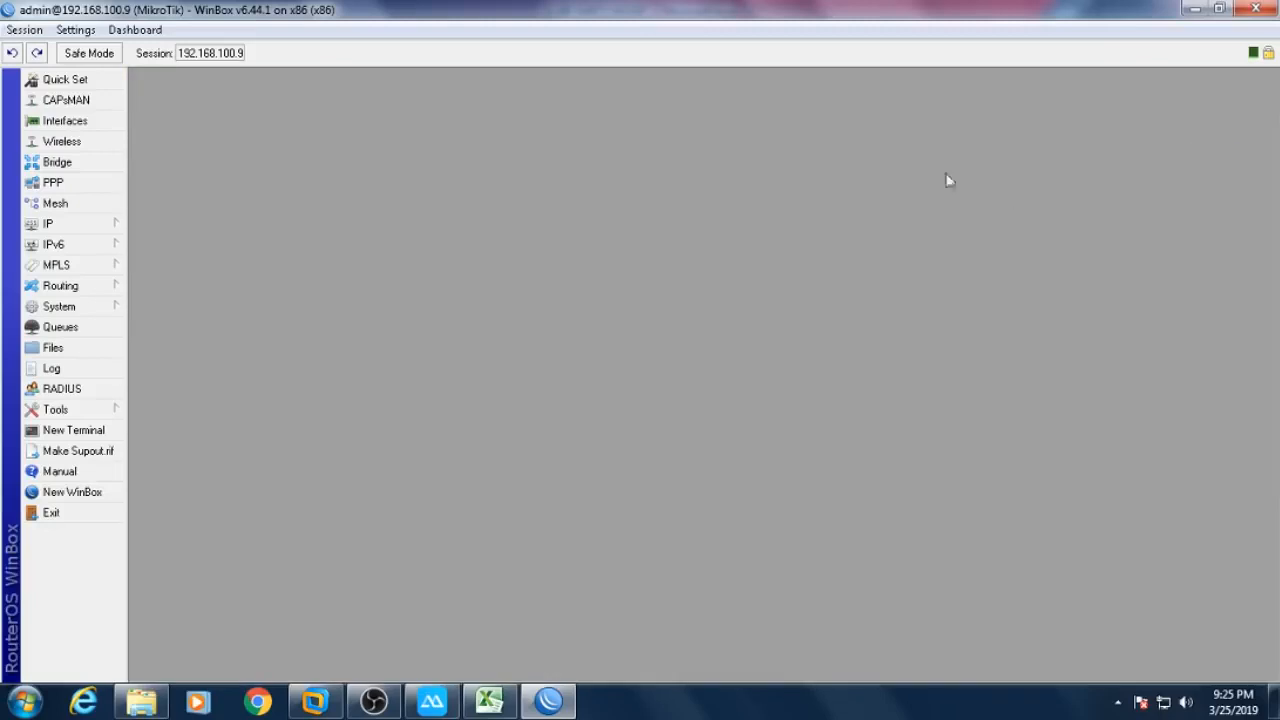
- Check the router's IP addresses 192.168.3.1/24 and 192.168.2.1/24, then return to Excel
click(97, 229)
click(140, 238)
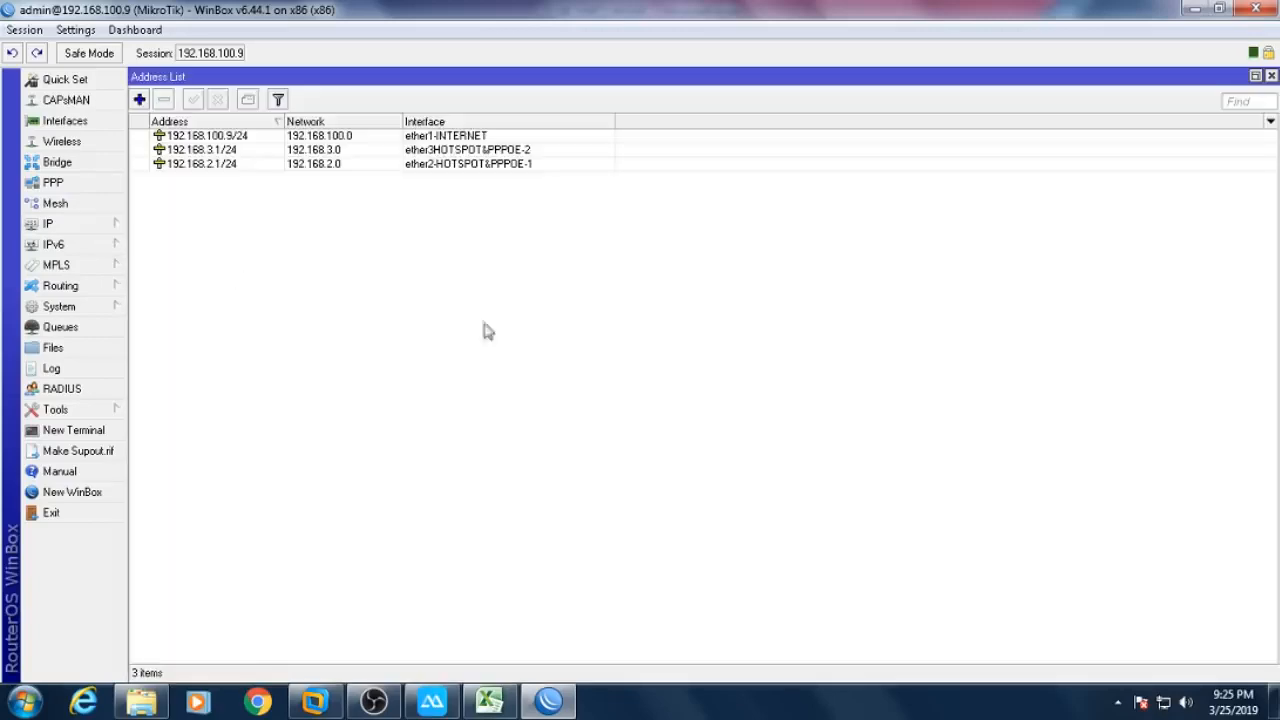
mouse_move(248, 160)
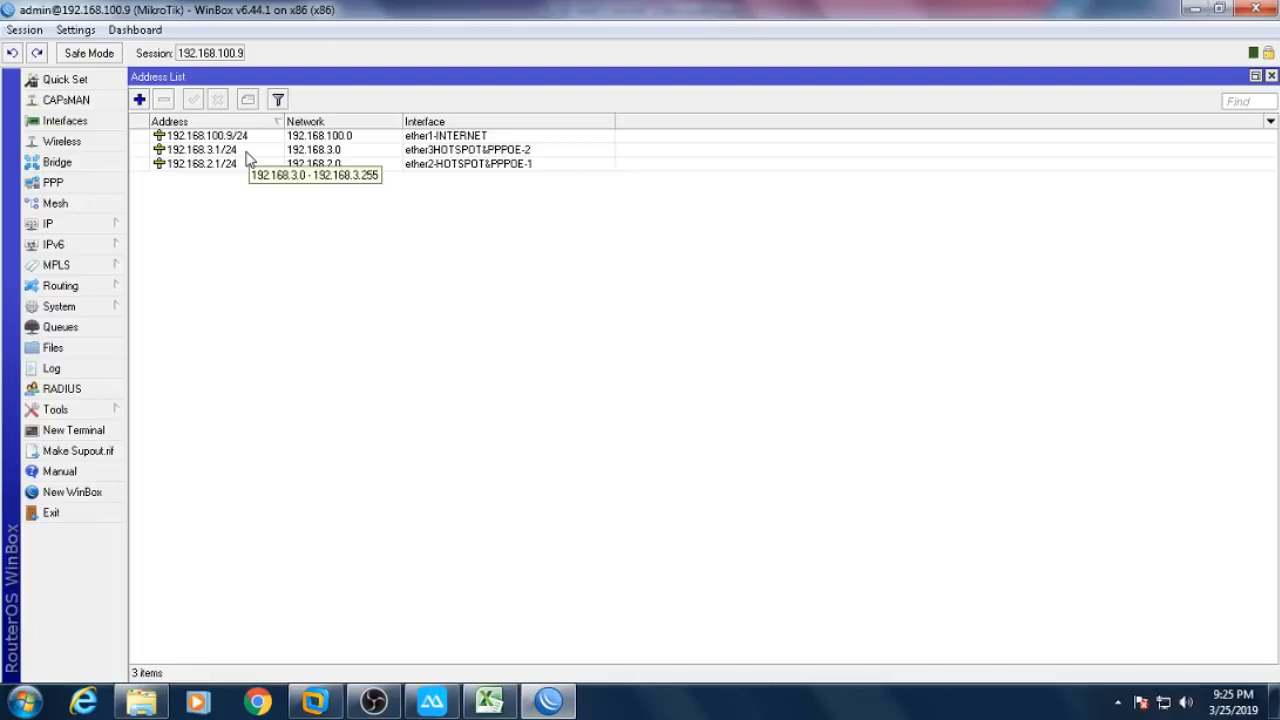
click(250, 152)
ctrl+click(236, 164)
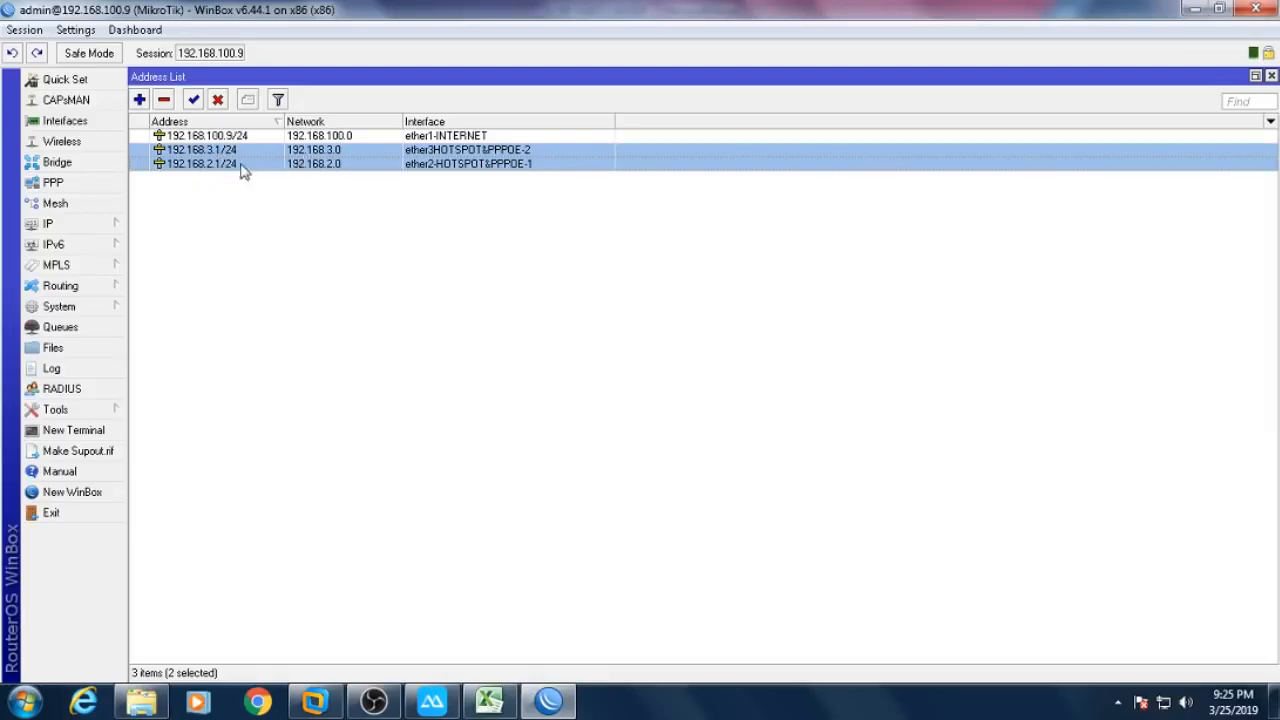
click(488, 703)
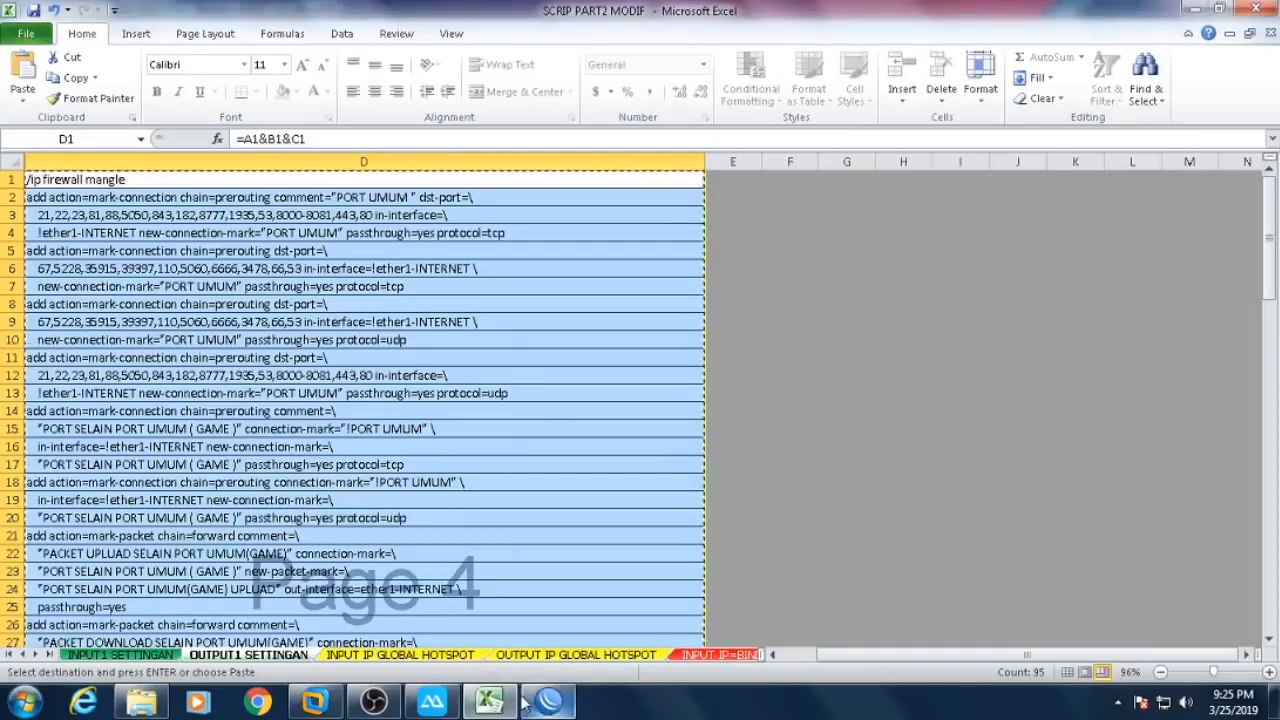
- Open the INPUT IP GLOBAL HOTSPOT sheet and compare it with the router's address list
click(398, 655)
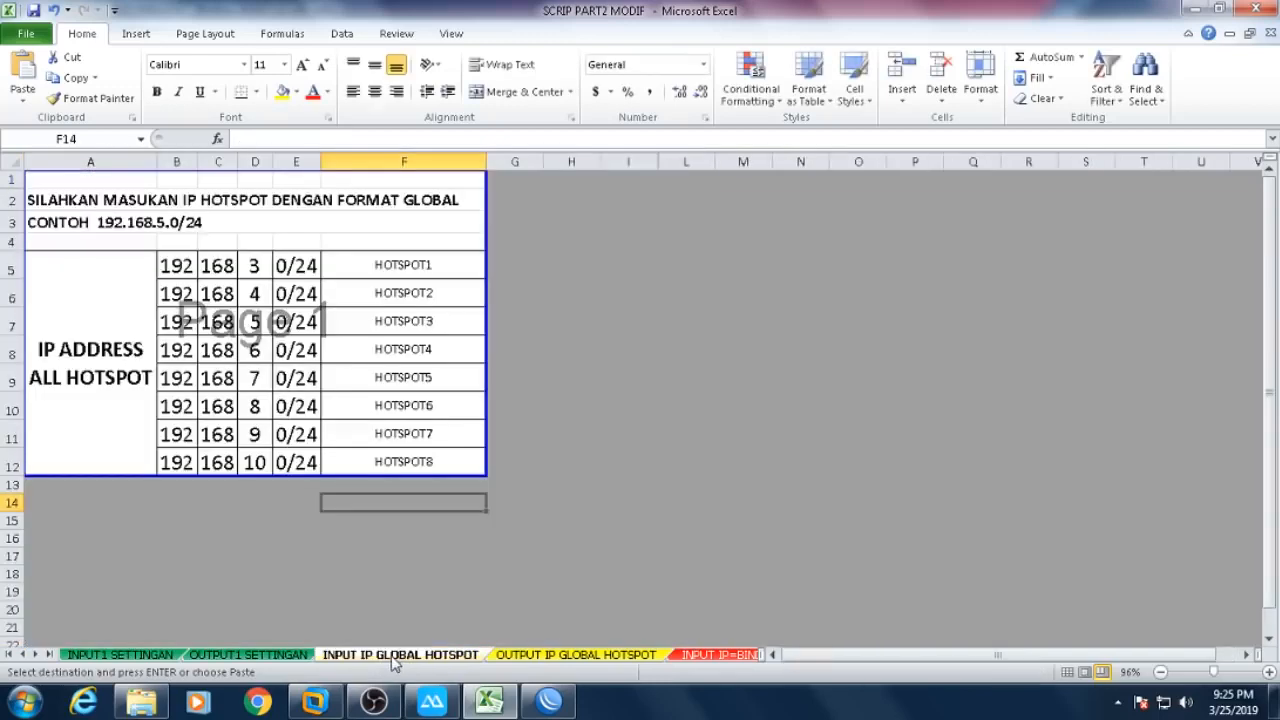
click(840, 388)
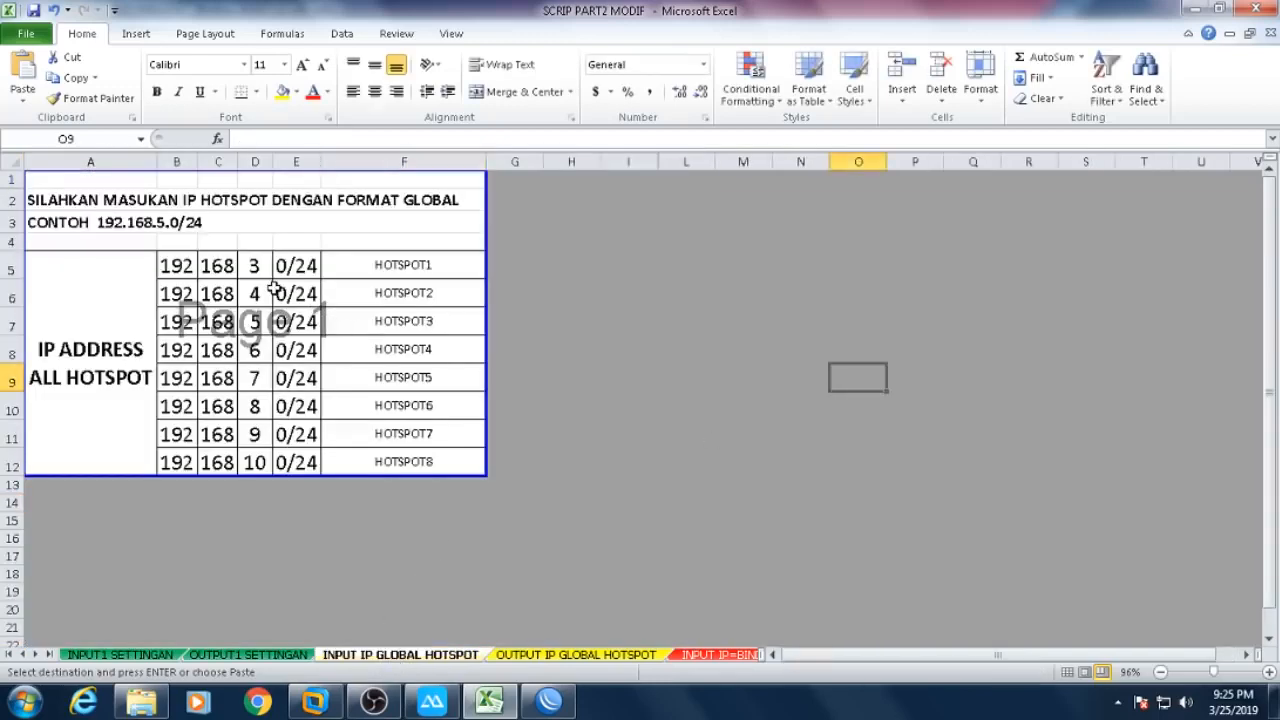
click(548, 700)
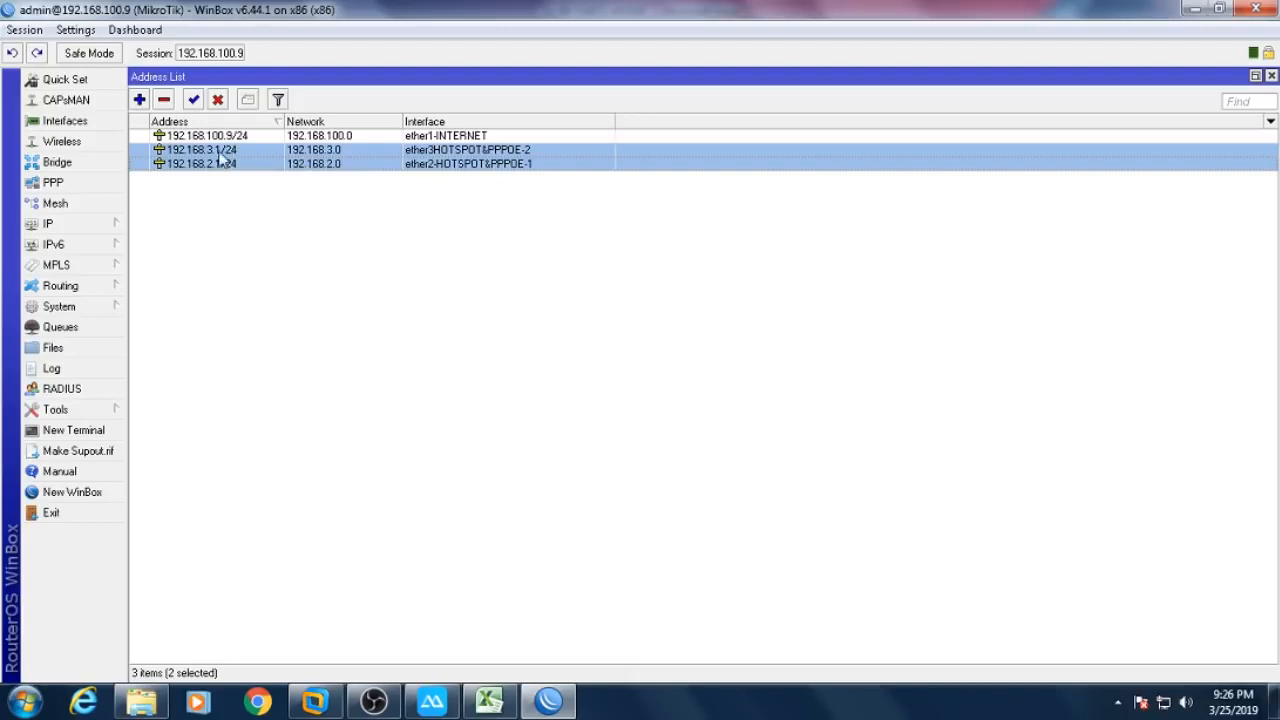
click(548, 700)
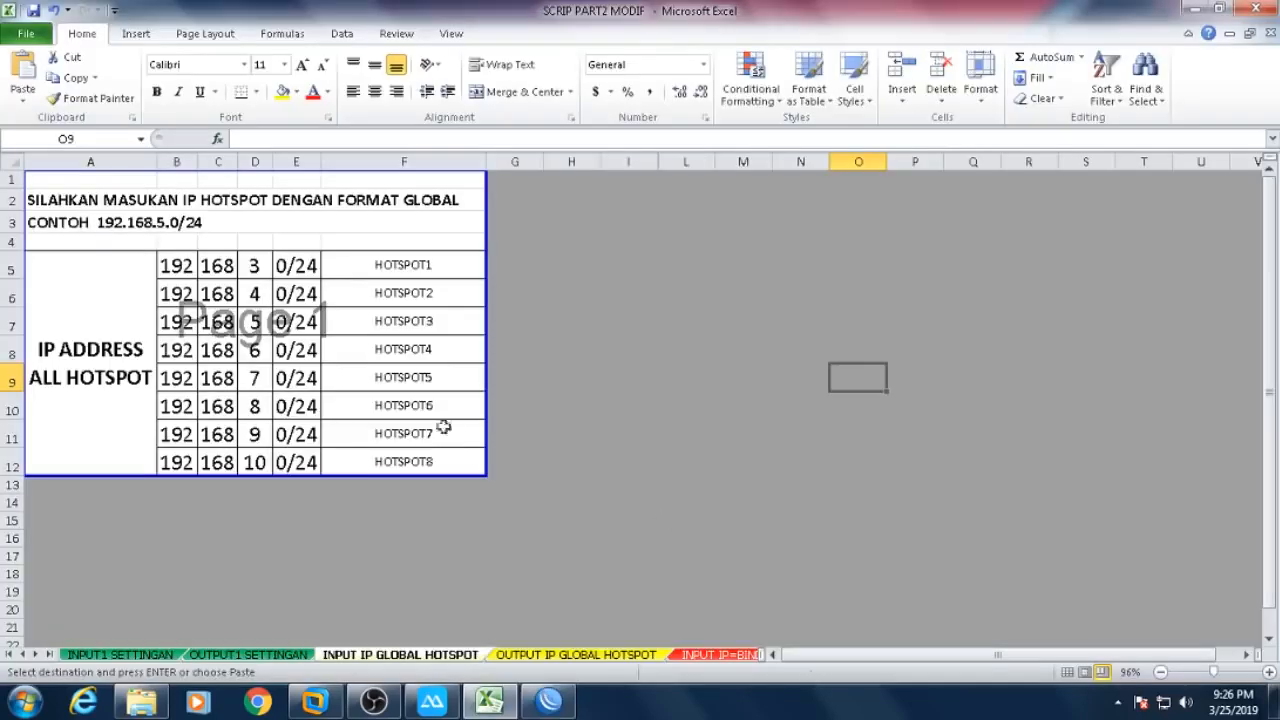
- Clear the unused hotspot rows B7:E12 and the names HOTSPOT3–HOTSPOT8
drag(178, 321, 300, 467)
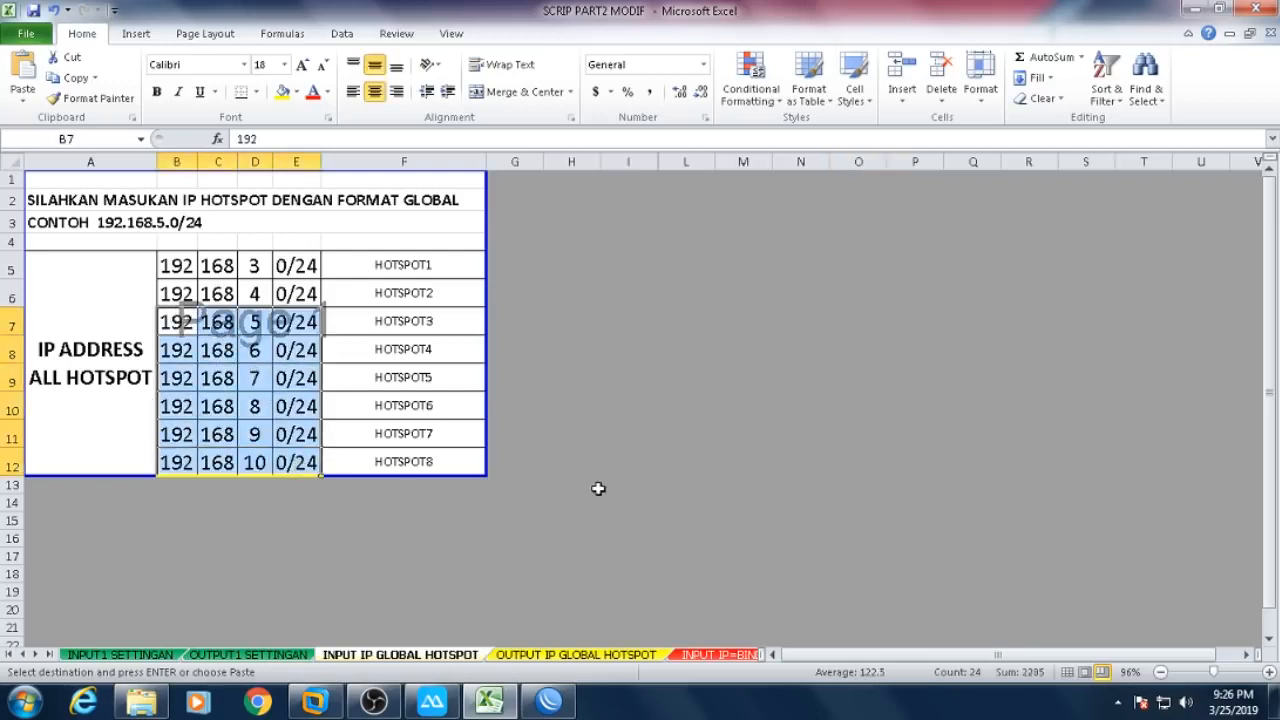
key(Delete)
click(797, 301)
drag(378, 330, 419, 461)
key(Delete)
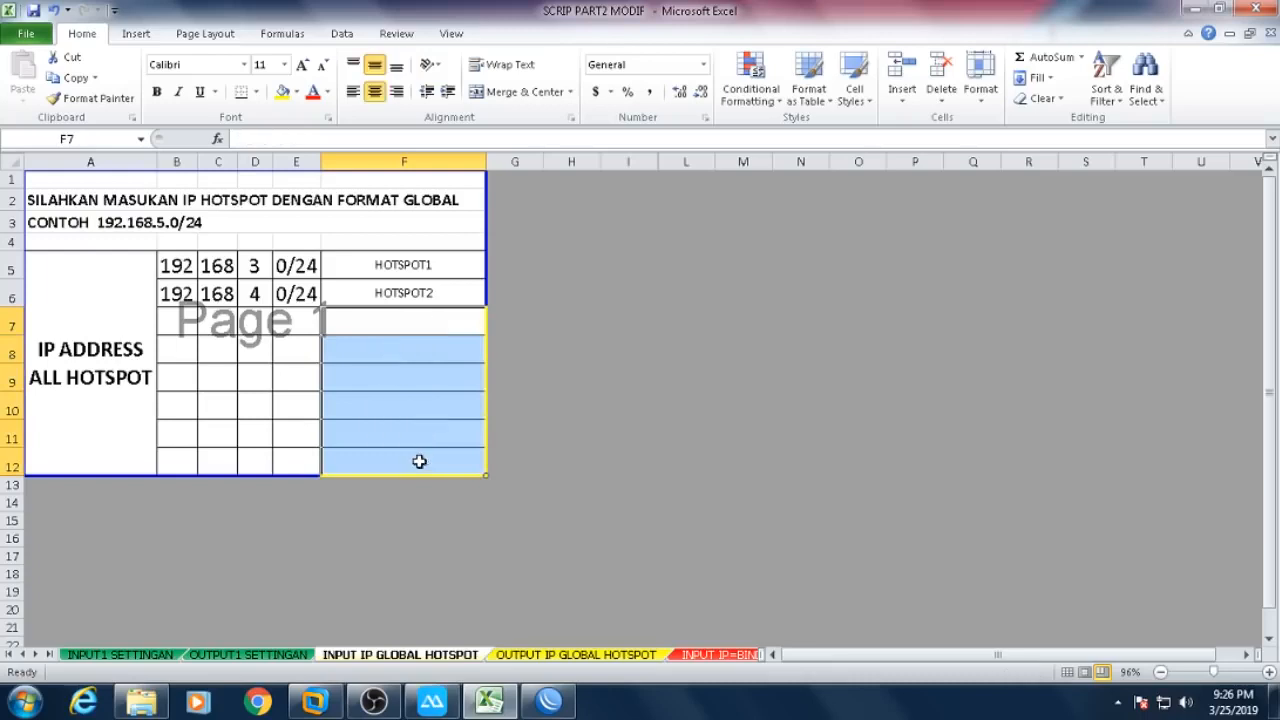
click(831, 370)
- Enter 2 in D5 and 3 in D6 as the hotspot third octets
click(255, 264)
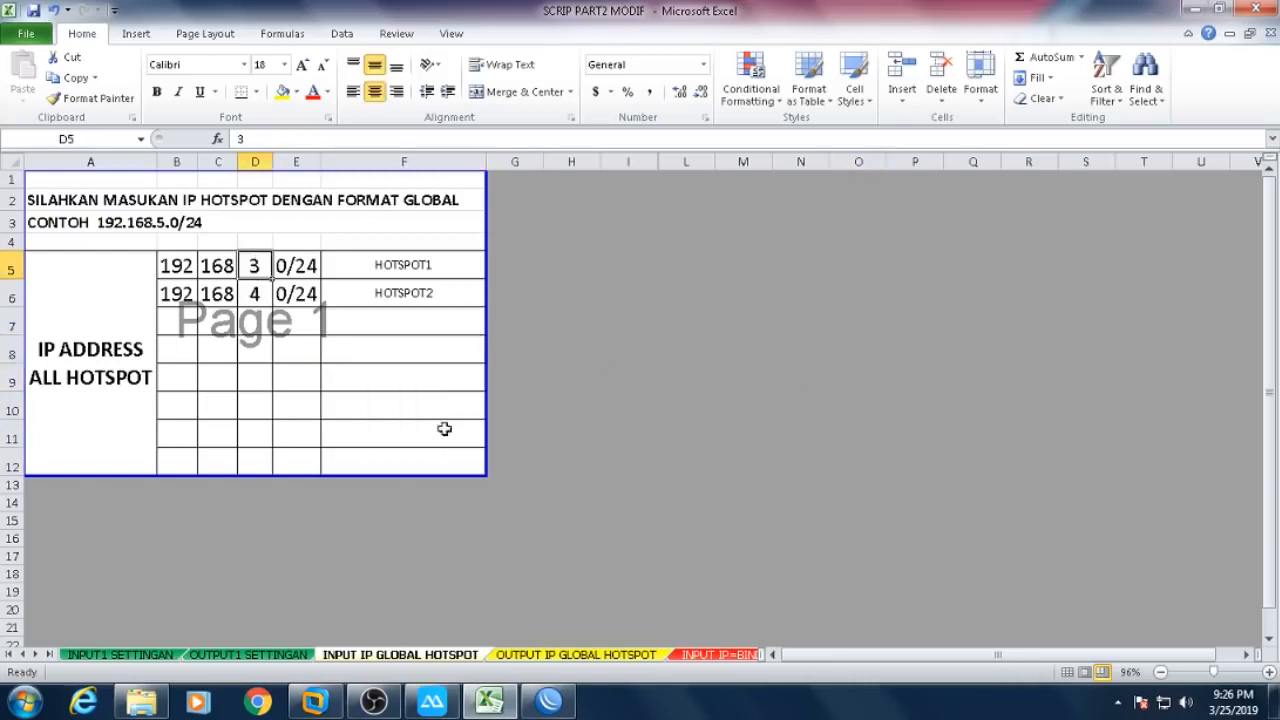
text(2)
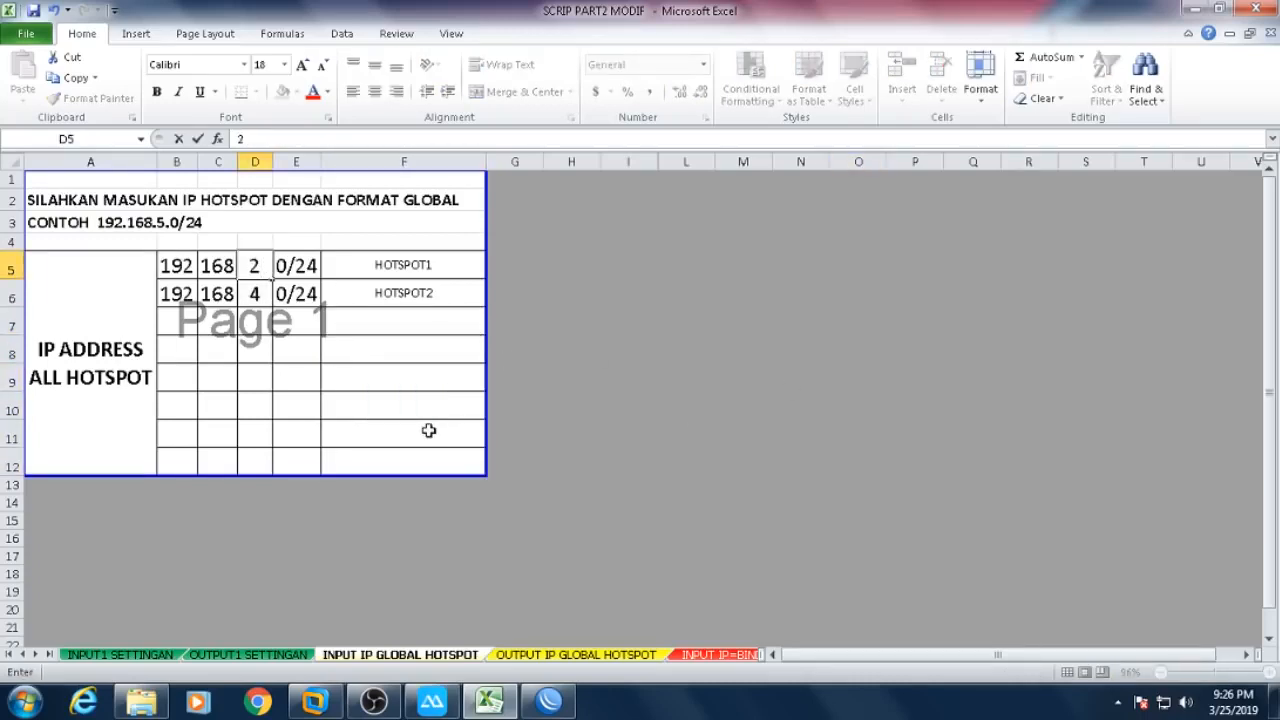
click(755, 350)
click(265, 293)
text(3)
key(Return)
- Compare against the router's addresses and correct D5 to 3 and D6 to 2
click(548, 700)
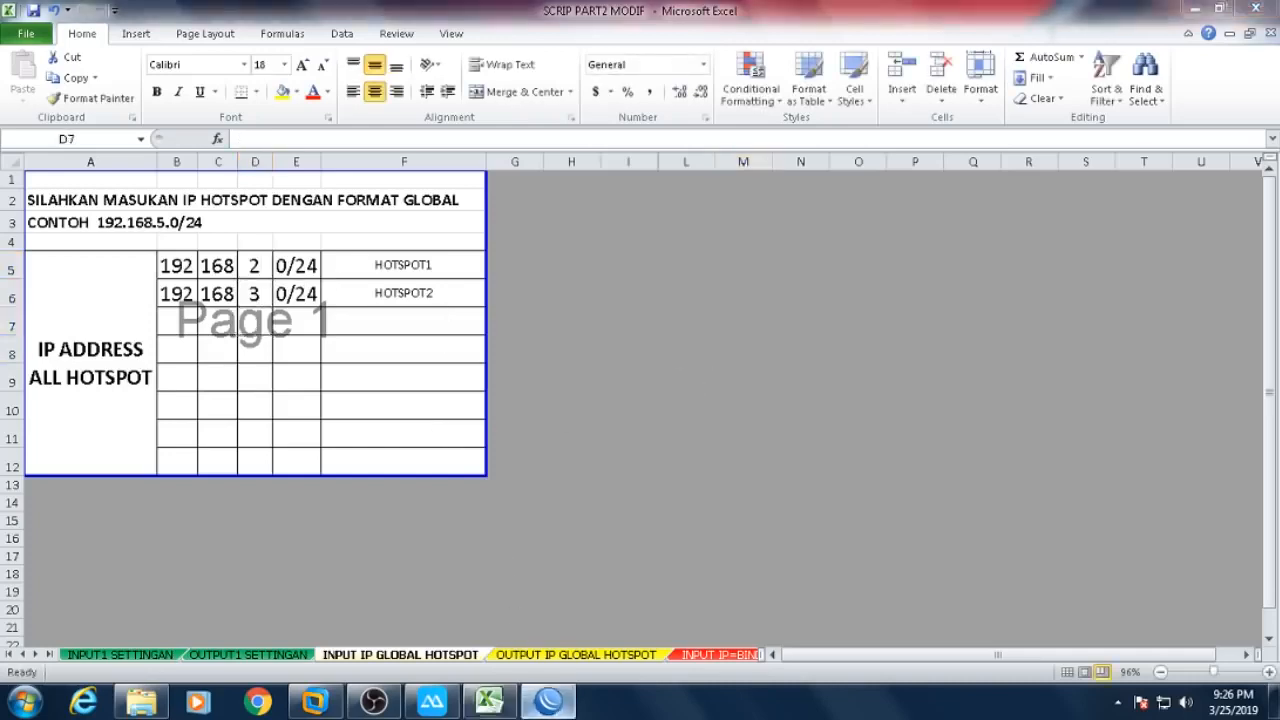
double_click(510, 19)
drag(460, 29, 805, 349)
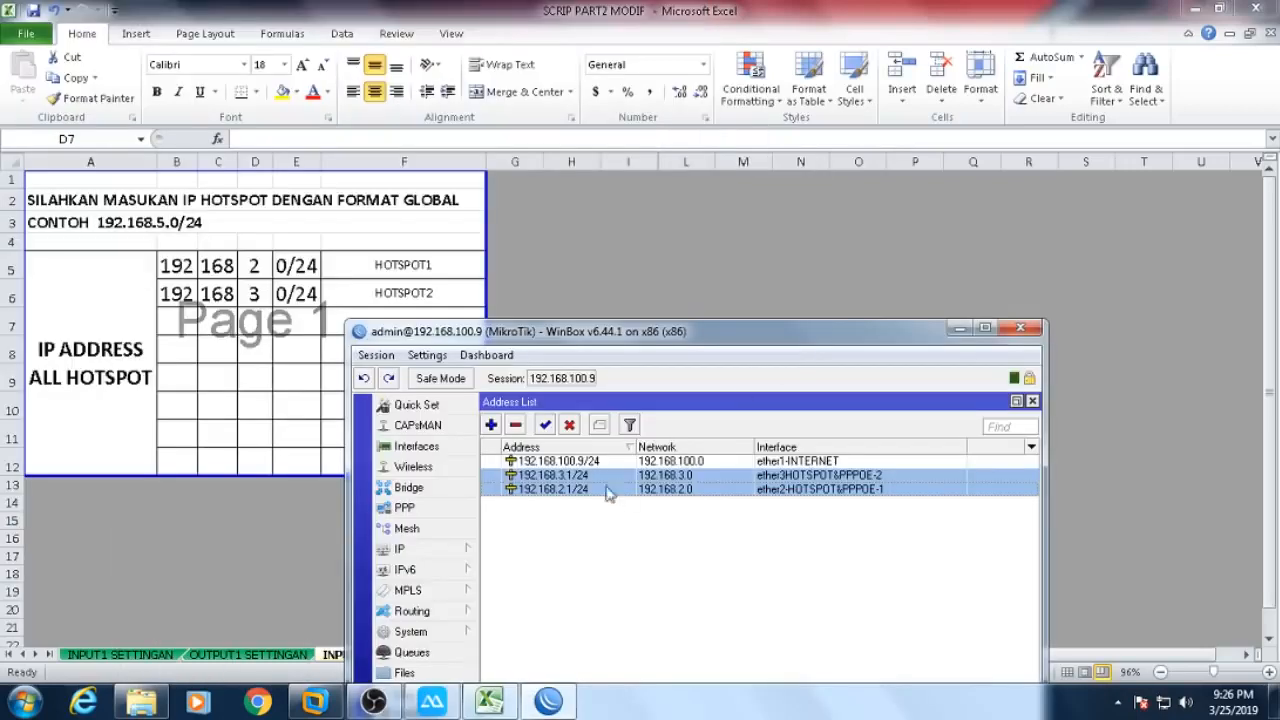
click(262, 268)
key(BackSpace)
click(253, 270)
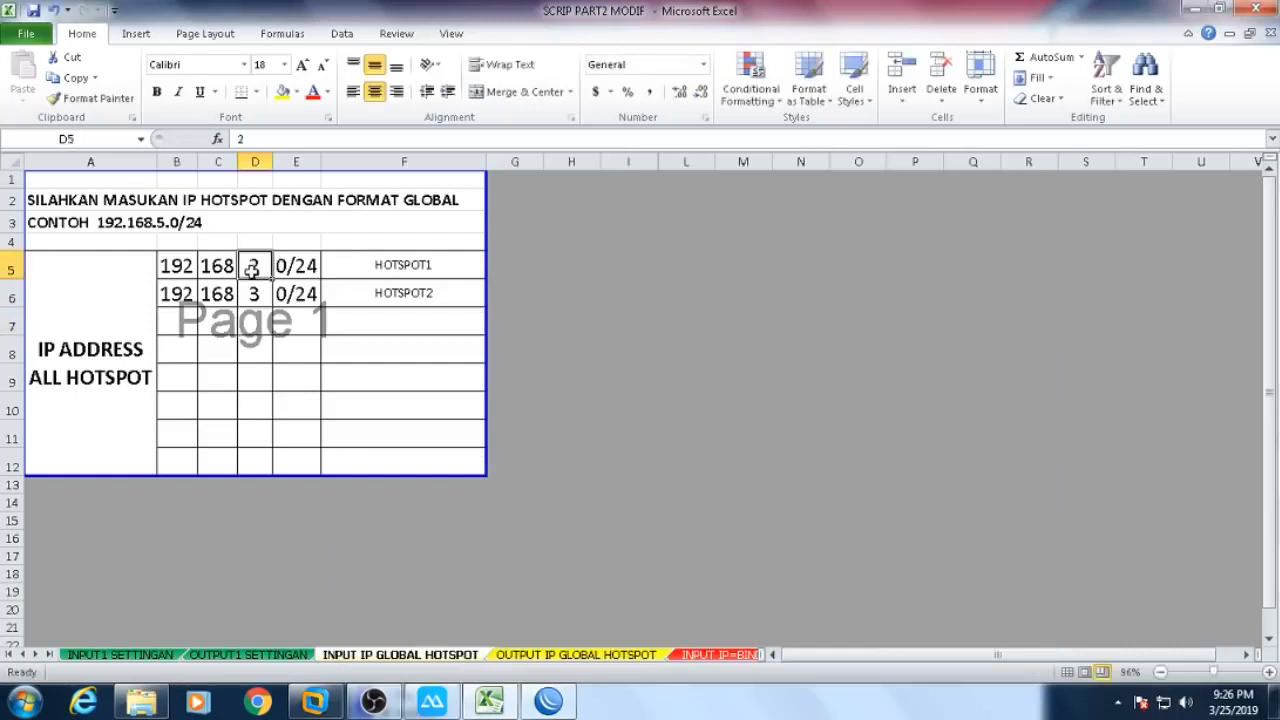
text(3)
key(Return)
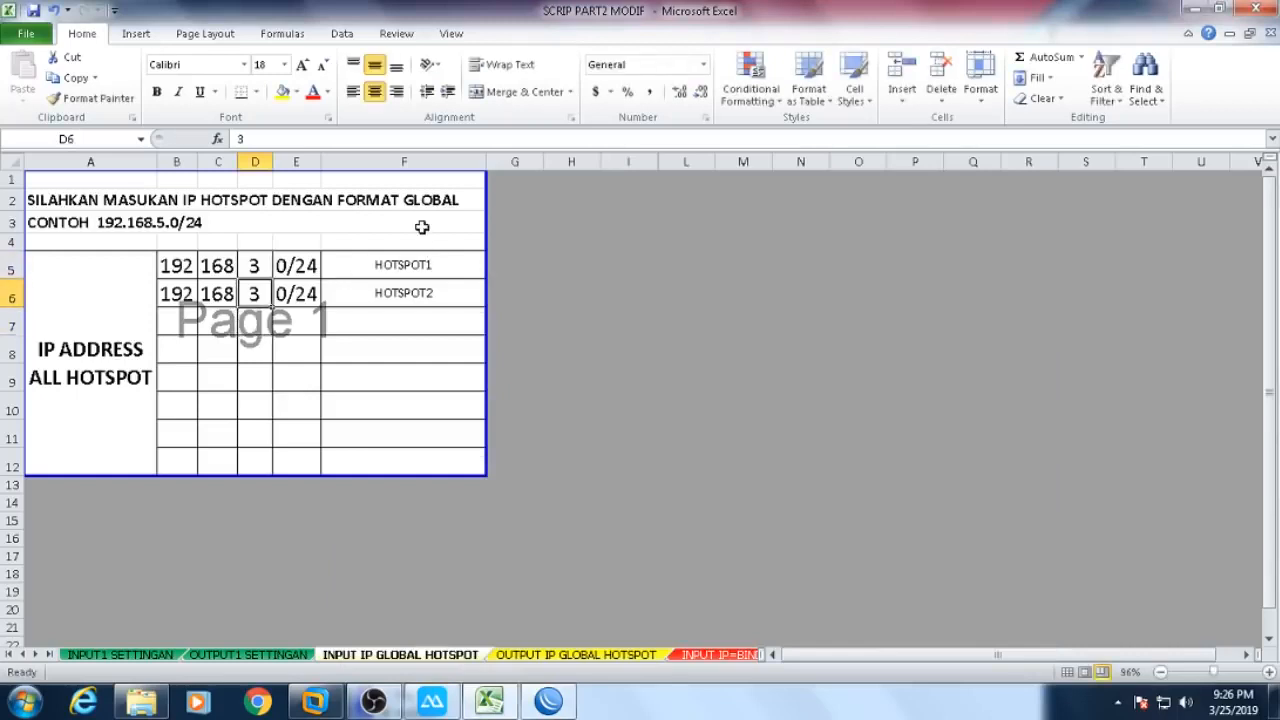
text(2)
click(731, 366)
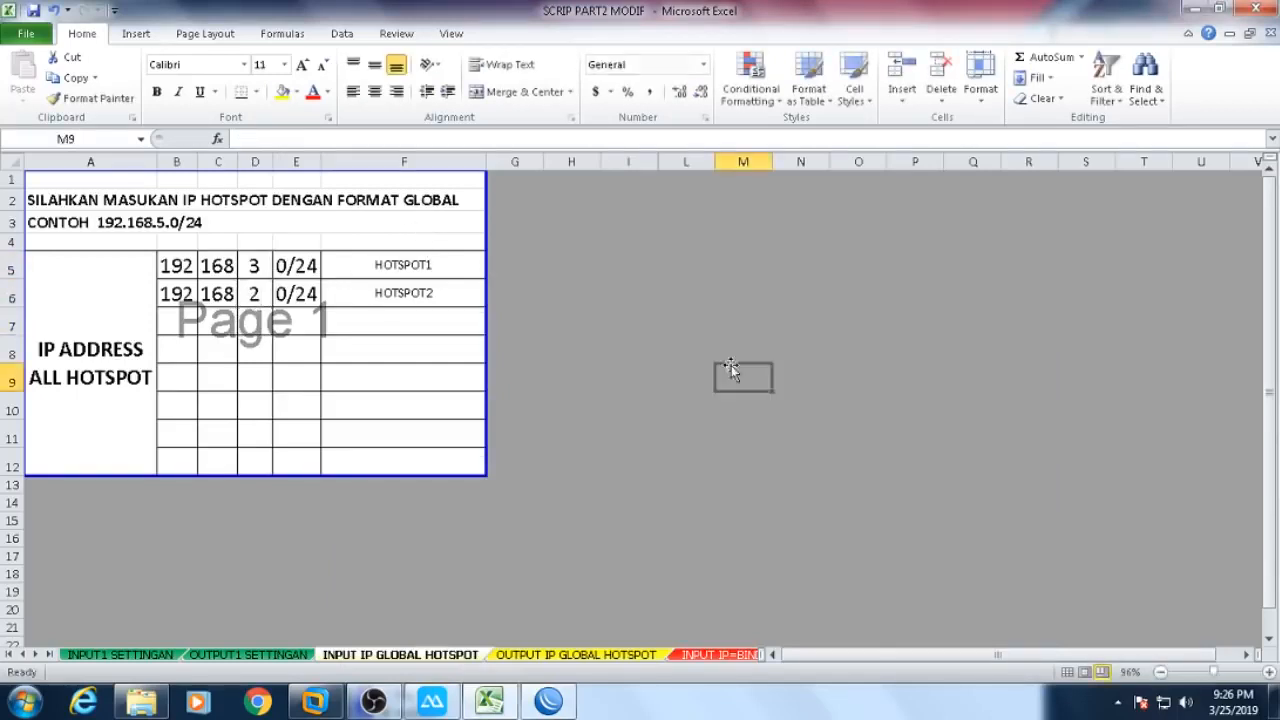
click(548, 700)
drag(588, 343, 713, 213)
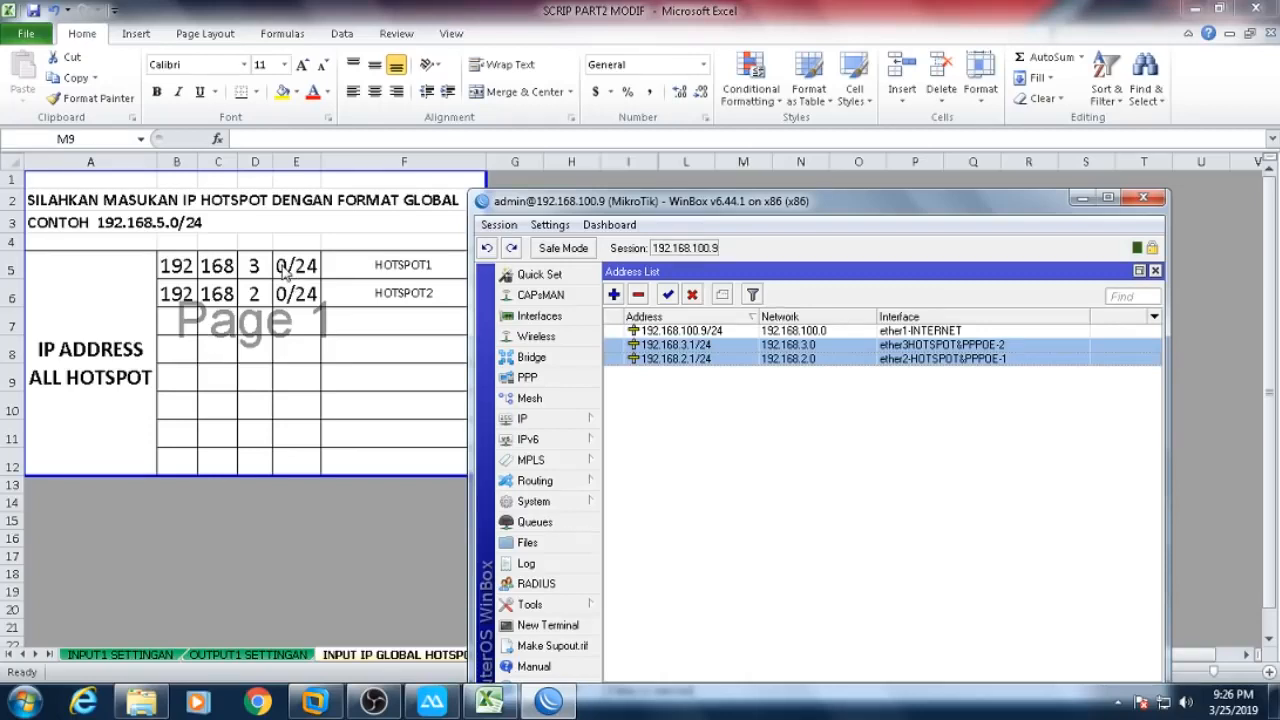
key(alt+Tab)
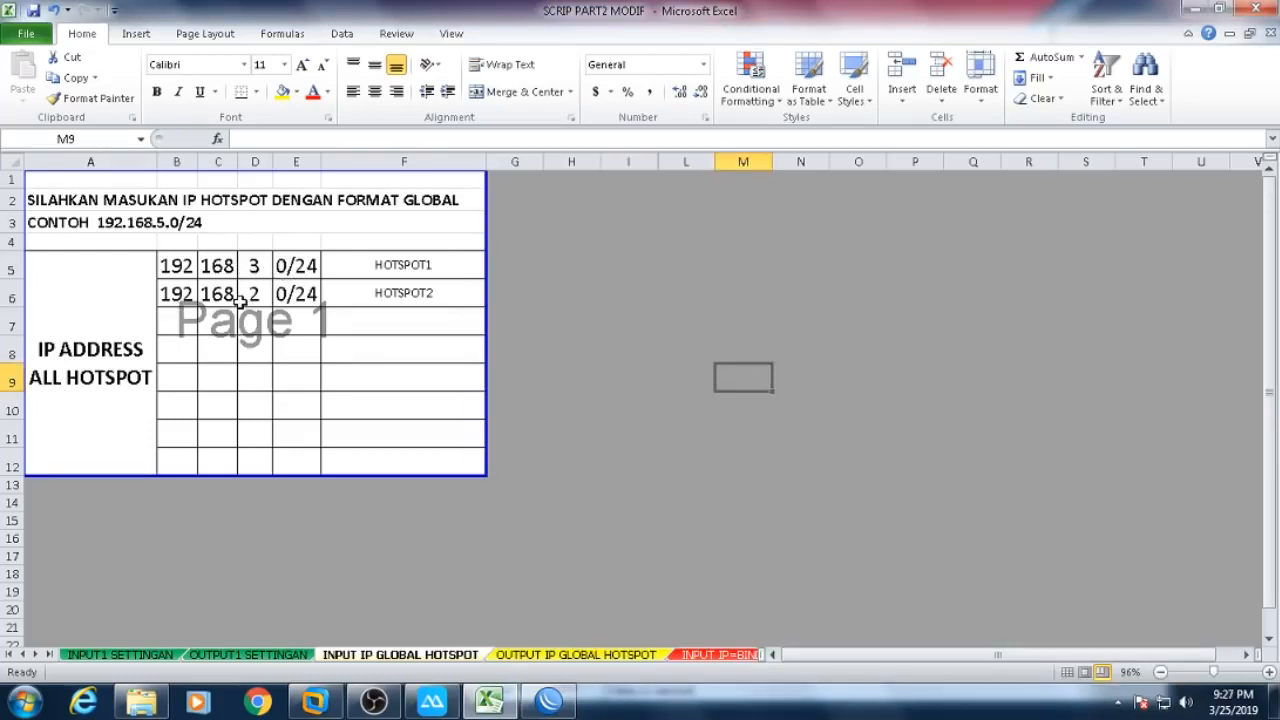
click(686, 293)
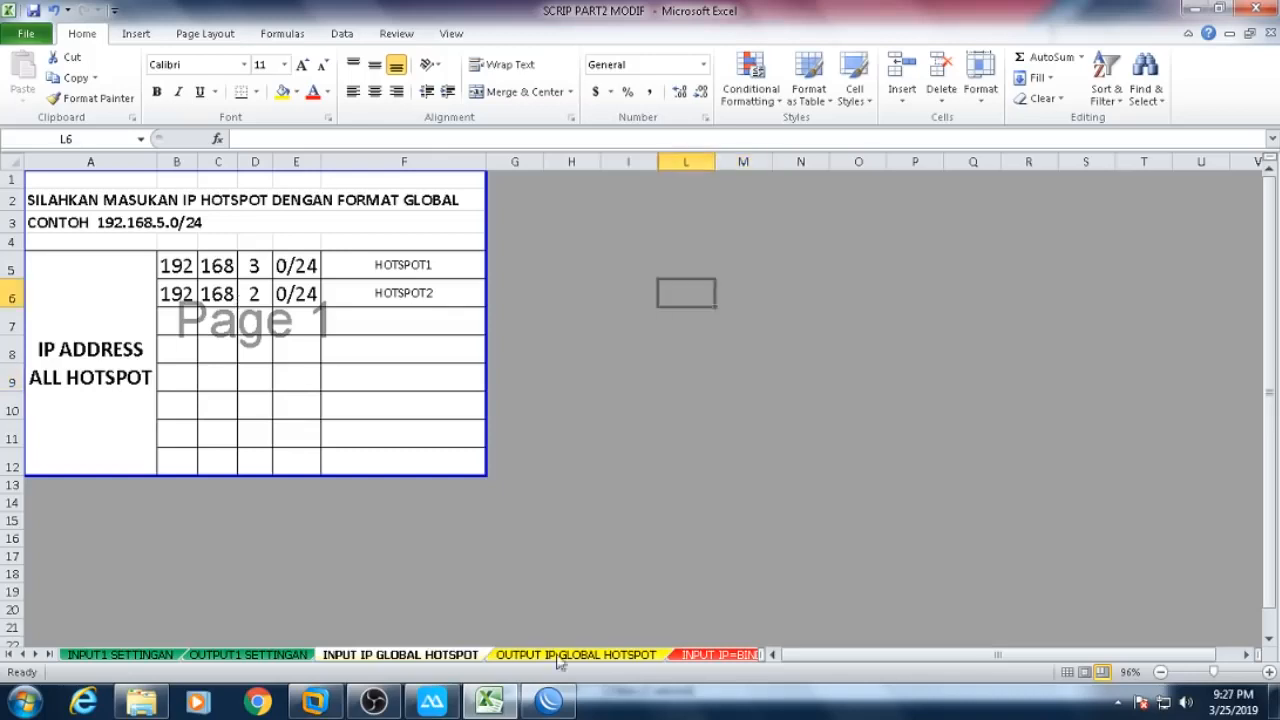
click(548, 700)
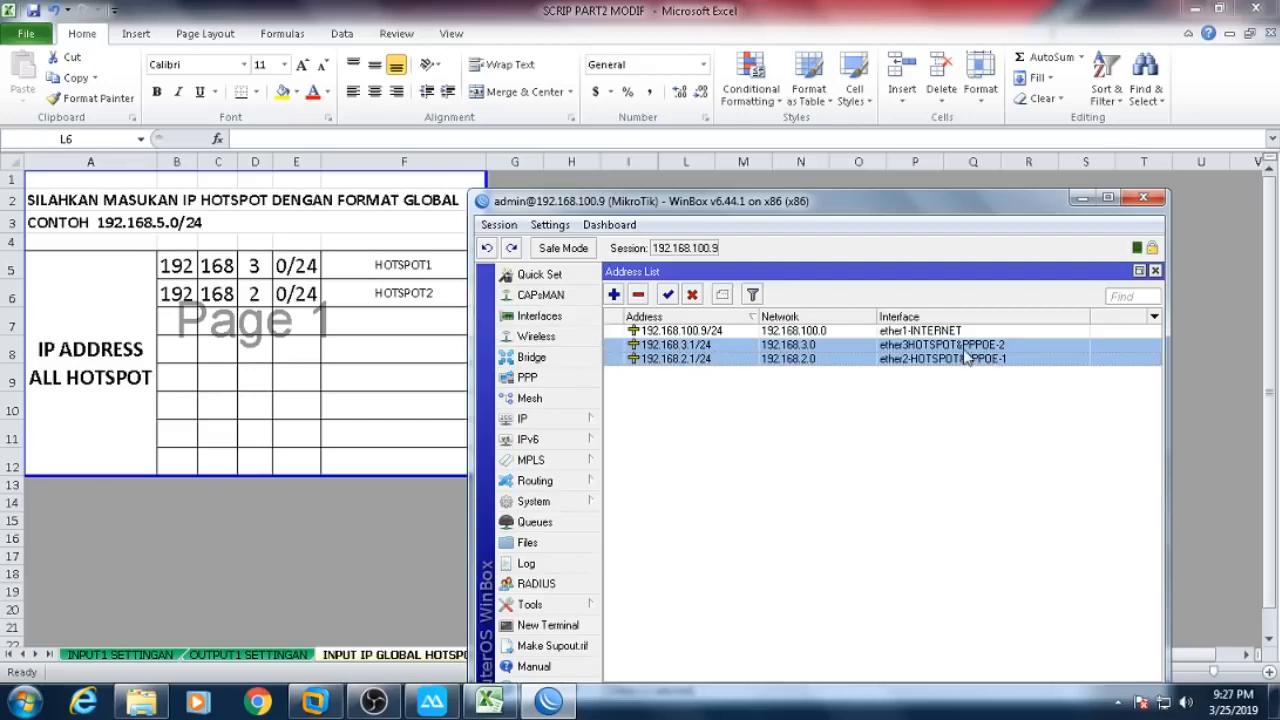
- Verify hotspot rows B5:E5 and B6:E6 now read 192.168.3.0/24 and 192.168.2.0/24
click(245, 278)
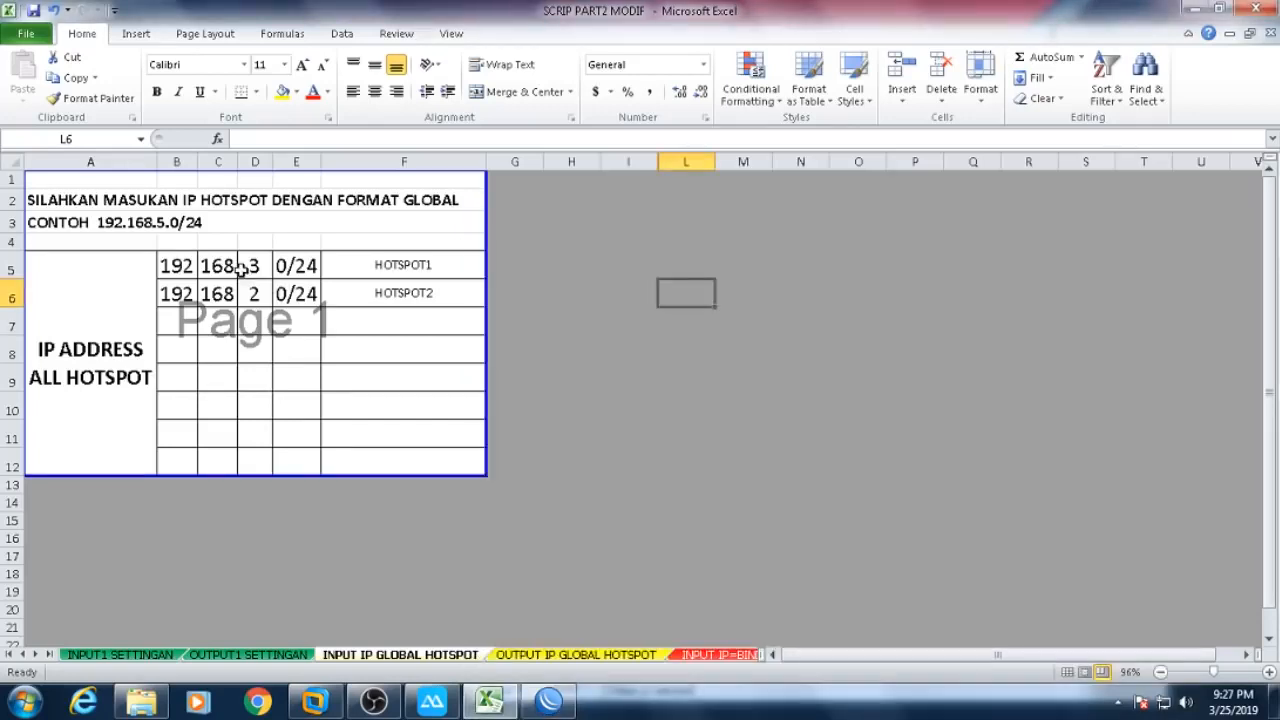
click(257, 266)
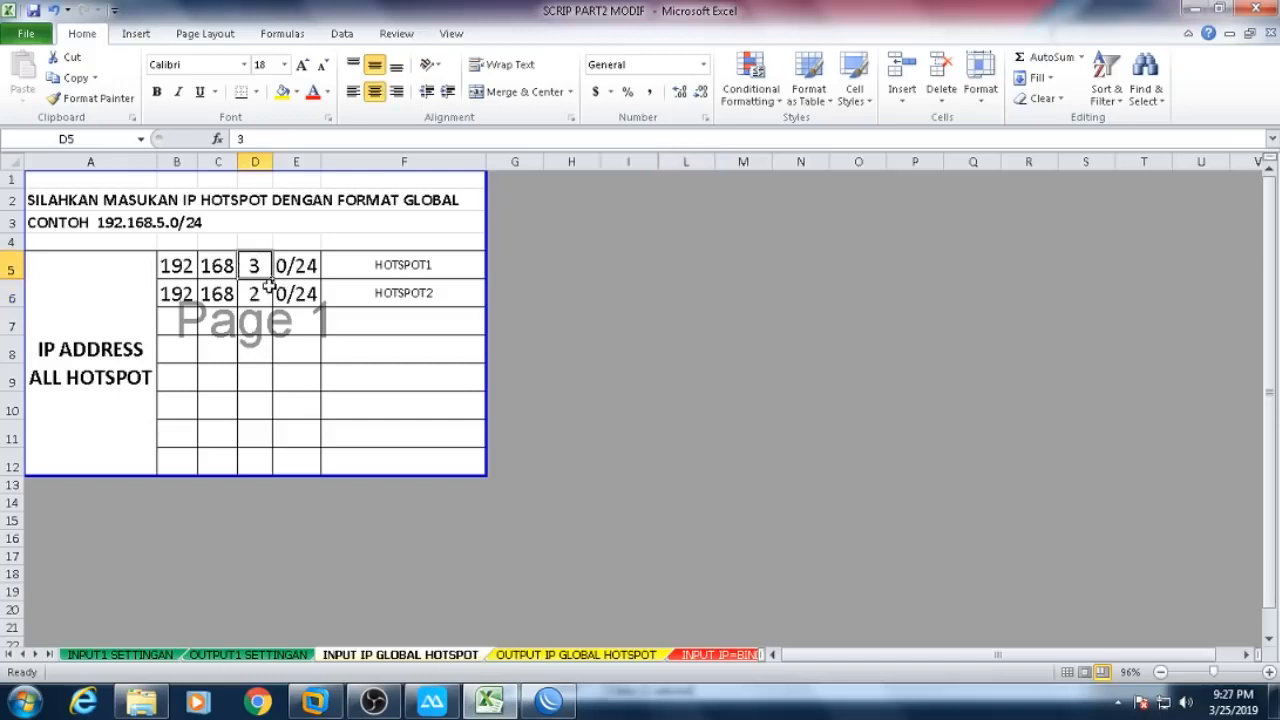
click(259, 293)
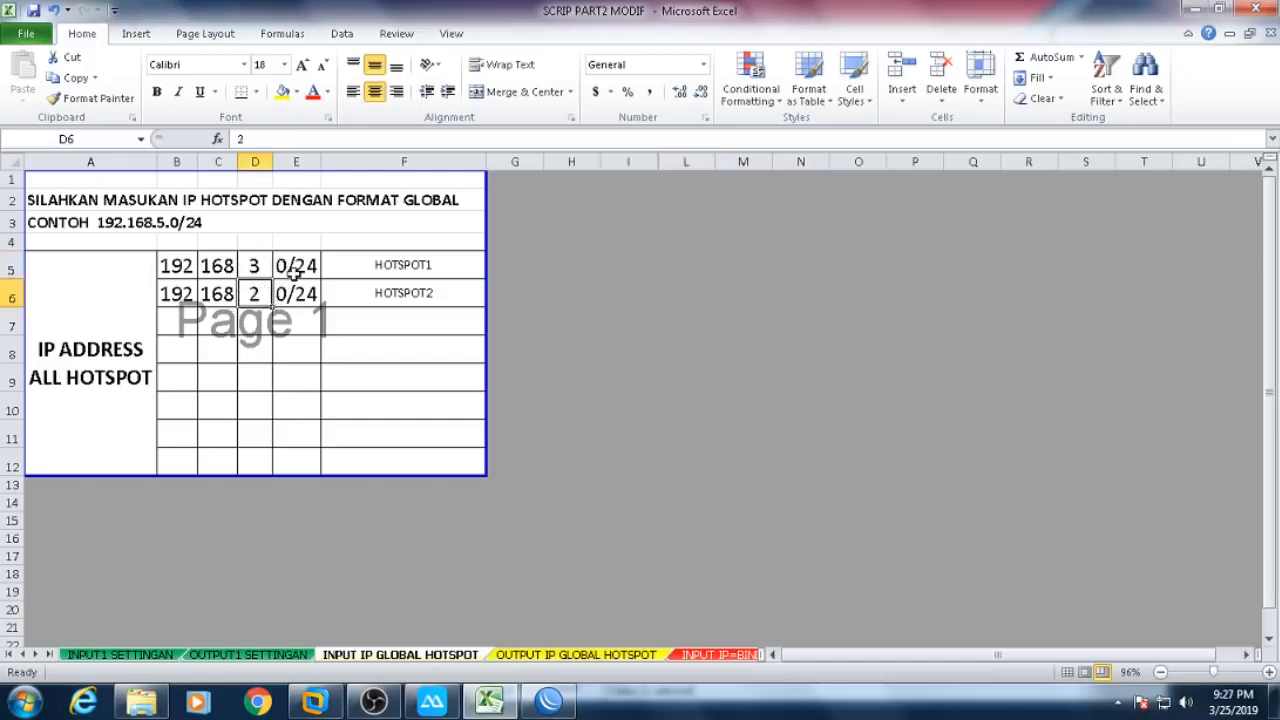
drag(177, 266, 297, 266)
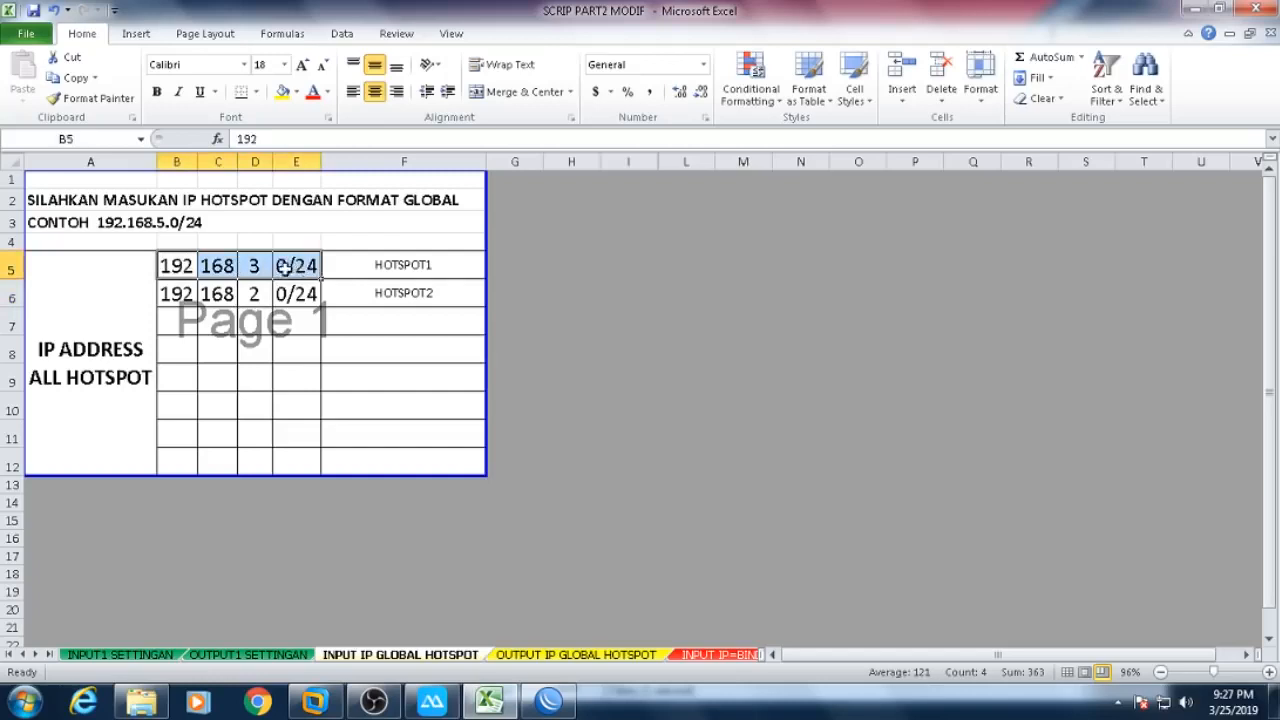
drag(183, 293, 287, 295)
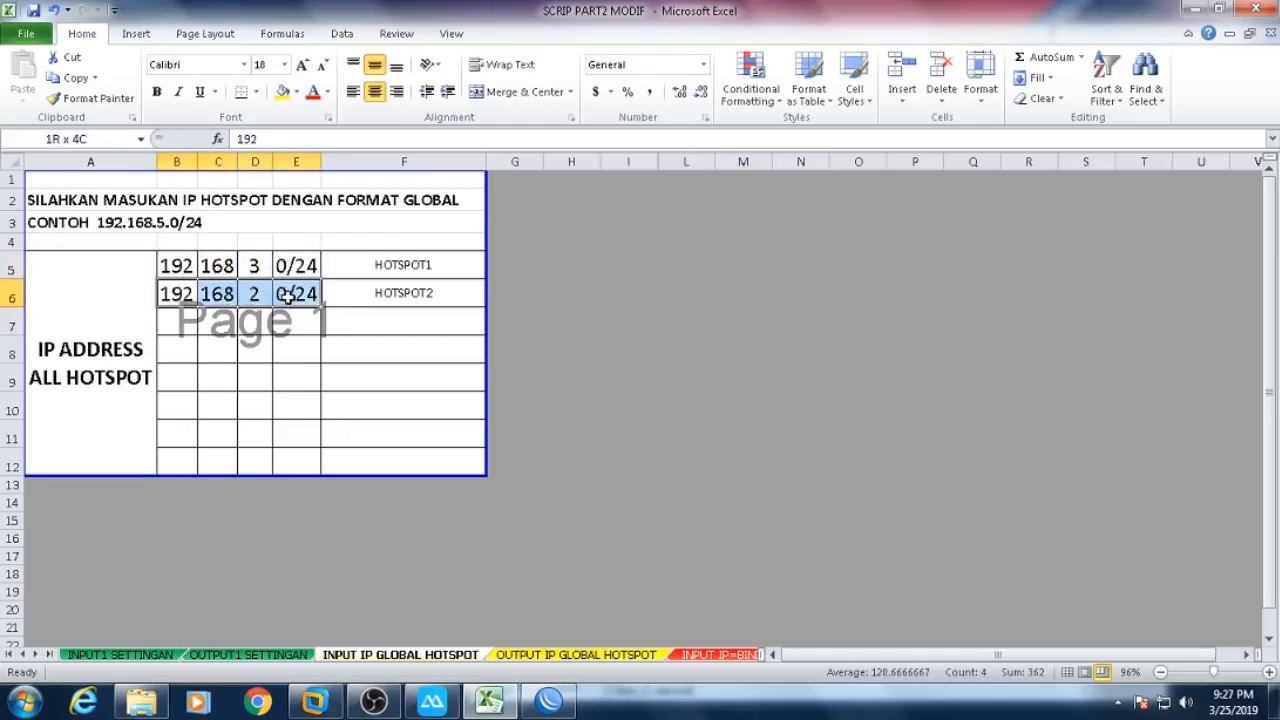
drag(287, 295, 287, 295)
click(566, 655)
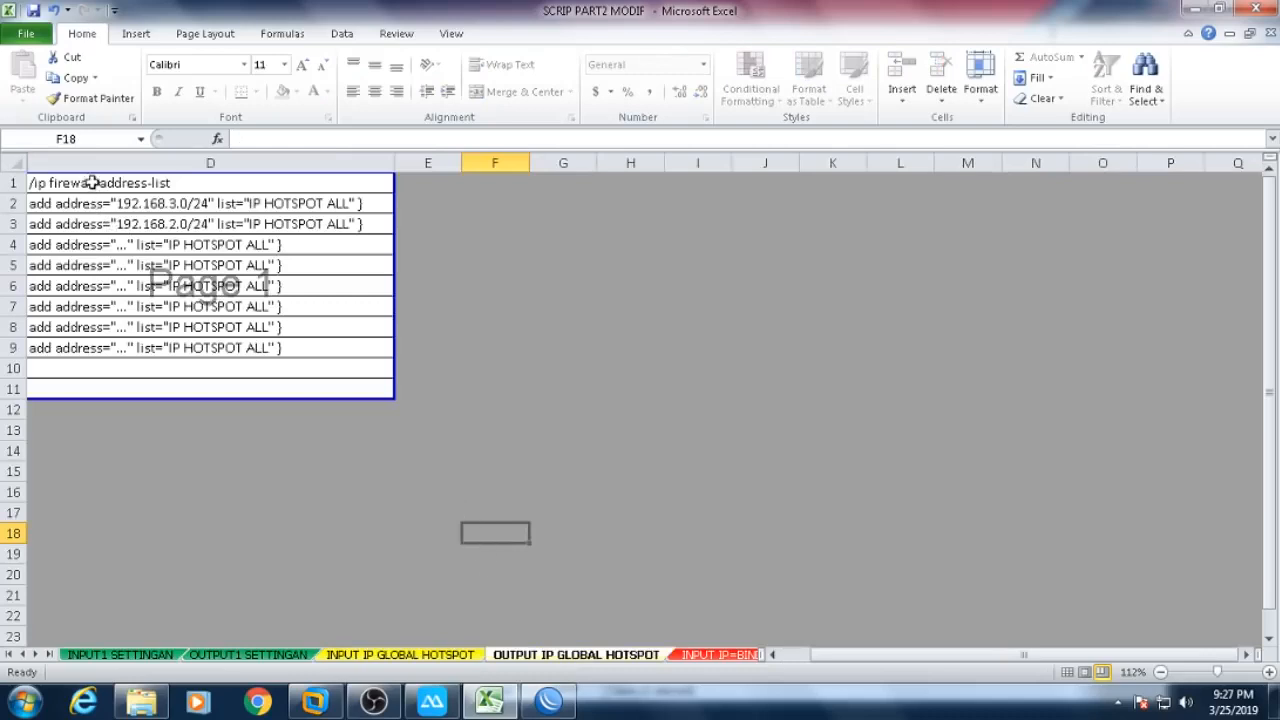
- Copy D1:D3, the IP HOTSPOT ALL address-list lines for 192.168.3.0/24 and 192.168.2.0/24
drag(90, 183, 80, 222)
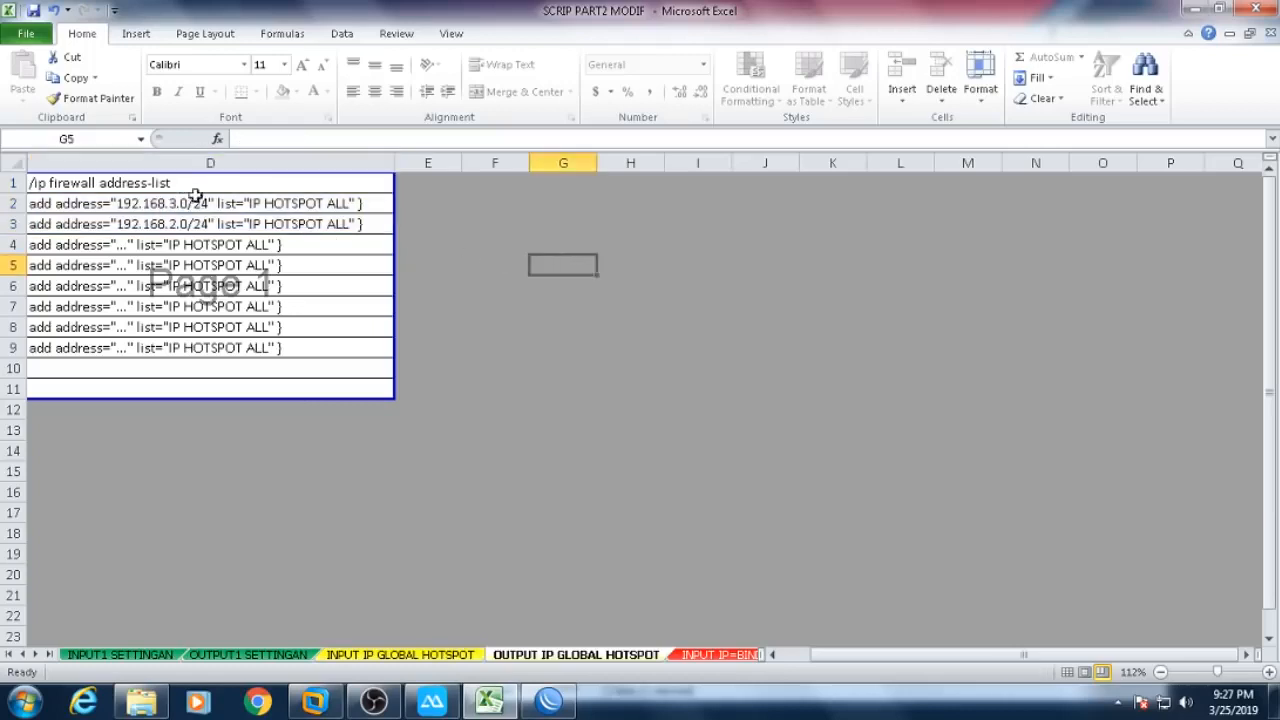
drag(196, 182, 195, 222)
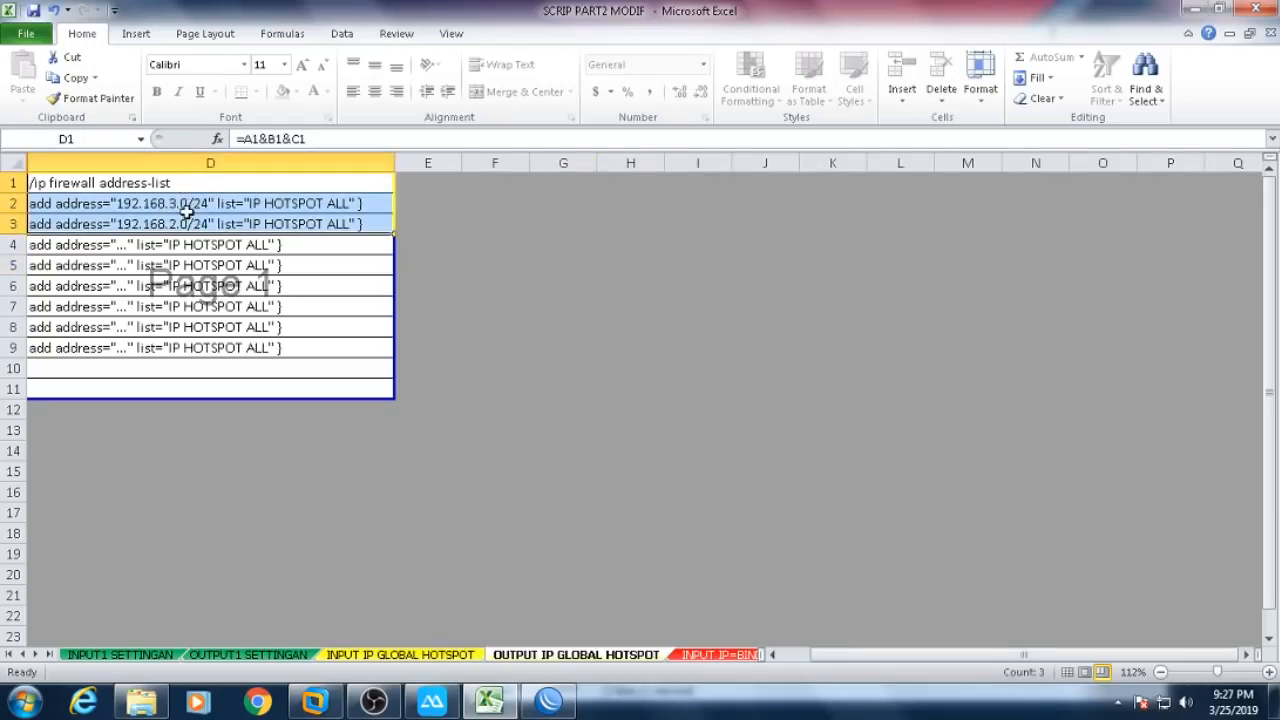
right_click(236, 204)
click(258, 240)
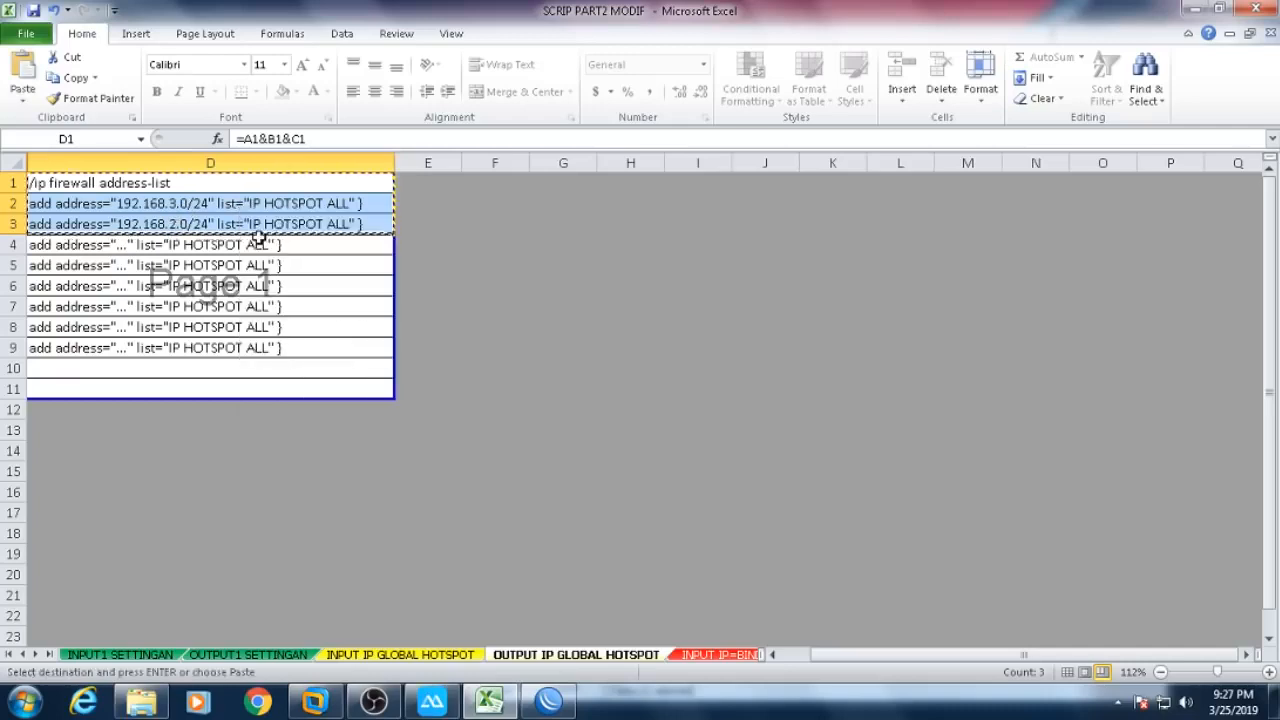
- Show WinBox's IP Firewall Address Lists in a maximized window
mouse_move(540, 706)
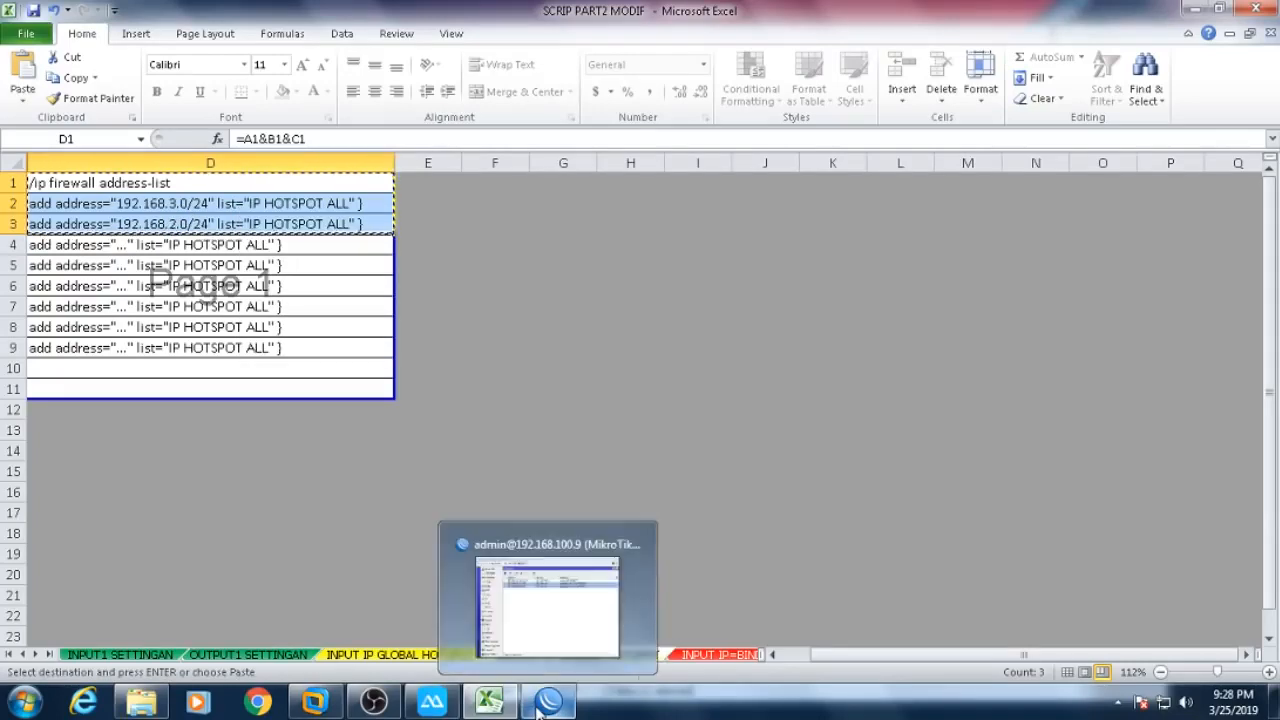
click(540, 706)
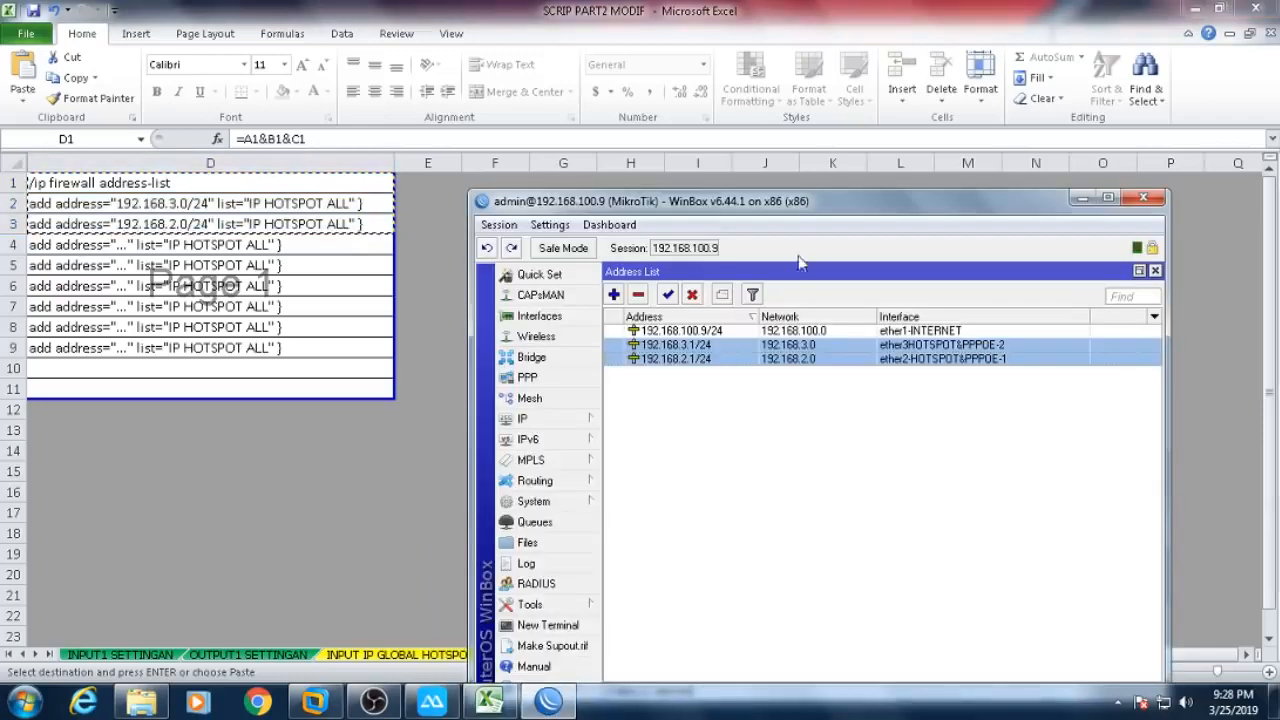
double_click(790, 210)
click(109, 237)
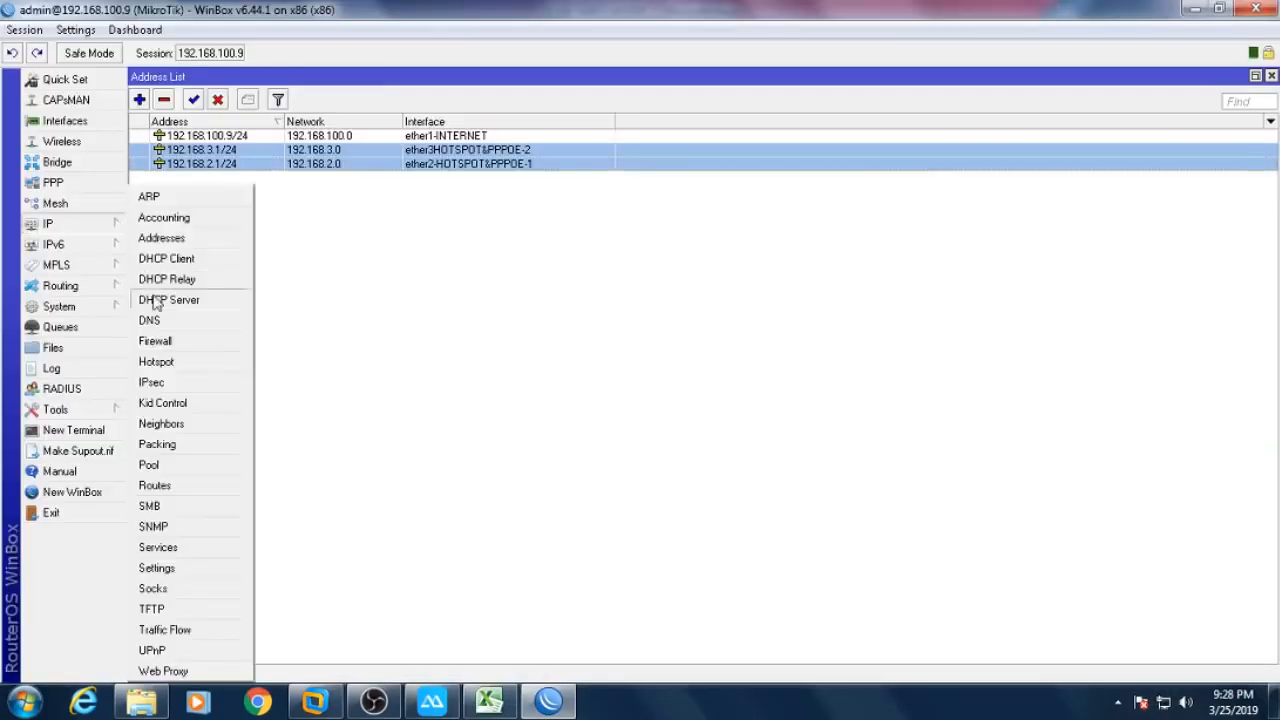
click(169, 342)
click(482, 100)
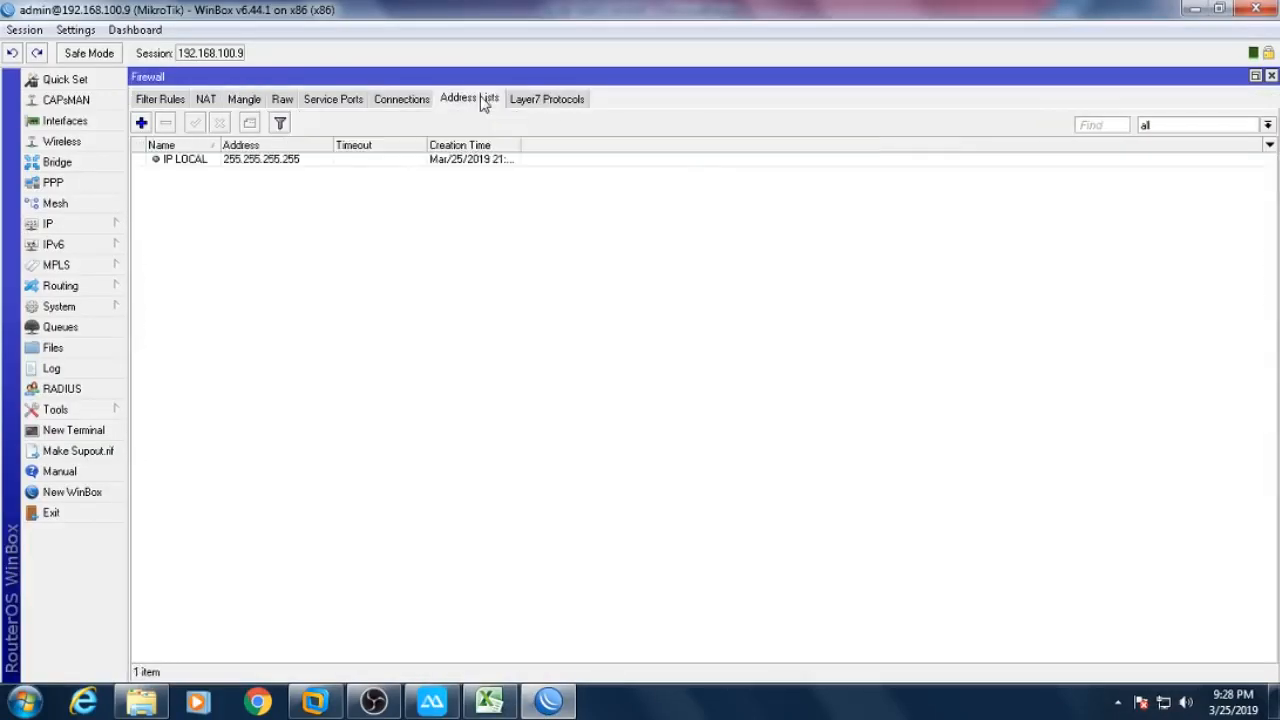
- Paste the address-list commands into a new terminal and widen the Name column to check the result
click(80, 431)
drag(711, 180, 920, 94)
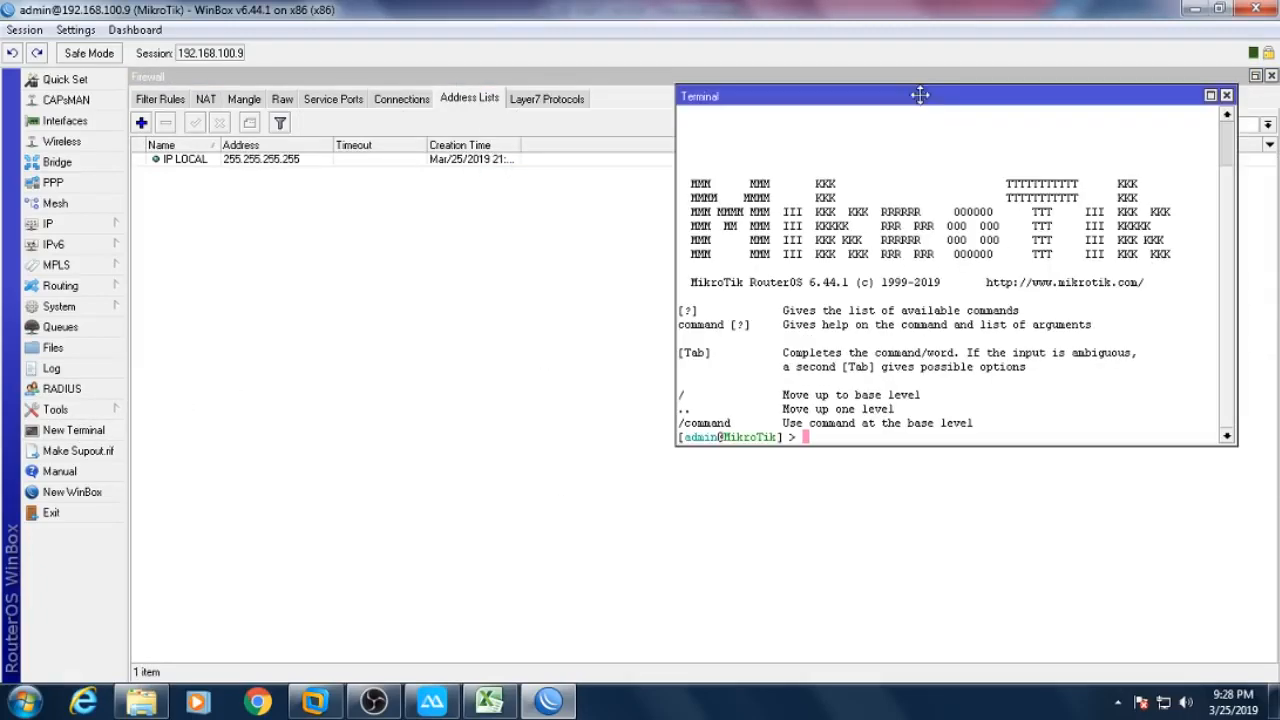
right_click(910, 313)
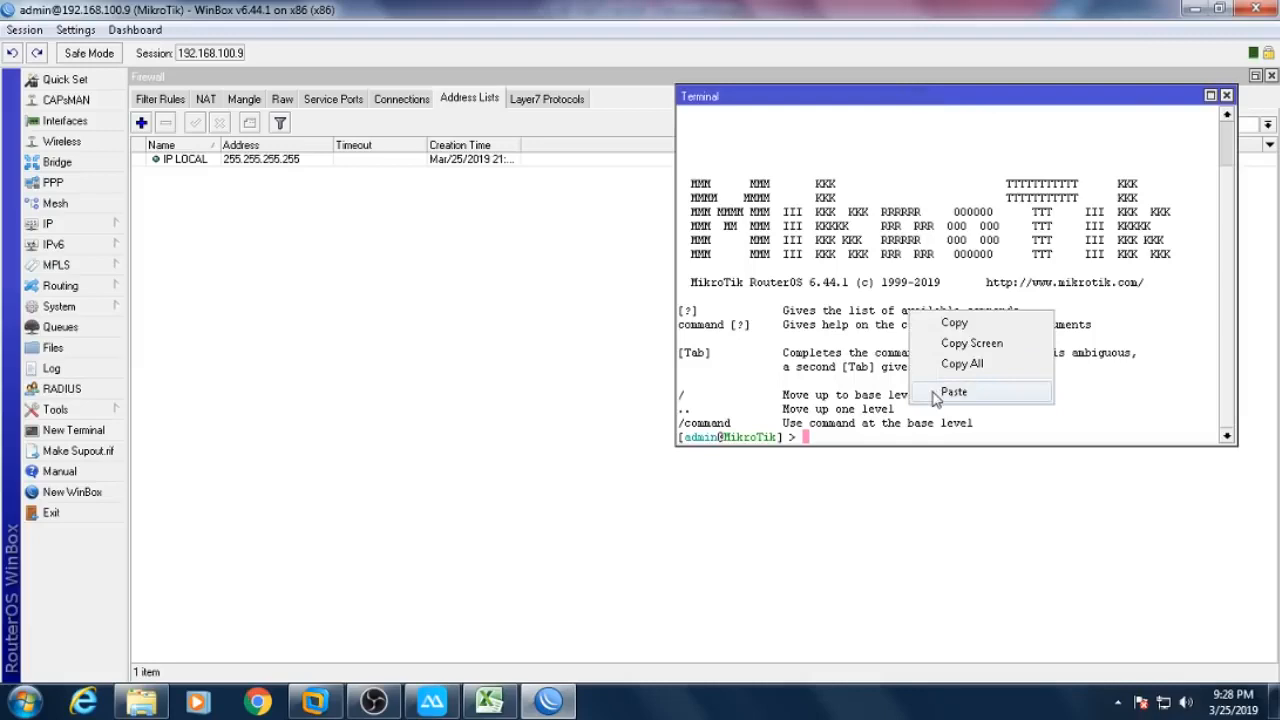
click(935, 393)
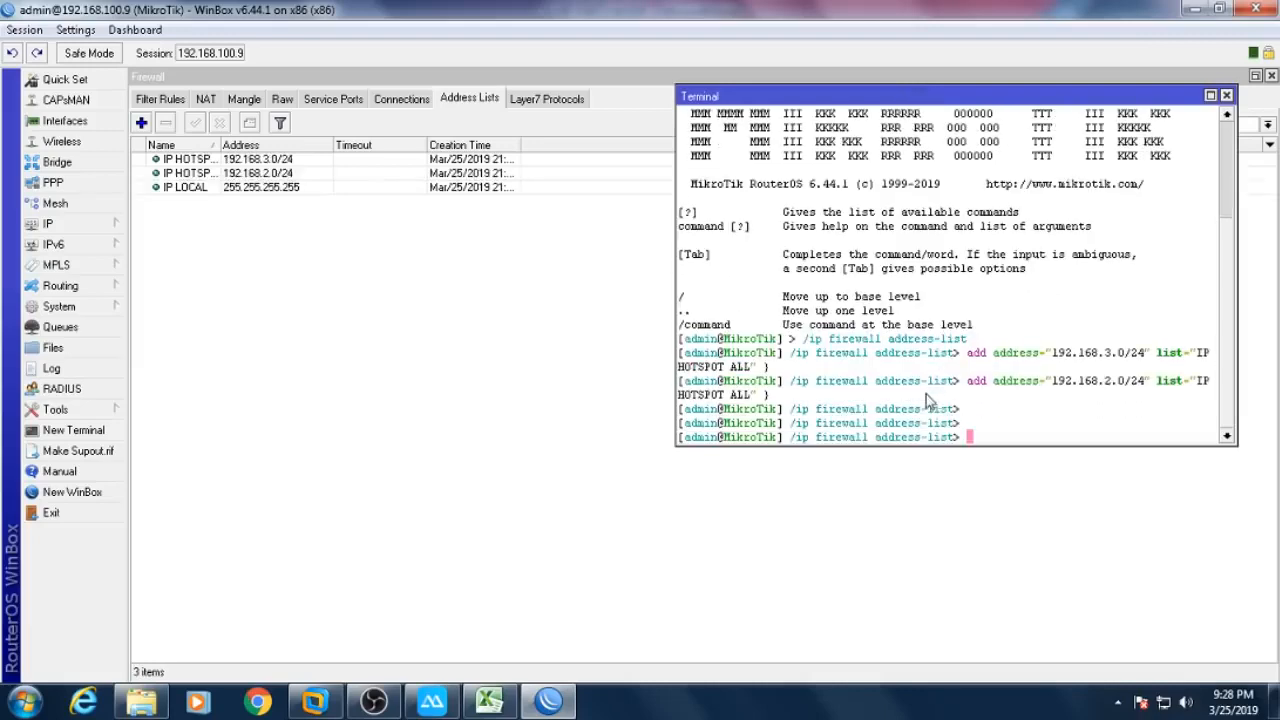
click(262, 159)
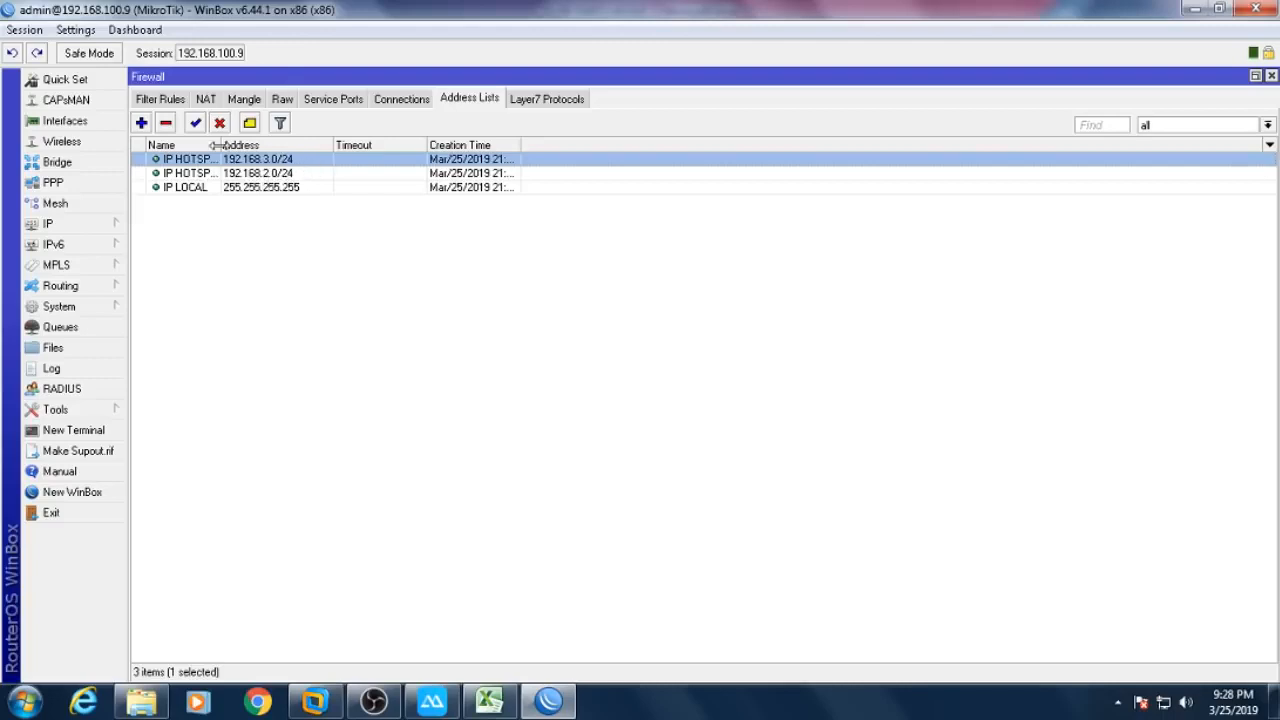
drag(218, 145, 372, 146)
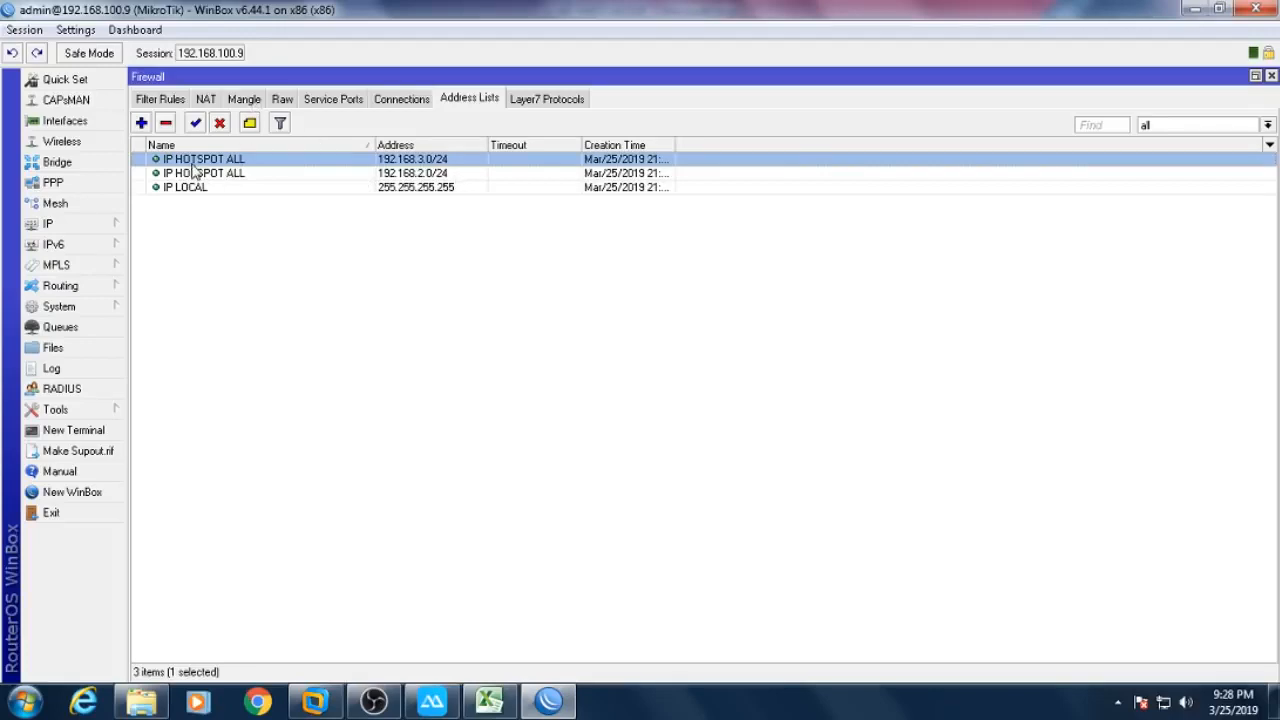
- Inspect mangle rules 14 and 16 to confirm their Advanced tab matches IP HOTSPOT ALL
click(245, 100)
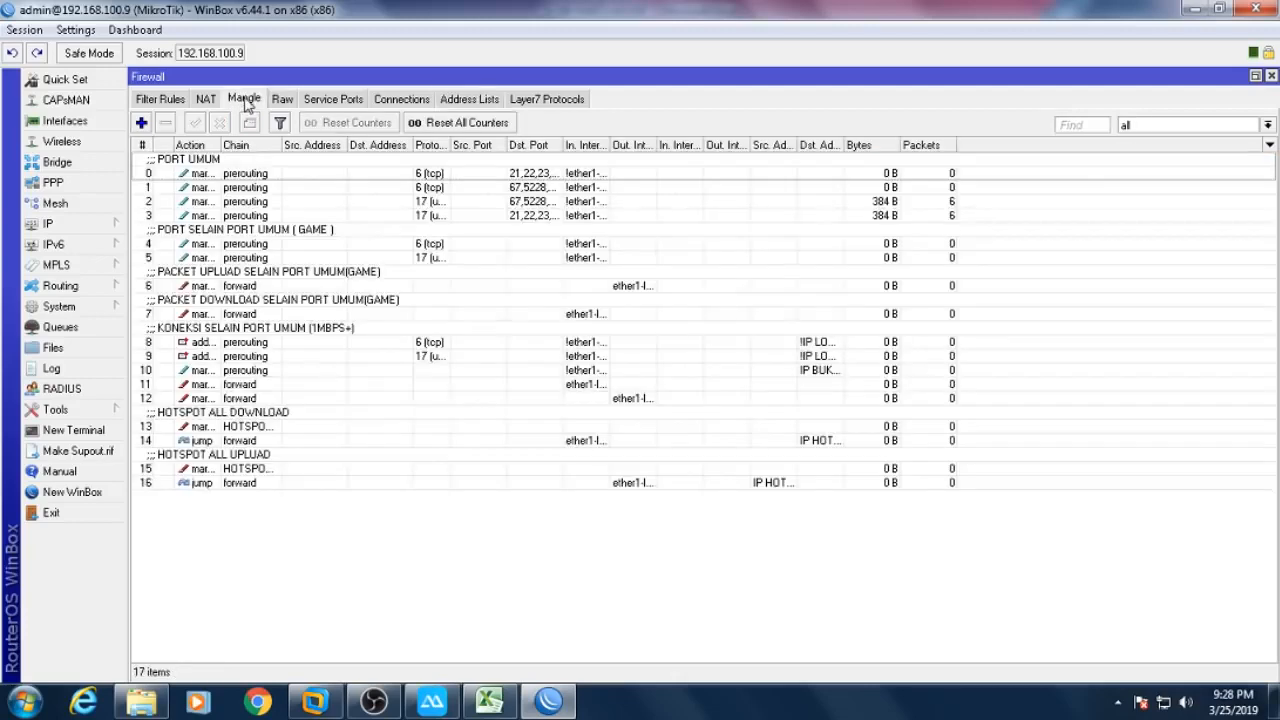
double_click(250, 441)
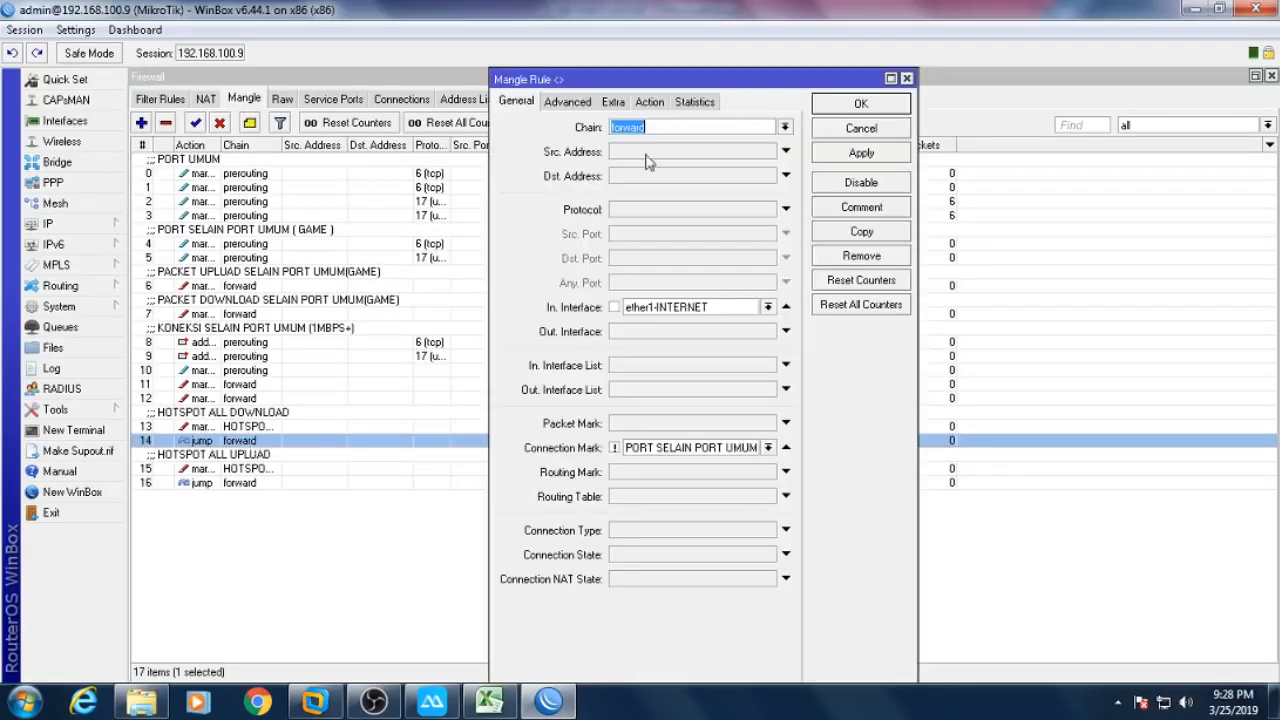
click(567, 102)
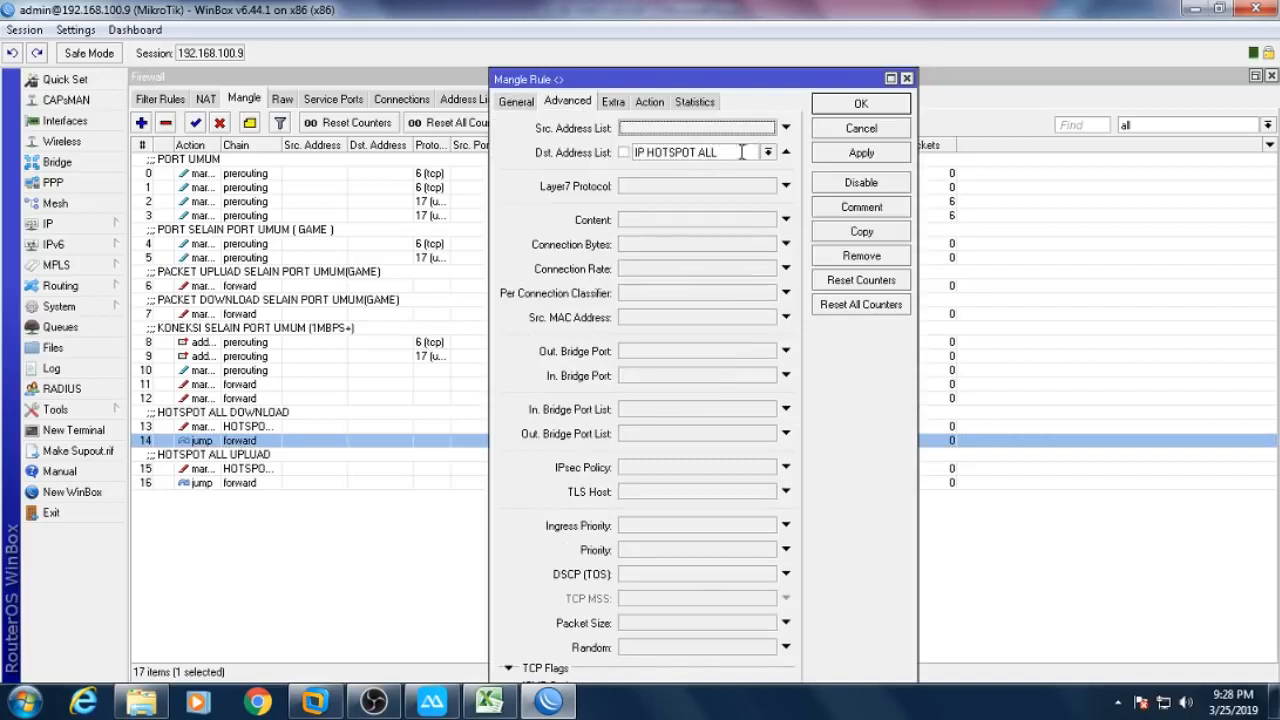
click(828, 131)
click(263, 483)
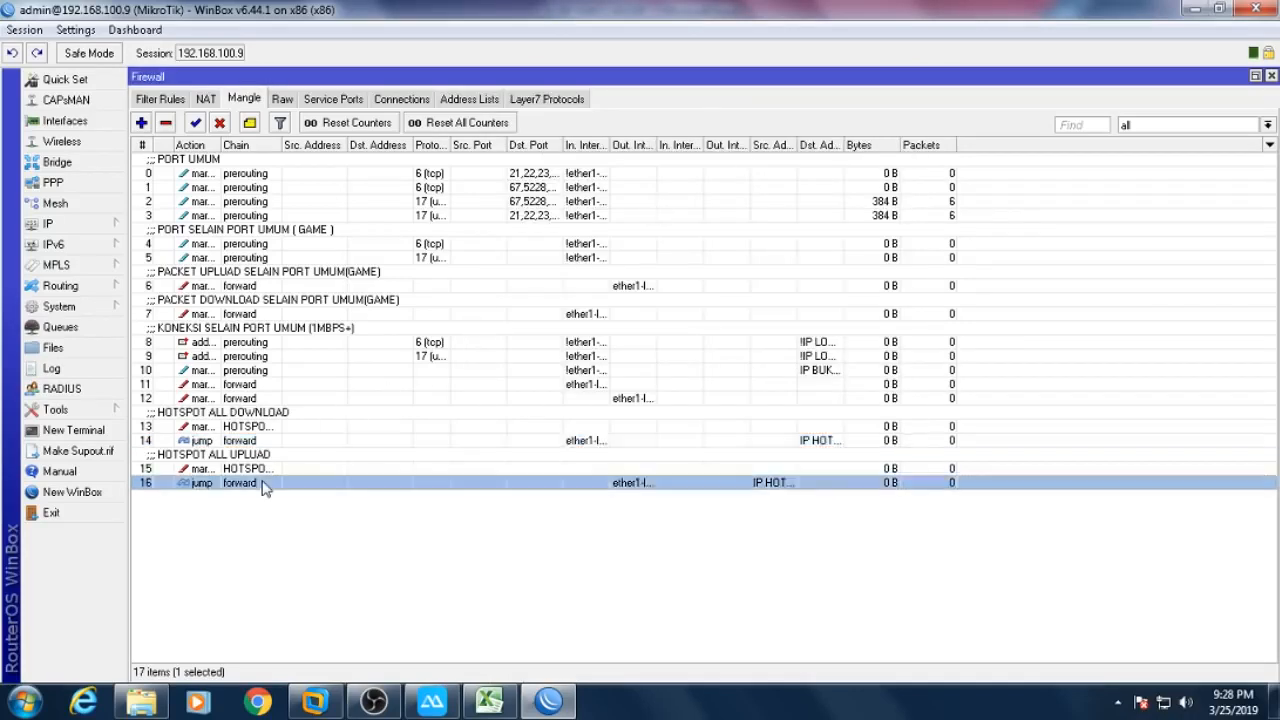
double_click(263, 483)
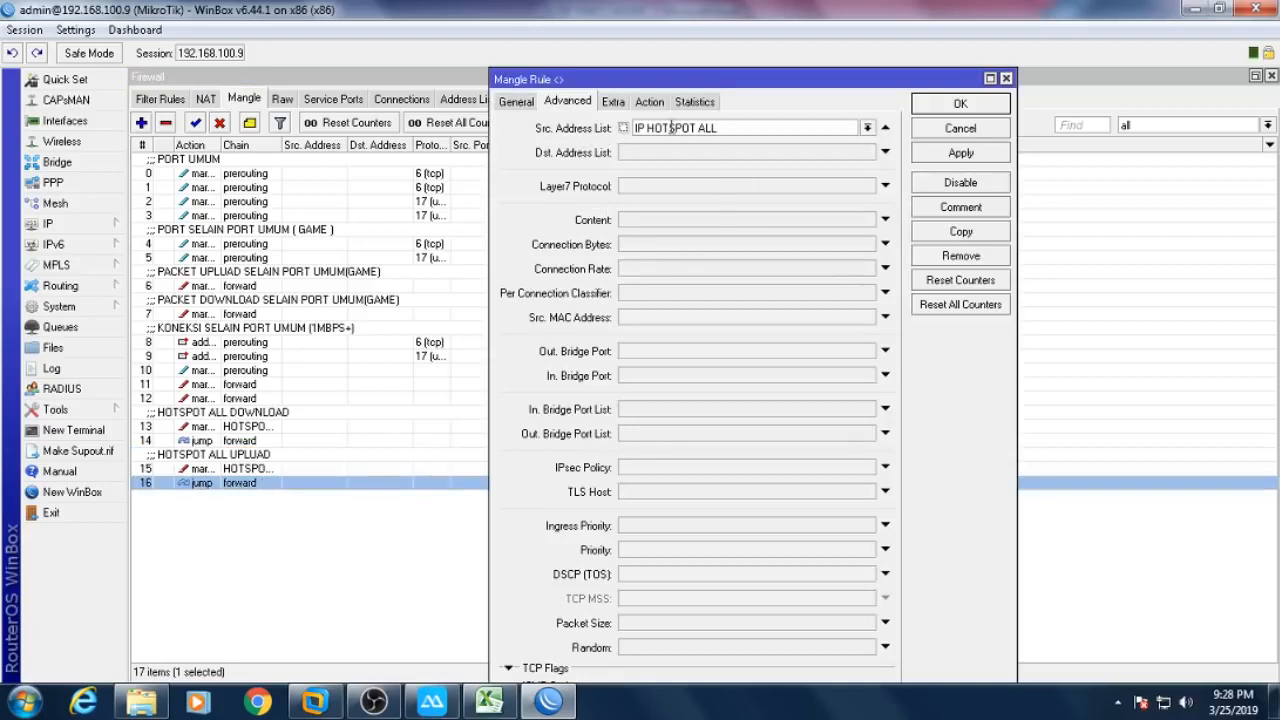
click(922, 129)
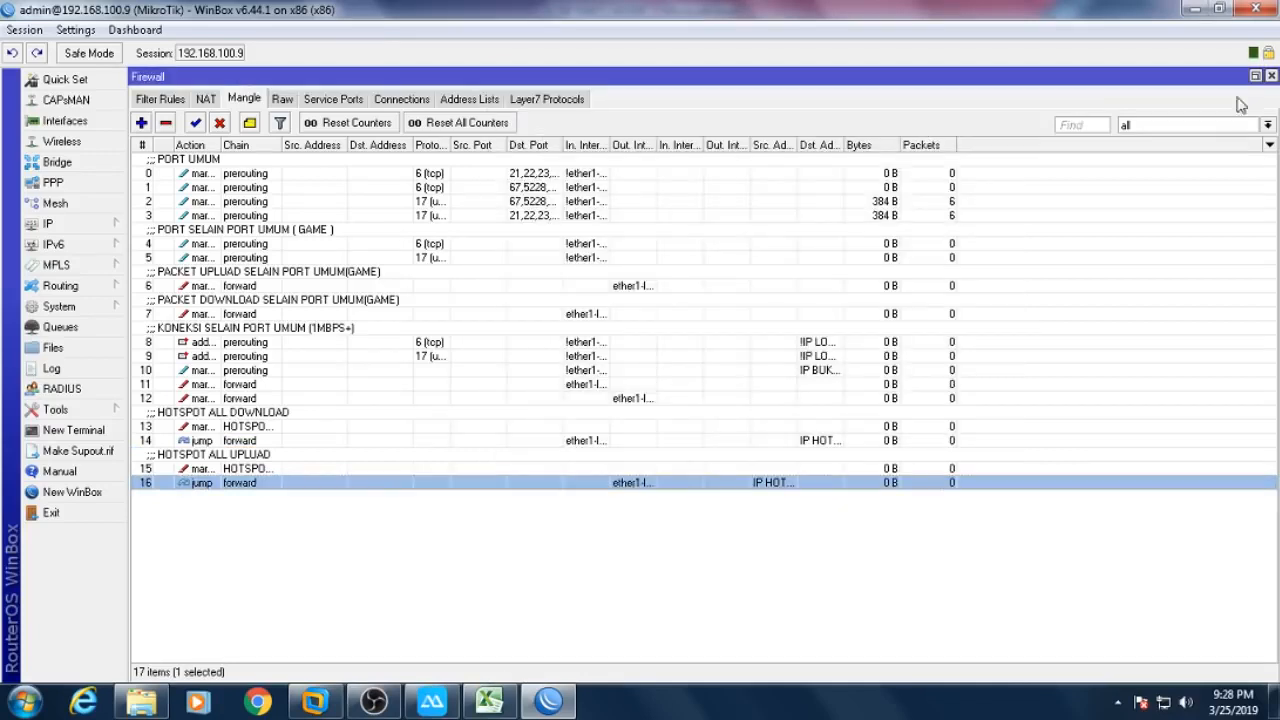
- Close the Firewall, Terminal and Address List windows, leaving the workspace empty
click(1272, 77)
click(1261, 88)
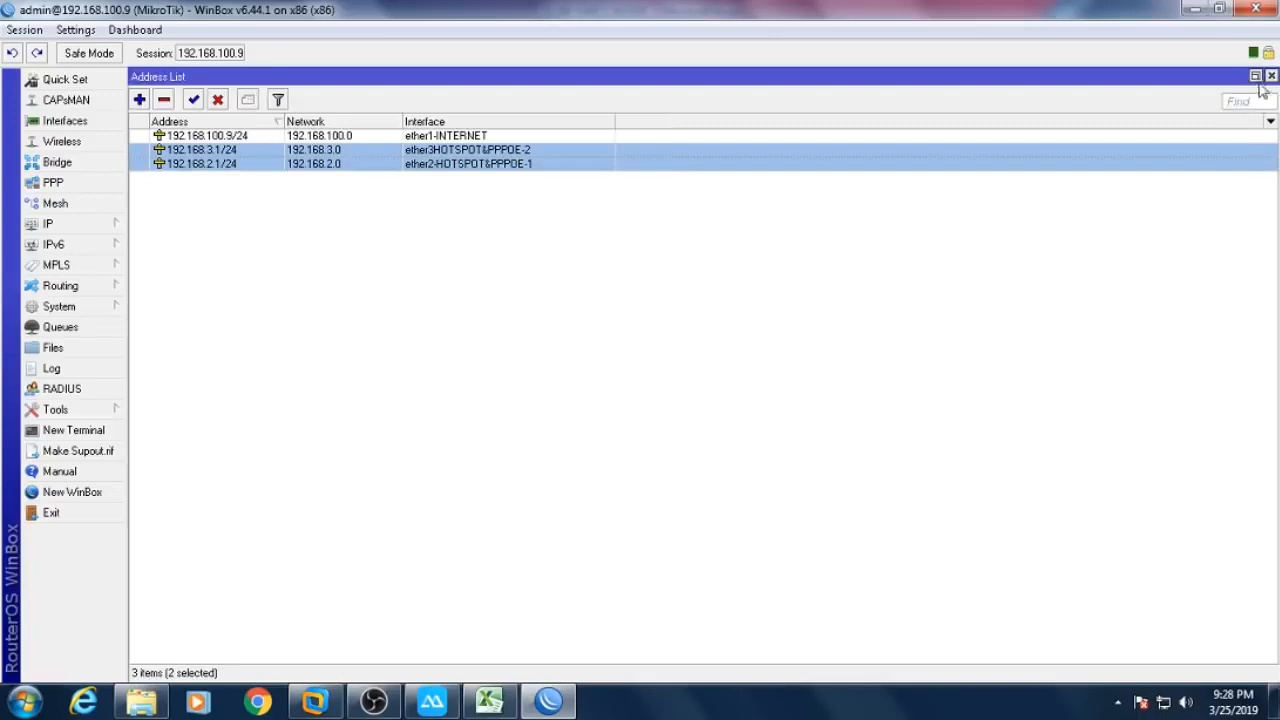
click(1268, 78)
click(80, 223)
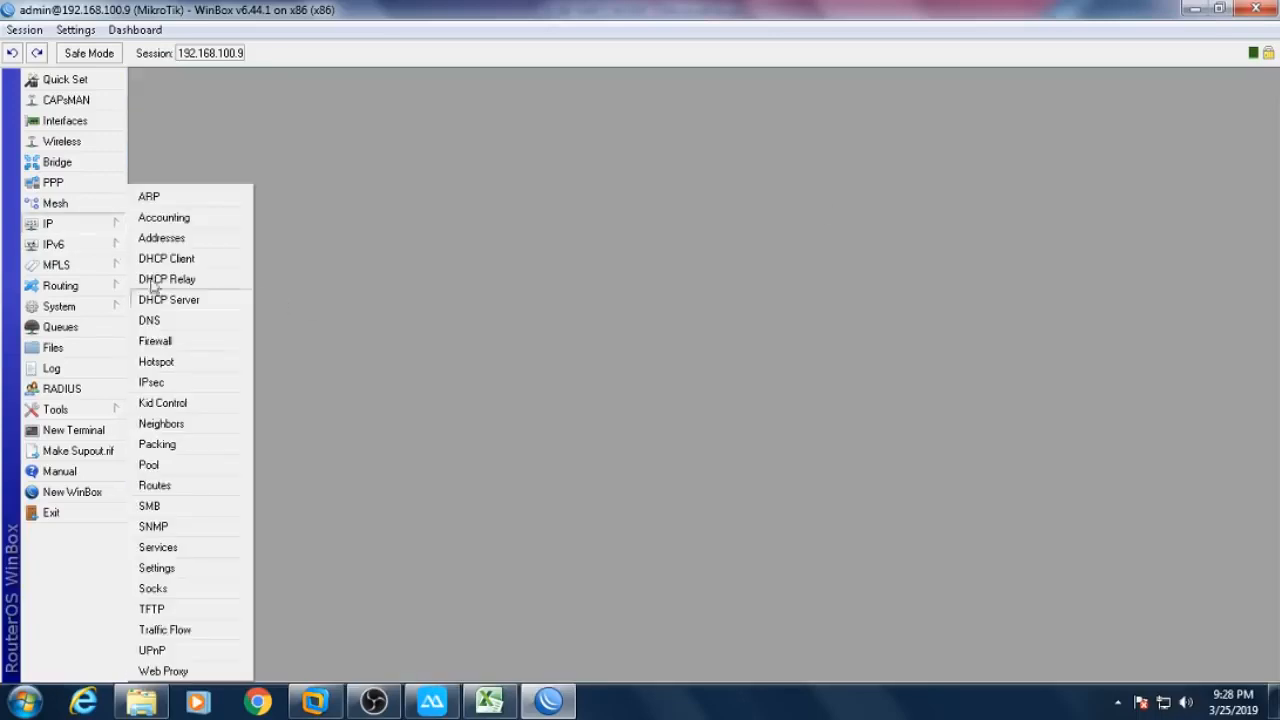
click(190, 341)
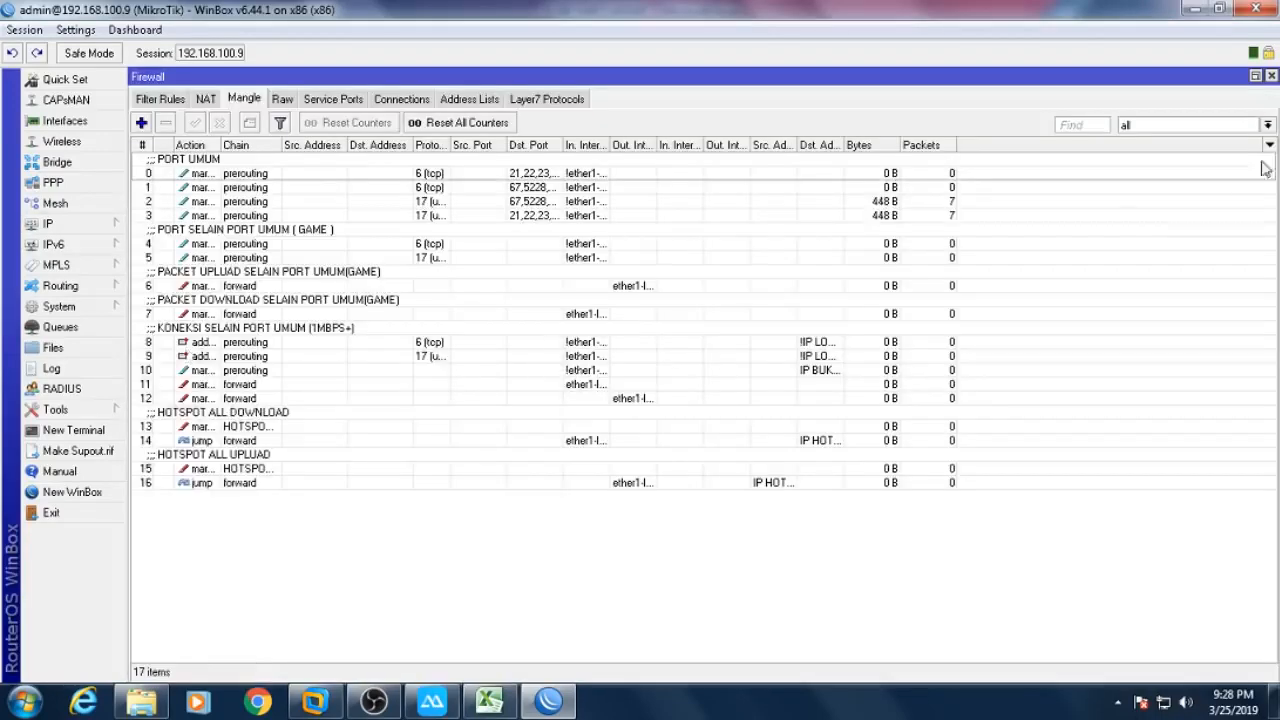
click(1271, 77)
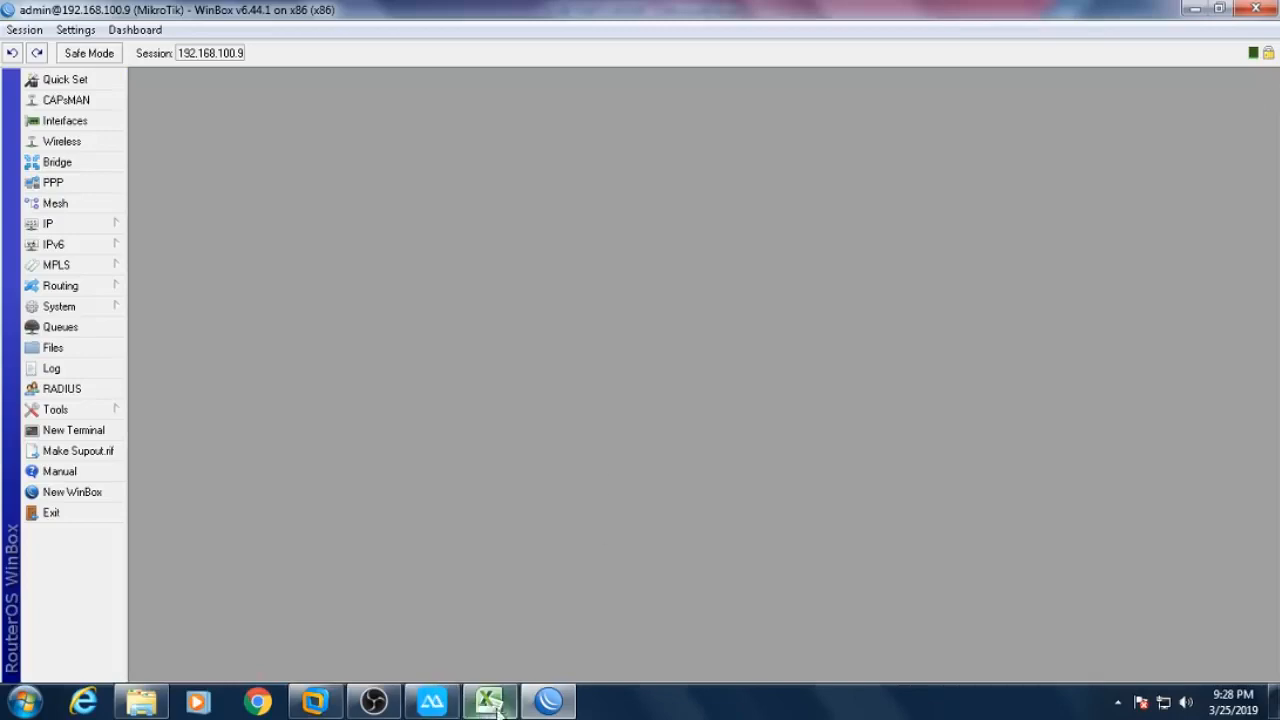
- Read each user's download and upload limits on the INPUT IP=BINDING,PPPOE,DYNAMIC sheet, then return to WinBox
mouse_move(484, 708)
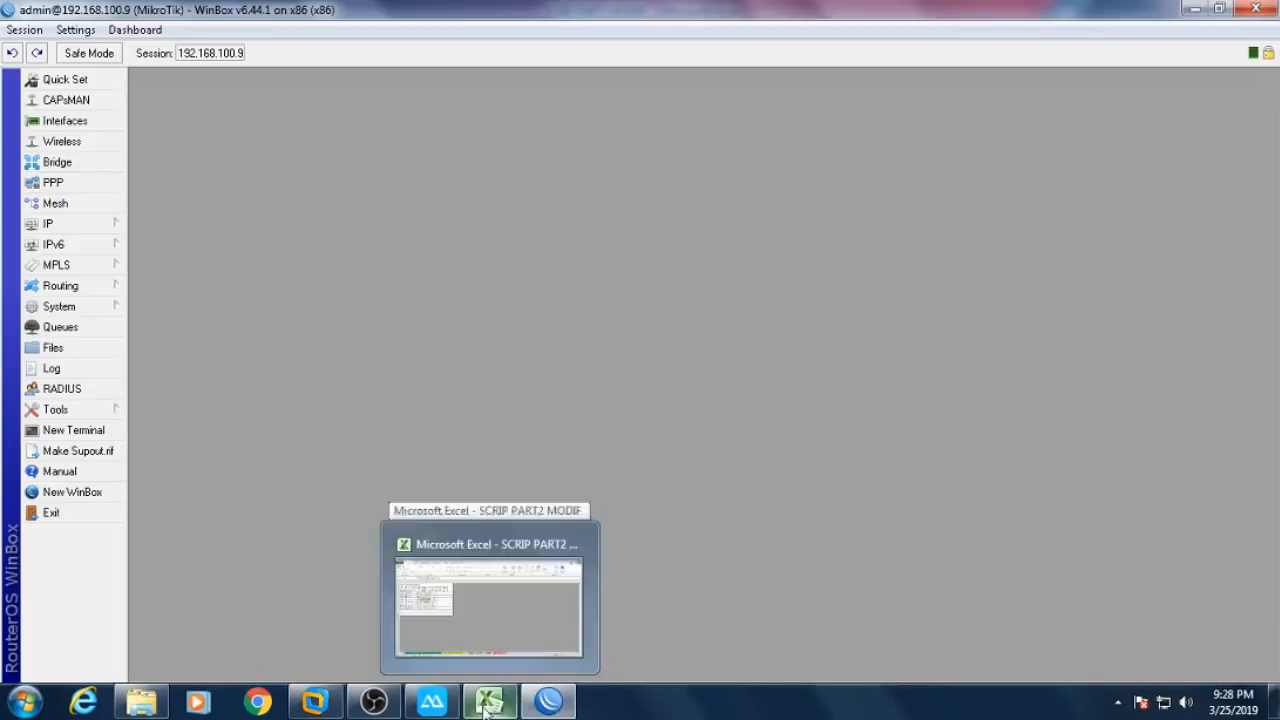
click(484, 704)
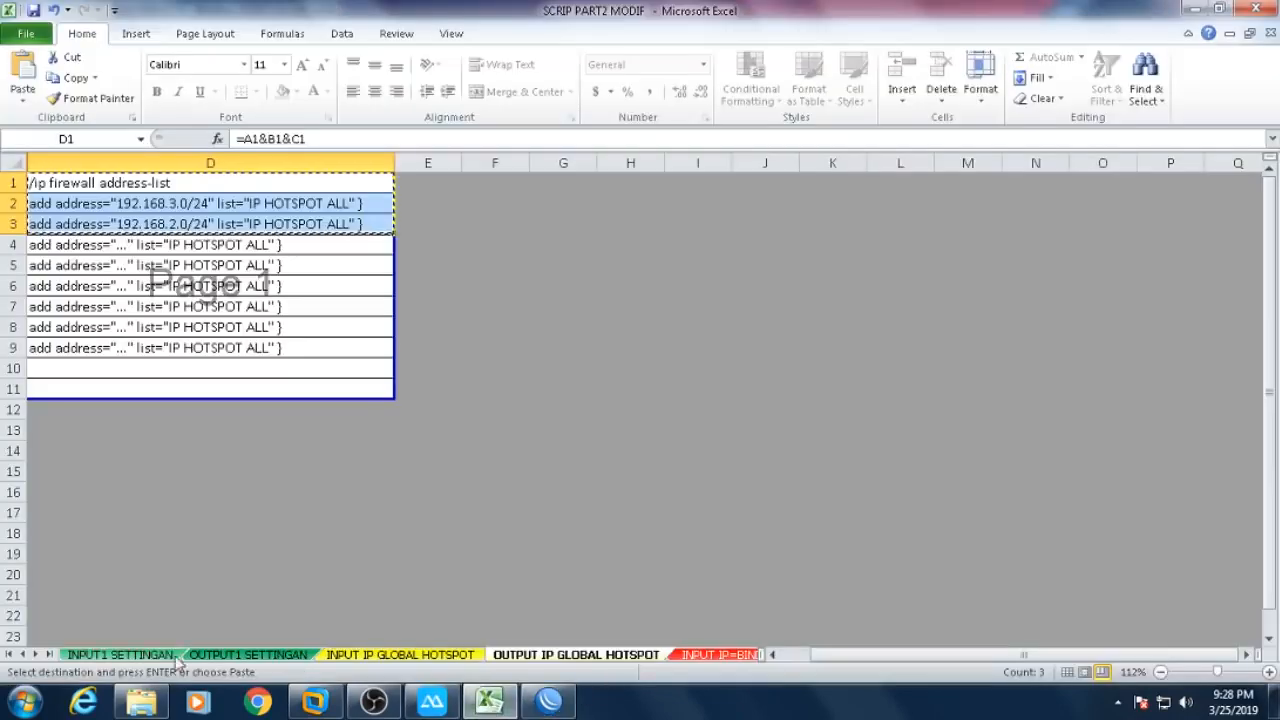
click(36, 654)
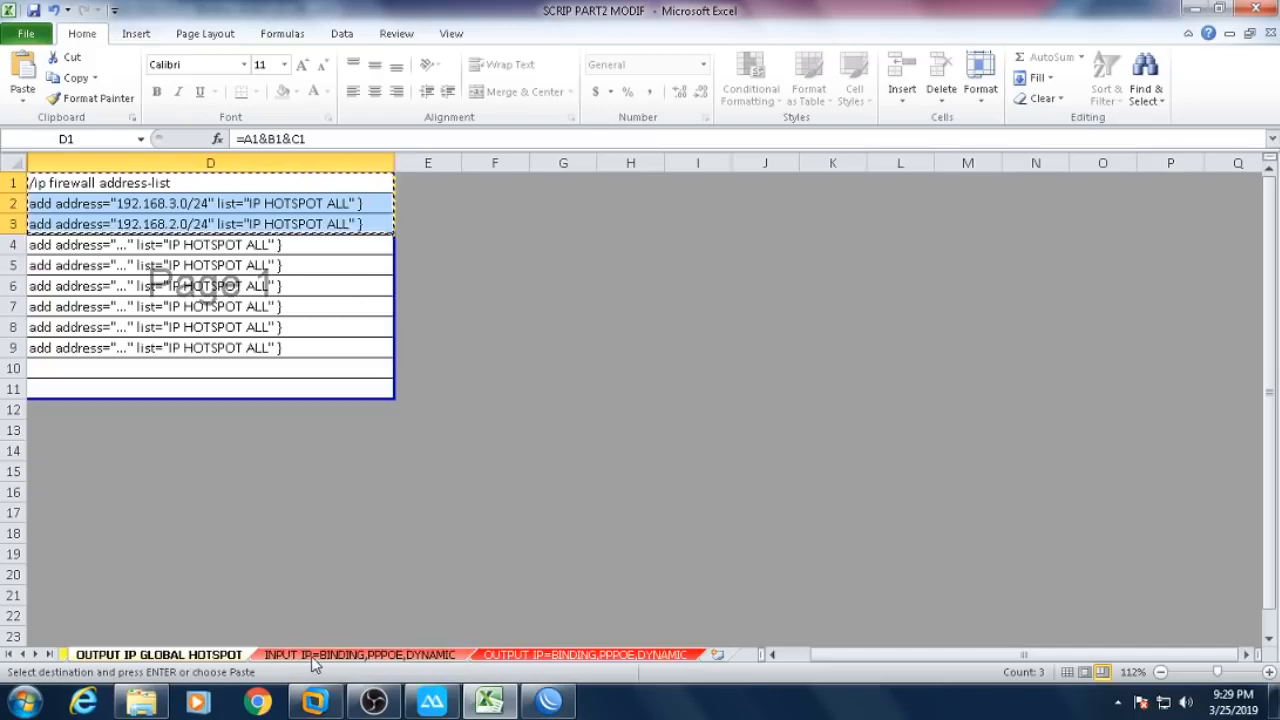
click(412, 658)
click(503, 577)
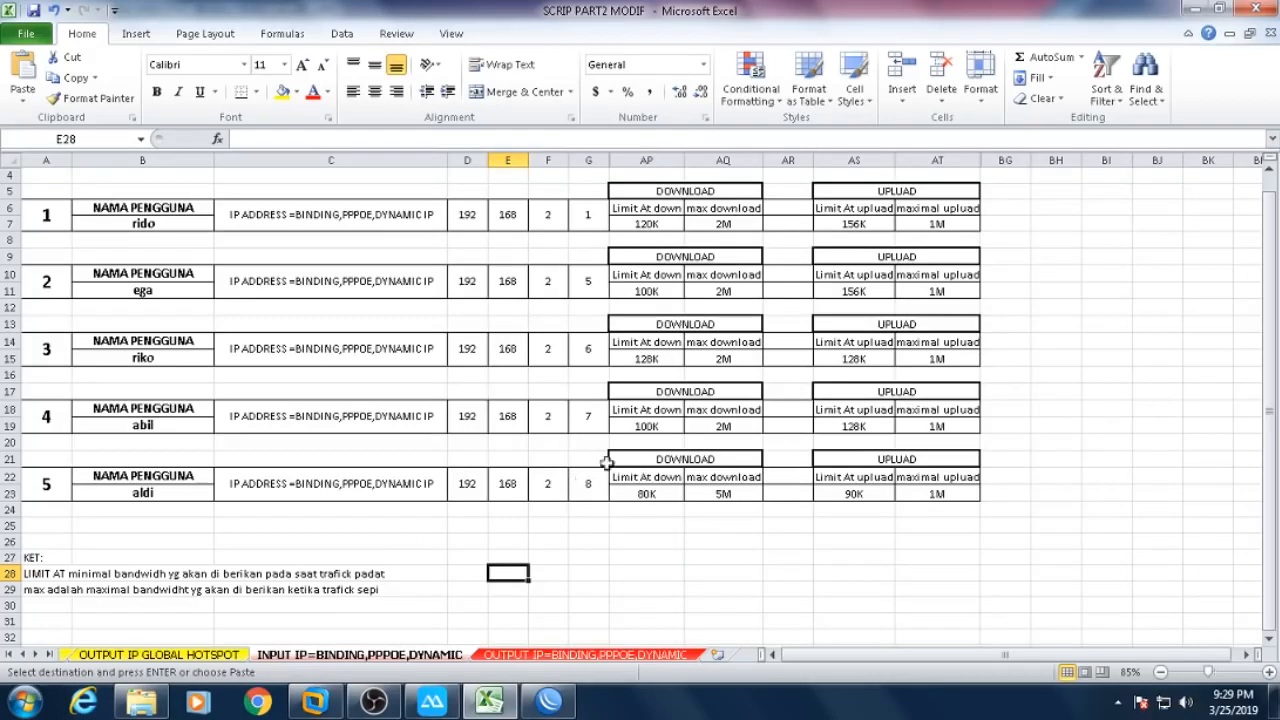
click(561, 706)
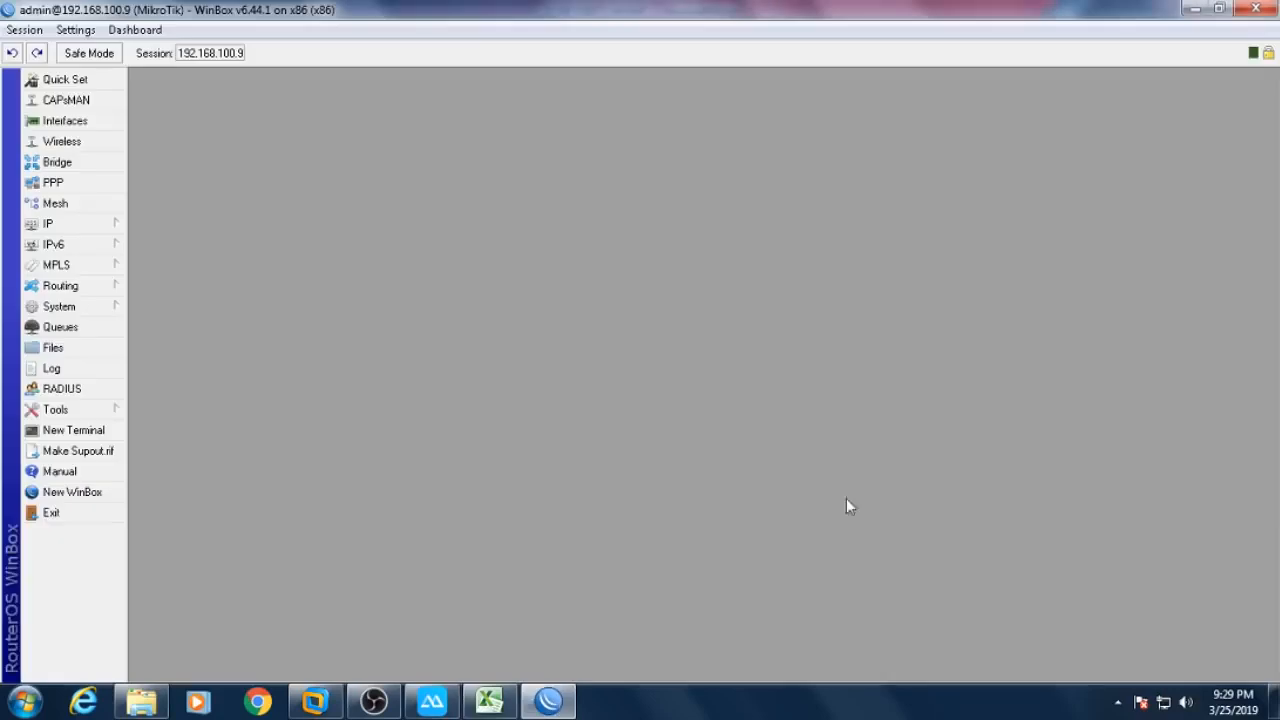
- Open the IP Pool list and select IP POOL PPPOE (192.168.4.2-192.168.4.254)
click(110, 225)
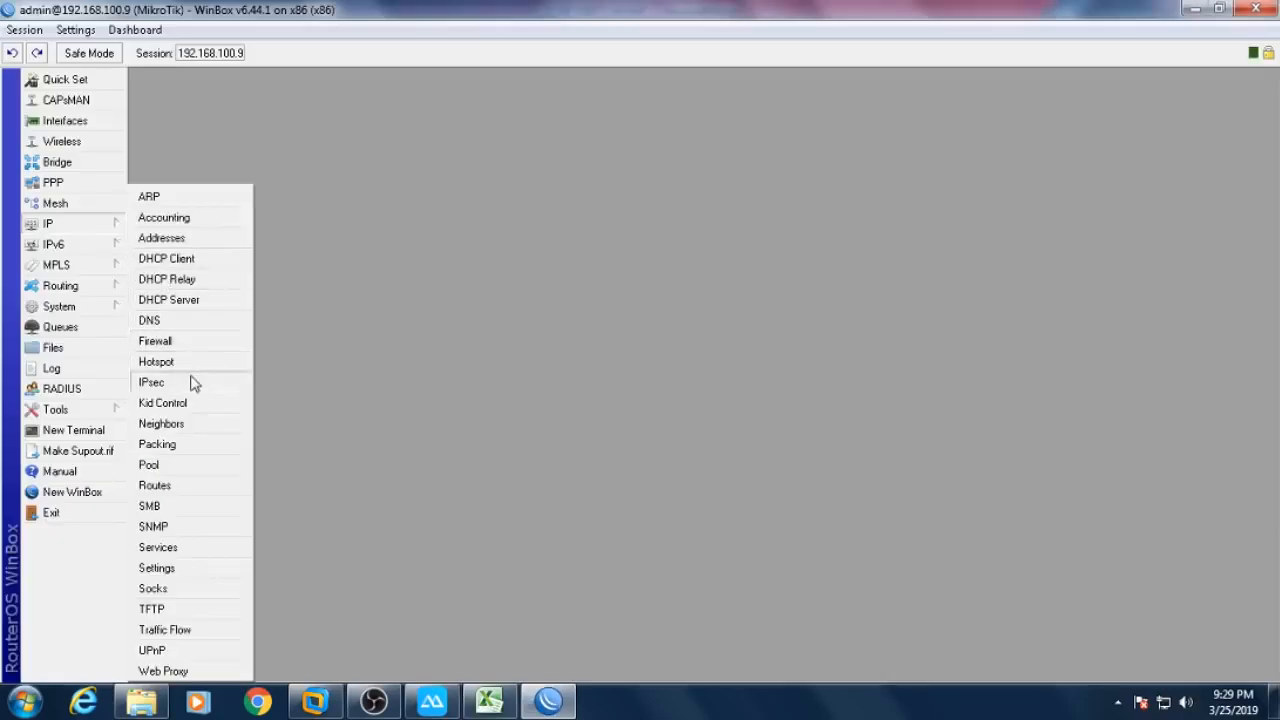
click(190, 466)
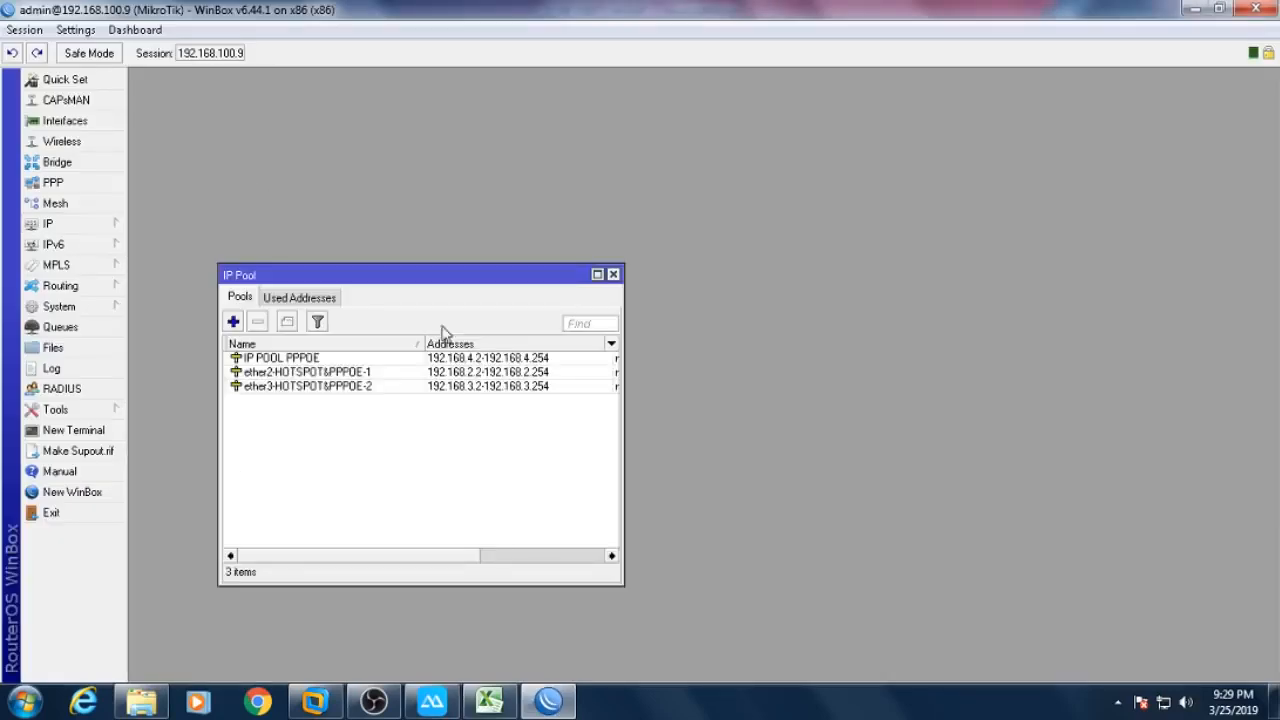
click(271, 360)
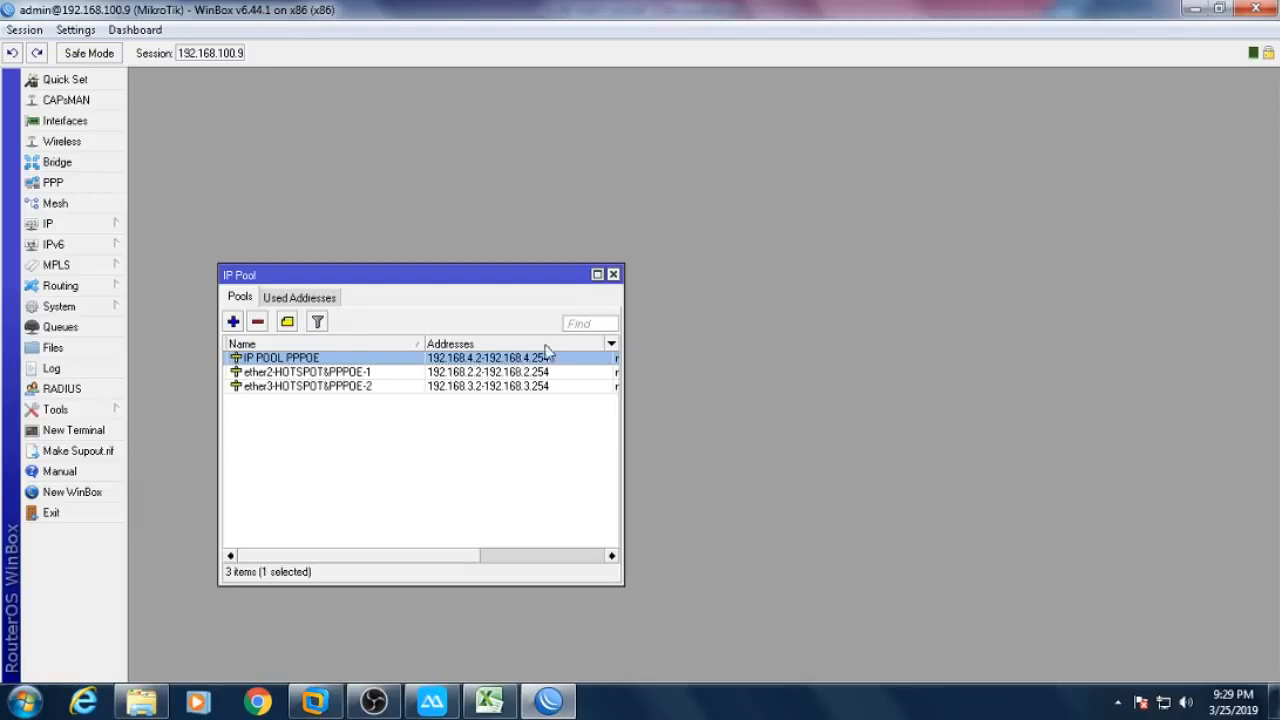
click(597, 274)
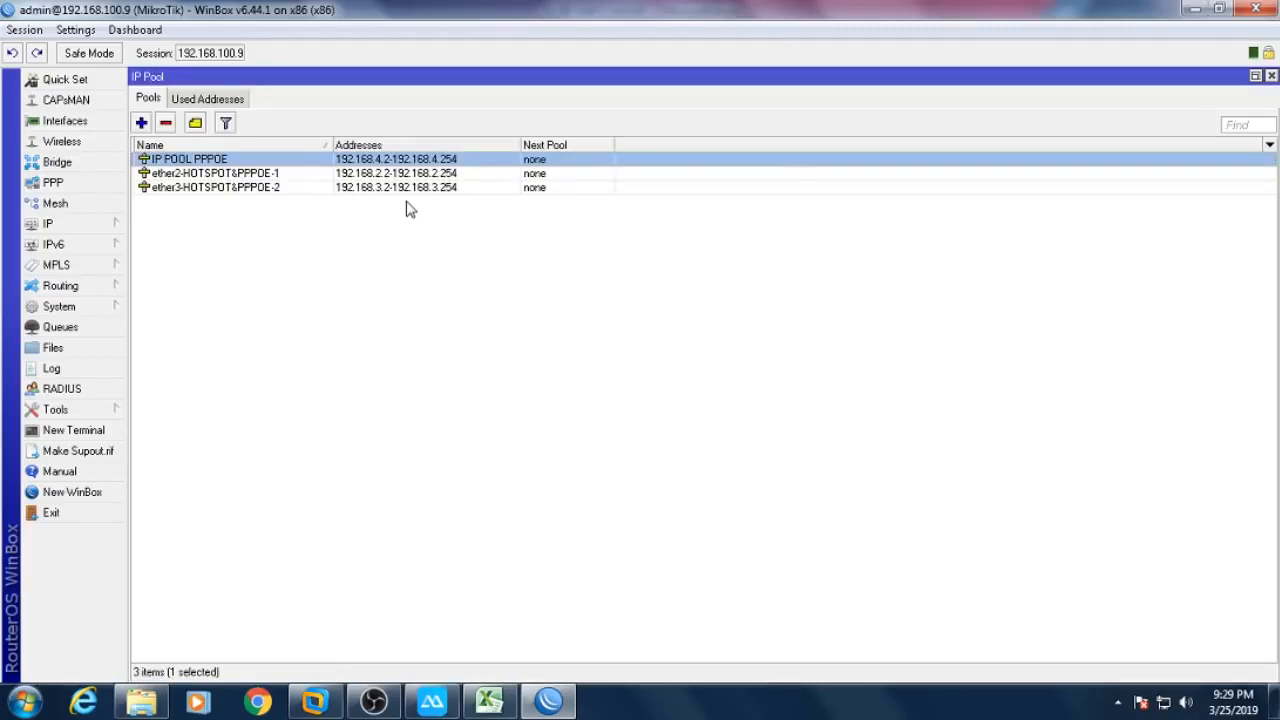
click(1270, 77)
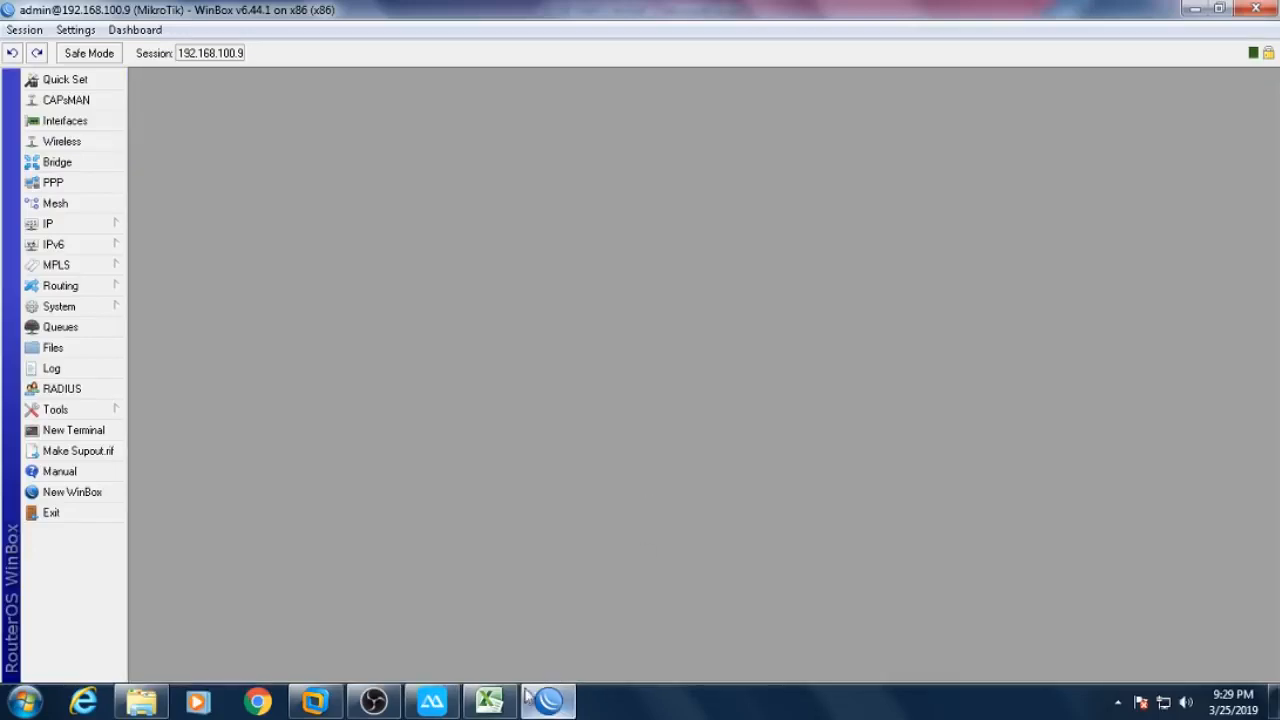
click(108, 225)
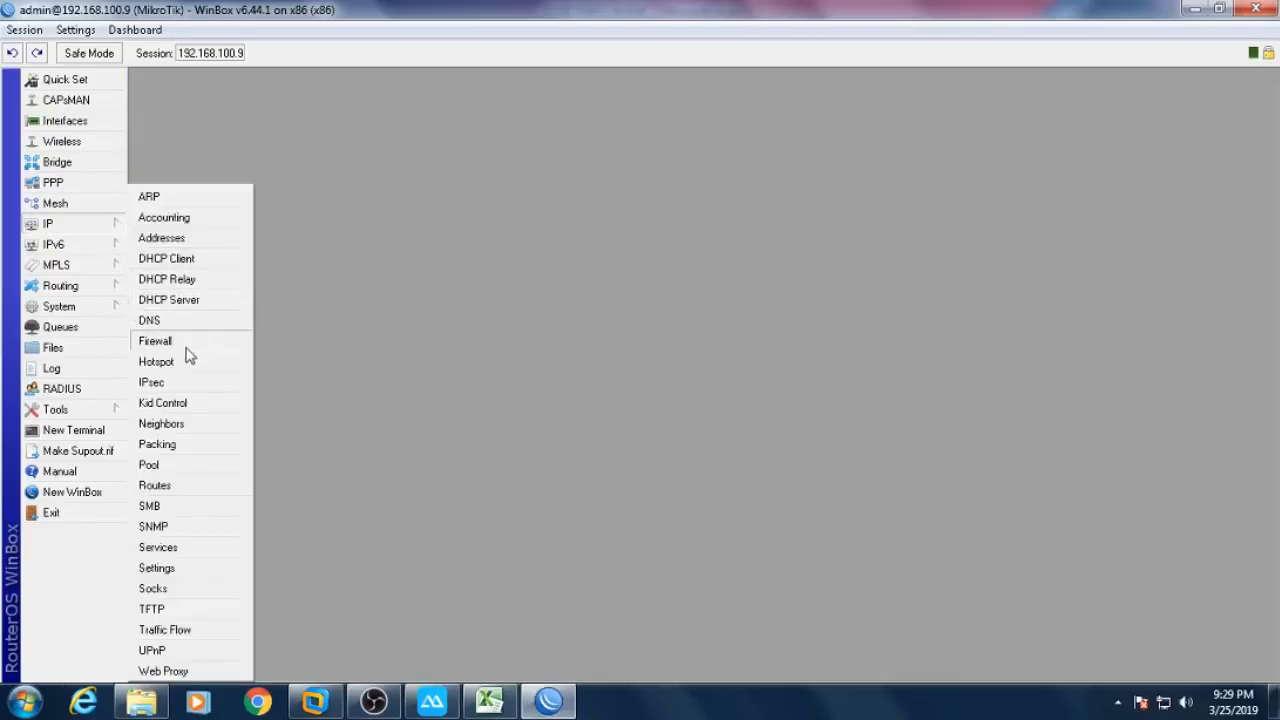
click(175, 469)
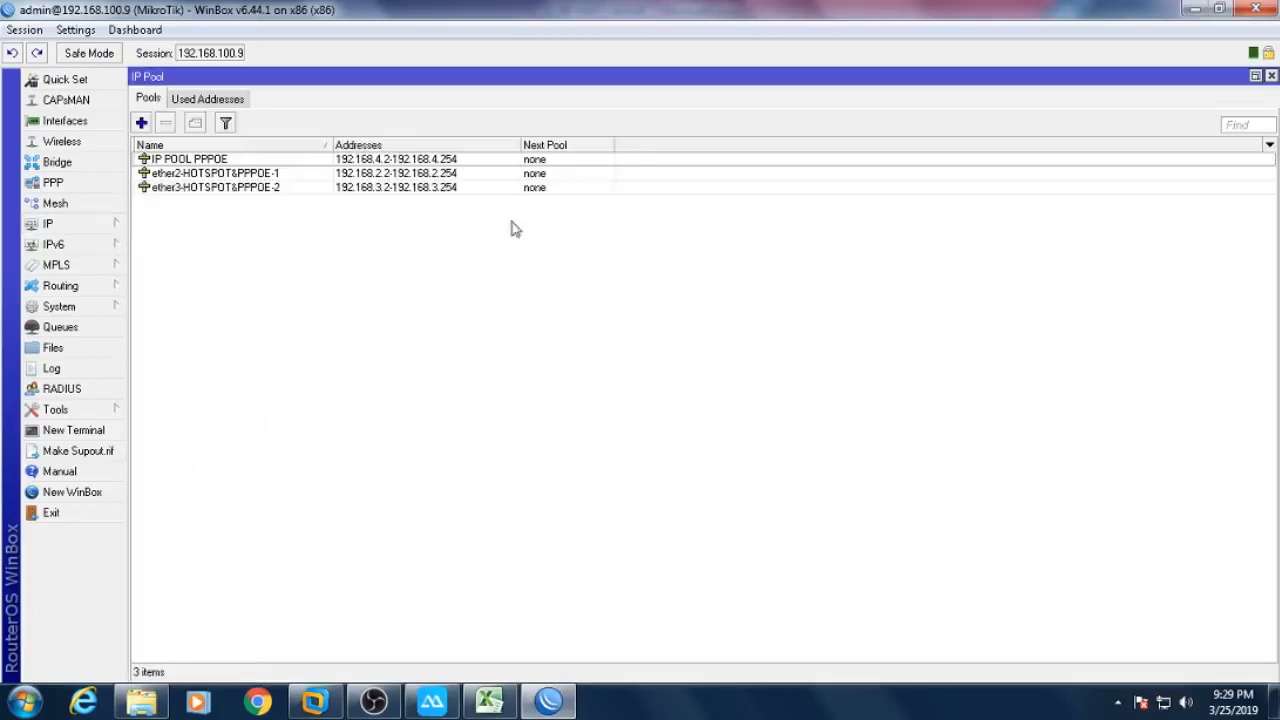
click(420, 160)
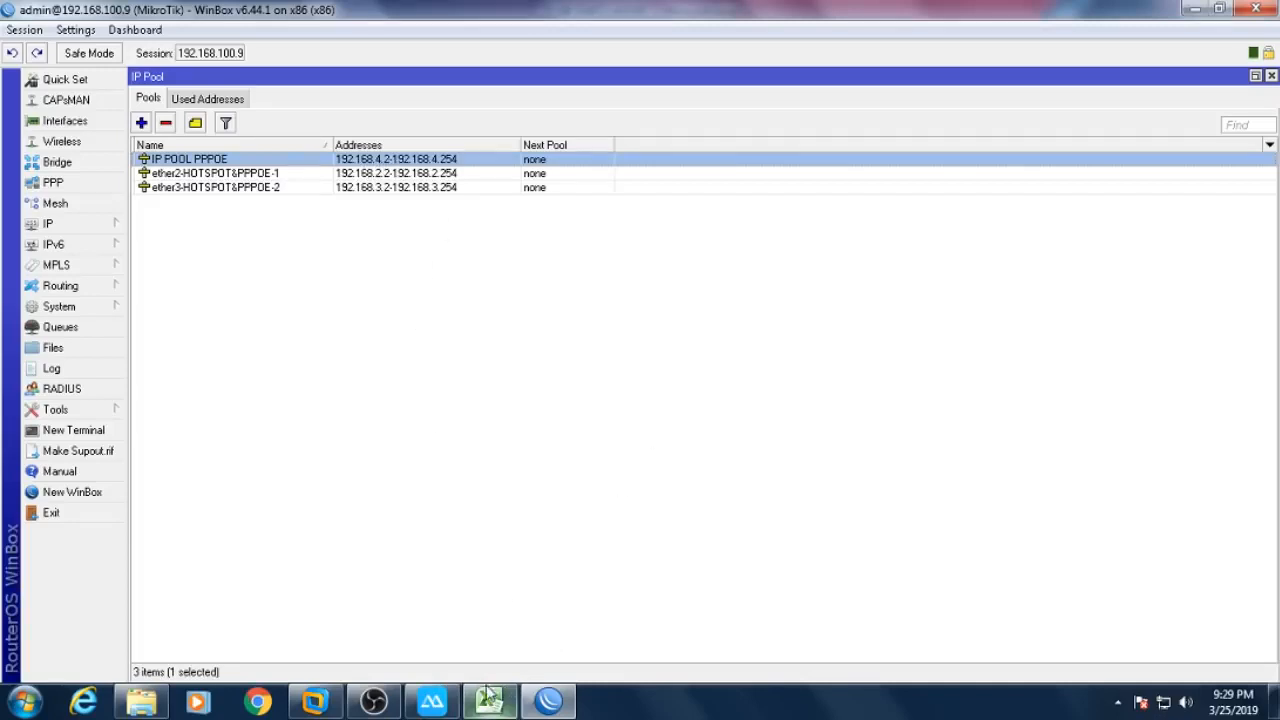
mouse_move(488, 698)
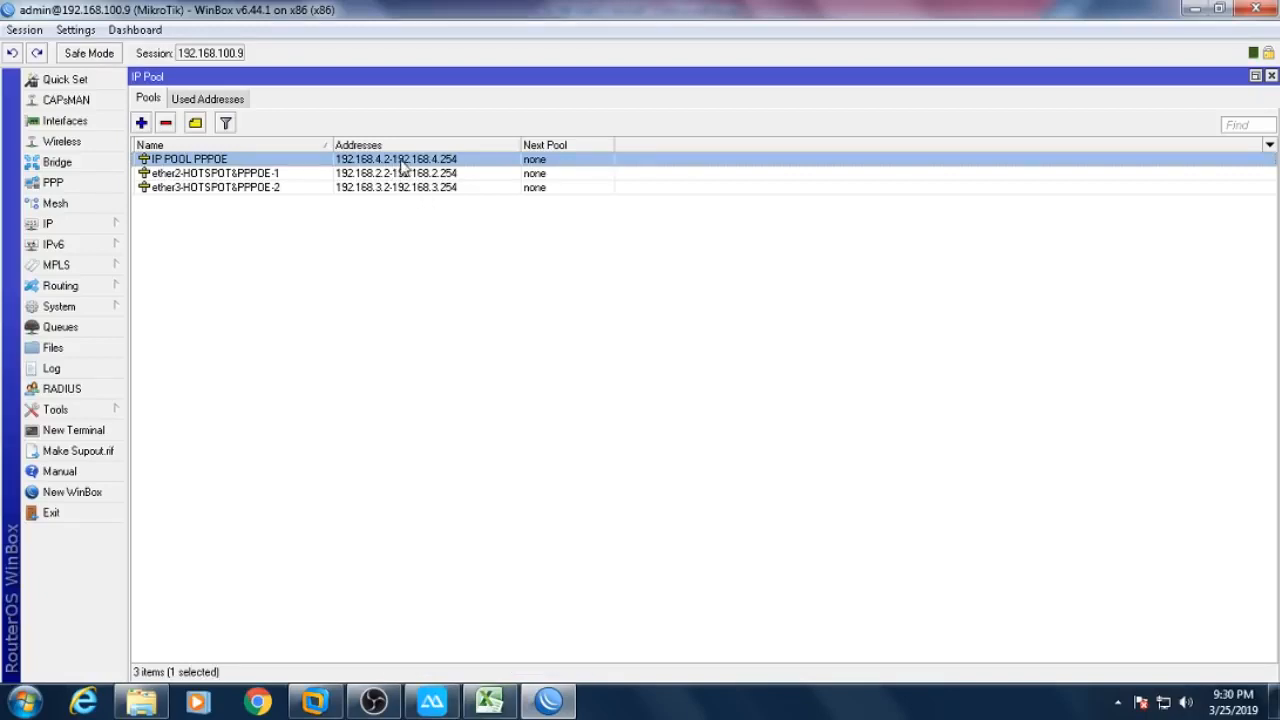
- Set the third IP octet to 4 for all five users in column F
click(495, 700)
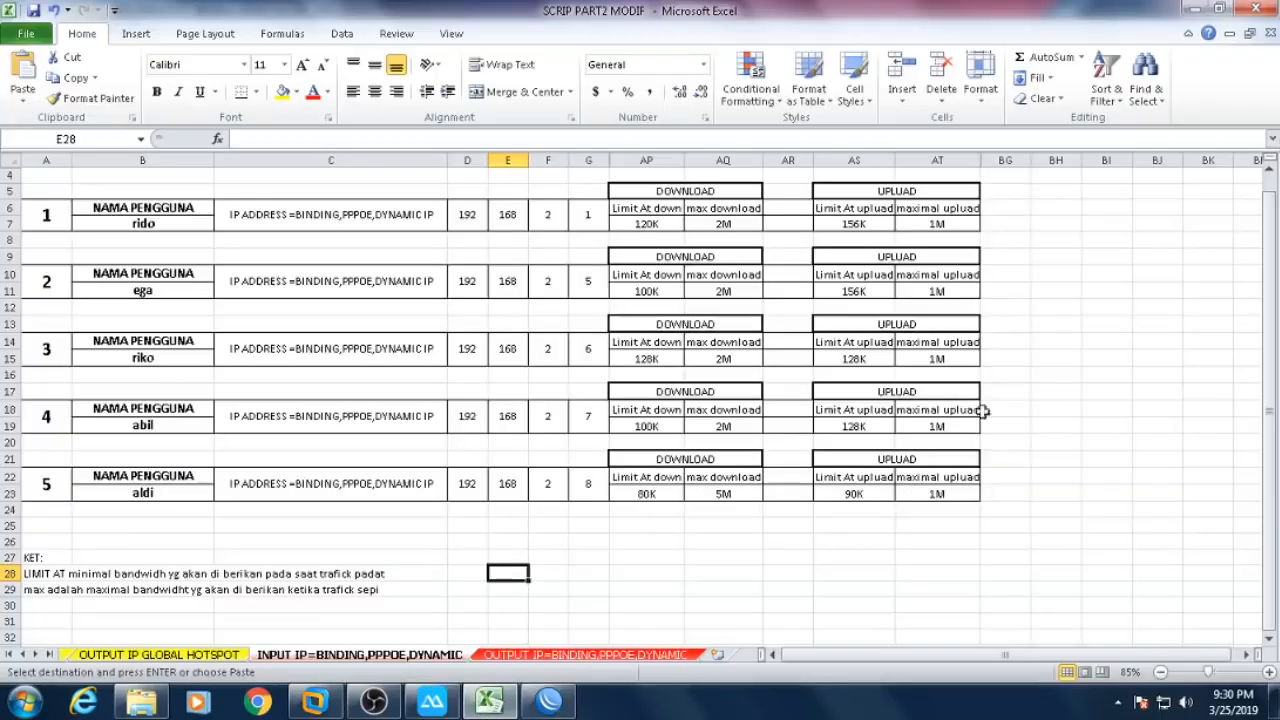
click(548, 221)
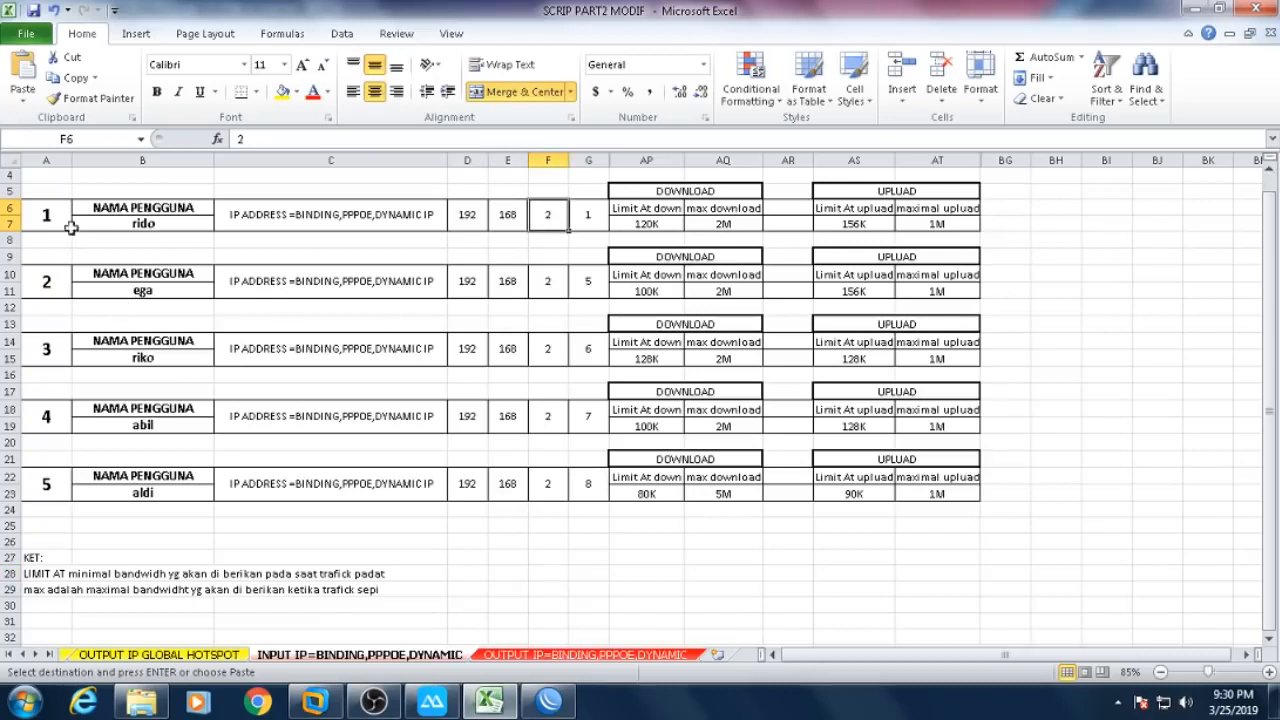
drag(42, 174, 166, 508)
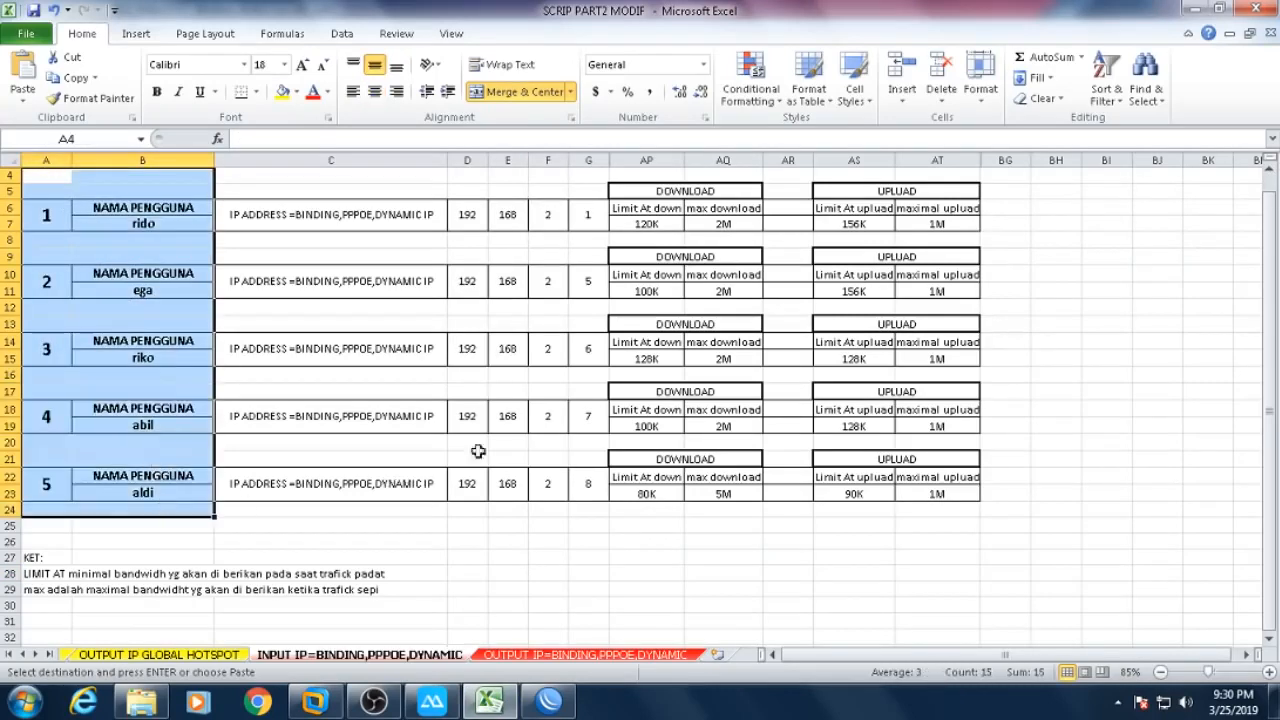
click(556, 216)
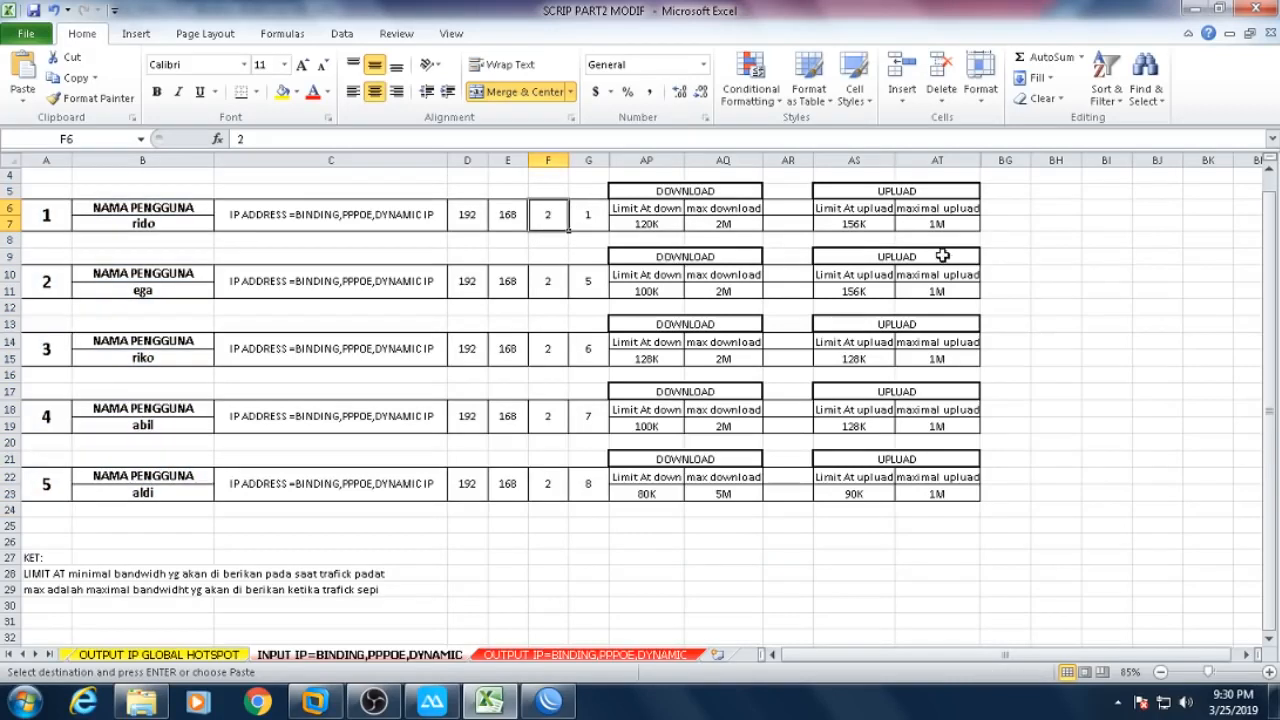
text(4)
key(Return)
key(Return)
key(Return)
text(4)
key(Return)
key(Return)
key(Return)
text(4)
key(Return)
key(Return)
key(Return)
text(4)
key(Return)
key(Return)
key(Return)
text(4)
key(Return)
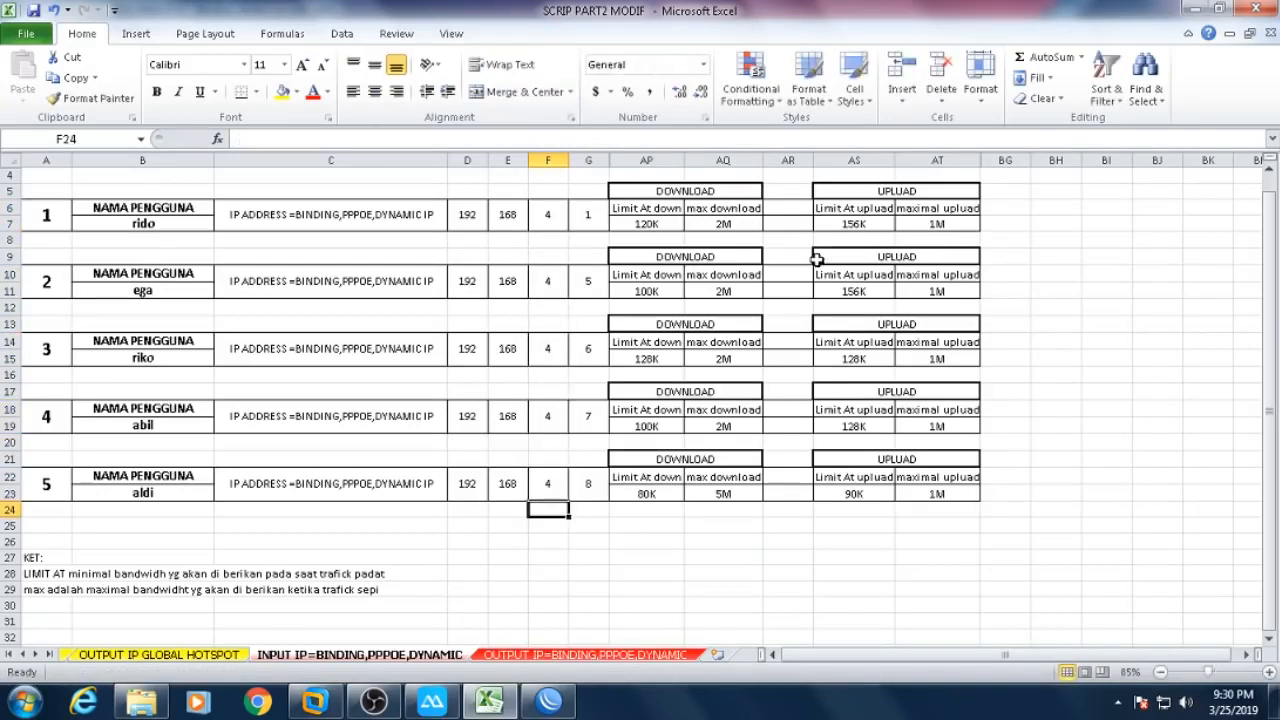
- Set the five users' last IP octets to 3 through 7 in column G
click(573, 210)
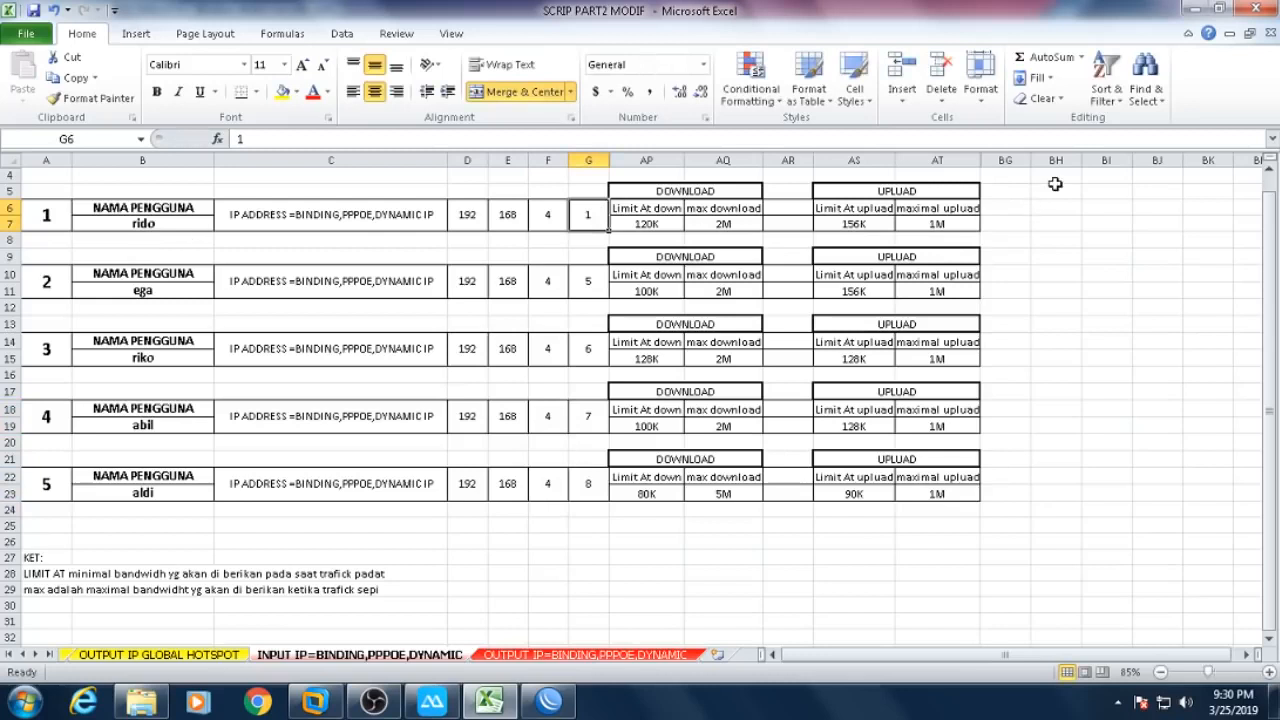
text(3)
key(Return)
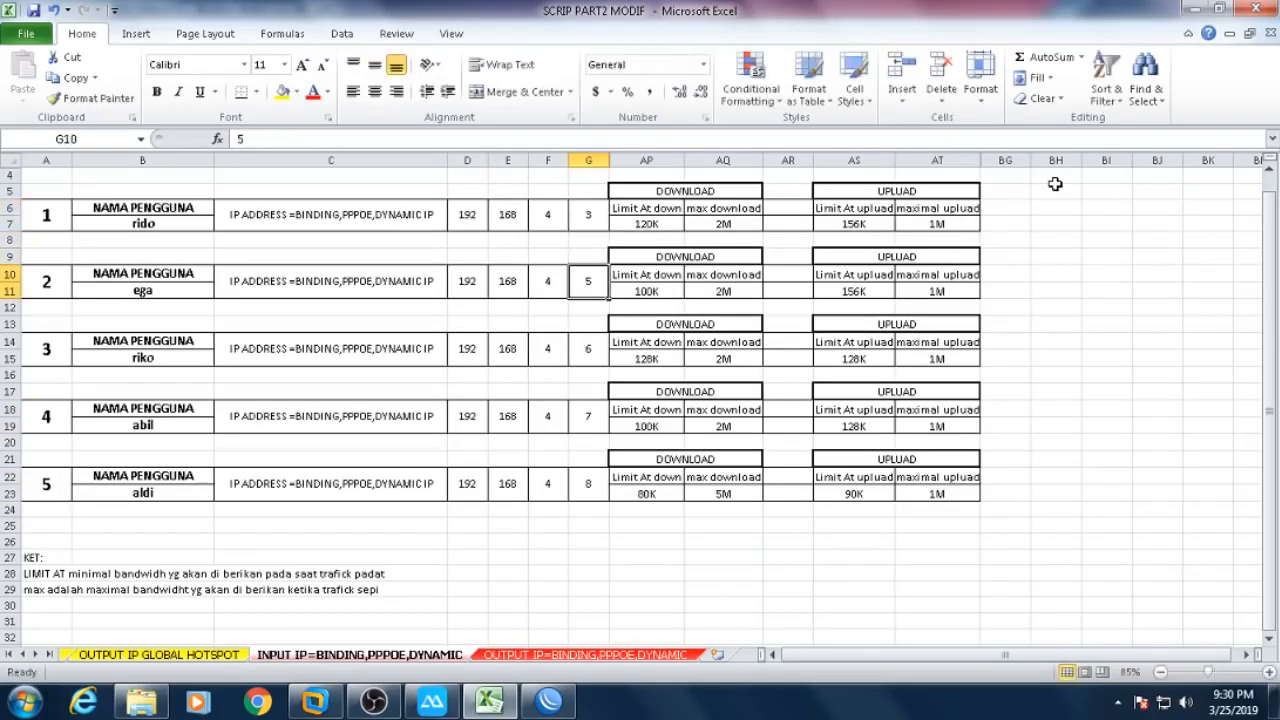
text(5)
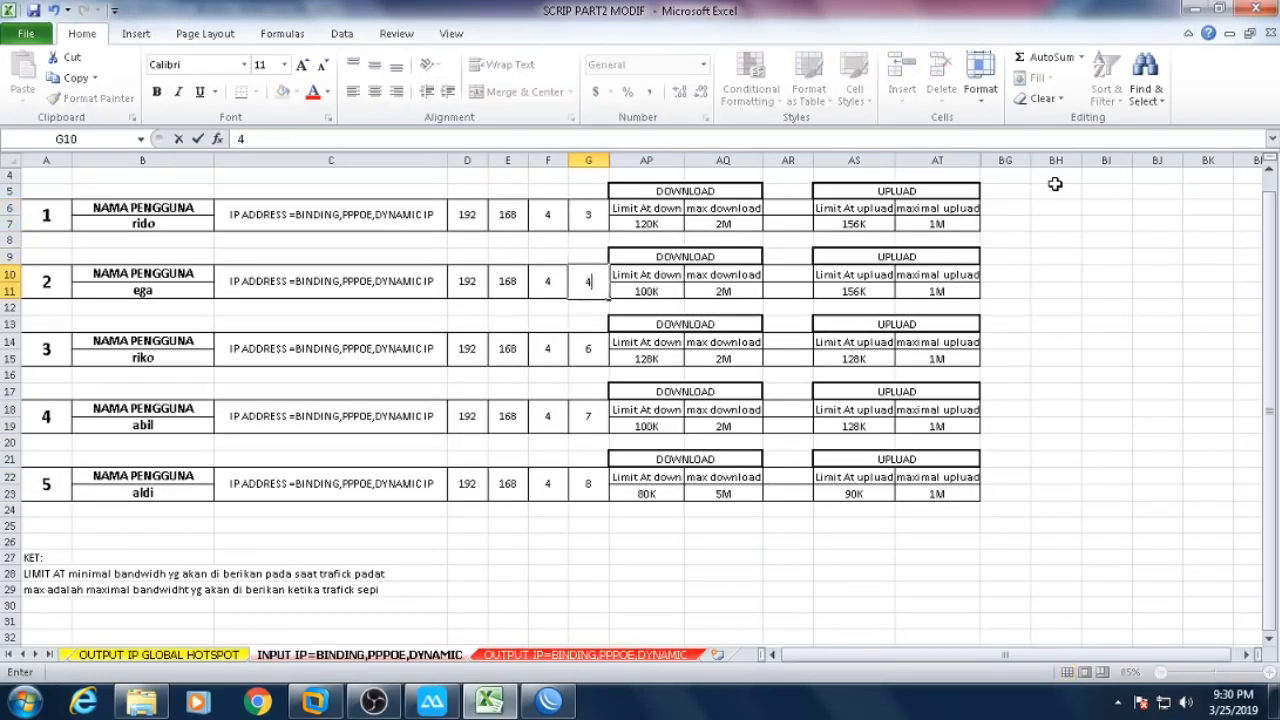
key(Return)
key(Return)
key(Return)
text(5)
key(Return)
key(Return)
key(Return)
text(6)
key(Return)
key(Return)
key(Return)
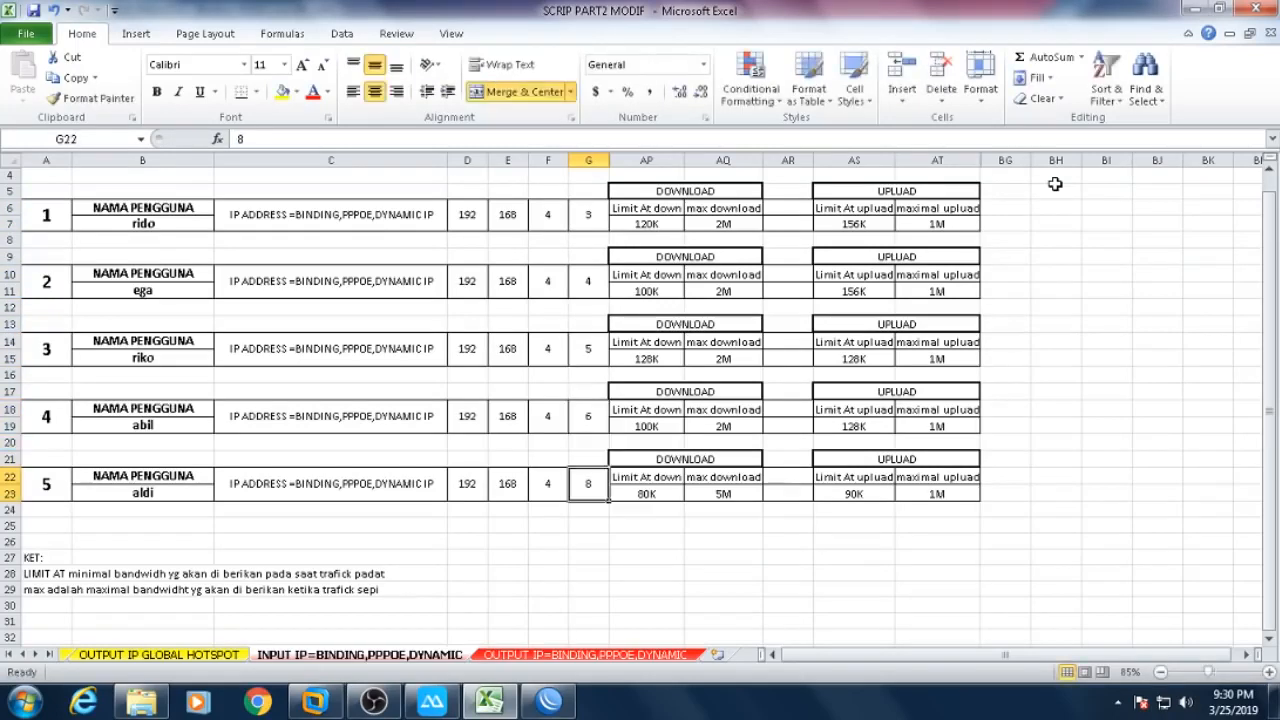
text(7)
key(Return)
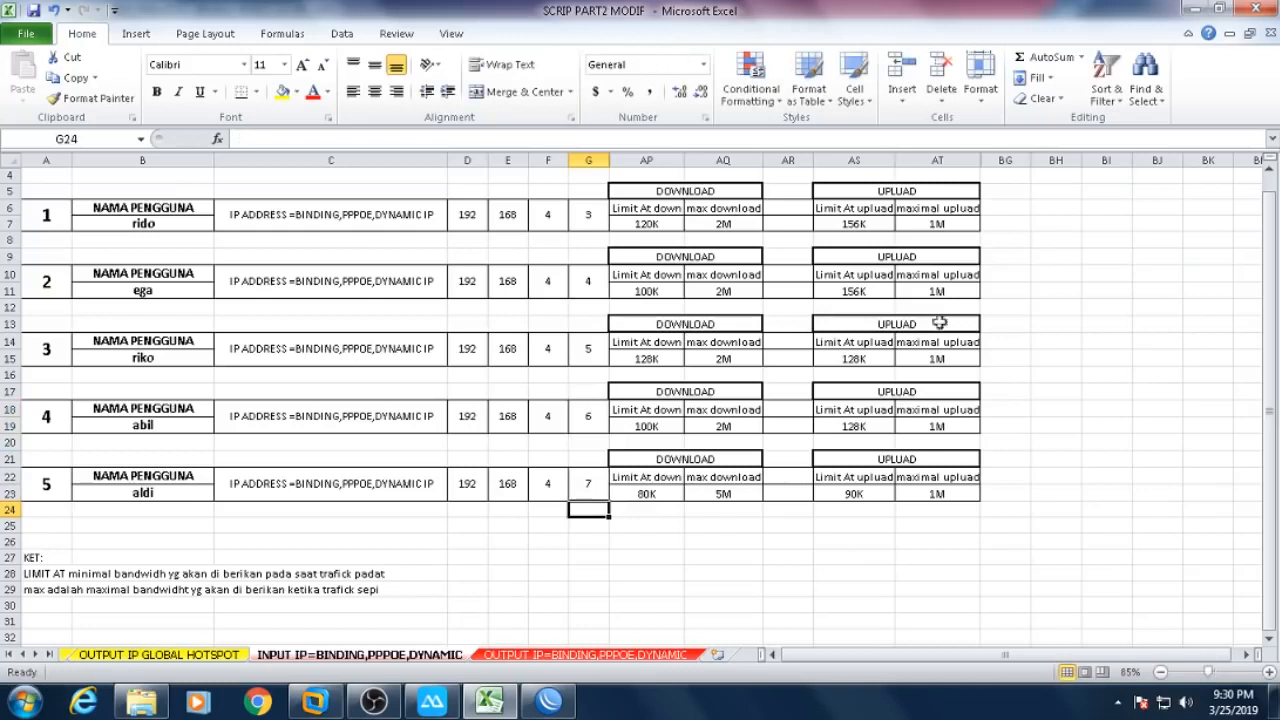
click(740, 539)
- Lower the fifth user's max download to 2M and re-enter 1M max upload in AT7
click(746, 225)
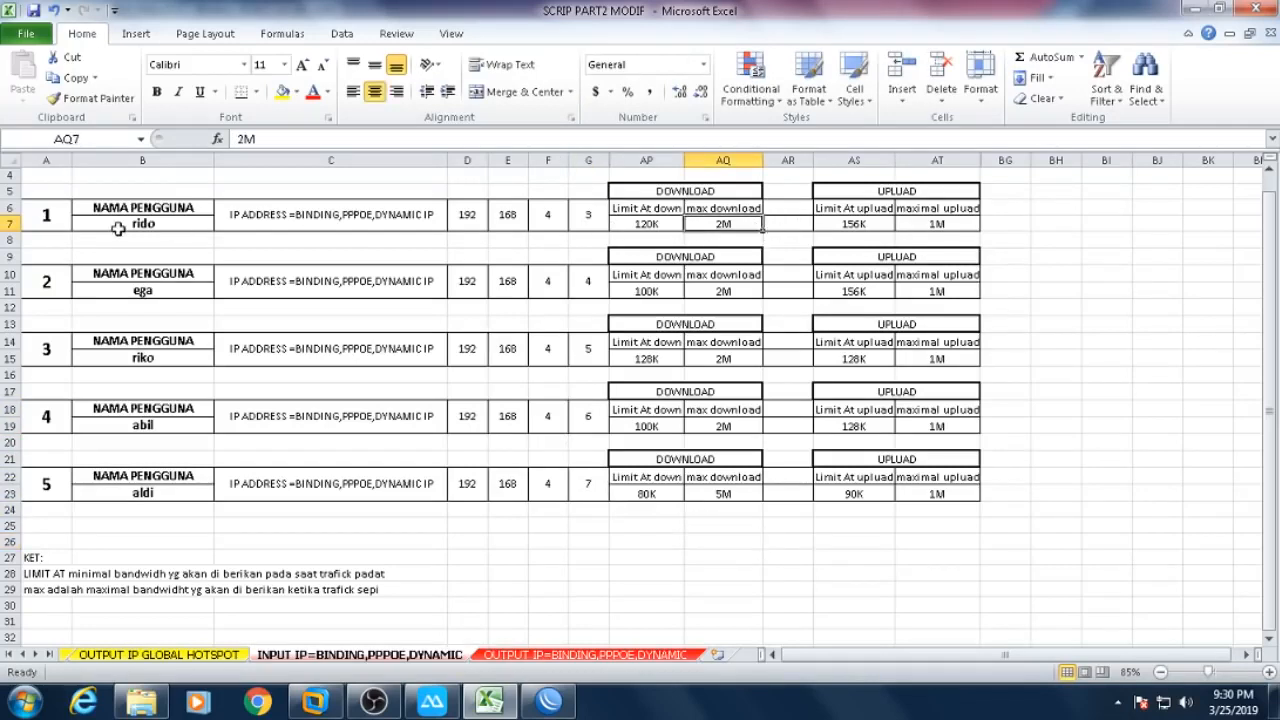
key(Down)
key(Down)
key(Down)
key(Down)
key(Down)
key(Down)
key(Down)
key(Down)
key(Down)
key(Down)
key(Down)
key(Down)
key(Down)
key(Down)
key(Down)
key(Down)
text(2)
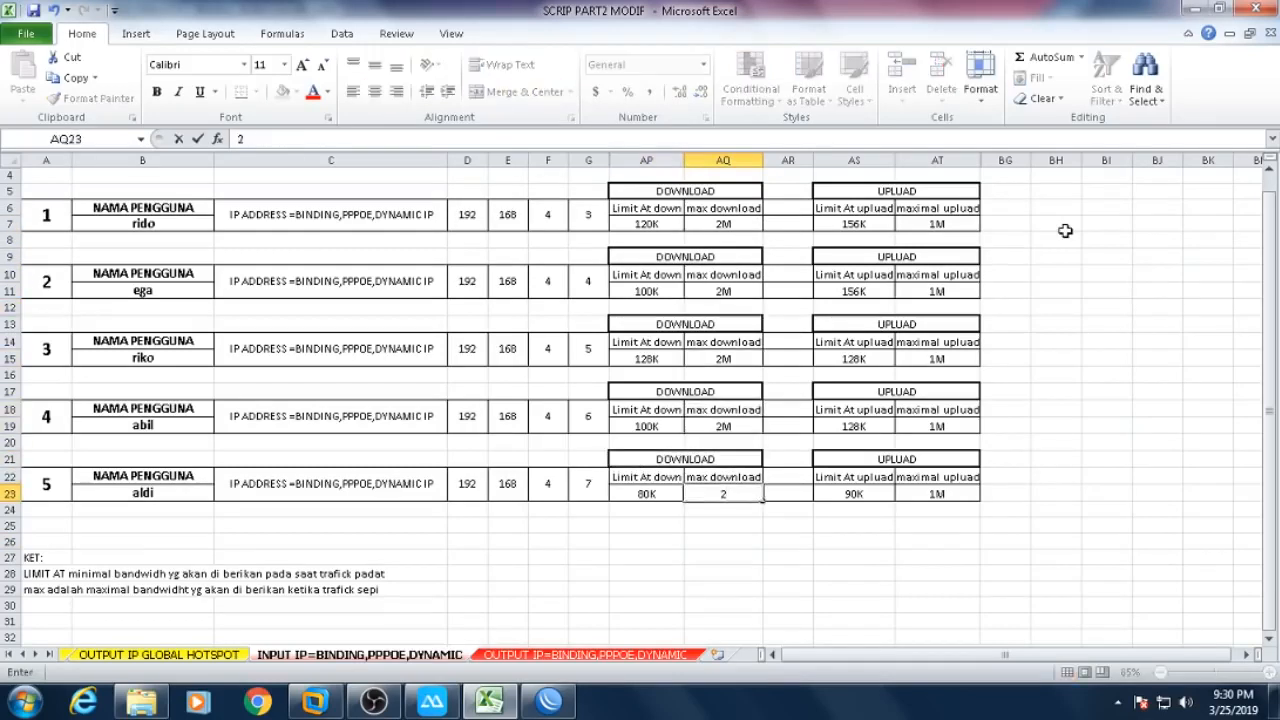
key(Return)
click(977, 228)
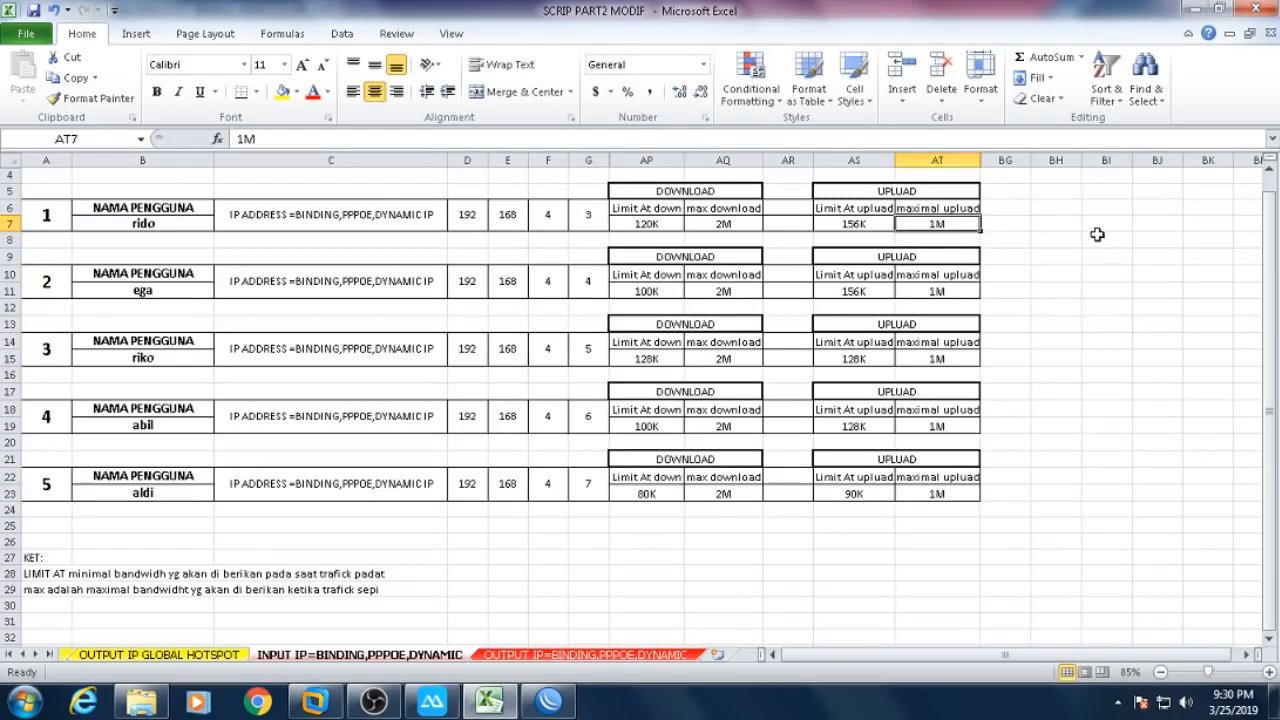
text(1)
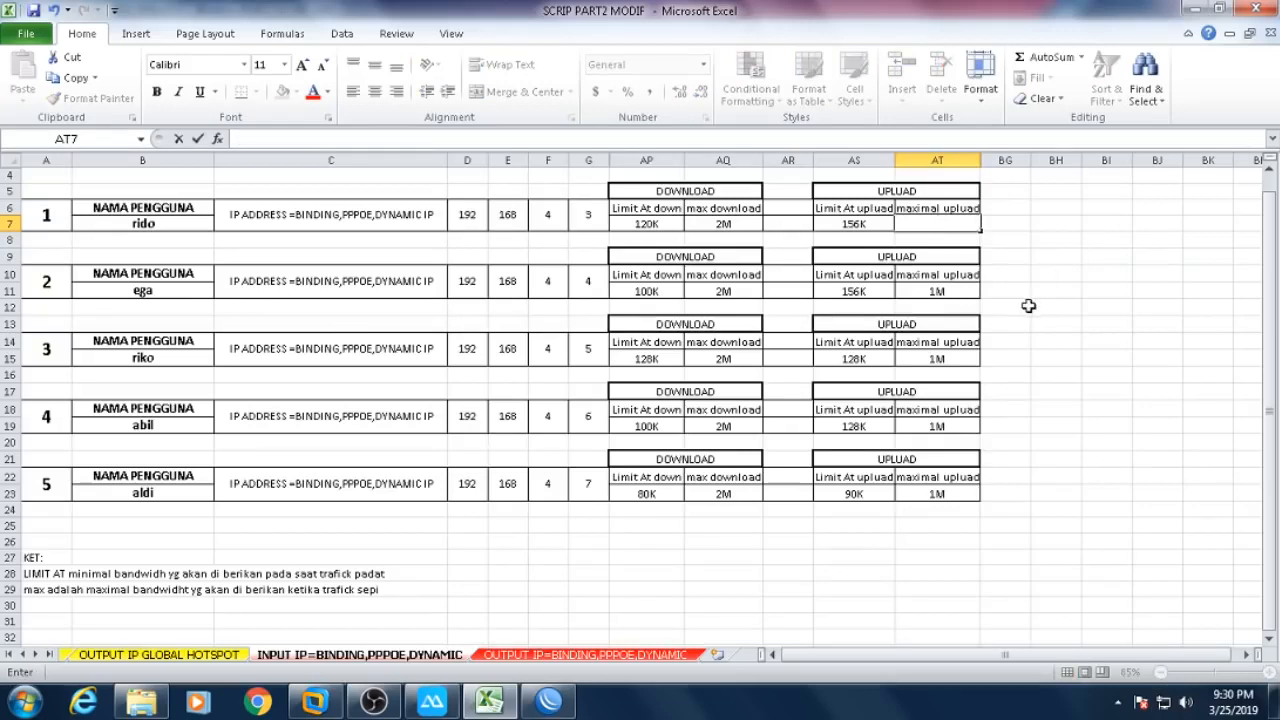
text(1M)
key(ctrl+Return)
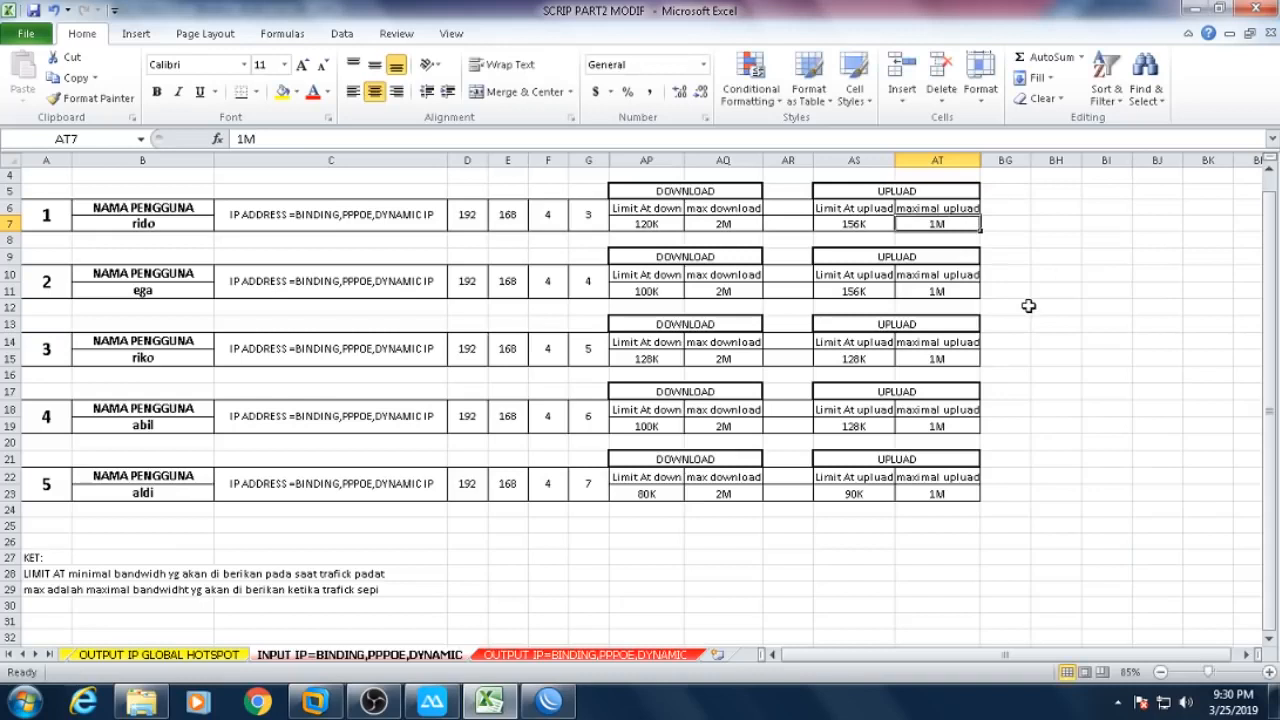
- Check the WinBox IP pool list, then minimize WinBox back to the sheet
click(820, 568)
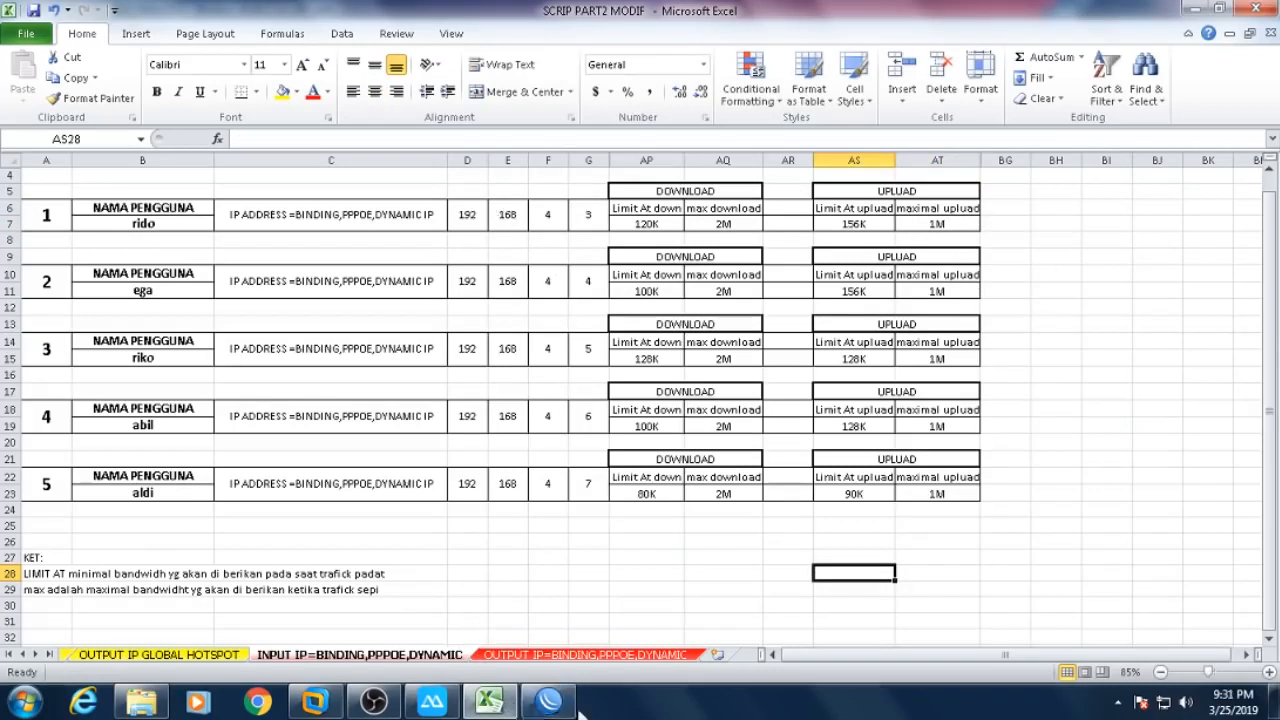
mouse_move(570, 688)
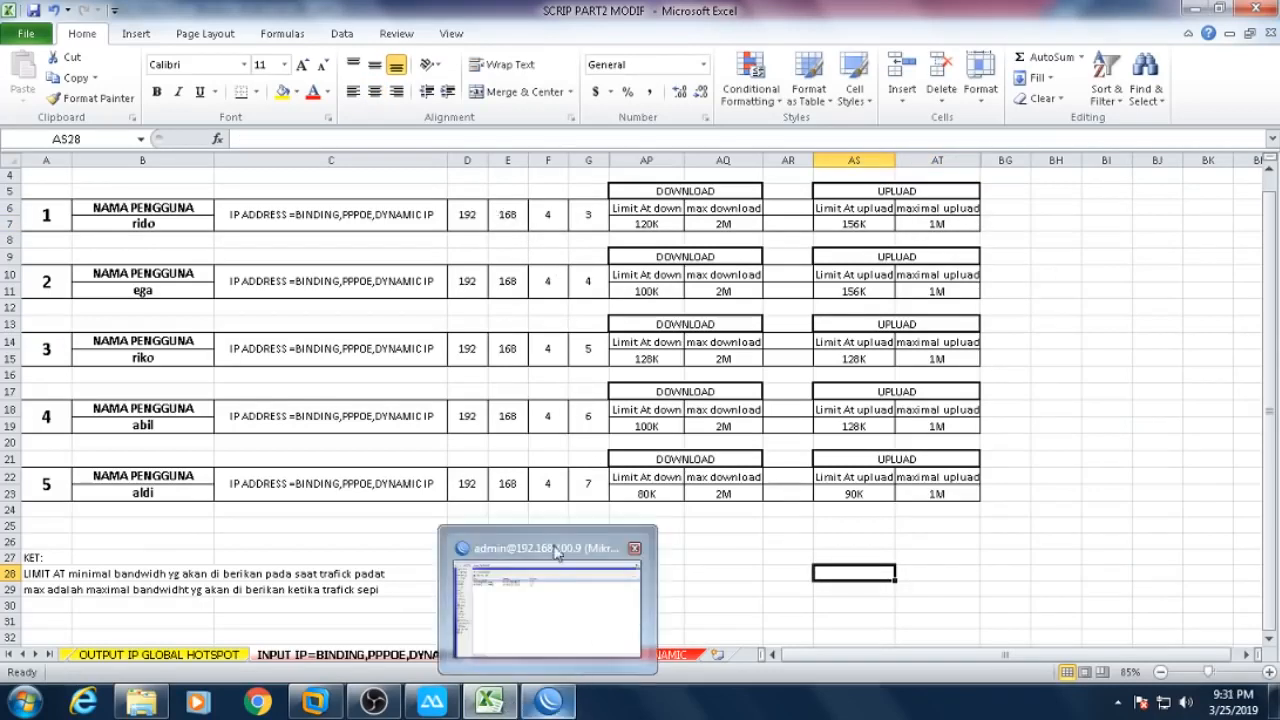
click(552, 696)
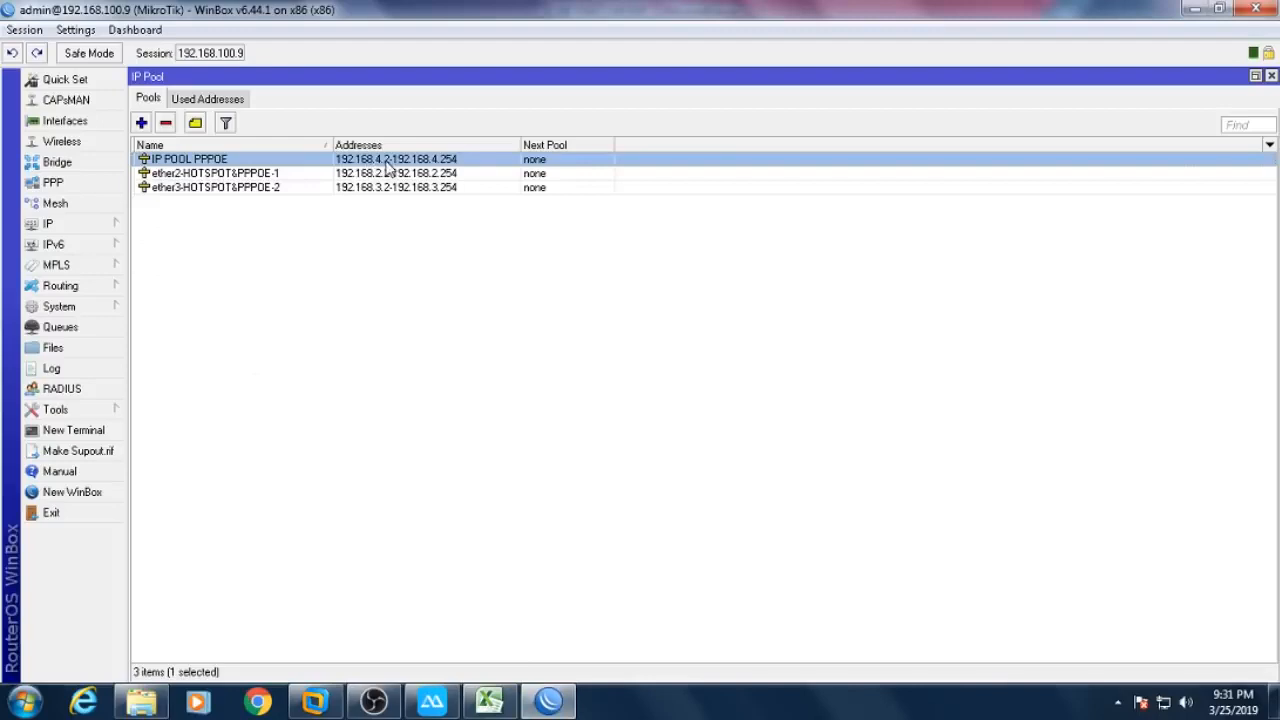
click(1195, 10)
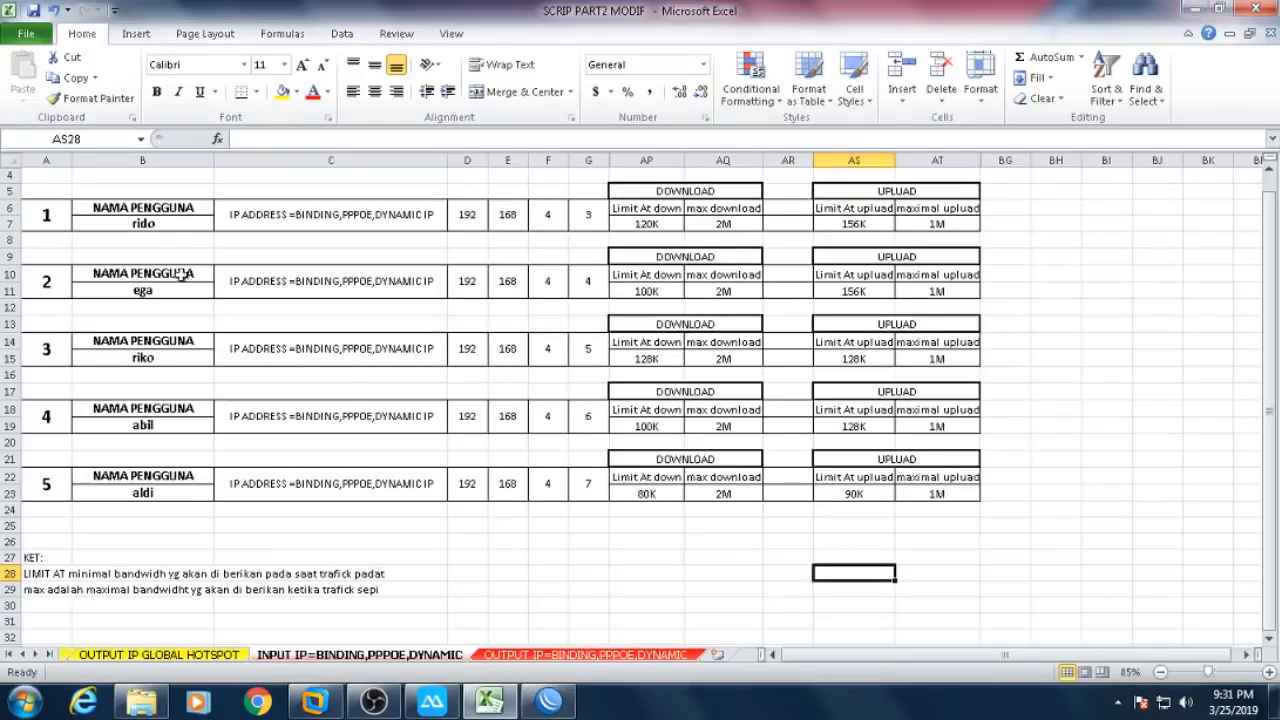
- Append PPPOE to the first user's name in B7 and copy that suffix
double_click(176, 226)
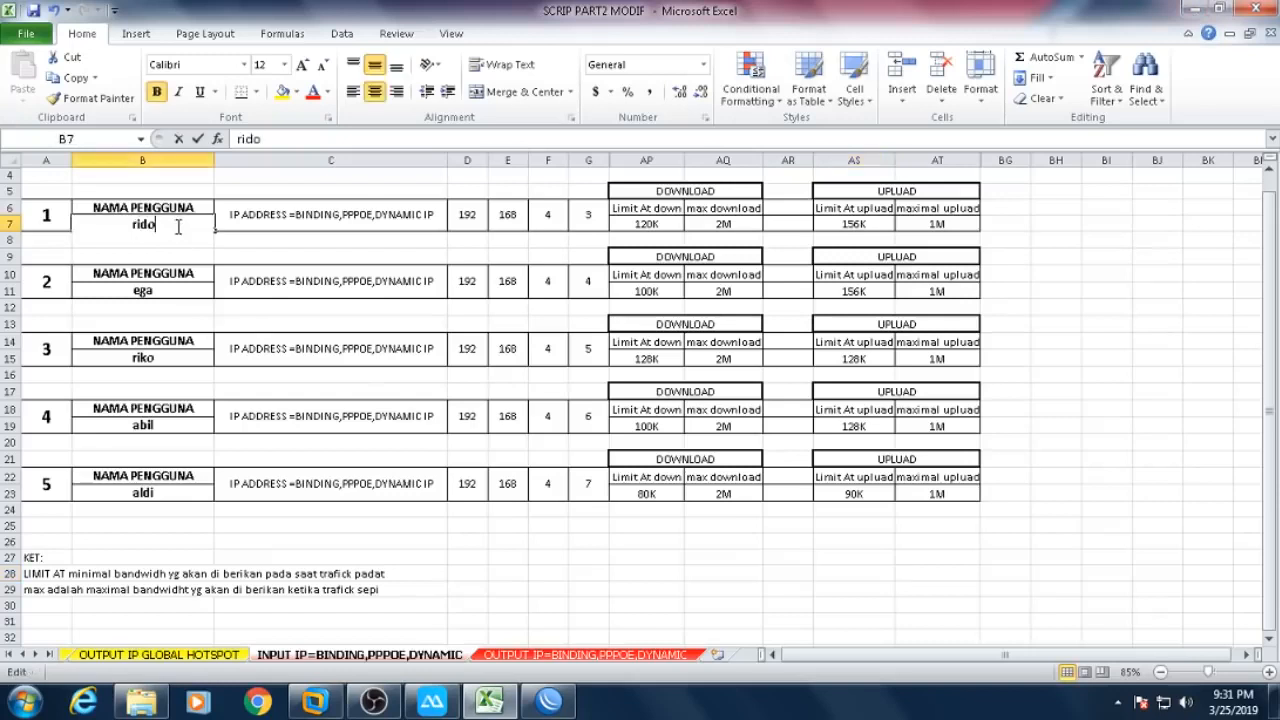
text(PPP)
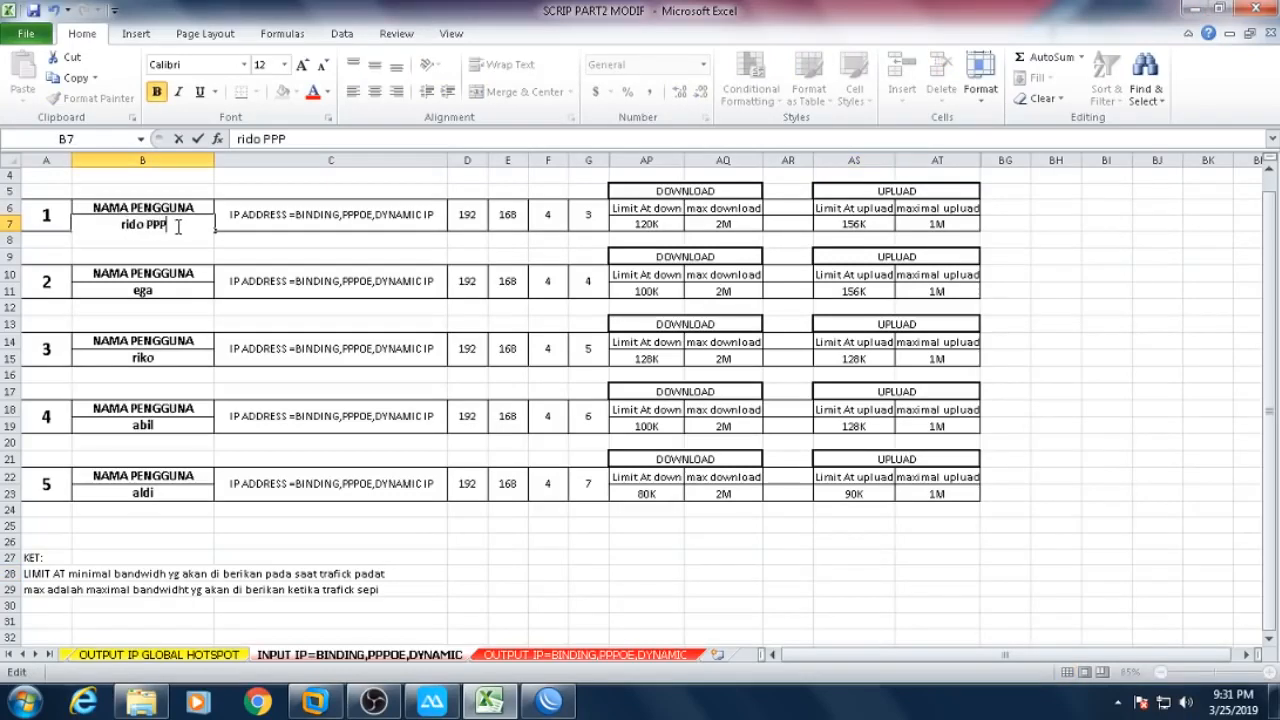
text(E)
key(BackSpace)
text(OE)
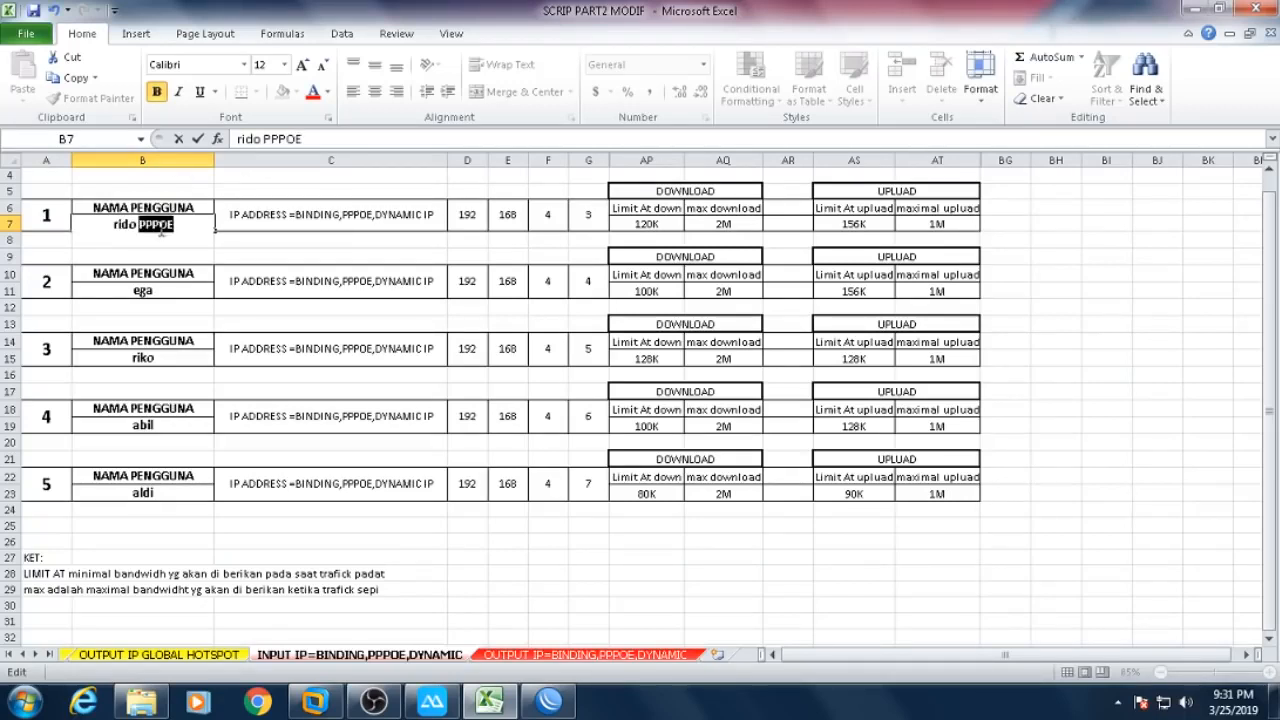
right_click(172, 222)
key(Escape)
click(177, 289)
- Paste PPPOE onto the names in B11, B15, B19 and B23, then select A4:AT27
double_click(179, 289)
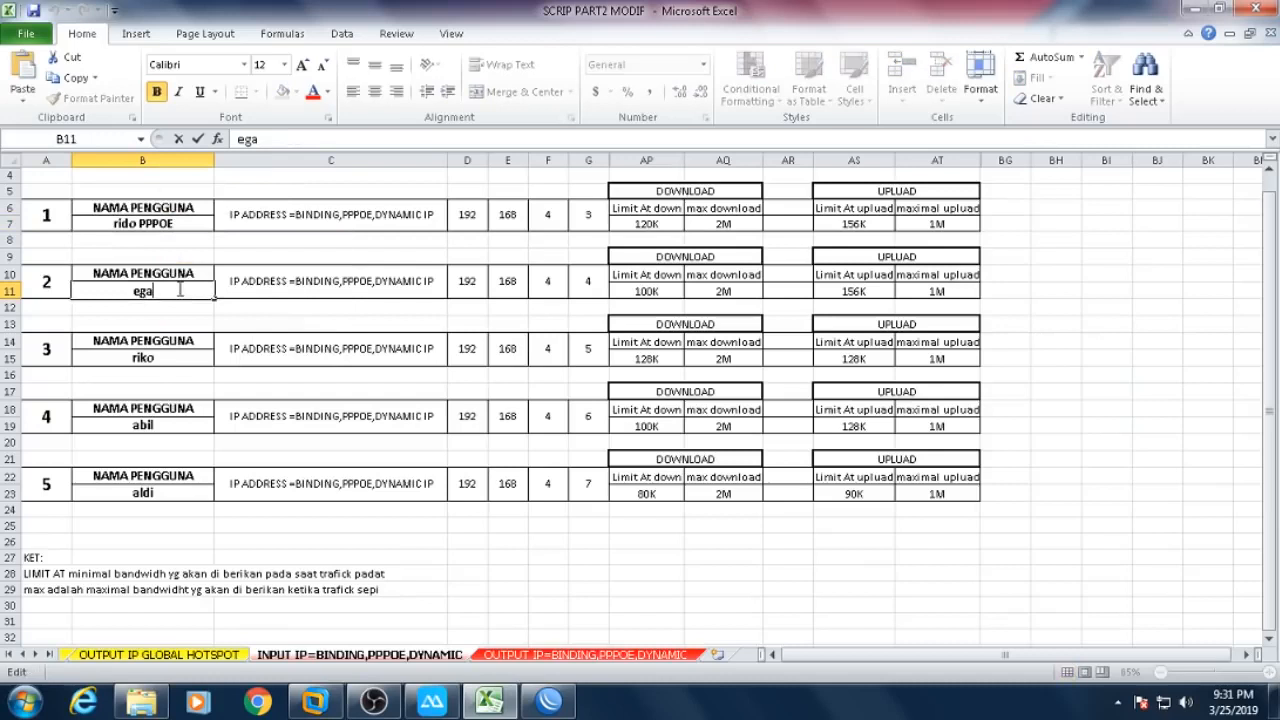
right_click(179, 291)
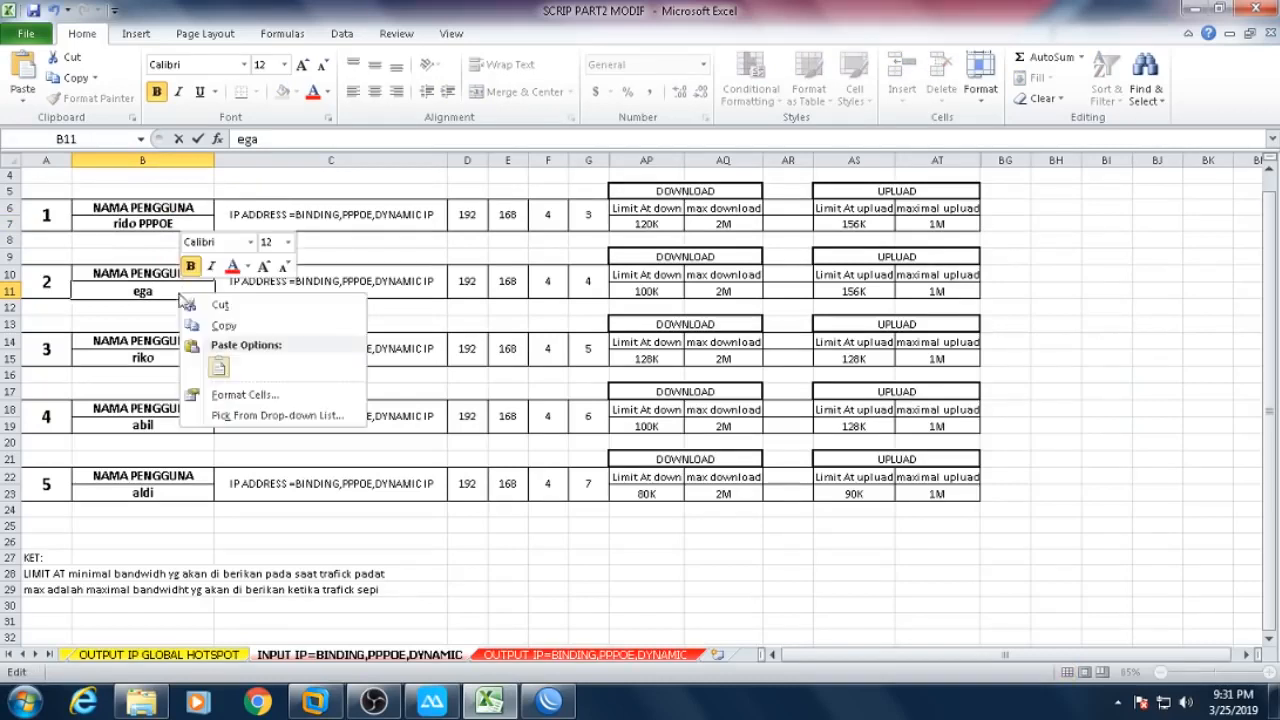
click(217, 362)
double_click(194, 356)
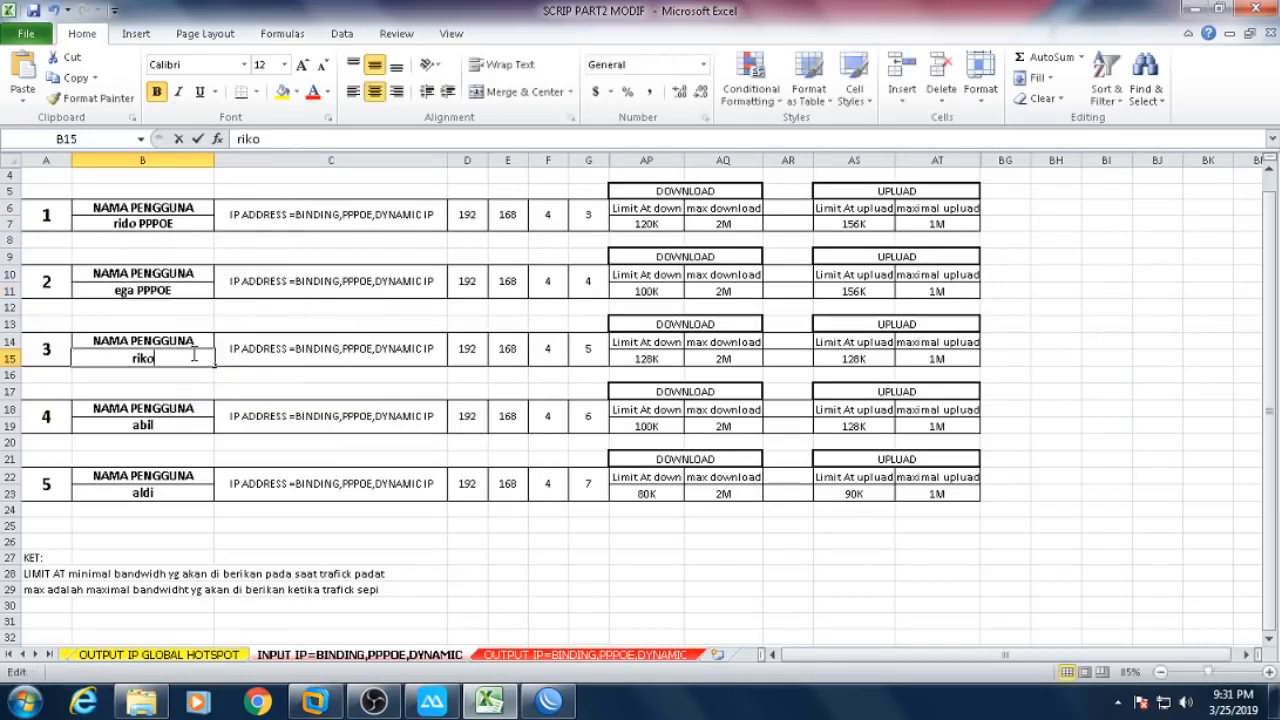
right_click(194, 358)
click(231, 432)
double_click(186, 423)
right_click(186, 425)
click(170, 425)
right_click(170, 425)
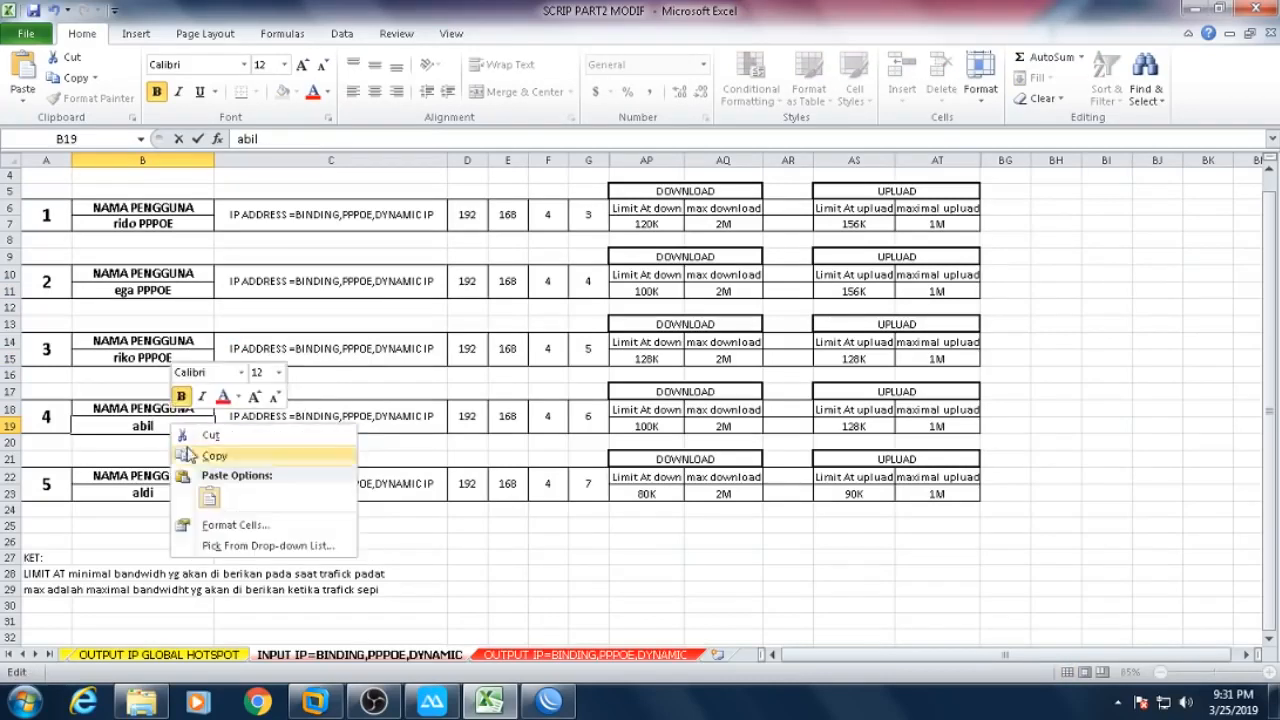
click(211, 494)
double_click(190, 493)
right_click(190, 493)
click(226, 565)
click(281, 529)
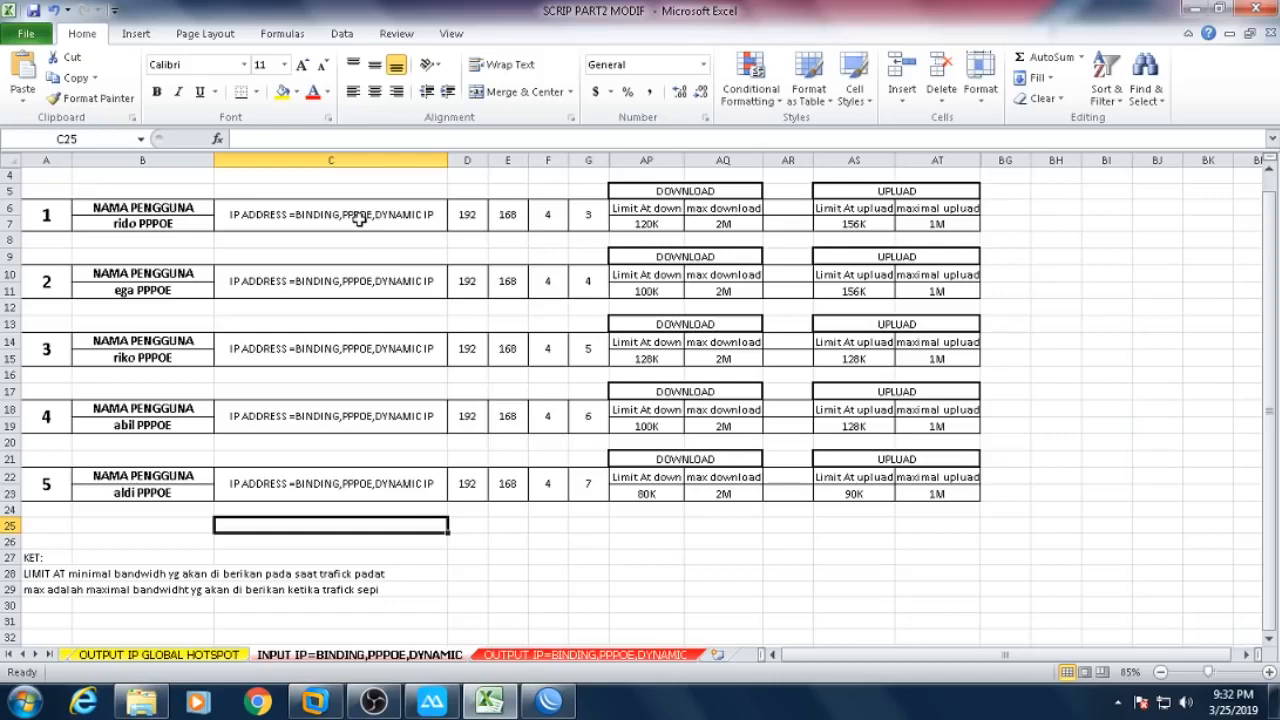
drag(45, 178, 960, 562)
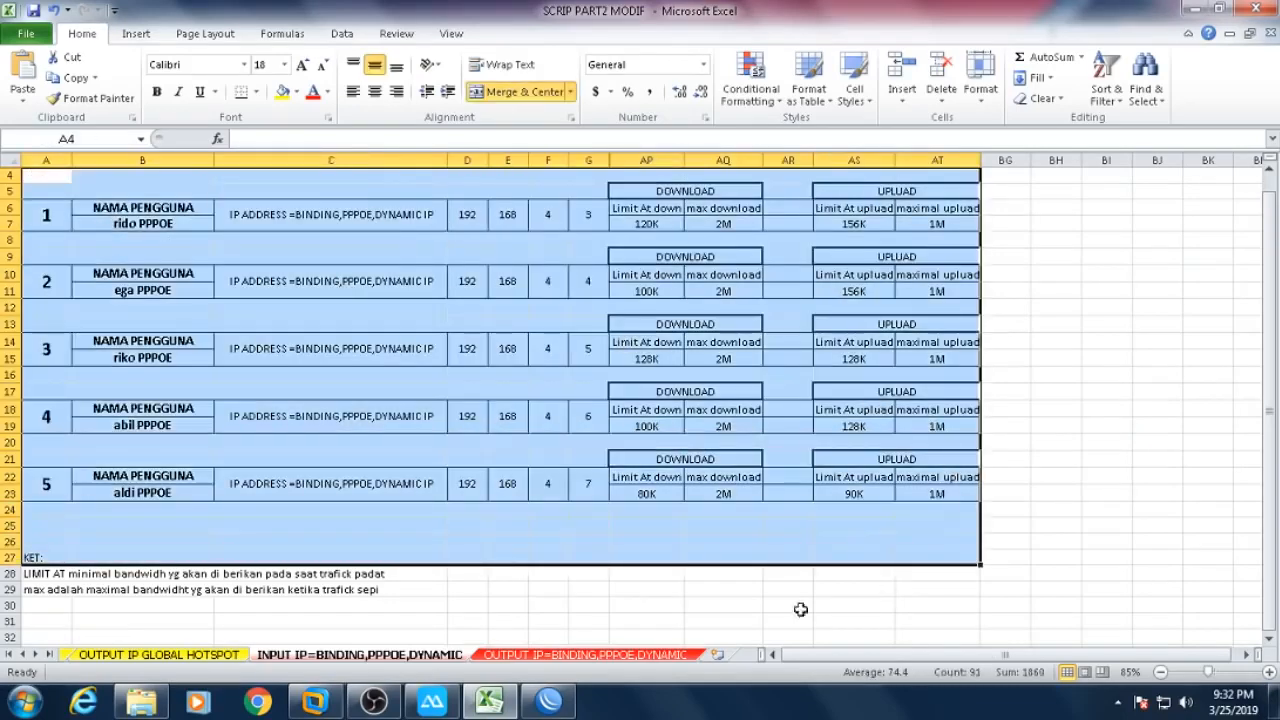
- Copy the OUTPUT sheet's script from J1 down to its last line and return to WinBox
click(533, 657)
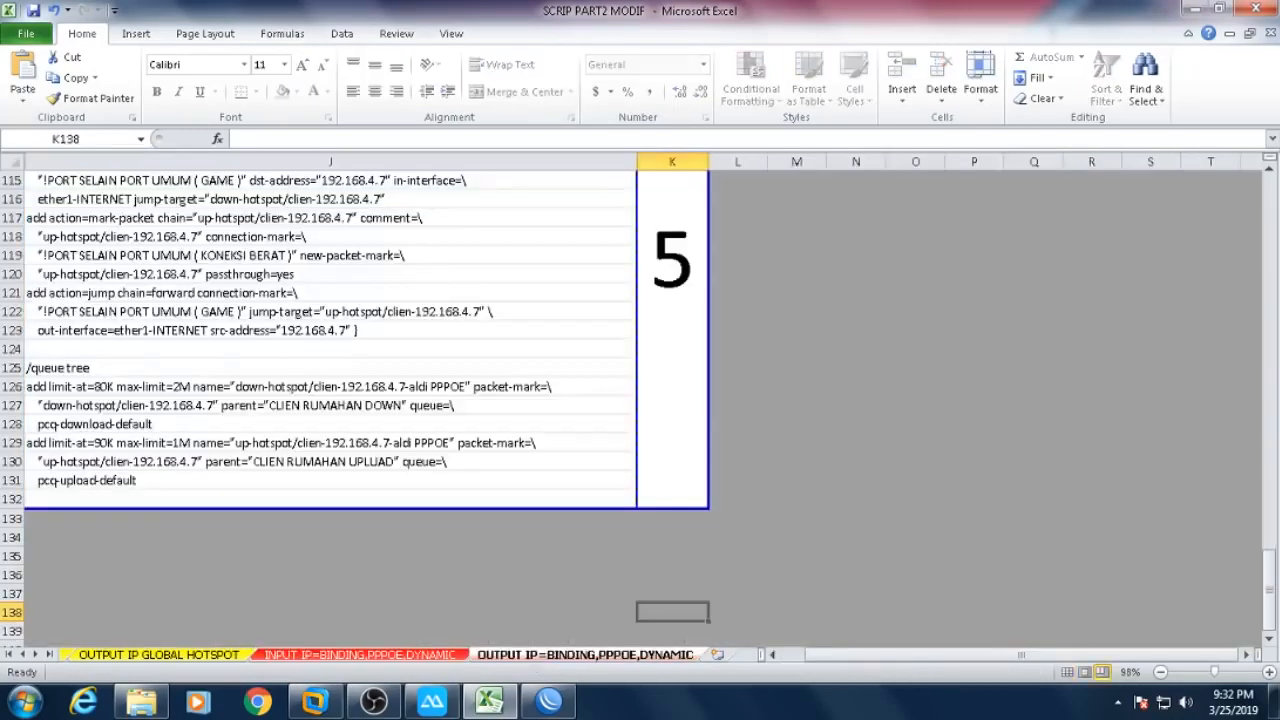
drag(1268, 575, 1265, 210)
click(206, 181)
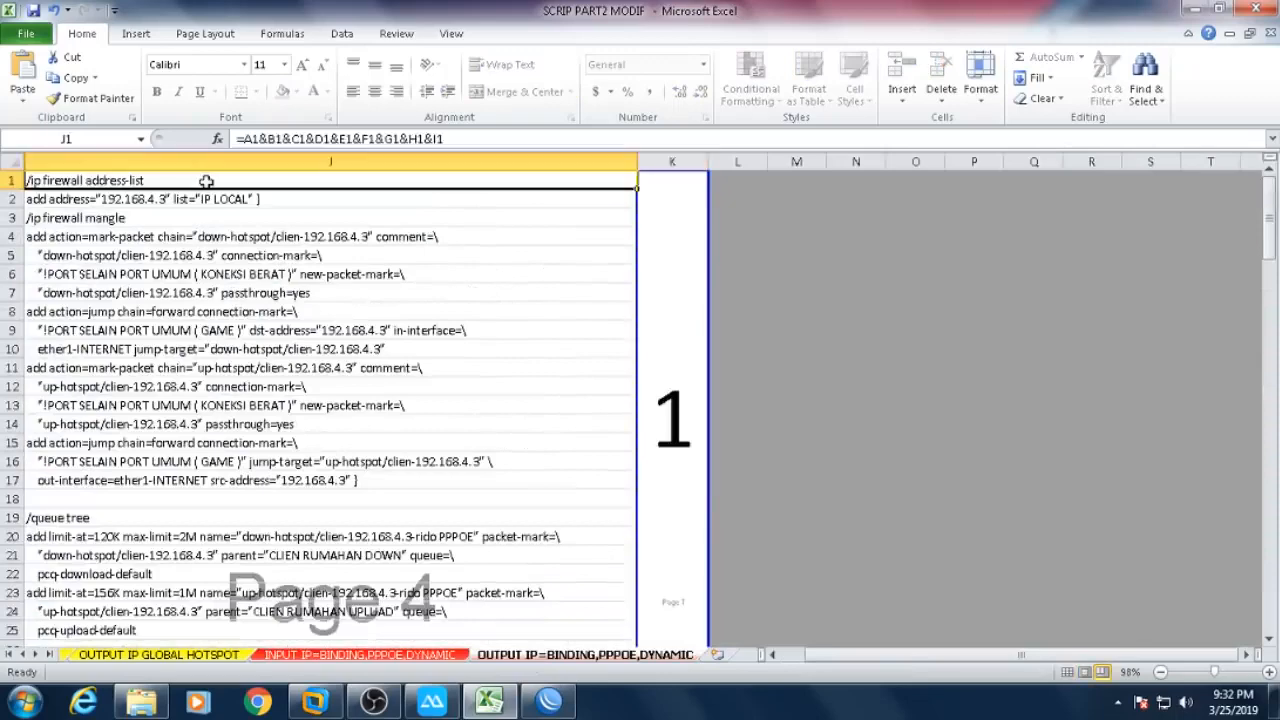
key(ctrl+shift+Down)
right_click(240, 240)
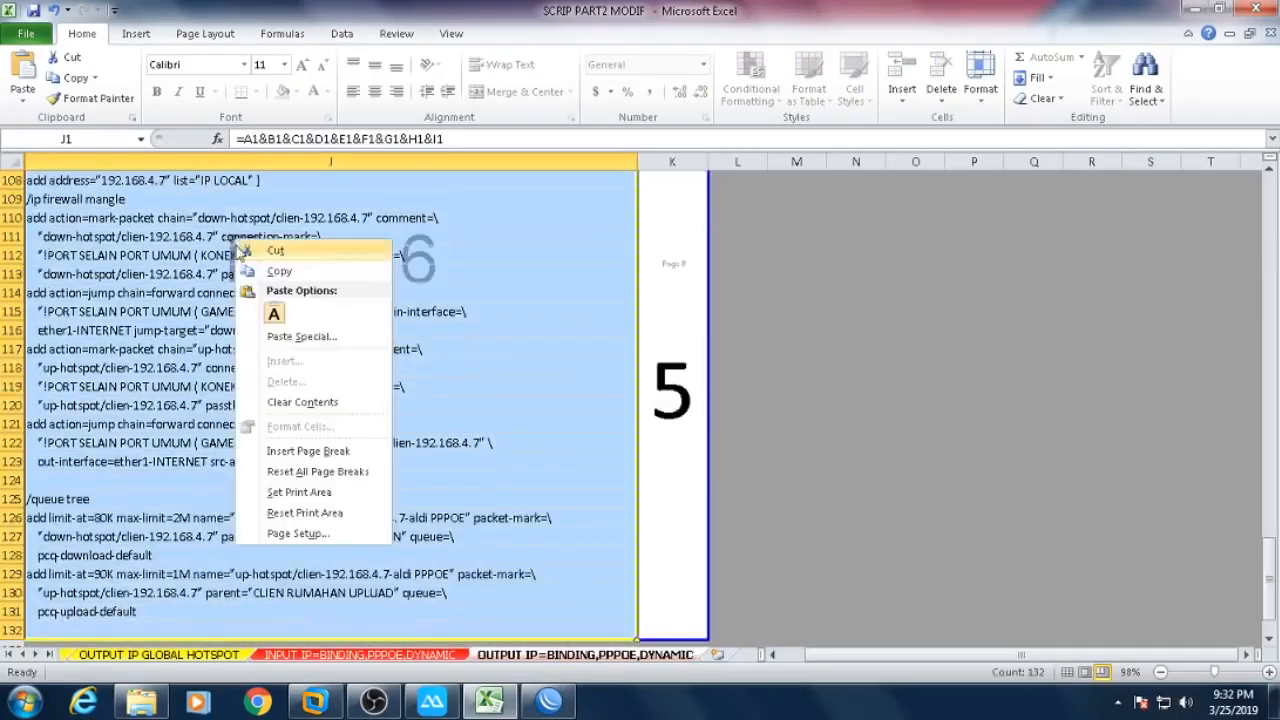
click(246, 276)
click(548, 700)
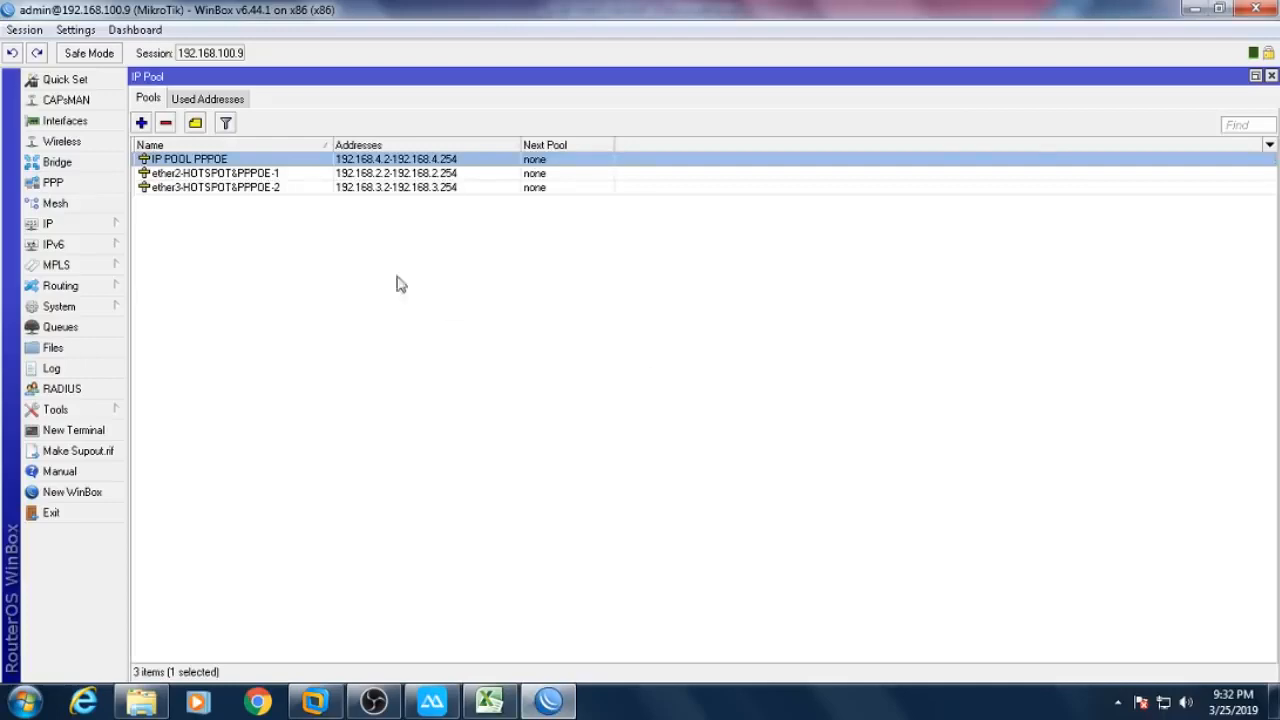
- Close IP Pool and open the firewall mangle rules and queue tree lists
click(1271, 76)
click(90, 223)
click(180, 344)
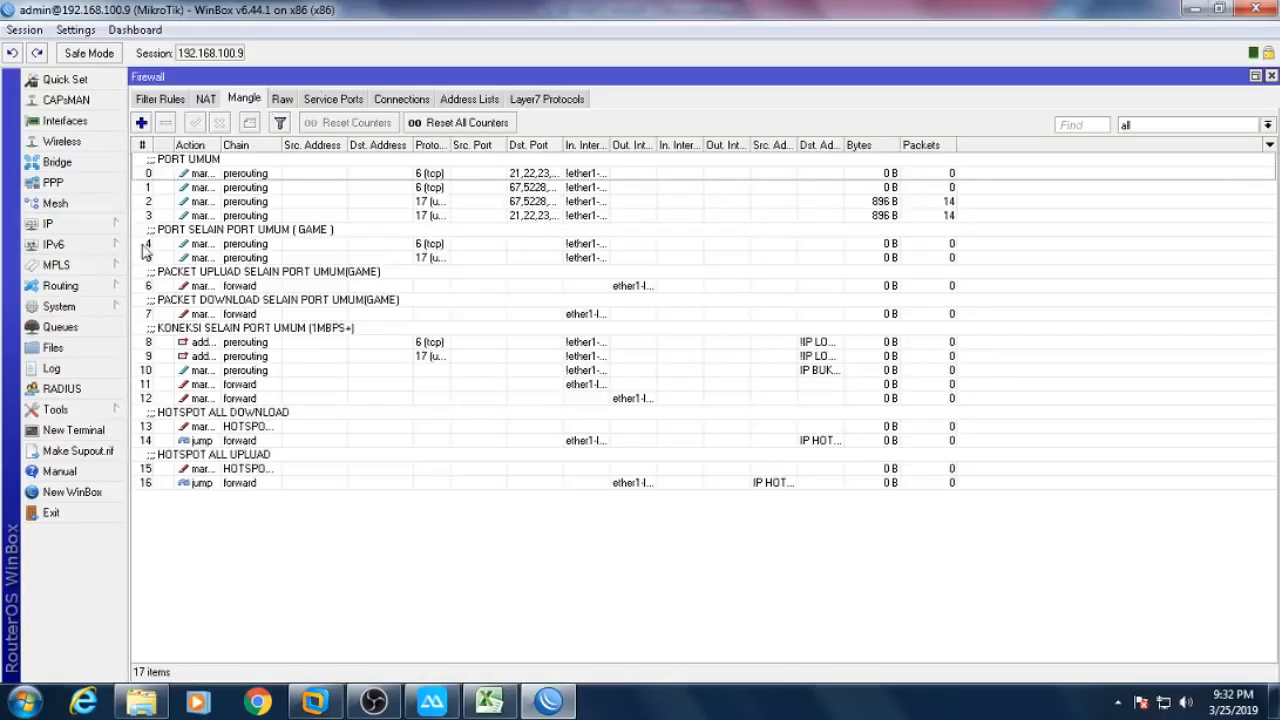
click(98, 334)
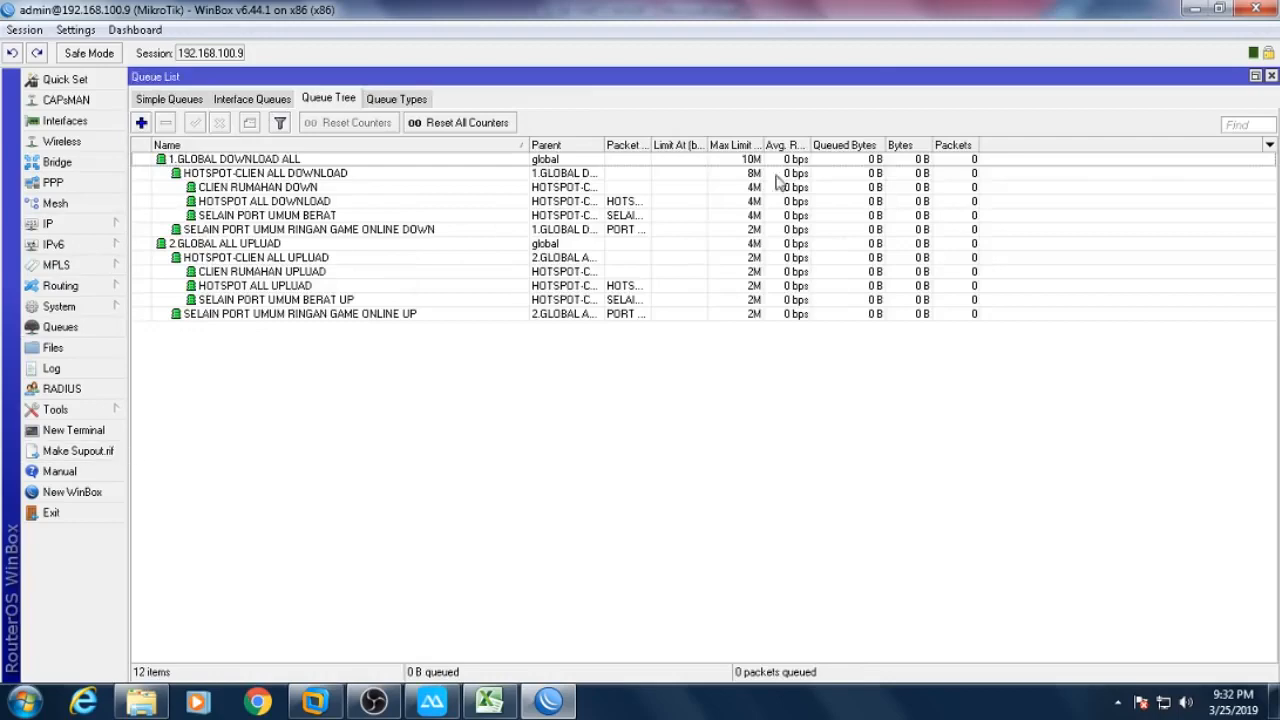
click(1256, 76)
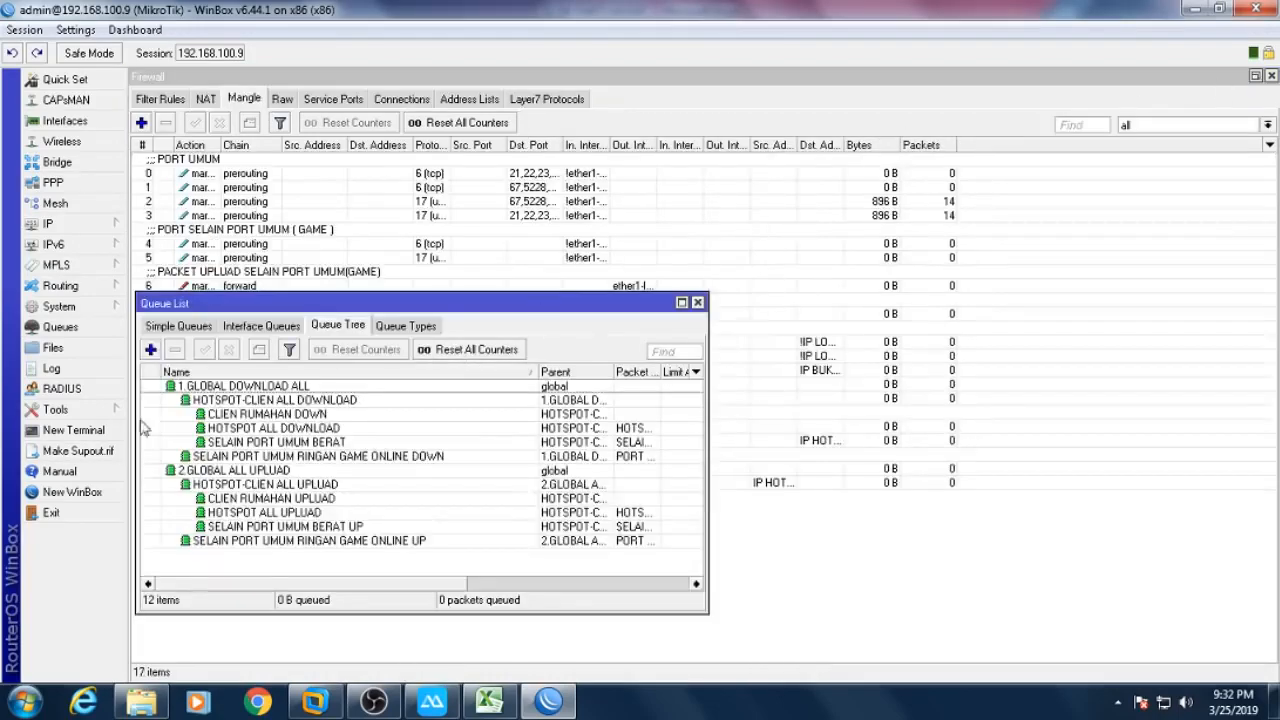
- Paste the copied RouterOS script into a new WinBox terminal
click(106, 436)
drag(518, 305, 500, 127)
click(935, 292)
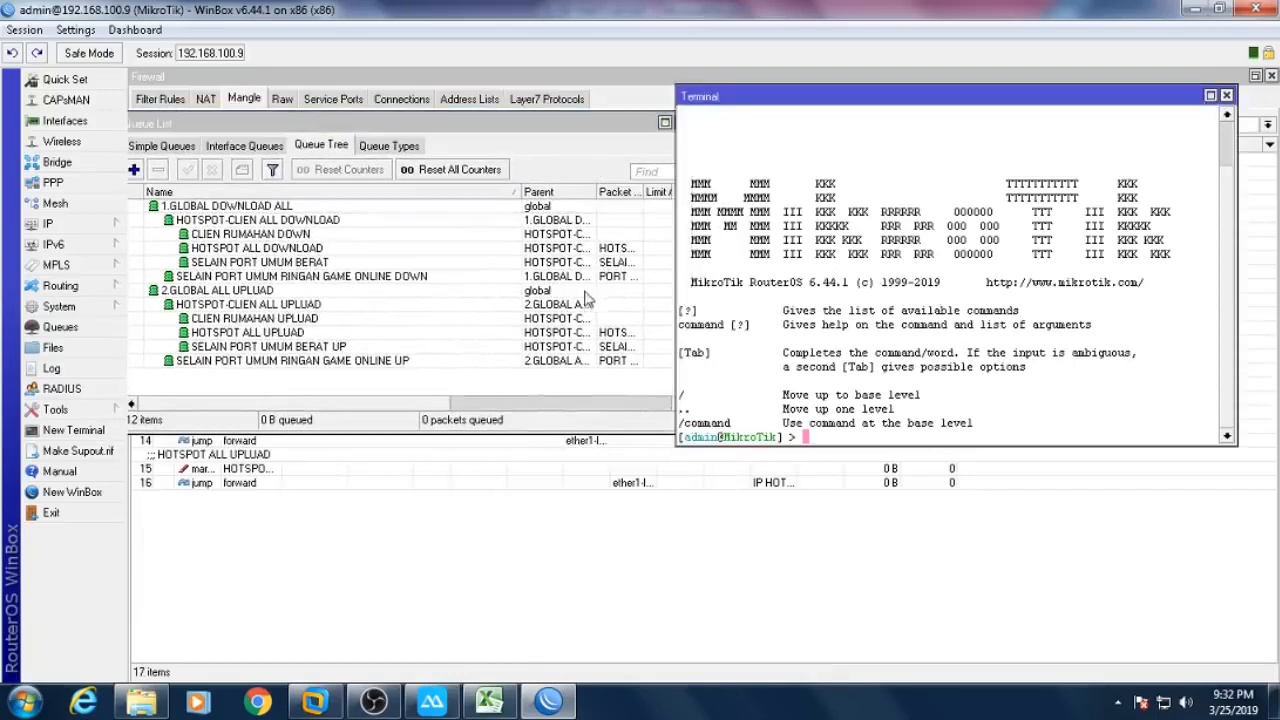
right_click(850, 246)
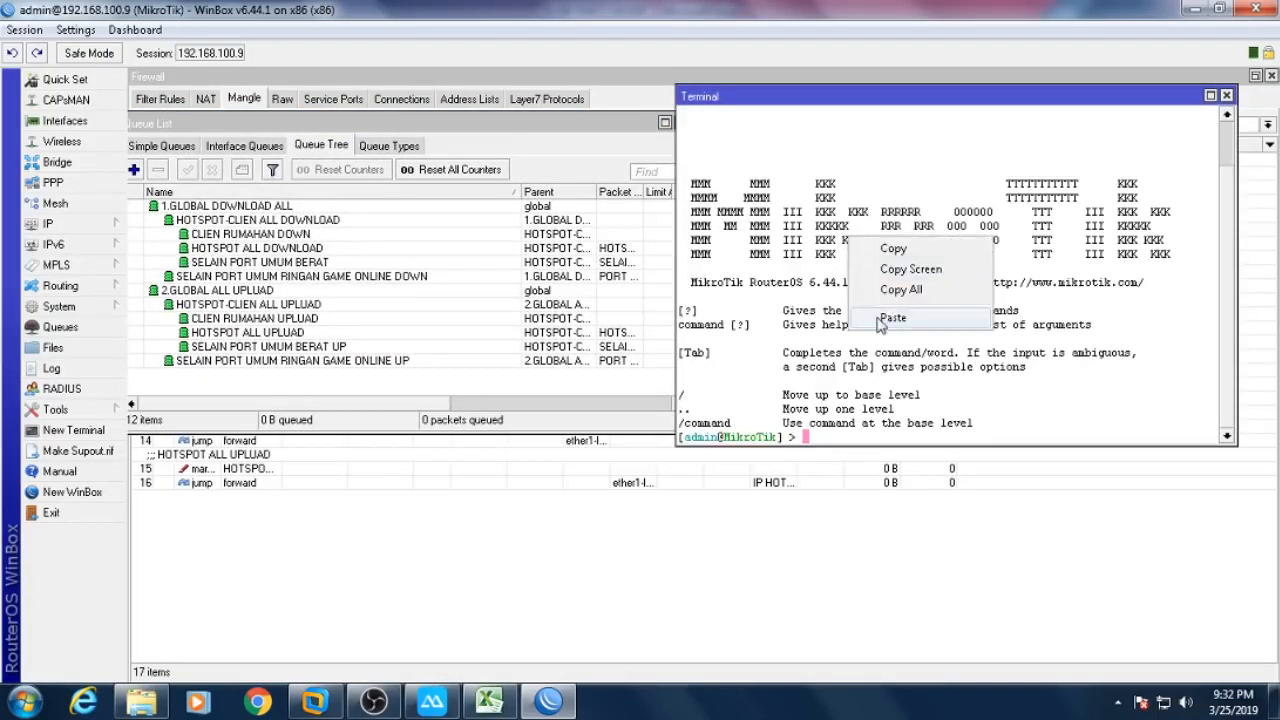
click(880, 322)
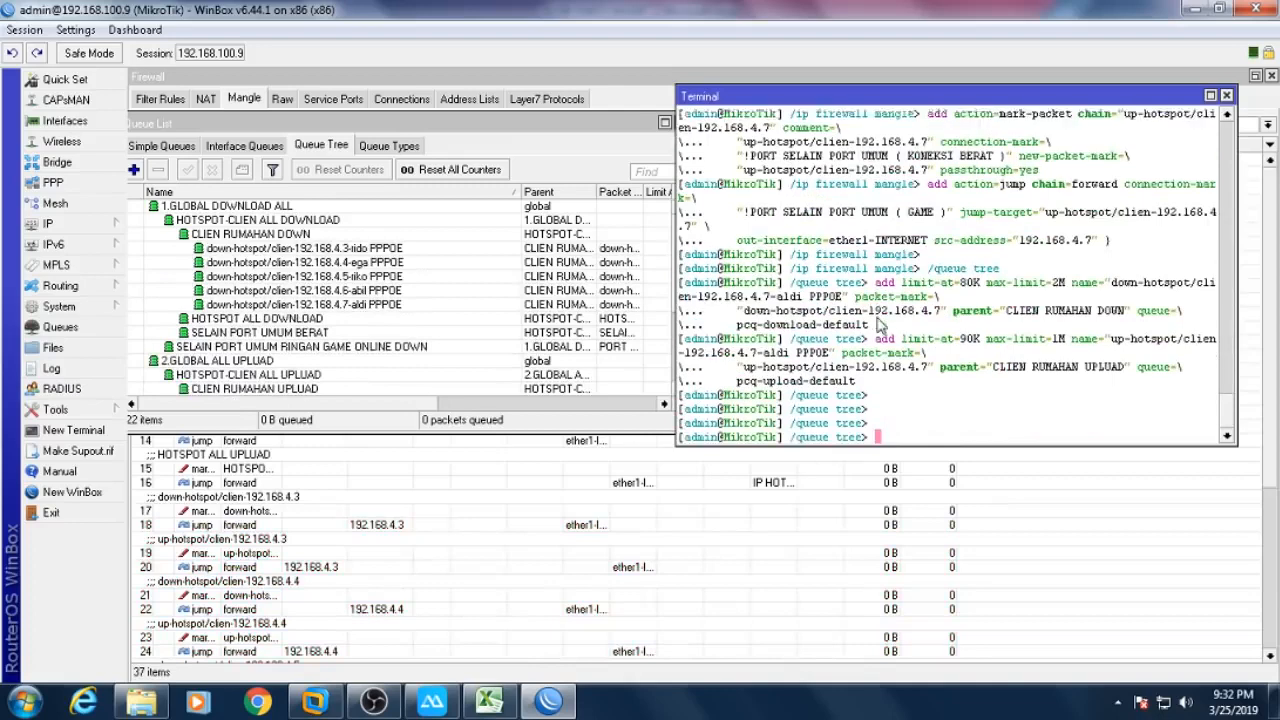
- Close the terminal and maximize the queue list to show its 22 entries
click(1226, 95)
drag(610, 127, 778, 127)
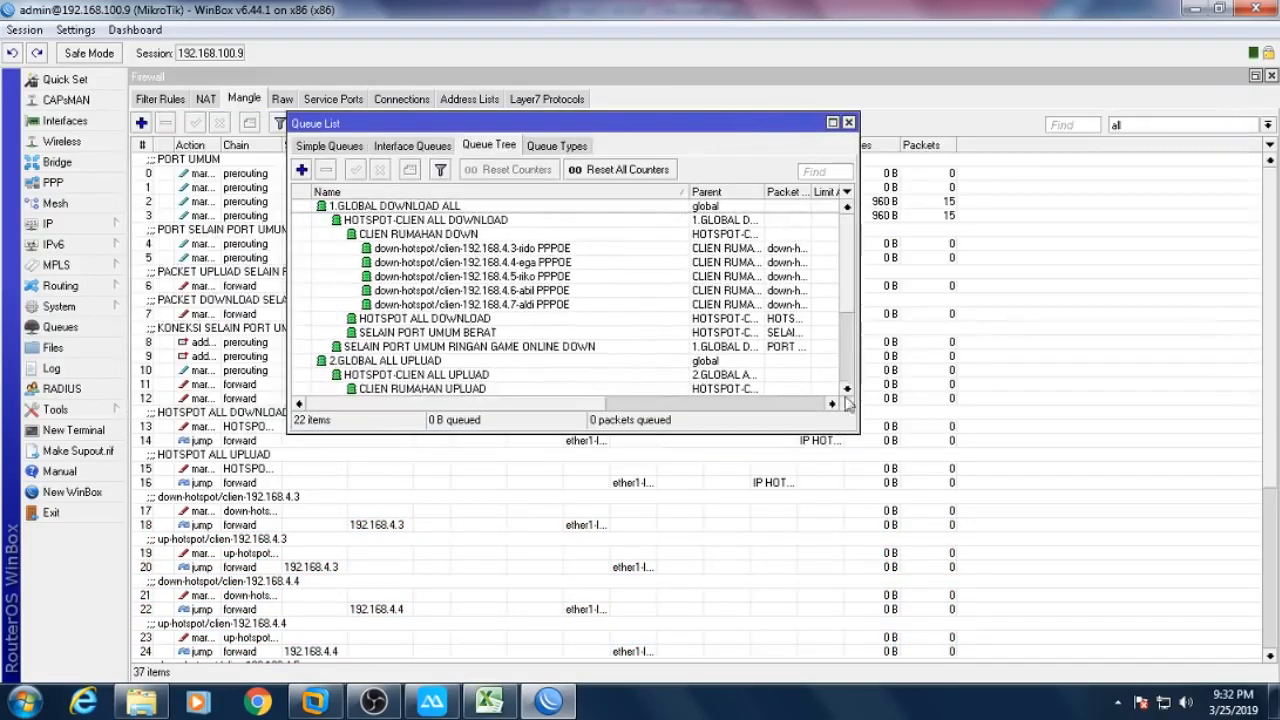
drag(853, 425, 1032, 662)
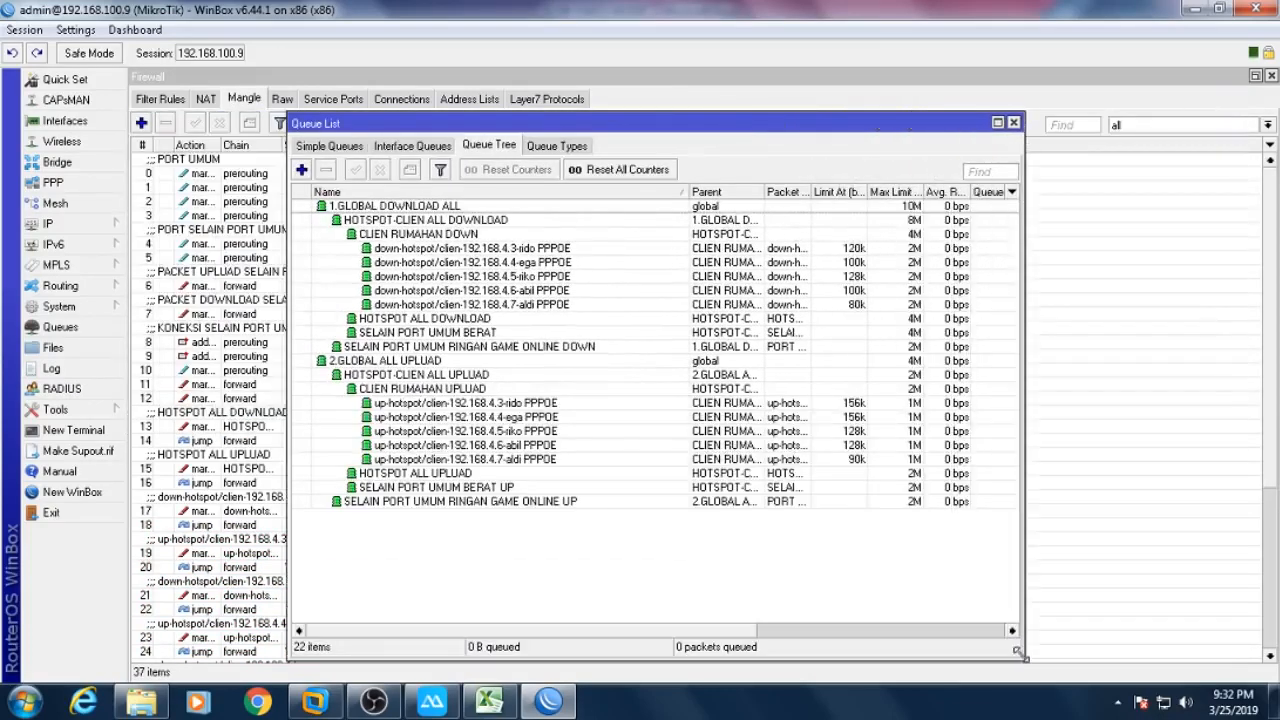
double_click(1003, 122)
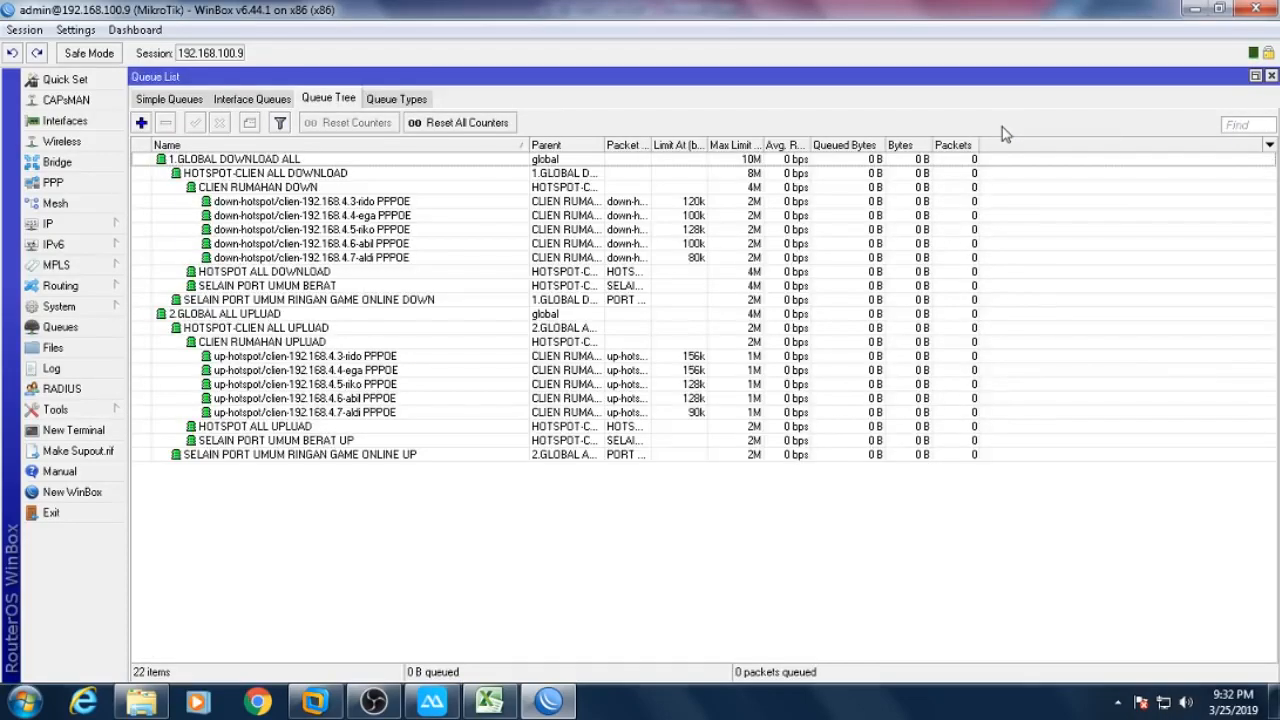
- Check the 192.168.4.4 download queue's packet marks in a widened column, then open PPP settings
click(405, 232)
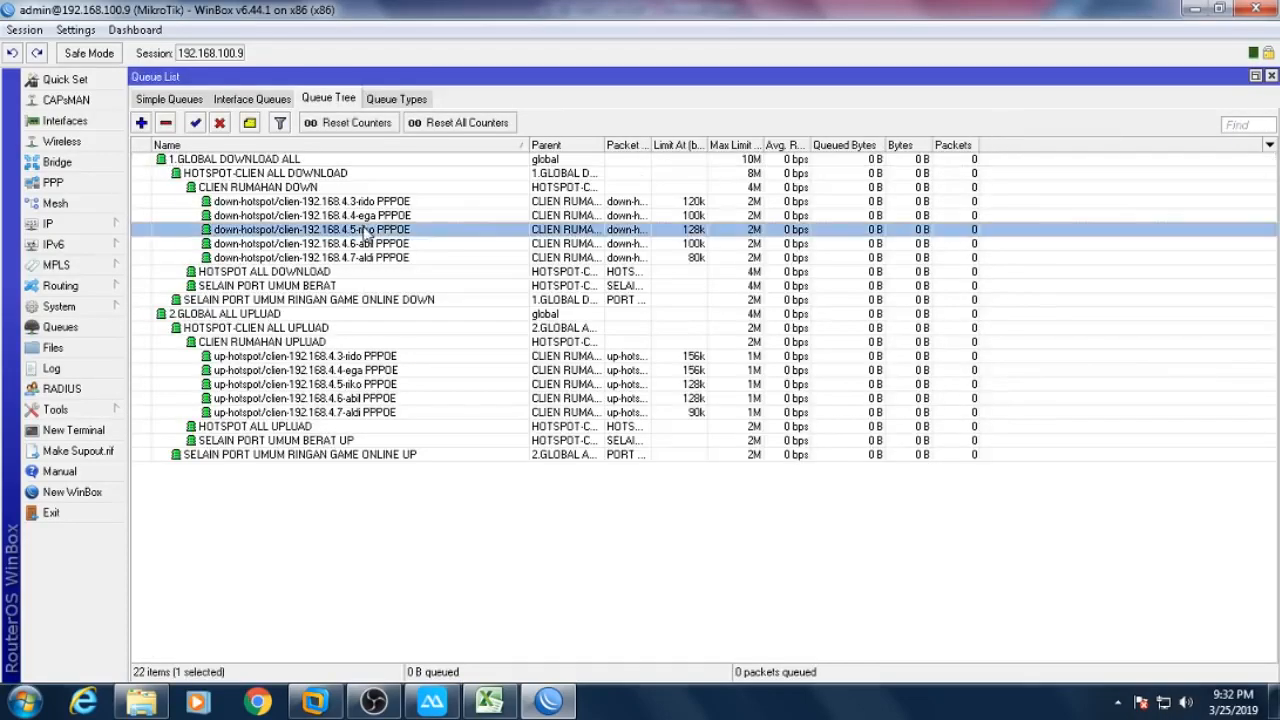
click(385, 217)
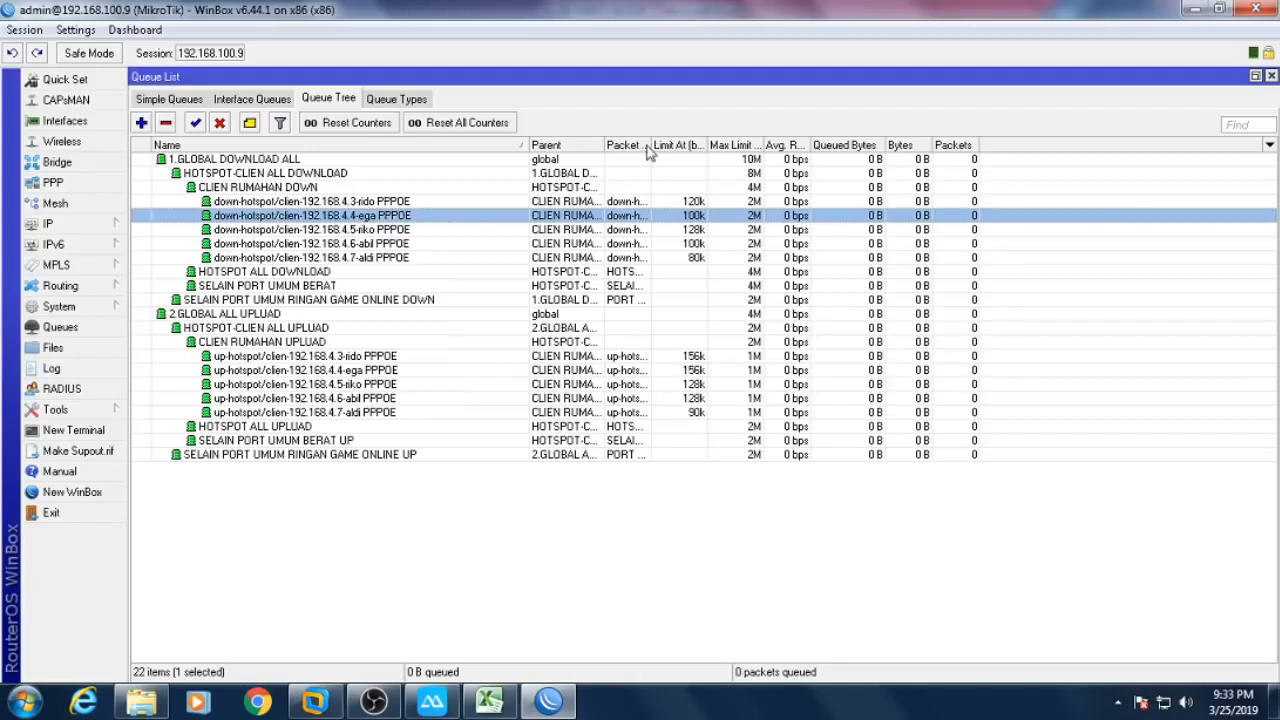
drag(651, 148, 830, 170)
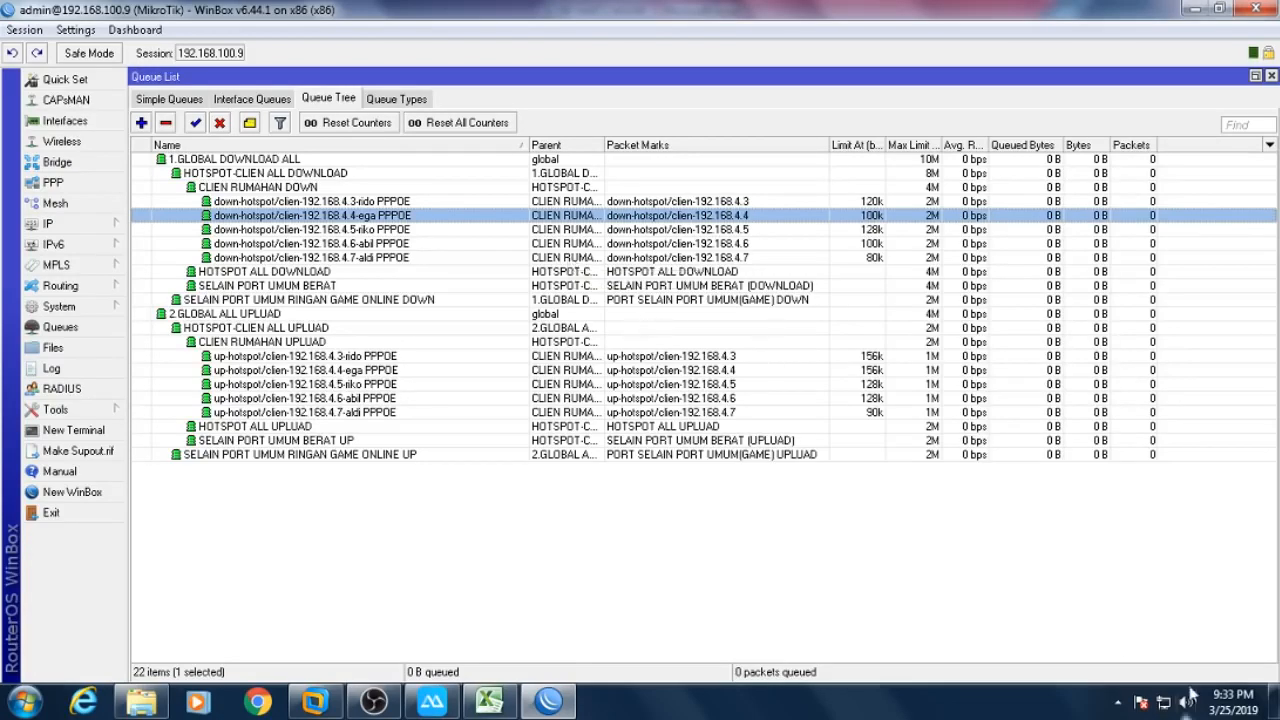
right_click(1165, 708)
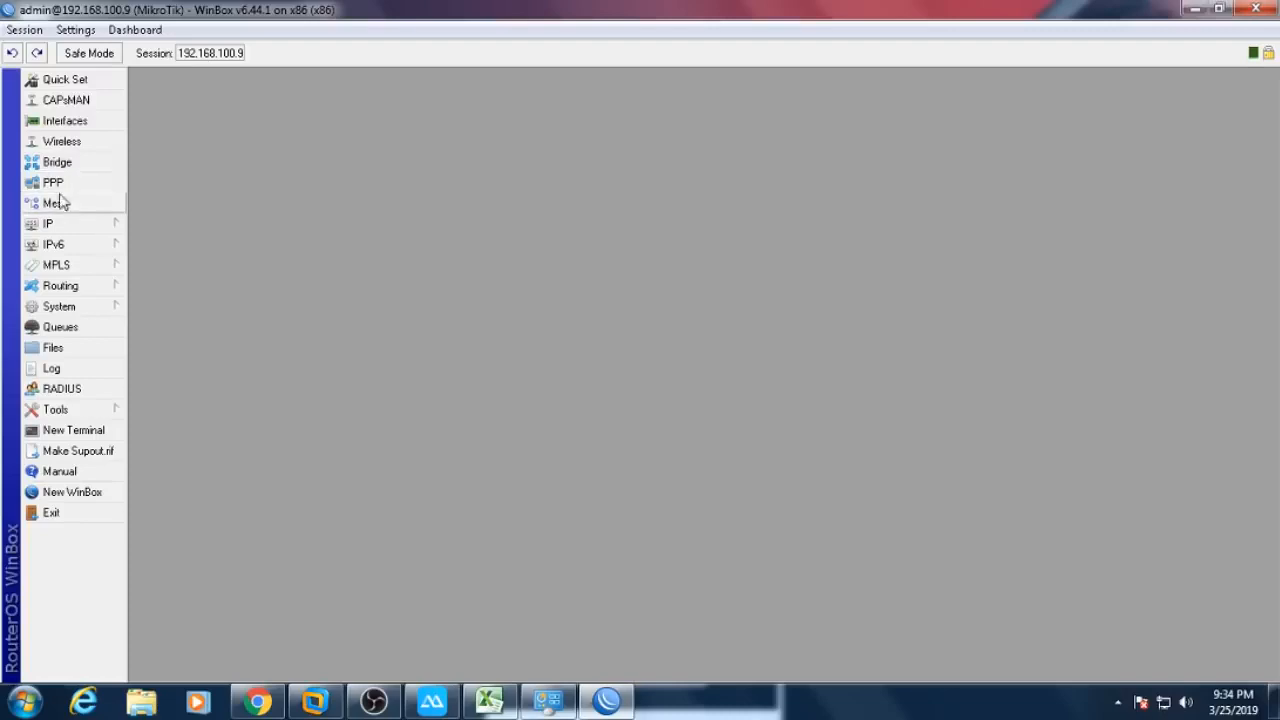
click(58, 328)
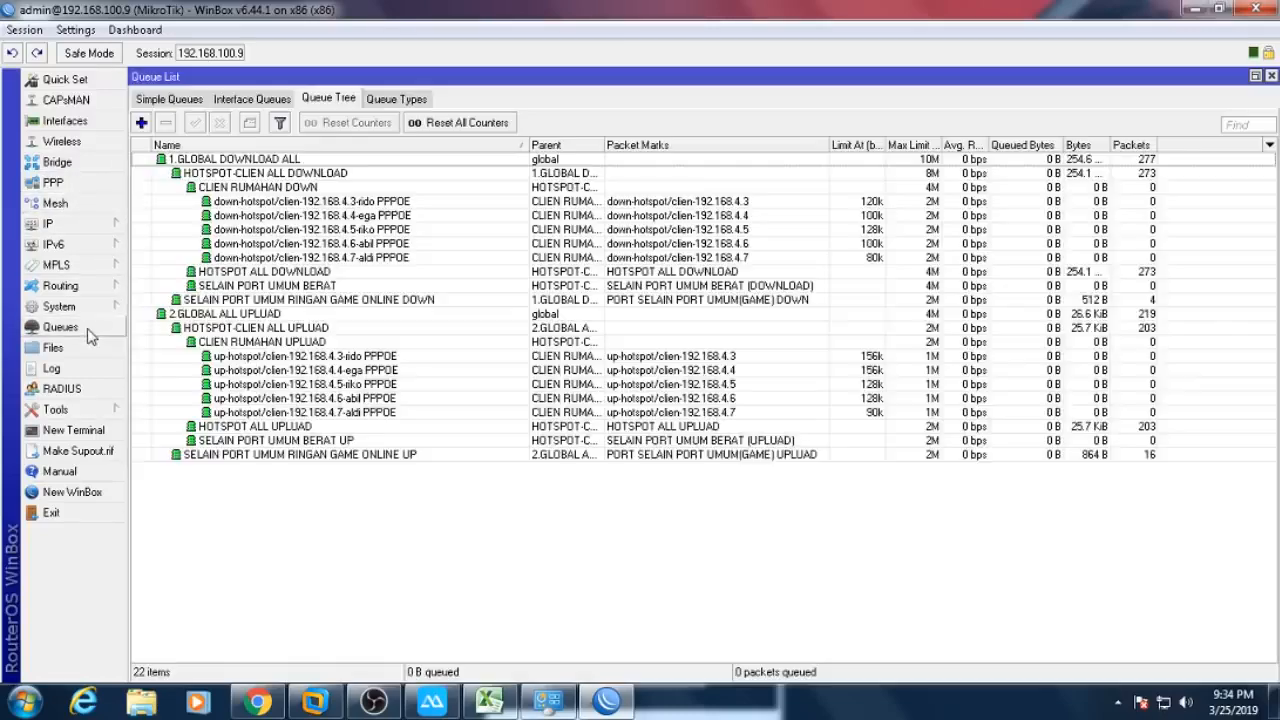
click(390, 217)
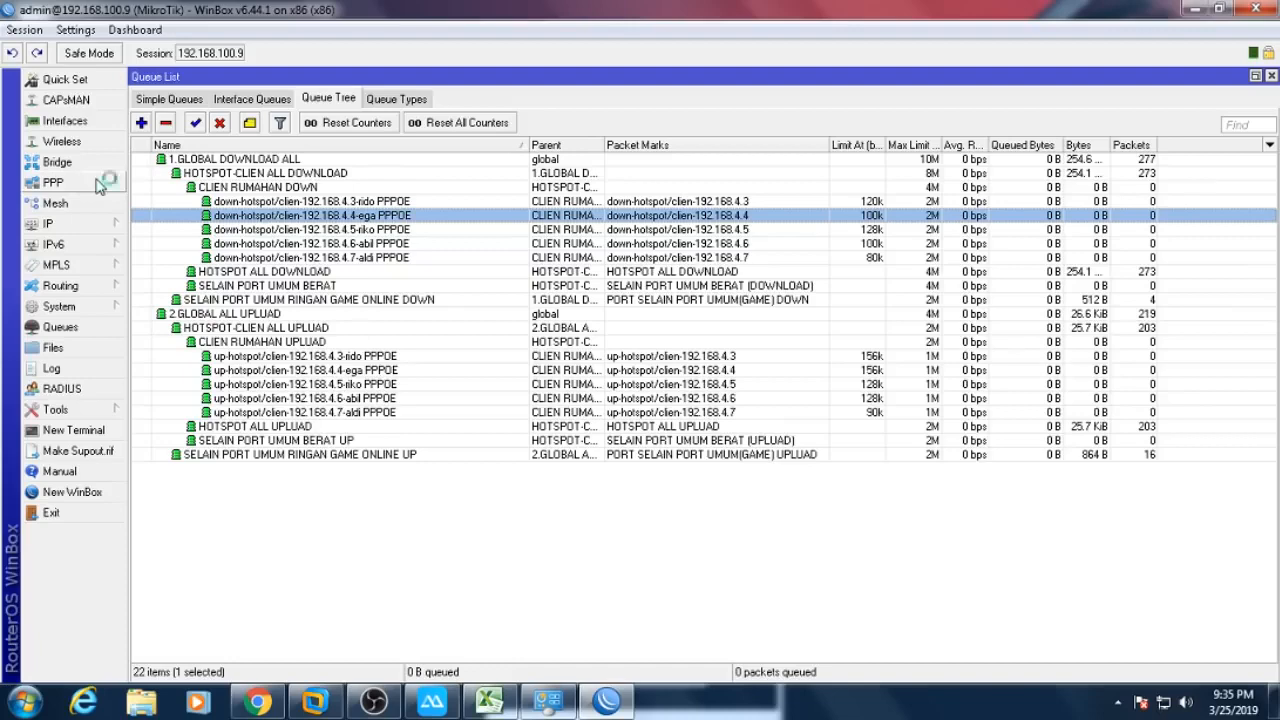
click(53, 183)
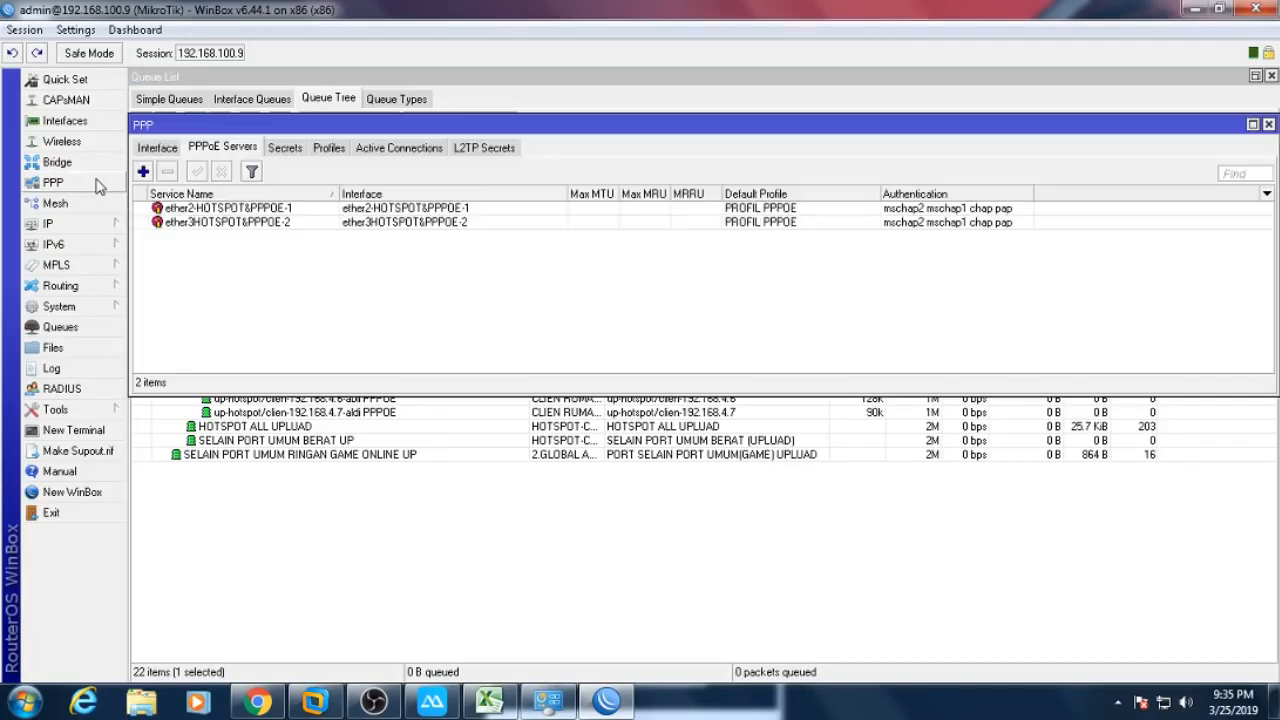
- Add a new PPP secret named ega and fill in its password
drag(282, 126, 357, 80)
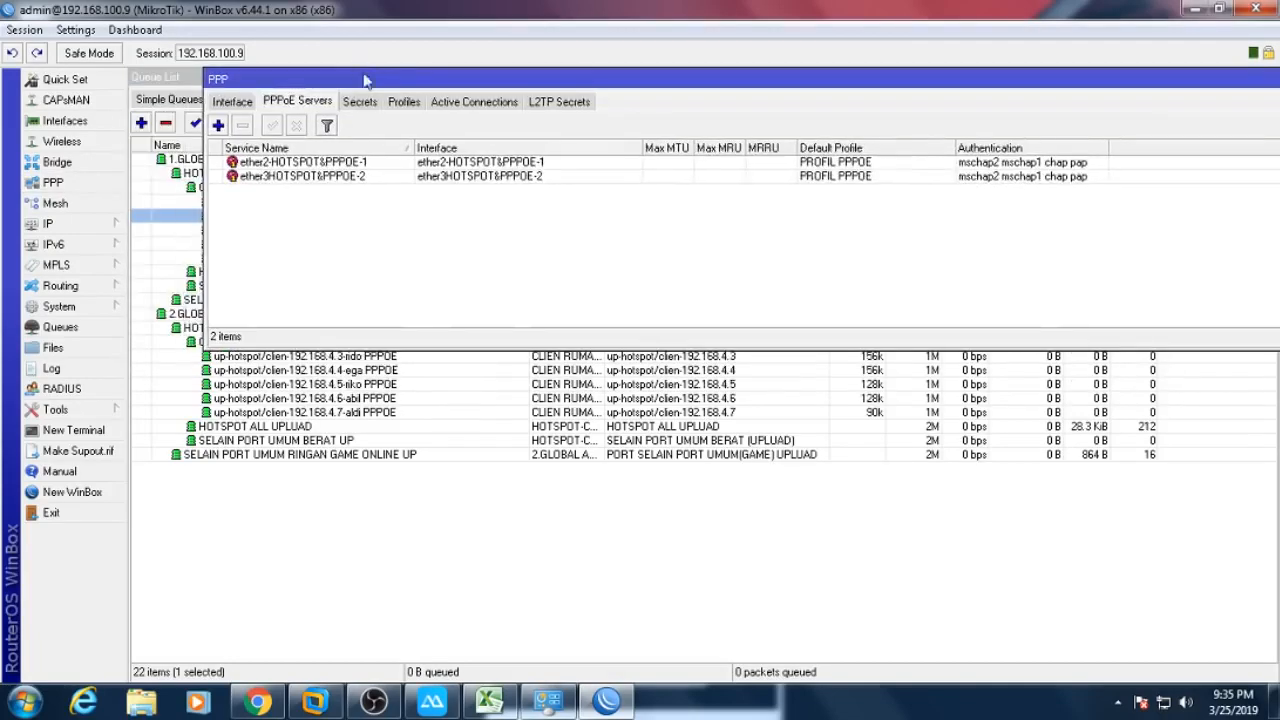
click(360, 103)
drag(426, 82, 388, 387)
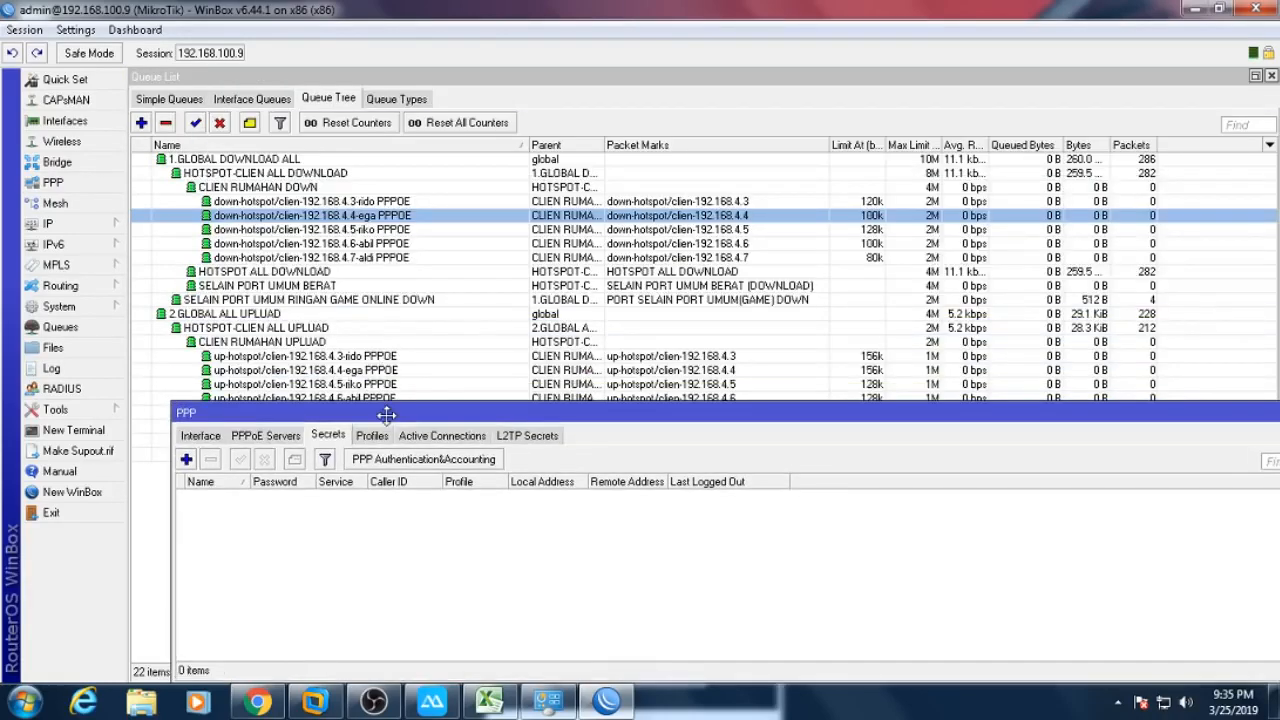
click(187, 460)
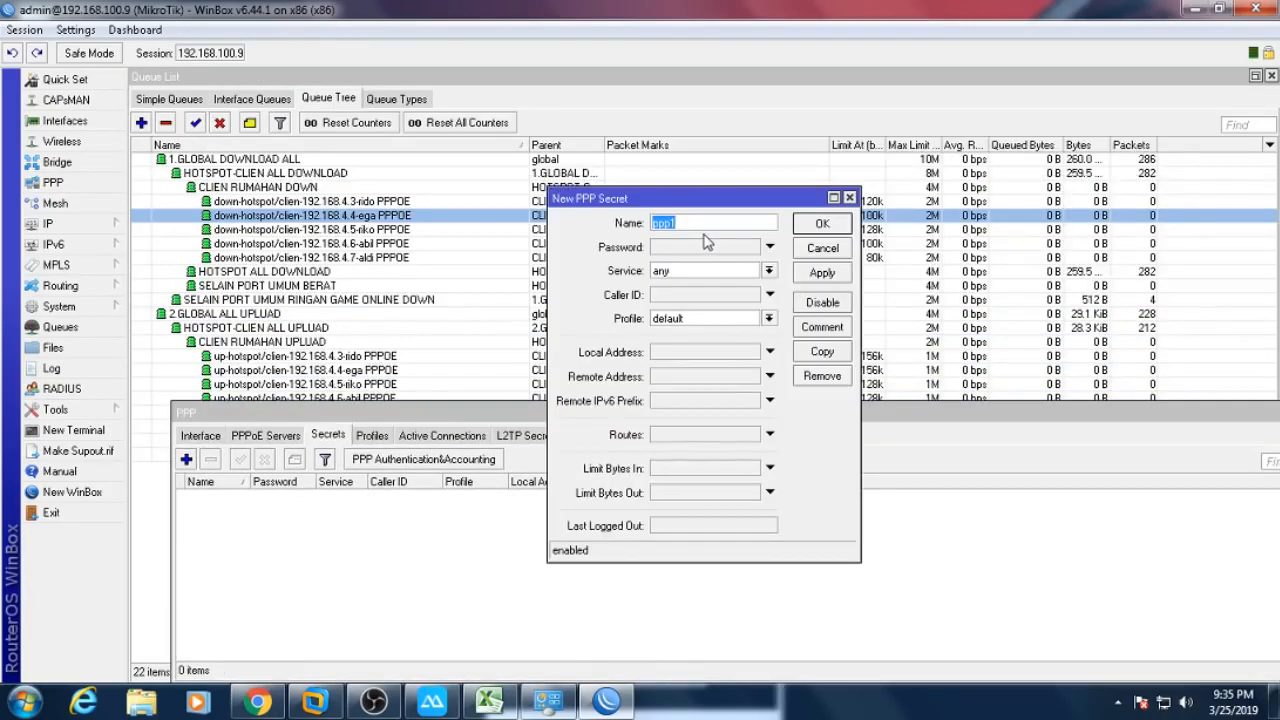
click(689, 247)
double_click(702, 223)
right_click(701, 223)
click(746, 256)
double_click(699, 250)
right_click(698, 252)
click(742, 305)
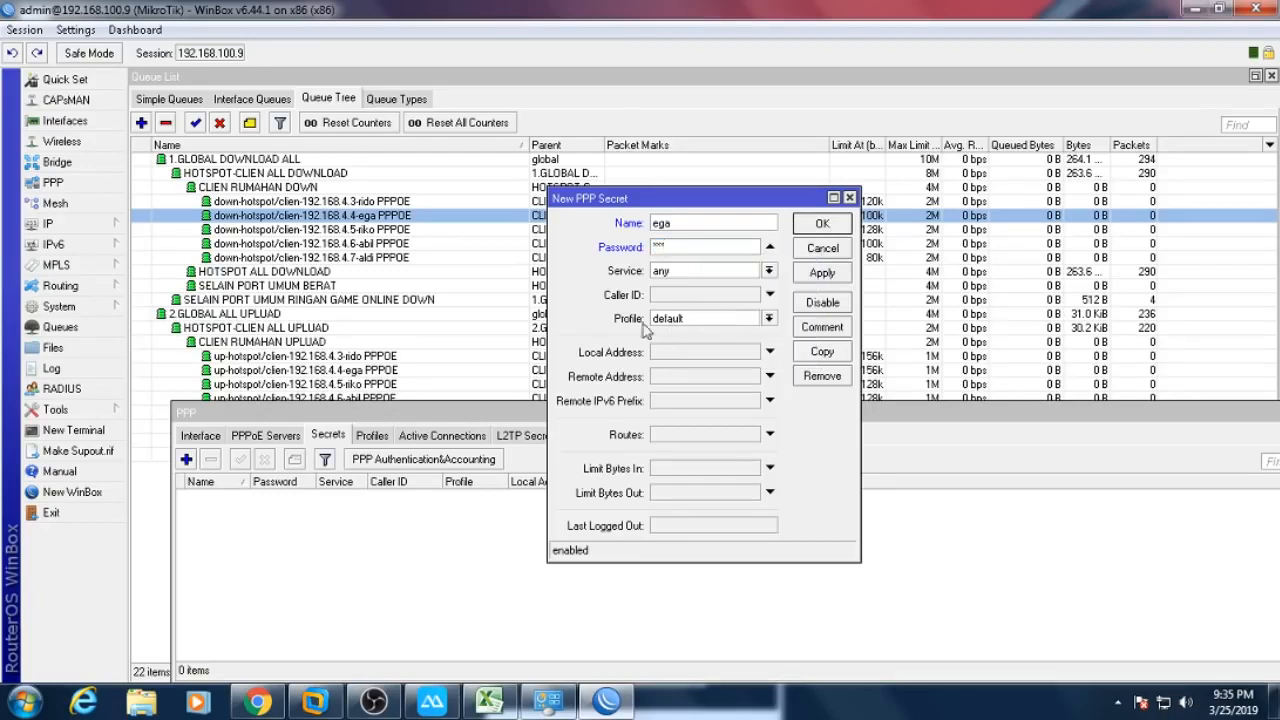
- Give the secret profile PROFIL PPPOE and remote address 192.168.4.4, and save it
click(695, 319)
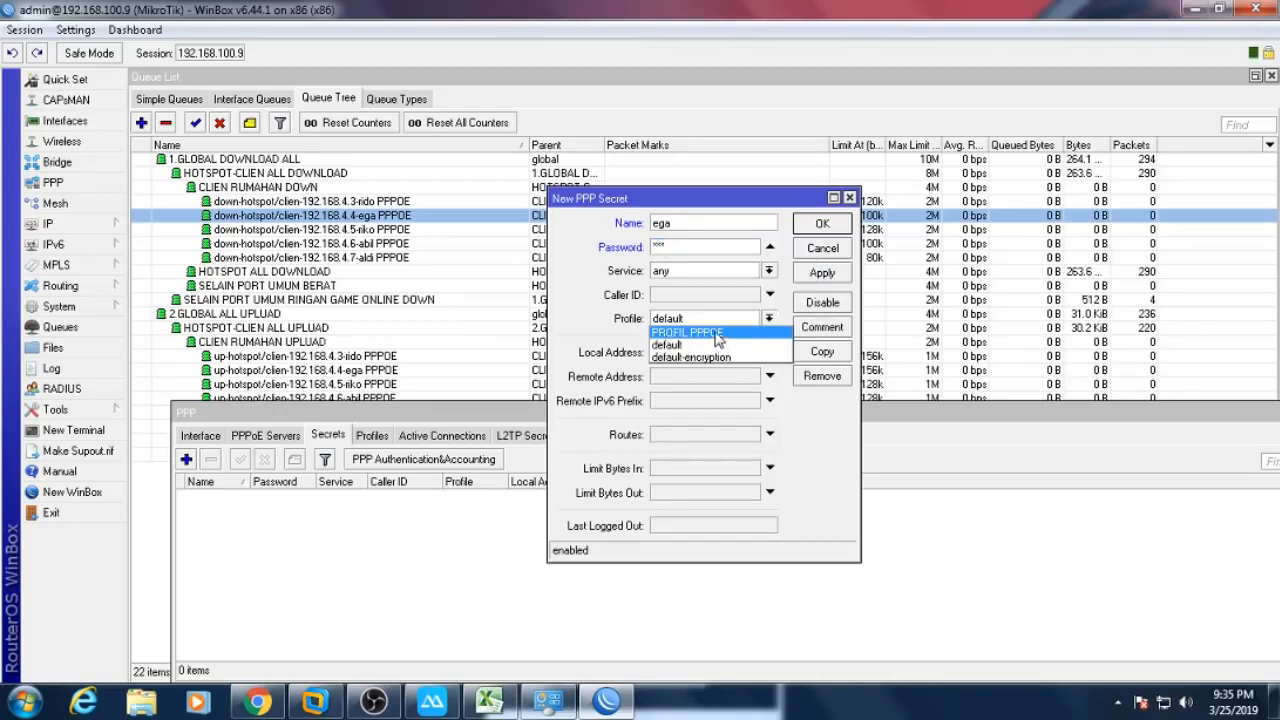
click(708, 334)
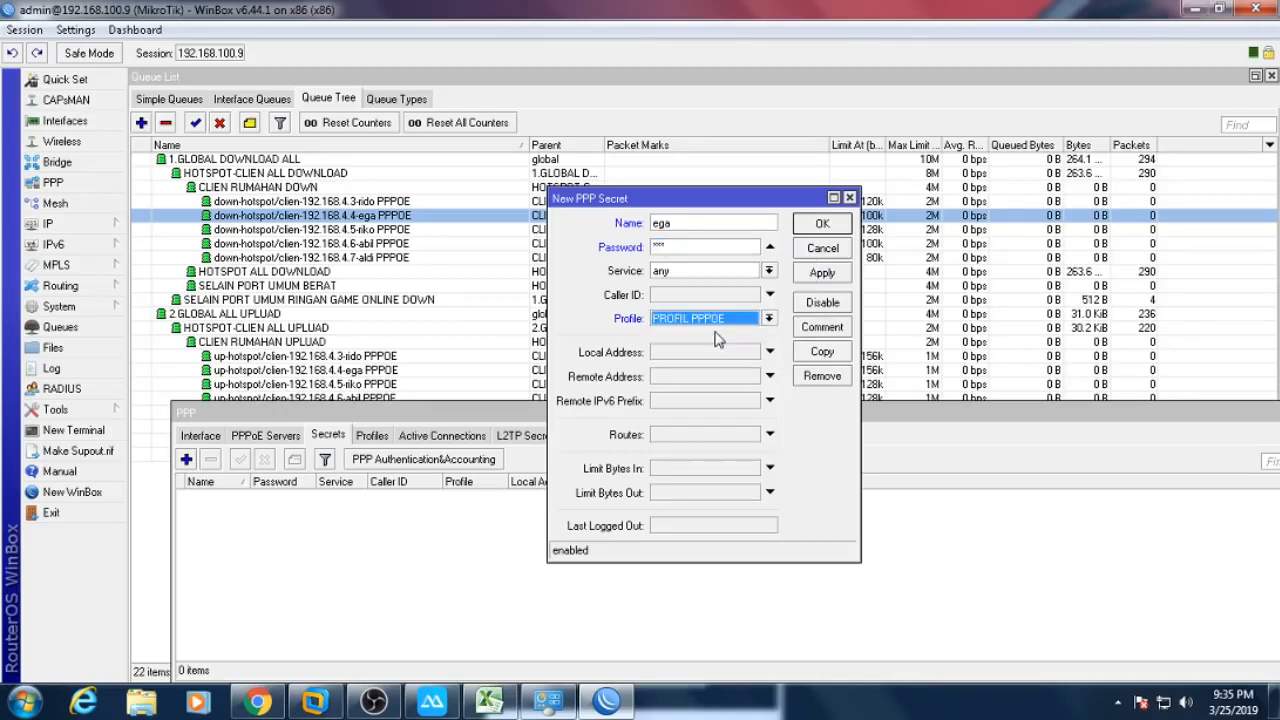
click(661, 379)
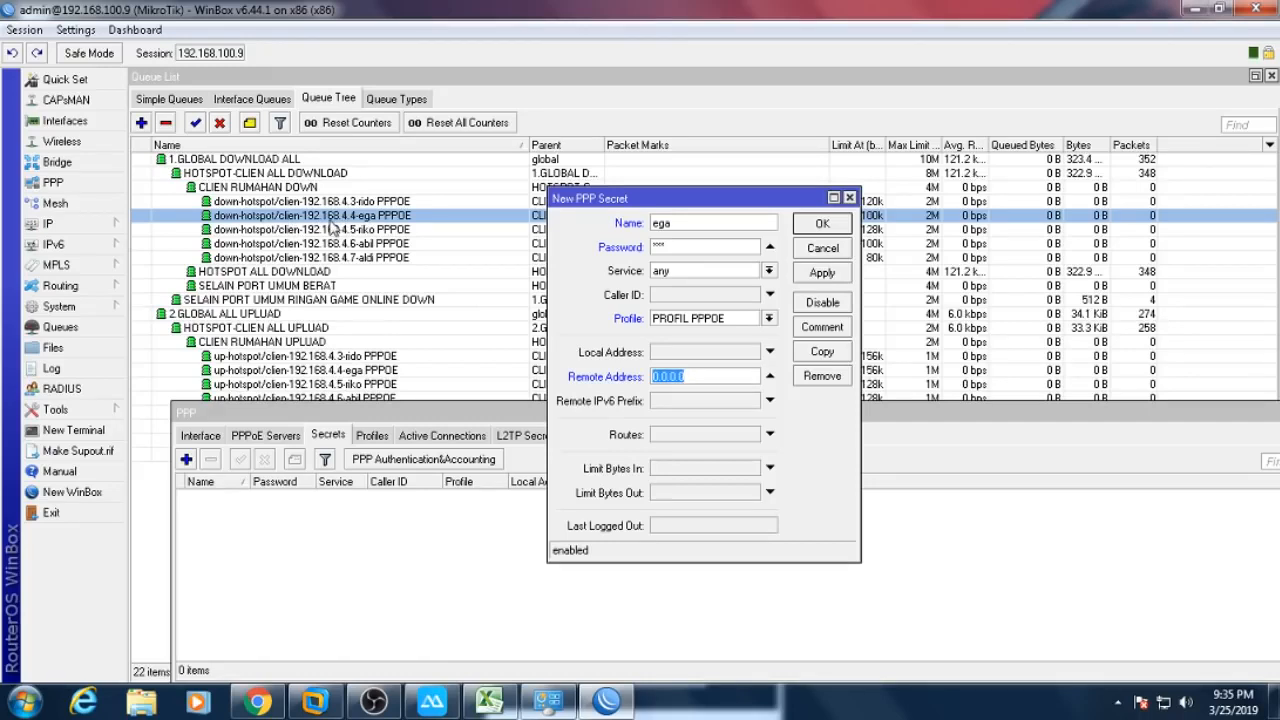
text(192.168.4.4)
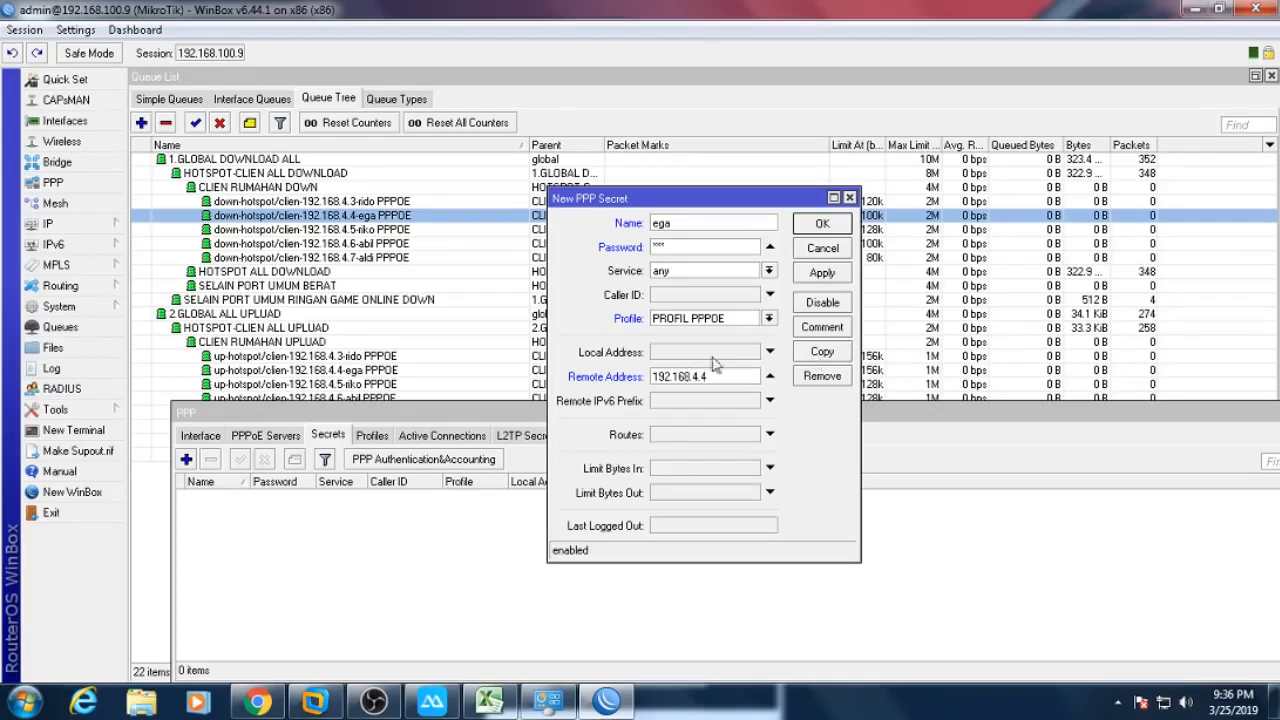
click(822, 224)
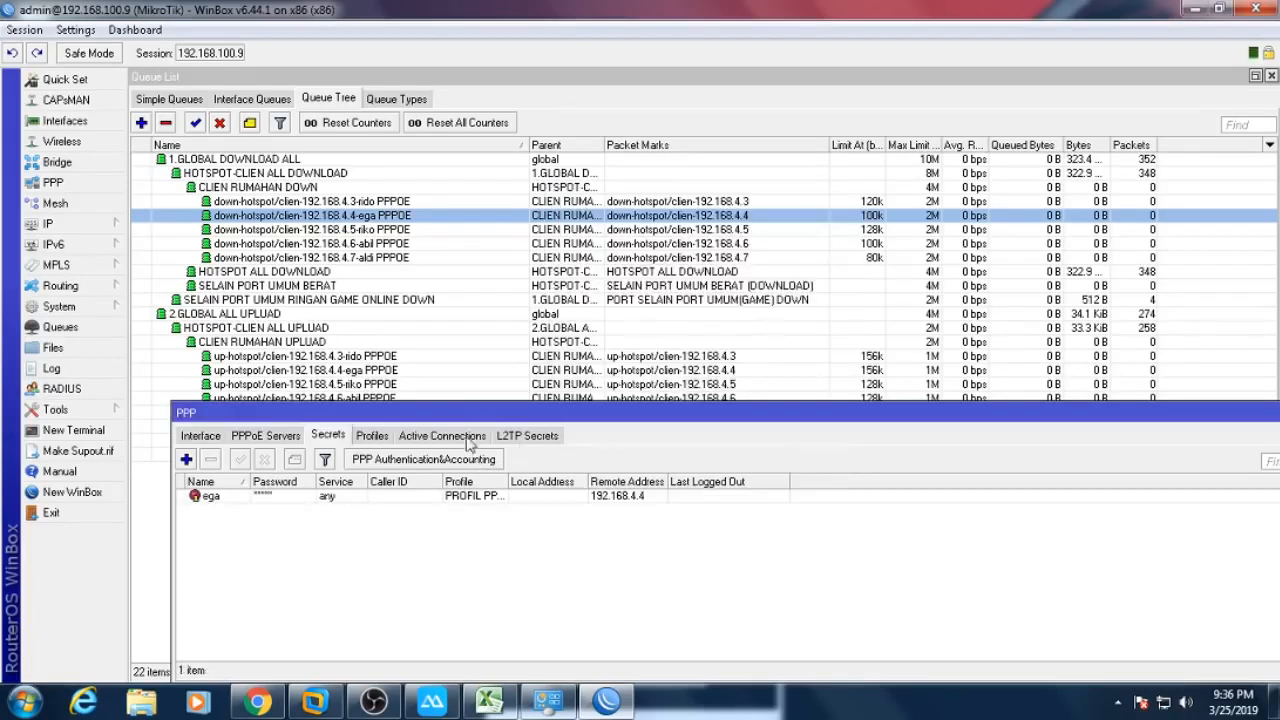
- Verify PPP Active Connections shows no client, return to Secrets, and switch to Chrome
drag(484, 417, 664, 292)
click(650, 316)
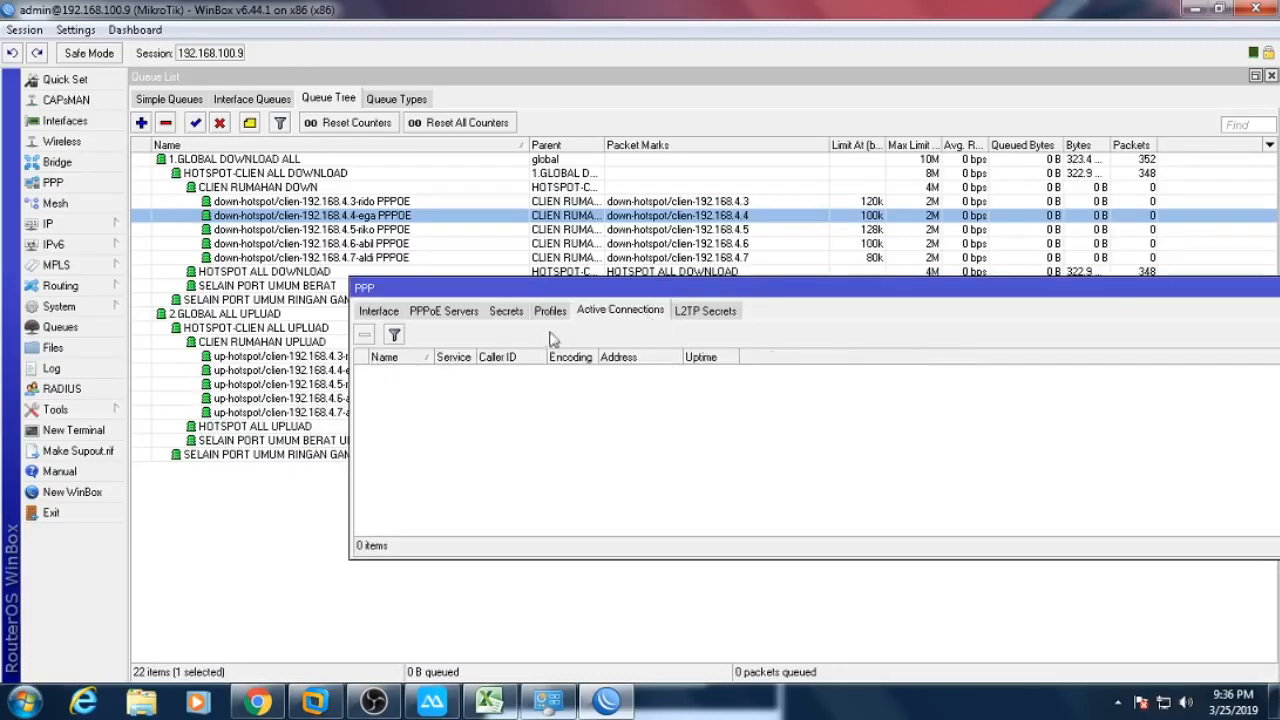
click(512, 314)
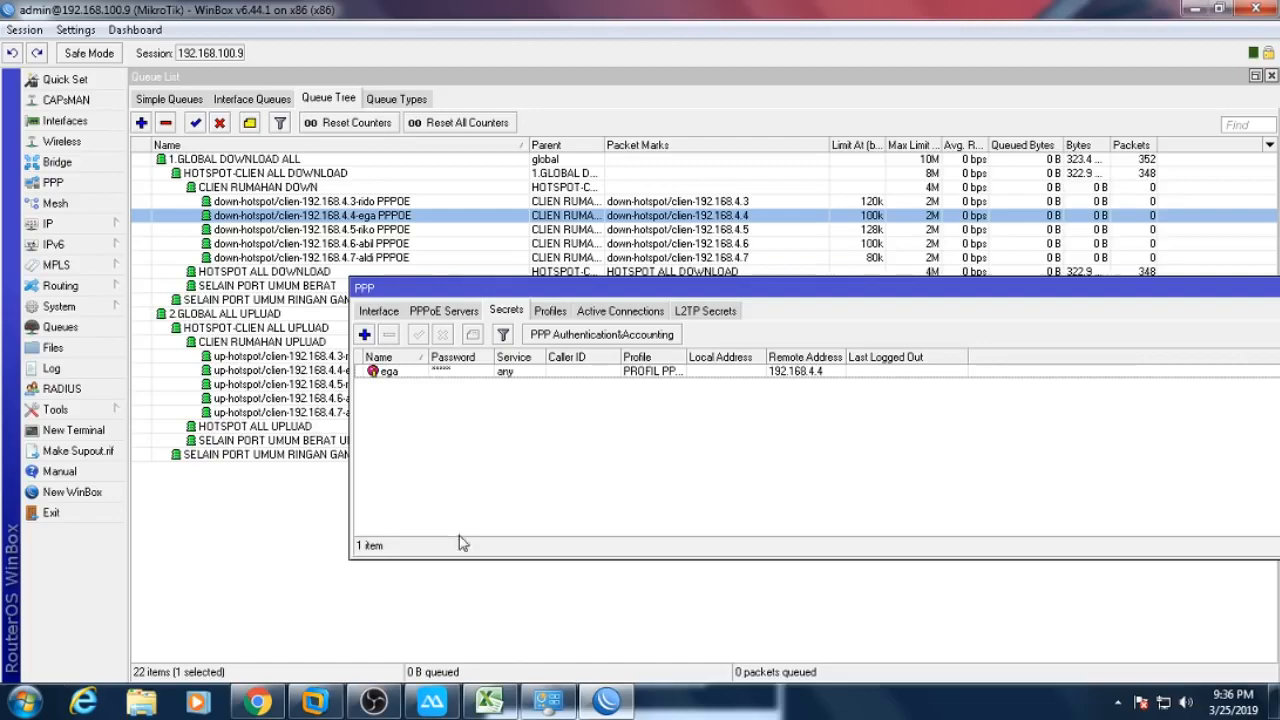
click(279, 698)
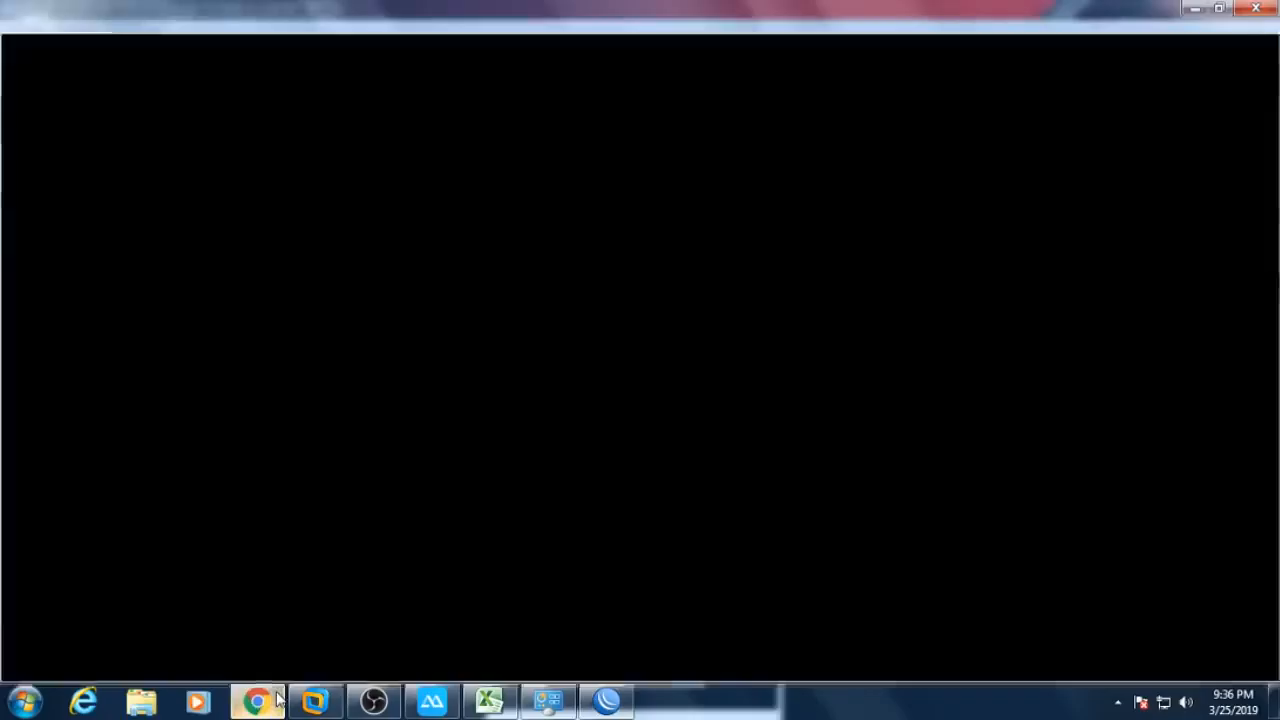
click(548, 700)
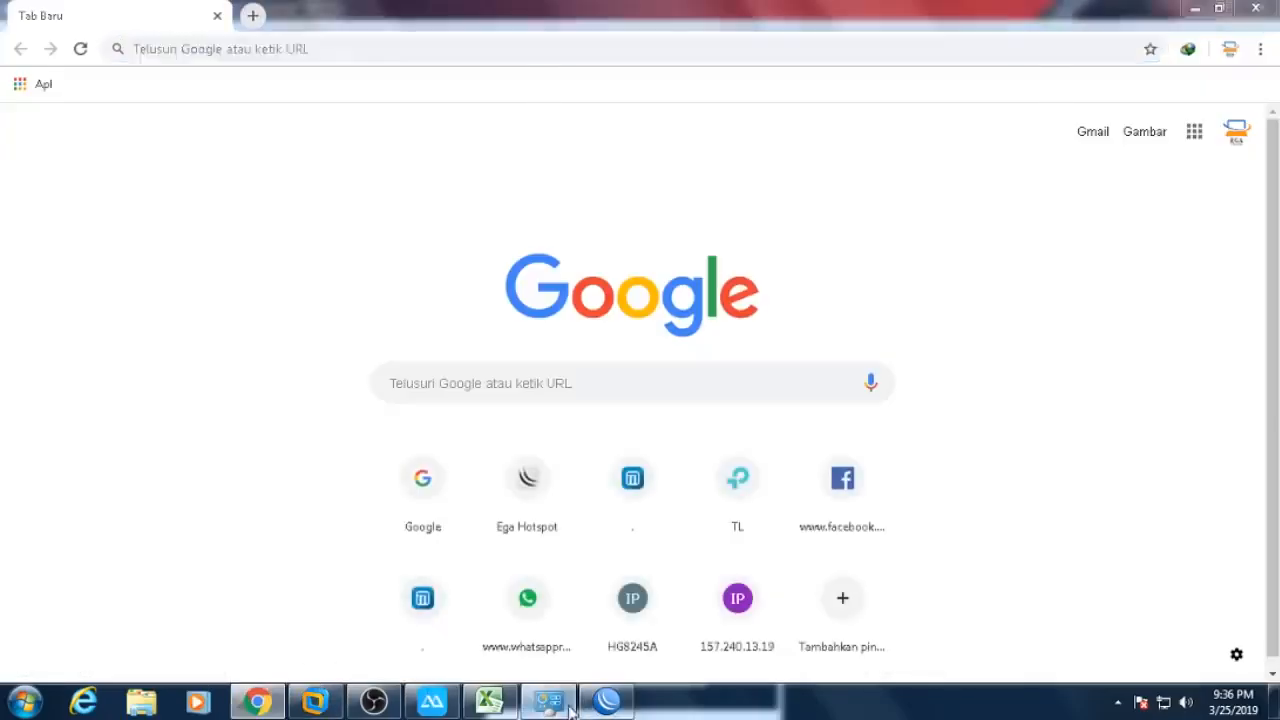
double_click(371, 123)
click(558, 342)
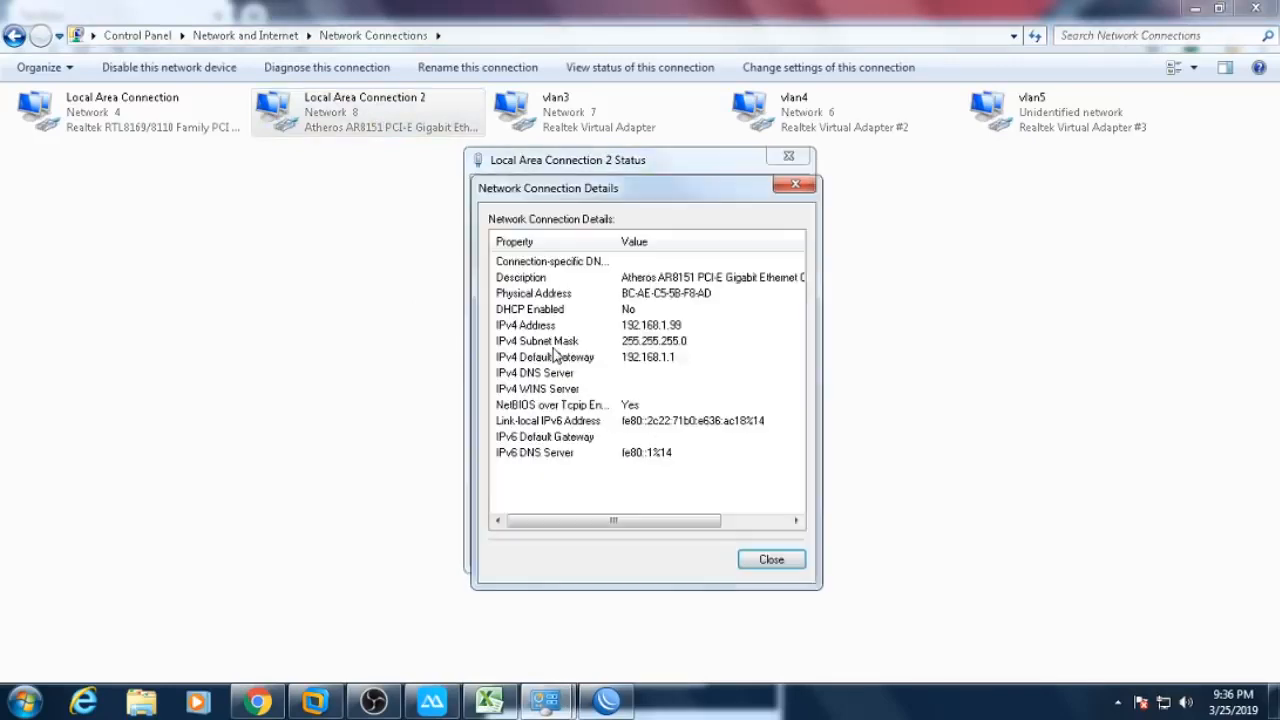
click(769, 557)
click(769, 557)
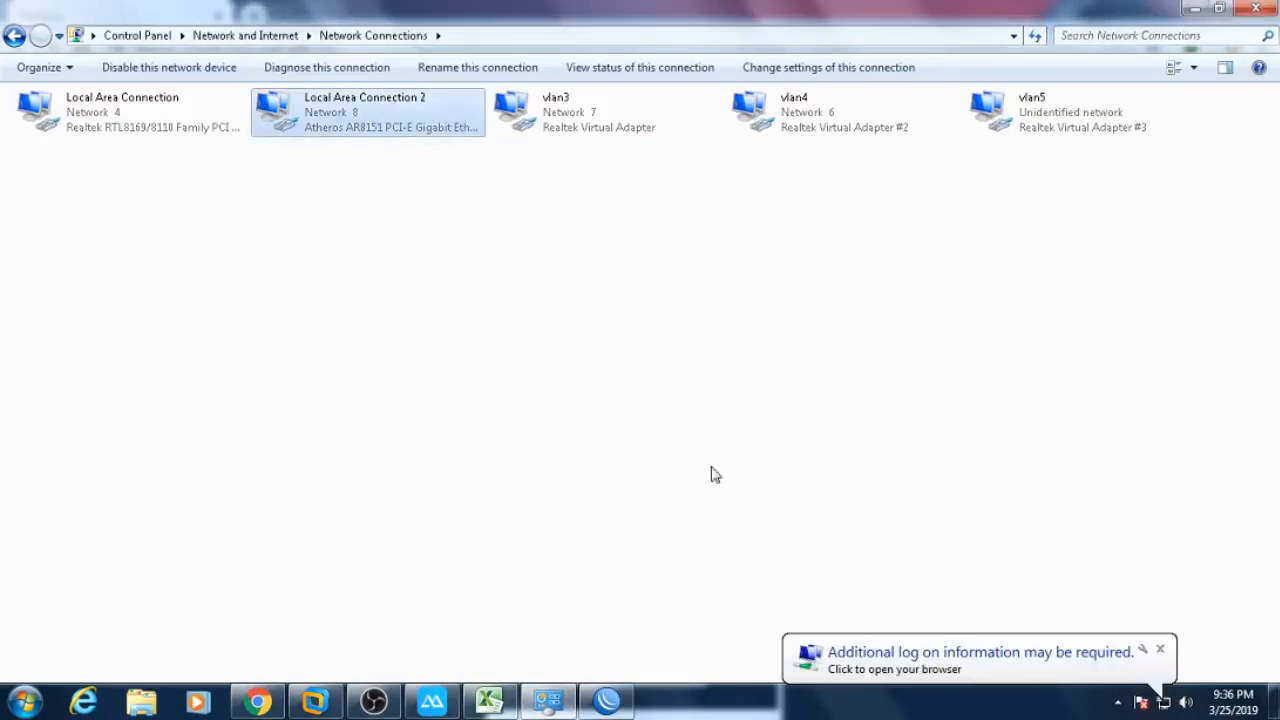
click(869, 569)
click(1195, 8)
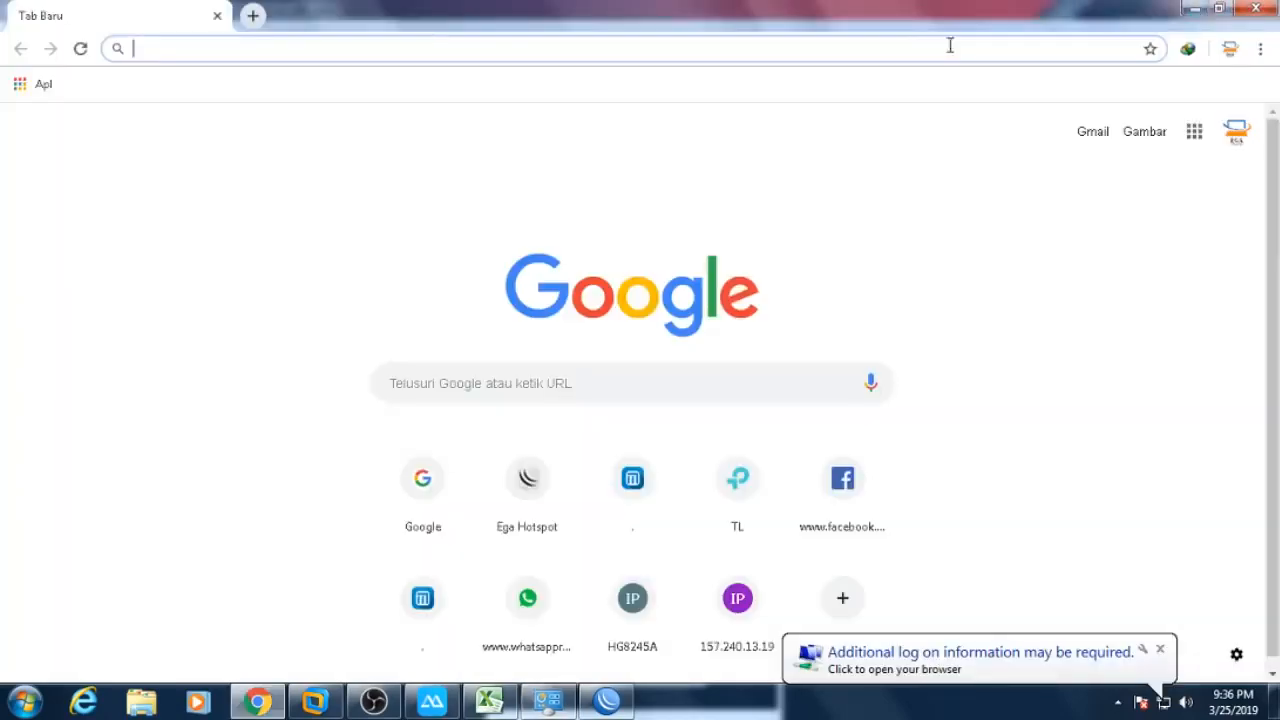
- Log in to the TL-MR3420 admin page at 192.168.1.1 and view its Network Map
text(192)
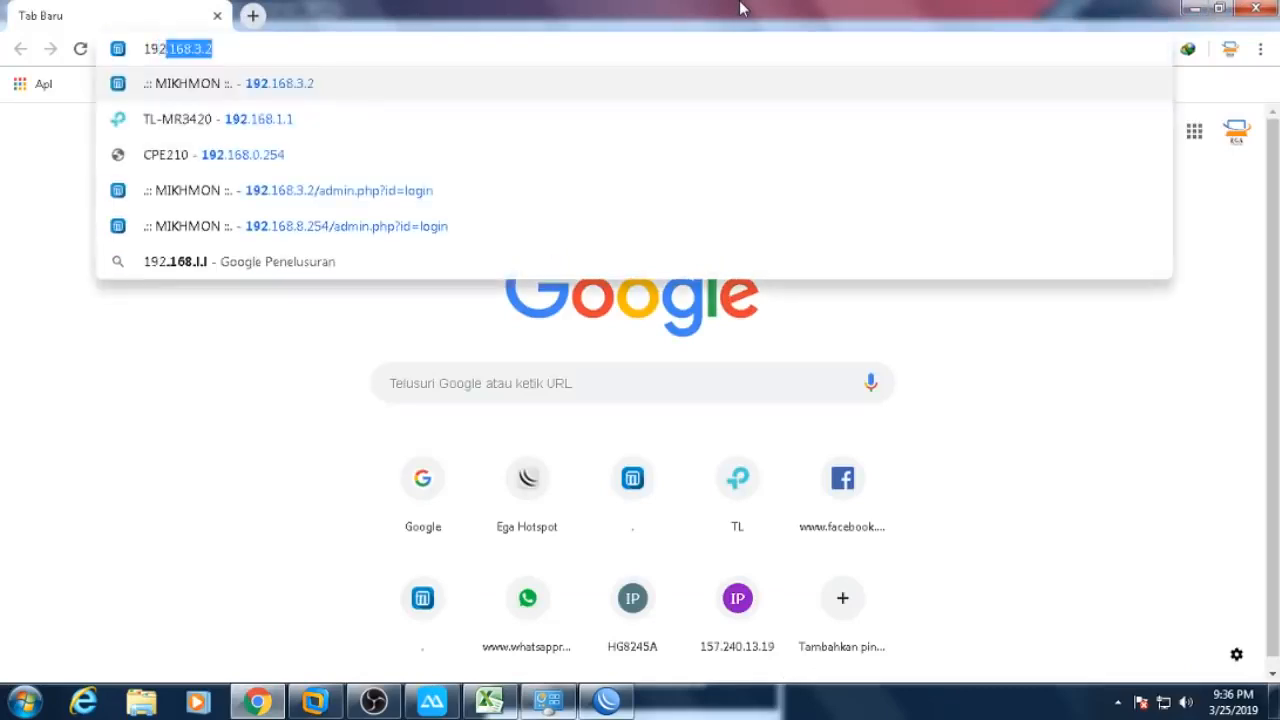
text(.168)
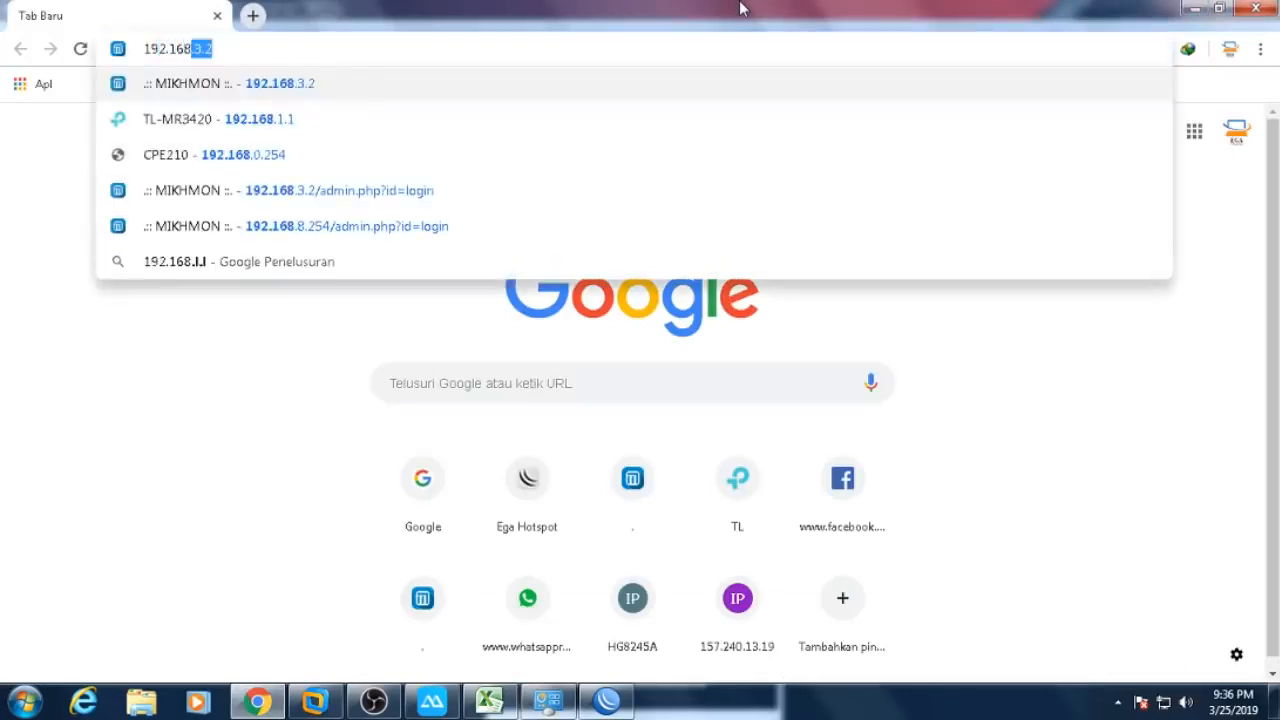
text(.1.)
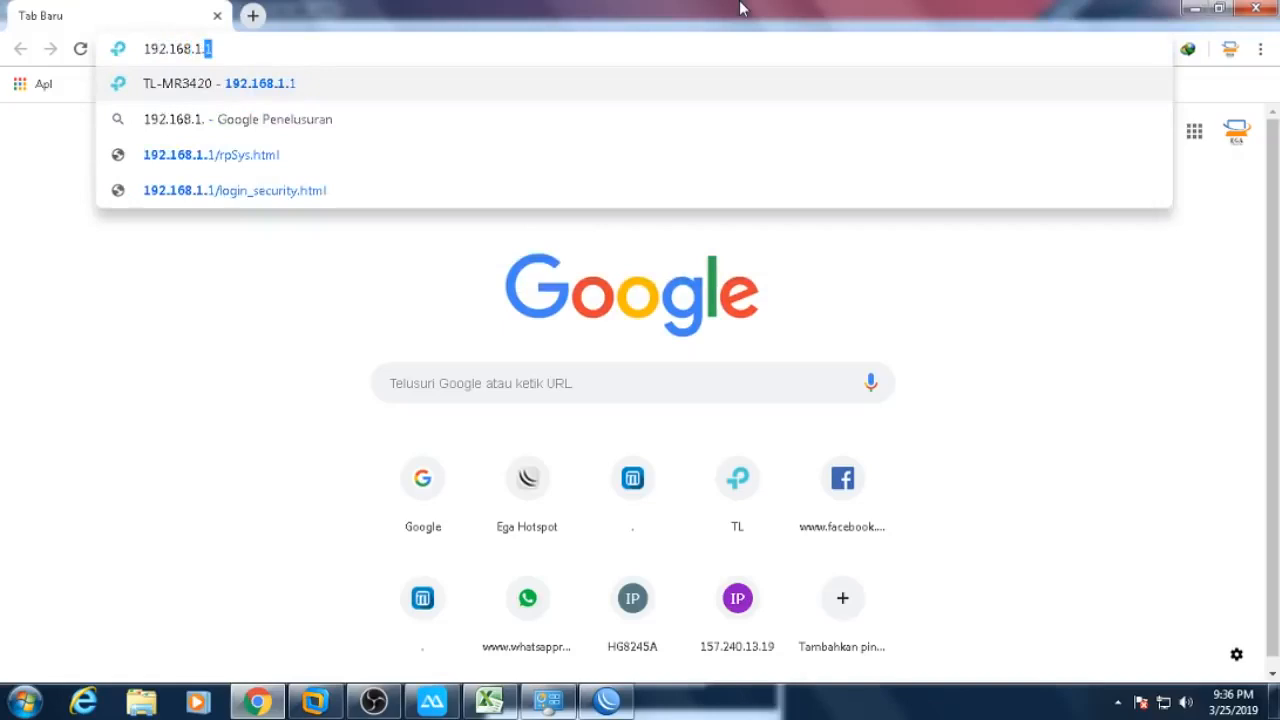
key(Return)
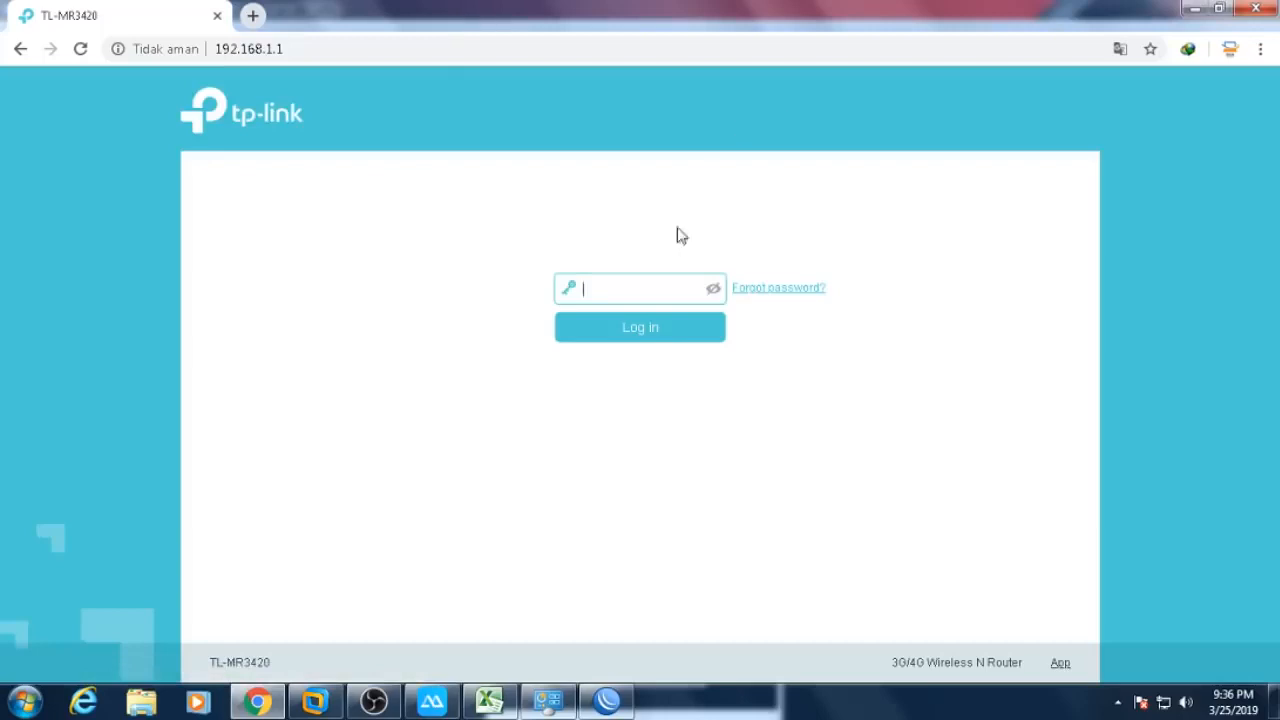
text(a)
key(Return)
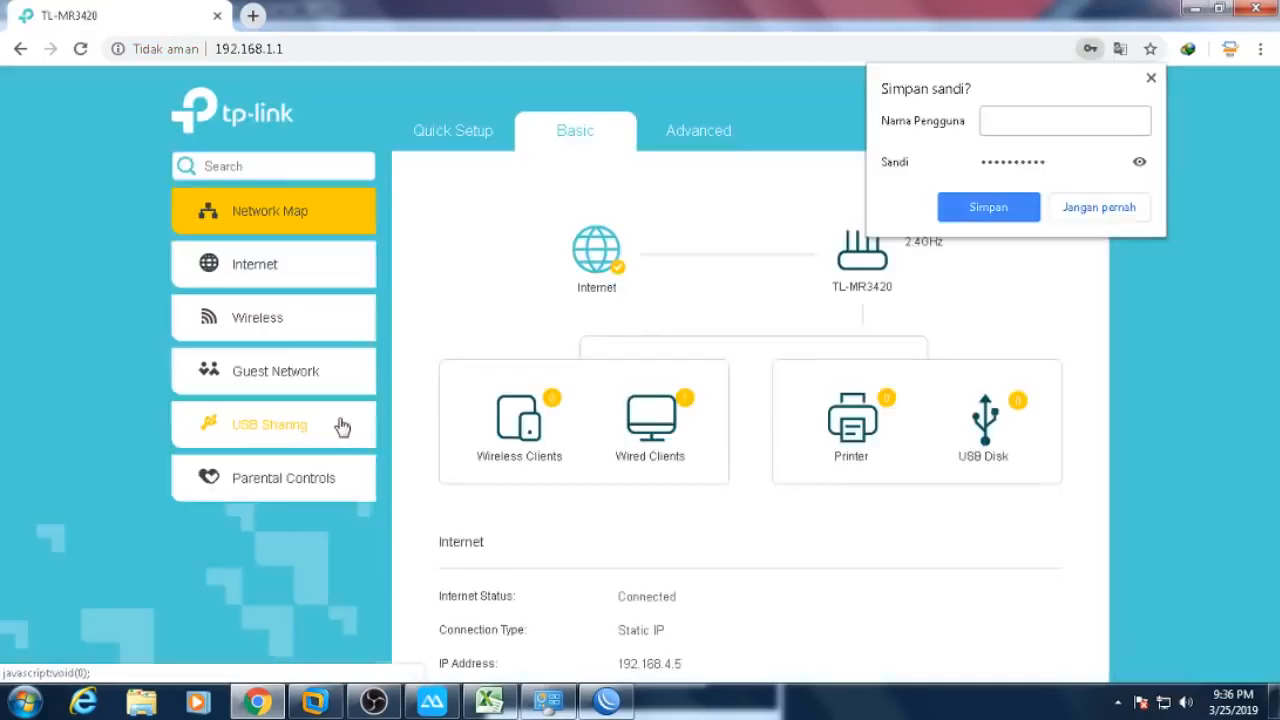
click(432, 701)
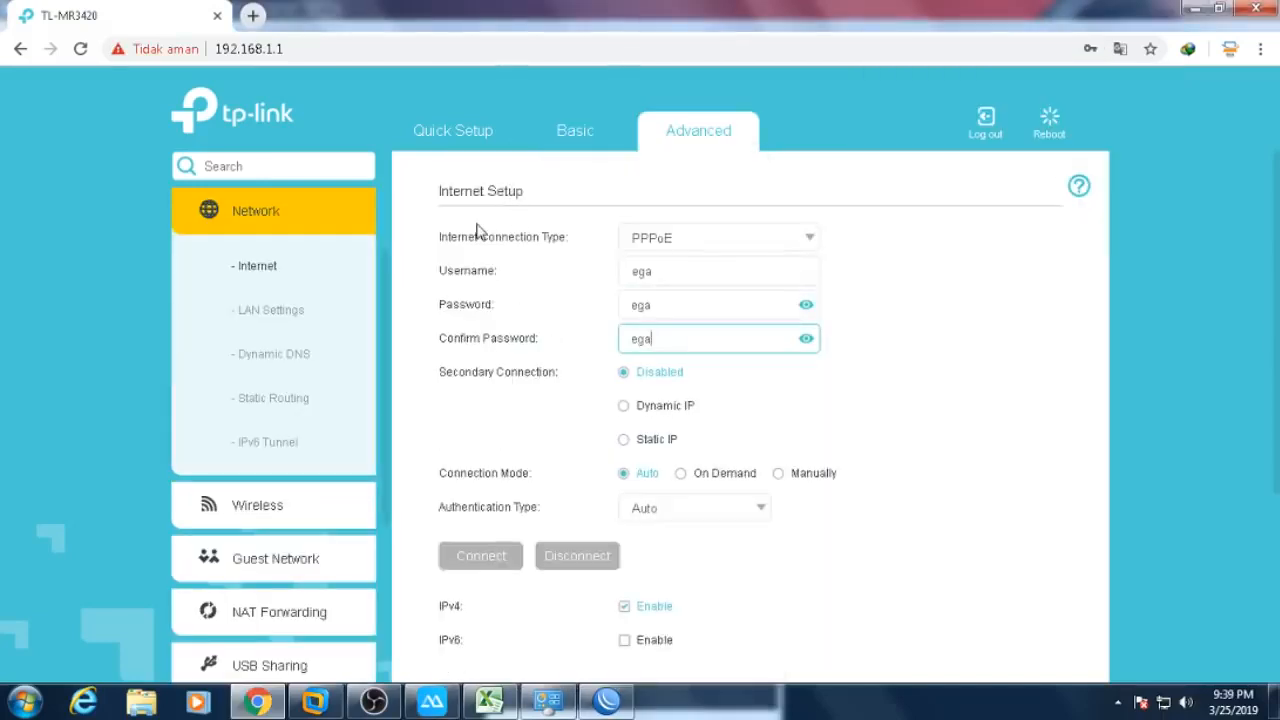
click(581, 139)
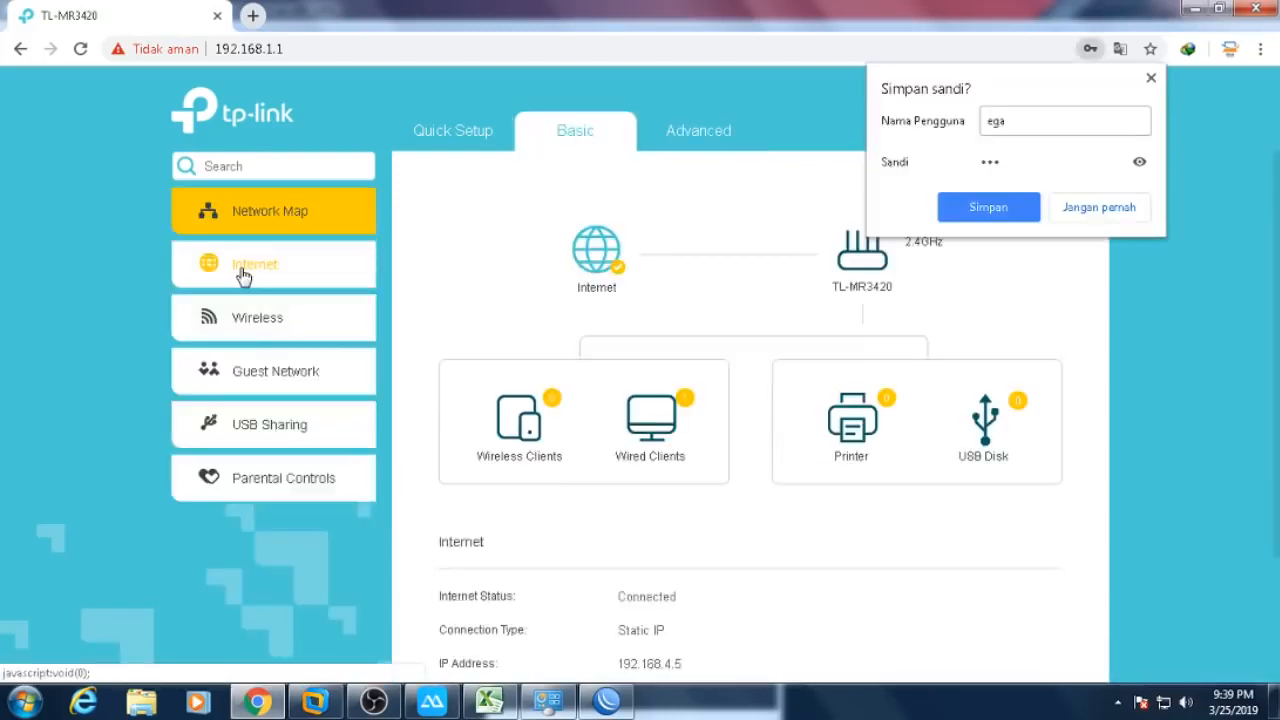
- Switch the Internet connection type to PPPoE with the client's username and password, and save
click(262, 275)
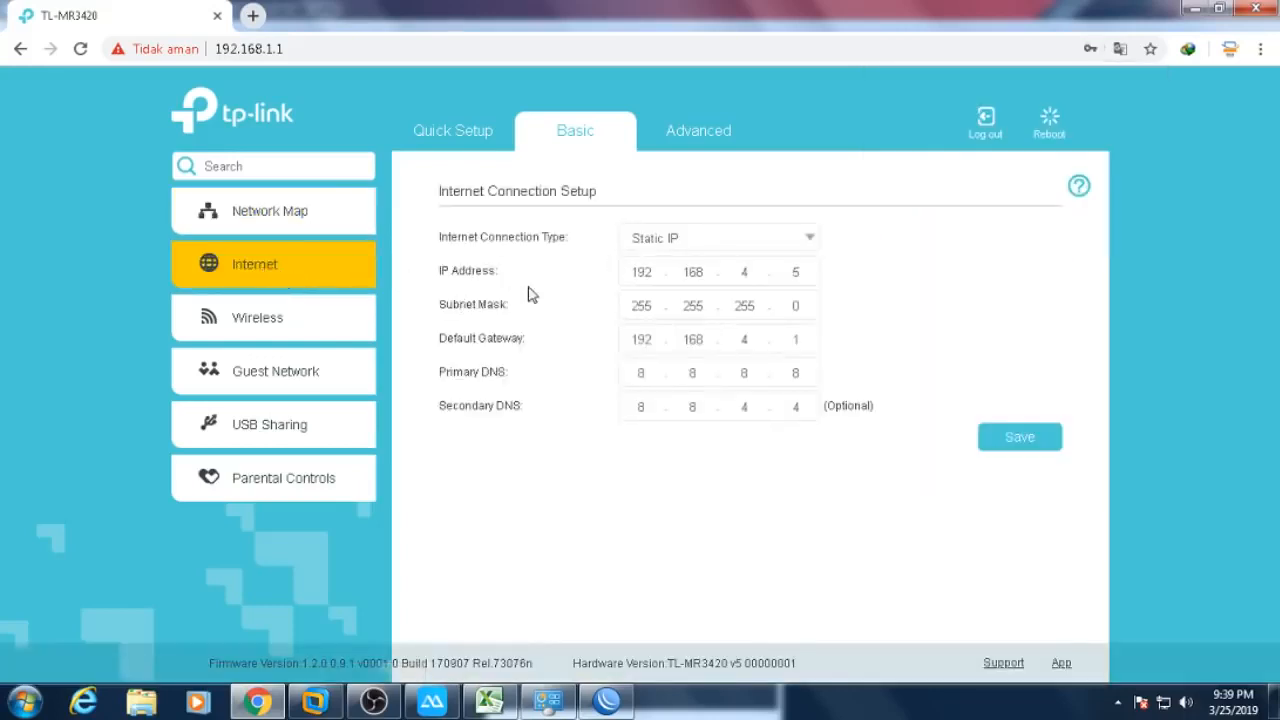
click(730, 249)
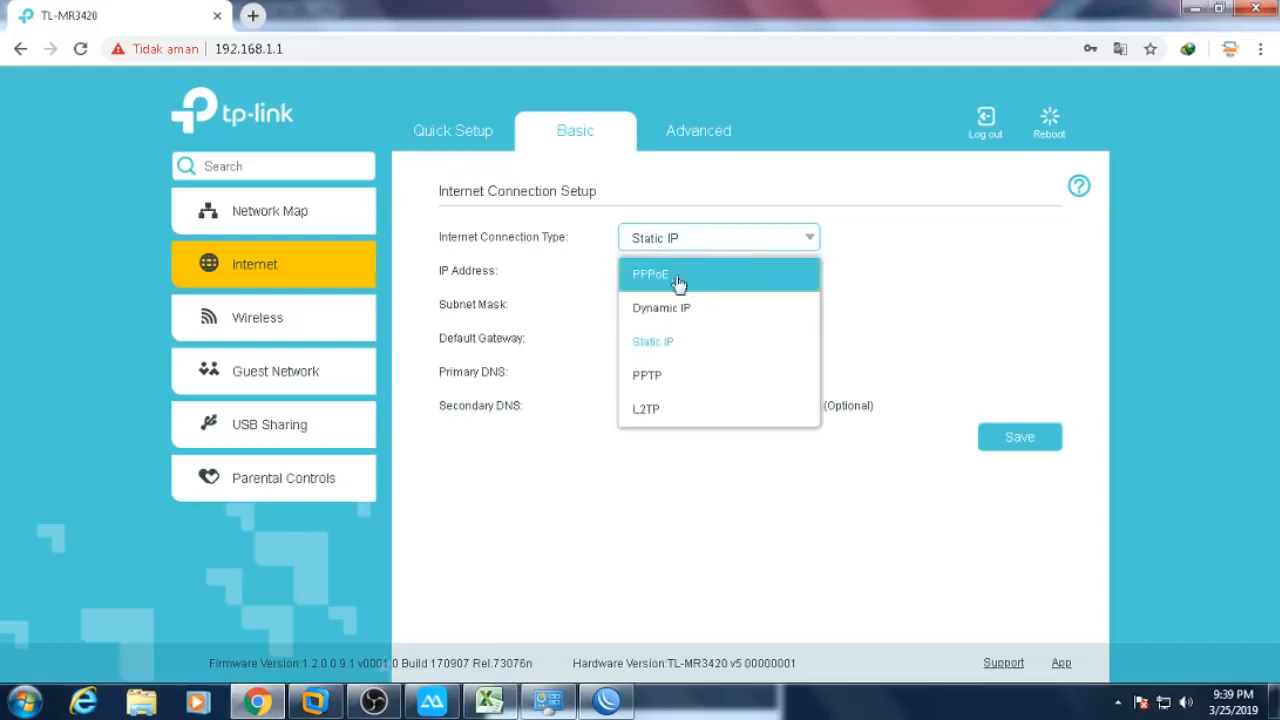
click(678, 274)
click(712, 272)
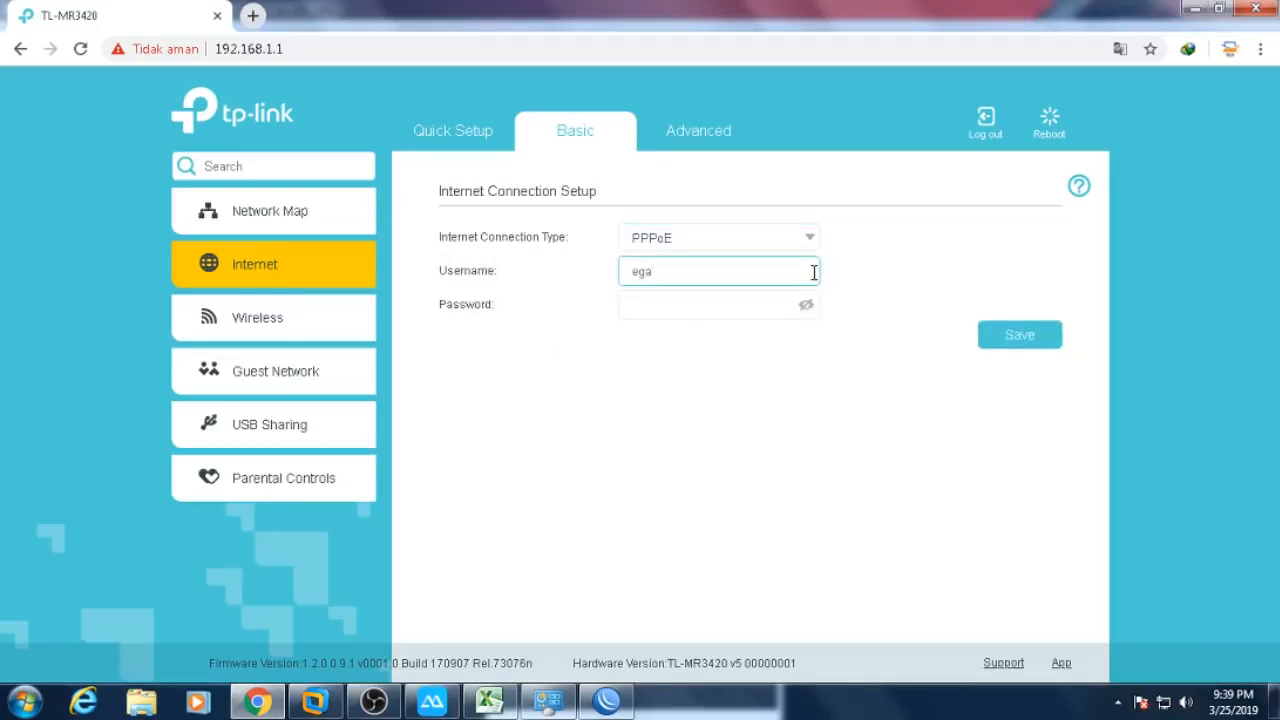
click(745, 302)
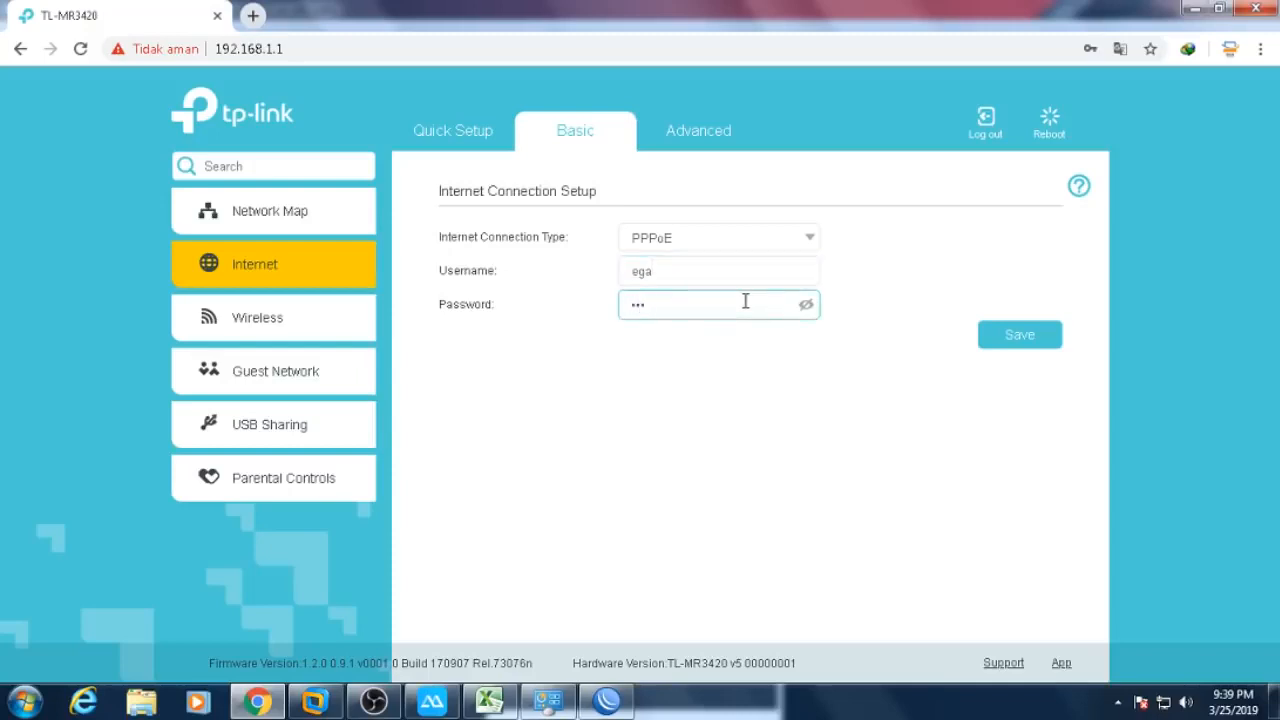
click(806, 306)
click(1012, 338)
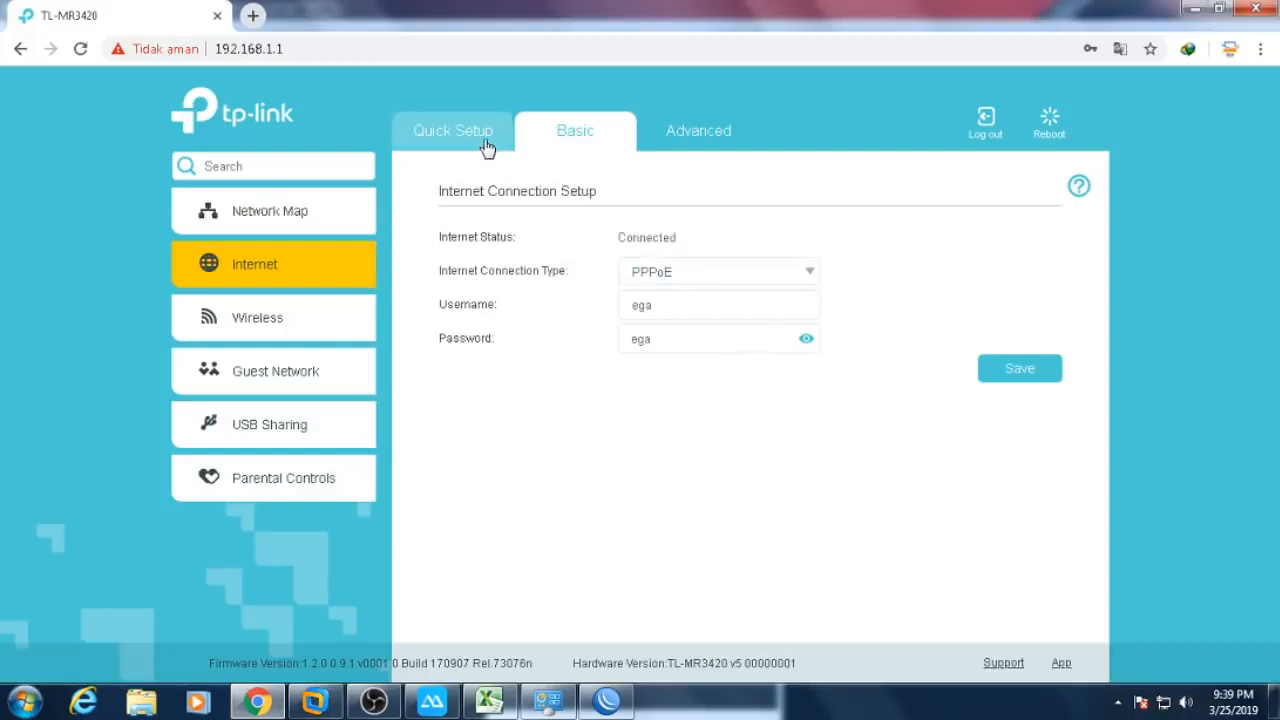
click(487, 140)
click(582, 145)
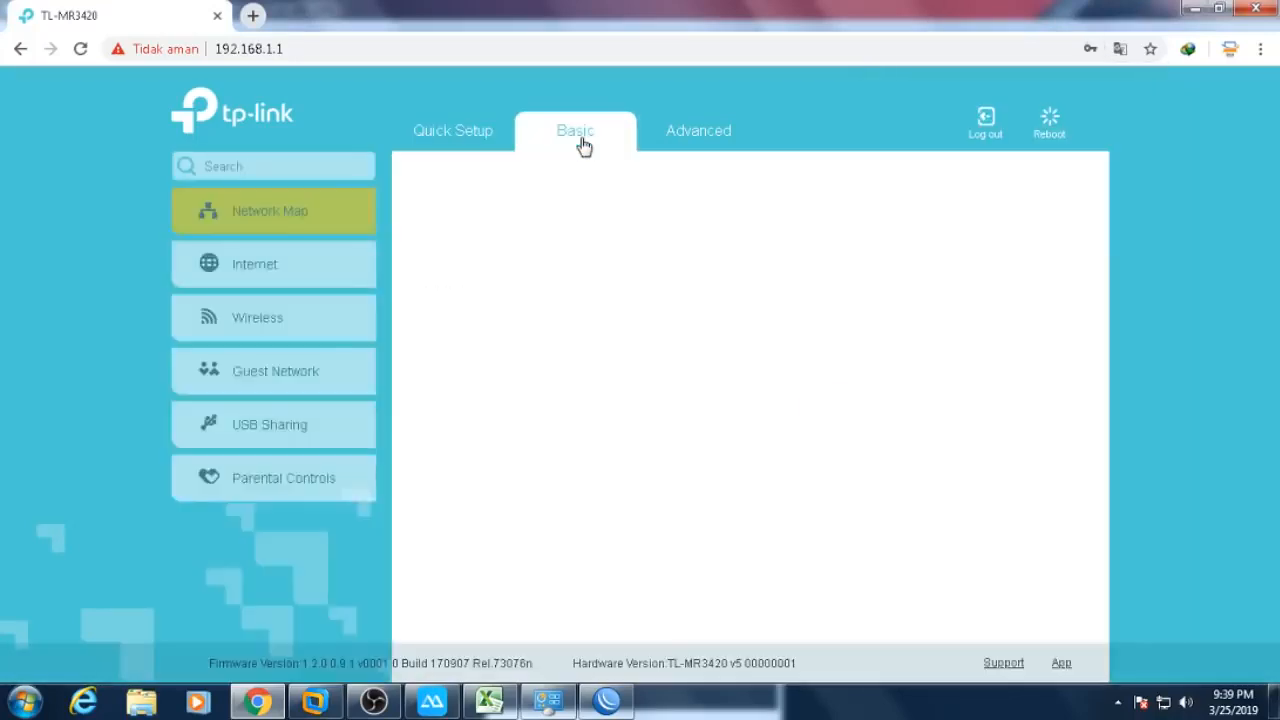
- Show the TP-Link Advanced Status with WAN IP 192.168.4.4 highlighted, then return to WinBox
click(698, 136)
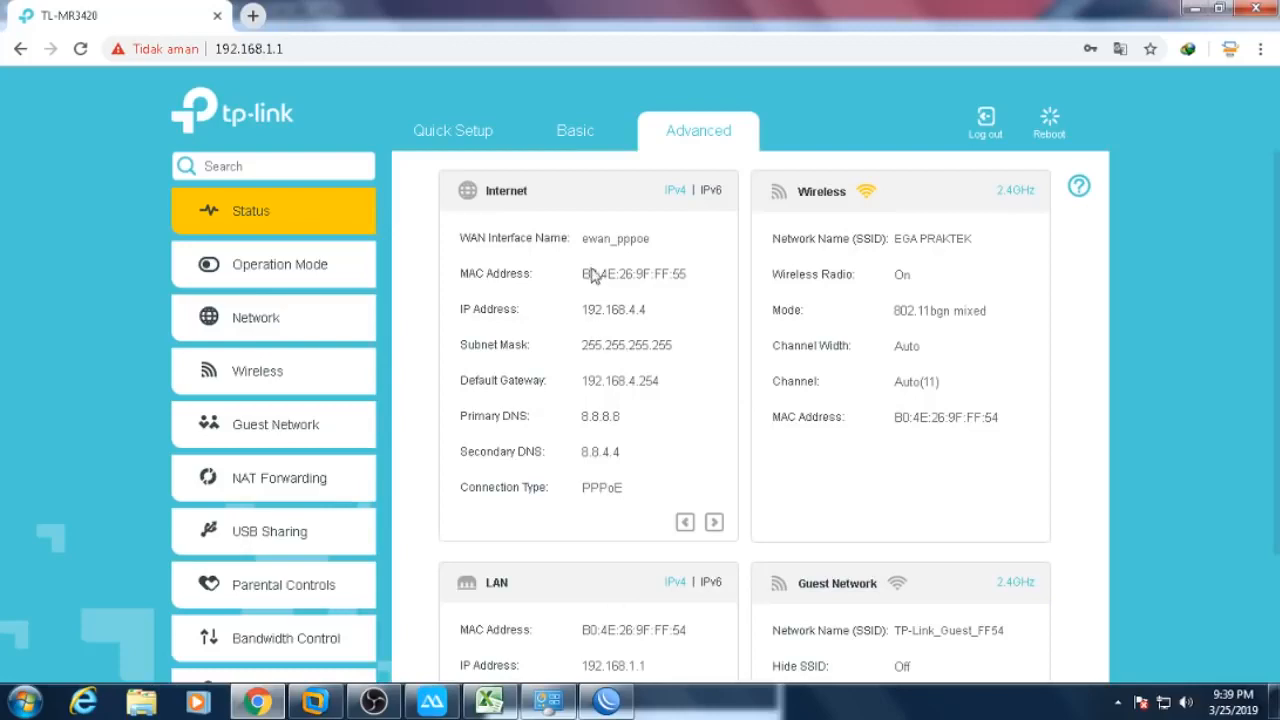
drag(564, 308, 650, 310)
click(600, 703)
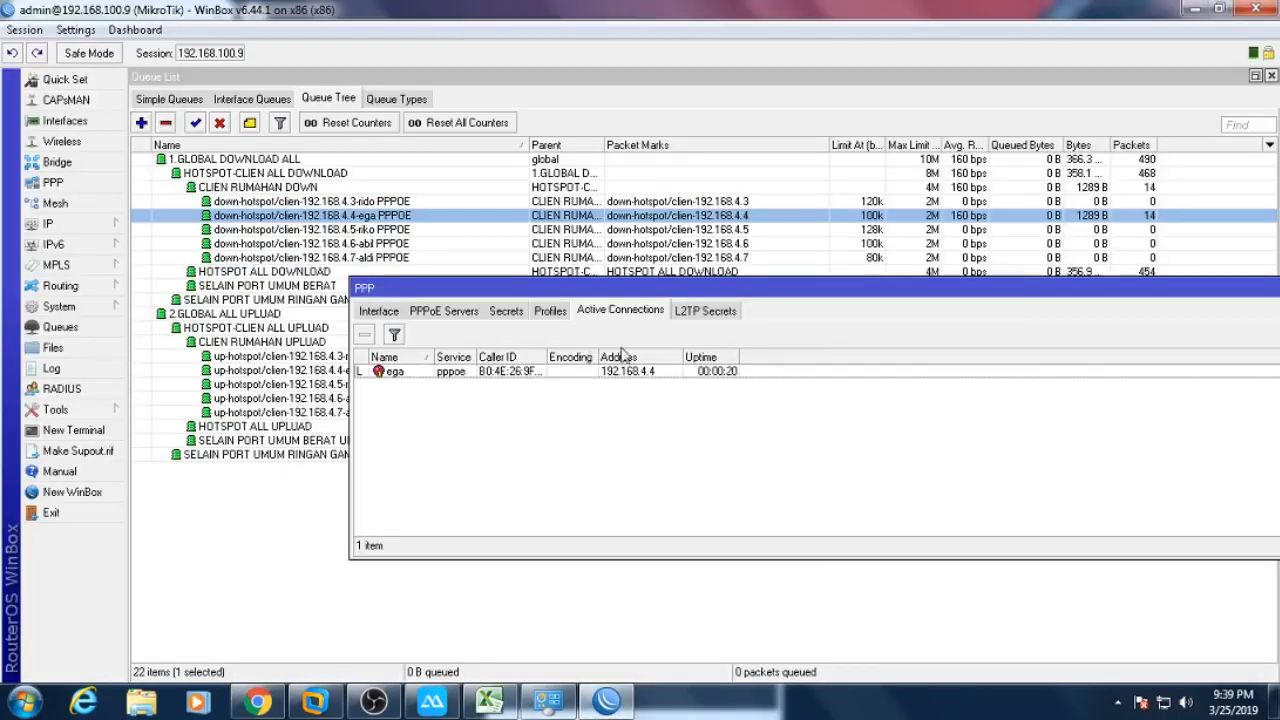
- Confirm the client's PPP secret has remote address 192.168.4.4, then return to the router status page
drag(541, 357, 603, 361)
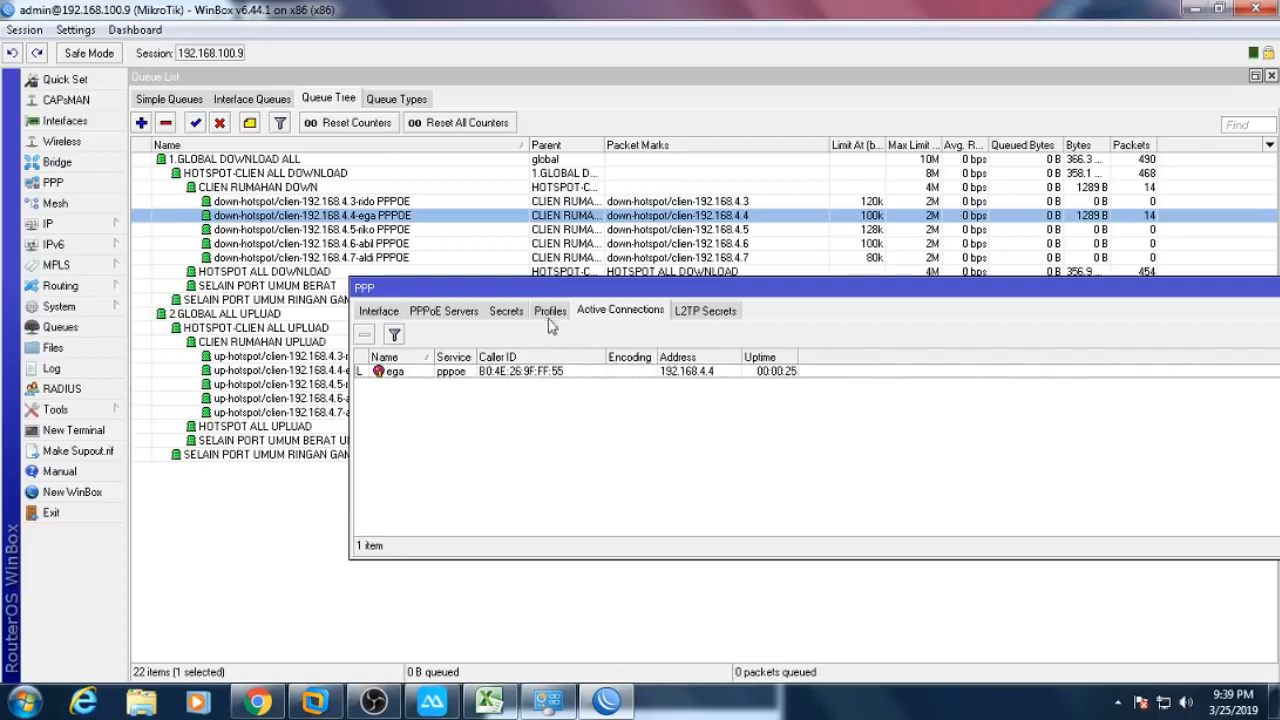
click(508, 312)
click(497, 376)
double_click(497, 381)
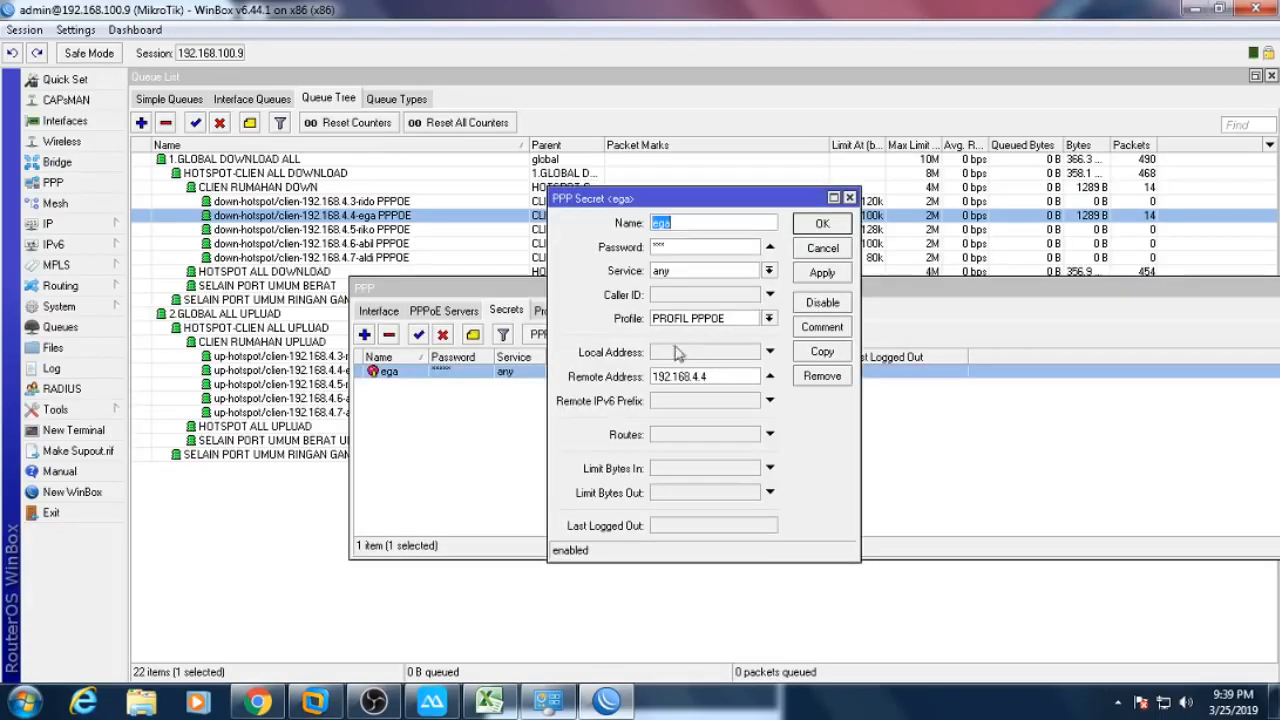
double_click(720, 377)
click(824, 252)
click(610, 701)
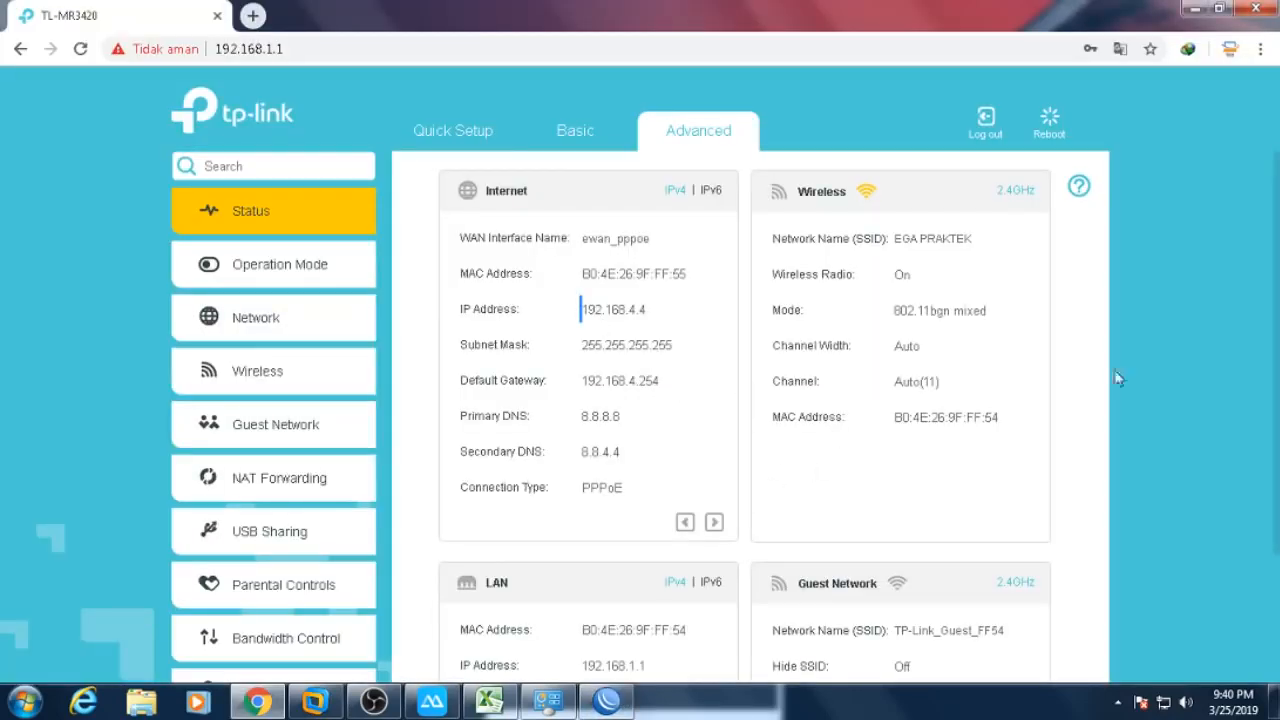
- View the Wireless Settings page for SSID EGA PRAKTEK, then minimize the browser
scroll(1258, 329, down, 2)
scroll(1258, 329, up, 2)
scroll(1270, 538, down, 3)
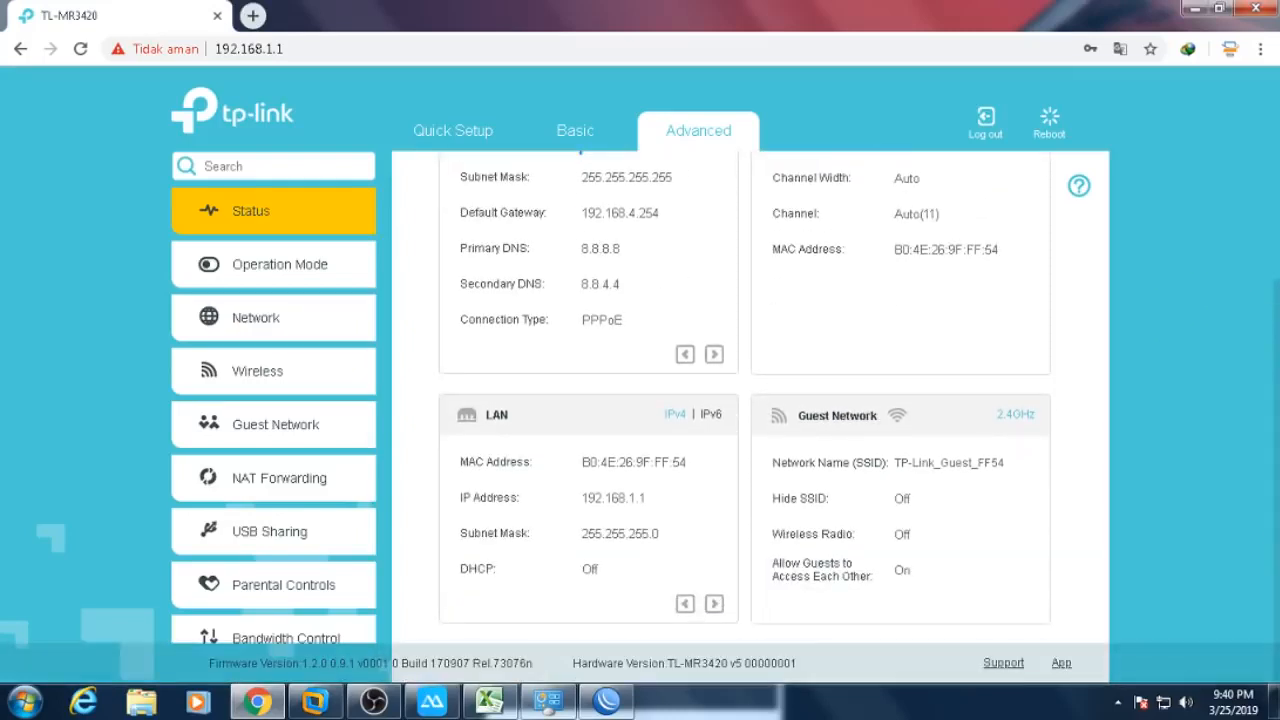
scroll(1270, 538, up, 3)
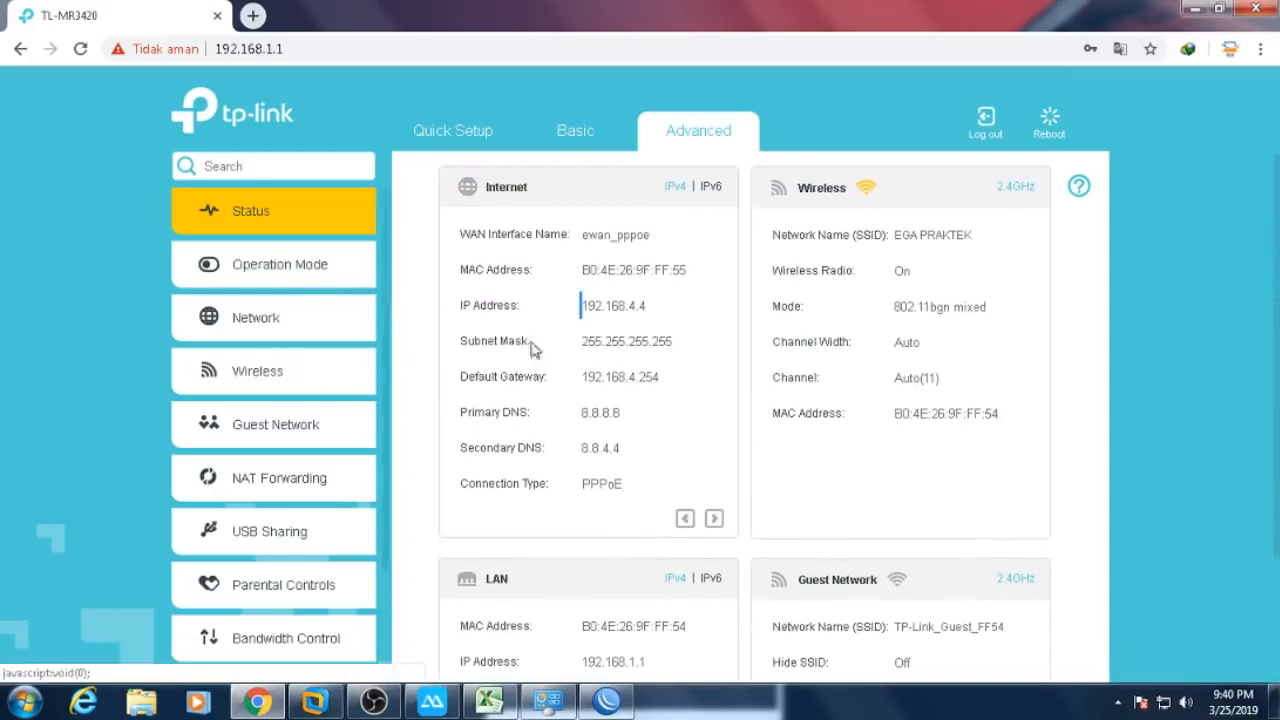
click(274, 372)
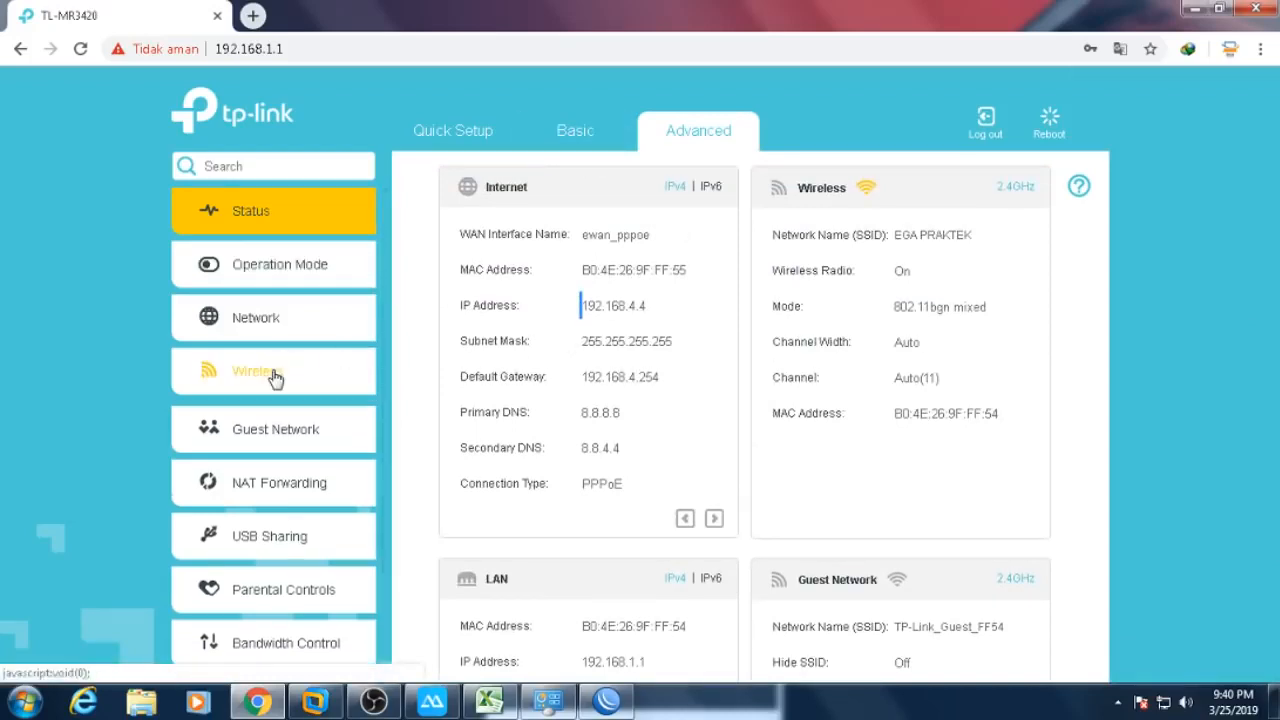
click(281, 279)
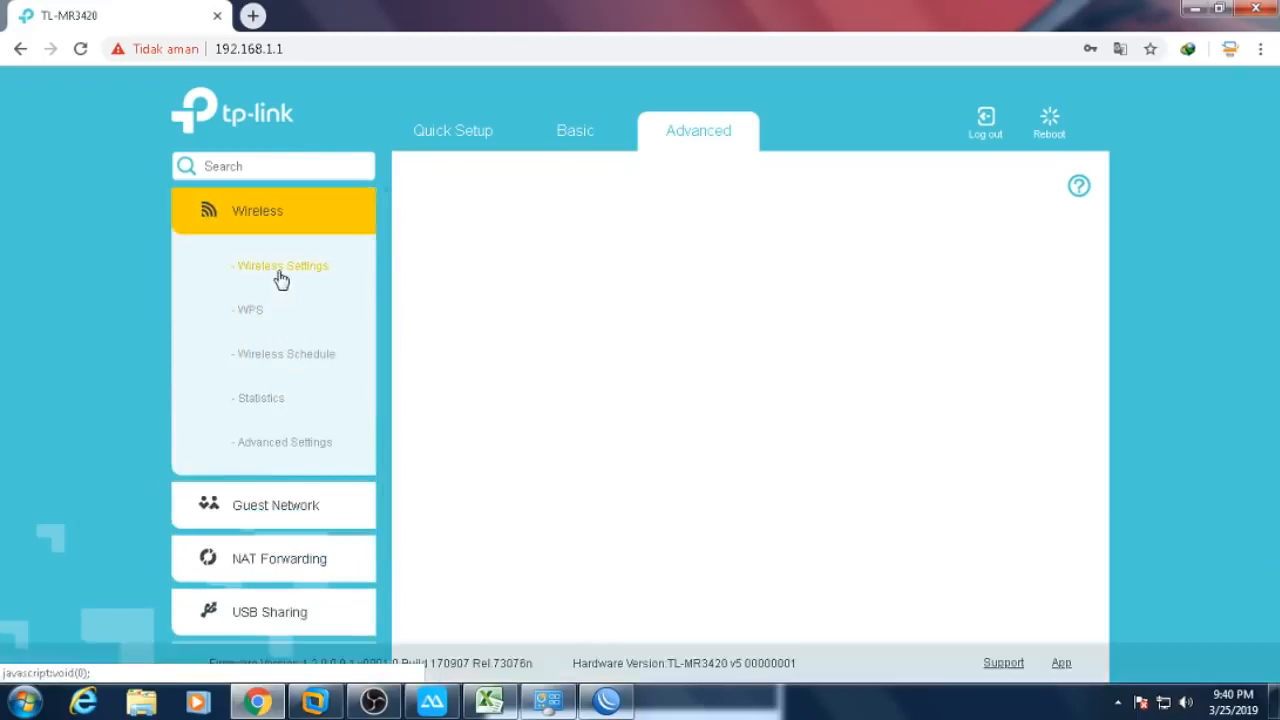
drag(820, 287, 645, 309)
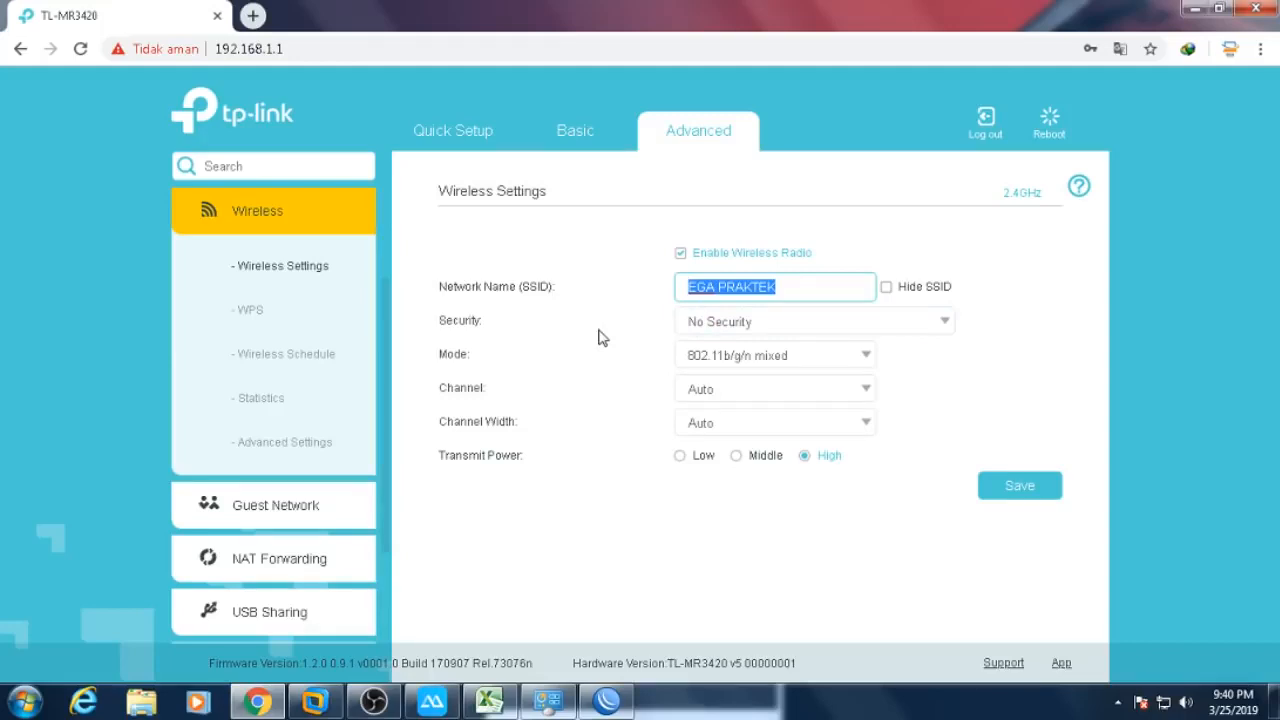
click(1192, 8)
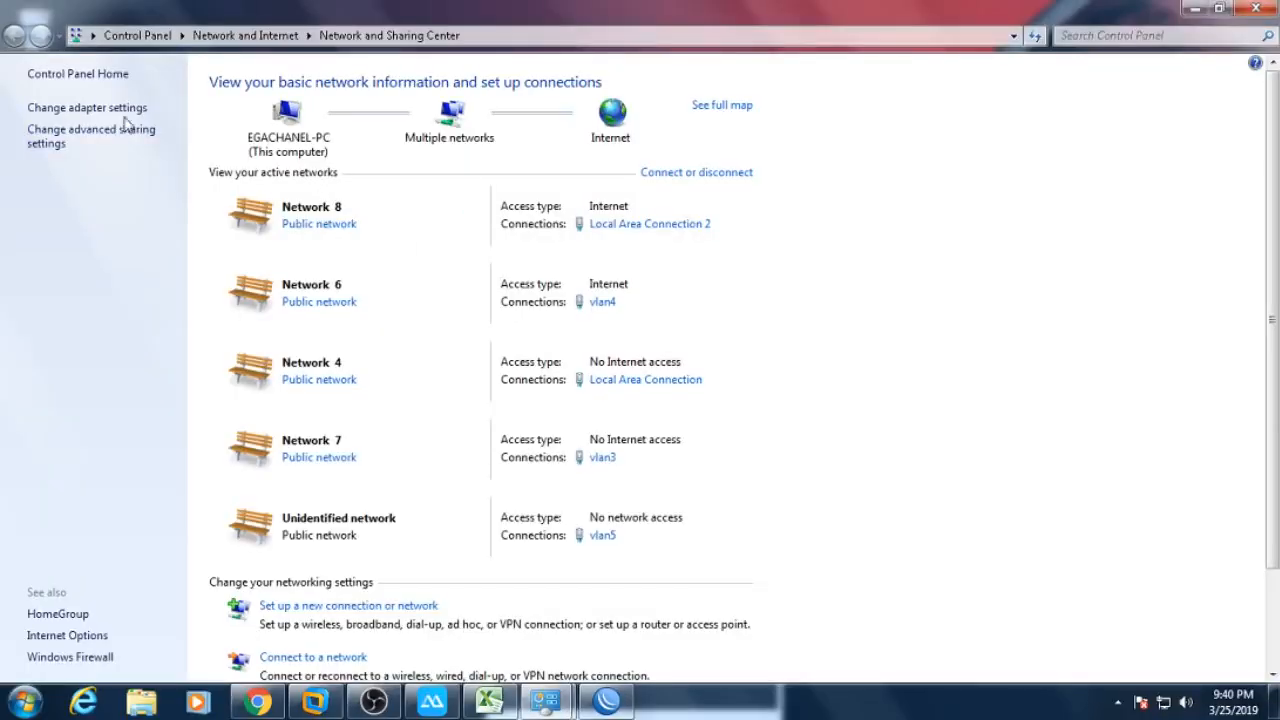
- Set Local Area Connection 2's IPv4 to obtain IP and DNS addresses automatically
click(115, 108)
double_click(371, 123)
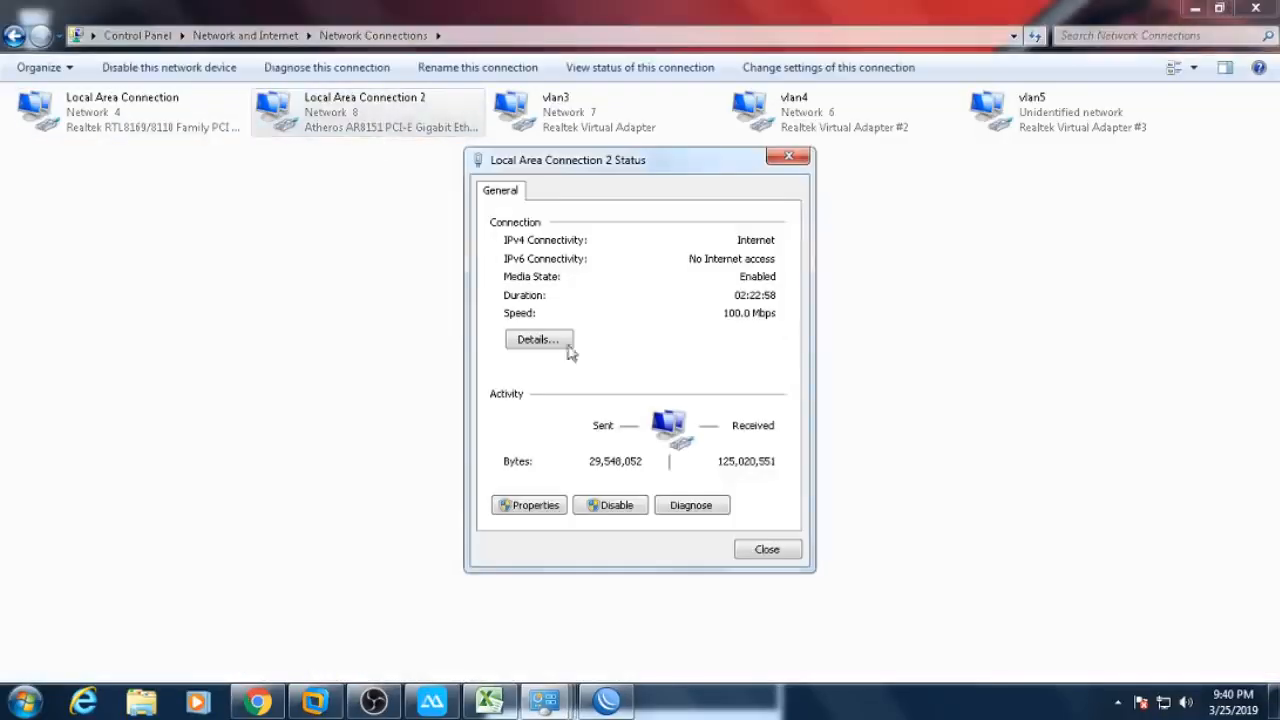
click(528, 507)
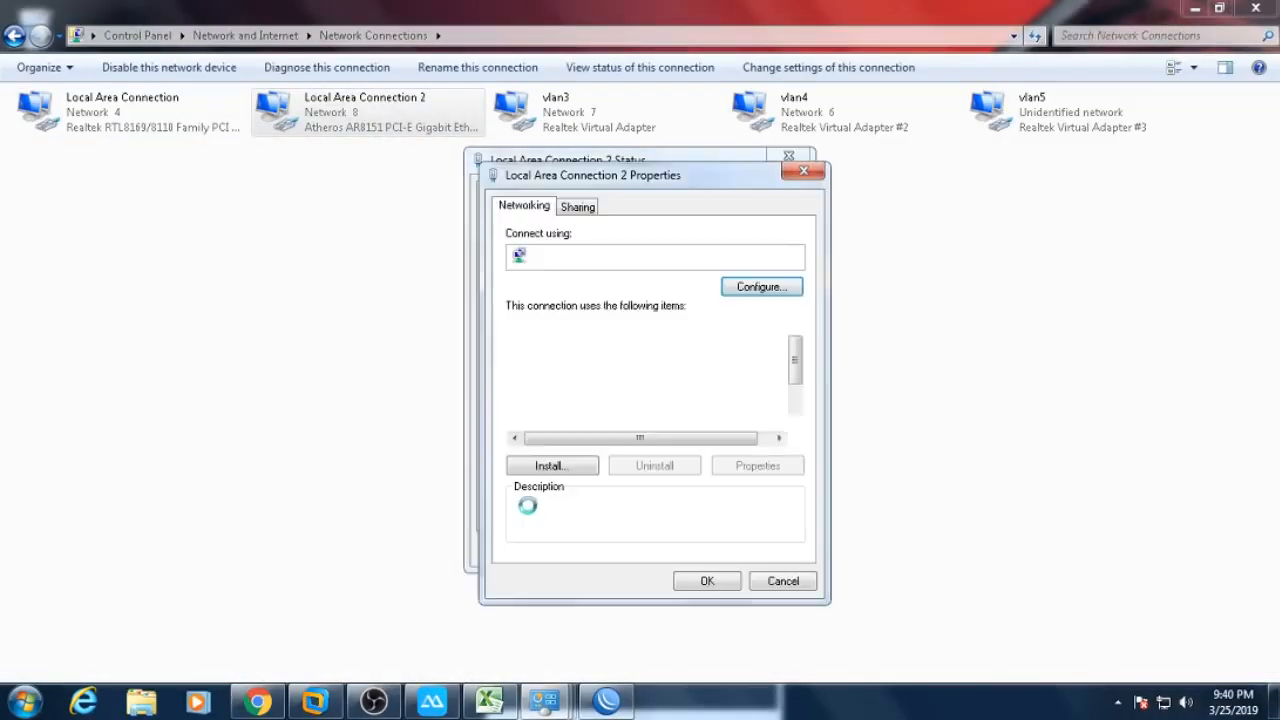
scroll(792, 372, down, 2)
double_click(697, 391)
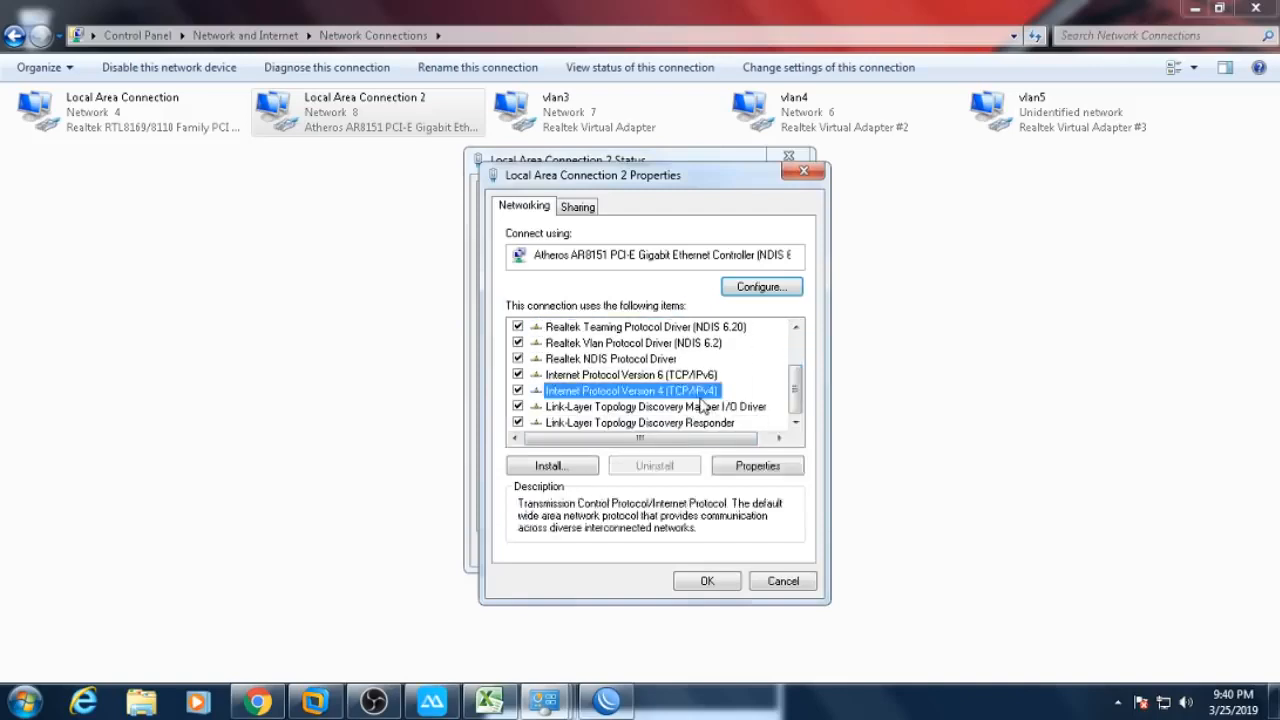
click(655, 361)
click(642, 486)
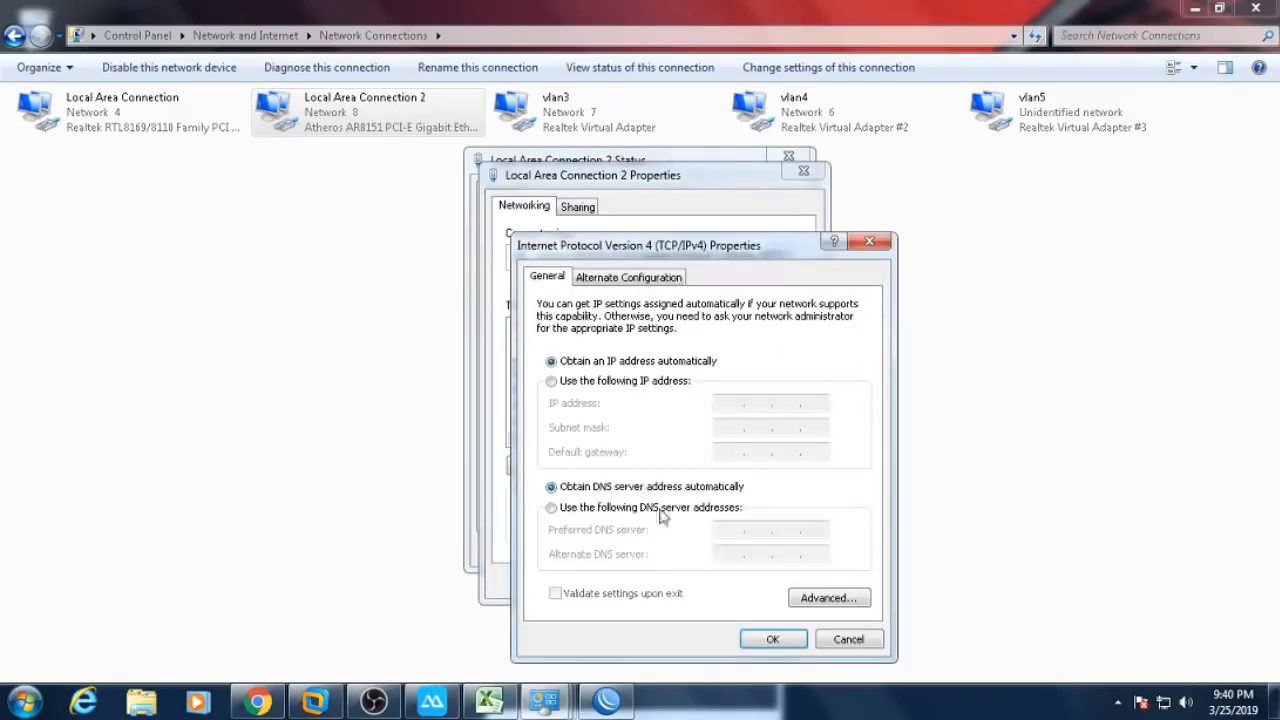
click(768, 639)
click(729, 587)
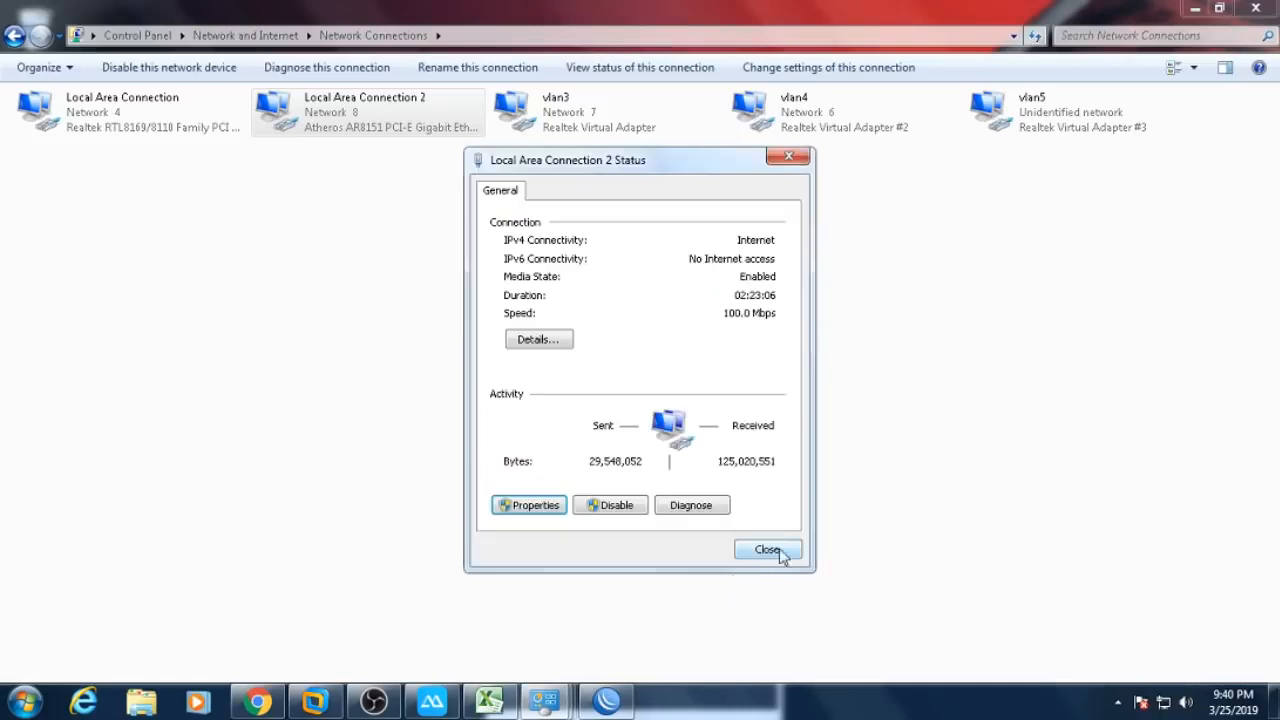
- Check the connection details show default gateway 192.168.1.3
click(767, 549)
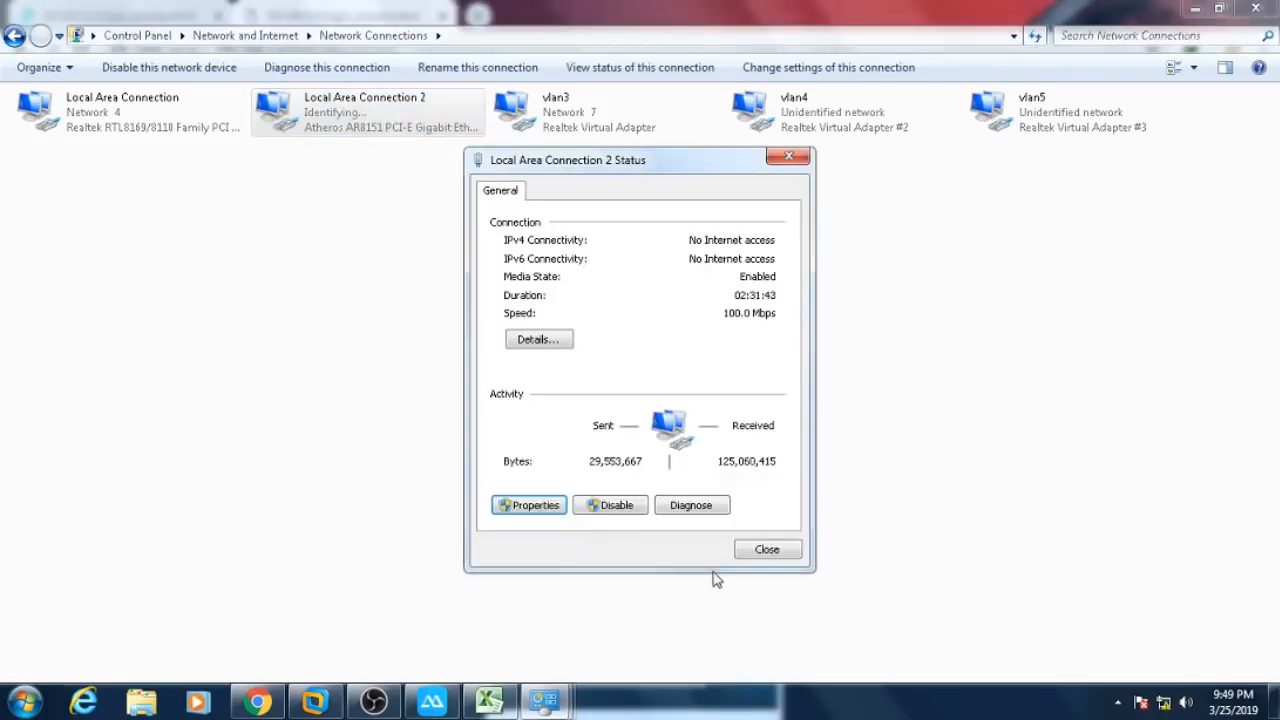
click(563, 345)
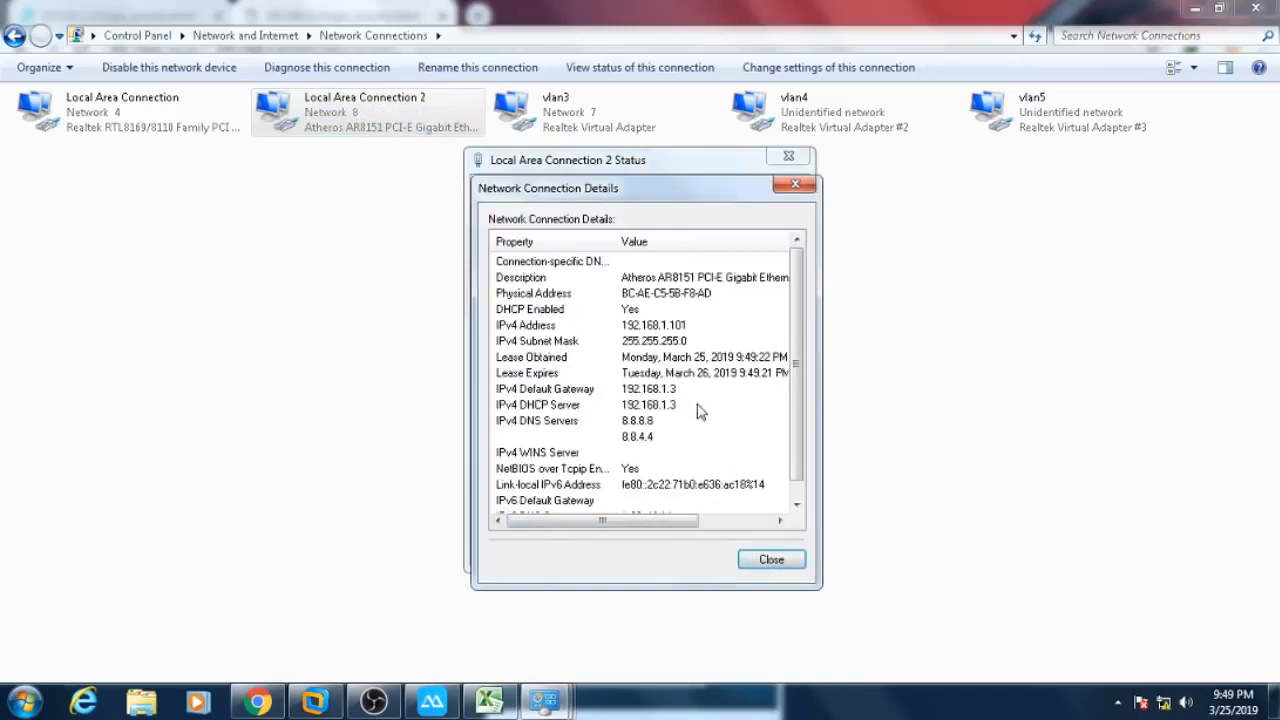
click(647, 397)
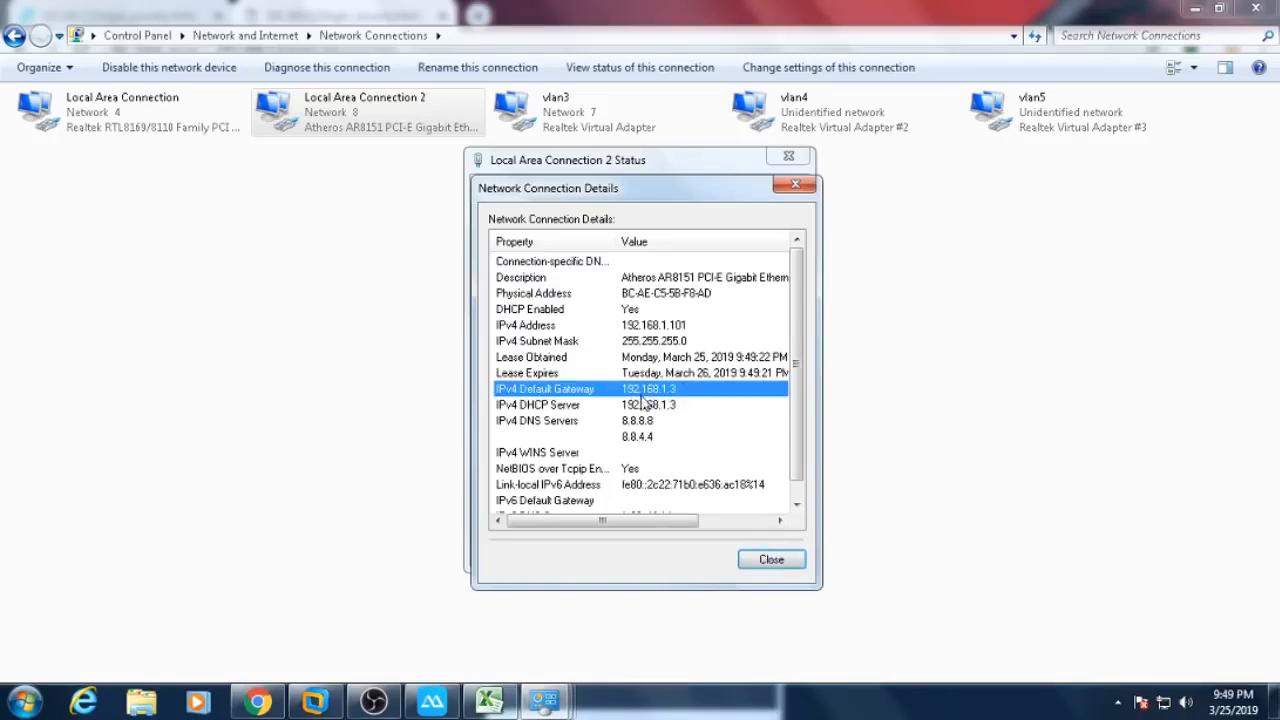
click(756, 552)
click(766, 636)
- Recheck Local Area Connection 2's details for address 192.168.1.101, moving the phone mirror aside
click(432, 700)
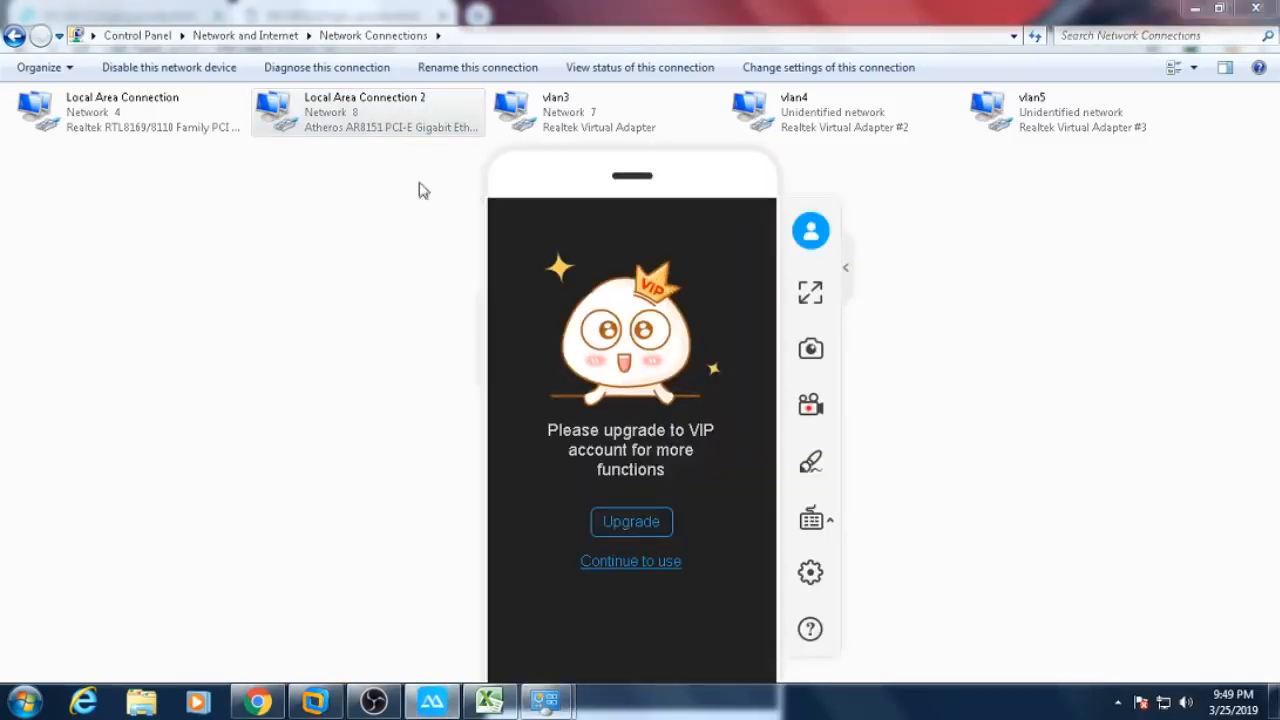
double_click(372, 130)
click(565, 341)
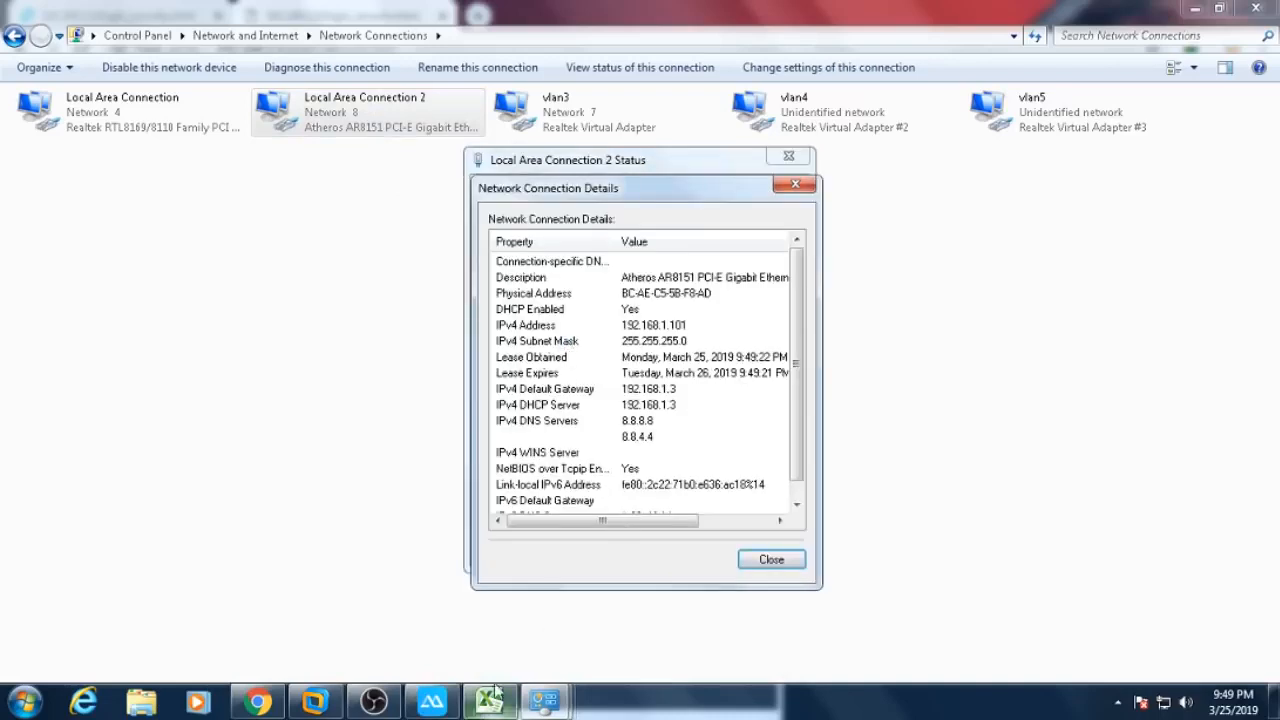
click(432, 700)
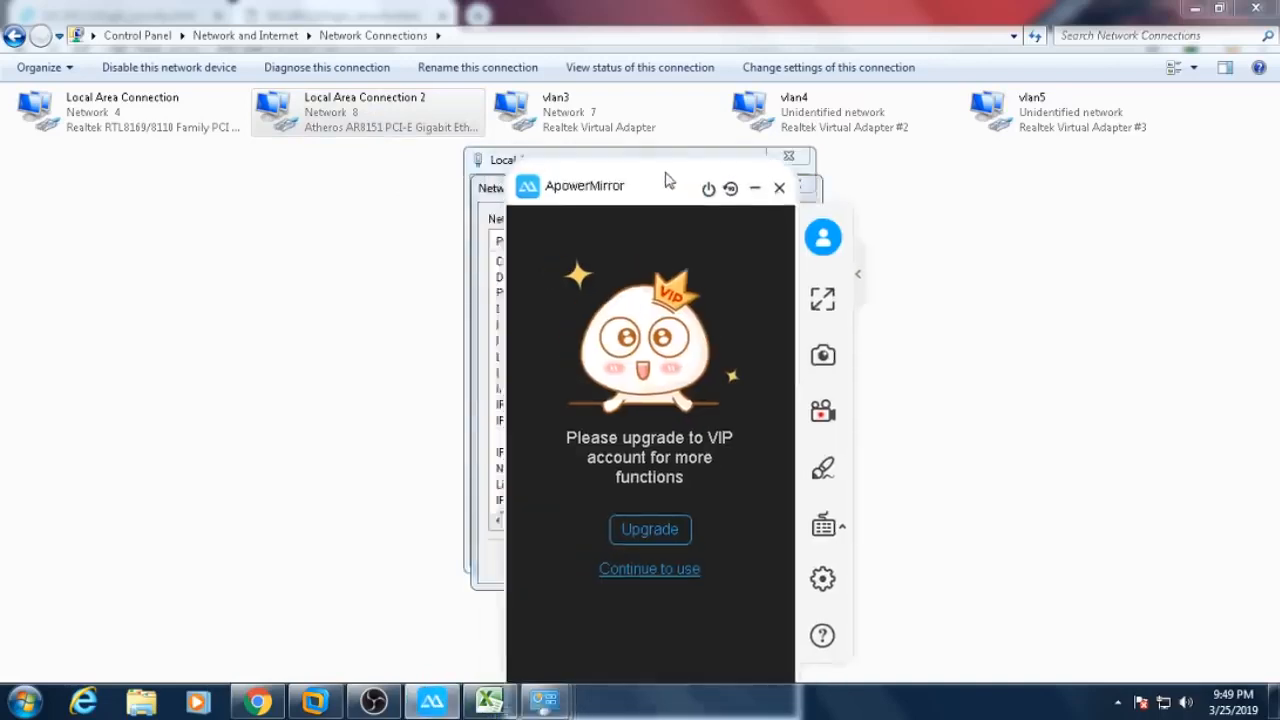
drag(683, 180, 975, 162)
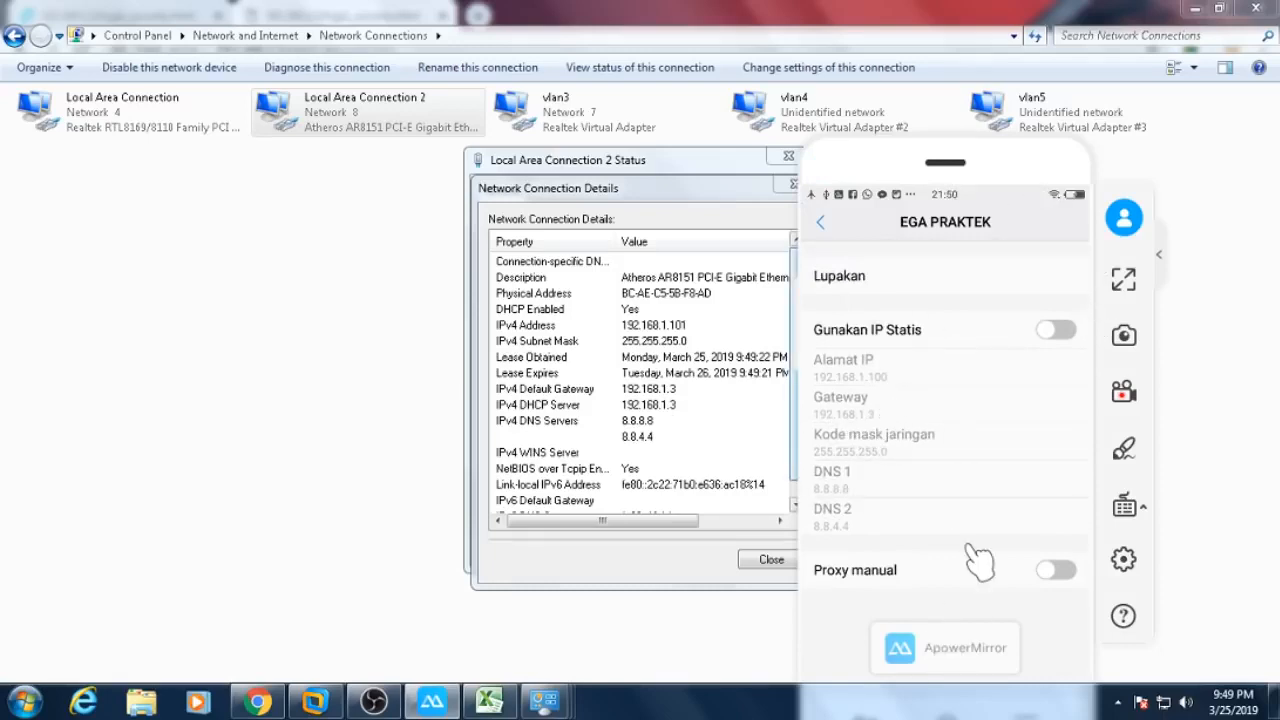
click(768, 559)
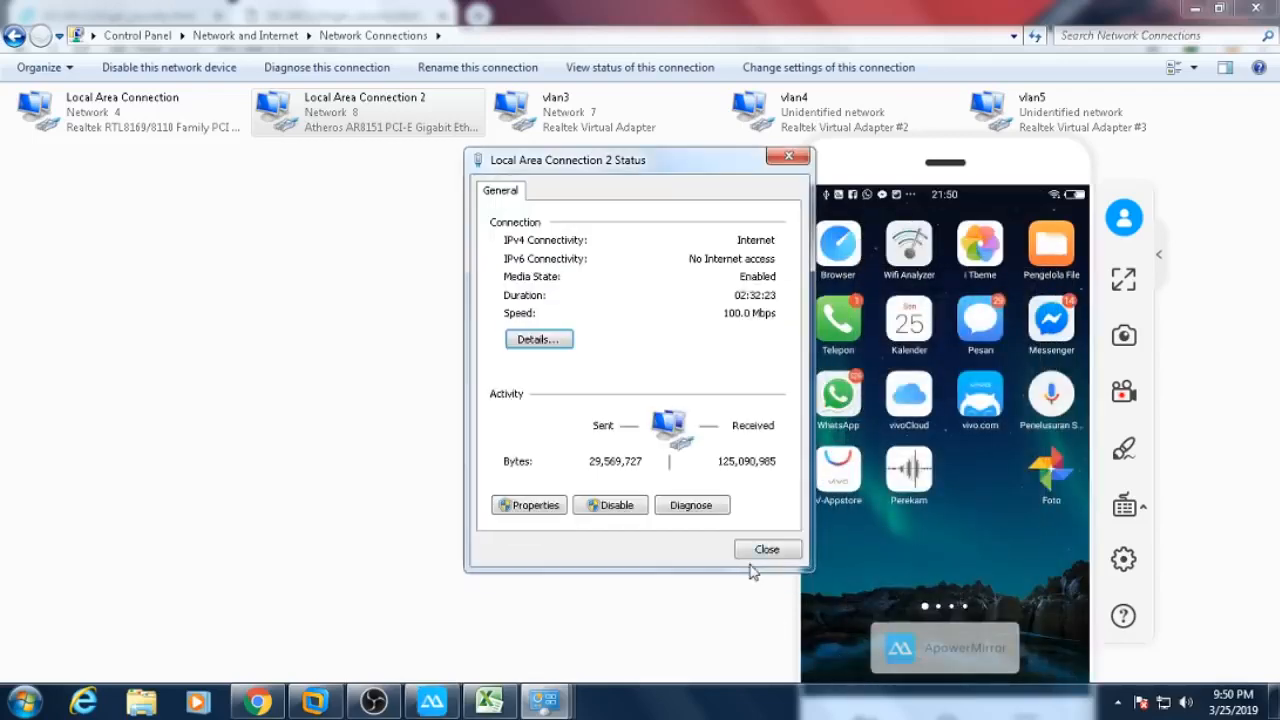
click(785, 554)
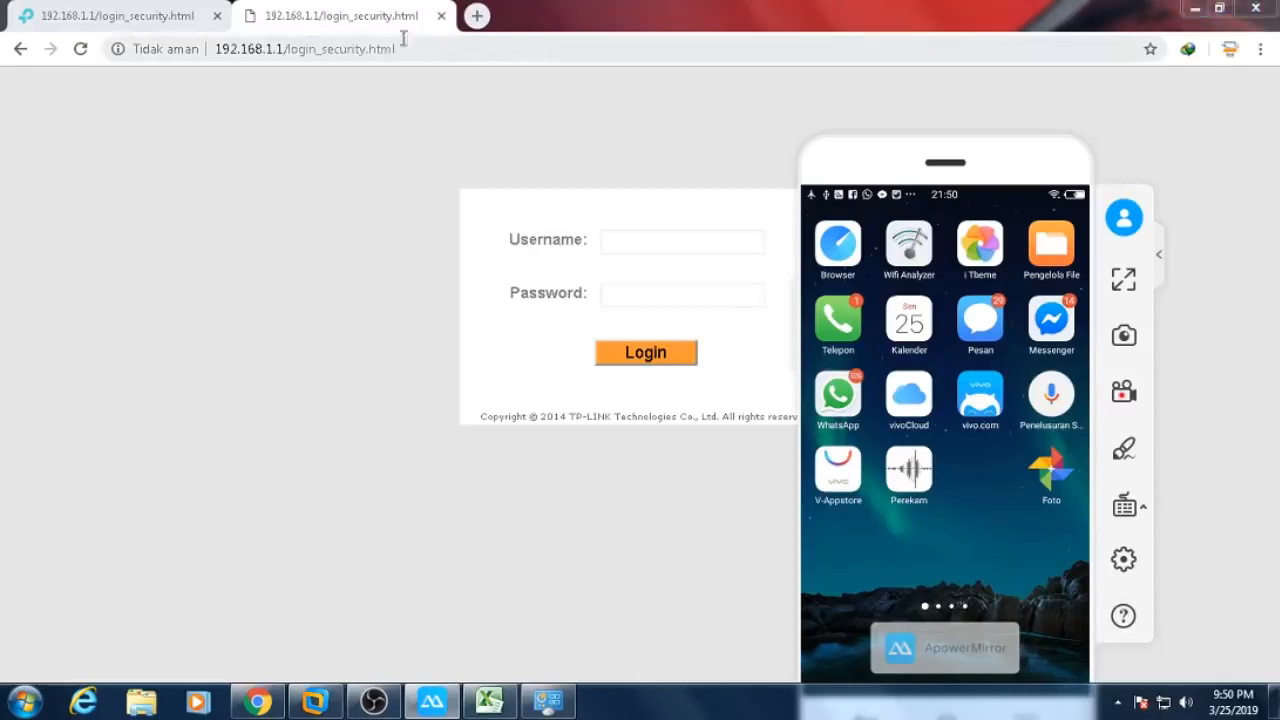
- Log in to the TP-Link admin at 192.168.1.3, forcing the other session off, and view Advanced Status
drag(277, 48, 452, 50)
text(3)
key(Return)
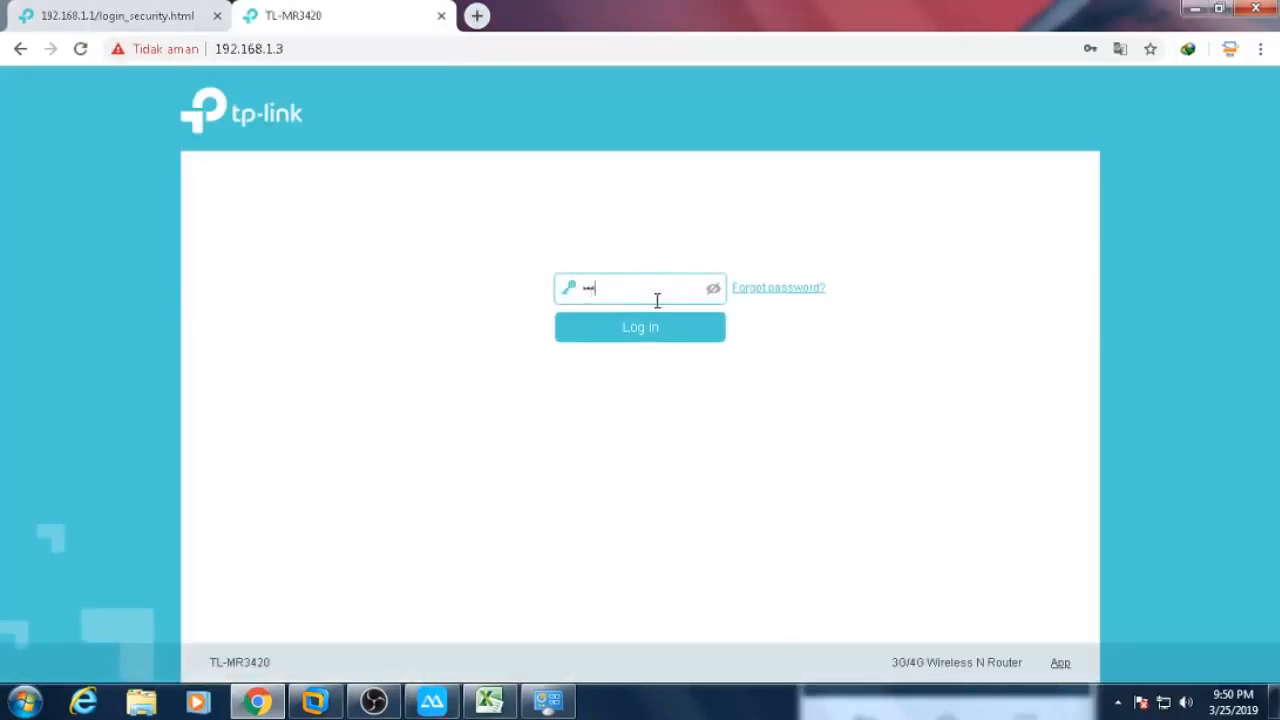
key(Return)
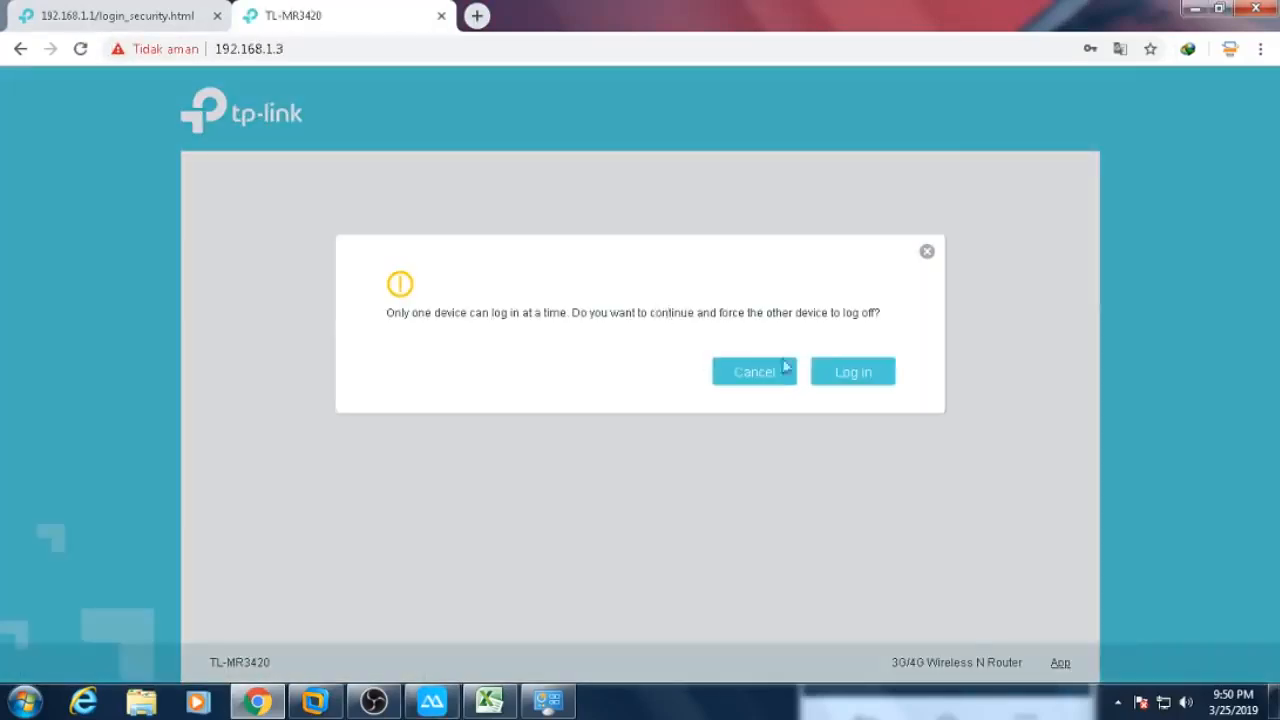
click(840, 371)
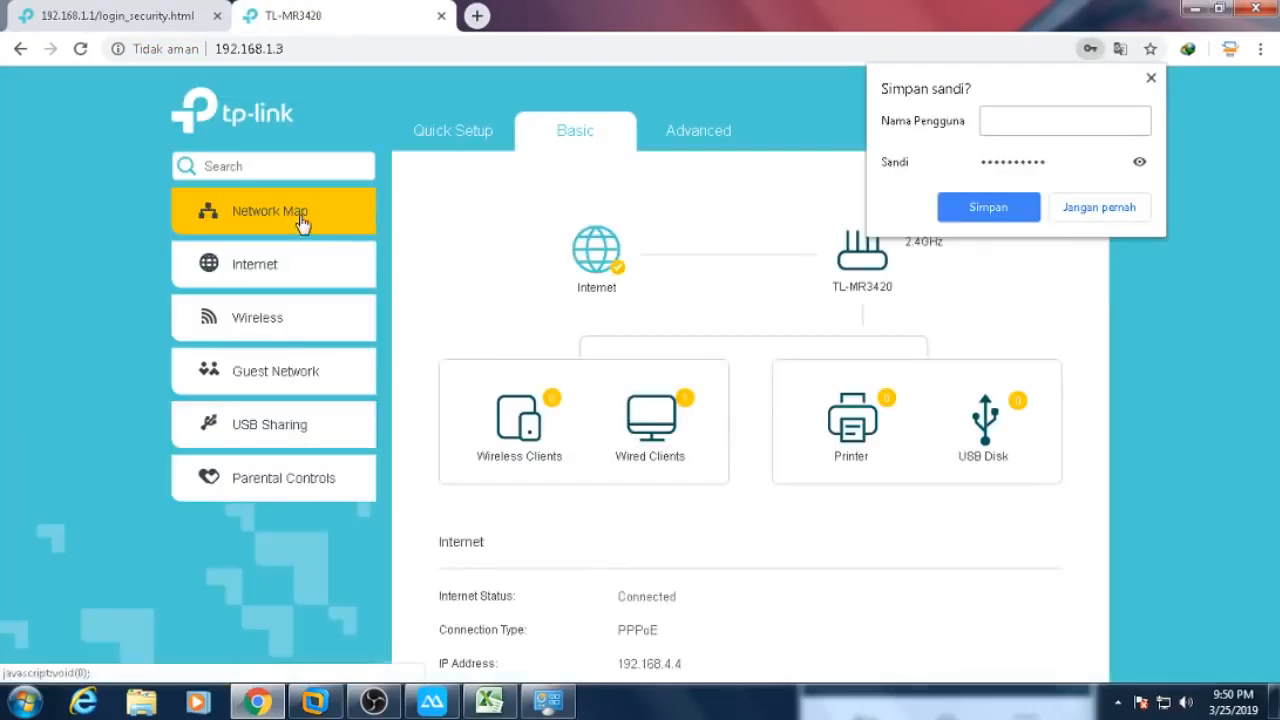
click(647, 141)
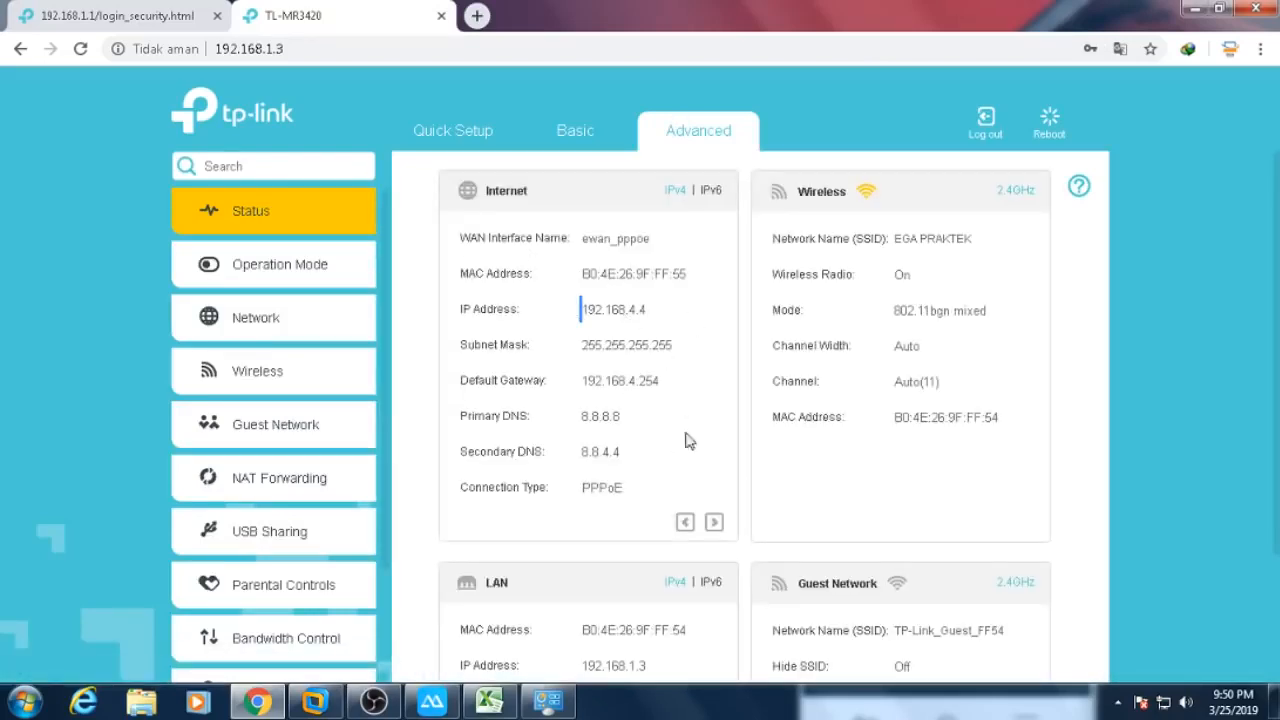
click(24, 700)
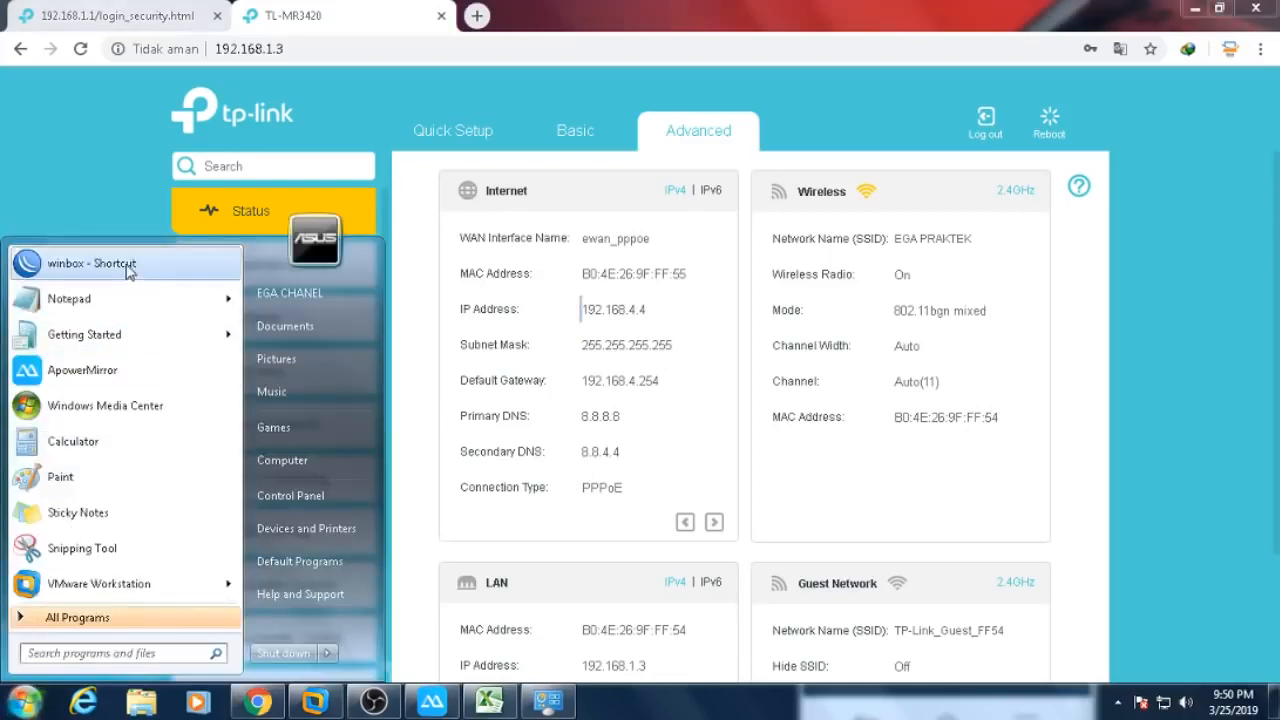
- Launch WinBox, connect to the MikroTik at 192.168.4.254, and maximize the session
click(130, 262)
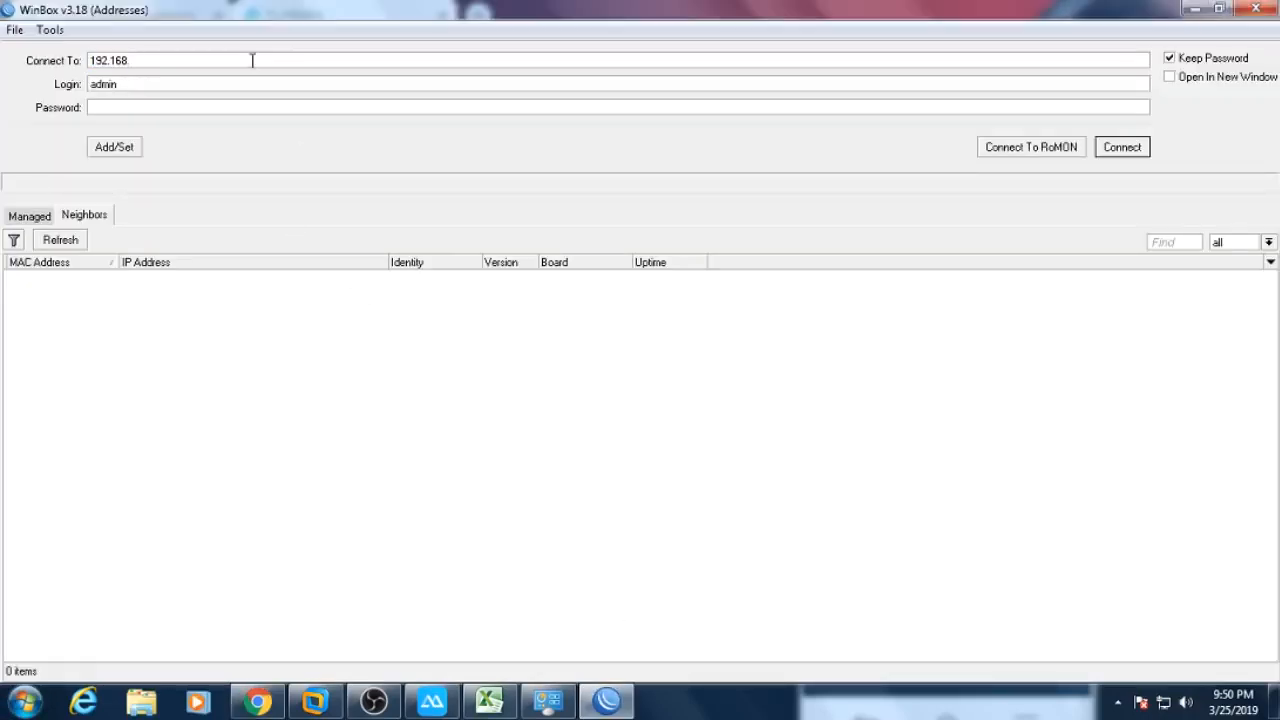
text(54)
key(Return)
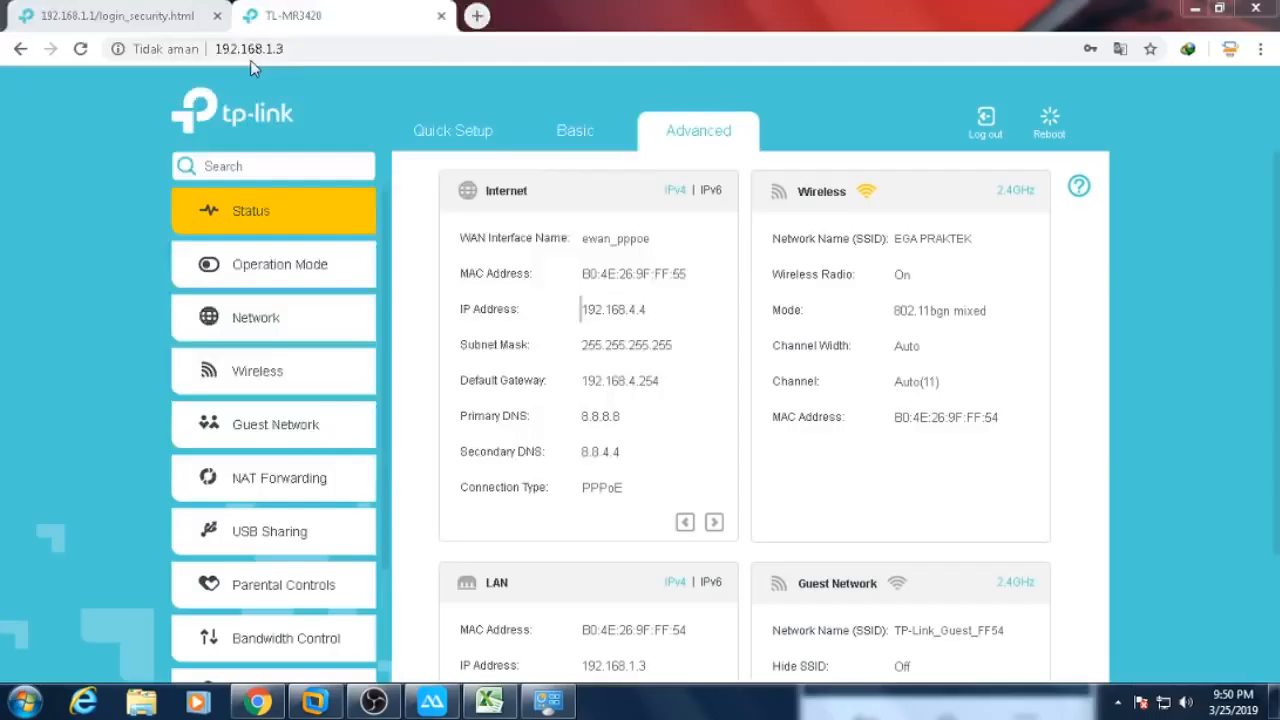
double_click(369, 14)
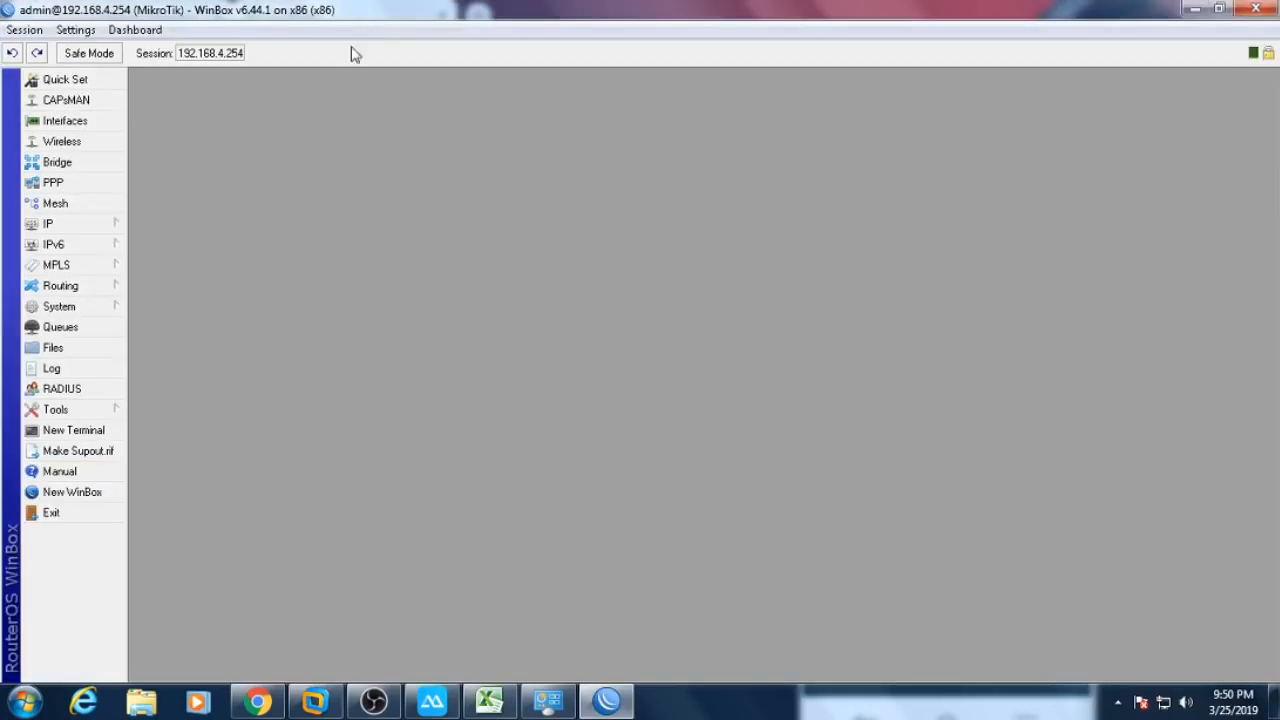
- Widen the Queue Tree's Limit At, Packet Marks, Parent and Name columns, and select ega's download and upload queues
click(84, 328)
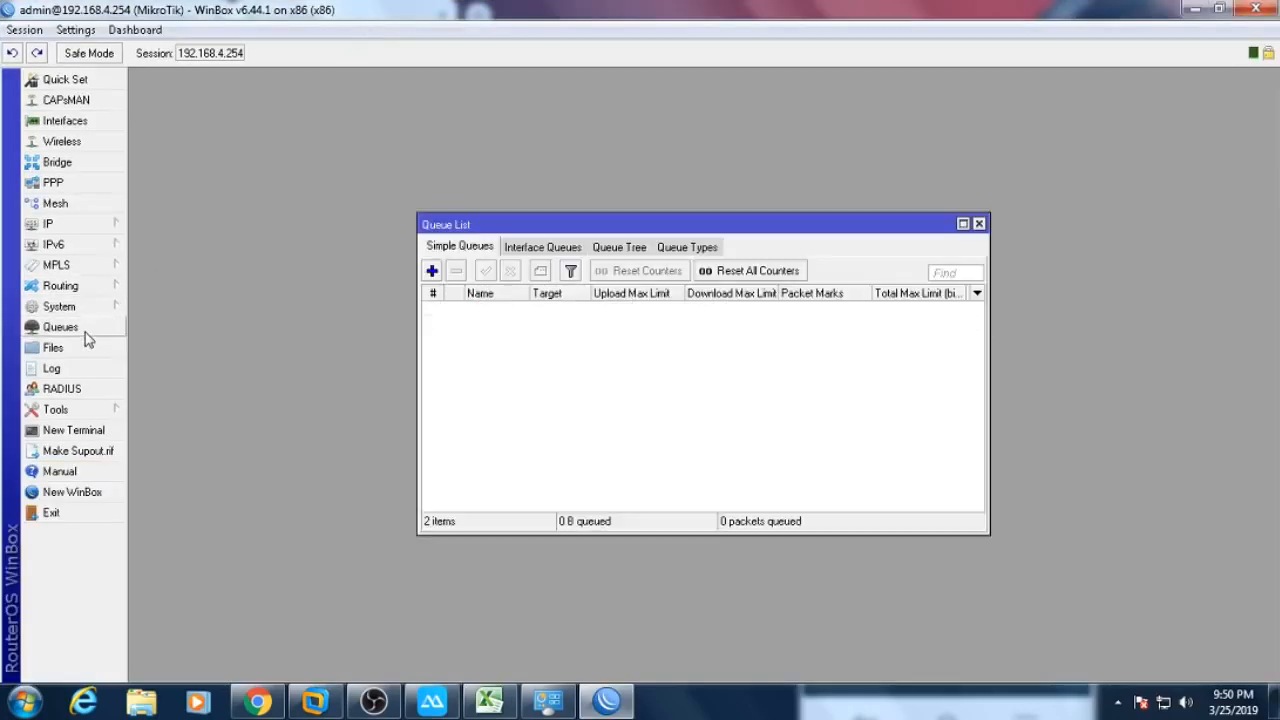
click(617, 254)
double_click(678, 231)
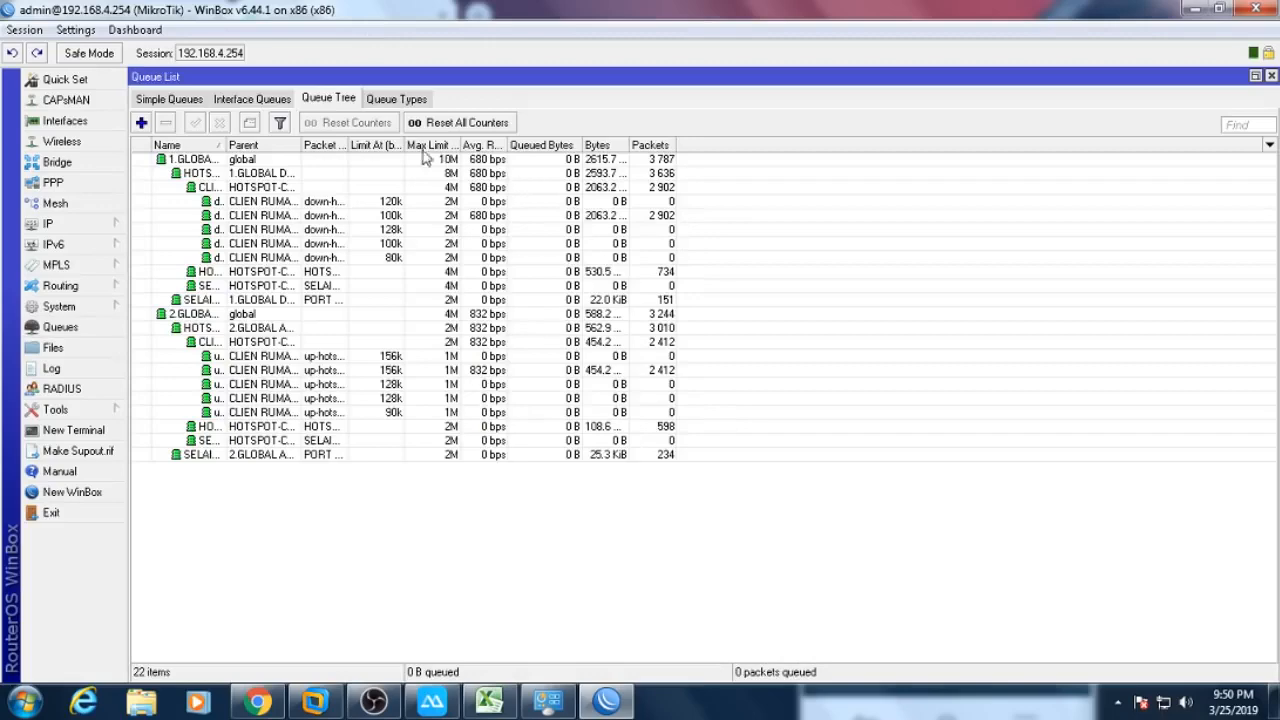
drag(405, 148, 537, 150)
drag(346, 146, 526, 173)
drag(302, 146, 452, 146)
drag(222, 146, 466, 150)
click(377, 217)
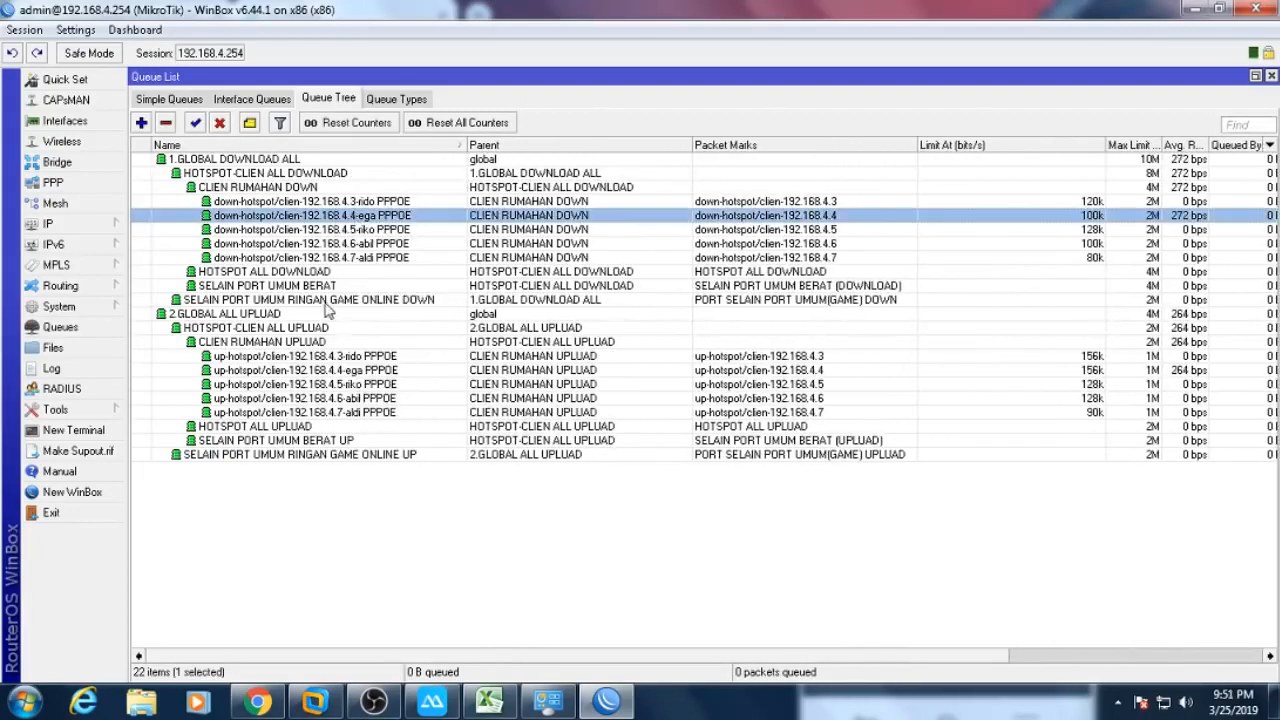
ctrl+click(345, 374)
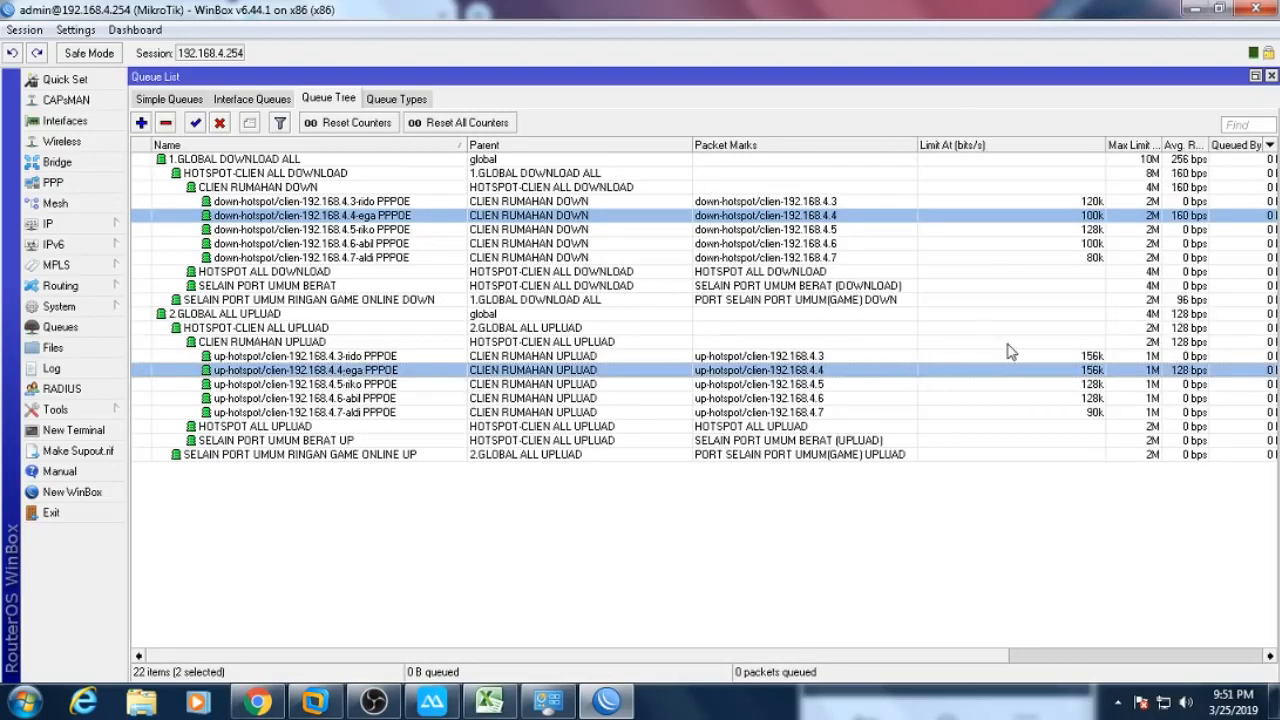
- Bring up ApowerMirror, dismiss the upgrade prompt, move the phone window, and widen Avg. Rate
click(431, 703)
click(940, 550)
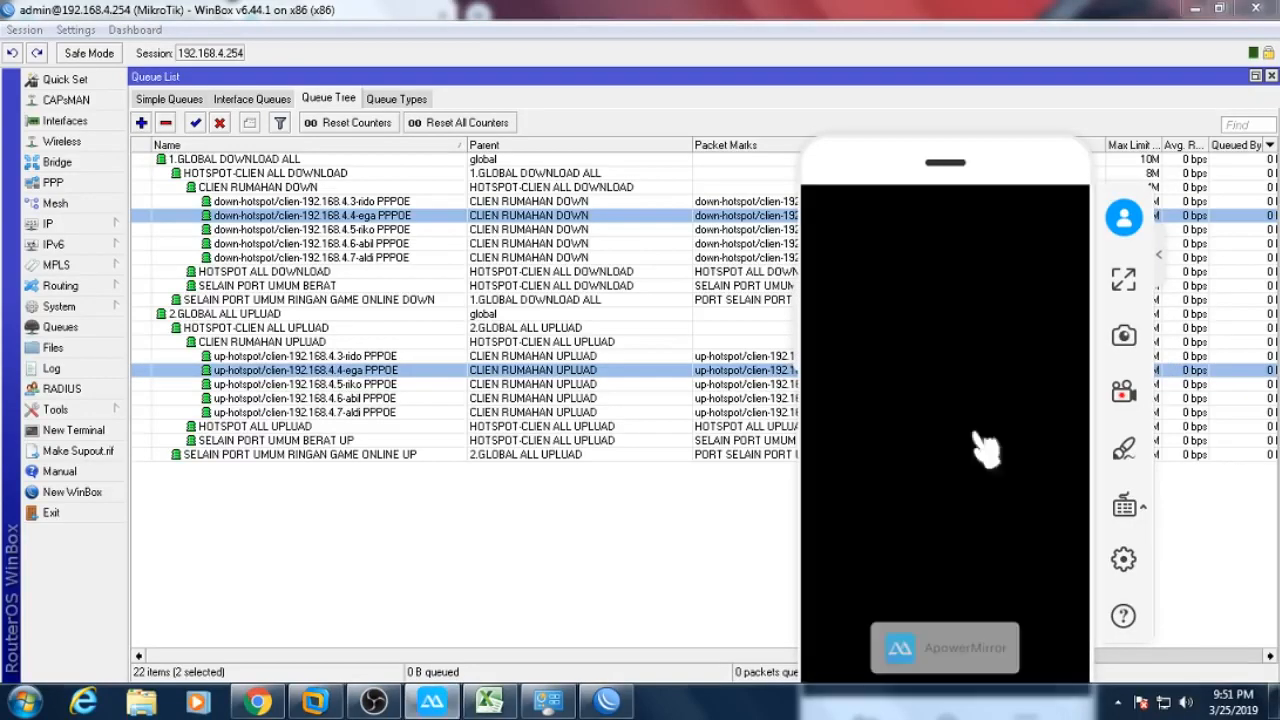
drag(988, 151, 518, 239)
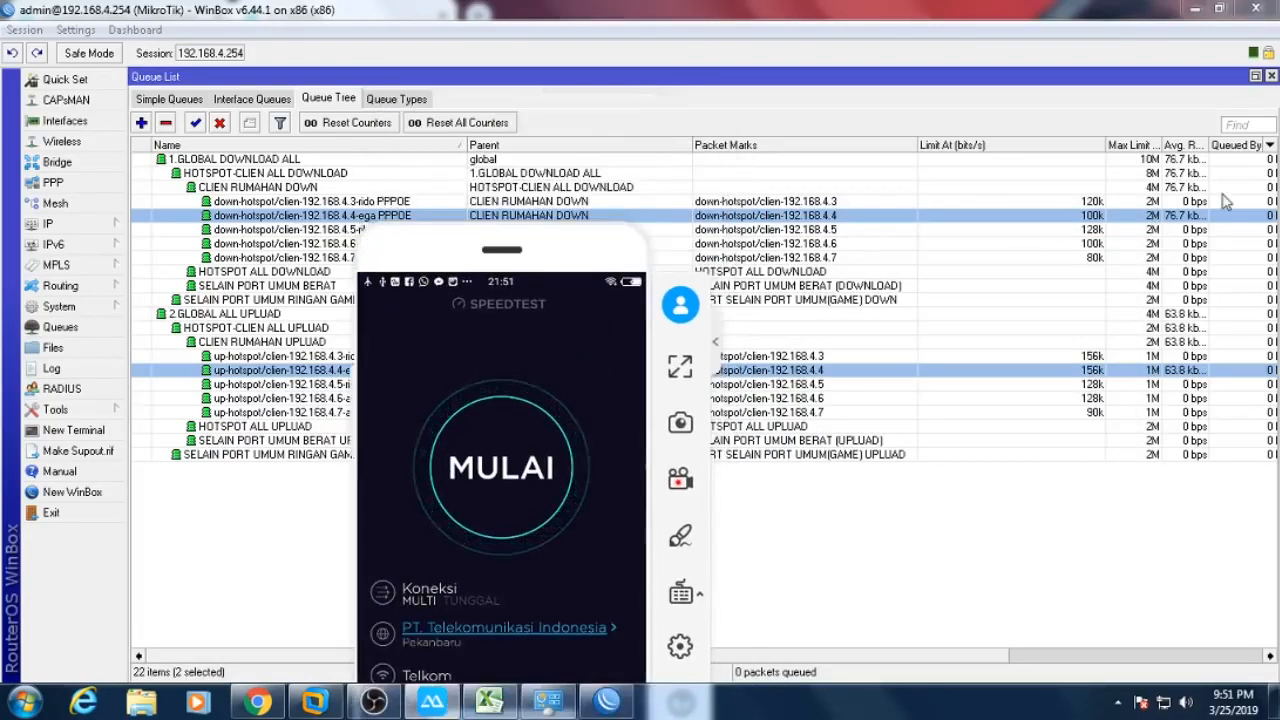
drag(1208, 147, 1234, 148)
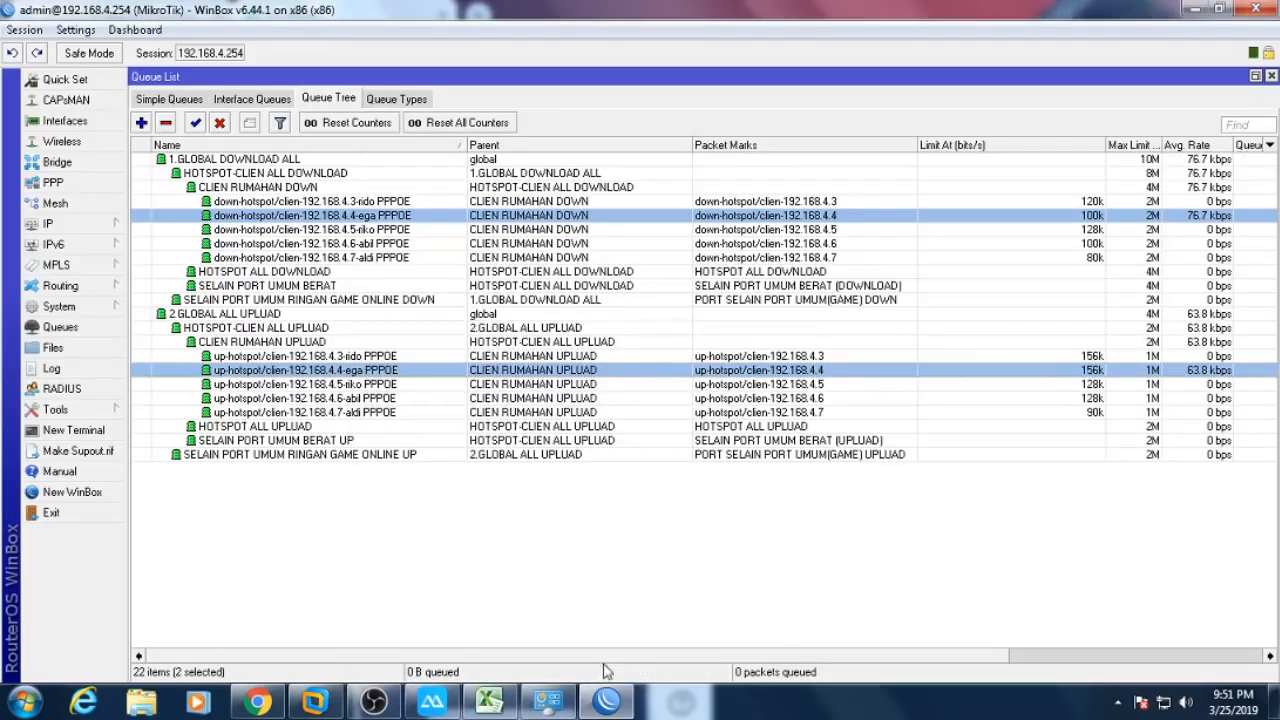
- Start the phone's Speedtest and reposition the window to watch download near 1,95 Mbps
click(420, 702)
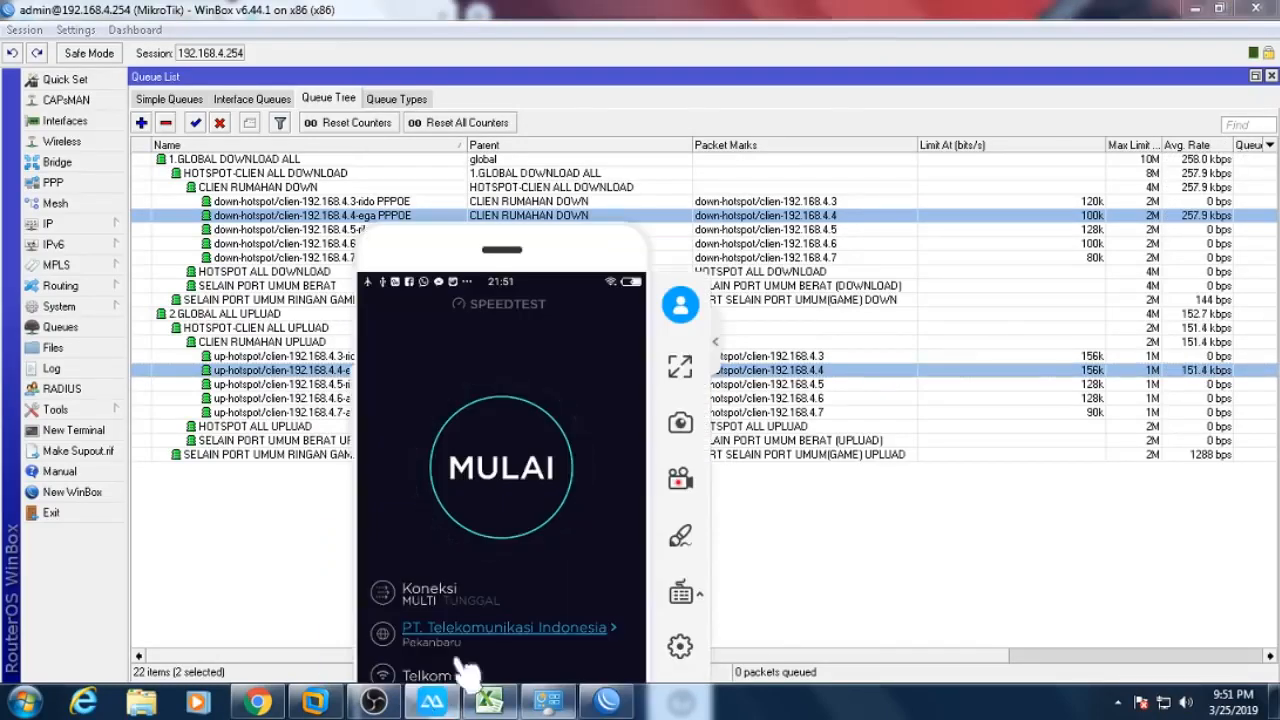
click(509, 515)
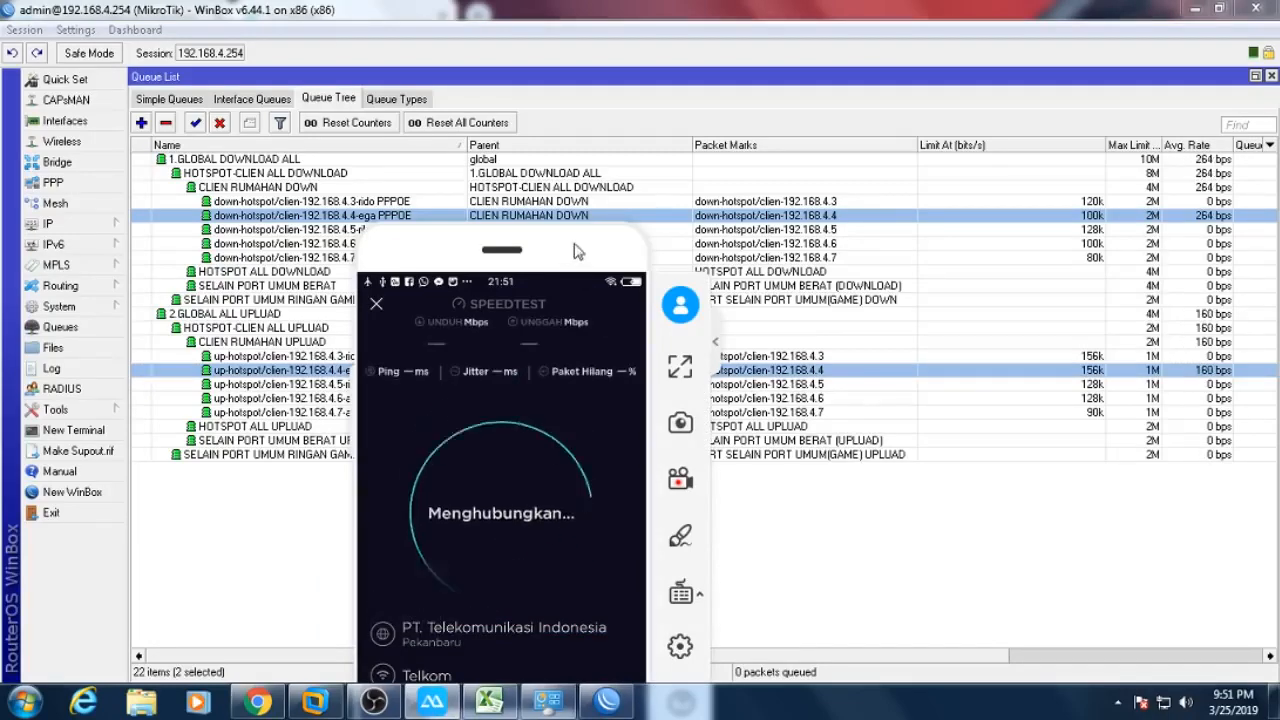
drag(560, 221, 537, 306)
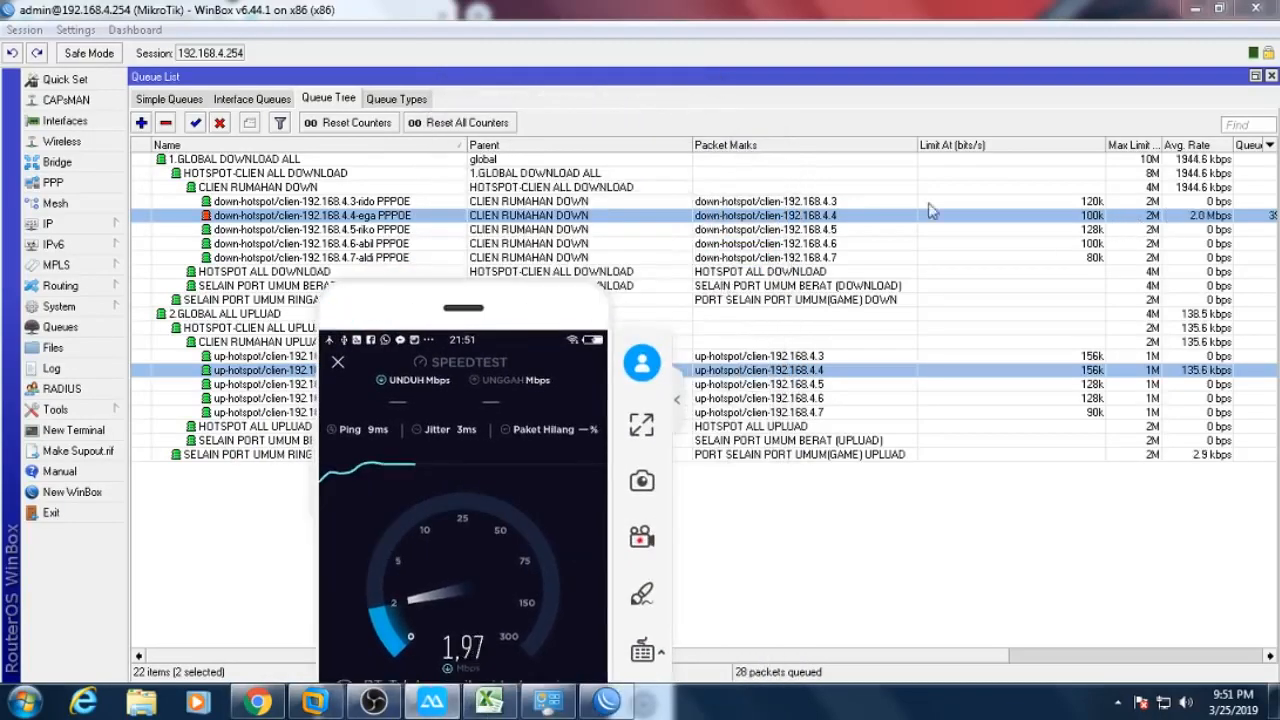
mouse_move(505, 303)
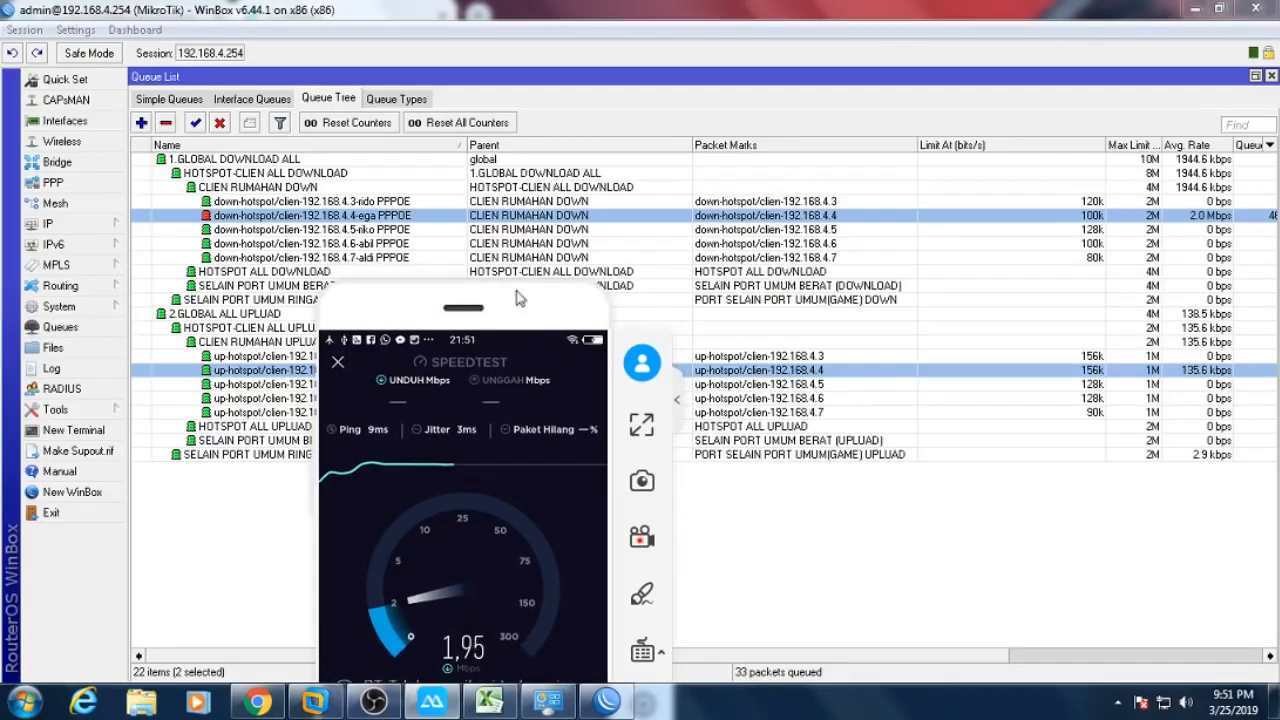
drag(455, 309, 718, 100)
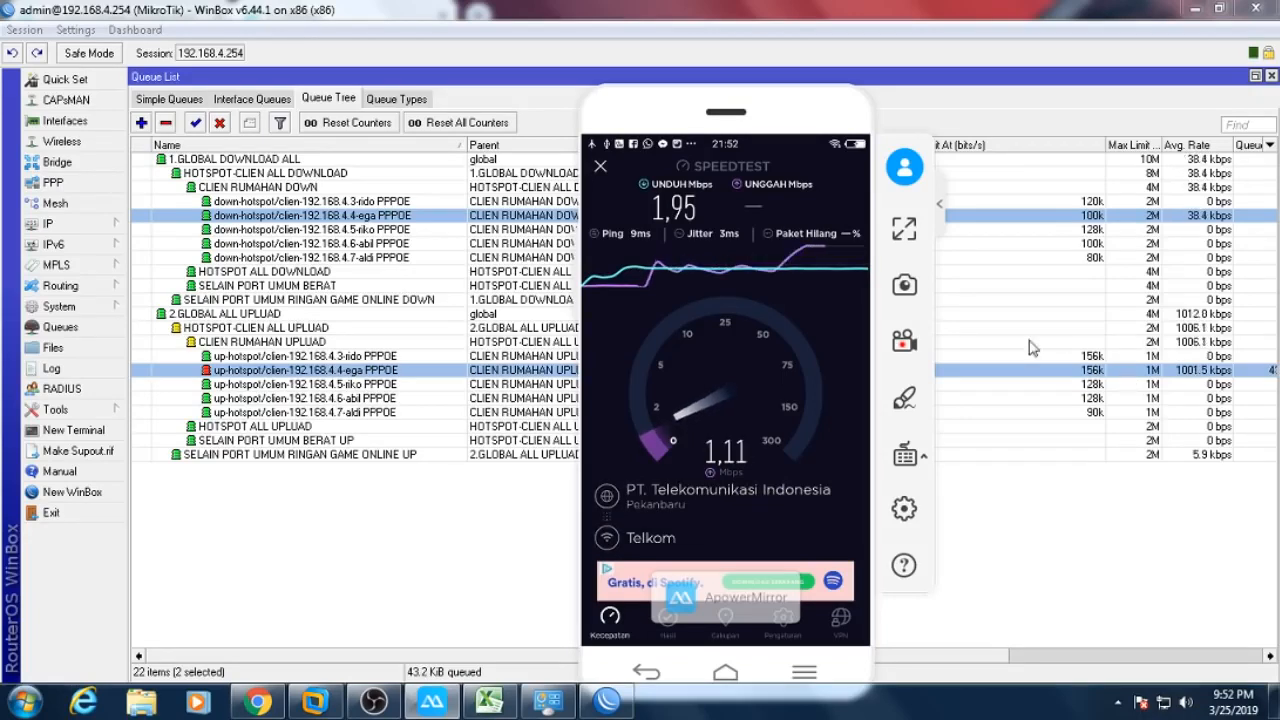
- Open speedtest.cbn.net.id in Chrome
click(280, 697)
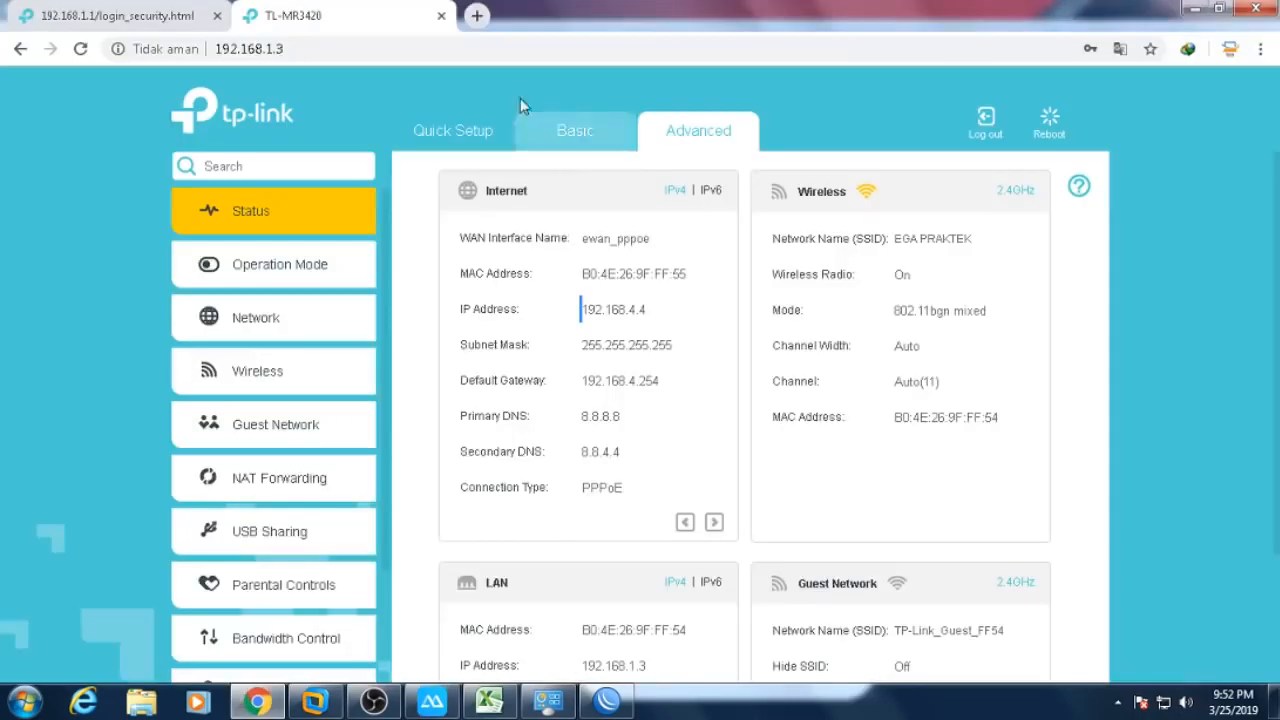
click(369, 45)
text(s)
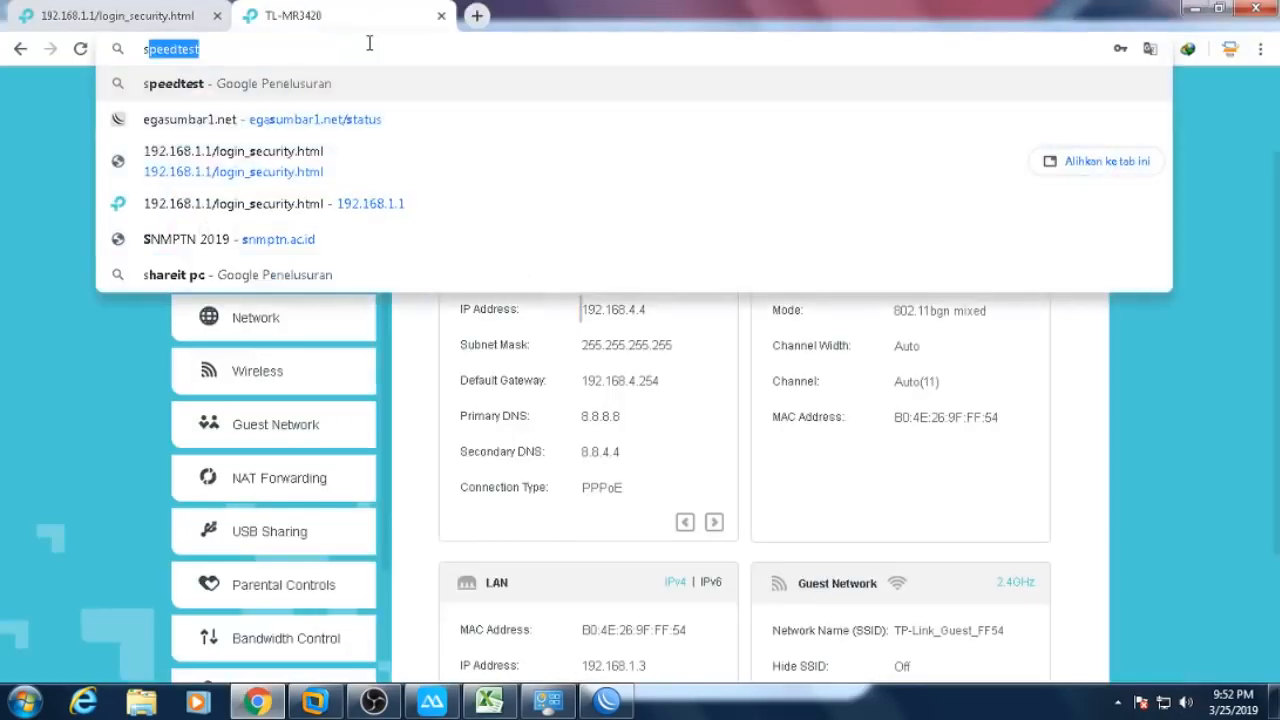
key(Down)
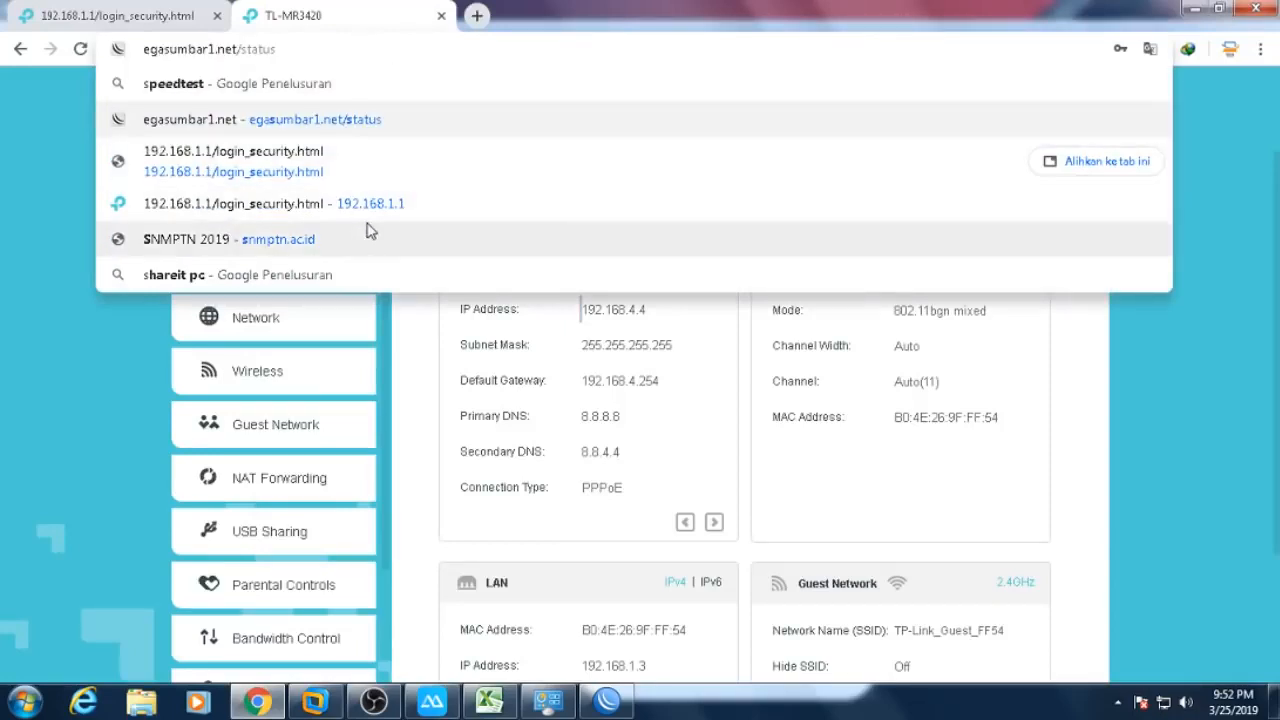
key(BackSpace)
key(BackSpace)
key(BackSpace)
key(BackSpace)
key(BackSpace)
key(BackSpace)
key(BackSpace)
key(BackSpace)
key(BackSpace)
key(BackSpace)
key(BackSpace)
key(BackSpace)
key(BackSpace)
key(BackSpace)
key(BackSpace)
key(BackSpace)
key(BackSpace)
key(BackSpace)
key(BackSpace)
key(BackSpace)
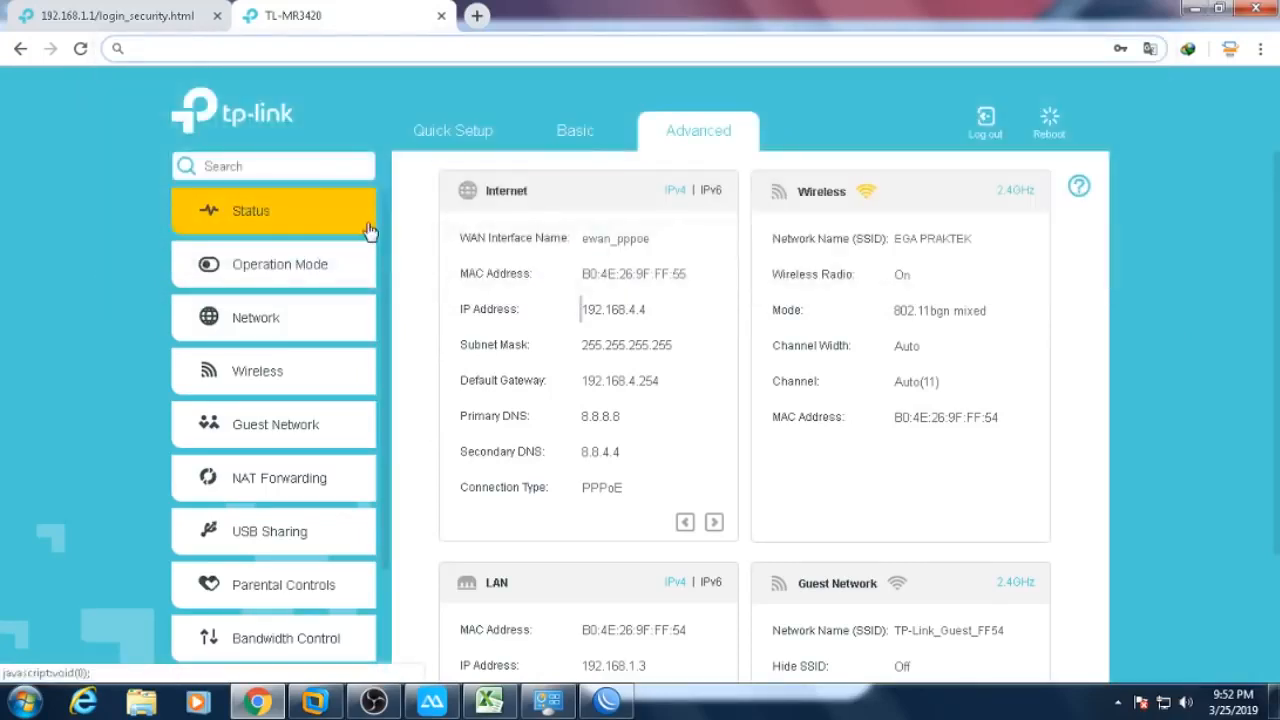
text(sp)
key(Right)
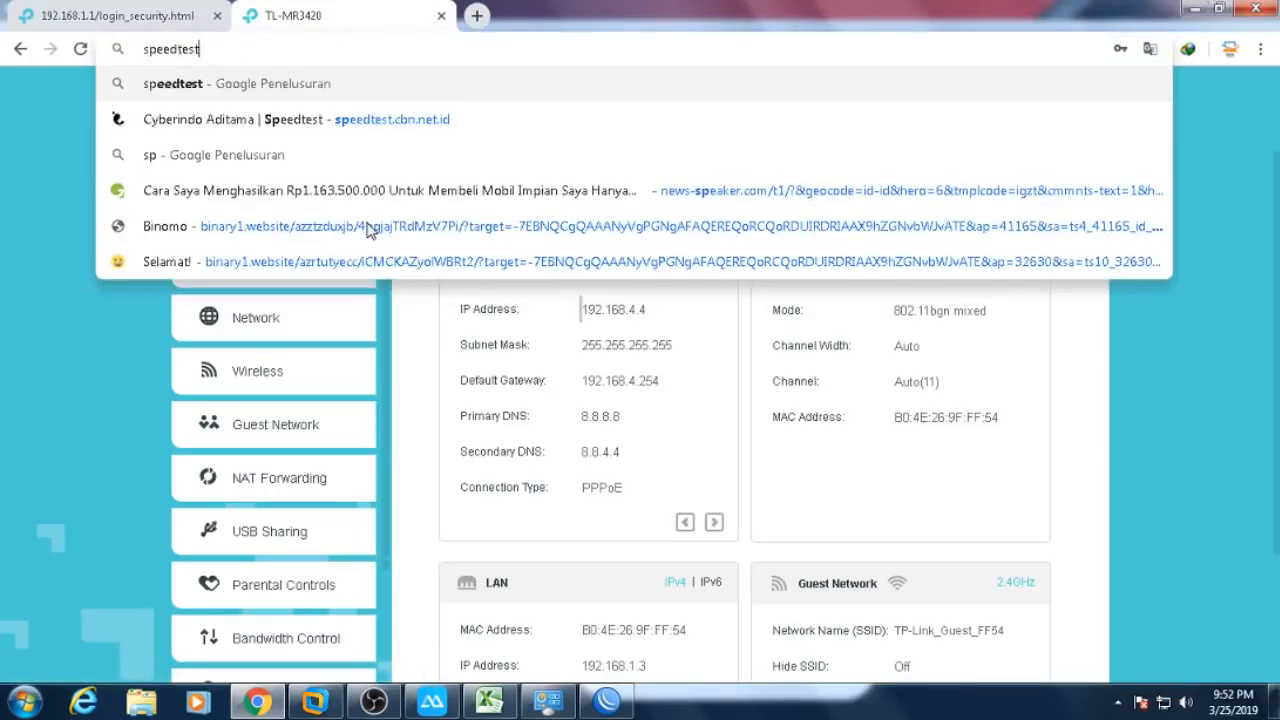
key(Down)
key(Return)
- Run the CBN speed test beside ega's queues, finishing at 2,0 Mbps down and 1,0 Mbps up
key(alt+Tab)
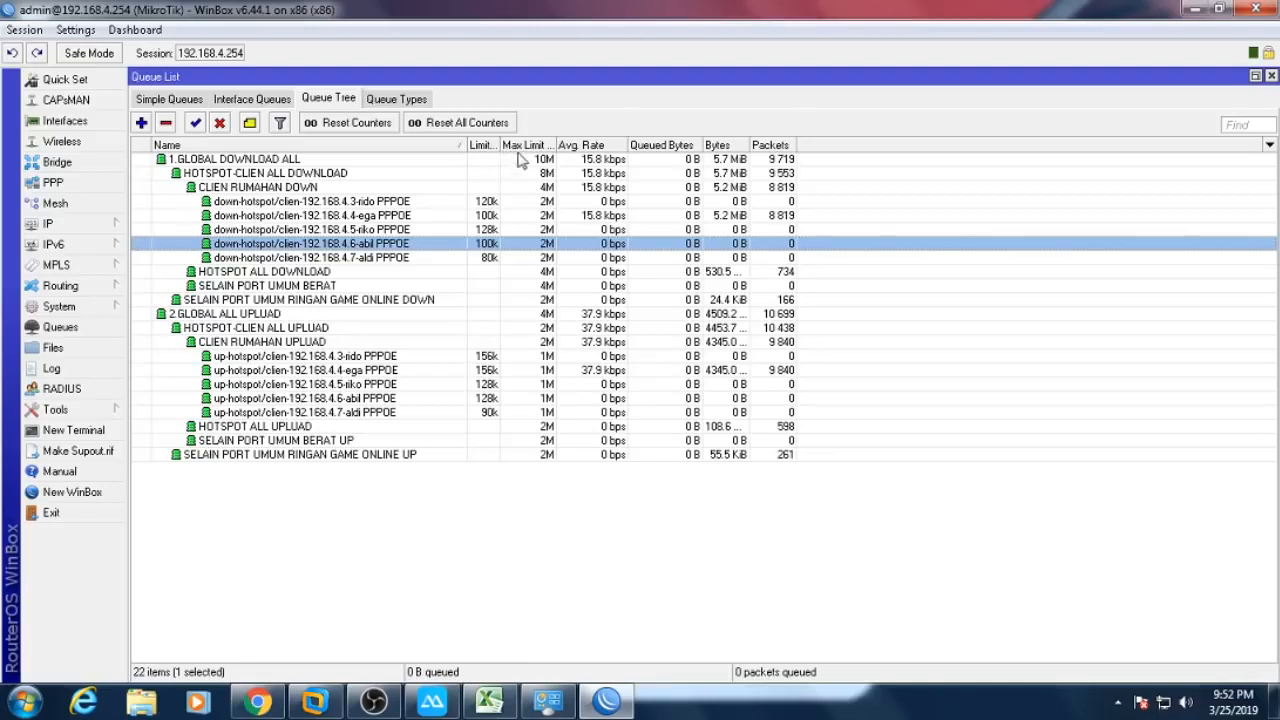
drag(555, 145, 580, 156)
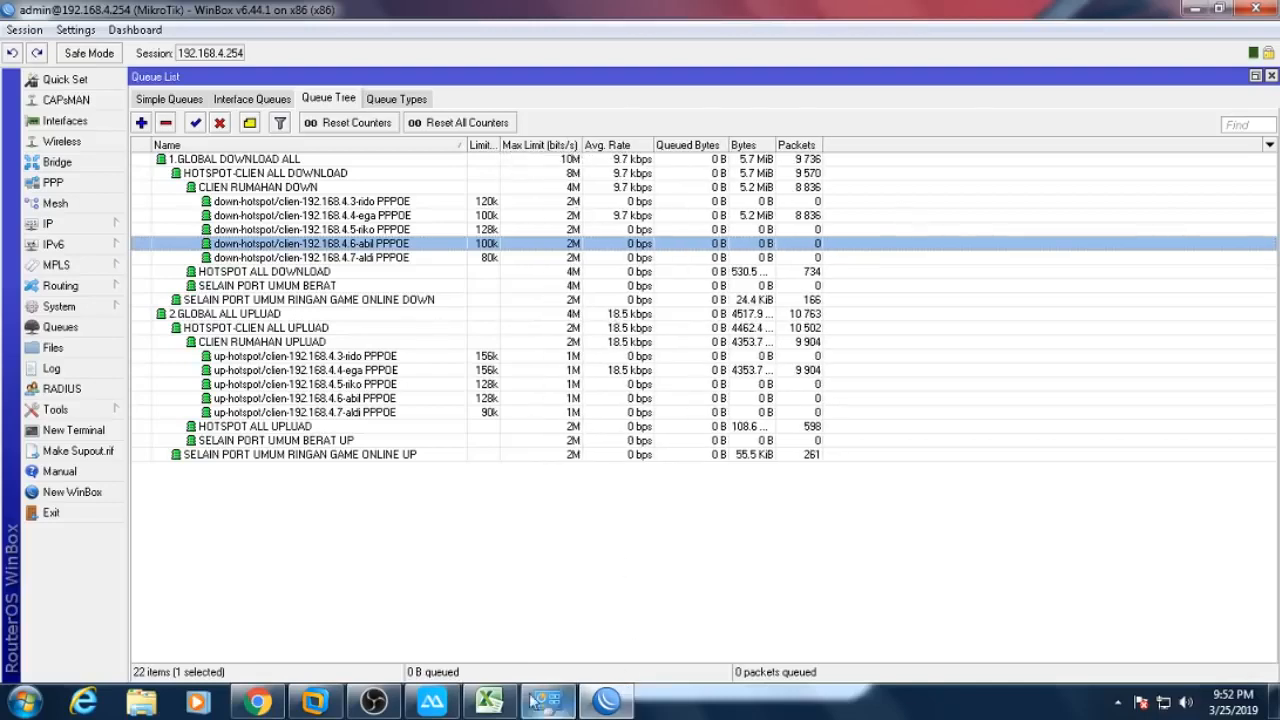
click(258, 702)
click(1092, 406)
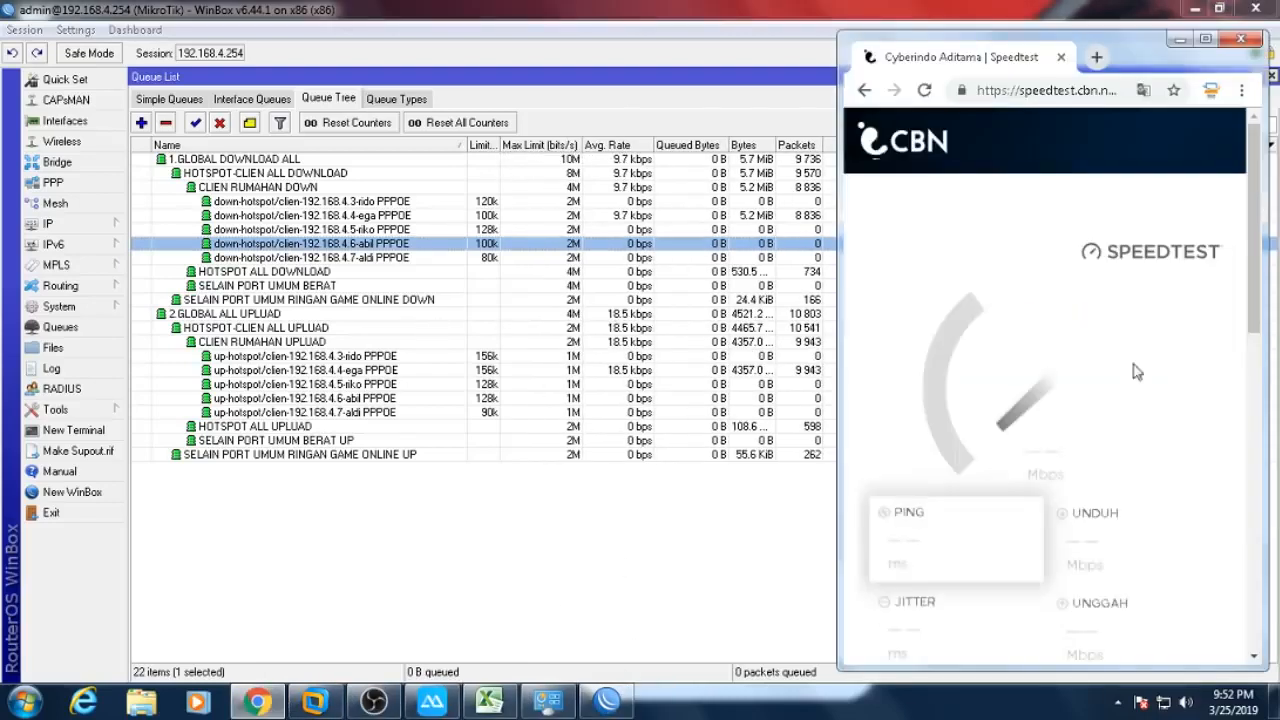
drag(841, 589, 766, 589)
click(373, 219)
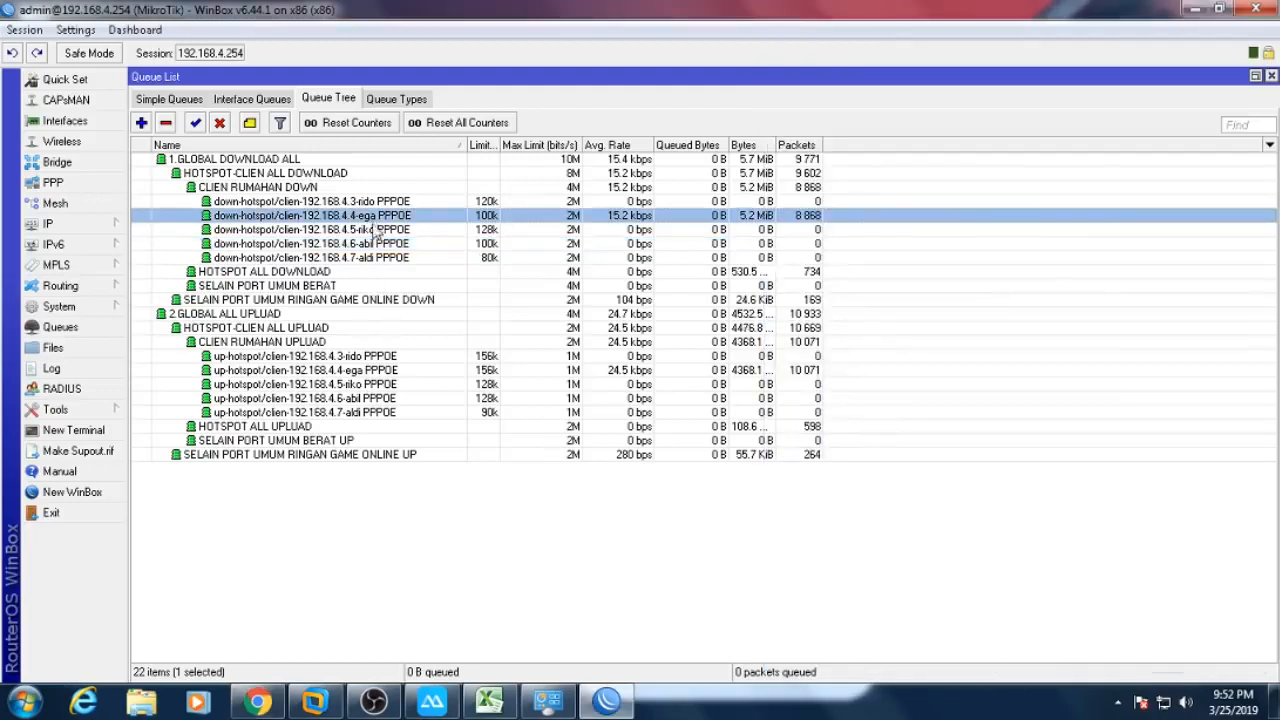
ctrl+click(374, 370)
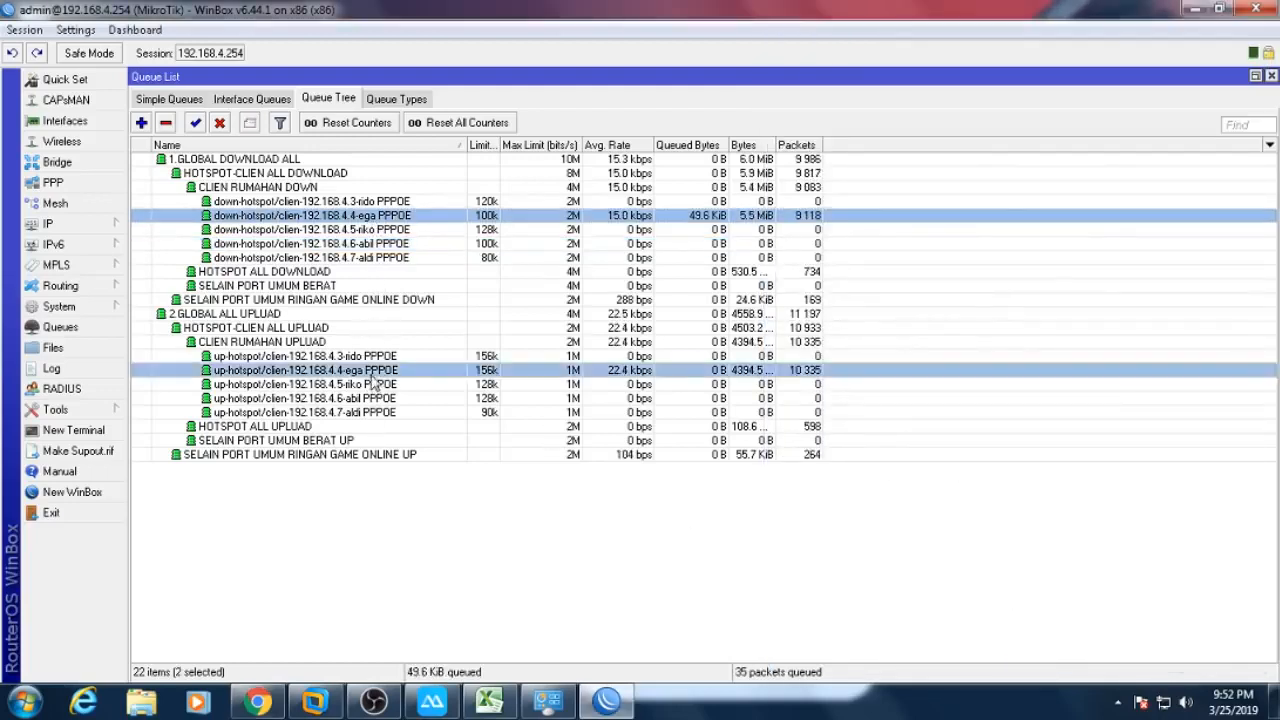
click(283, 704)
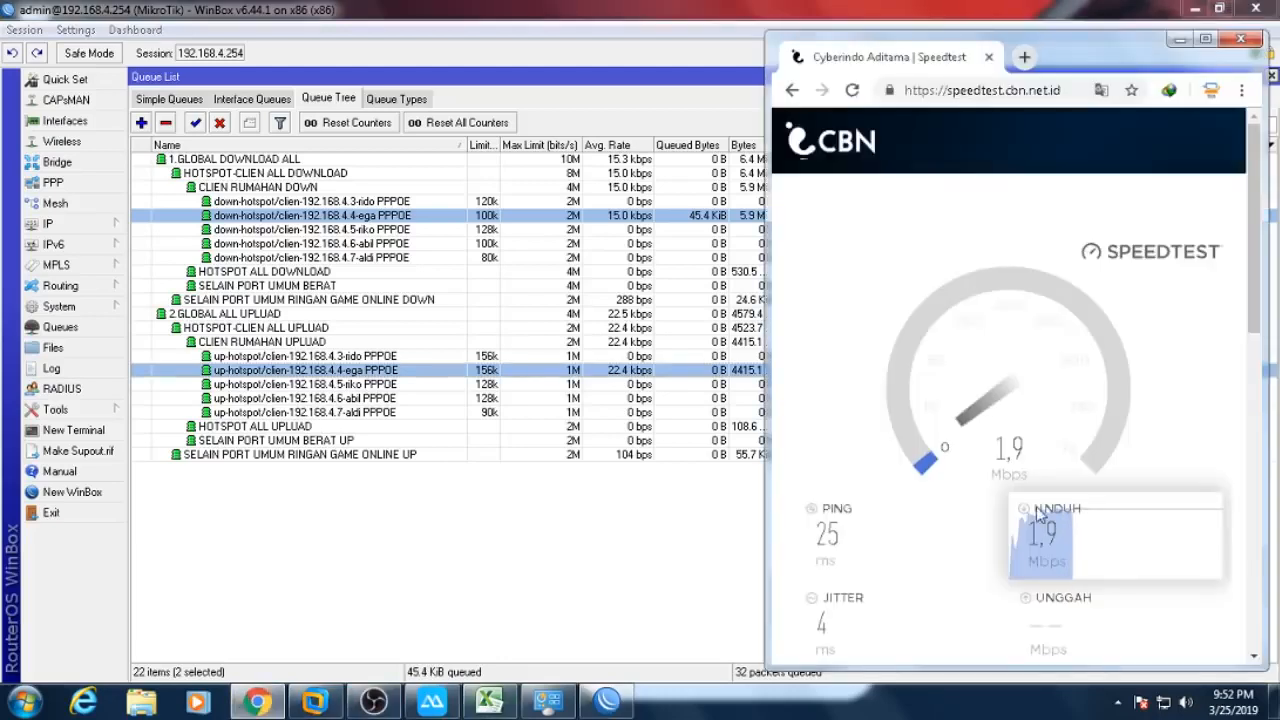
scroll(1243, 346, down, 2)
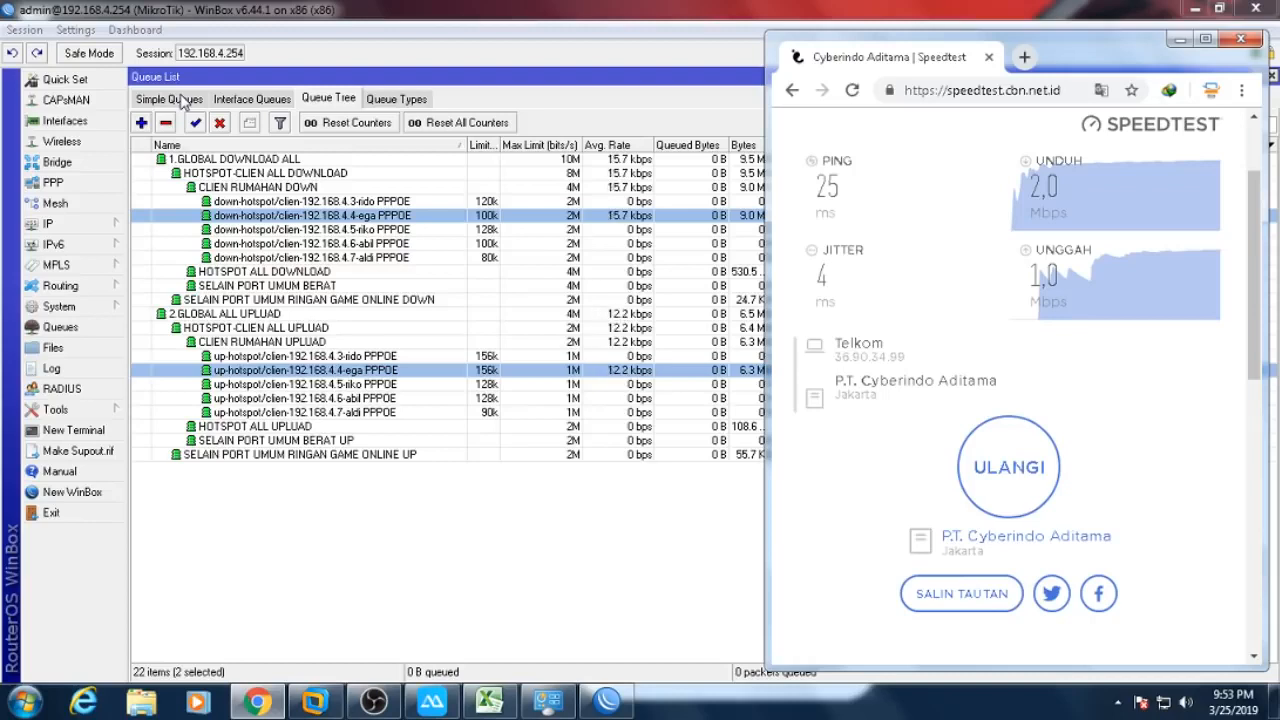
click(1117, 703)
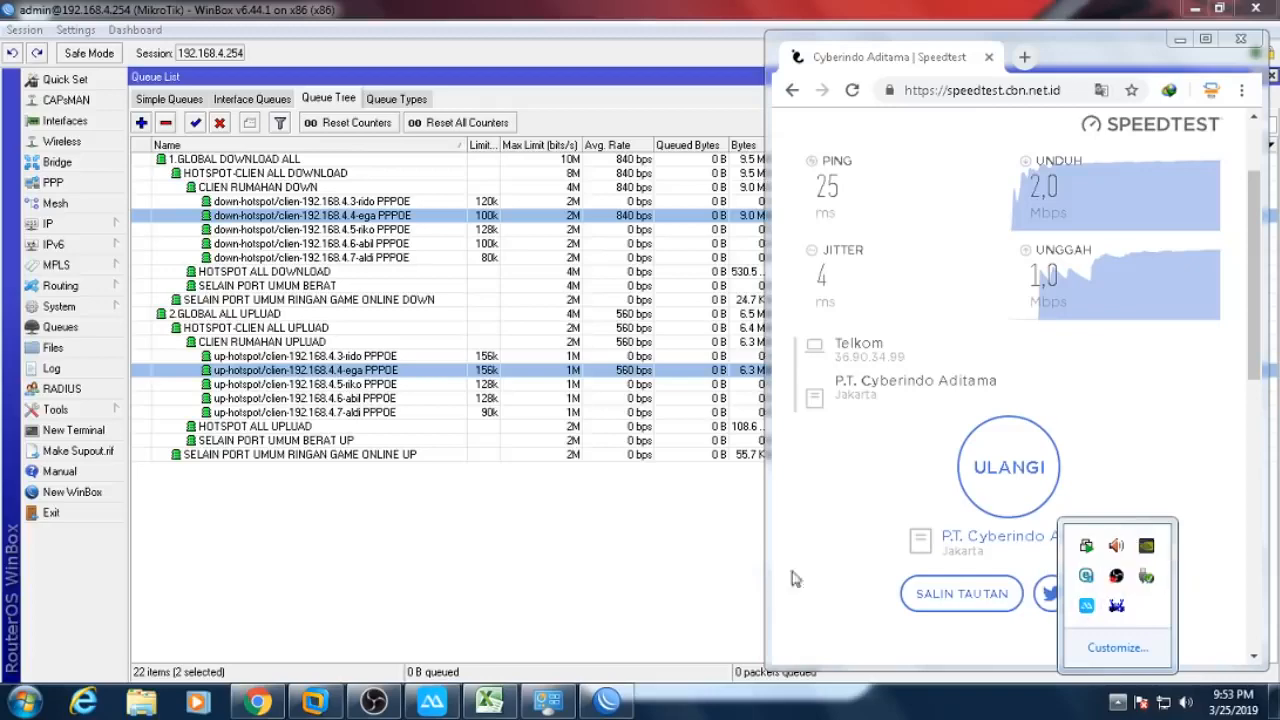
- Open IDM via the Start menu and resume the paused NVIDIA driver download at about 341 KB/sec
click(607, 700)
click(1195, 8)
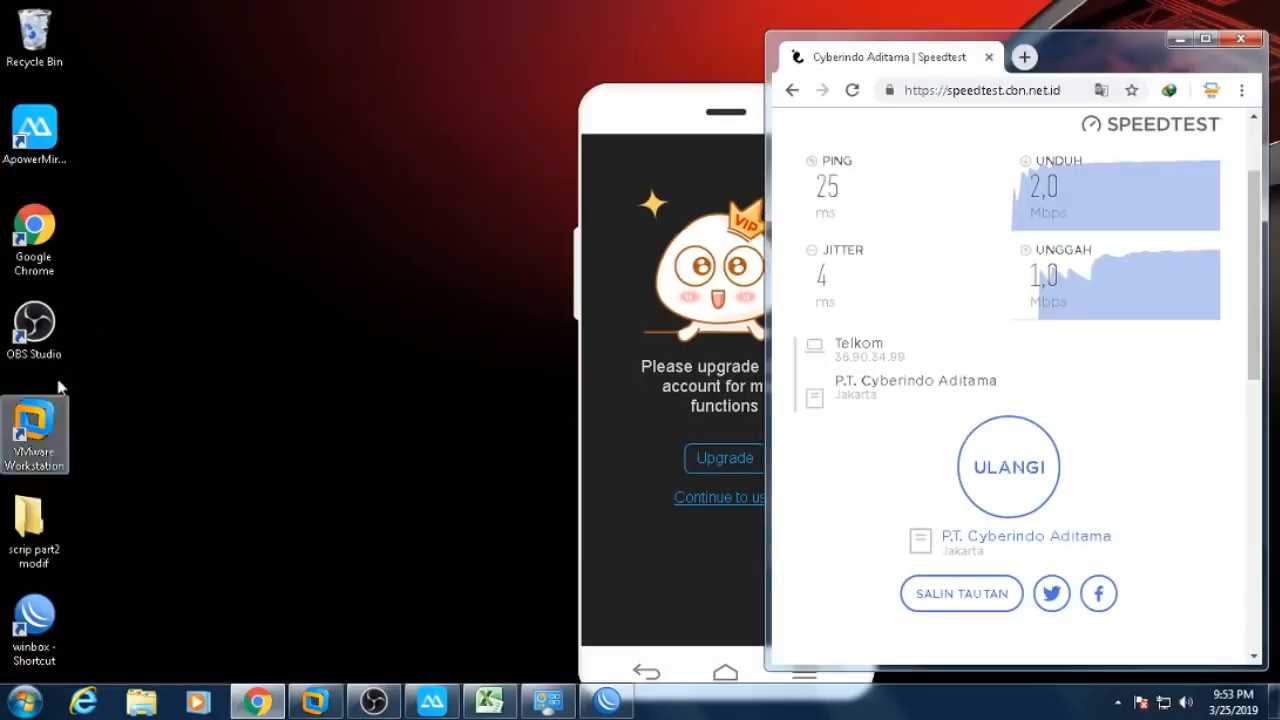
click(26, 696)
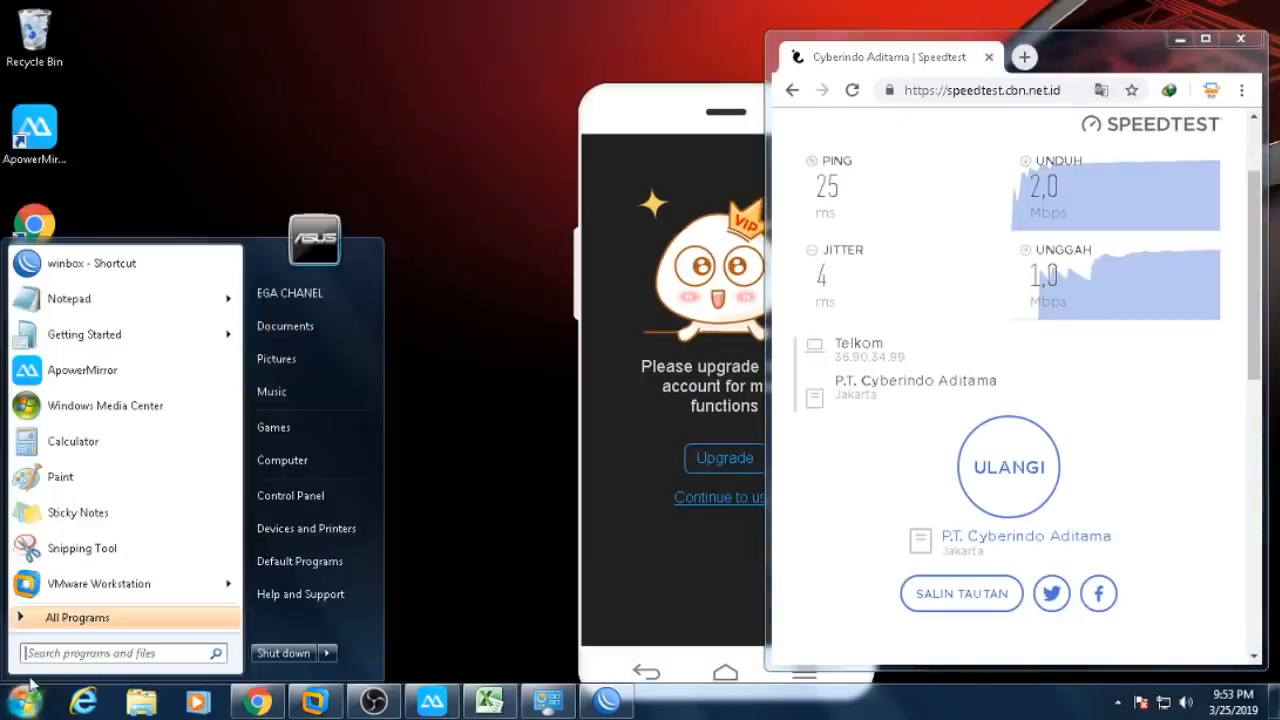
text(idm)
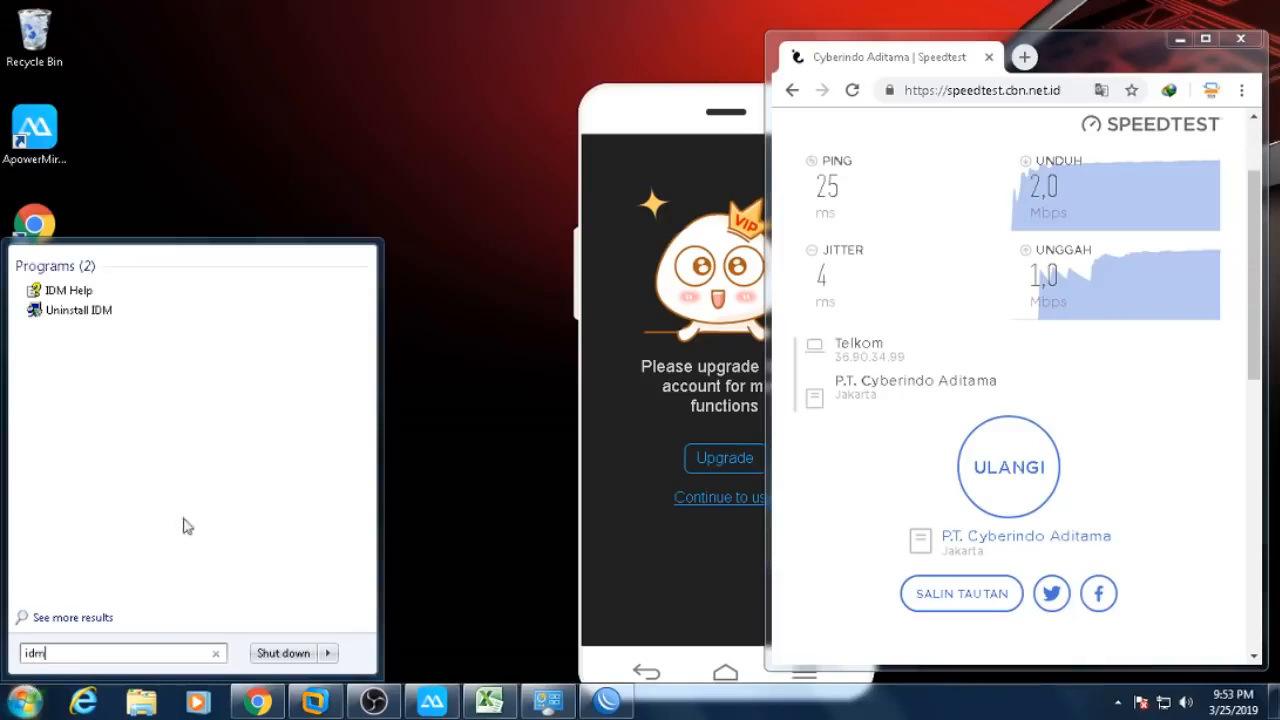
click(149, 703)
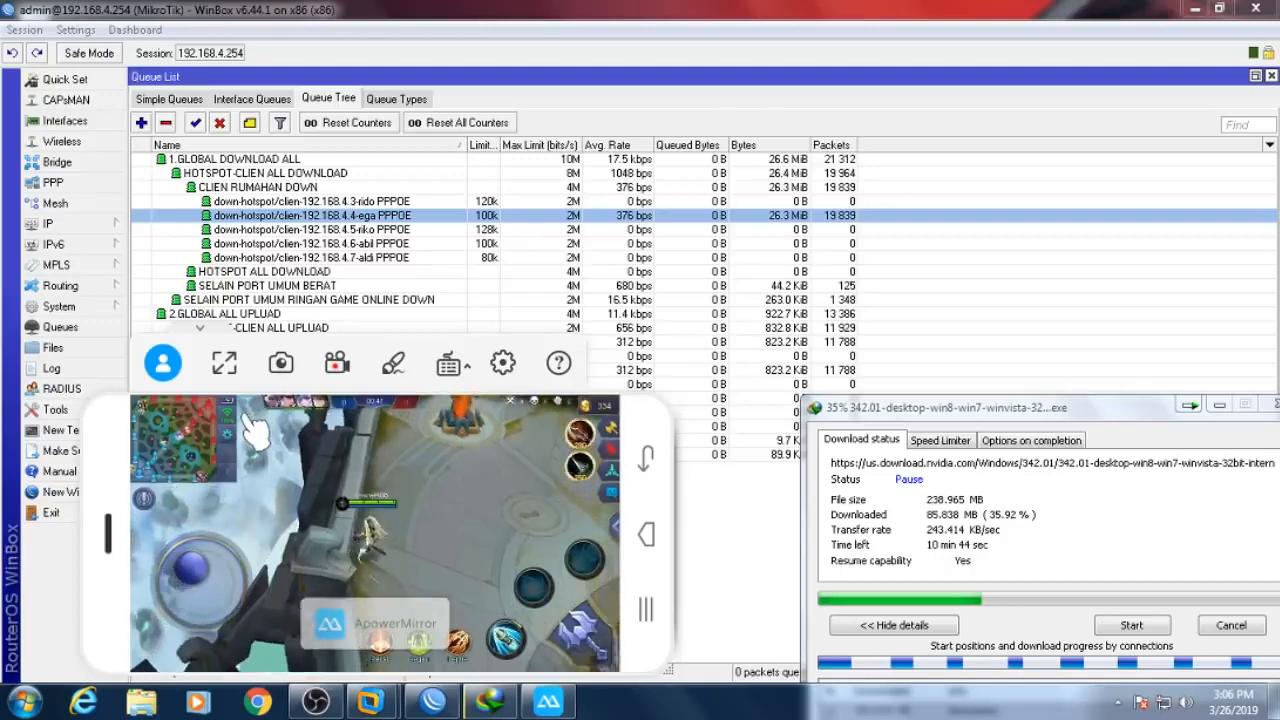
click(1130, 627)
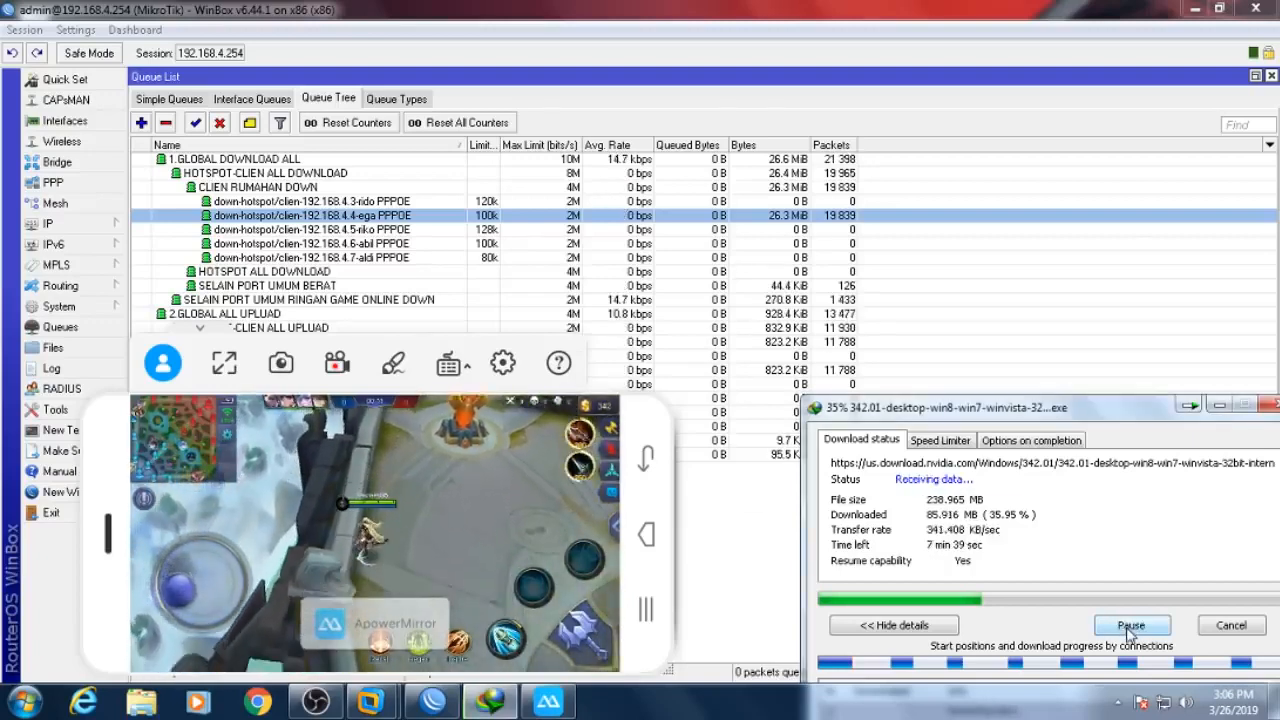
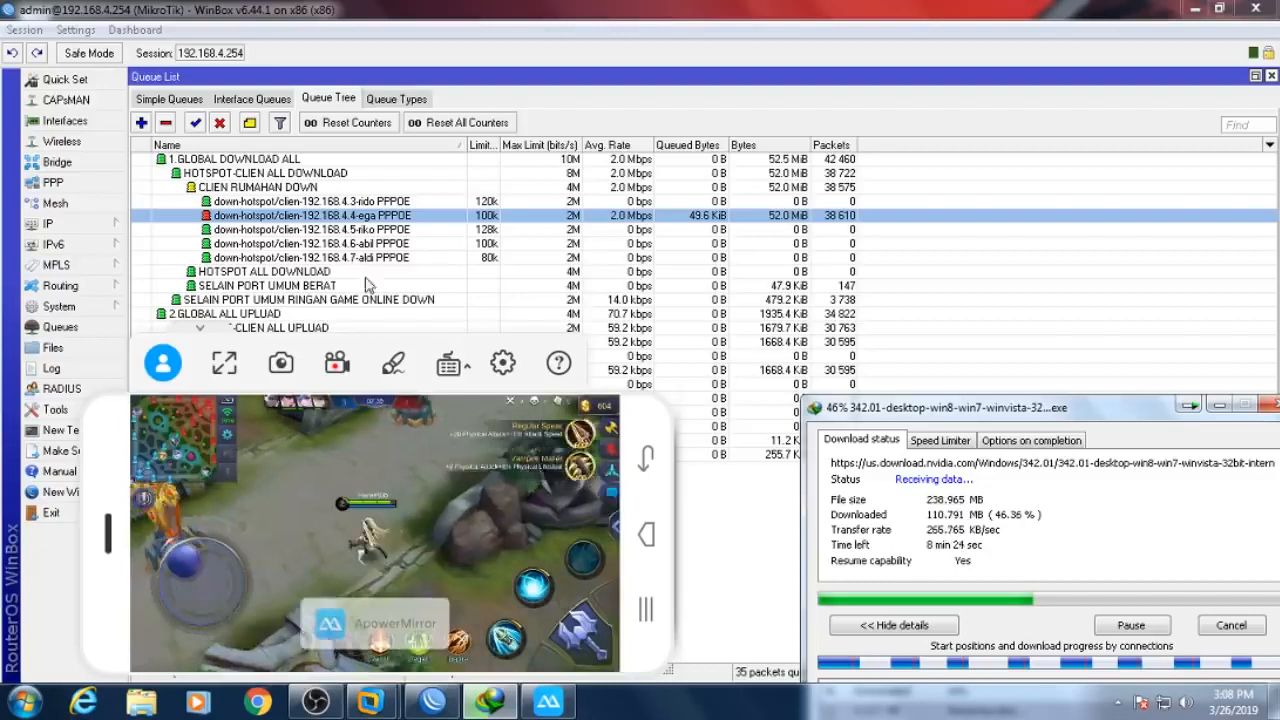
- Pause the NVIDIA driver download at 46.67% and return to the WinBox queue list
click(1129, 627)
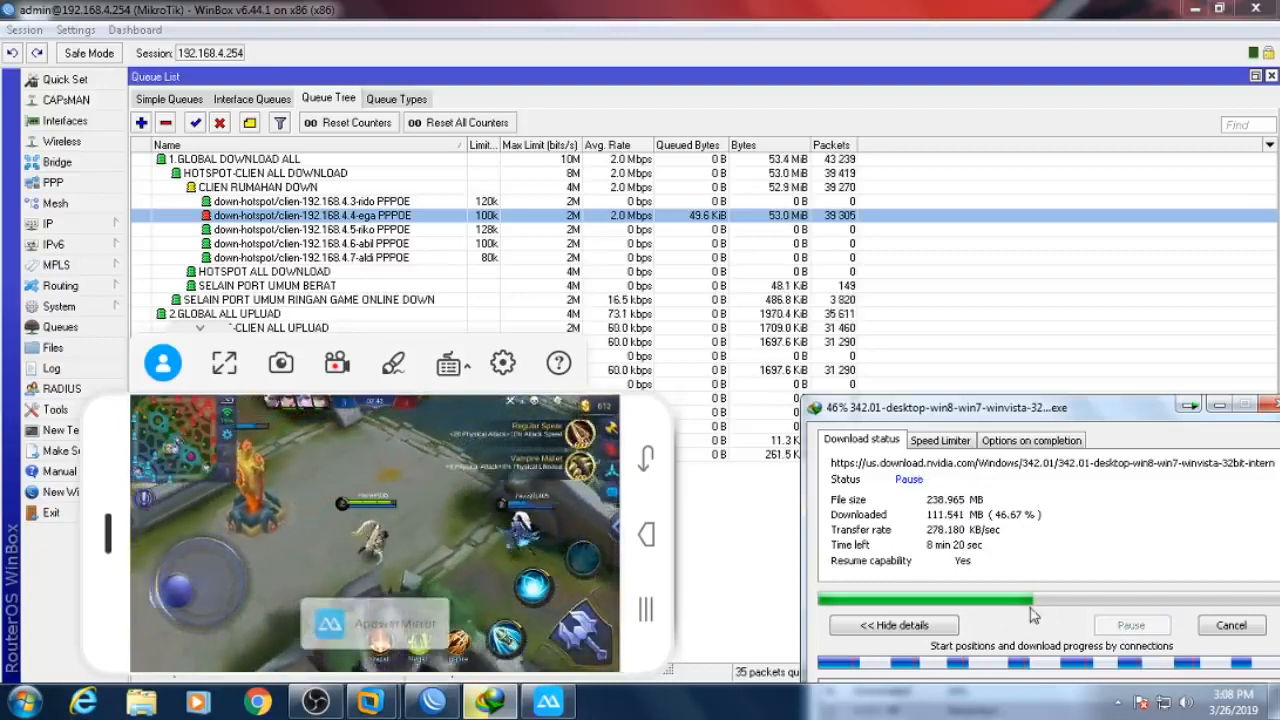
click(717, 525)
- Copy the client IP 192.168.4.4 from the ega queue's name without changing the queue
double_click(377, 216)
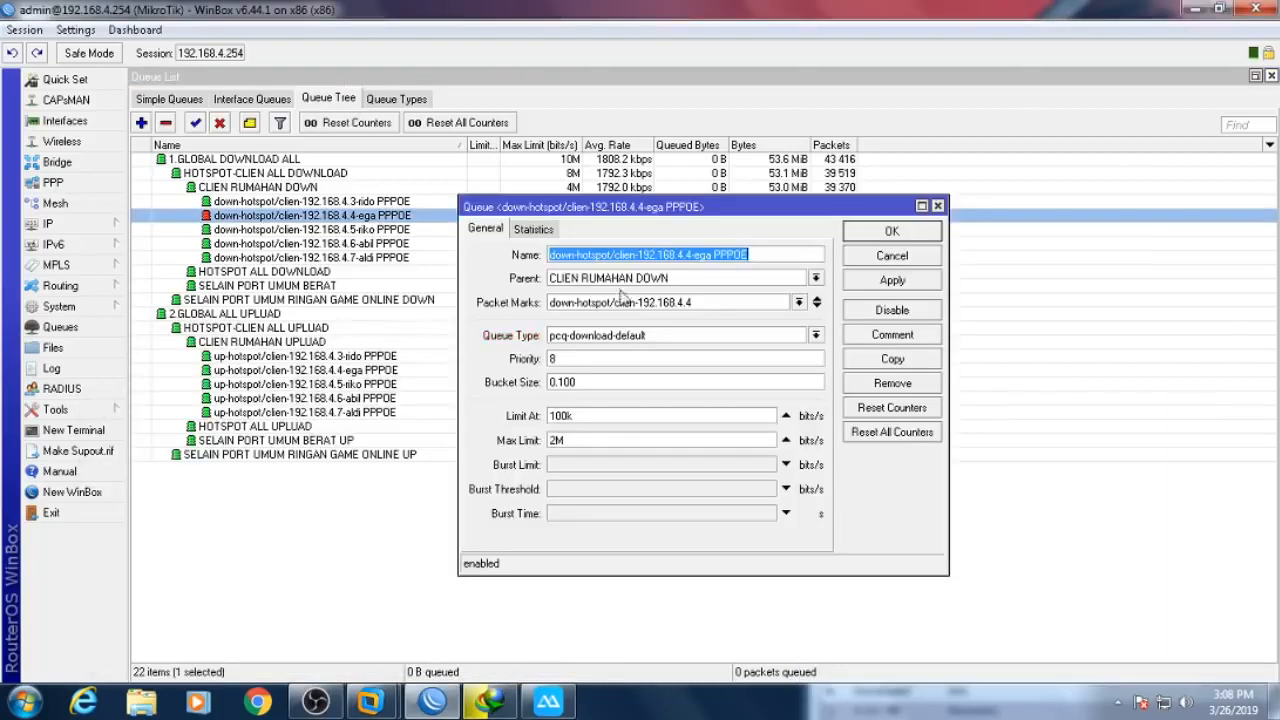
drag(638, 255, 690, 257)
right_click(676, 256)
click(692, 285)
click(852, 258)
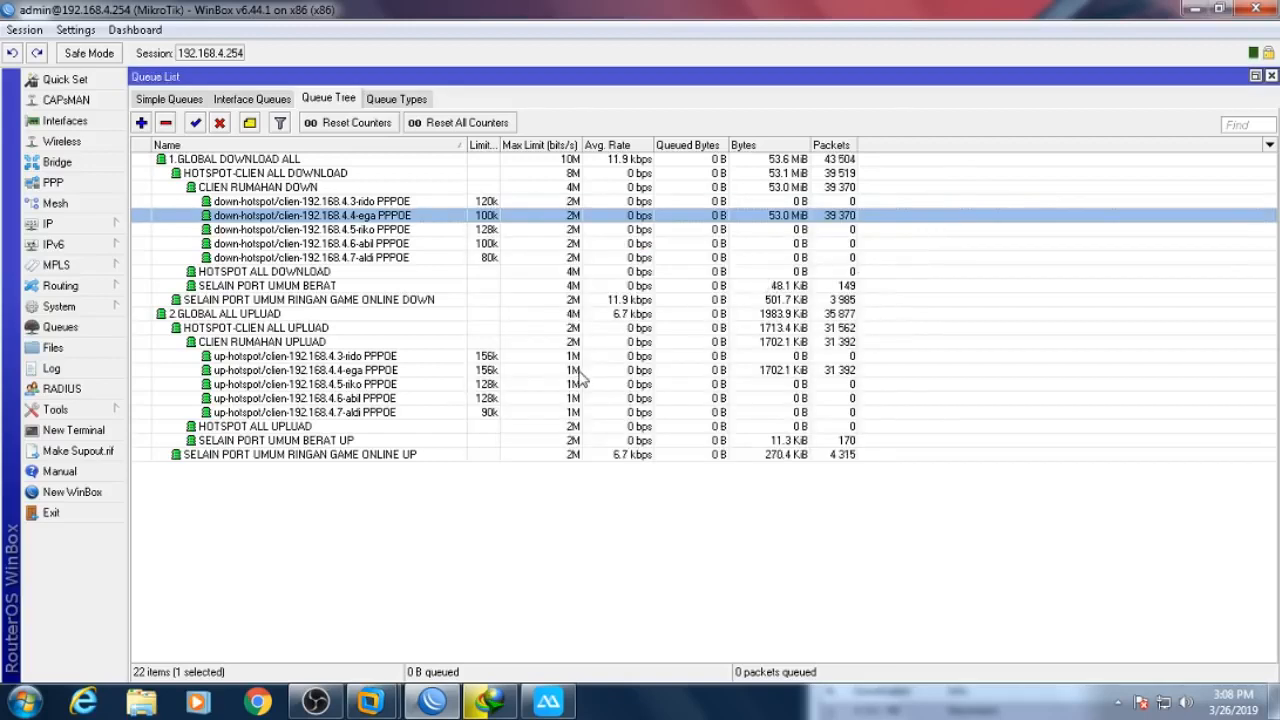
- Disable all Queue Tree rules and begin a new simple queue
key(ctrl+a)
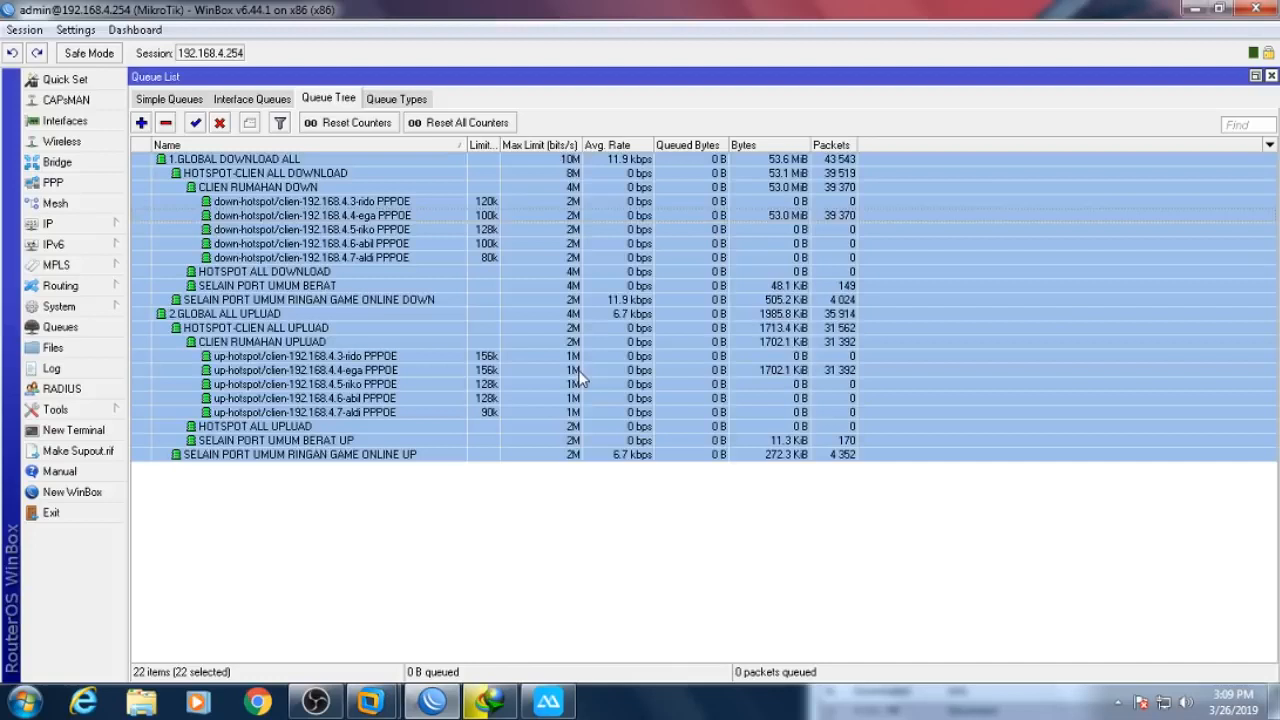
key(ctrl+d)
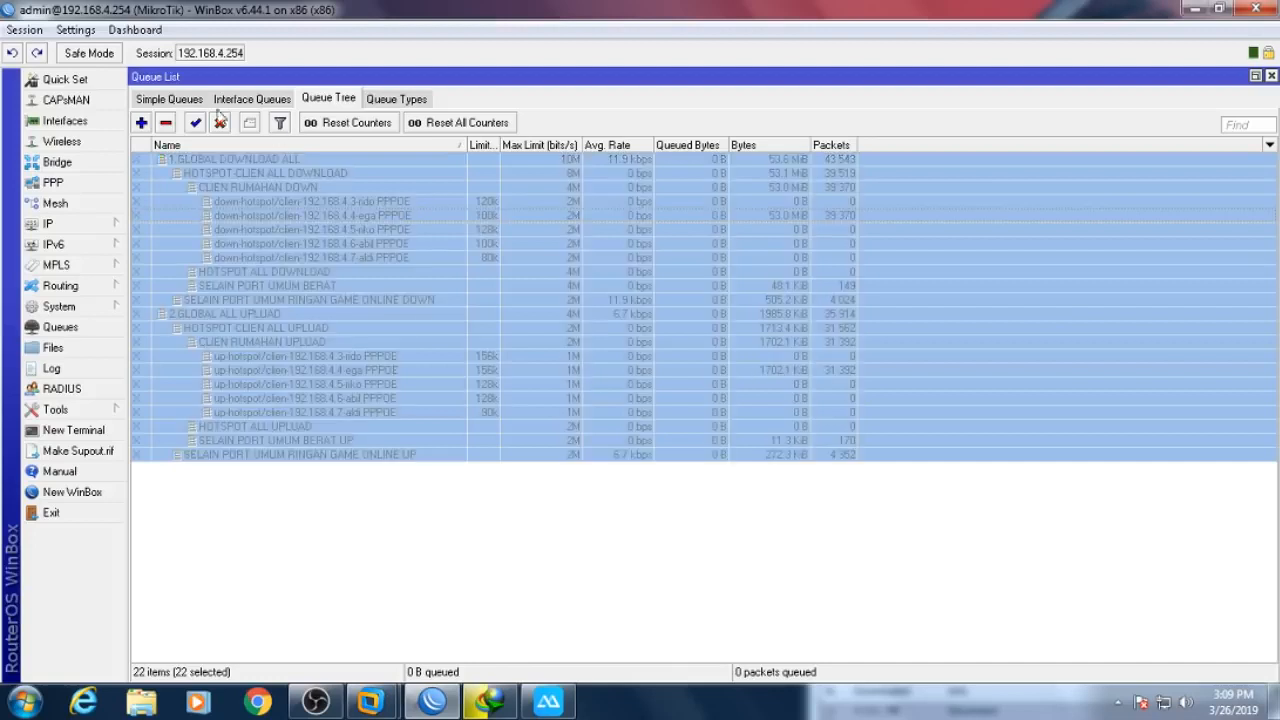
click(186, 102)
click(142, 123)
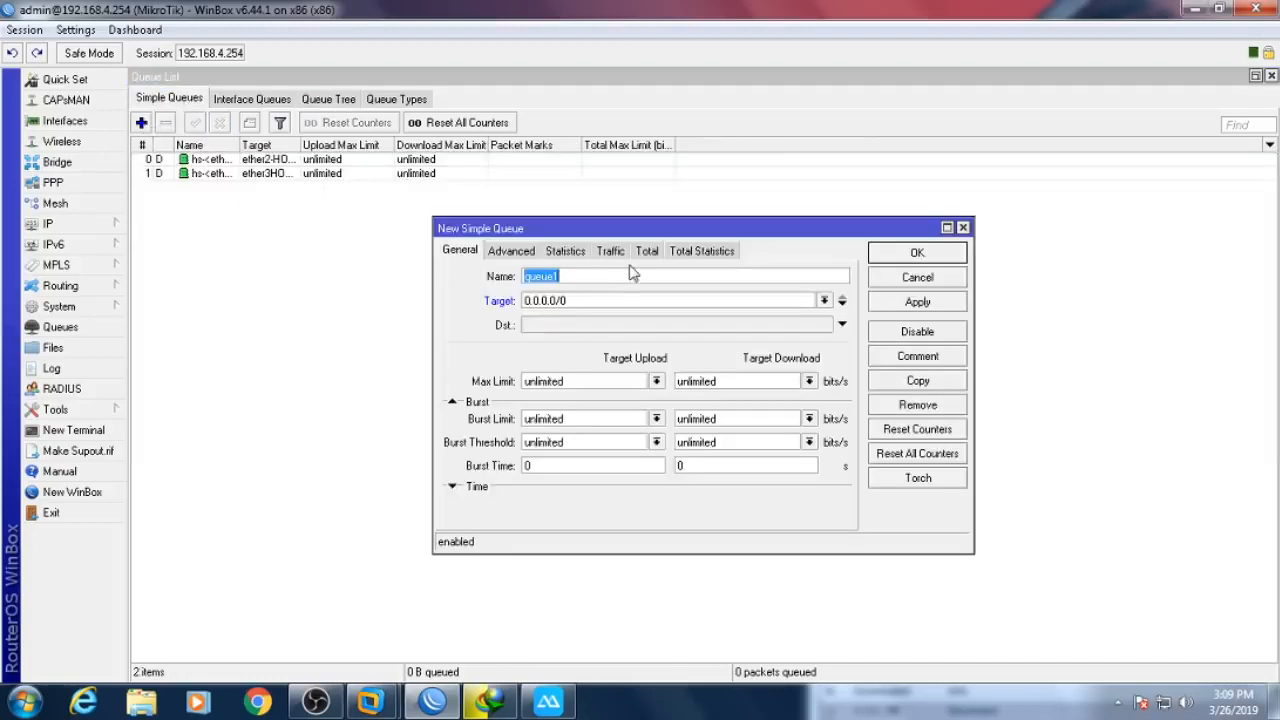
- Create simple queue 'ega' targeting 192.168.4.4 with 1M upload and 2M download max limits
text(ega)
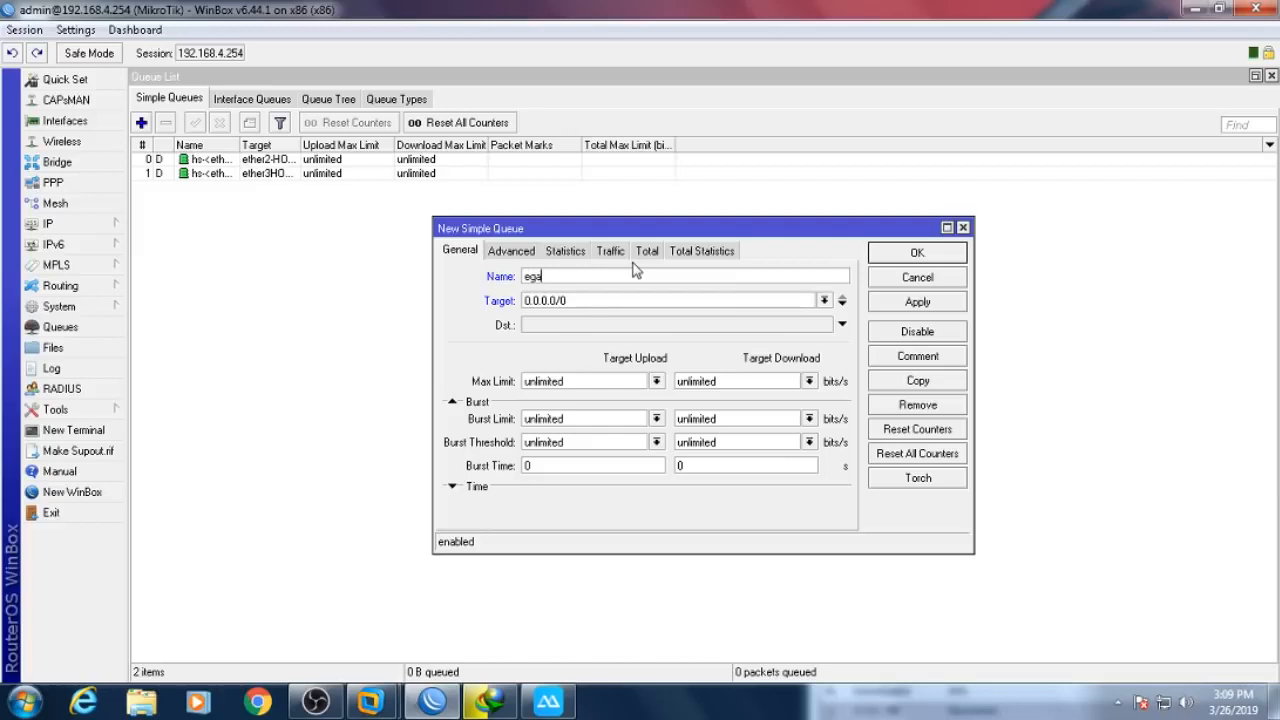
double_click(594, 300)
right_click(594, 302)
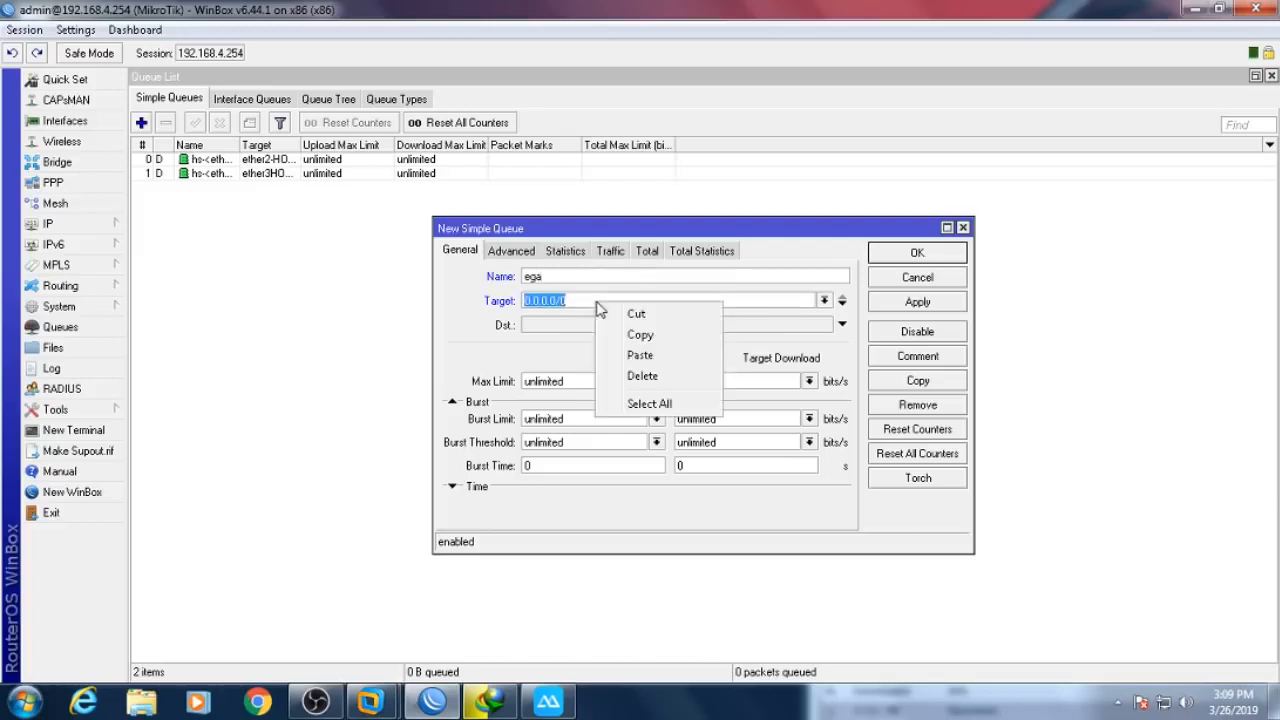
click(640, 355)
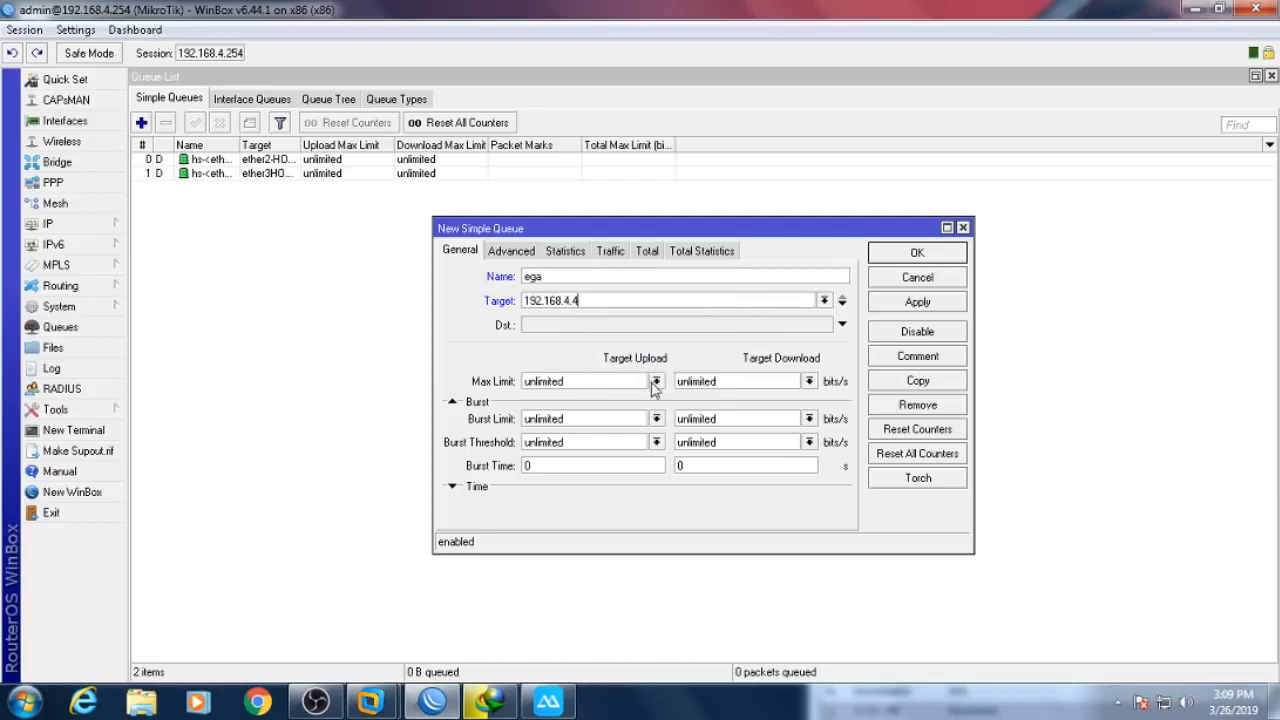
click(809, 381)
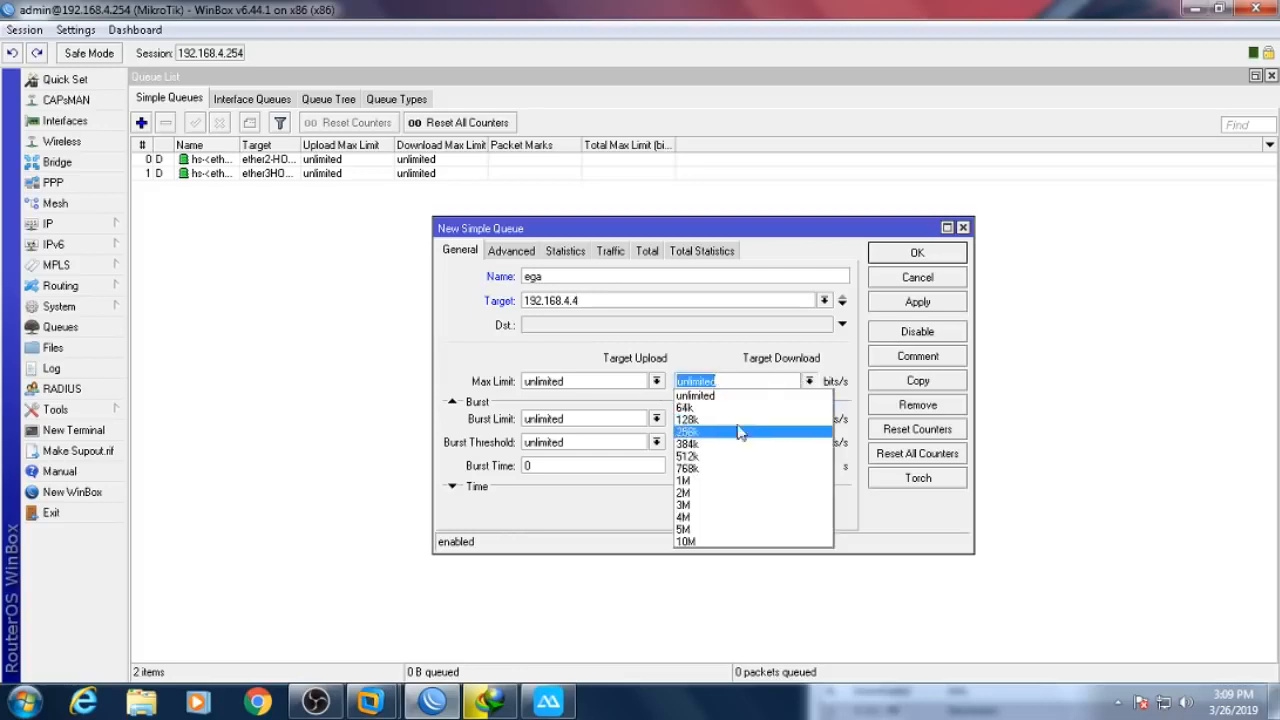
click(705, 494)
click(656, 381)
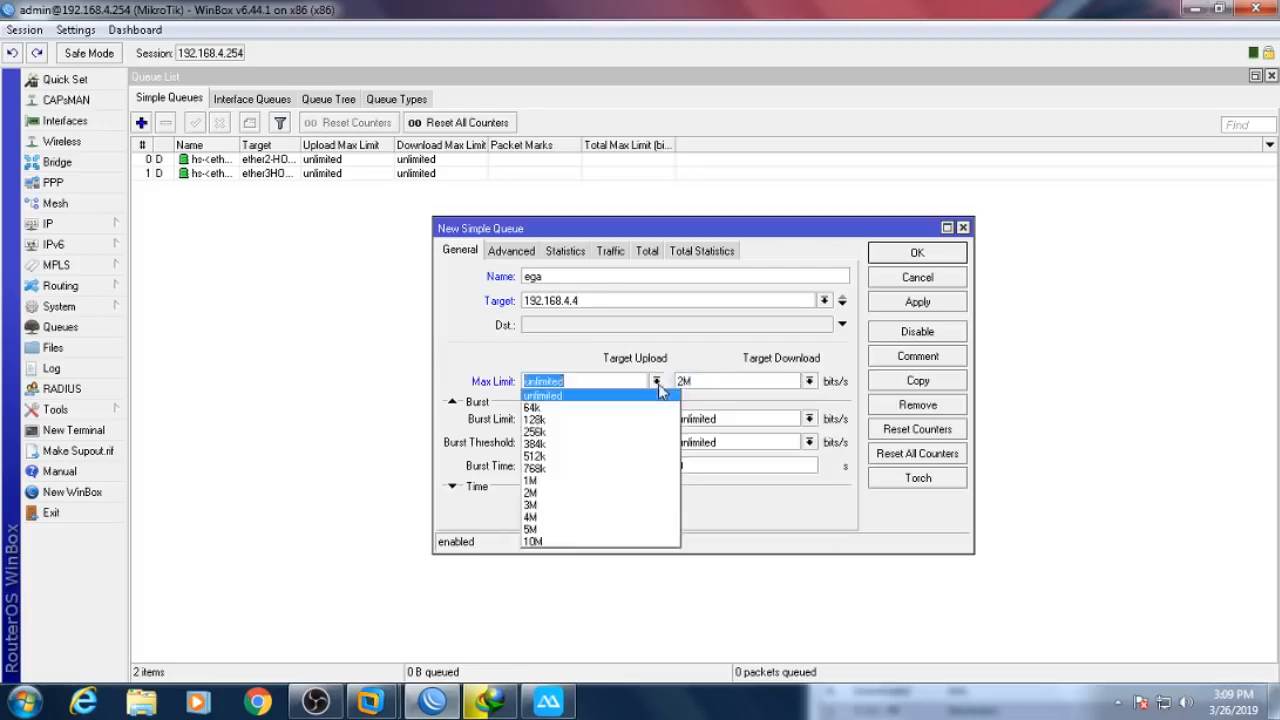
click(574, 480)
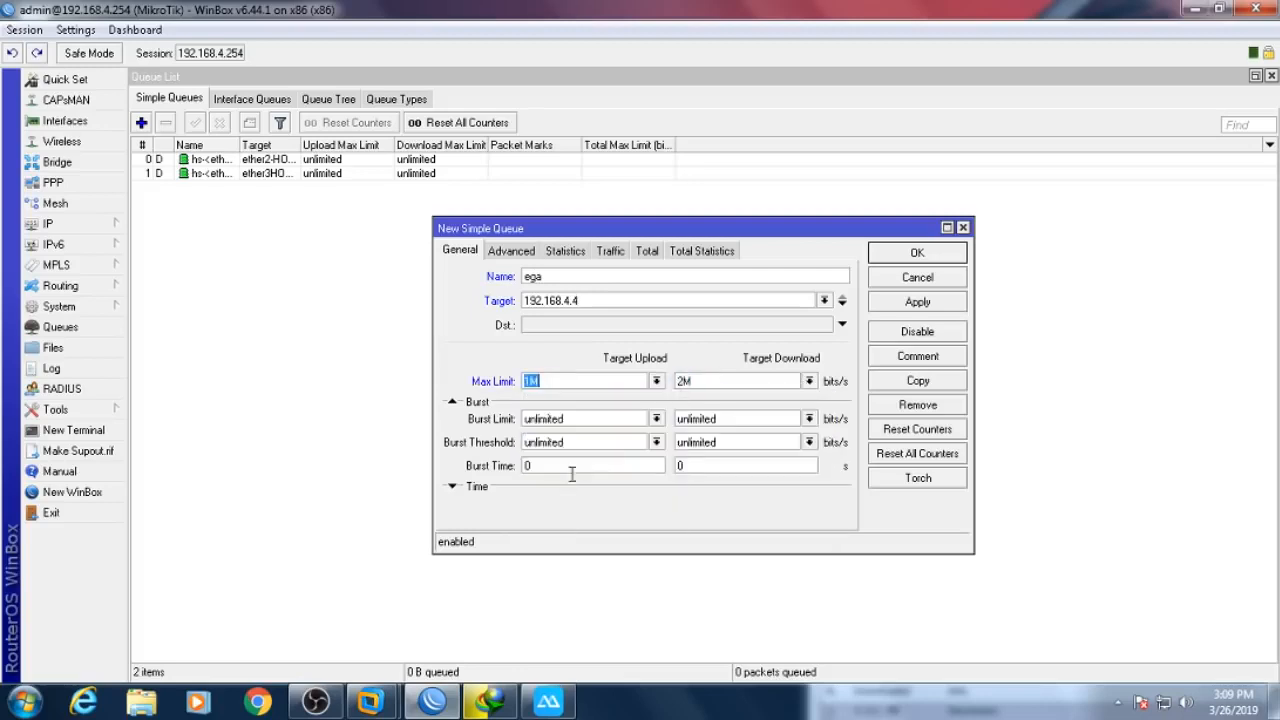
click(905, 258)
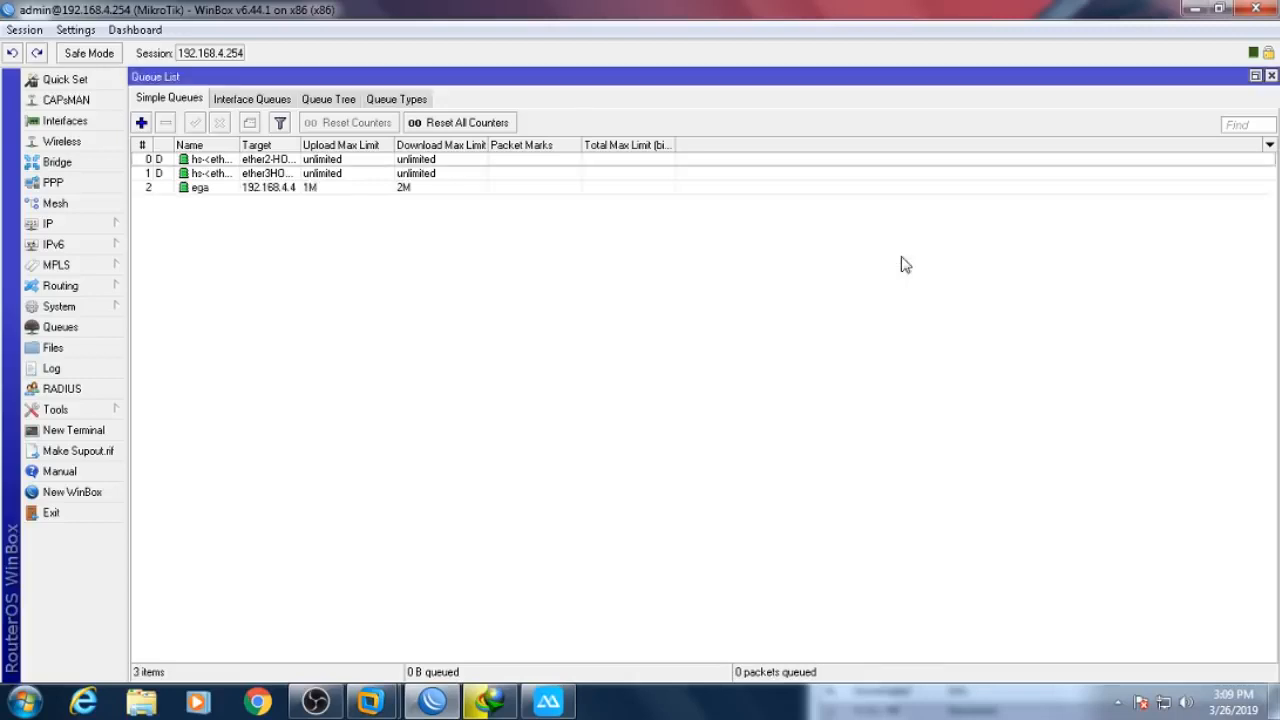
click(500, 700)
- Resume and pause the driver download repeatedly while gaming under the ega queue, ending paused
click(548, 700)
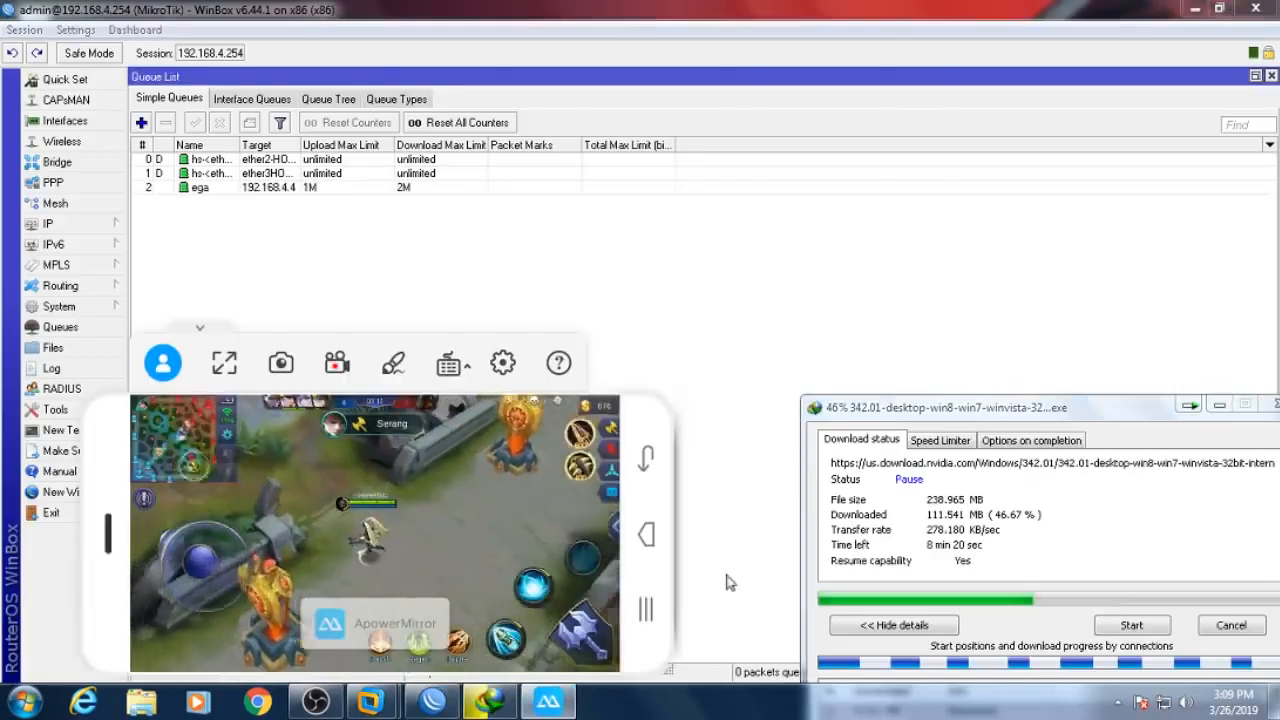
click(1131, 625)
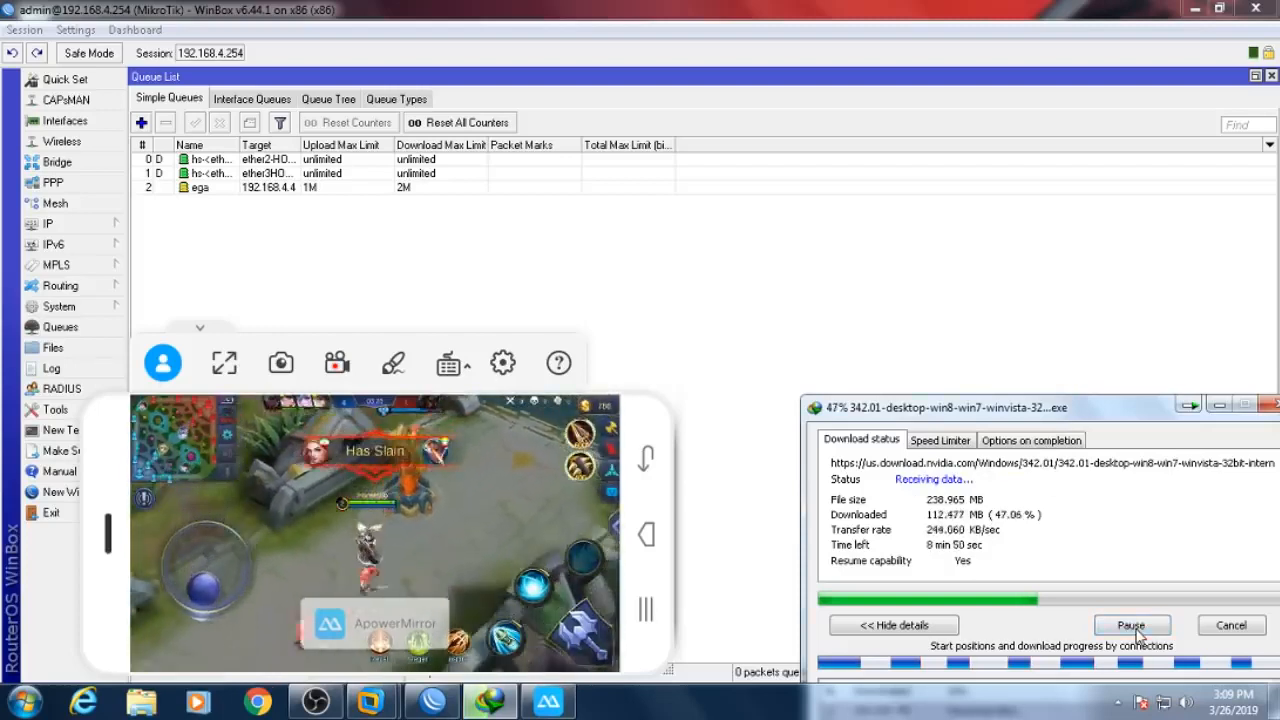
click(1131, 625)
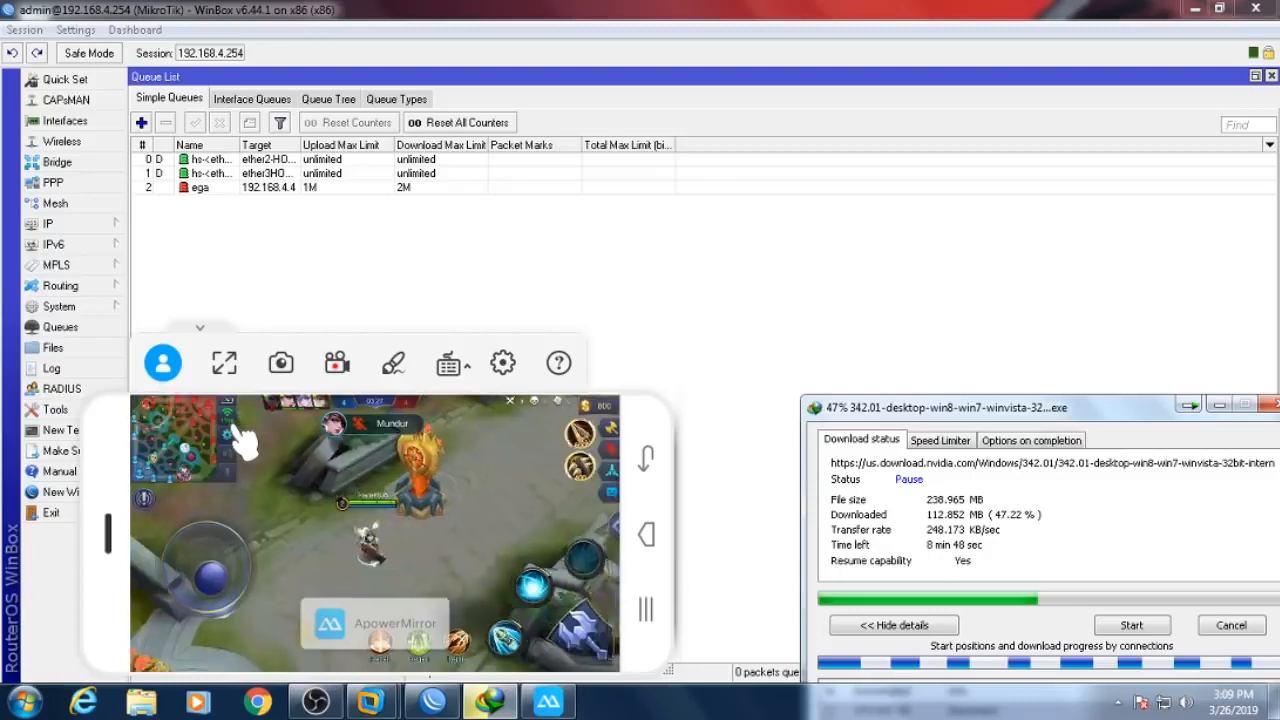
click(1127, 626)
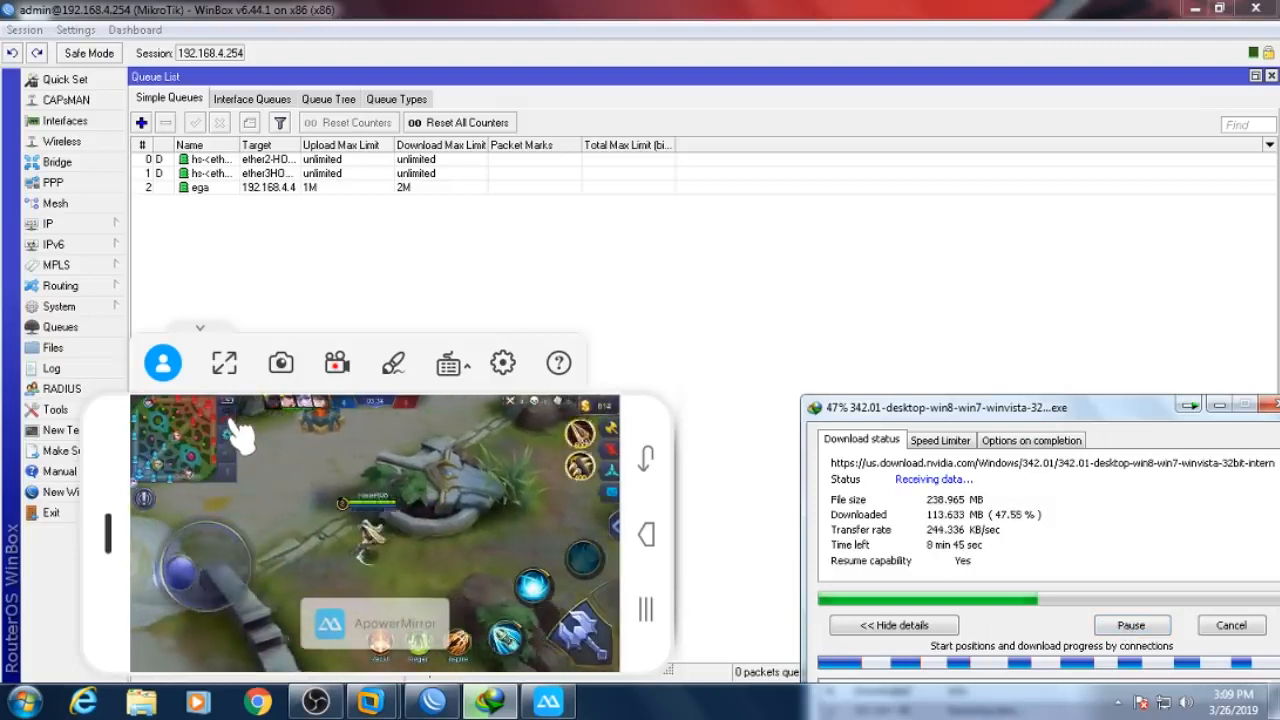
click(1155, 627)
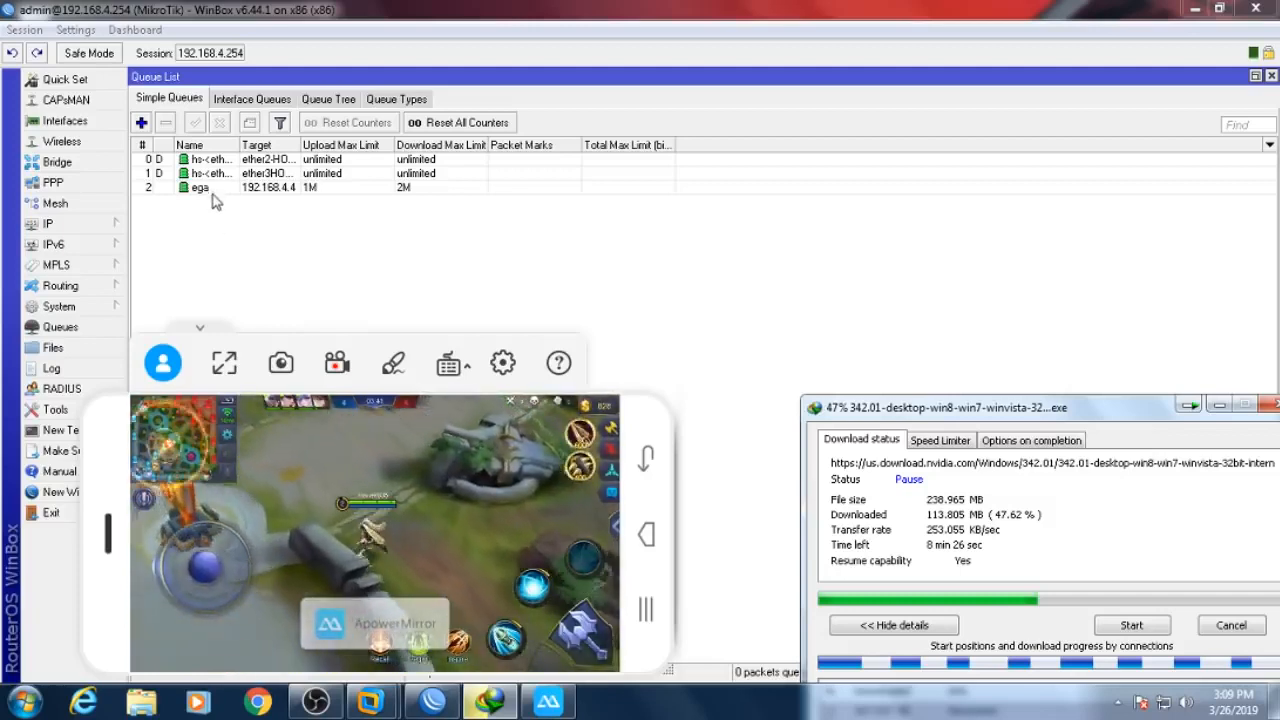
click(1133, 626)
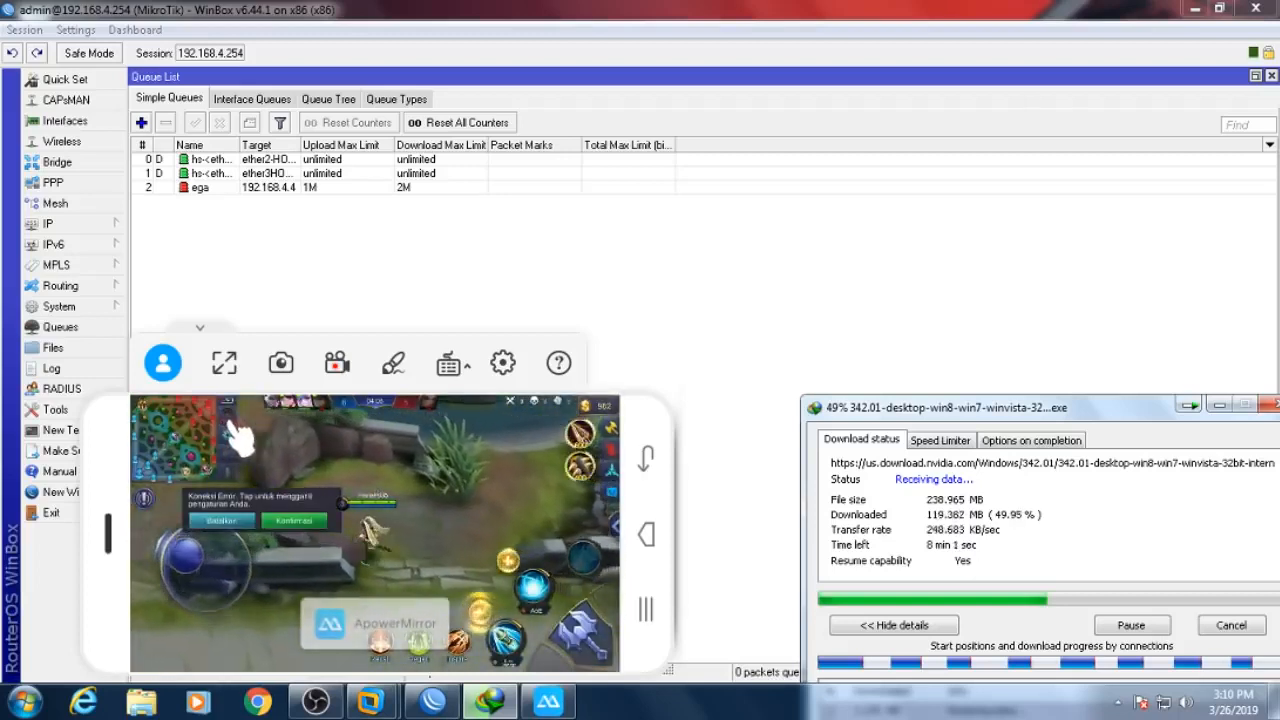
click(1146, 626)
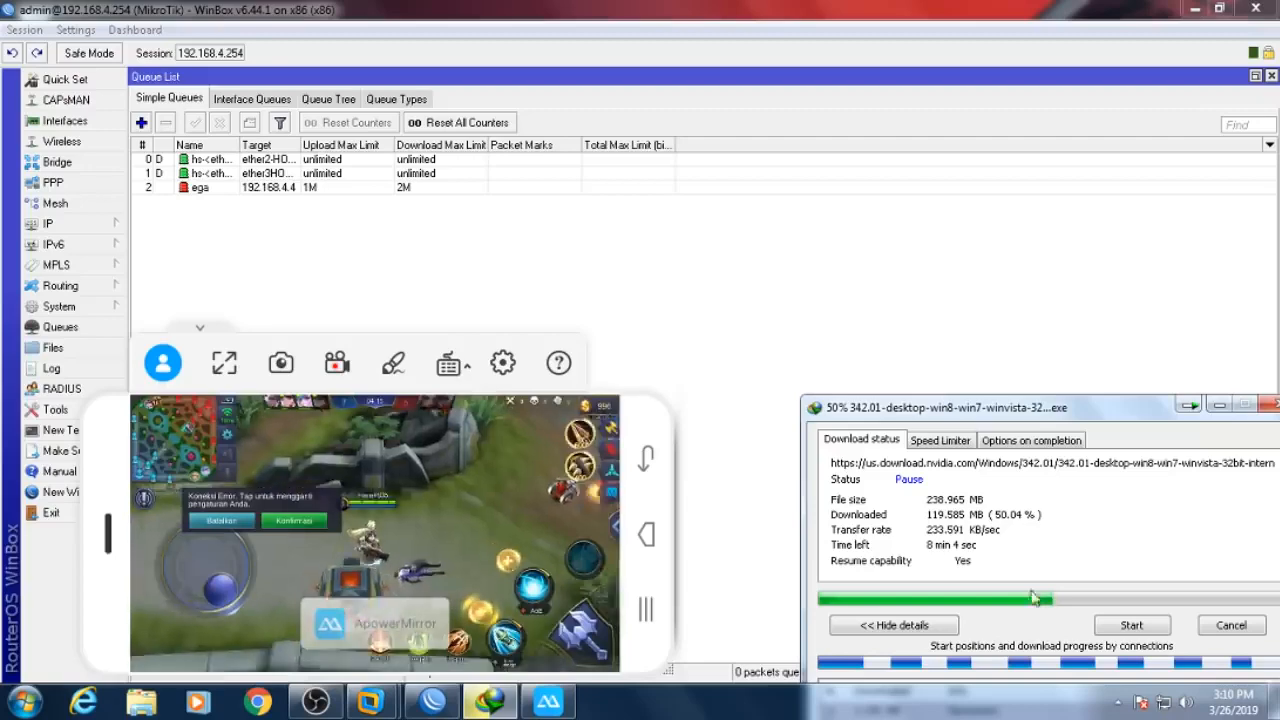
click(292, 190)
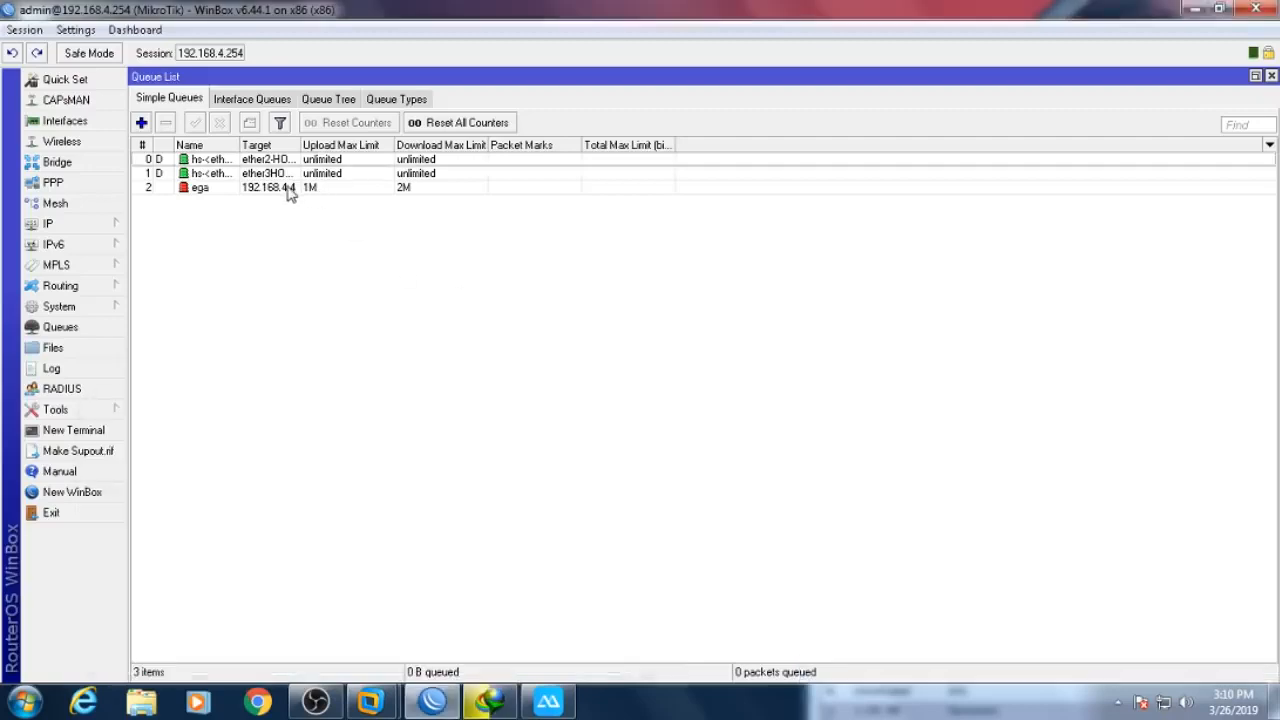
- Disable the ega simple queue and re-enable all Queue Tree rules
right_click(292, 190)
click(340, 442)
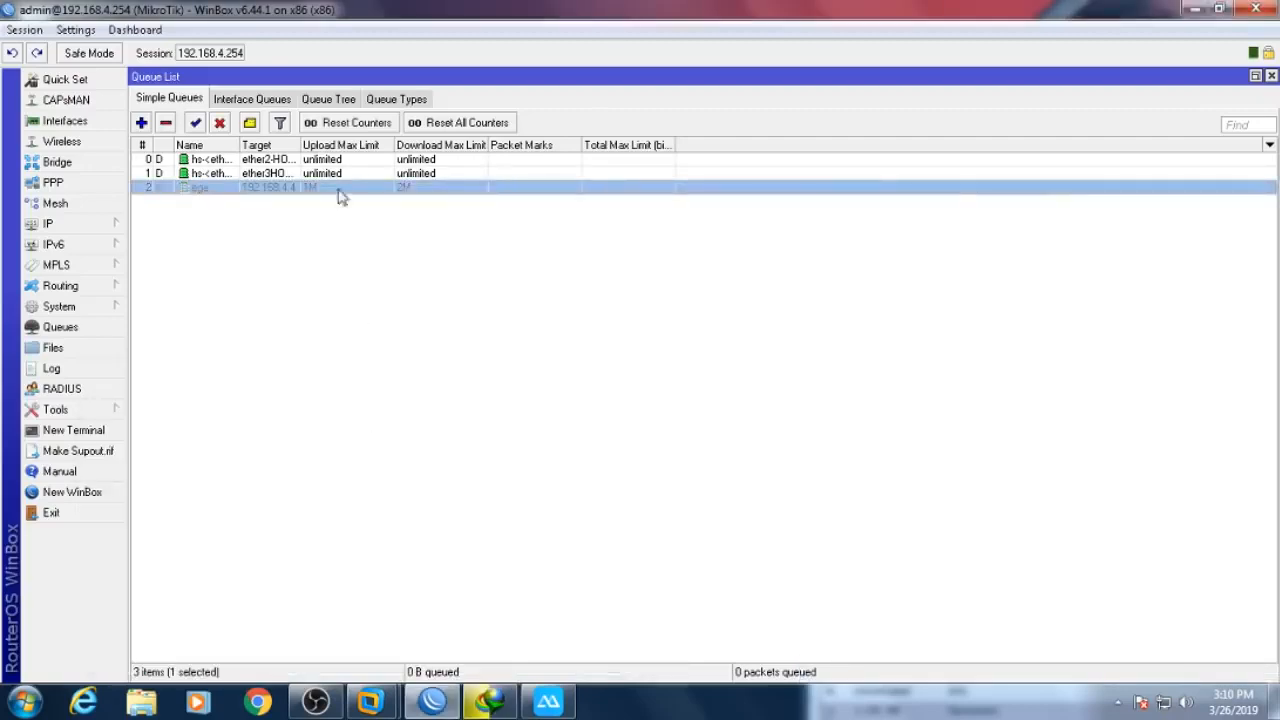
click(316, 100)
right_click(355, 244)
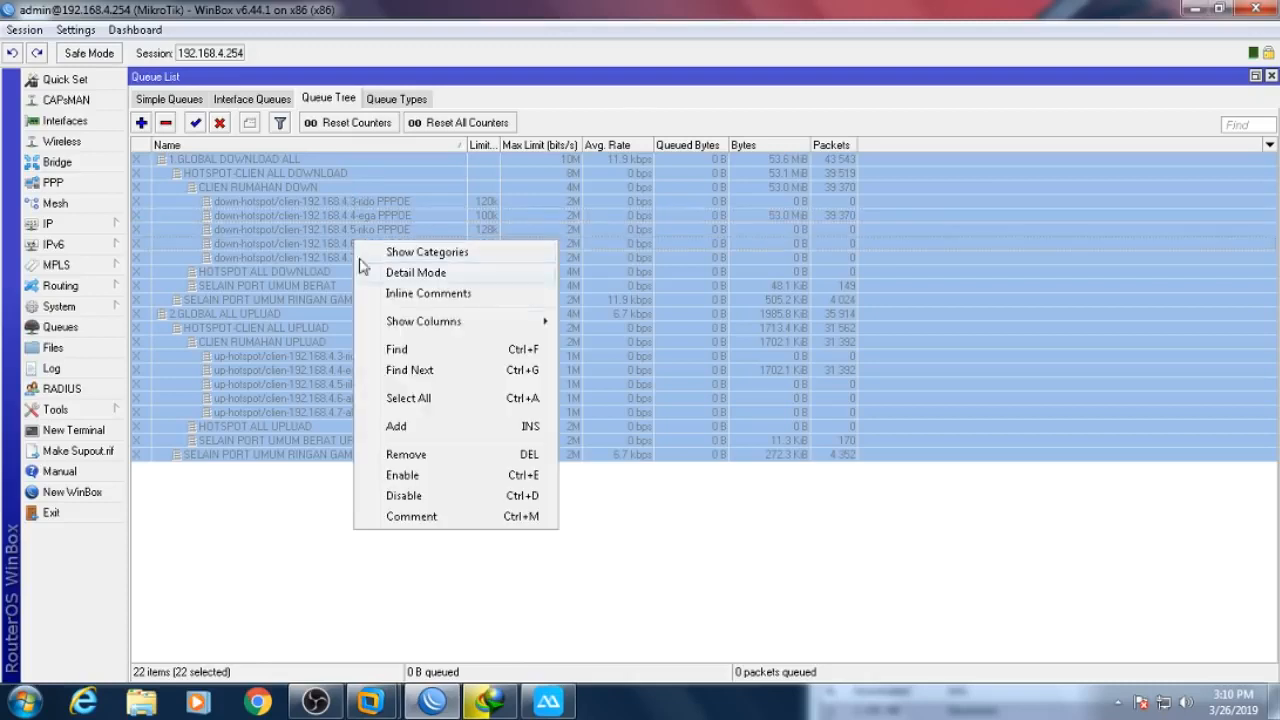
click(418, 475)
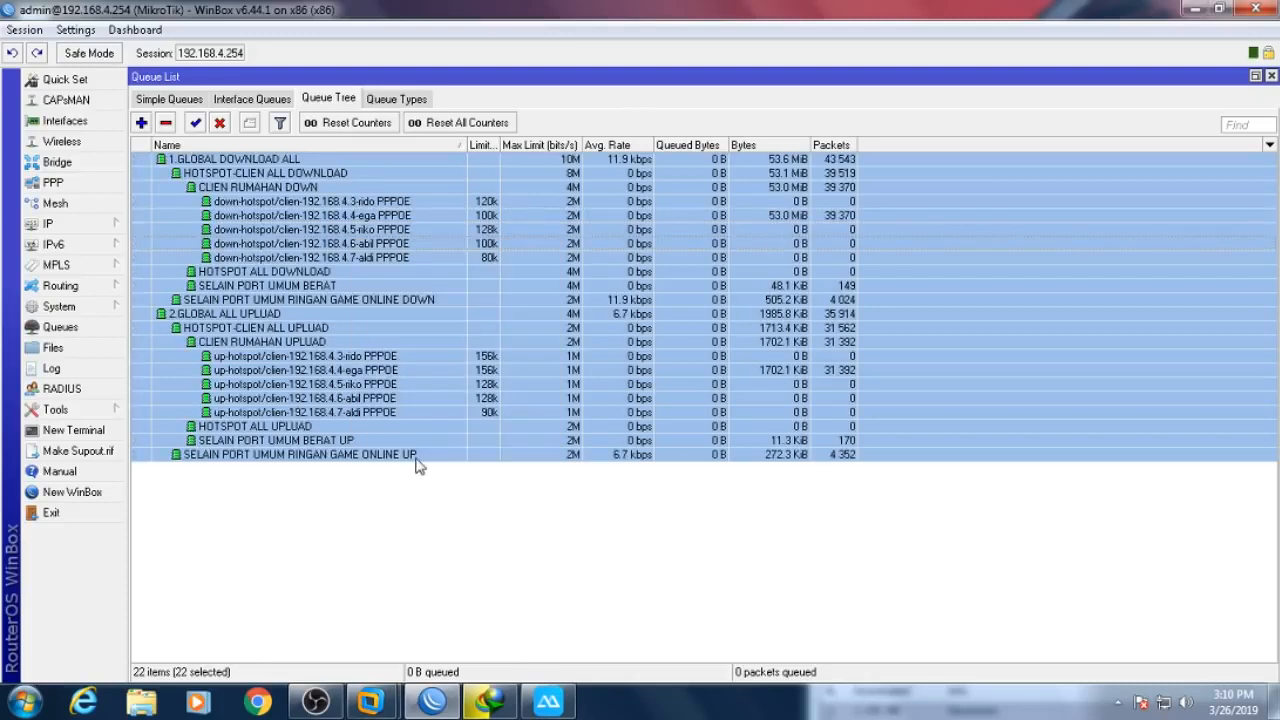
- Resume the driver download while gaming and check the ega and game download queue rates
click(492, 704)
click(545, 704)
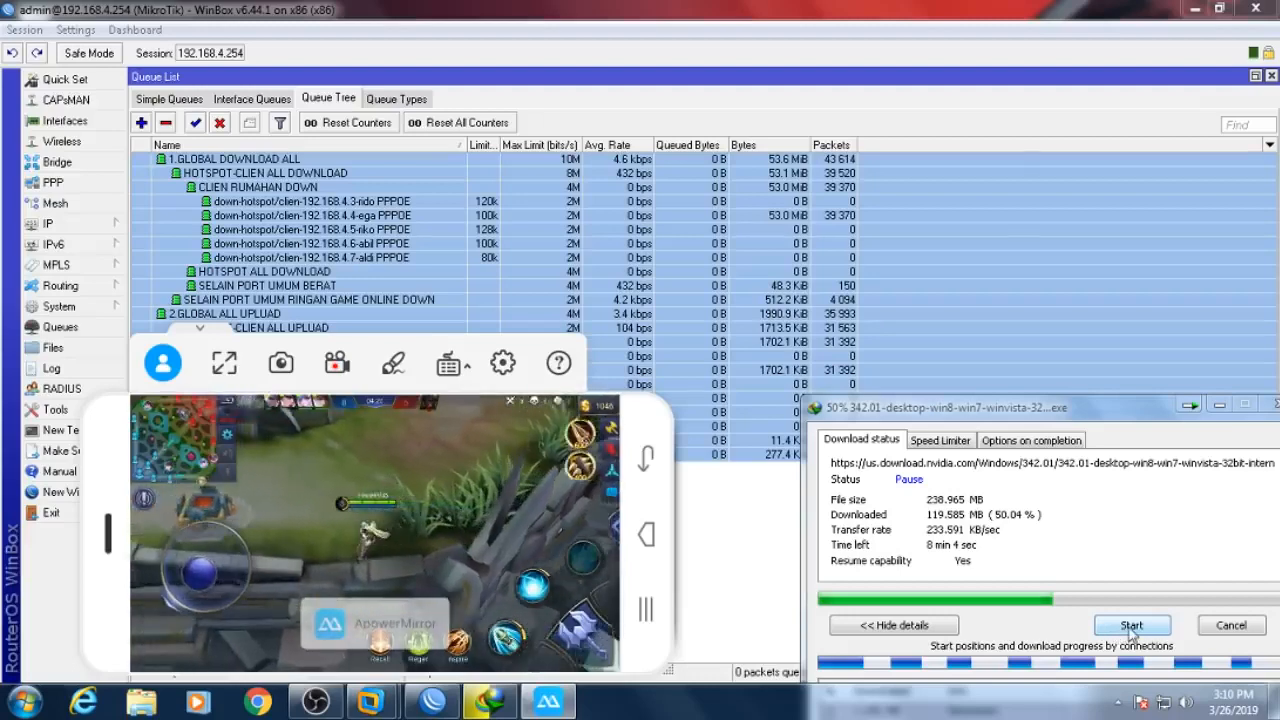
click(1131, 627)
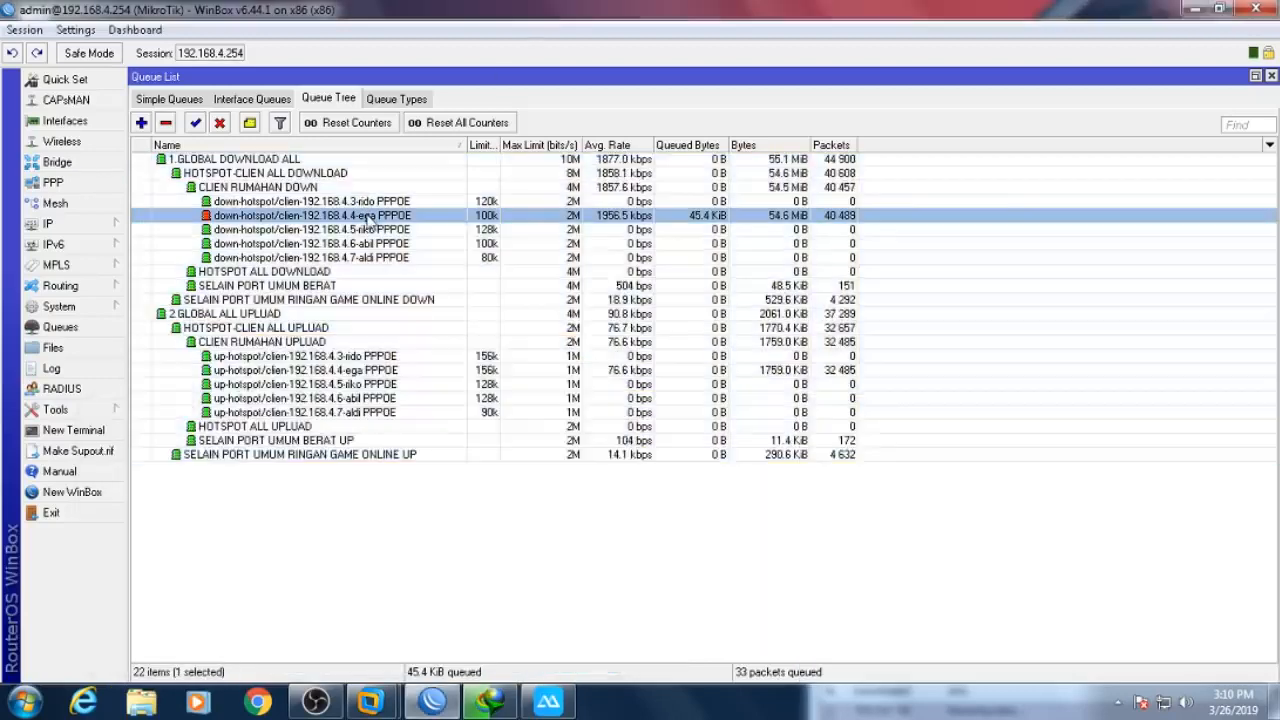
click(366, 215)
click(490, 702)
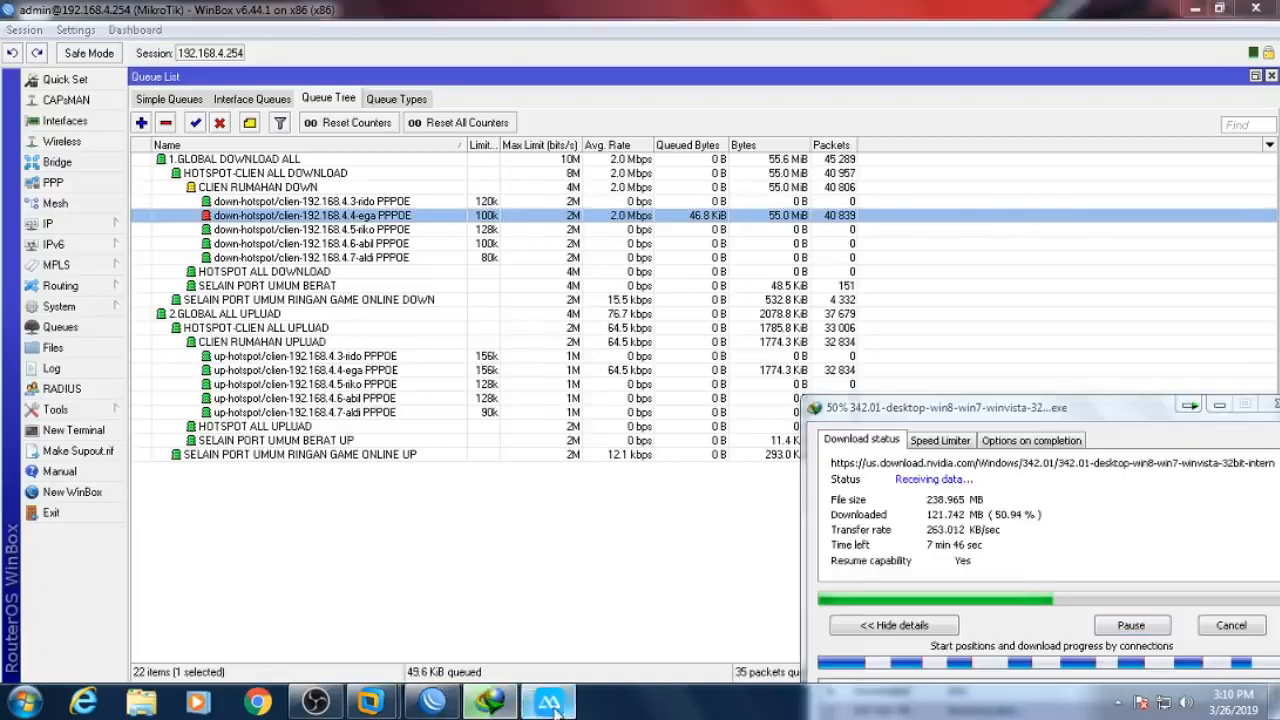
click(548, 702)
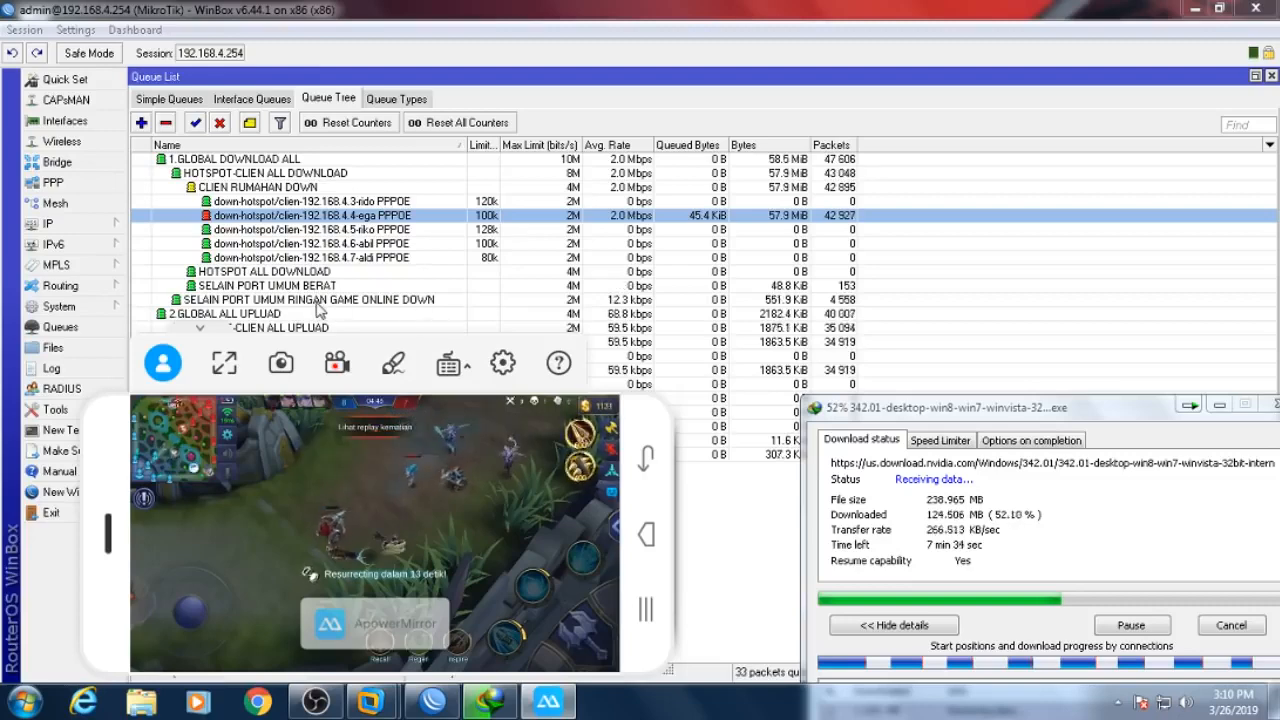
click(335, 301)
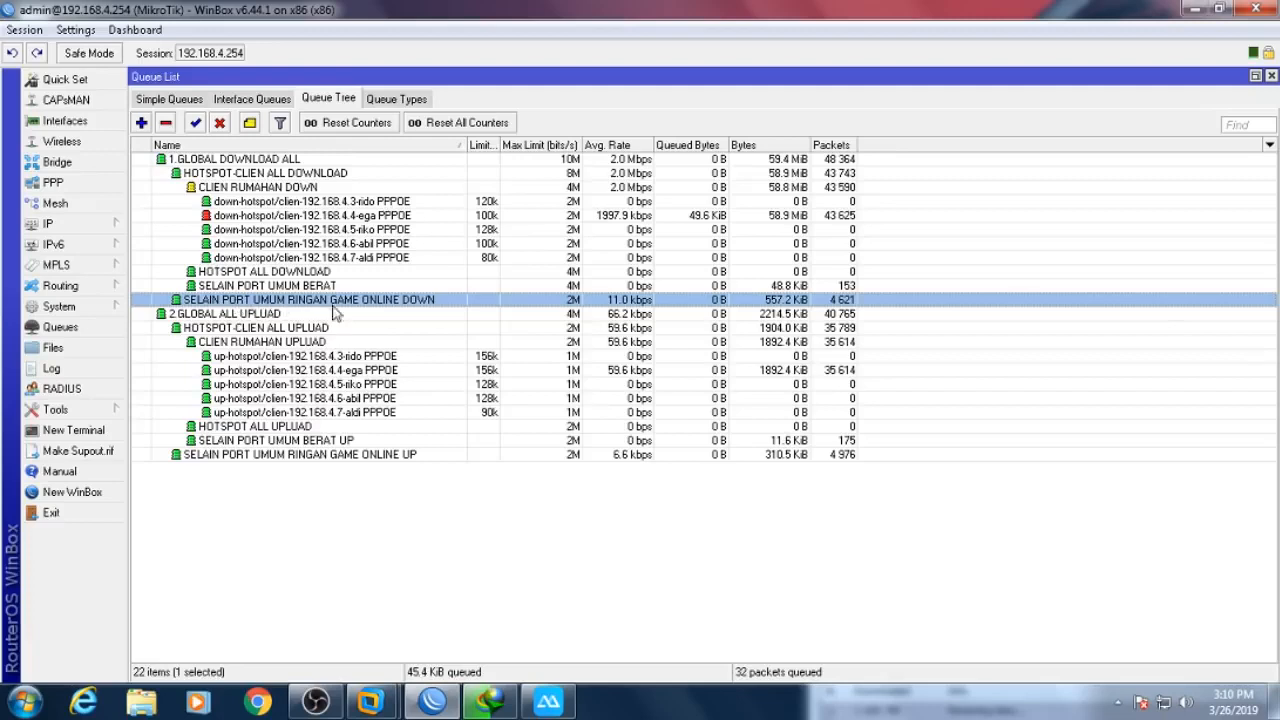
- Cap the SELAIN PORT UMUM RINGAN GAME ONLINE DOWN queue at 1k and check the game
double_click(420, 301)
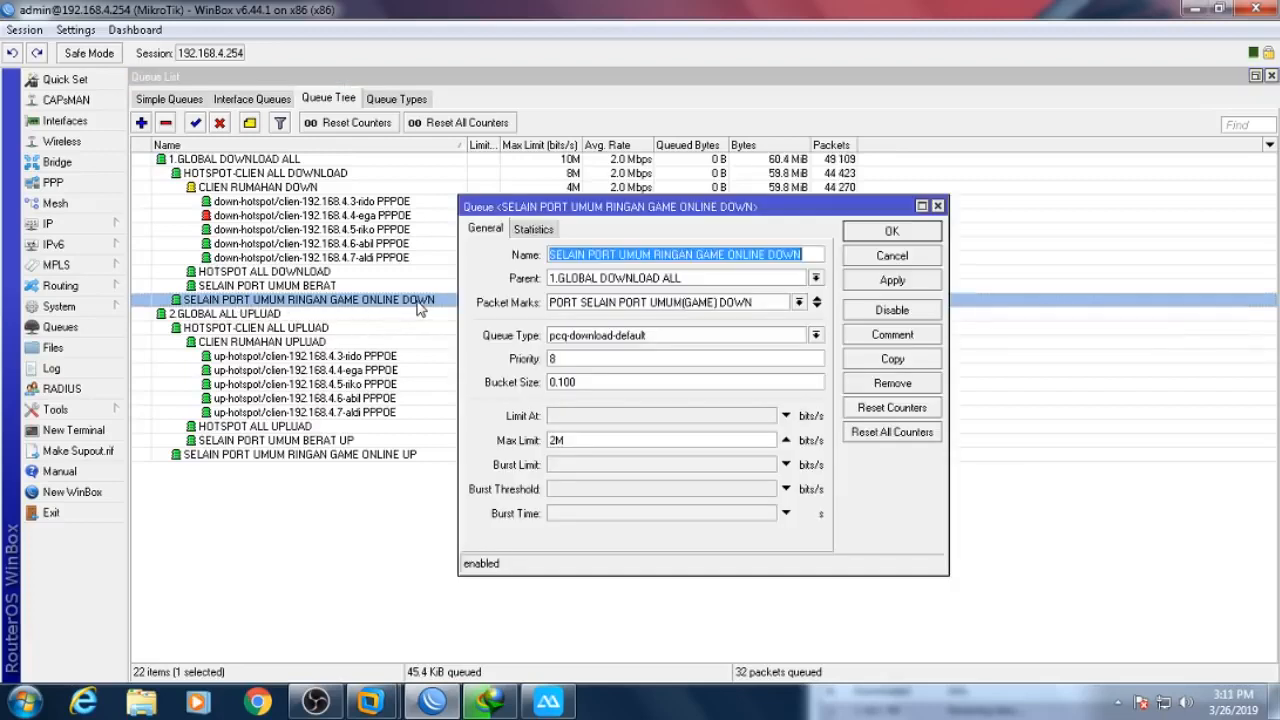
double_click(602, 441)
text(1k)
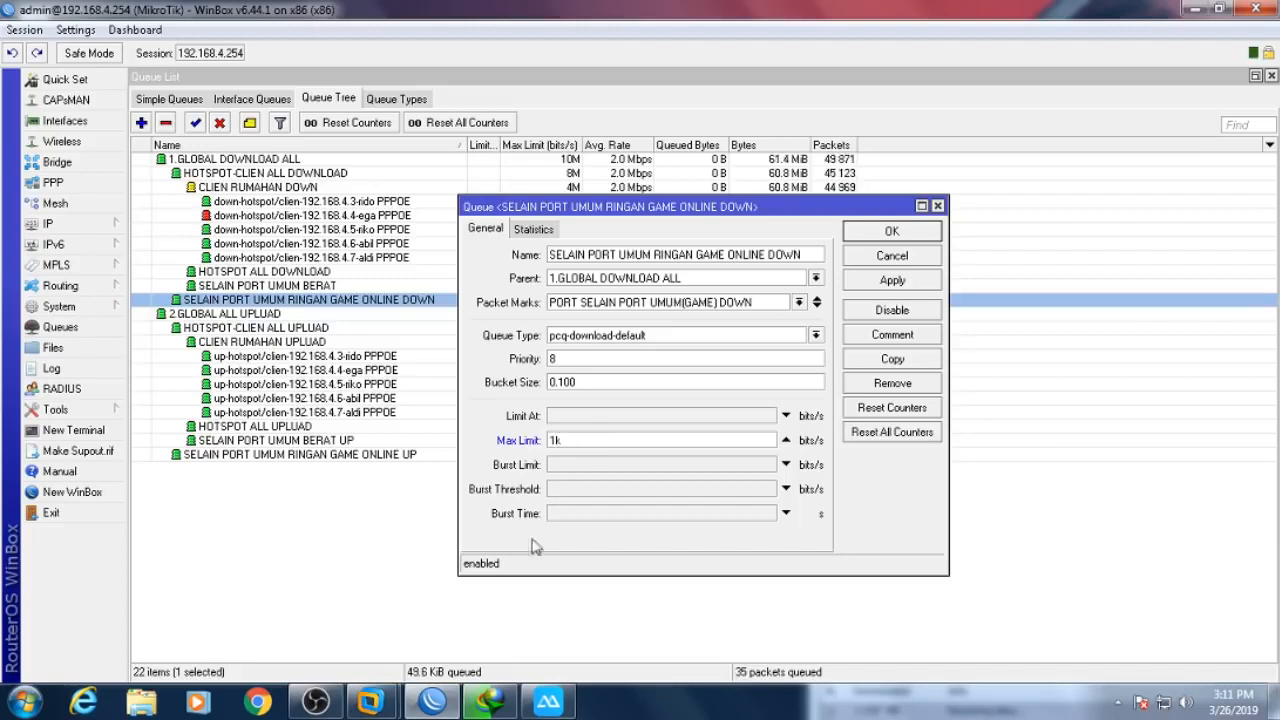
click(548, 700)
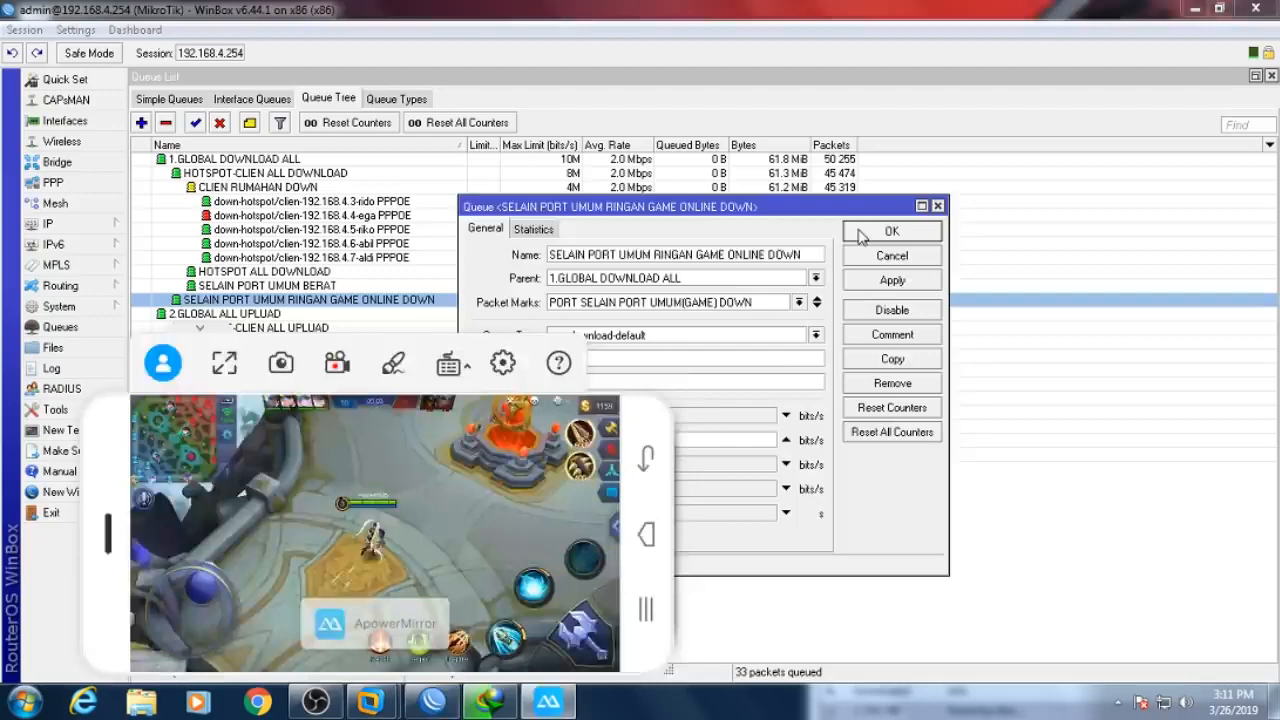
click(858, 233)
click(530, 702)
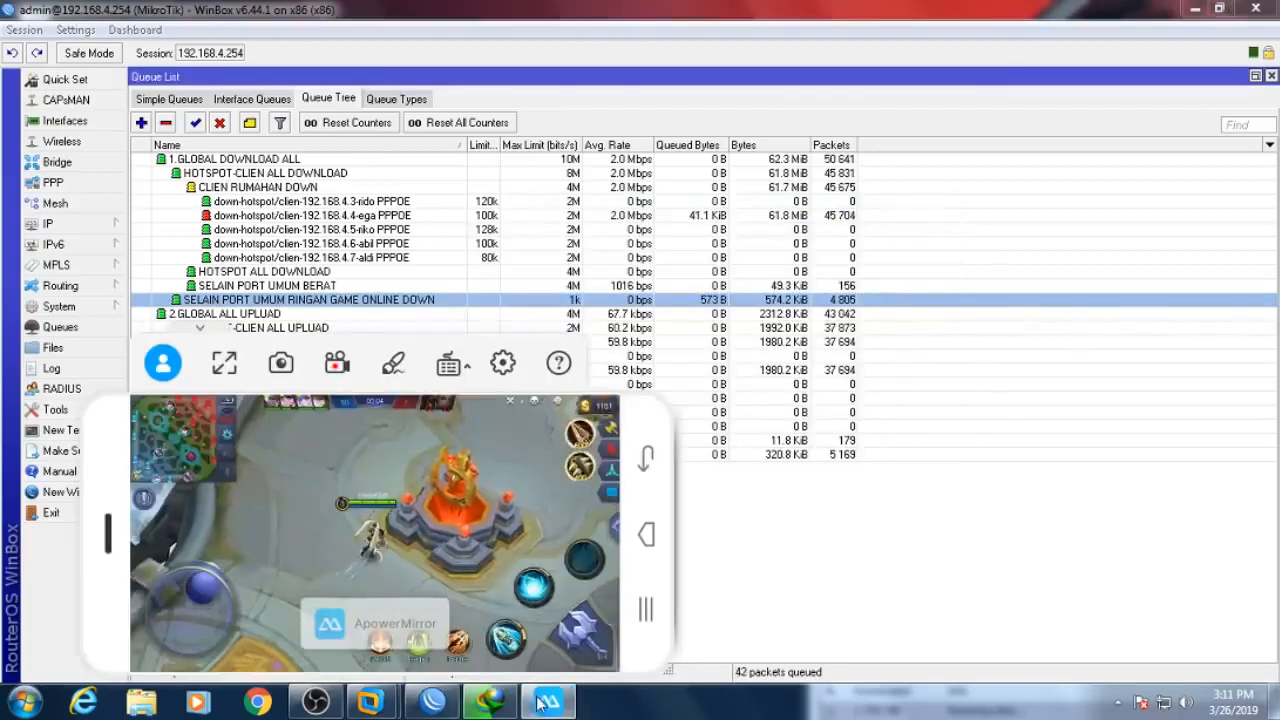
- Restore that game queue's max limit to 2M and return to the game
double_click(343, 302)
double_click(636, 438)
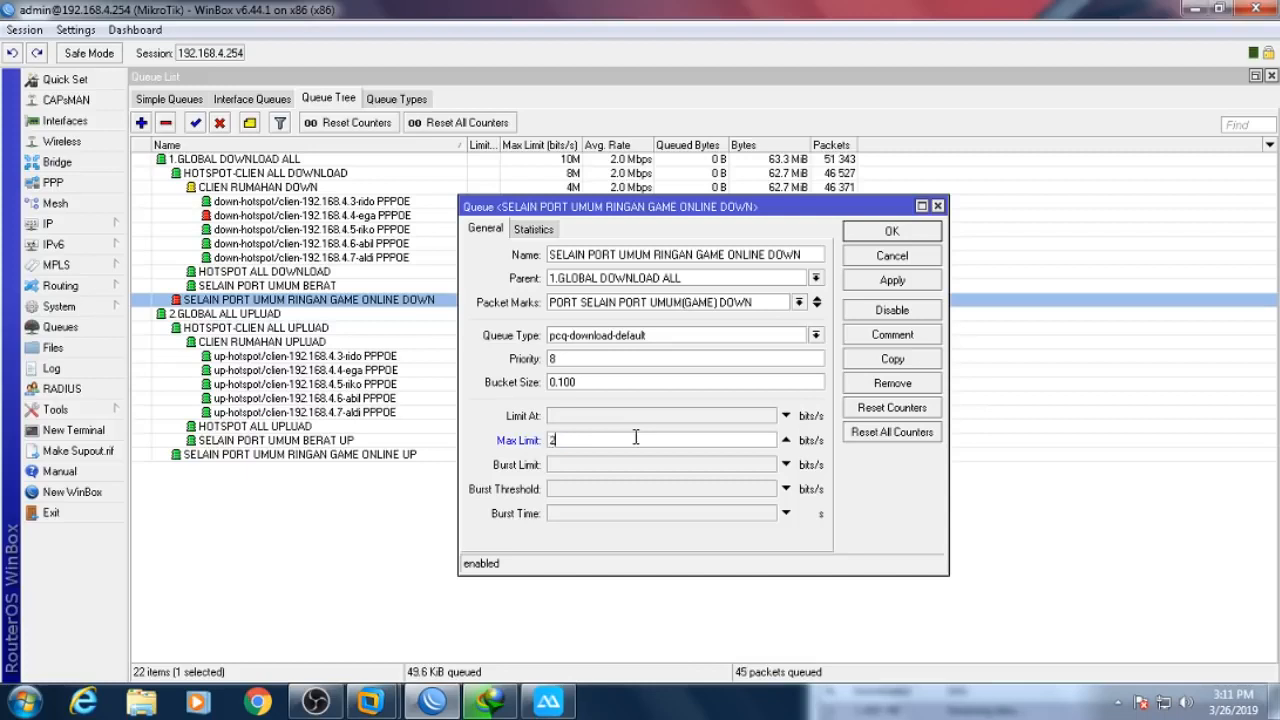
text(2m)
key(Return)
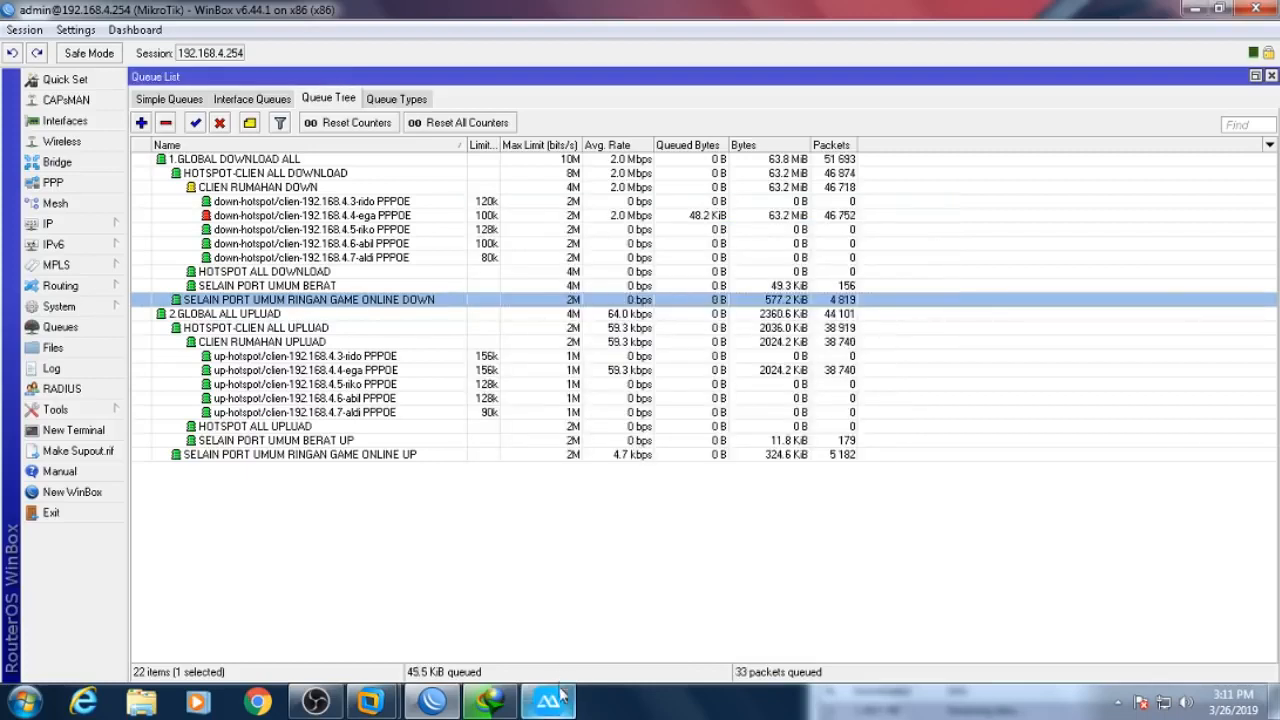
click(548, 702)
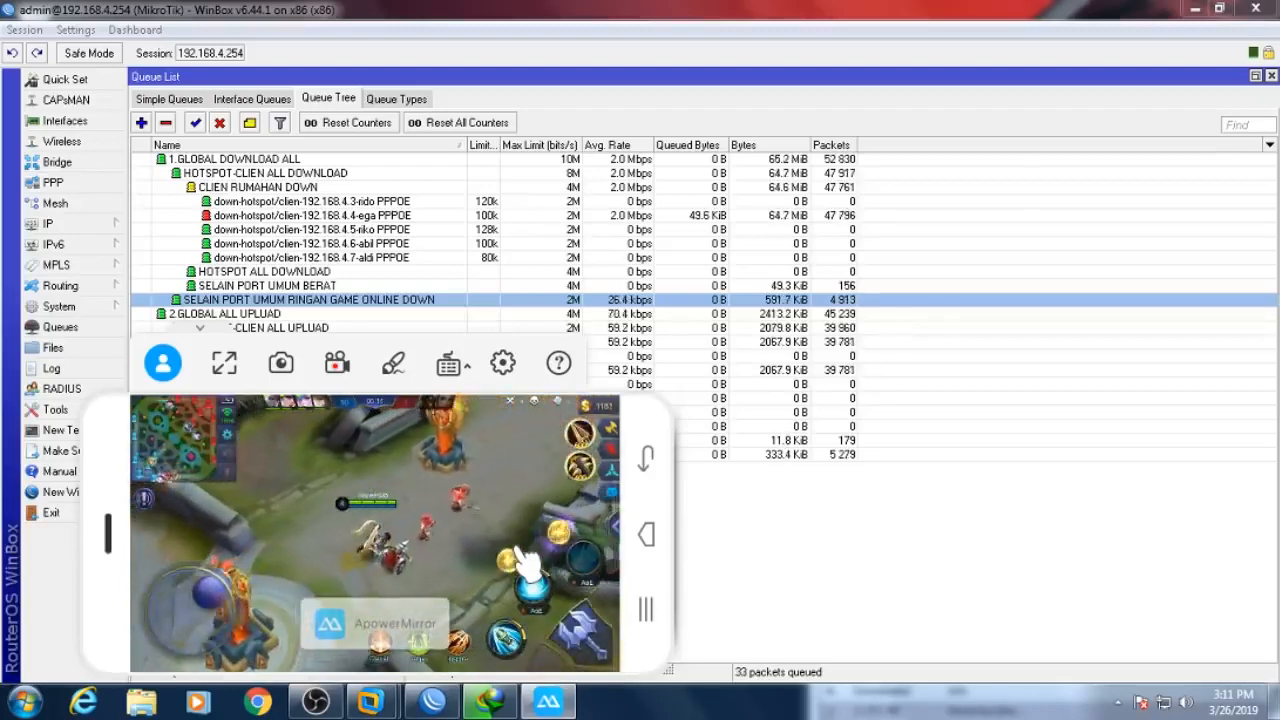
- Pause the driver download at 56.94% and select all 22 Queue Tree entries for action
click(490, 702)
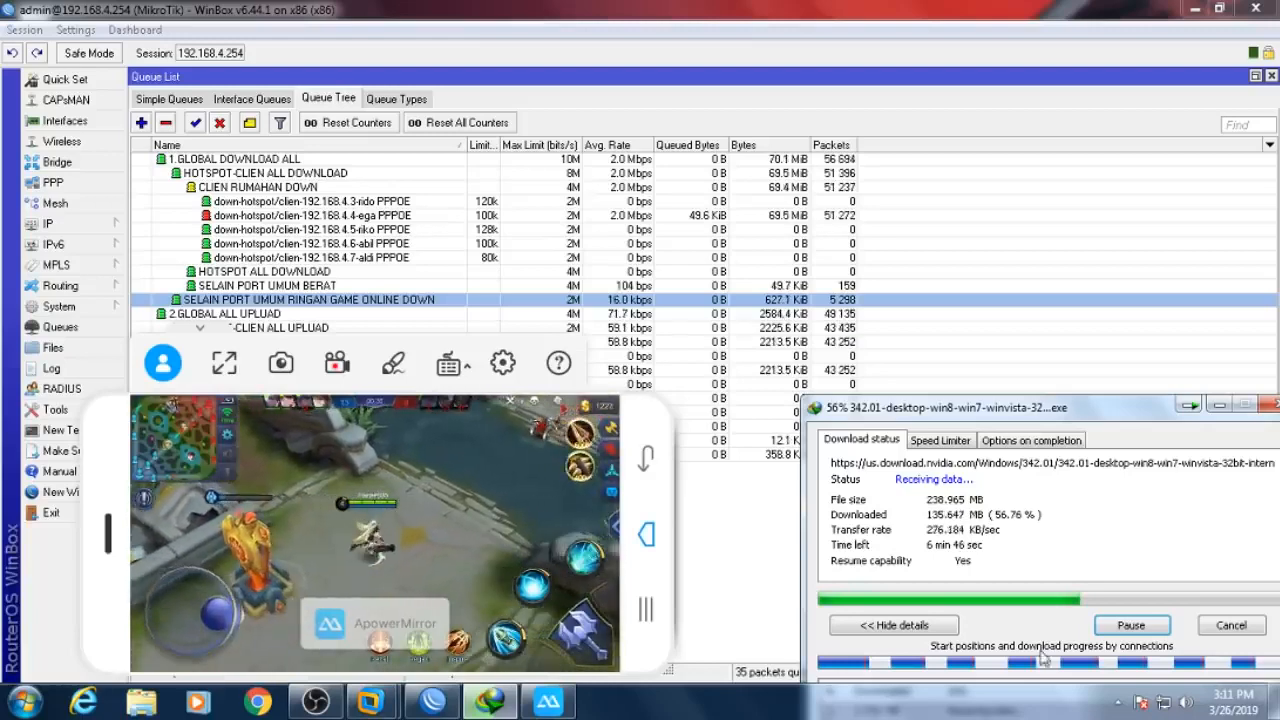
click(1128, 636)
click(754, 500)
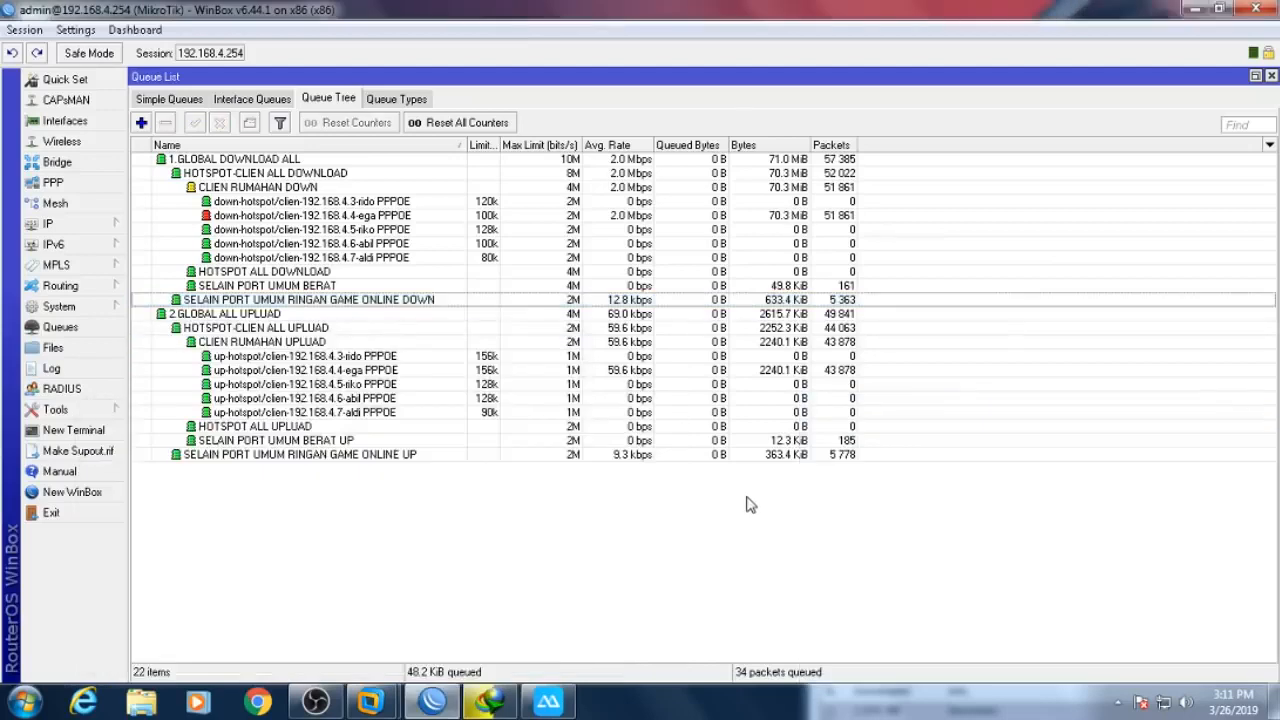
key(ctrl+a)
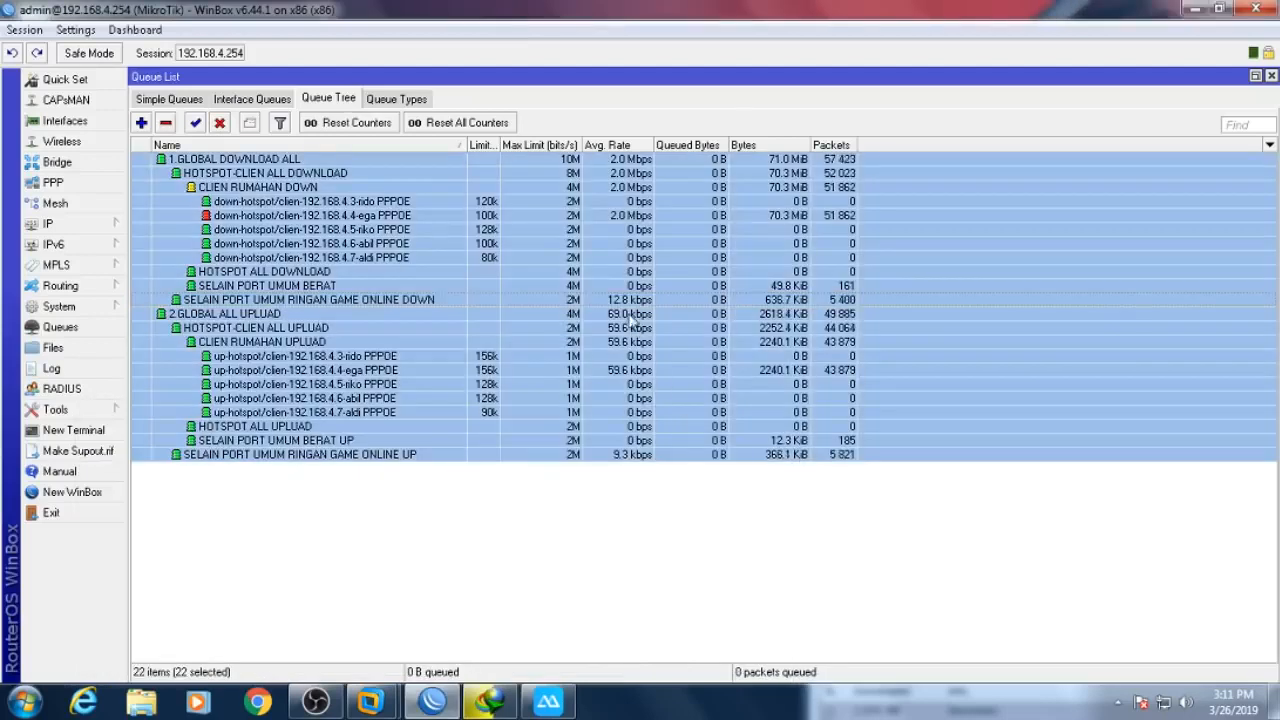
right_click(627, 306)
- Disable every Queue Tree queue and enable the ega simple queue
click(688, 569)
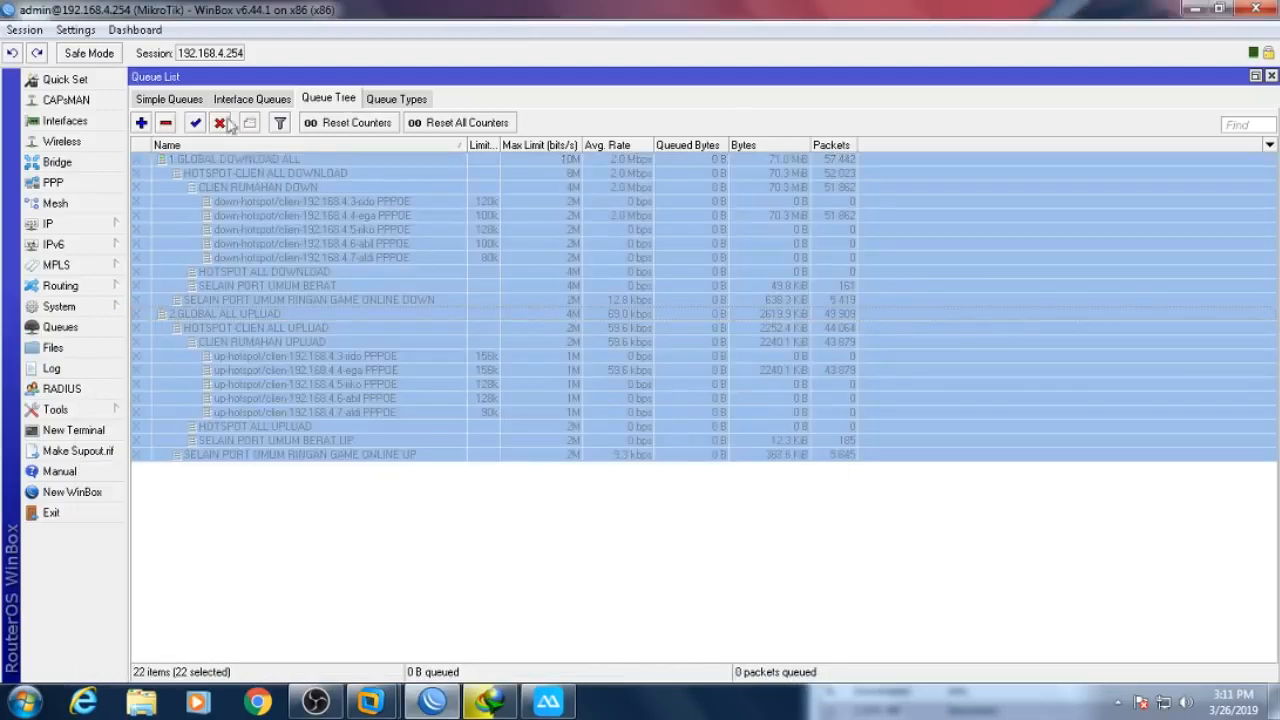
click(170, 99)
right_click(247, 194)
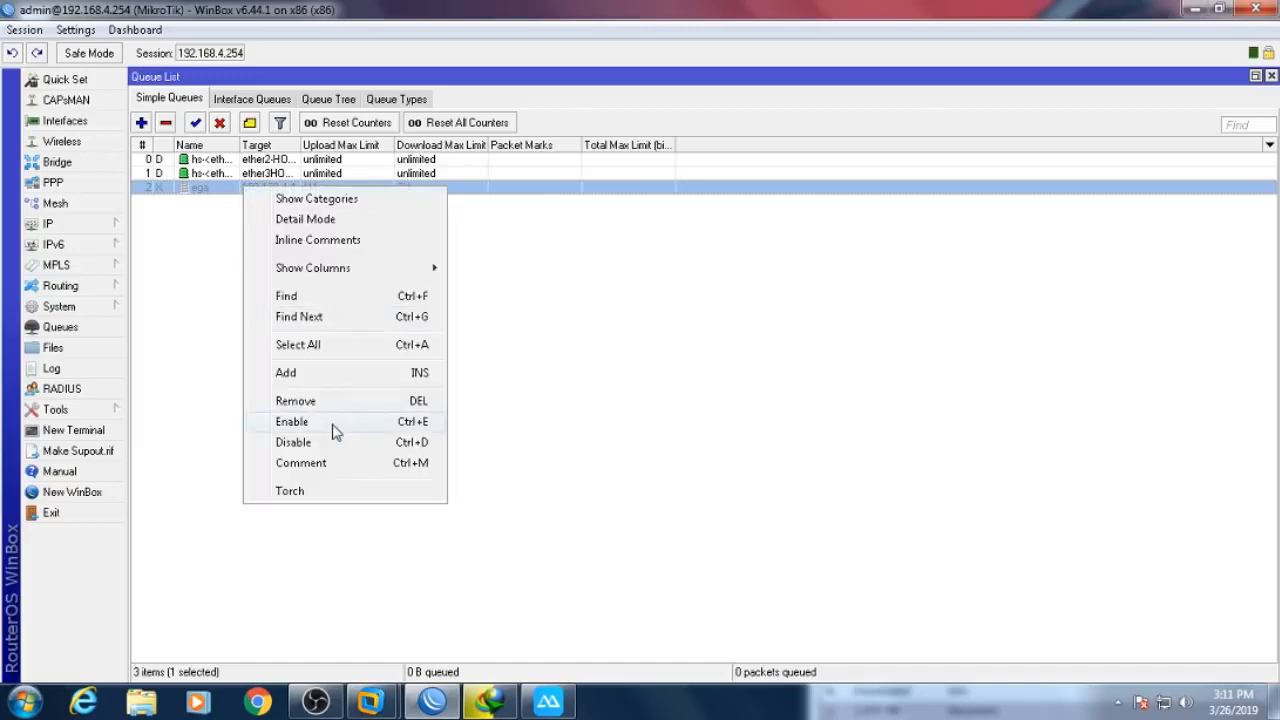
click(292, 421)
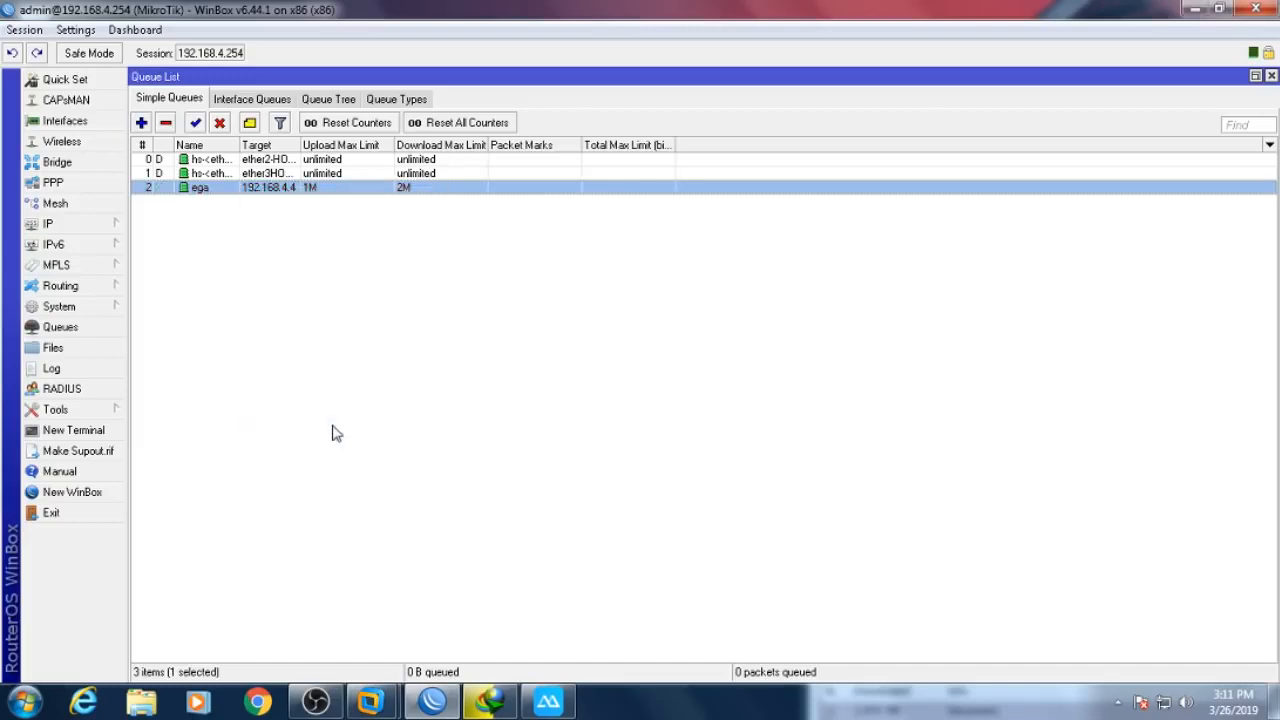
- Run the driver download briefly under the ega simple queue, then pause it again
click(548, 702)
click(490, 702)
click(1125, 627)
click(1125, 627)
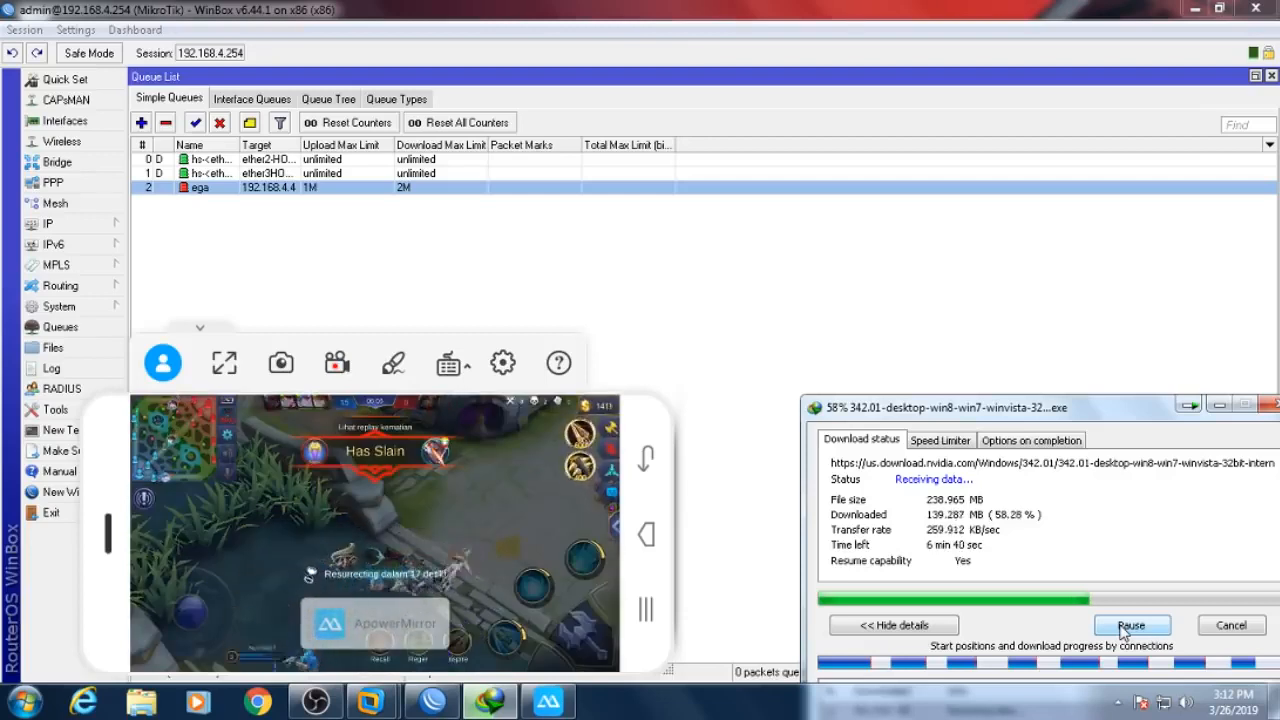
click(1128, 625)
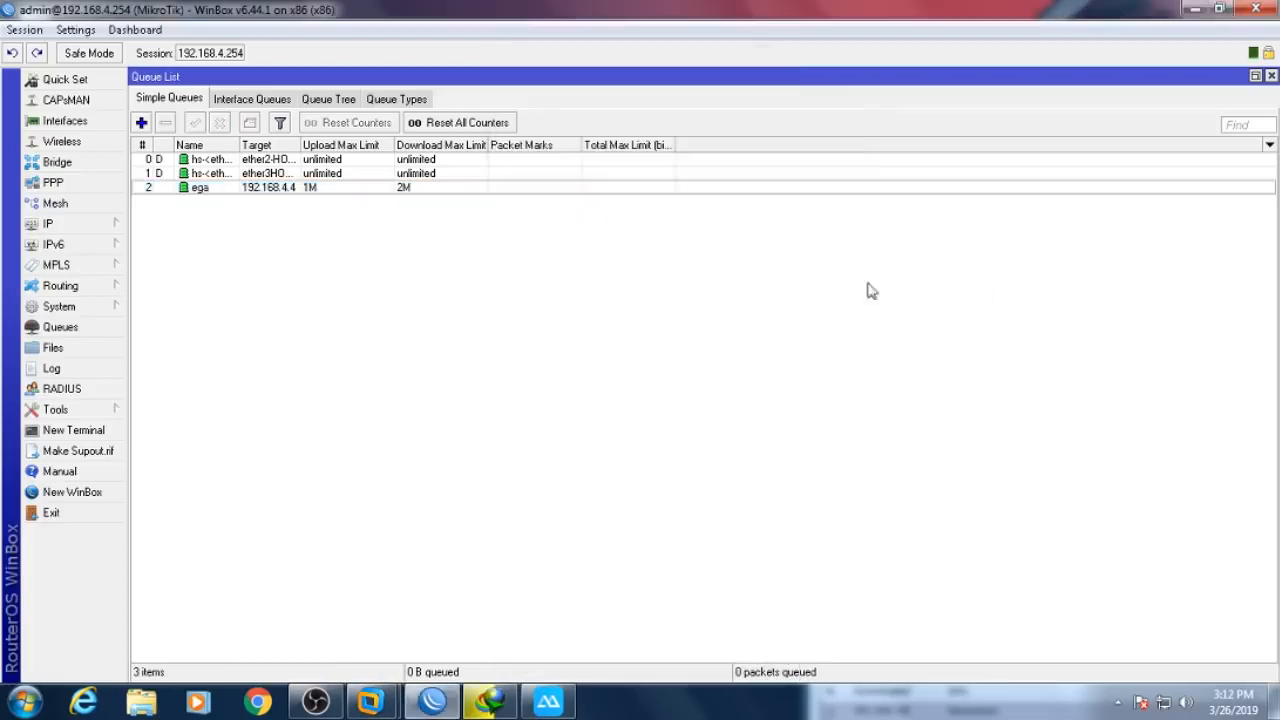
- Remove the ega simple queue and re-enable all Queue Tree queues
right_click(428, 188)
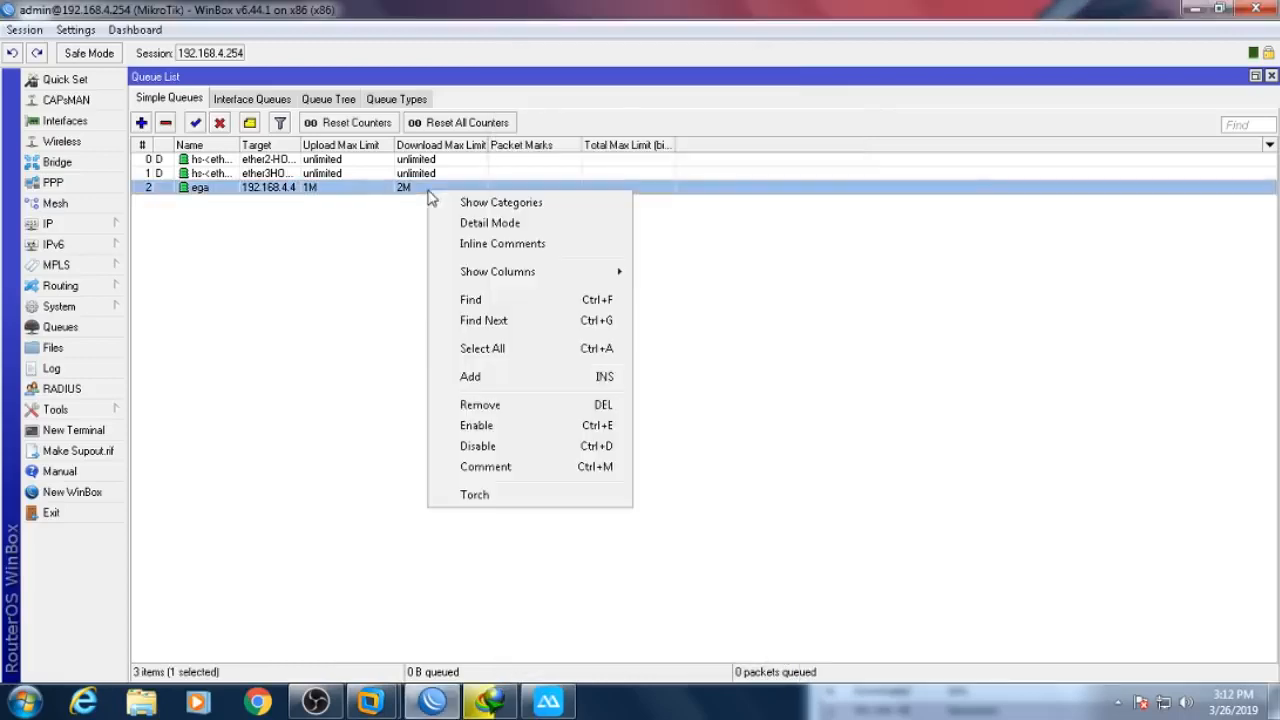
click(500, 414)
click(343, 102)
right_click(303, 242)
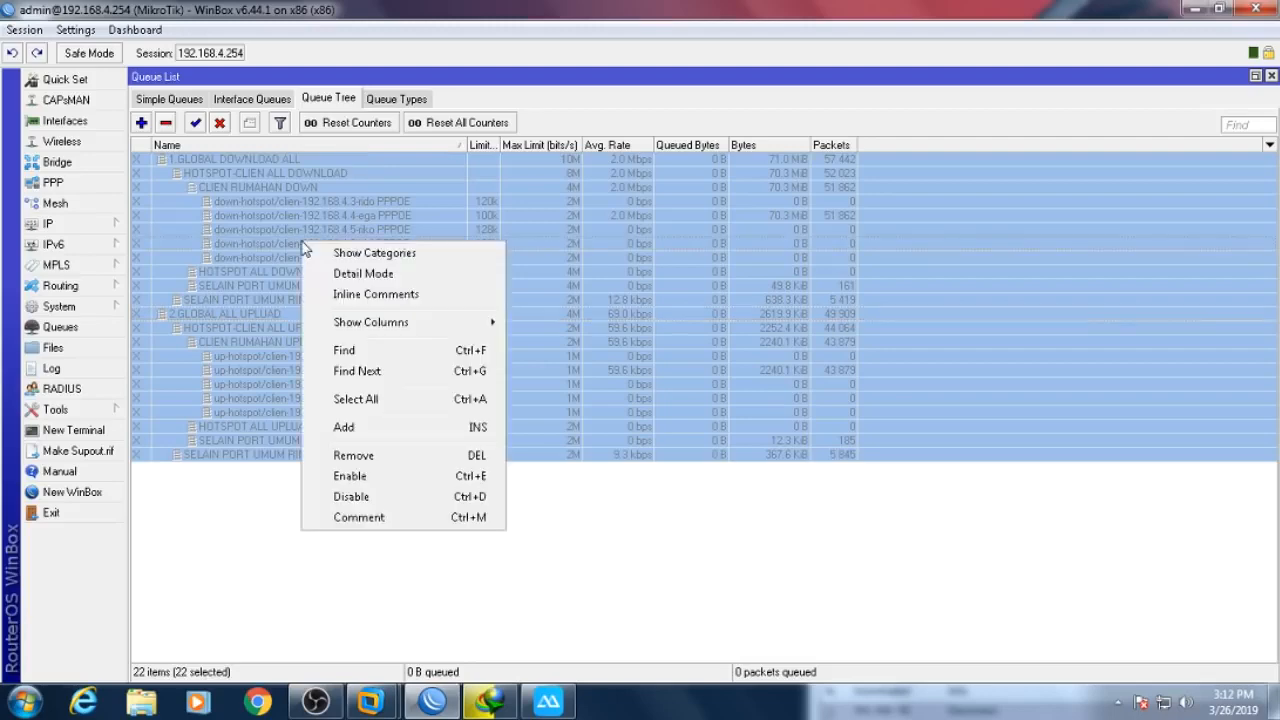
click(386, 471)
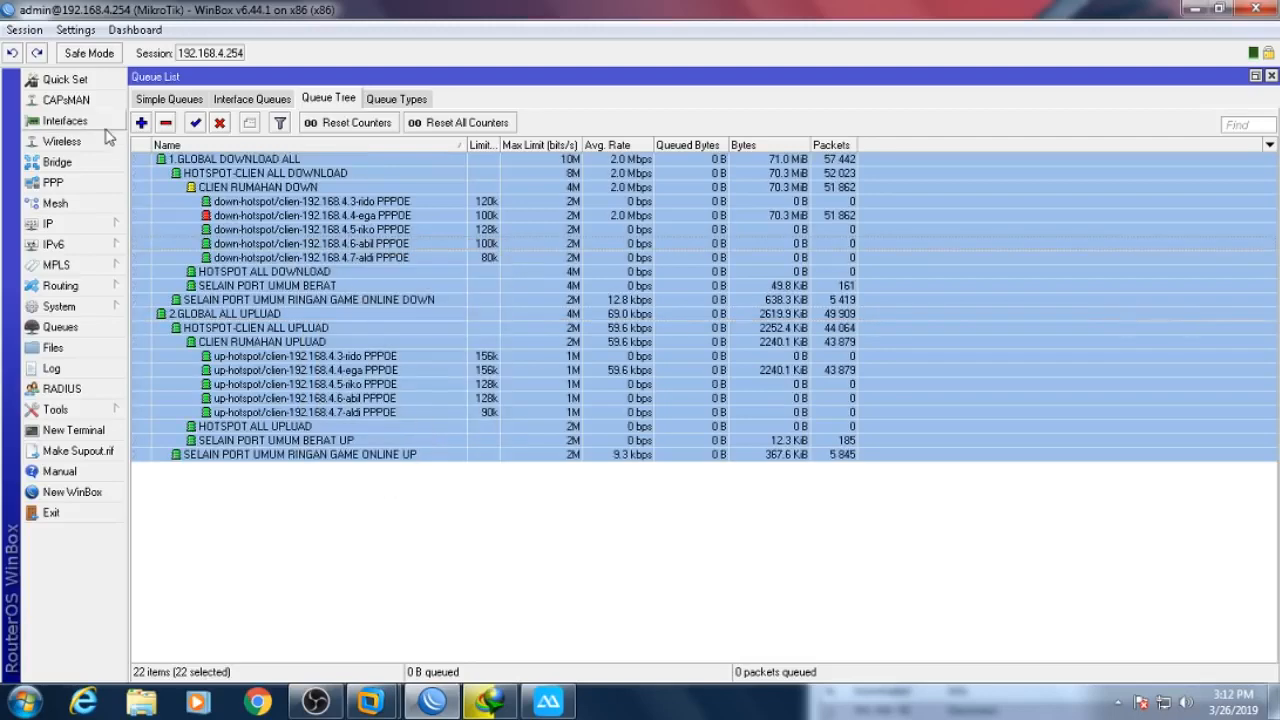
- Inspect the ether2, ether3 and client PPPoE binding interfaces in the Interface List
click(65, 121)
drag(340, 228, 430, 413)
click(336, 526)
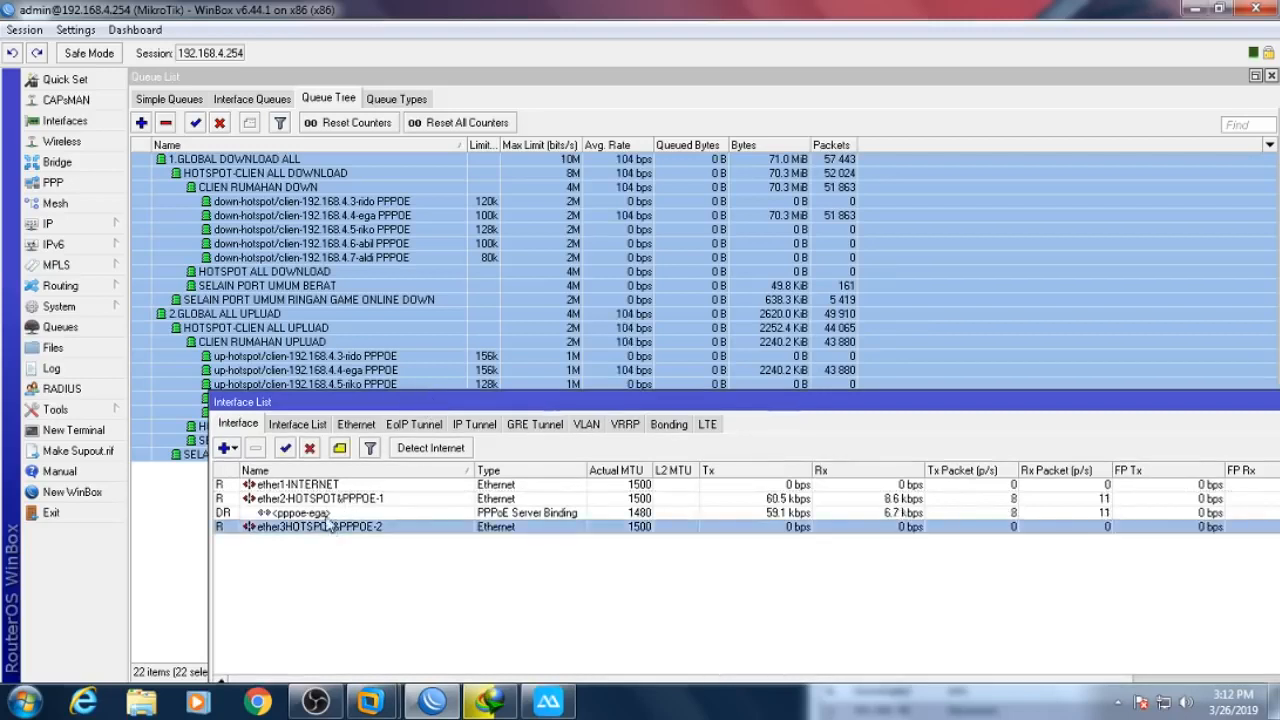
click(350, 513)
click(377, 500)
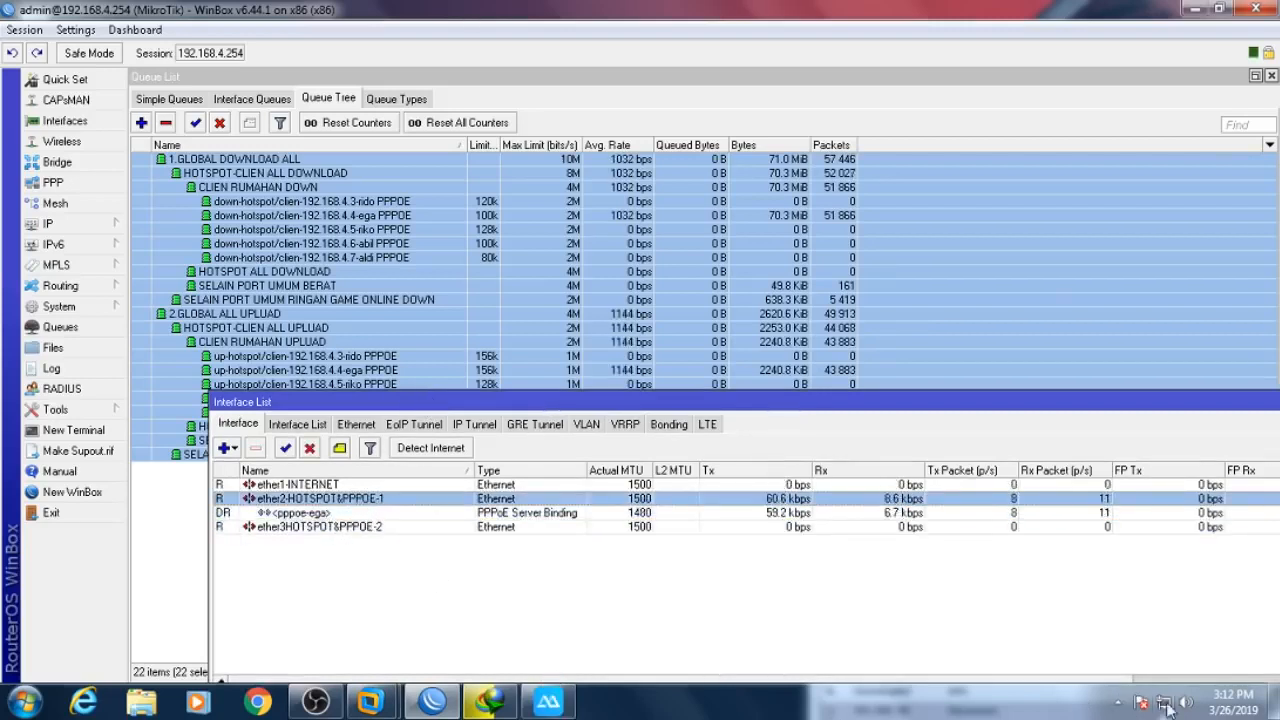
mouse_move(1167, 708)
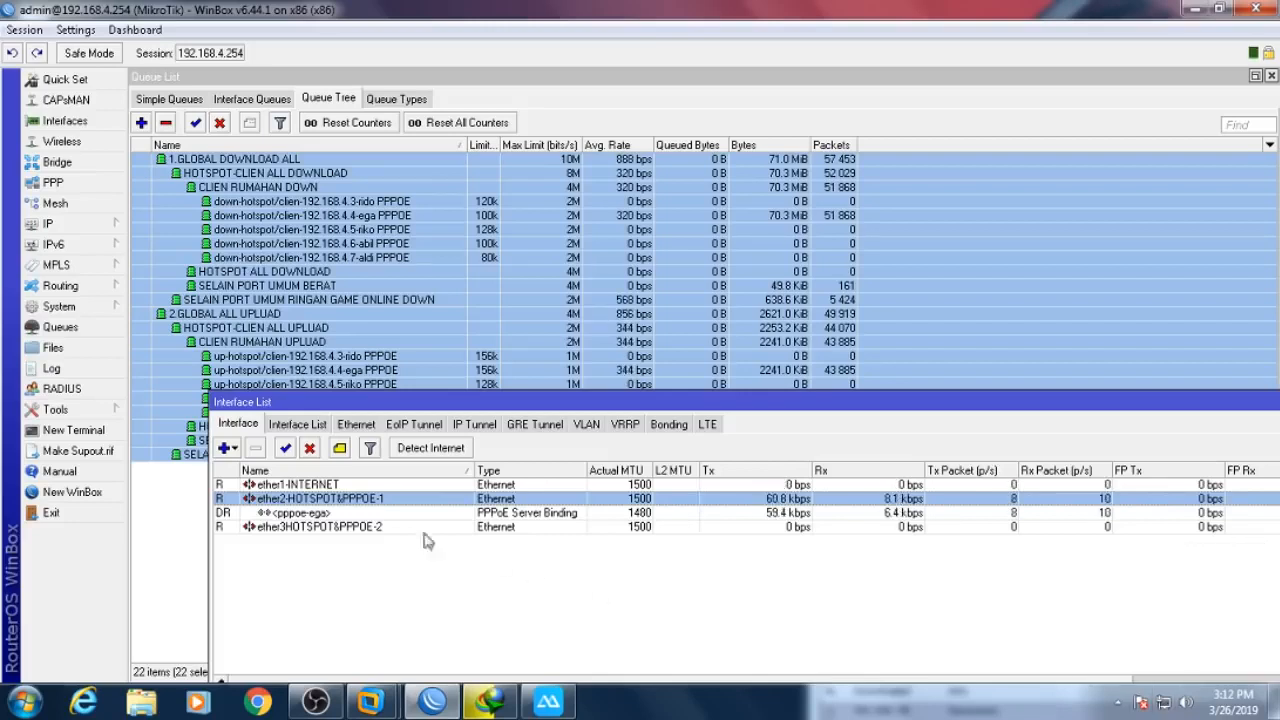
click(378, 530)
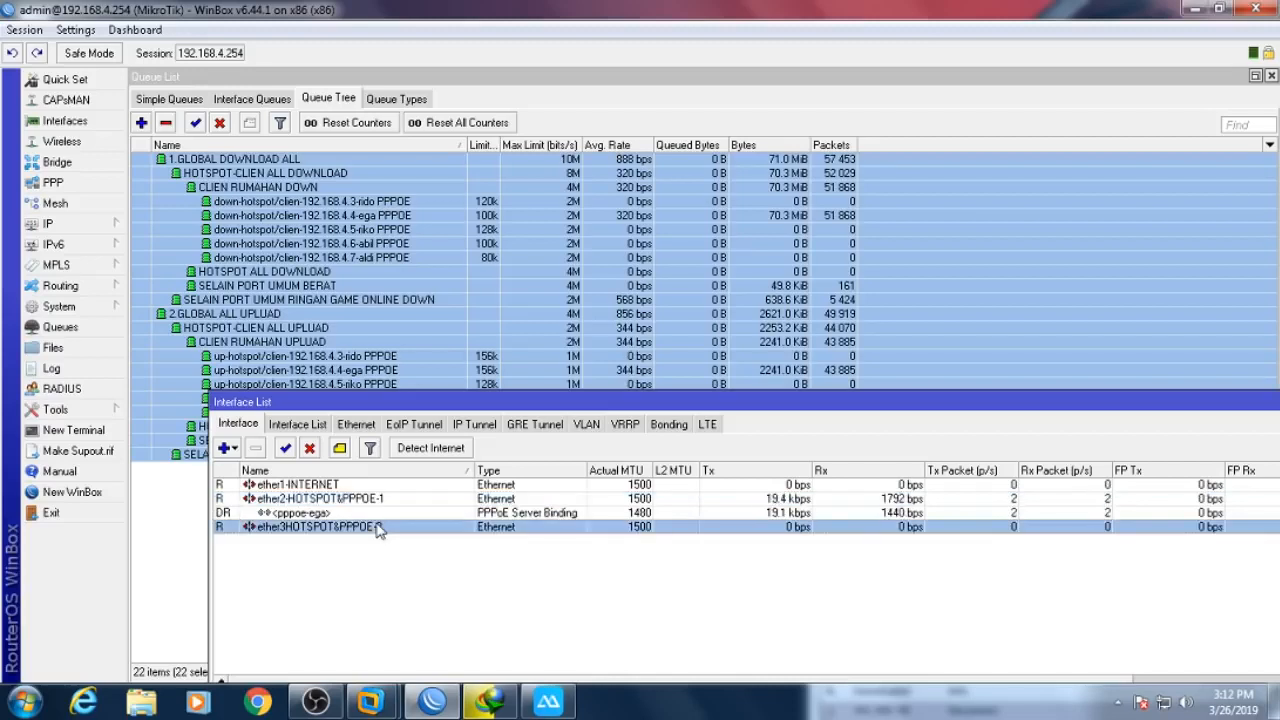
click(338, 502)
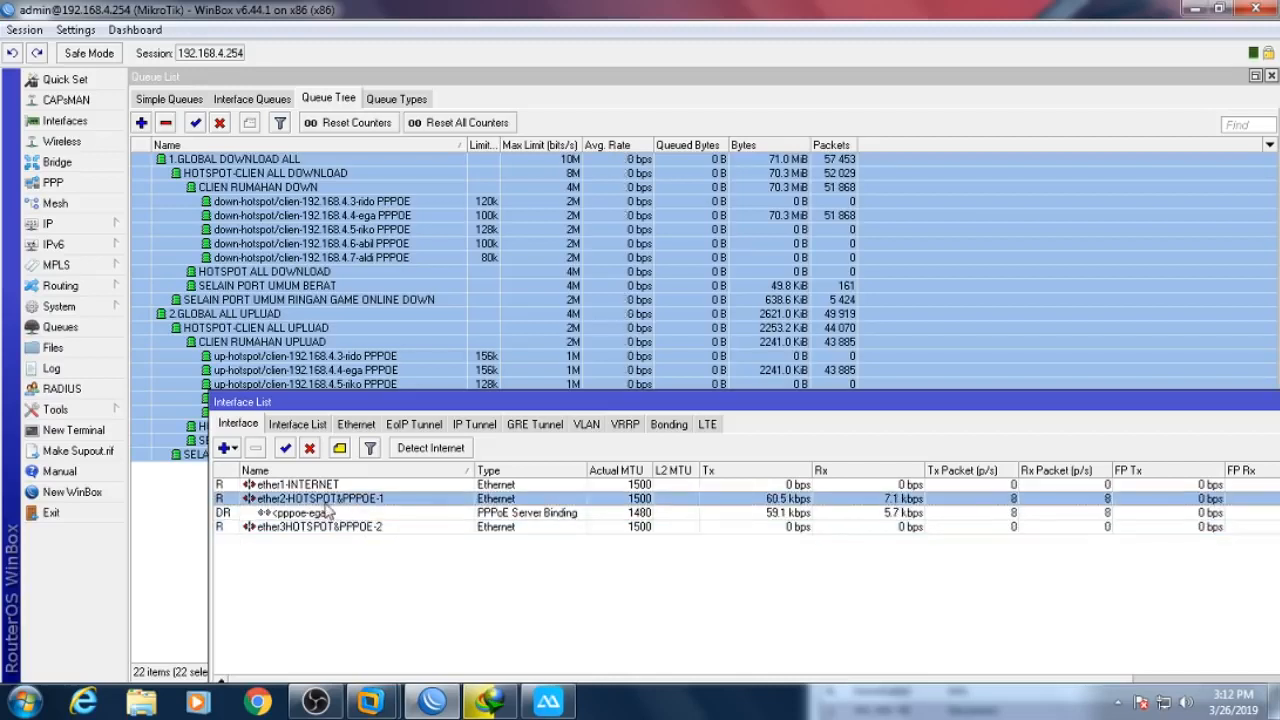
click(295, 514)
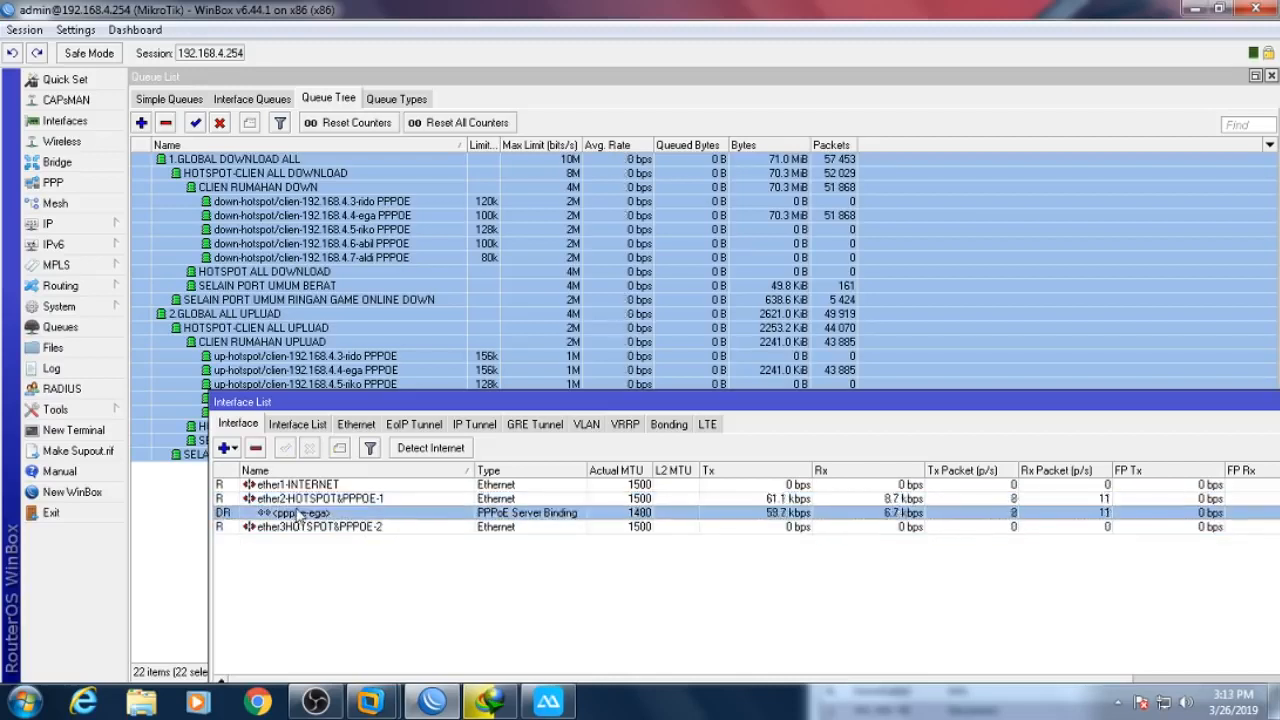
click(335, 531)
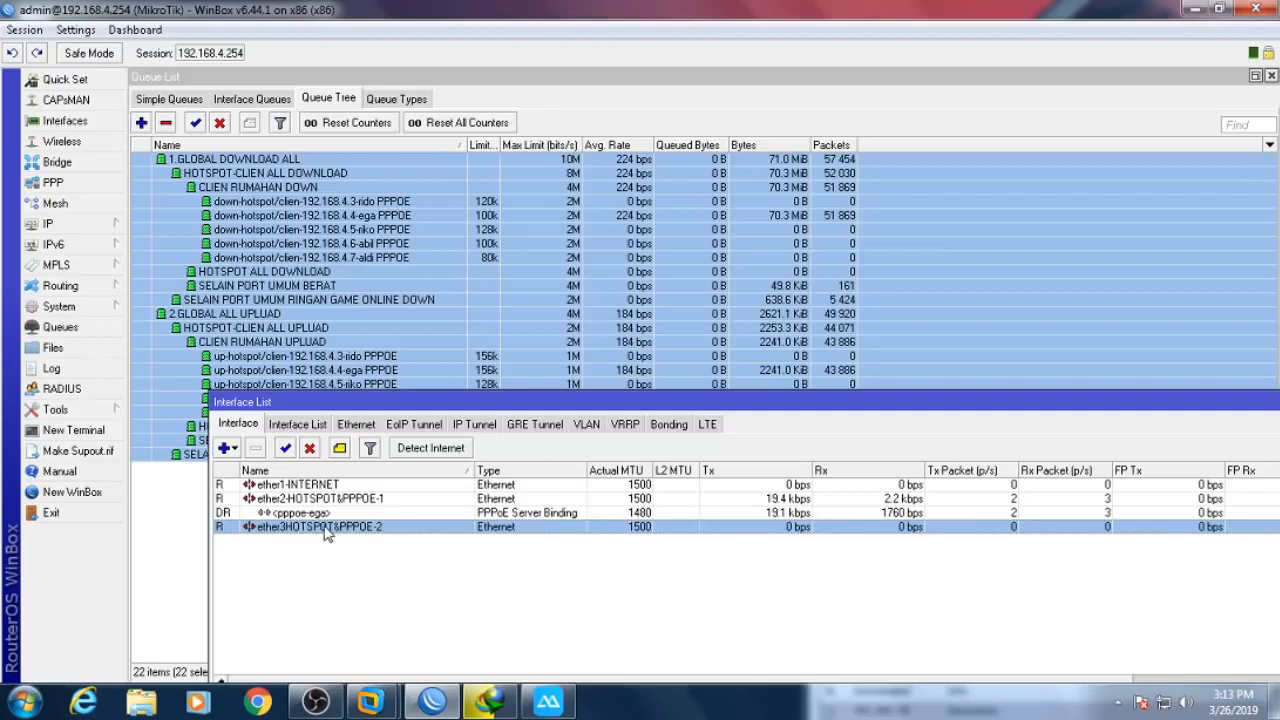
click(325, 499)
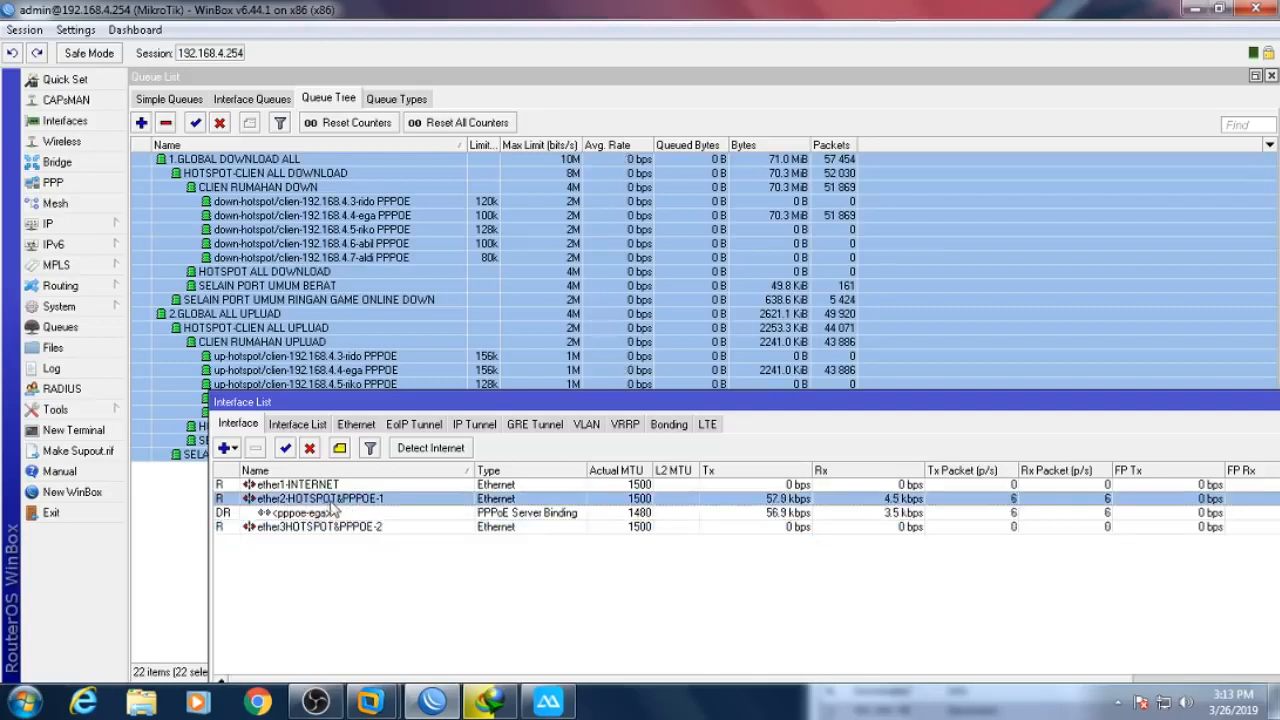
click(366, 528)
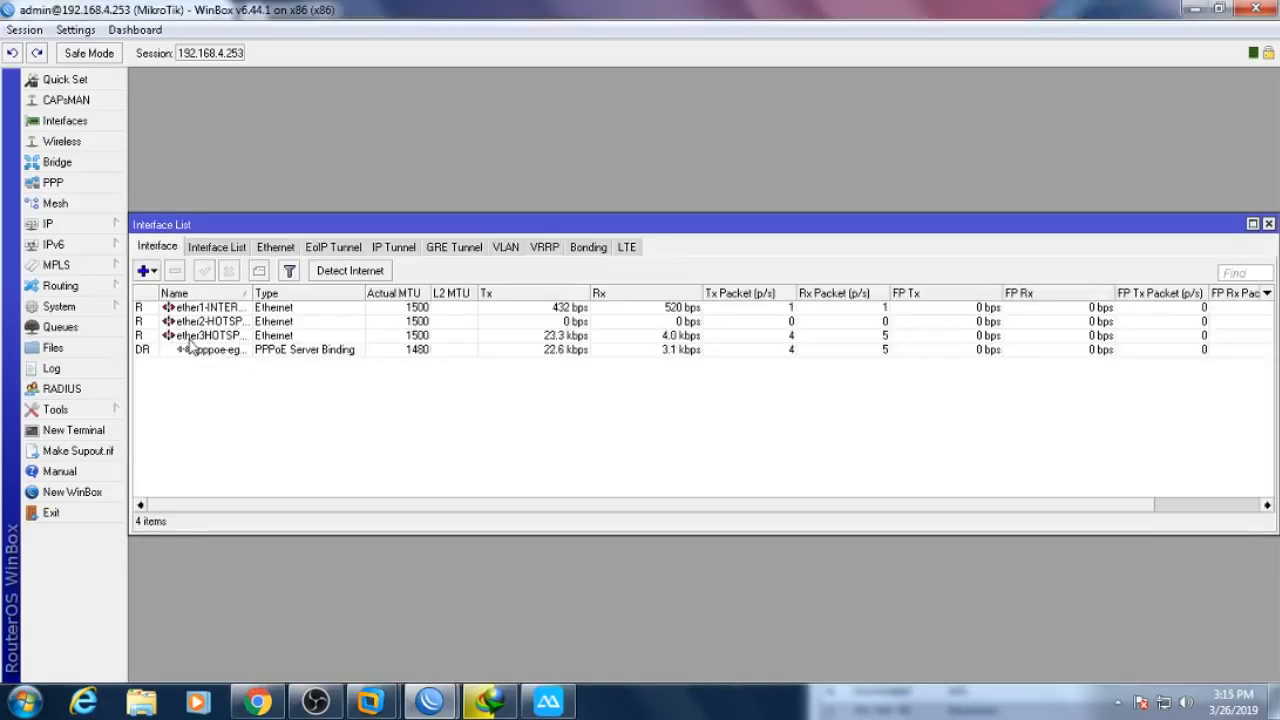
- Widen the Name column to reveal pppoe-ega-1 and select that binding to view its traffic
drag(253, 293, 329, 293)
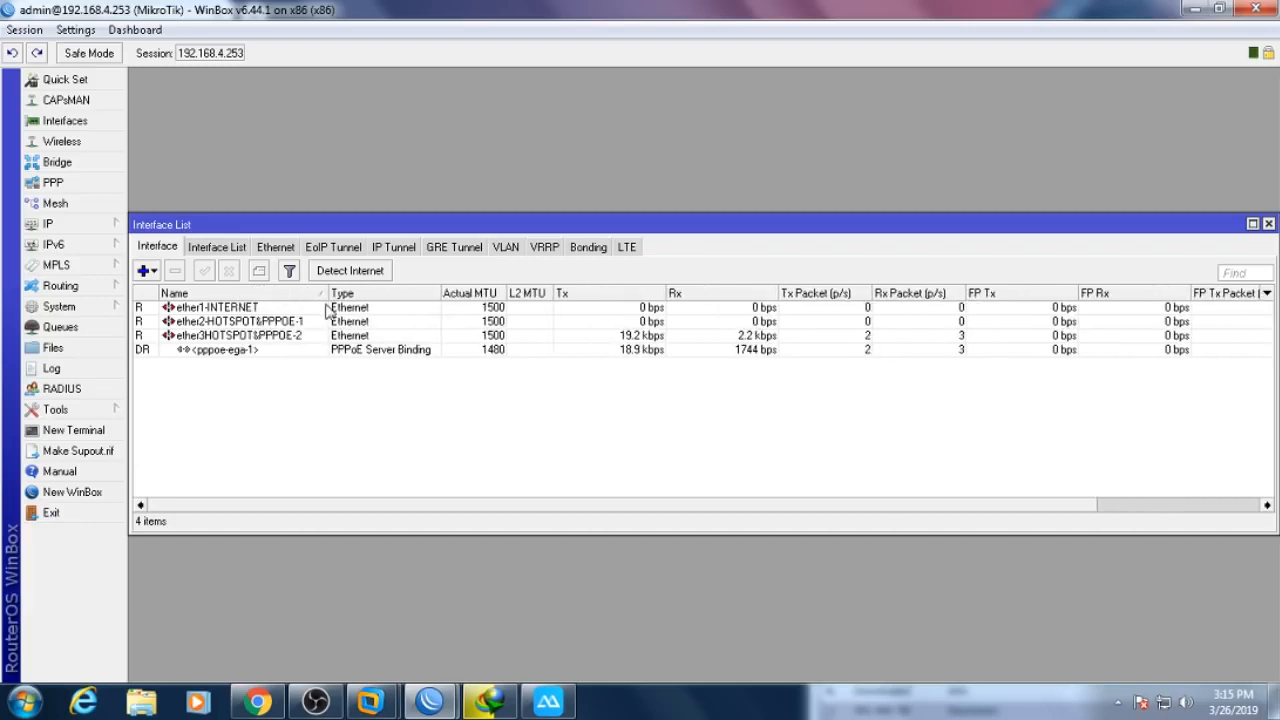
click(246, 352)
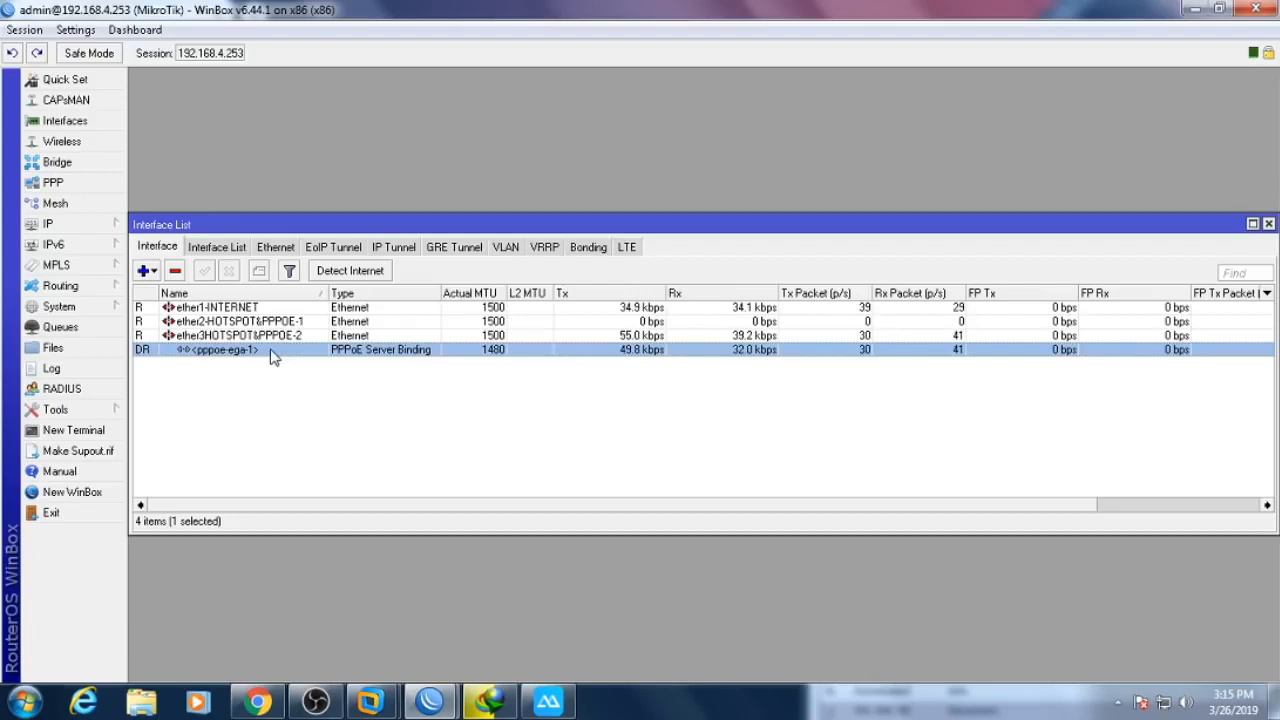
mouse_move(268, 708)
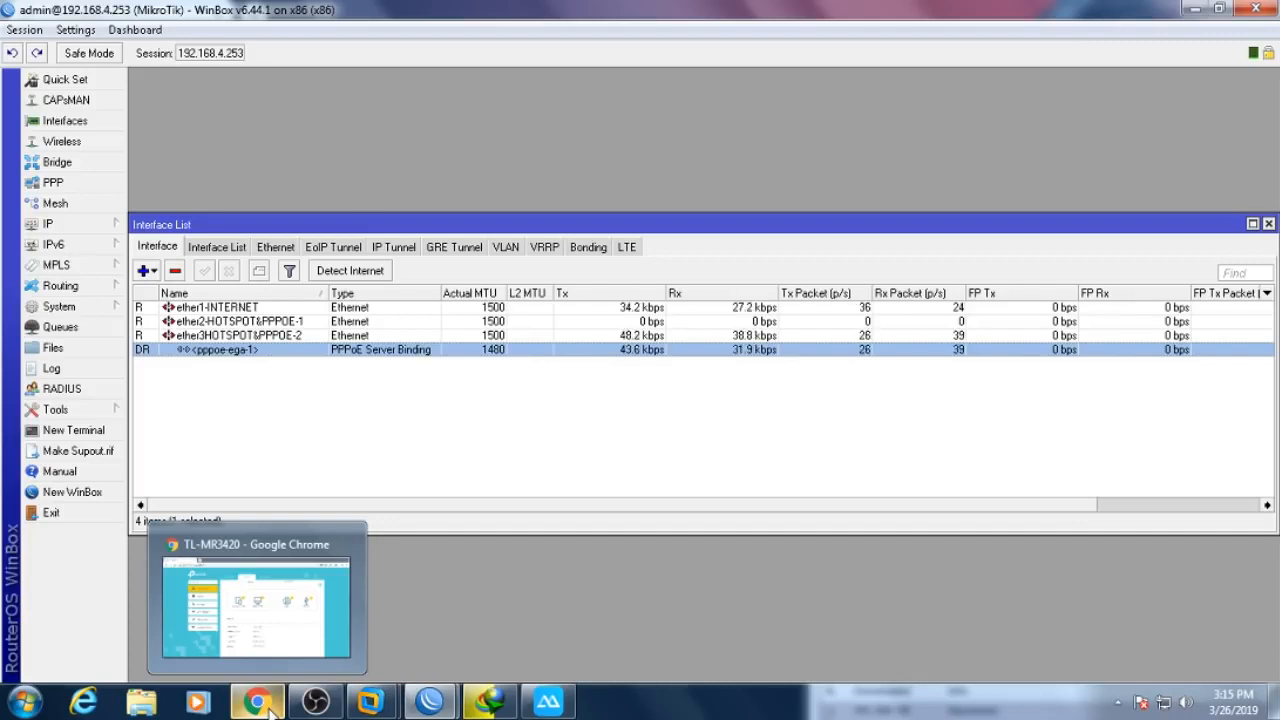
- Change the TP-Link internet connection type from PPPoE to Dynamic IP and save it
click(258, 703)
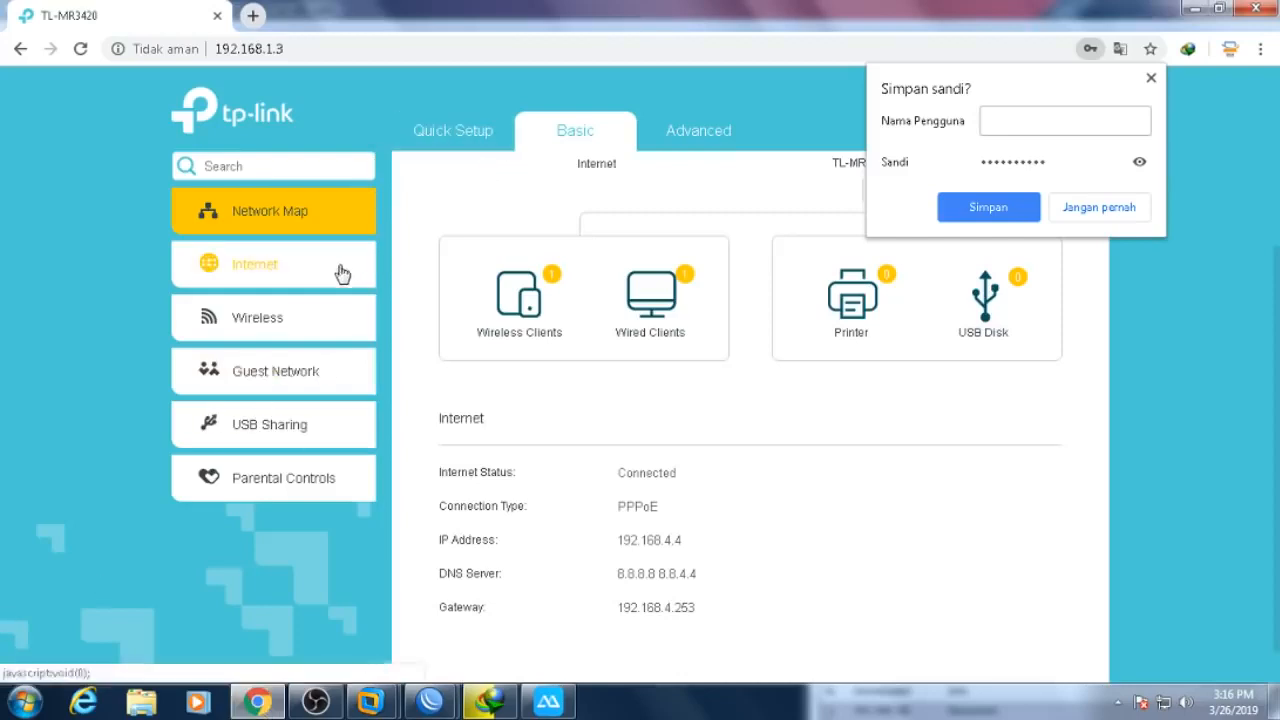
click(675, 143)
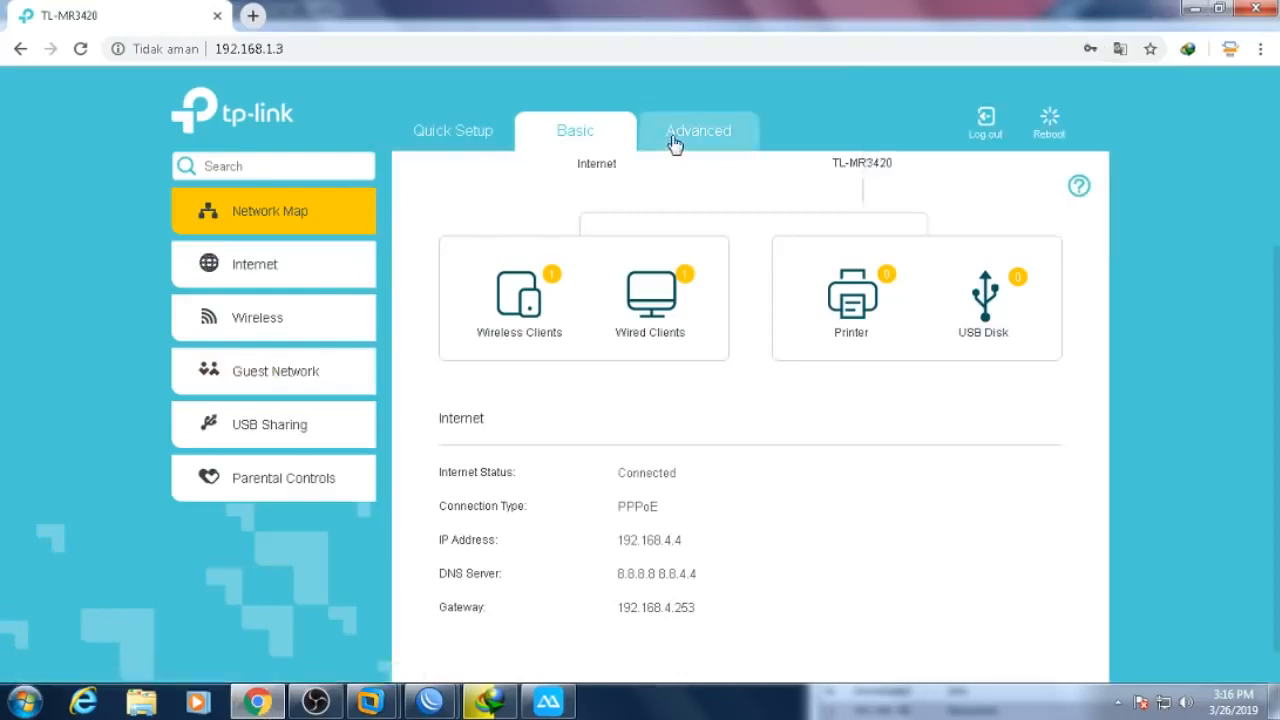
click(591, 149)
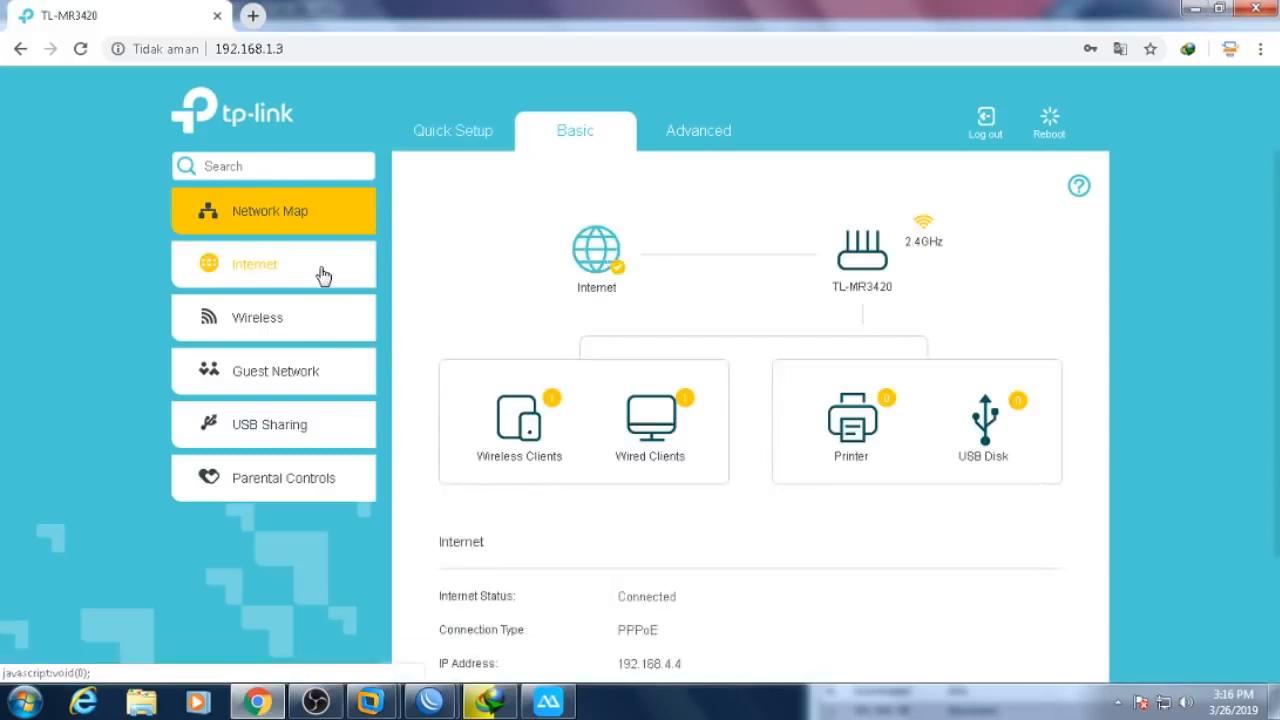
click(323, 275)
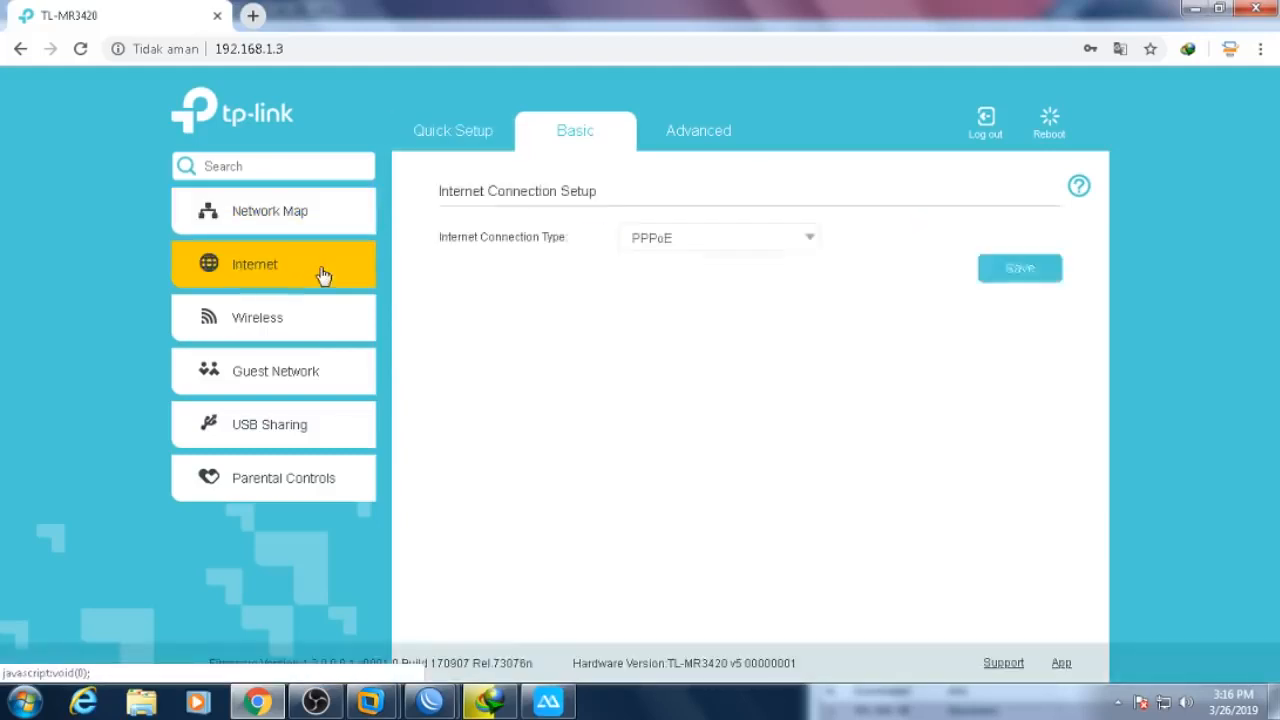
click(725, 243)
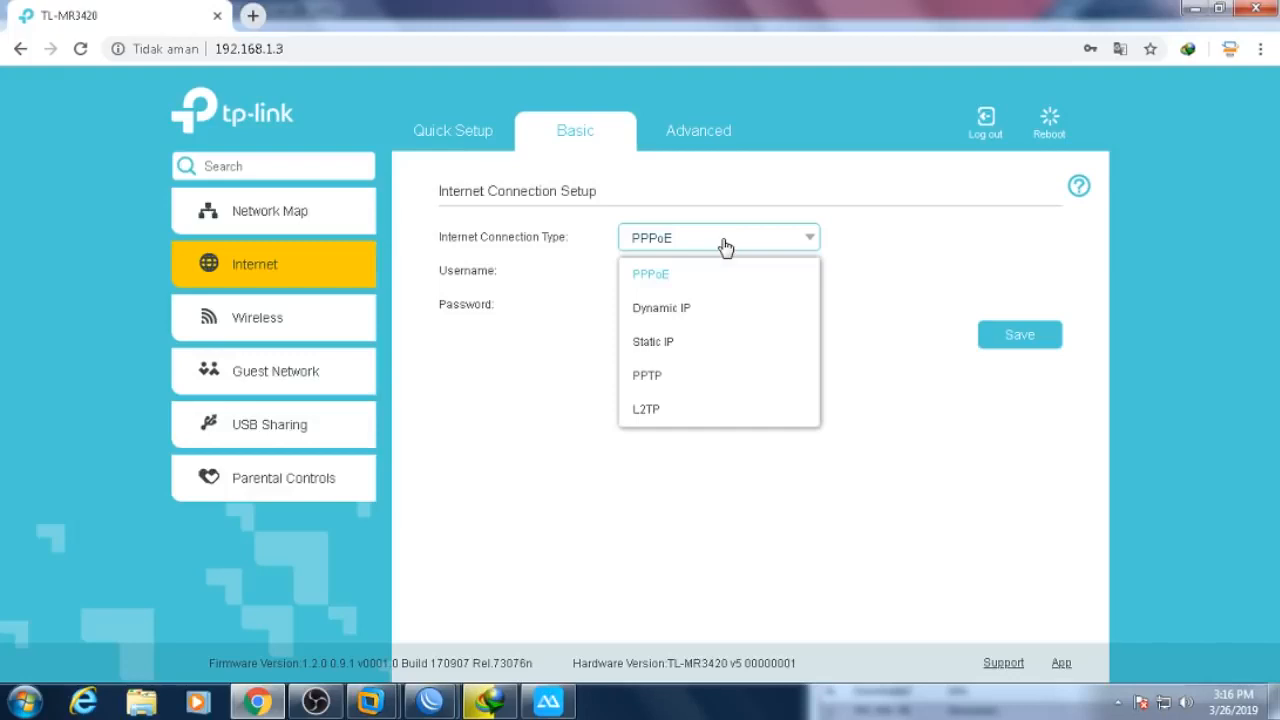
click(705, 310)
click(1005, 276)
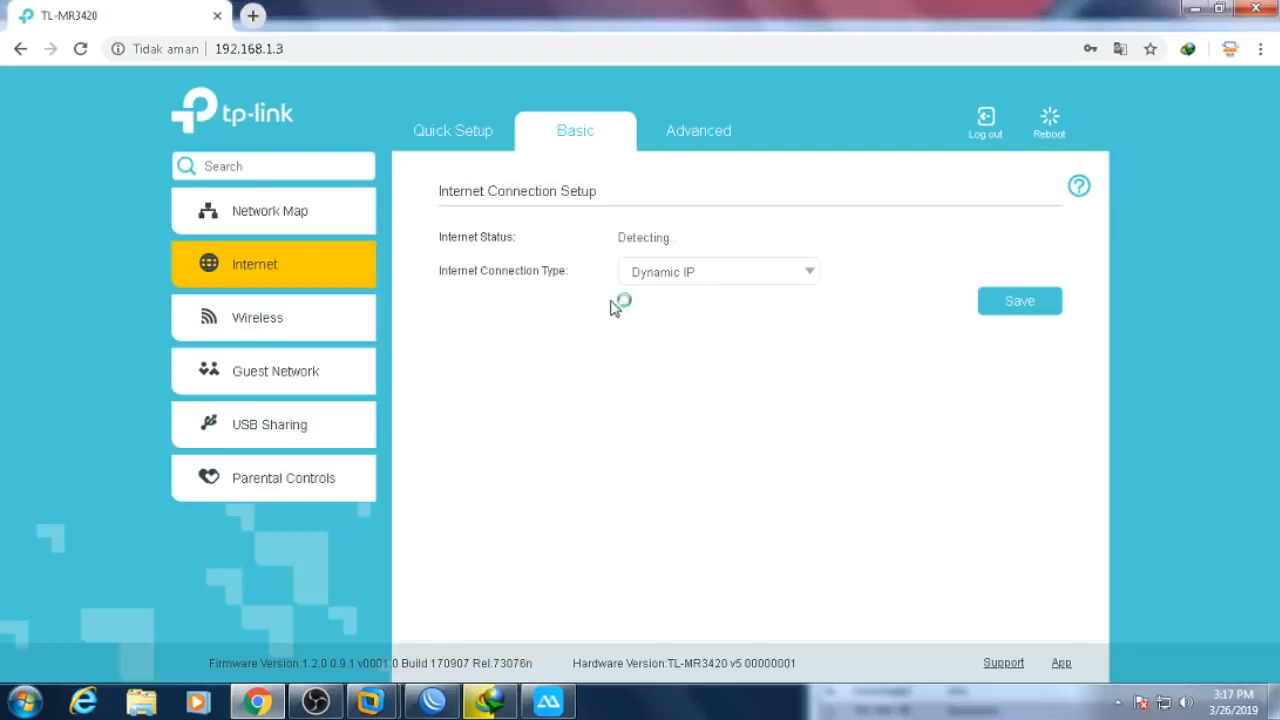
click(285, 337)
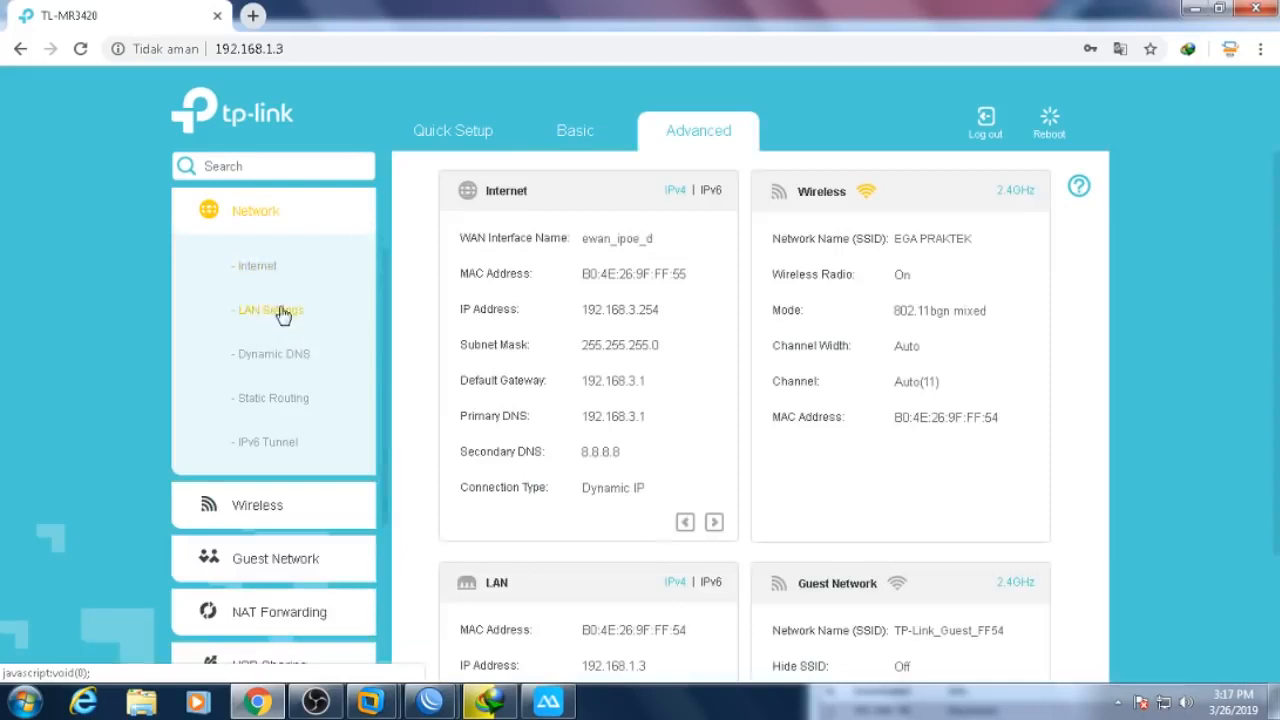
- Untick DHCP Enable in the TP-Link LAN Settings and save
click(309, 320)
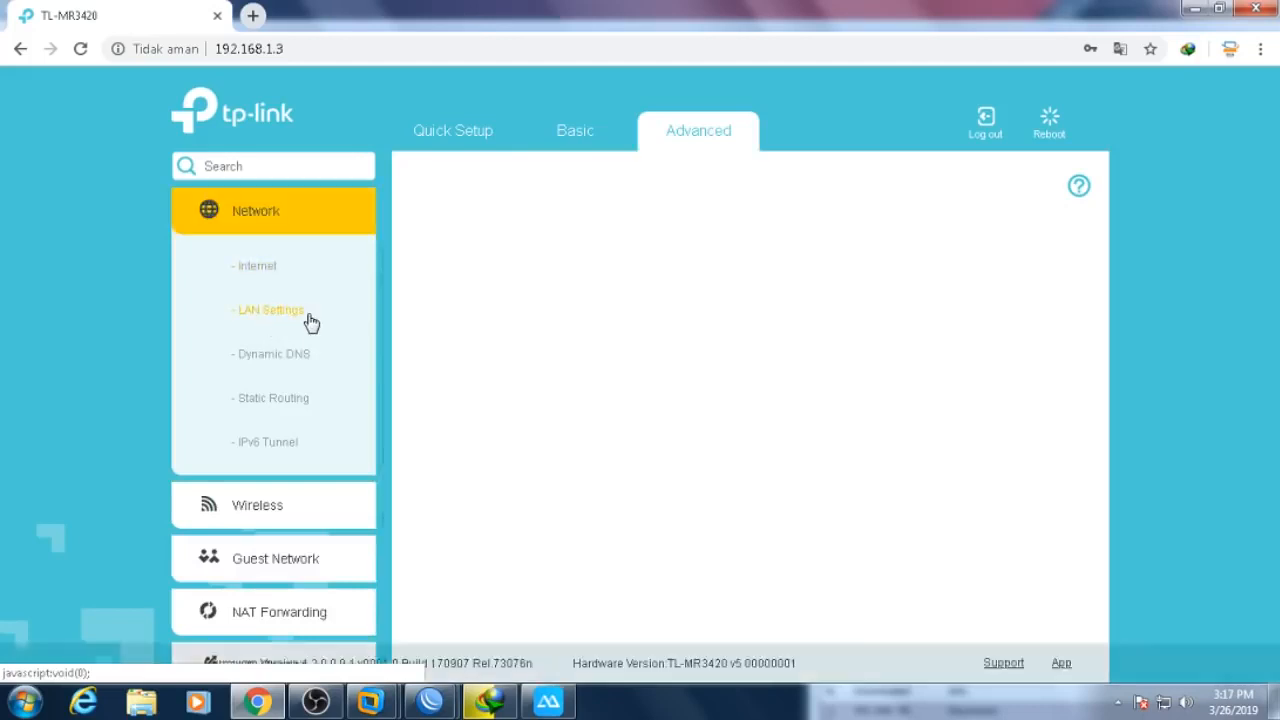
scroll(1175, 385, down, 2)
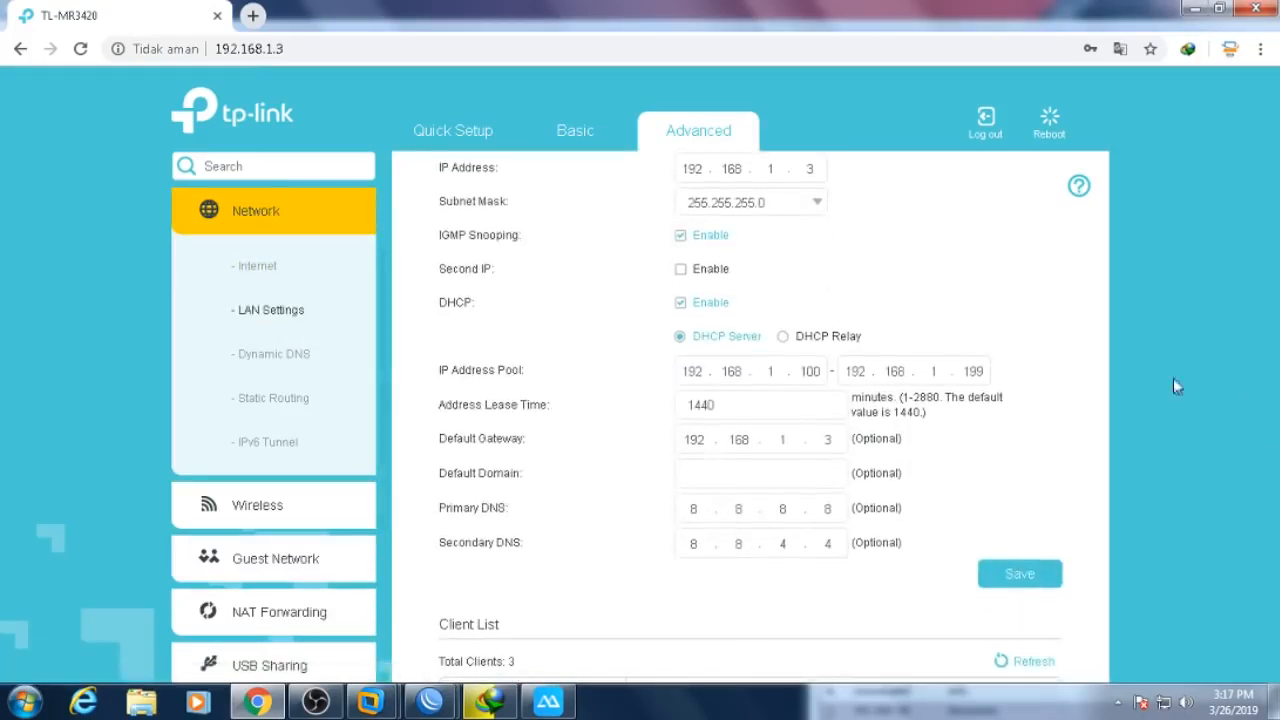
click(689, 308)
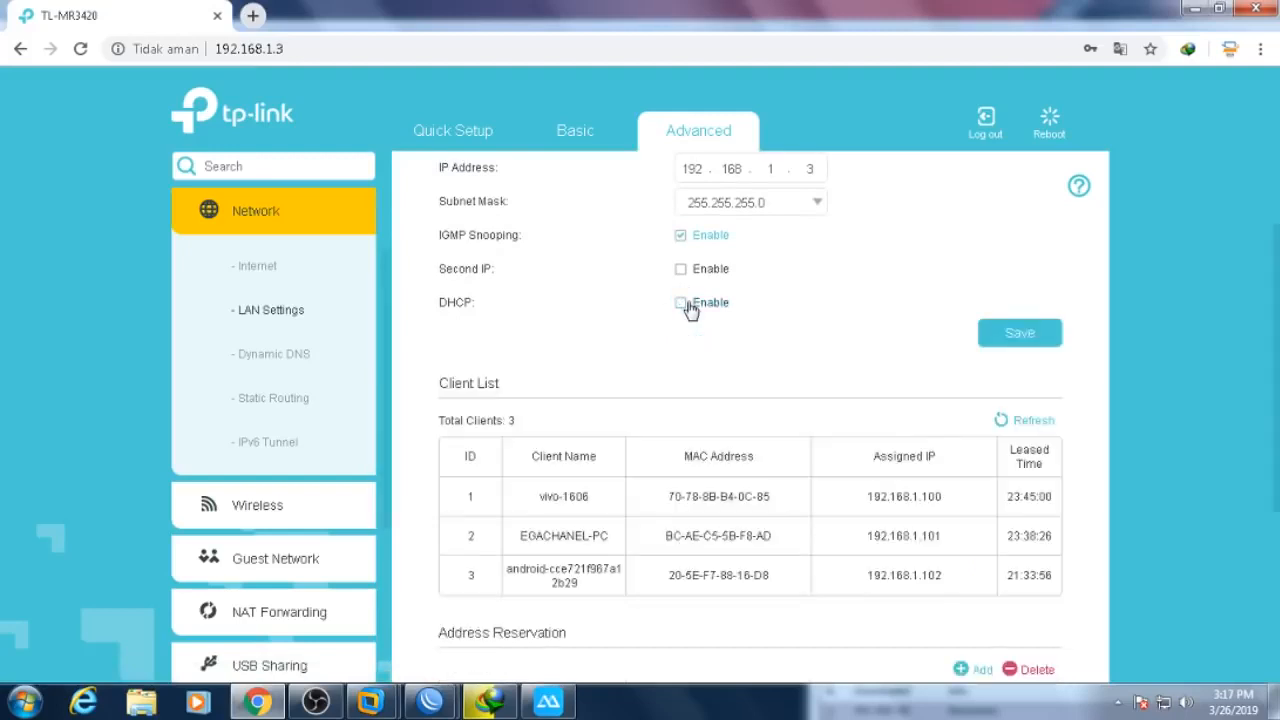
click(1024, 338)
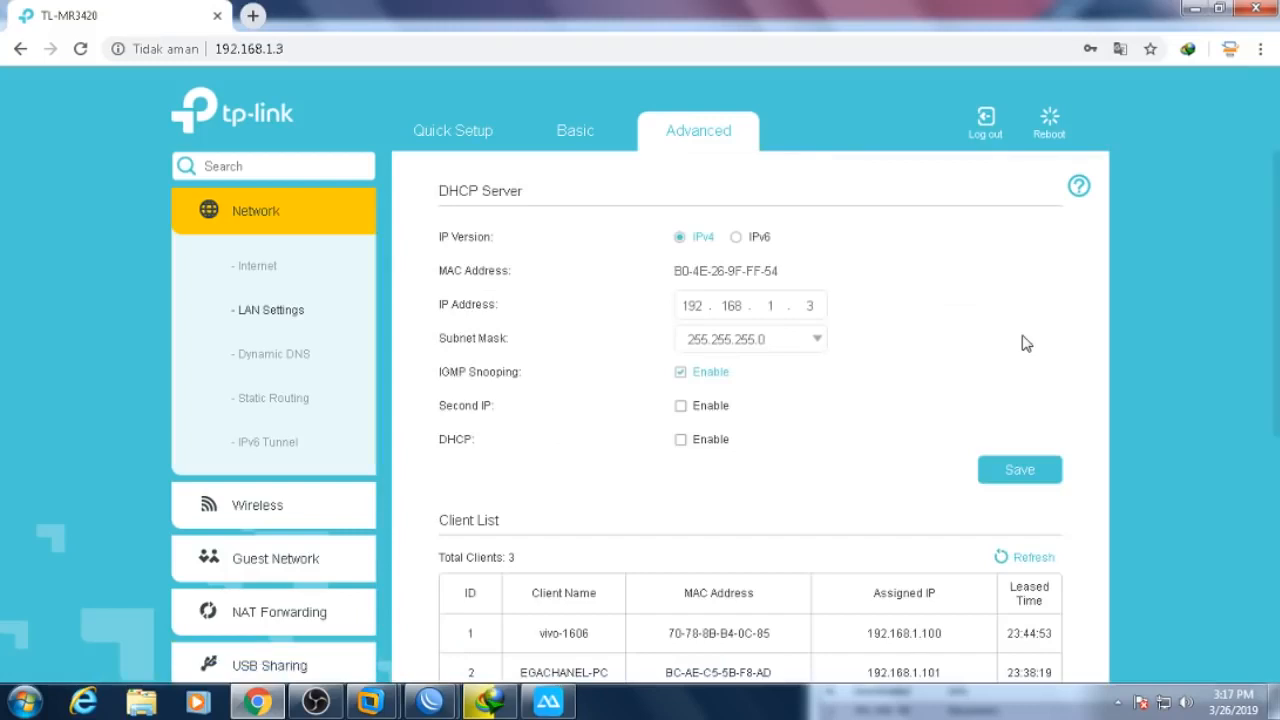
scroll(1263, 534, down, 4)
scroll(1263, 534, up, 4)
click(258, 267)
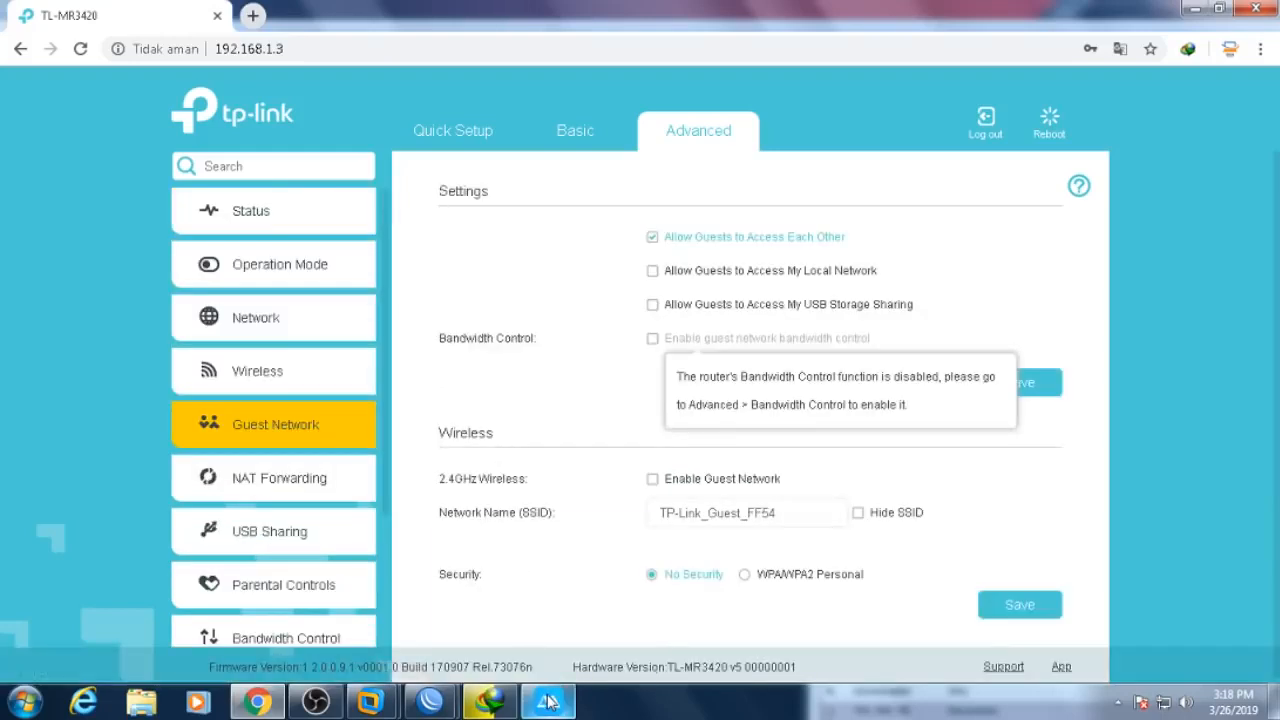
- Close Chrome and the WinBox prompt, then open the Windows network adapter connections
mouse_move(548, 703)
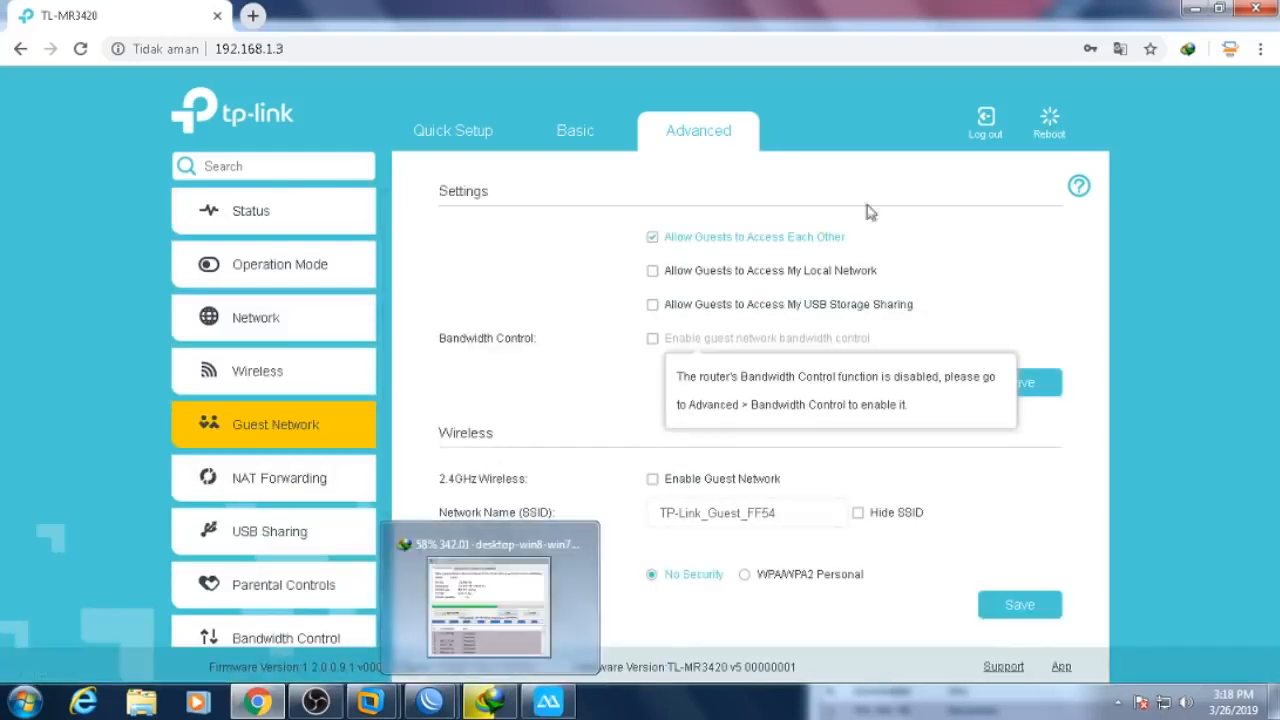
click(1247, 12)
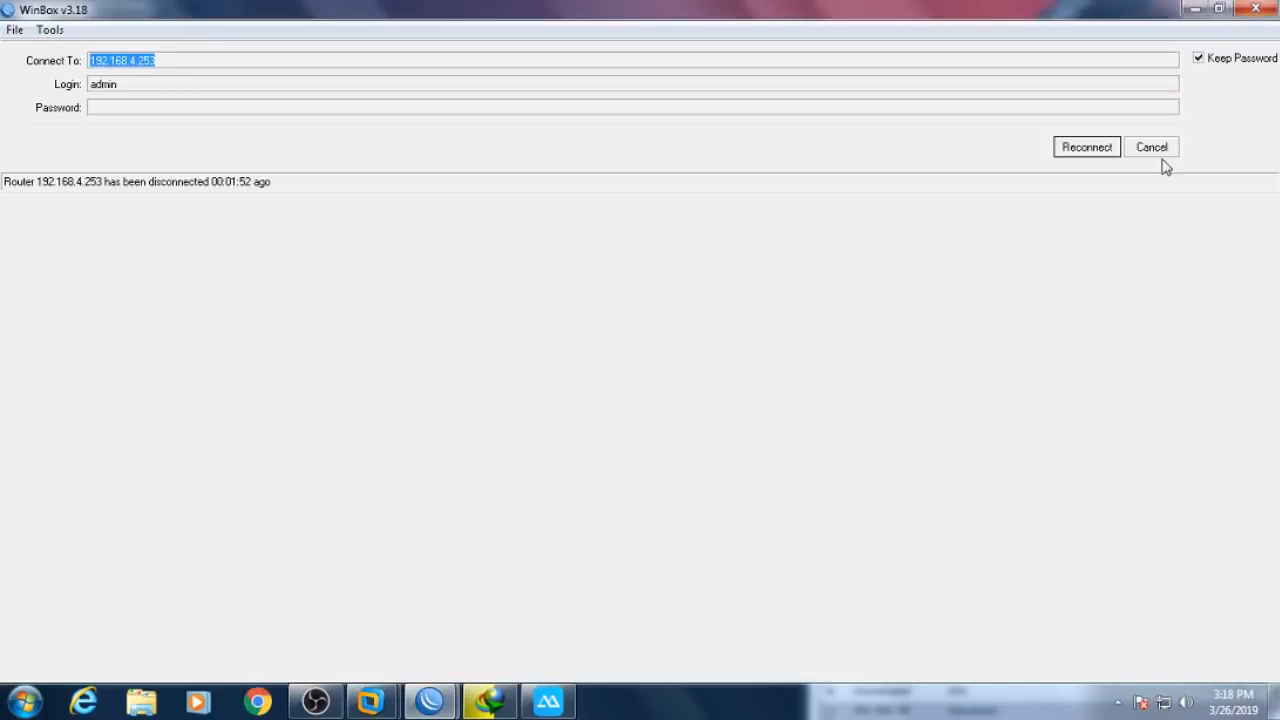
click(1255, 8)
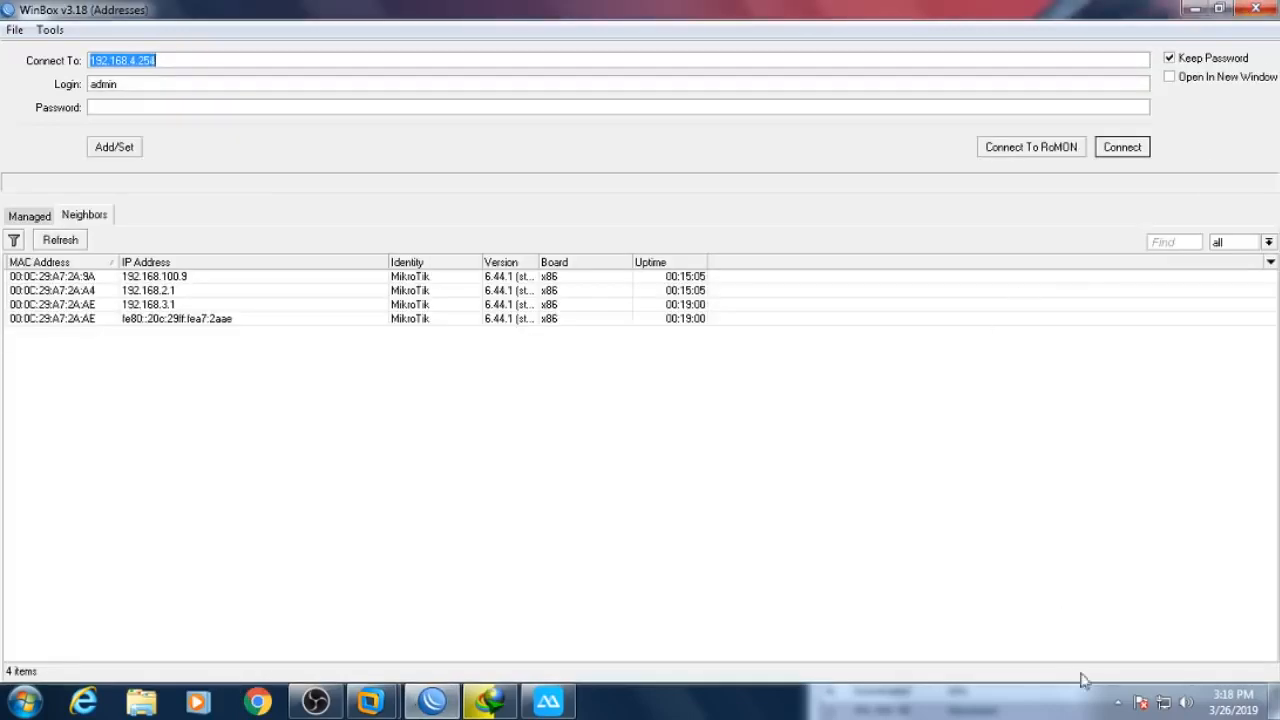
right_click(1163, 703)
click(1150, 685)
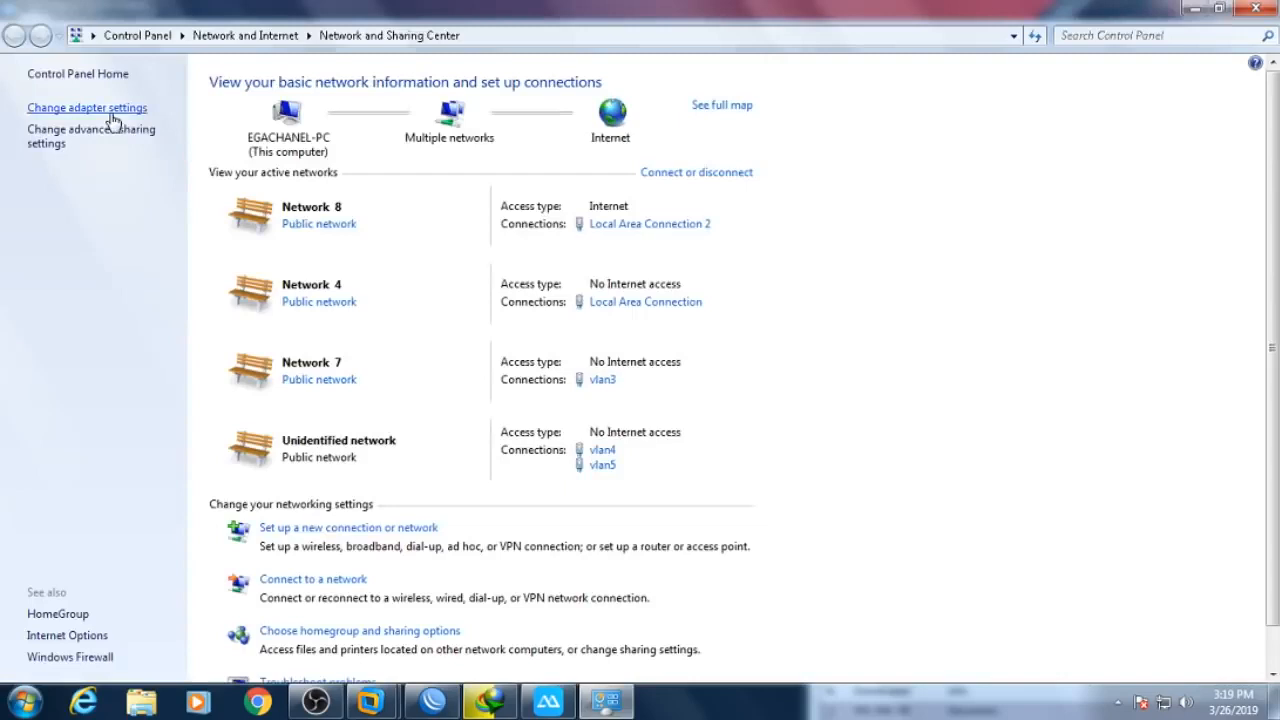
click(111, 115)
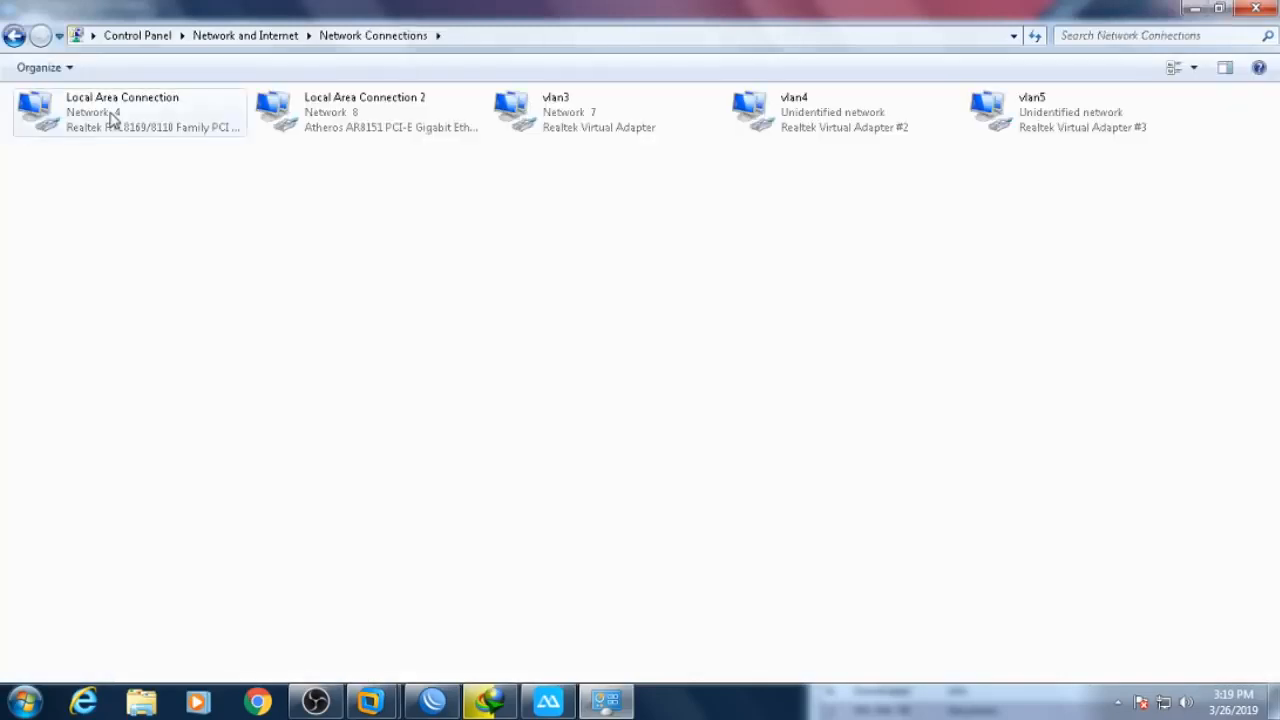
- Disable and re-enable Local Area Connection 2, then refresh the connections list
right_click(392, 122)
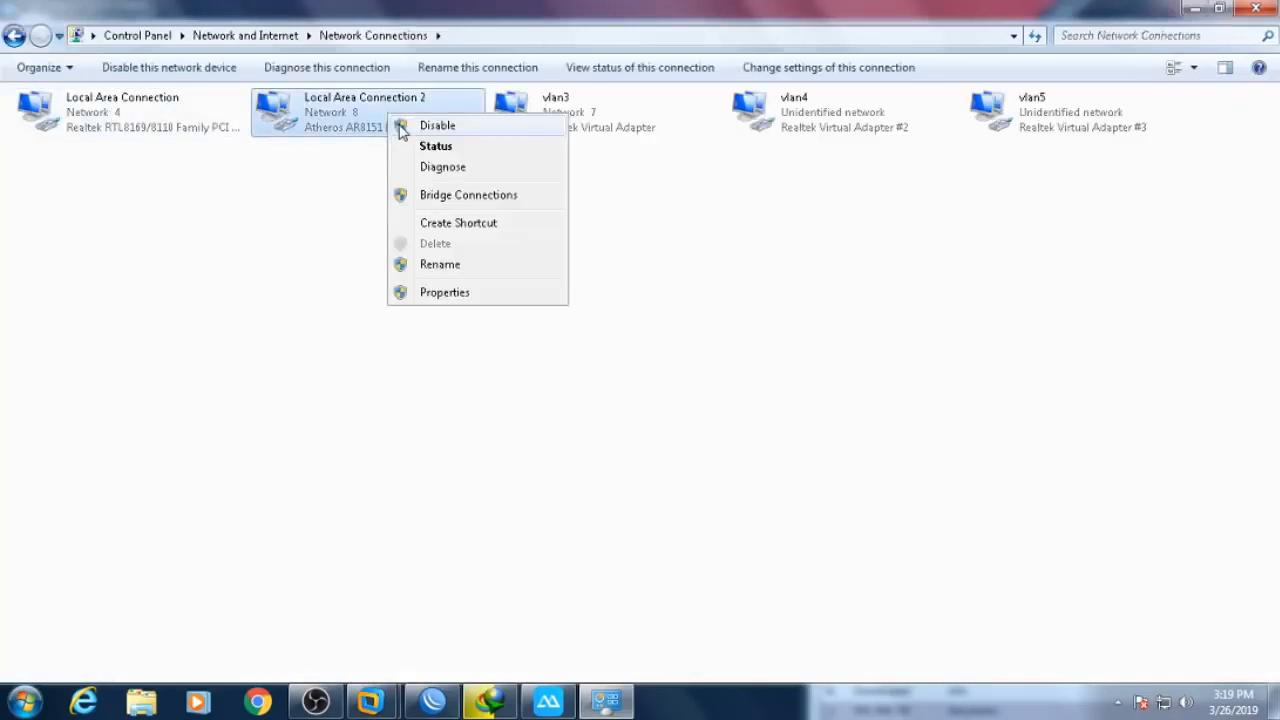
click(402, 127)
double_click(381, 131)
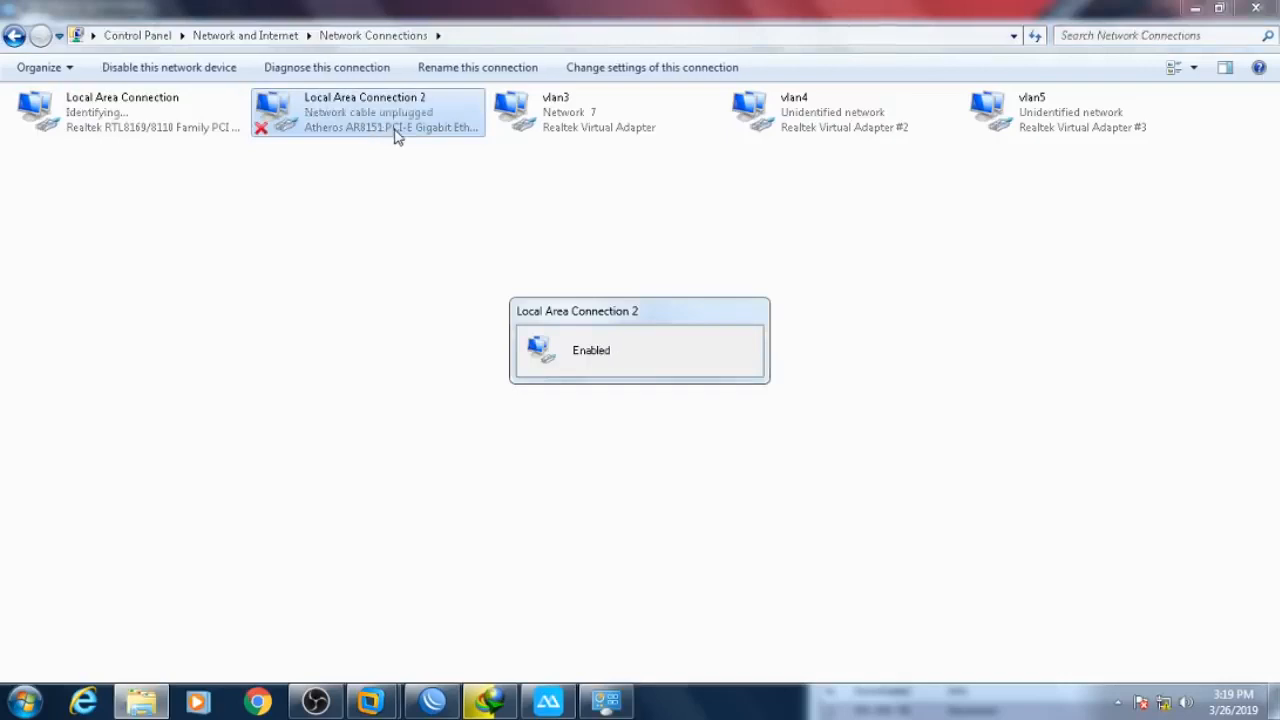
right_click(434, 180)
click(485, 256)
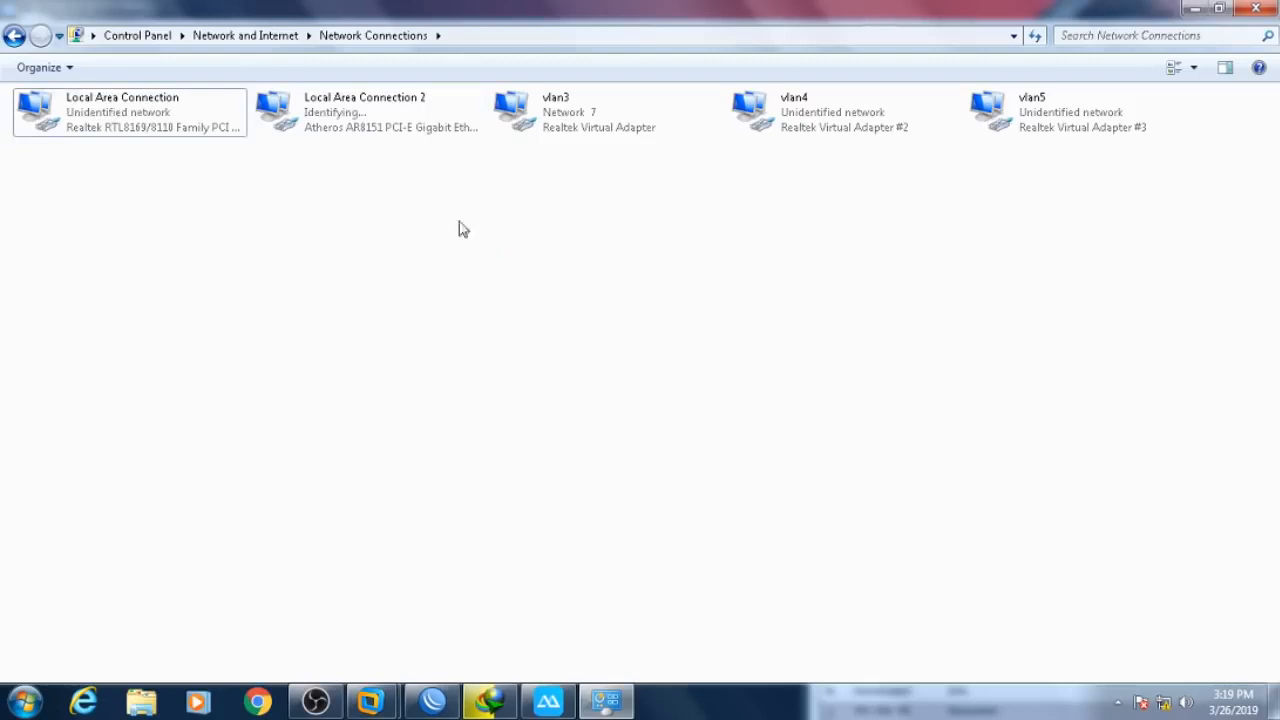
- Check that Local Area Connection 2 got 192.168.3.252, then bring ApowerMirror forward
double_click(372, 126)
click(532, 343)
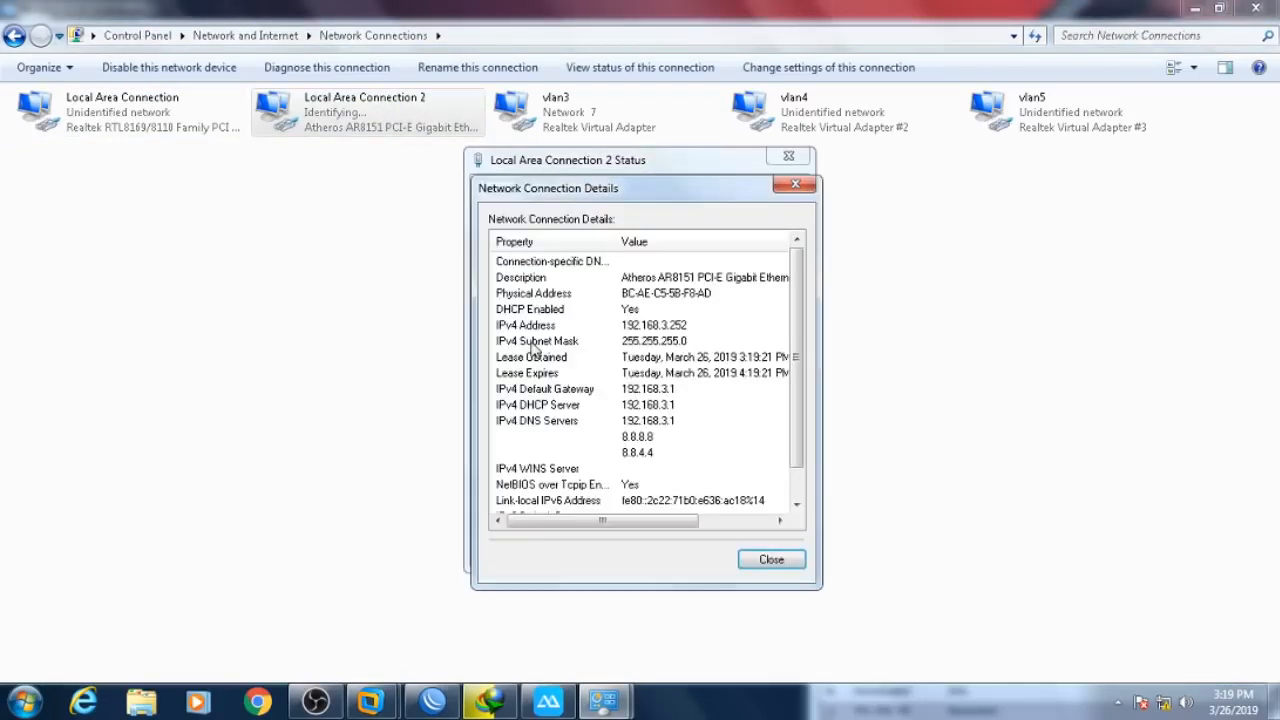
click(771, 559)
click(771, 550)
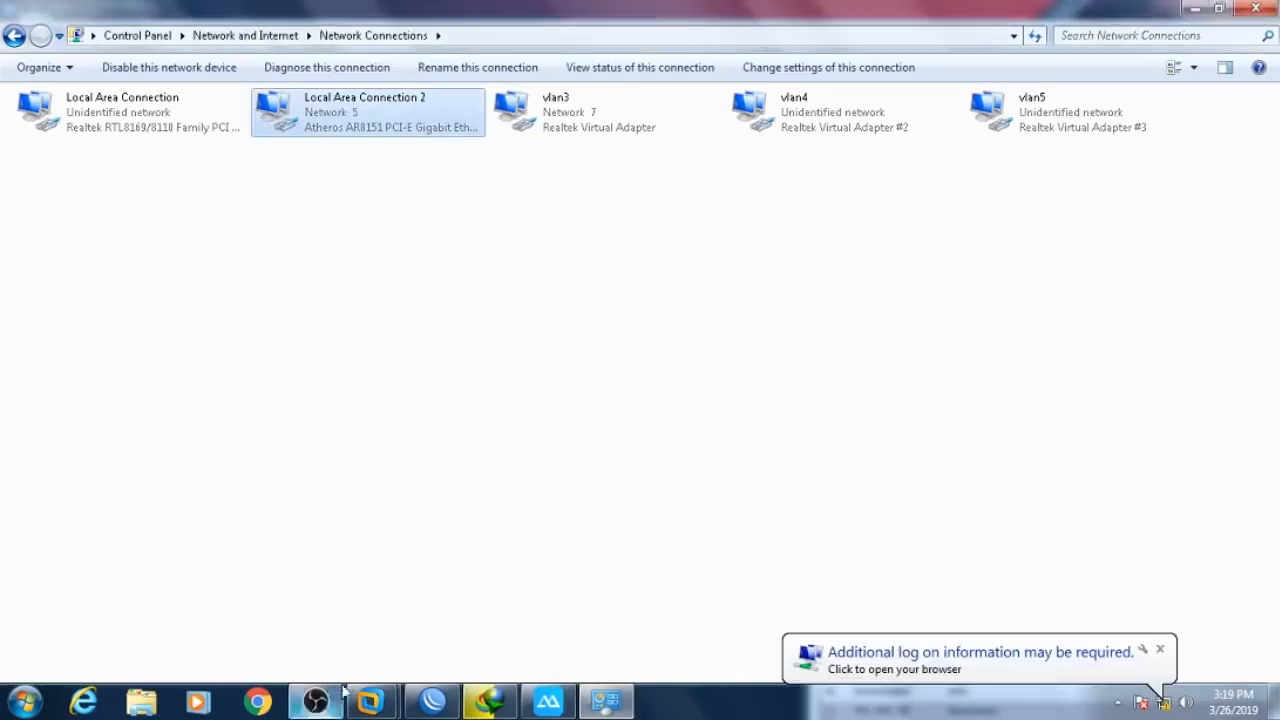
mouse_move(530, 706)
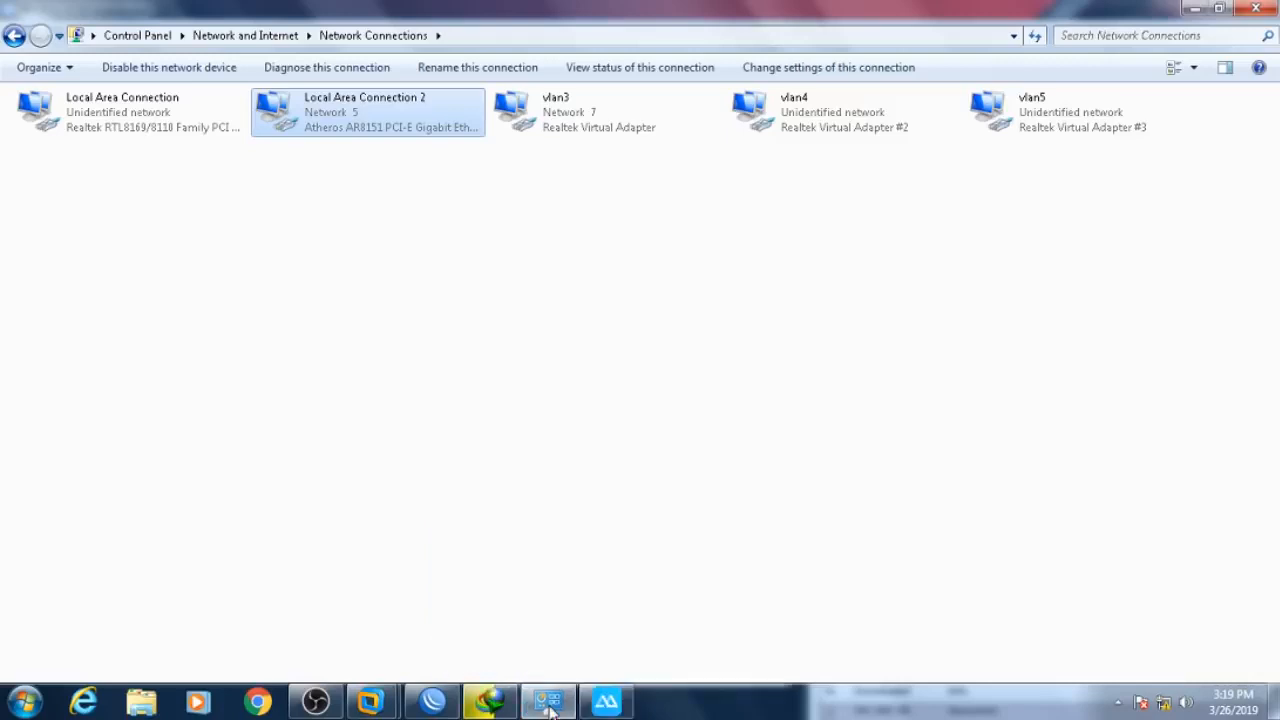
click(606, 703)
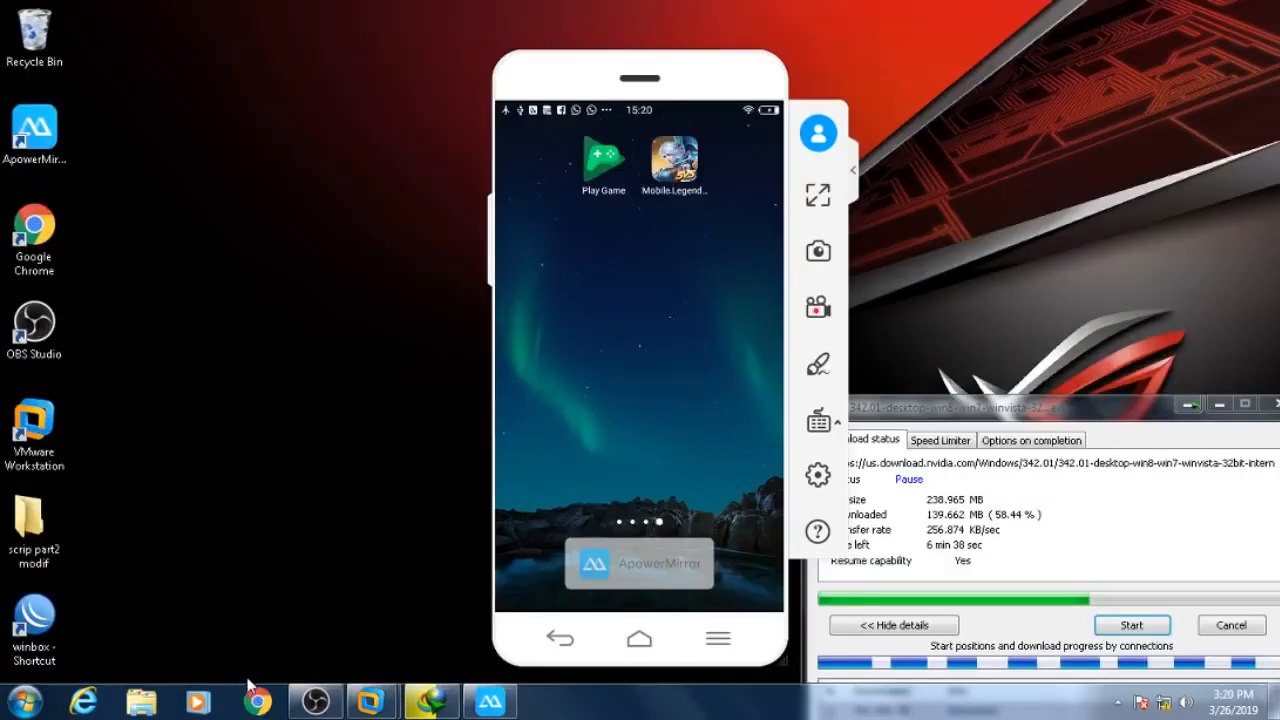
- Close the phone's EGA PRAKTEK network info and open the PC's Network and Sharing Center
mouse_move(300, 705)
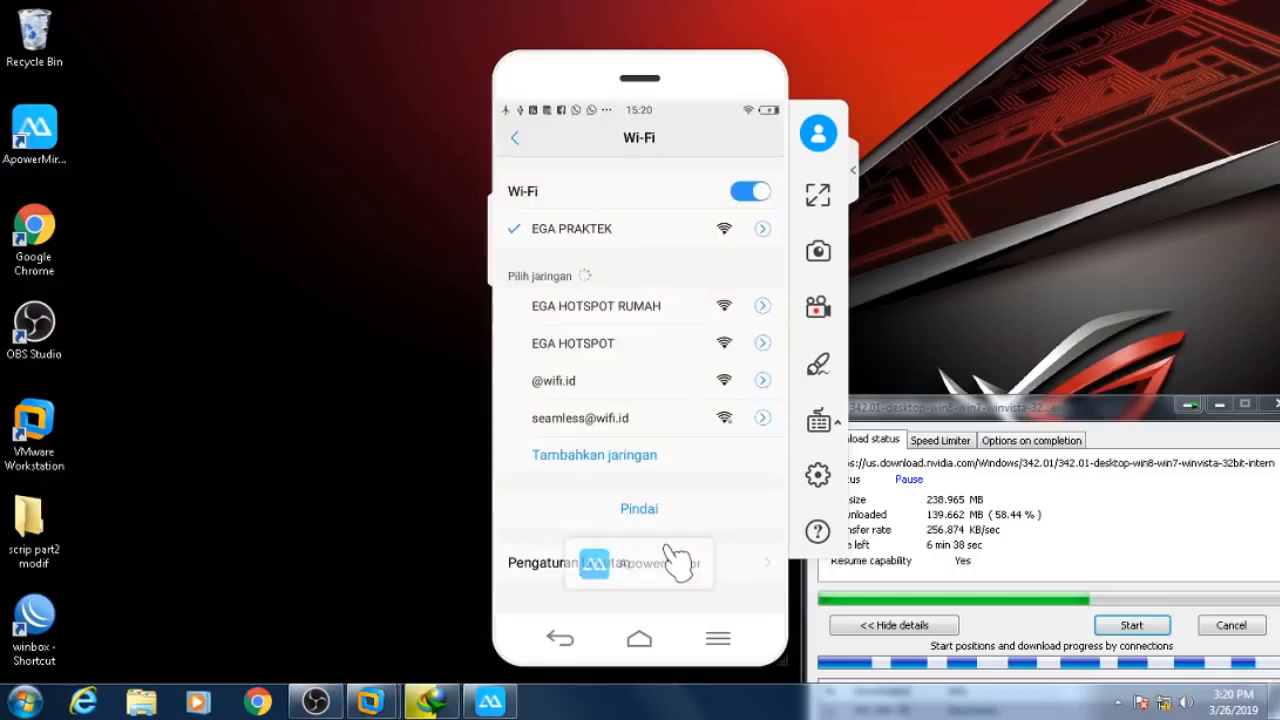
click(708, 510)
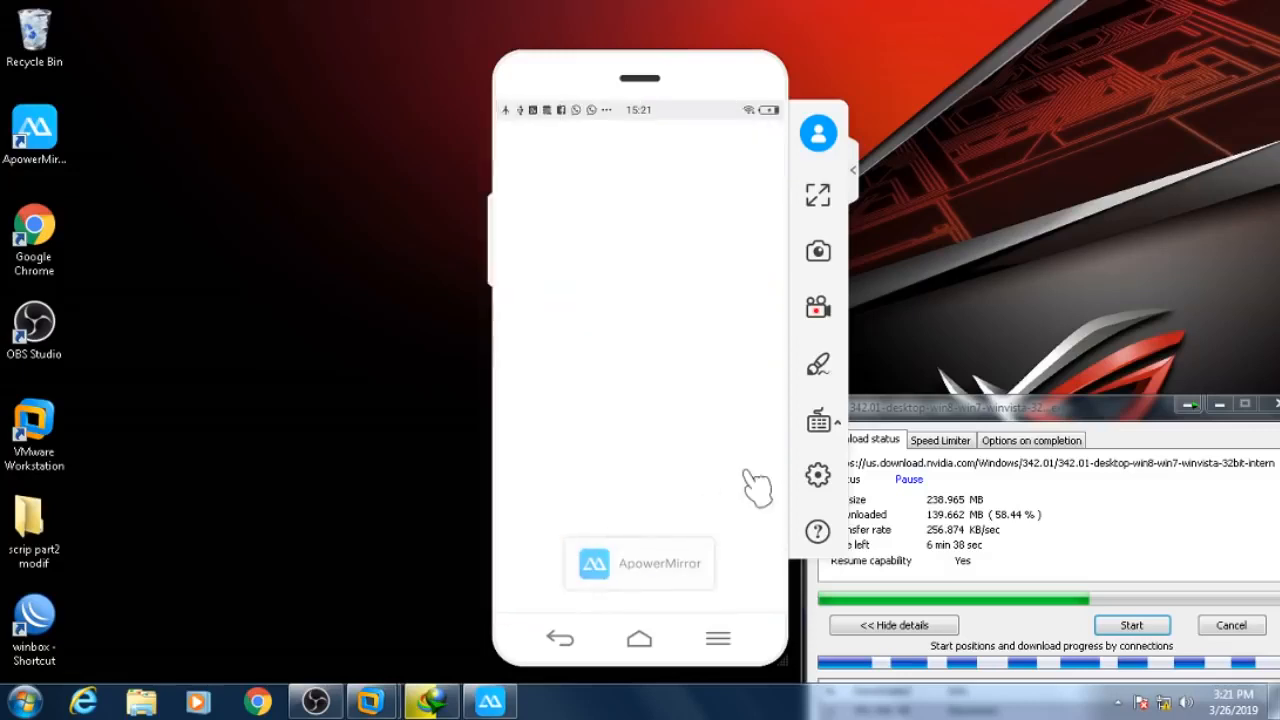
right_click(1146, 708)
click(1148, 683)
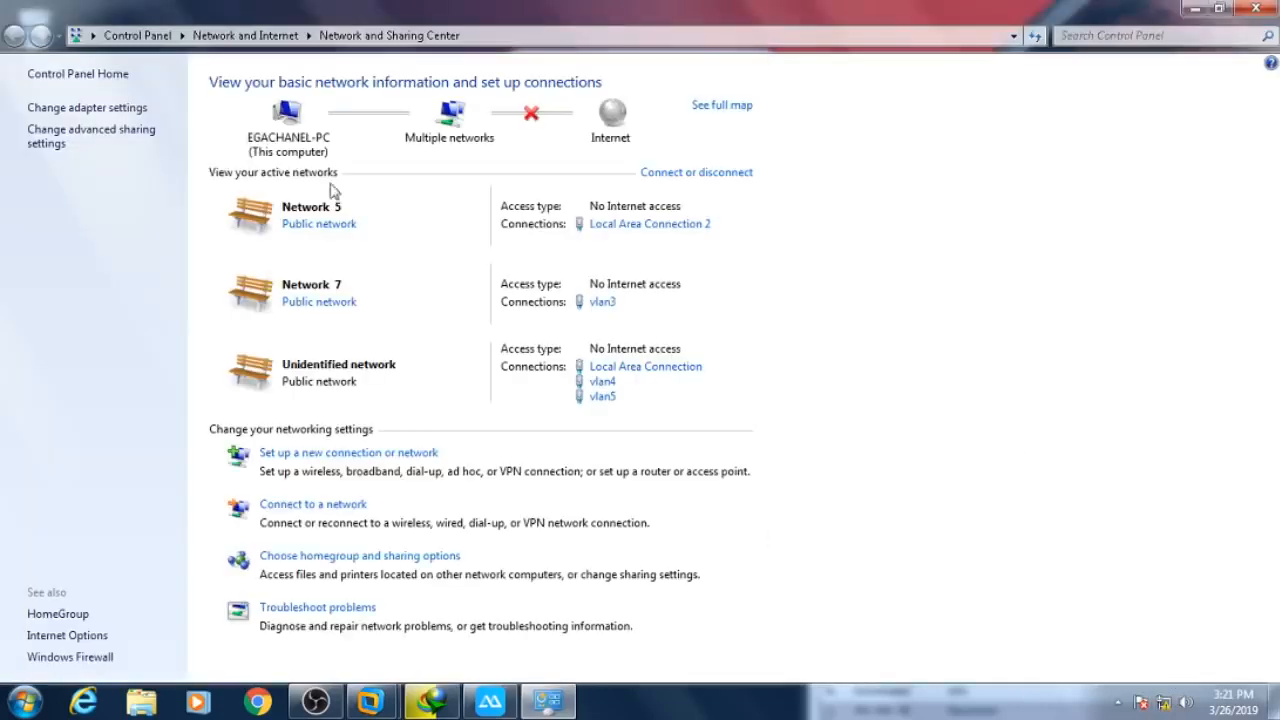
- Confirm Local Area Connection 2 still holds 192.168.3.252 in its details, then launch Chrome
click(114, 108)
double_click(350, 113)
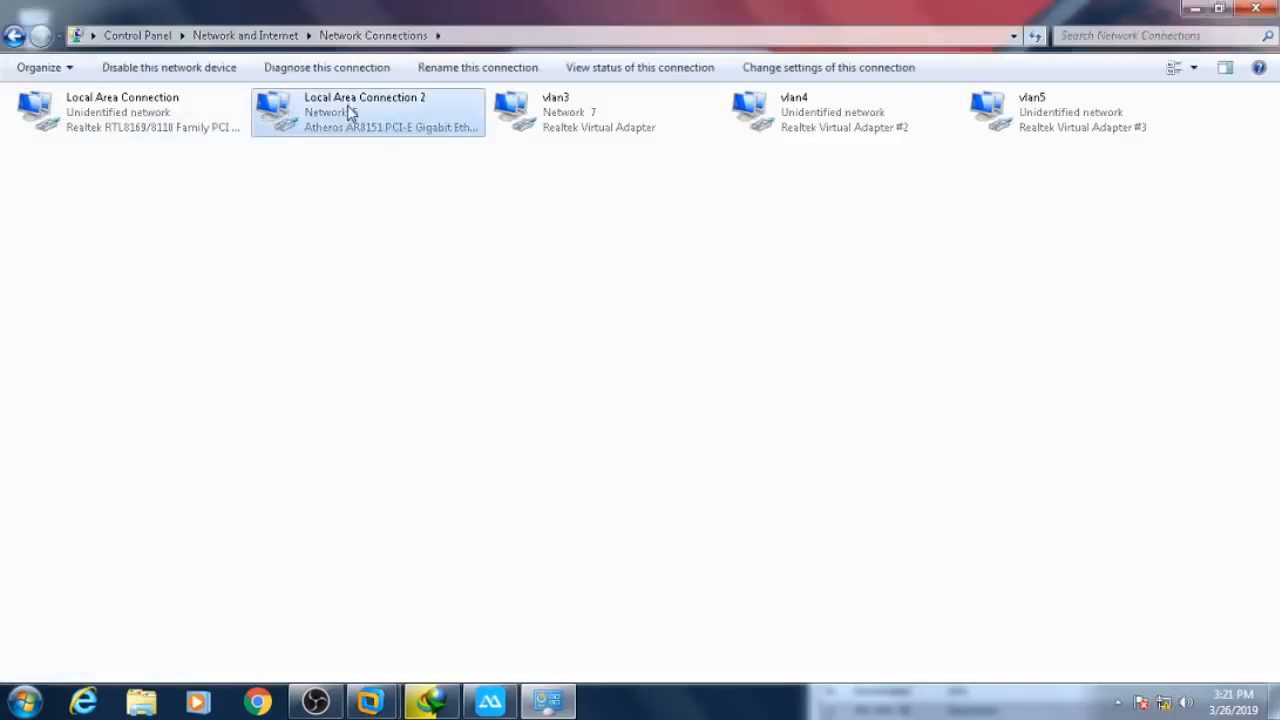
click(540, 338)
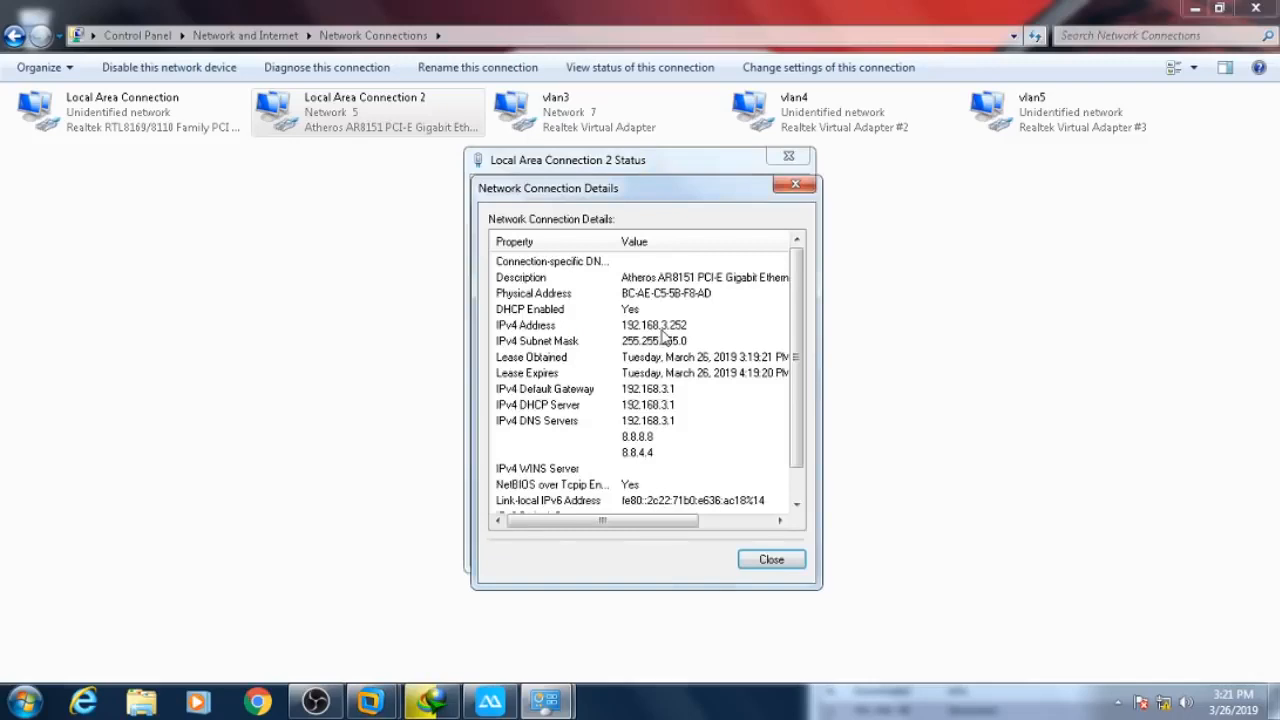
click(771, 559)
click(766, 550)
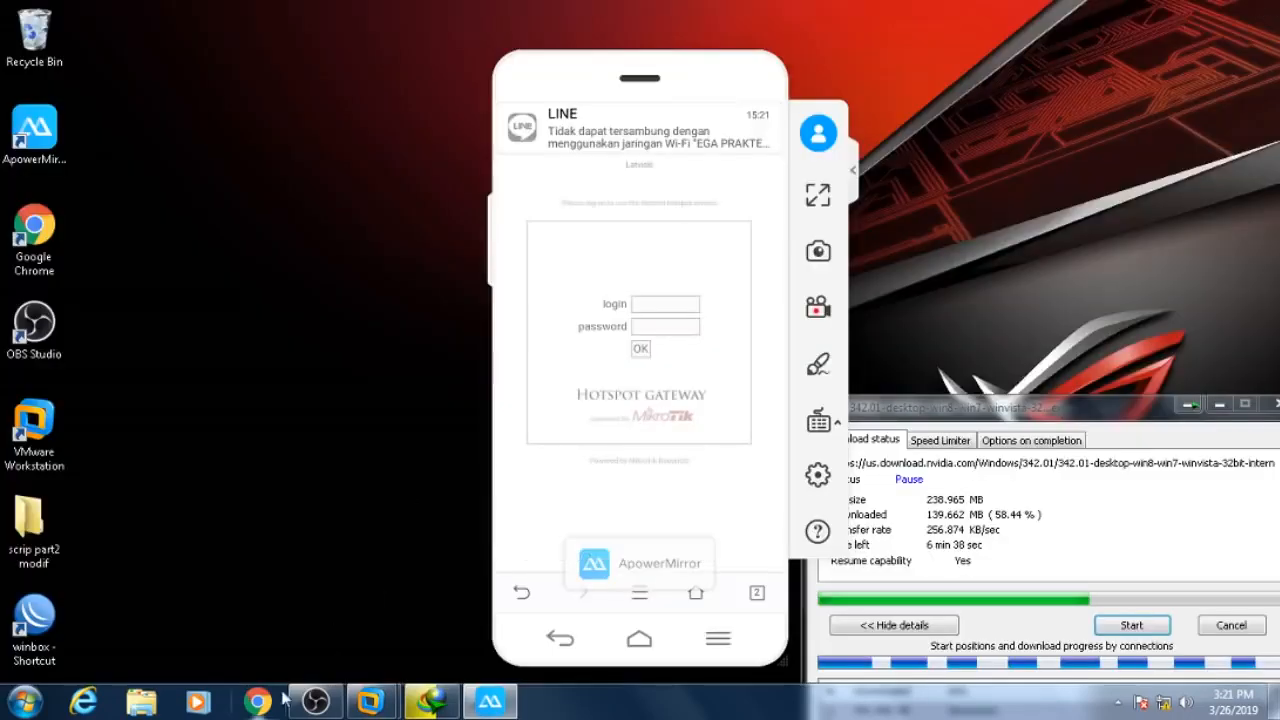
click(279, 700)
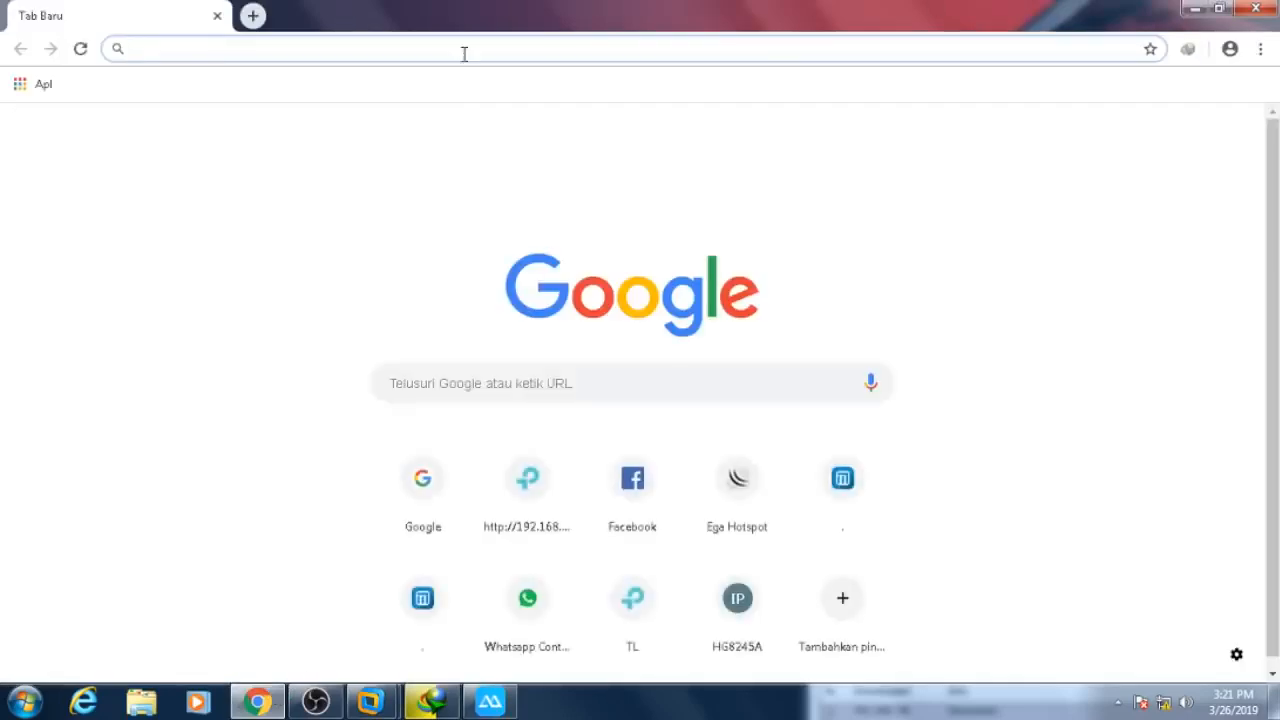
- Load the hotspot.net login page and move the phone mirror aside to reveal the form
text(ho)
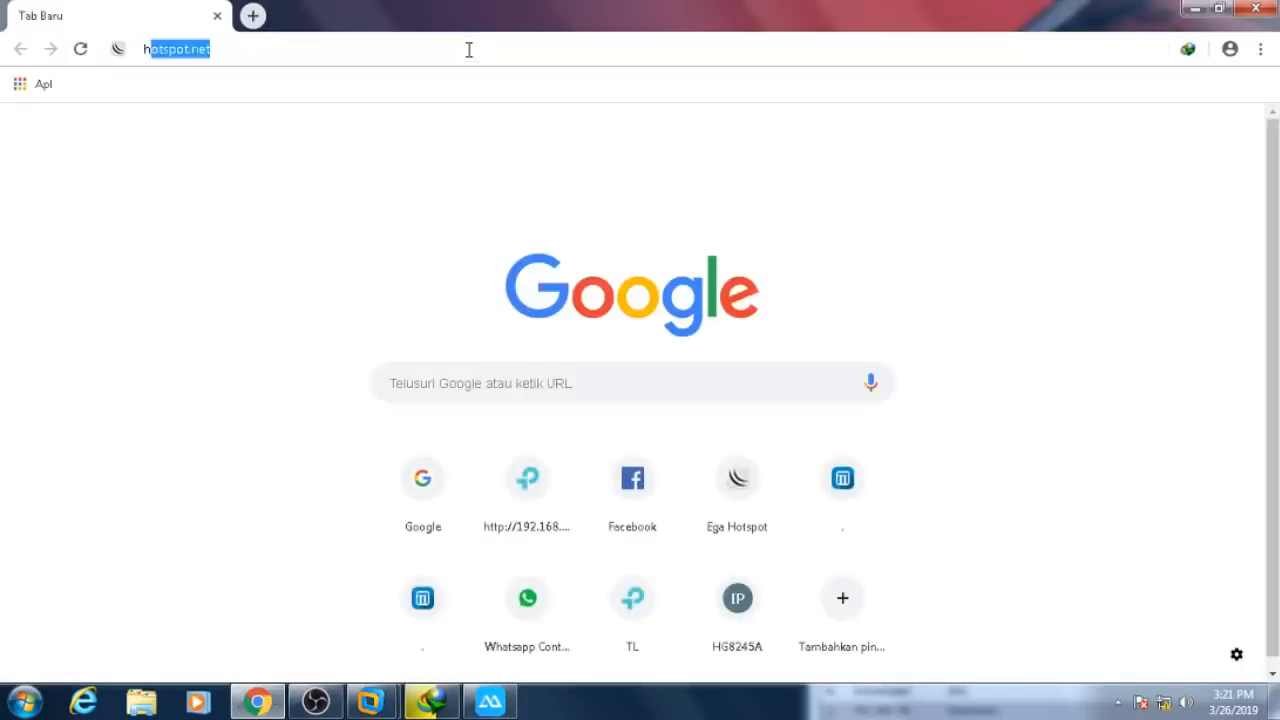
click(460, 94)
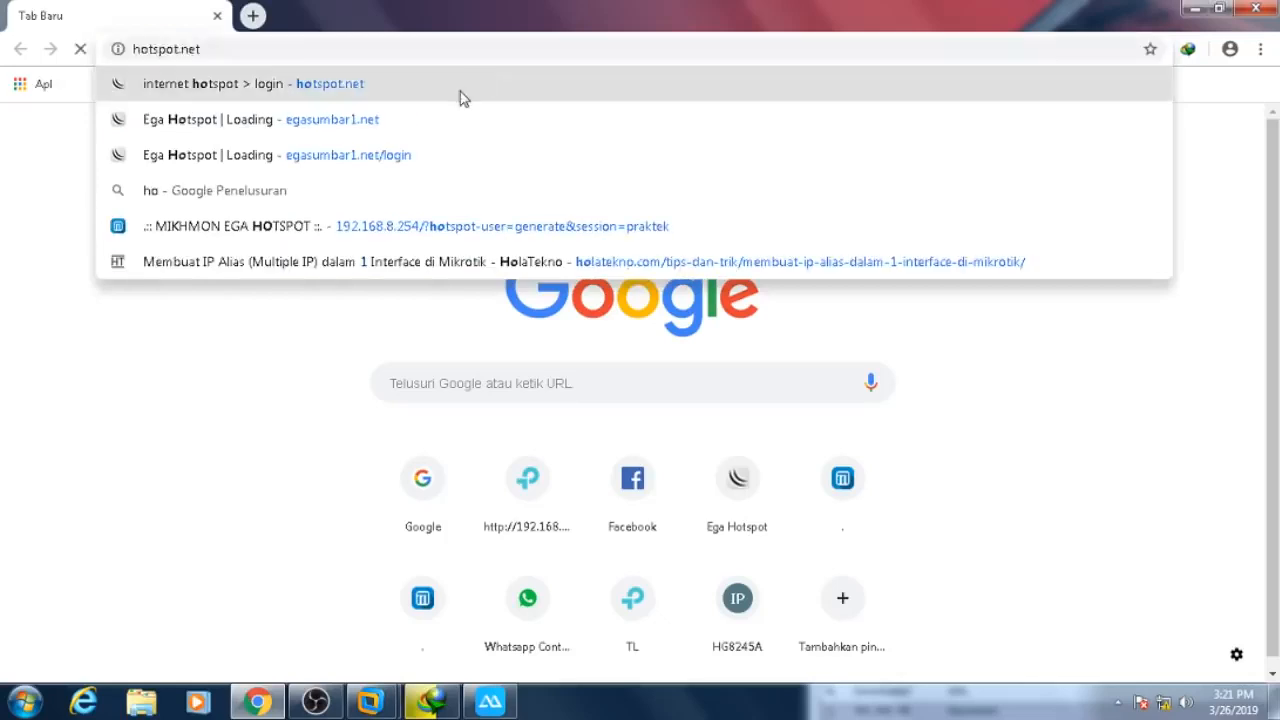
click(490, 701)
mouse_move(700, 82)
drag(700, 82, 1047, 124)
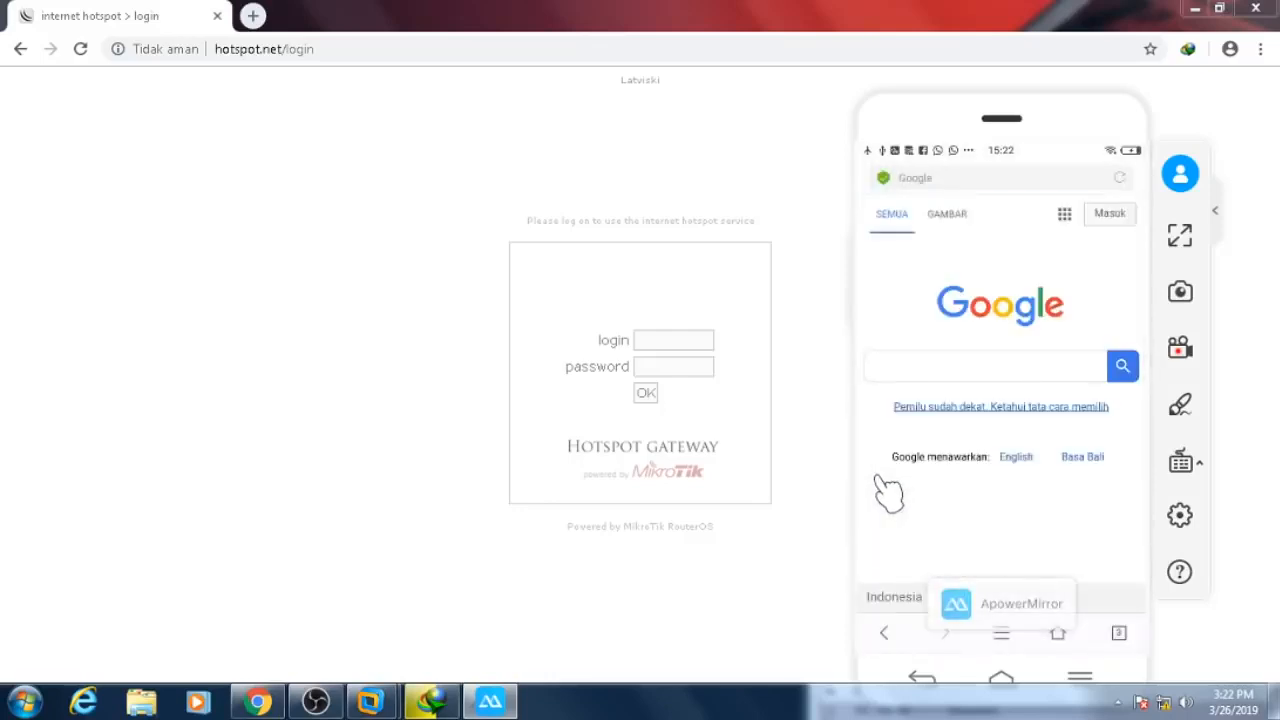
- Log in to the hotspot with the username copied into the password field
click(695, 347)
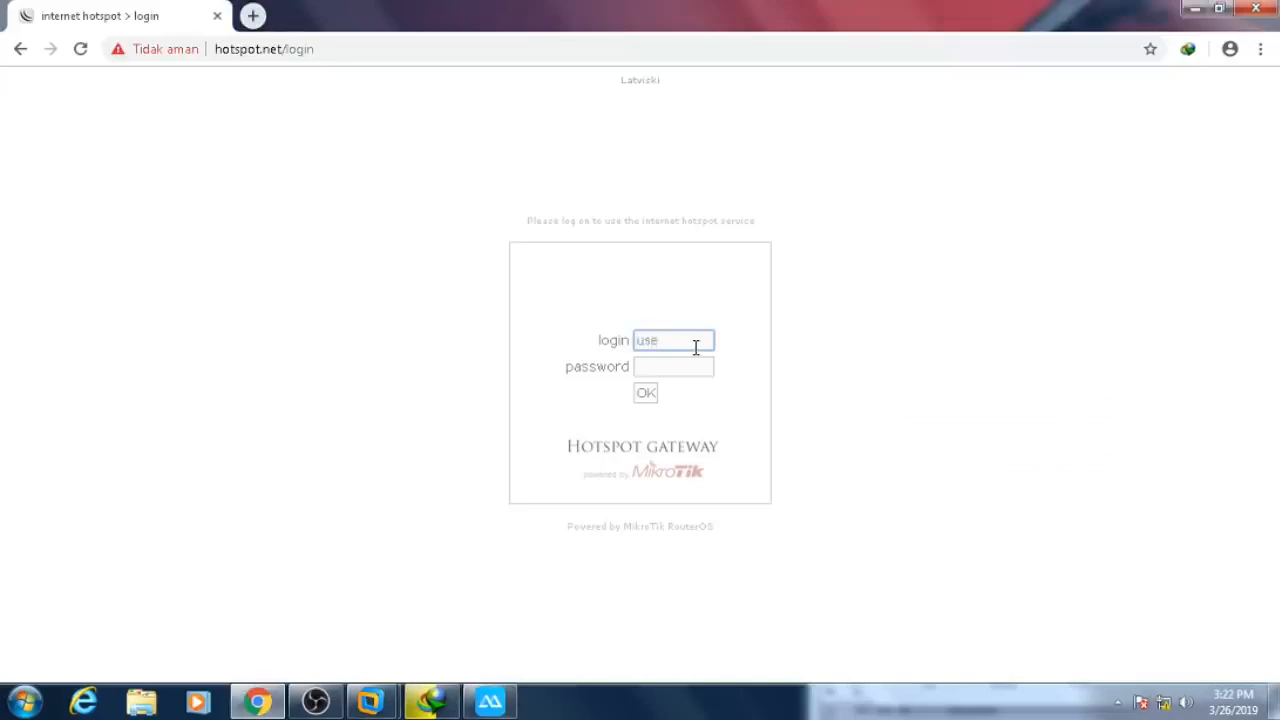
double_click(695, 347)
right_click(695, 347)
click(740, 511)
right_click(672, 367)
click(718, 451)
click(645, 393)
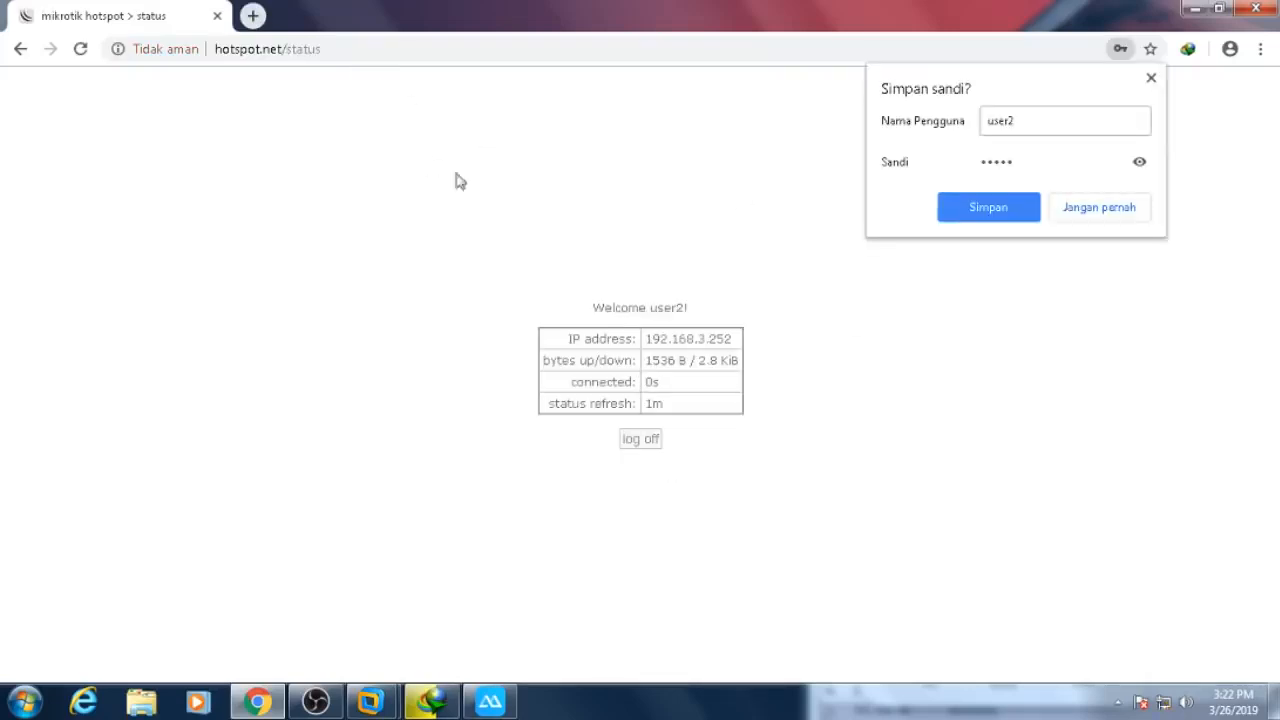
- Load google.com to verify internet access, return the phone to its home screen, and close Chrome
click(388, 48)
text(google.com)
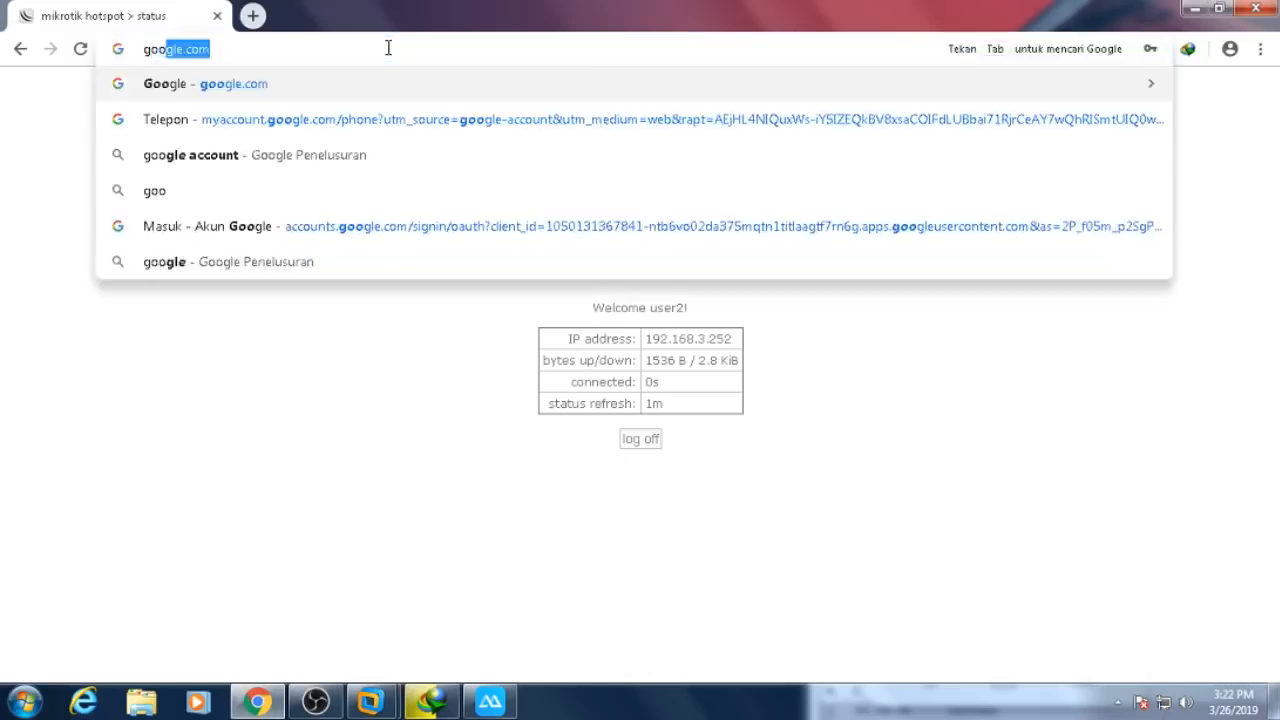
key(Return)
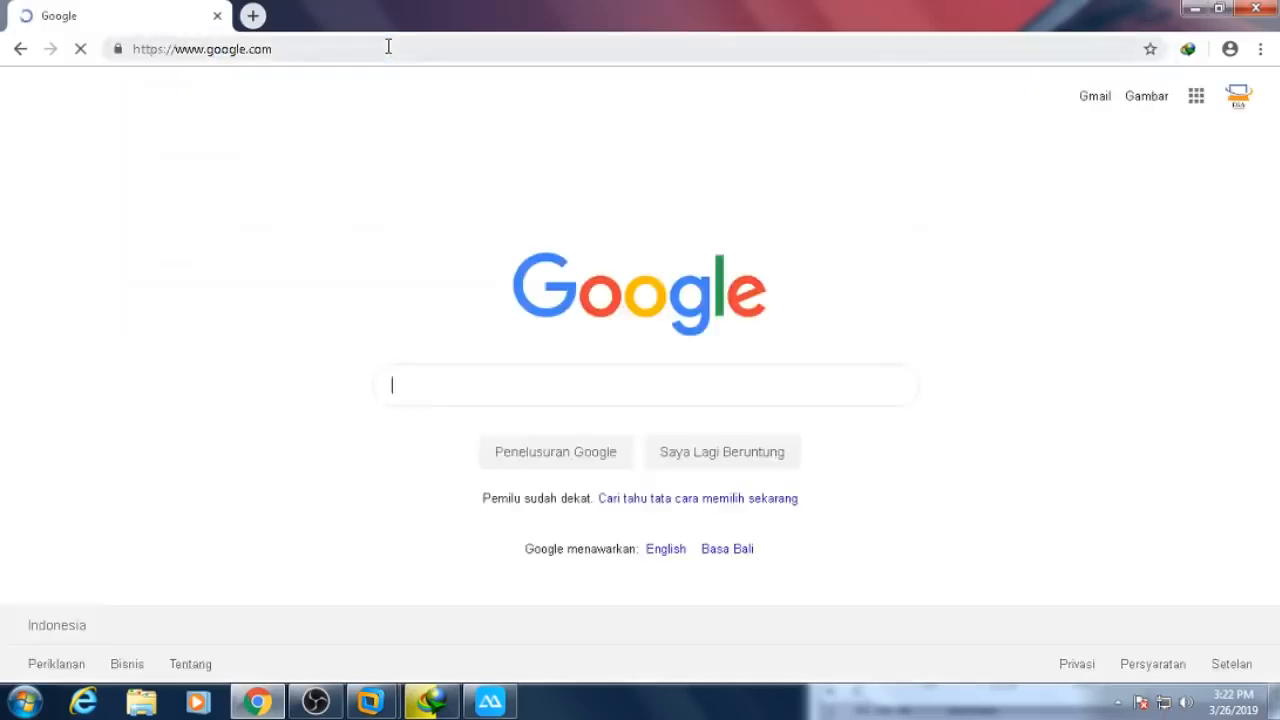
click(514, 705)
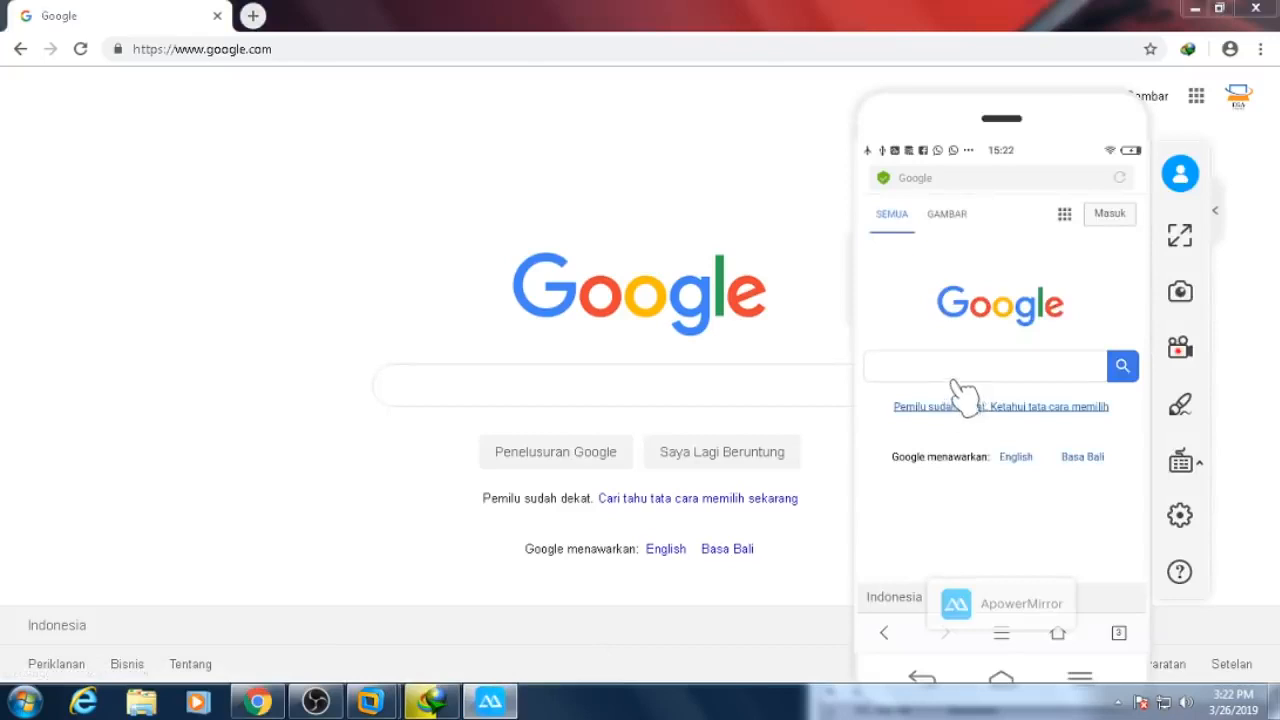
right_click(969, 257)
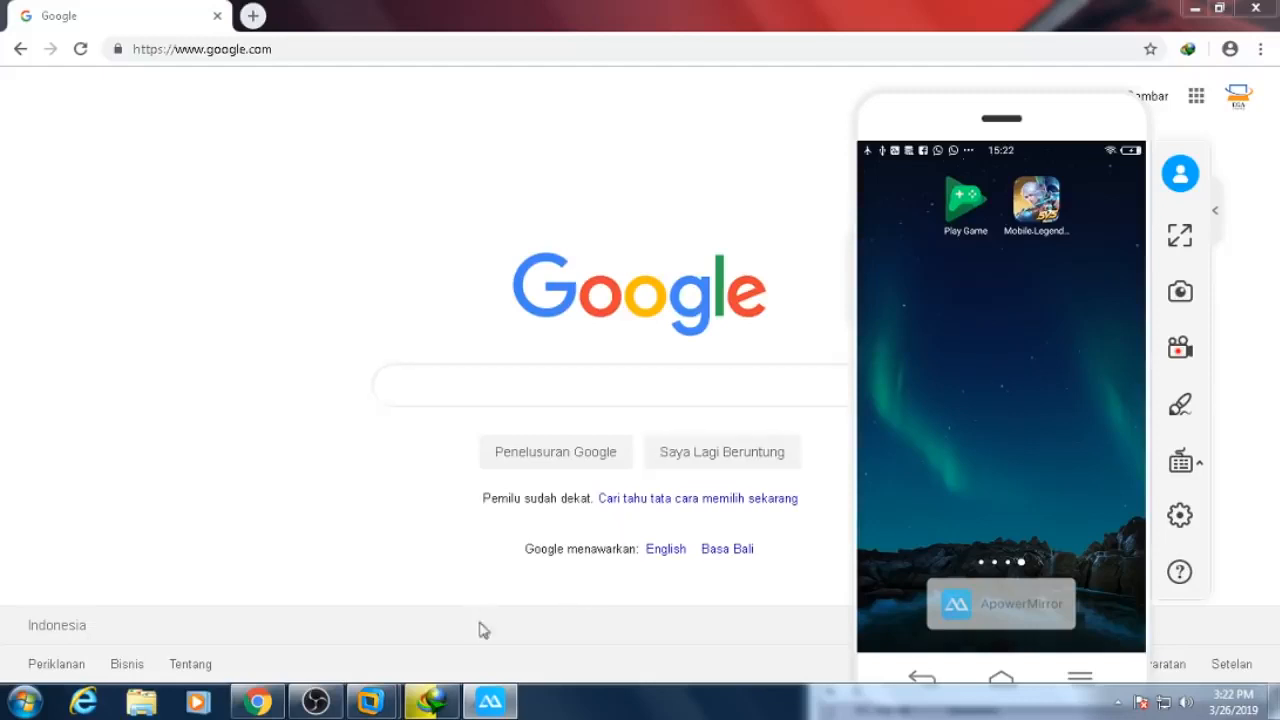
click(1270, 6)
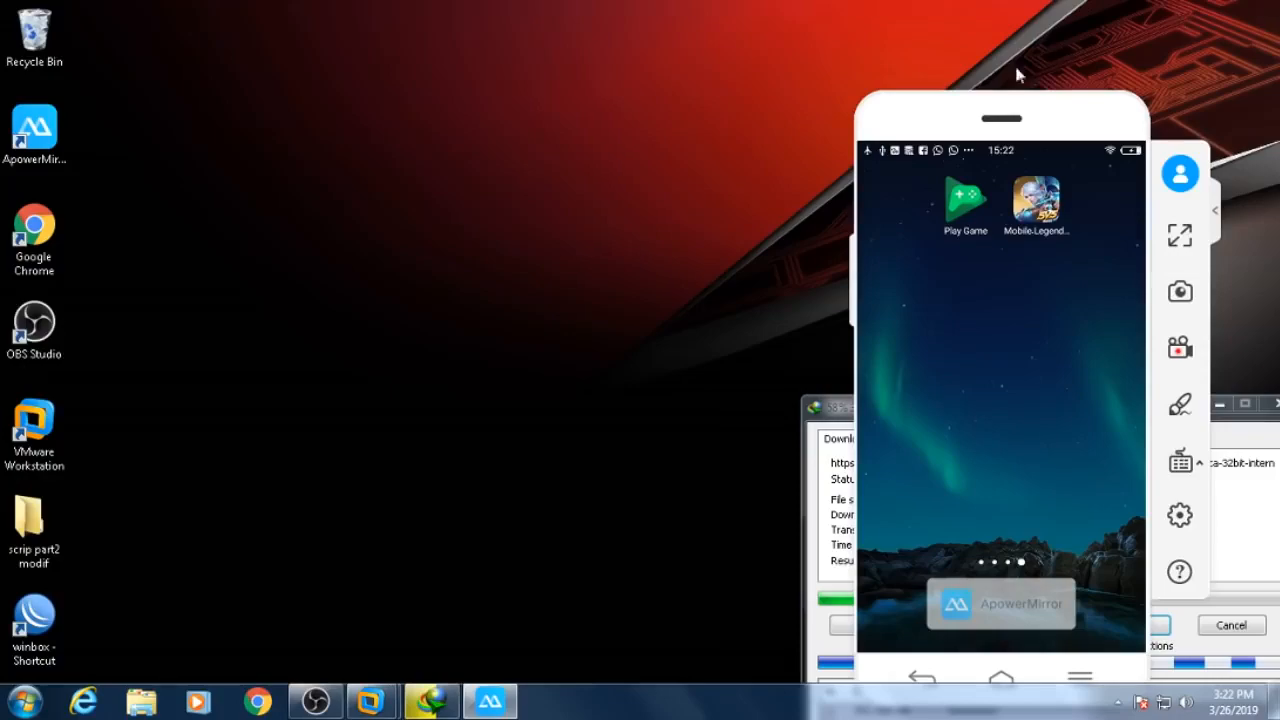
- Connect WinBox to the router at 192.168.3.1 and open Queues > Queue Tree
double_click(28, 624)
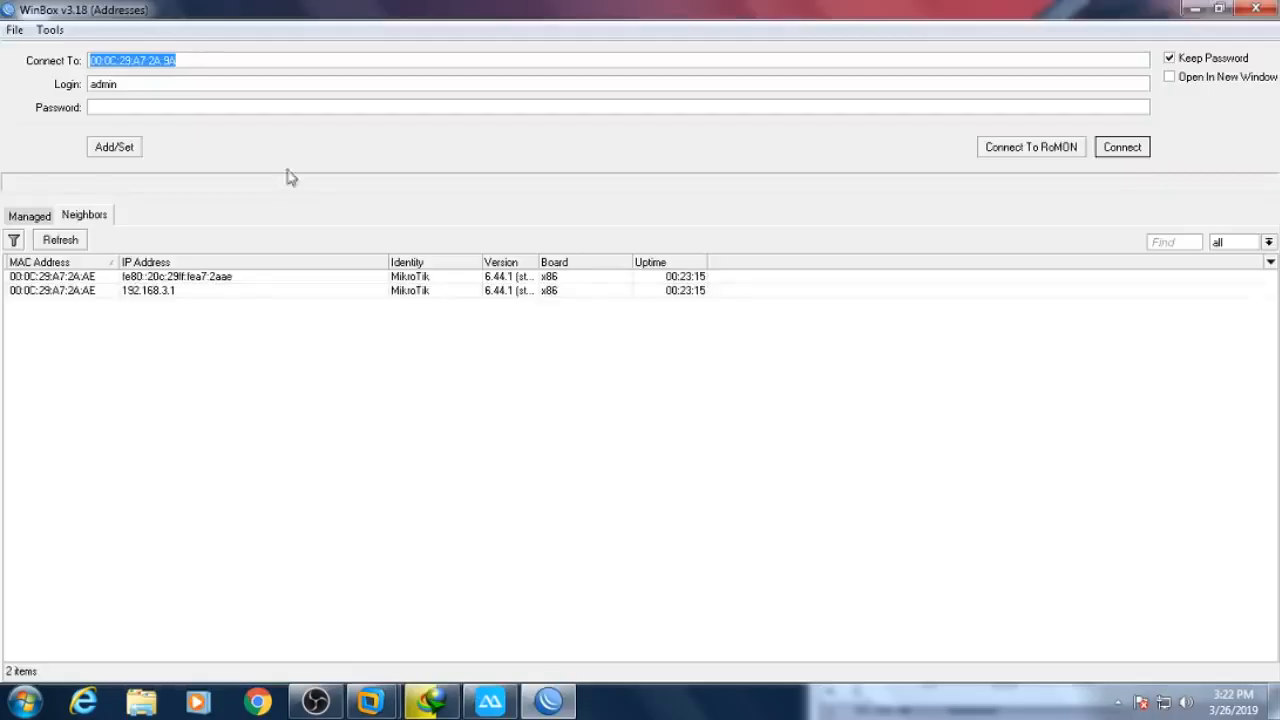
click(153, 292)
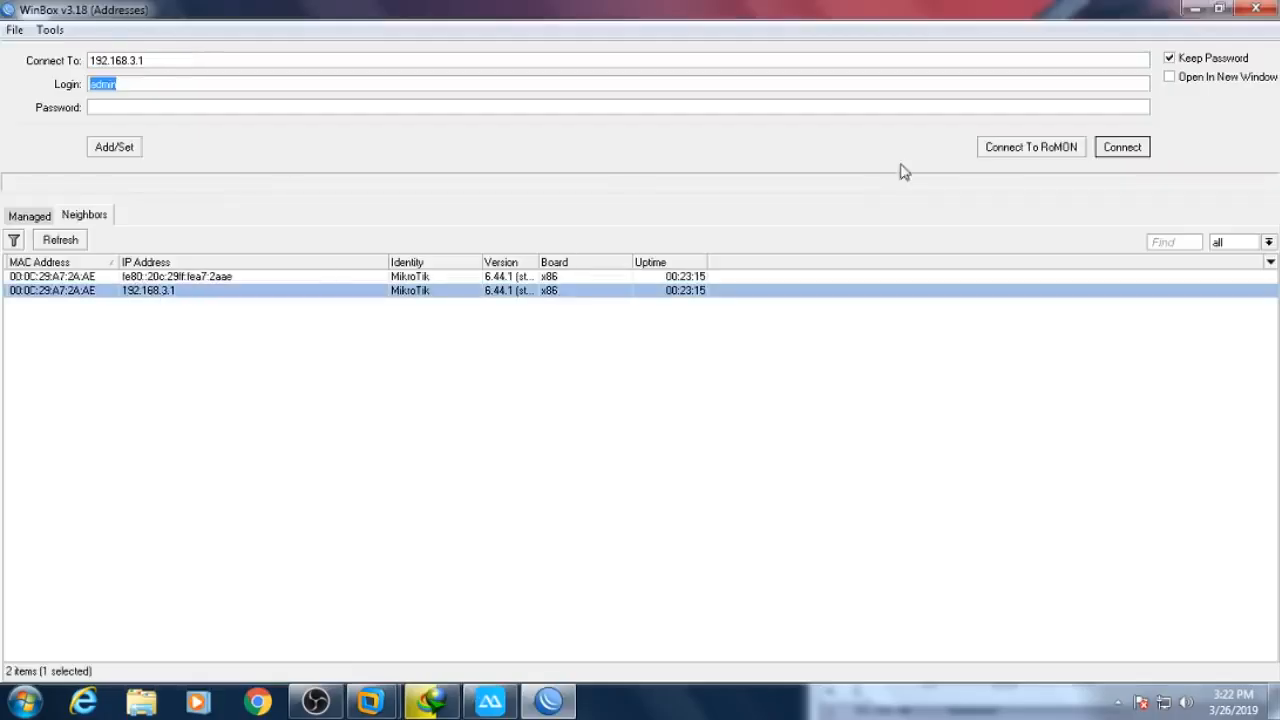
click(1128, 147)
double_click(400, 20)
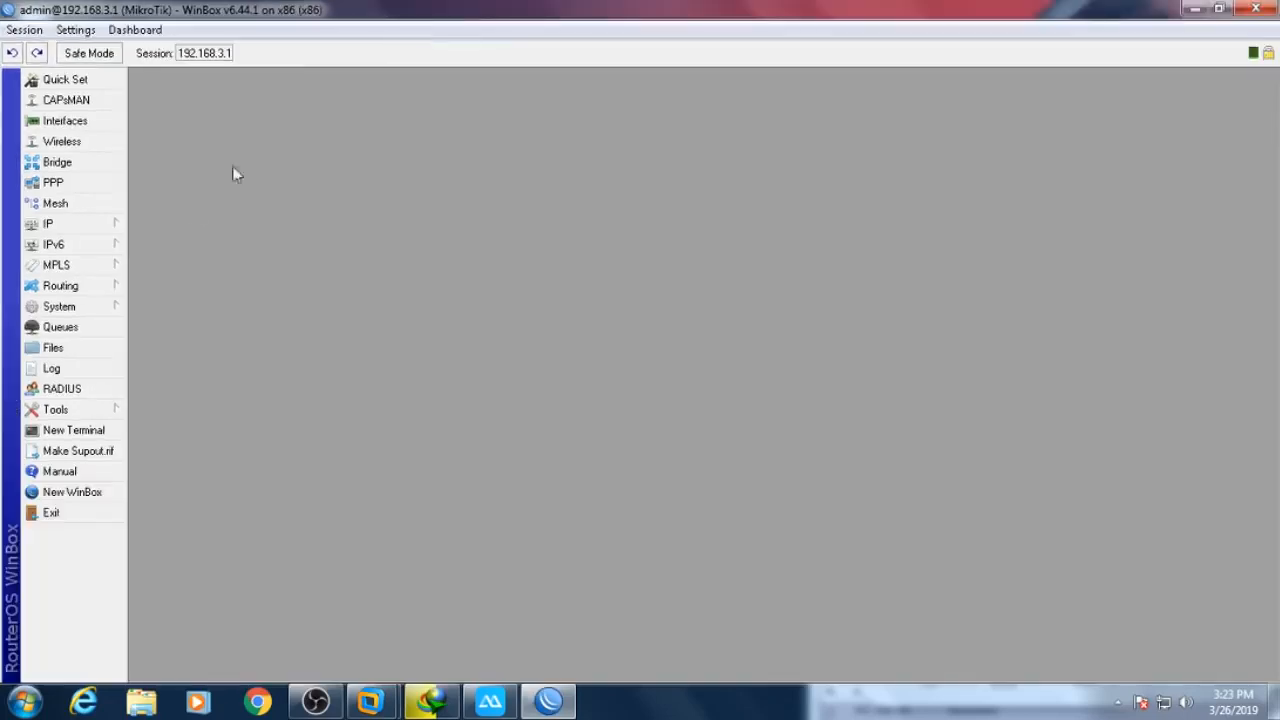
click(98, 334)
click(617, 248)
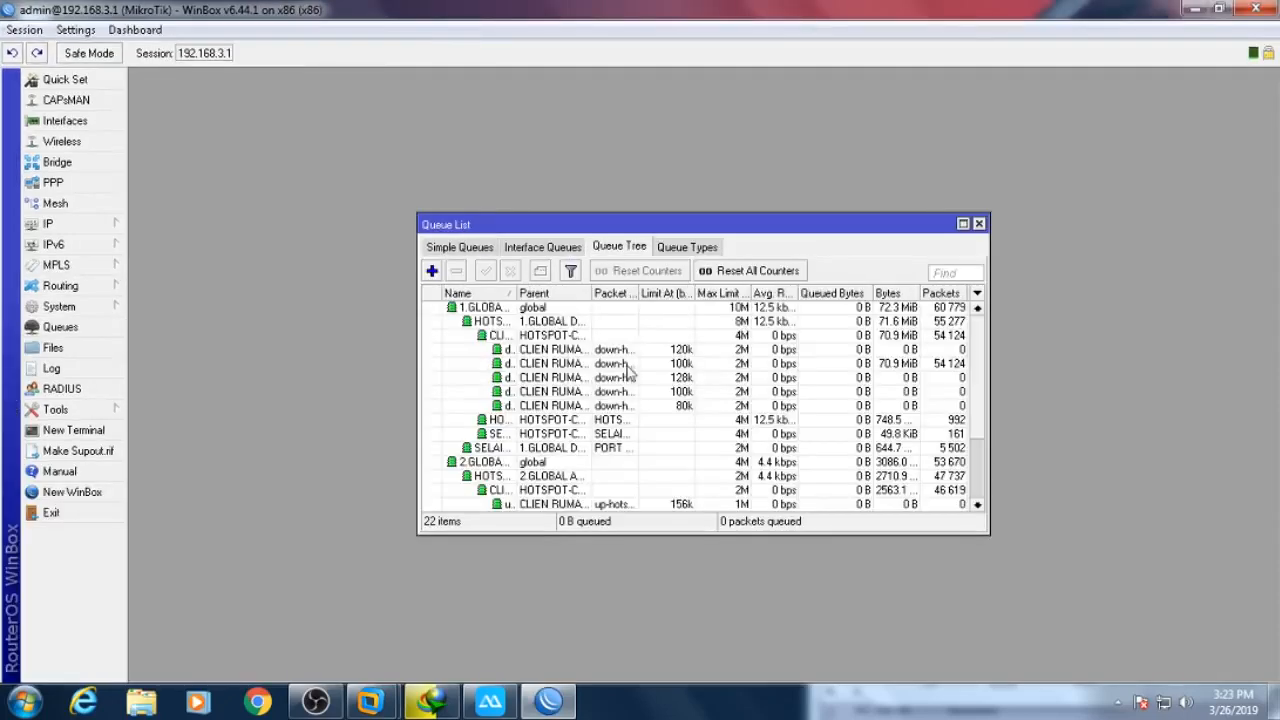
- Enlarge the Queue Tree and widen the Name, Parent and Packet Marks columns
double_click(779, 228)
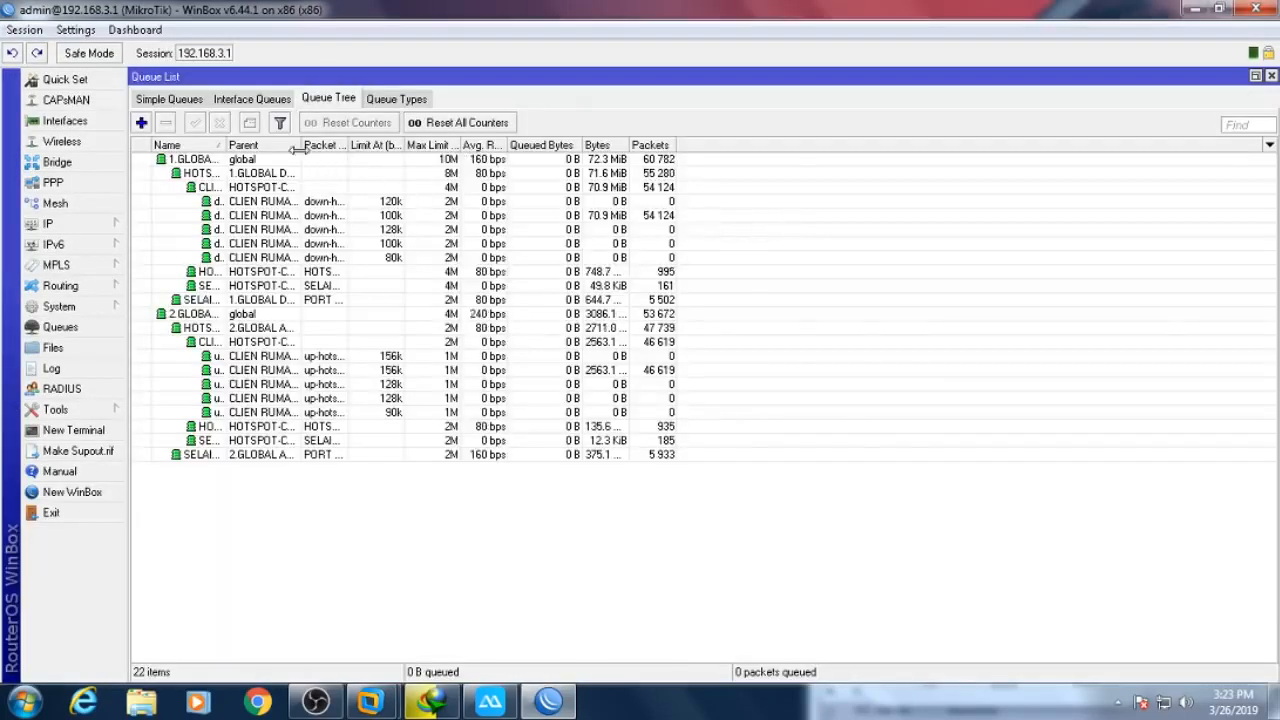
drag(301, 145, 533, 203)
drag(231, 148, 431, 177)
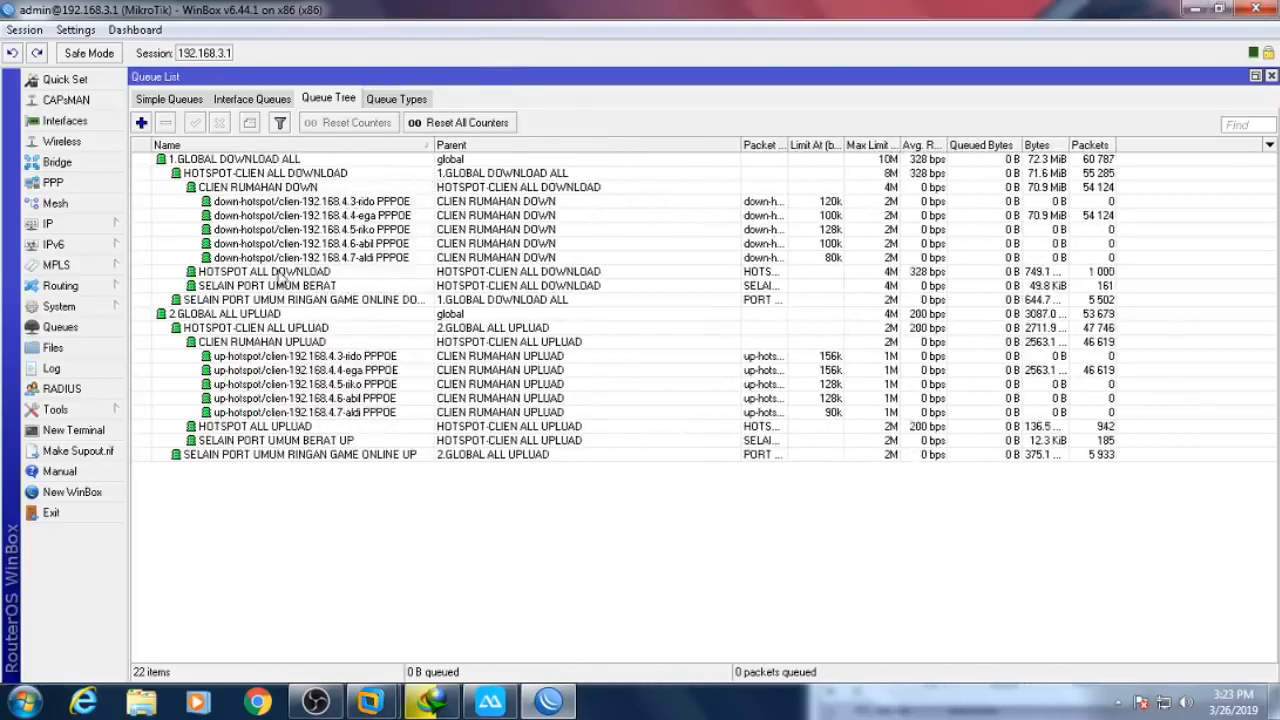
click(255, 274)
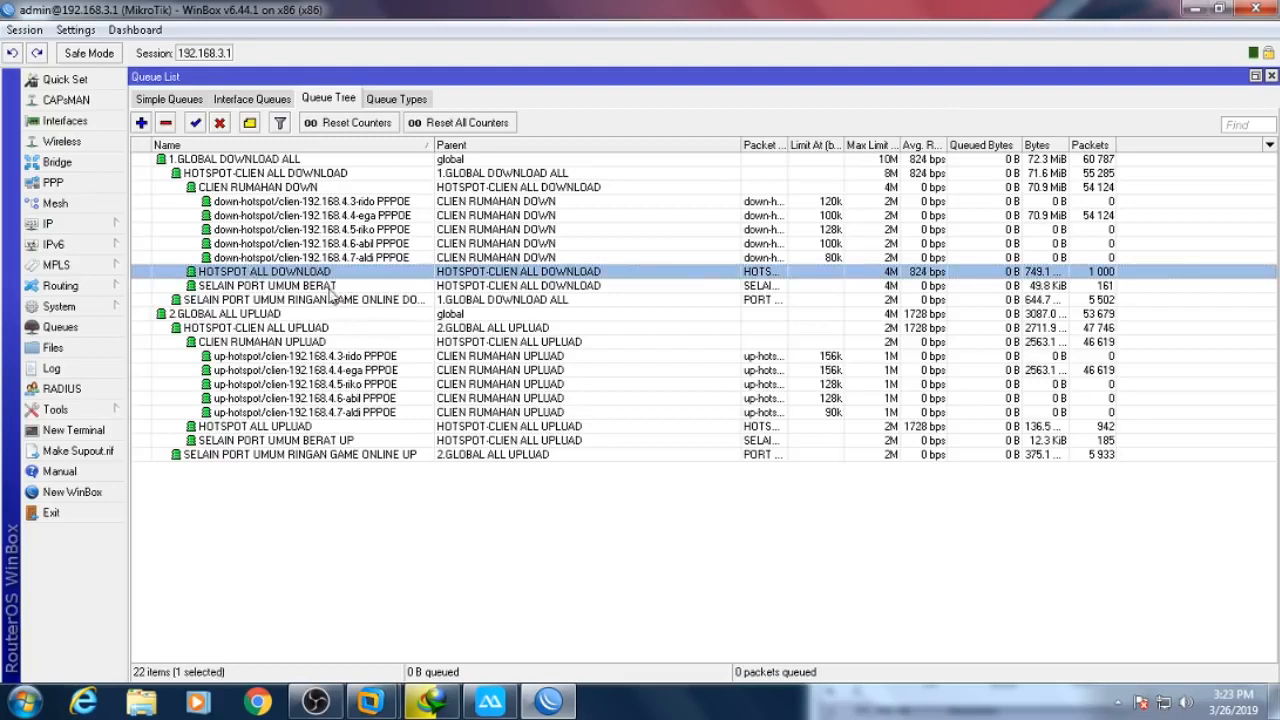
ctrl+click(266, 428)
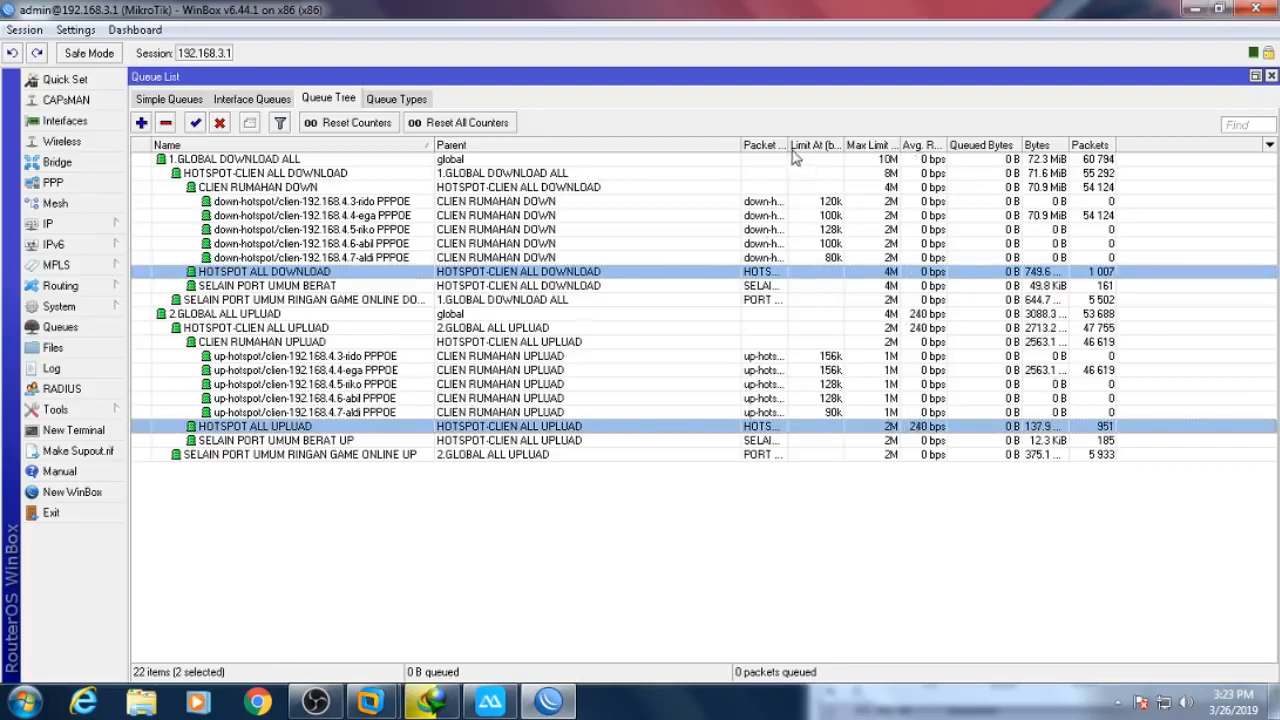
drag(790, 145, 848, 145)
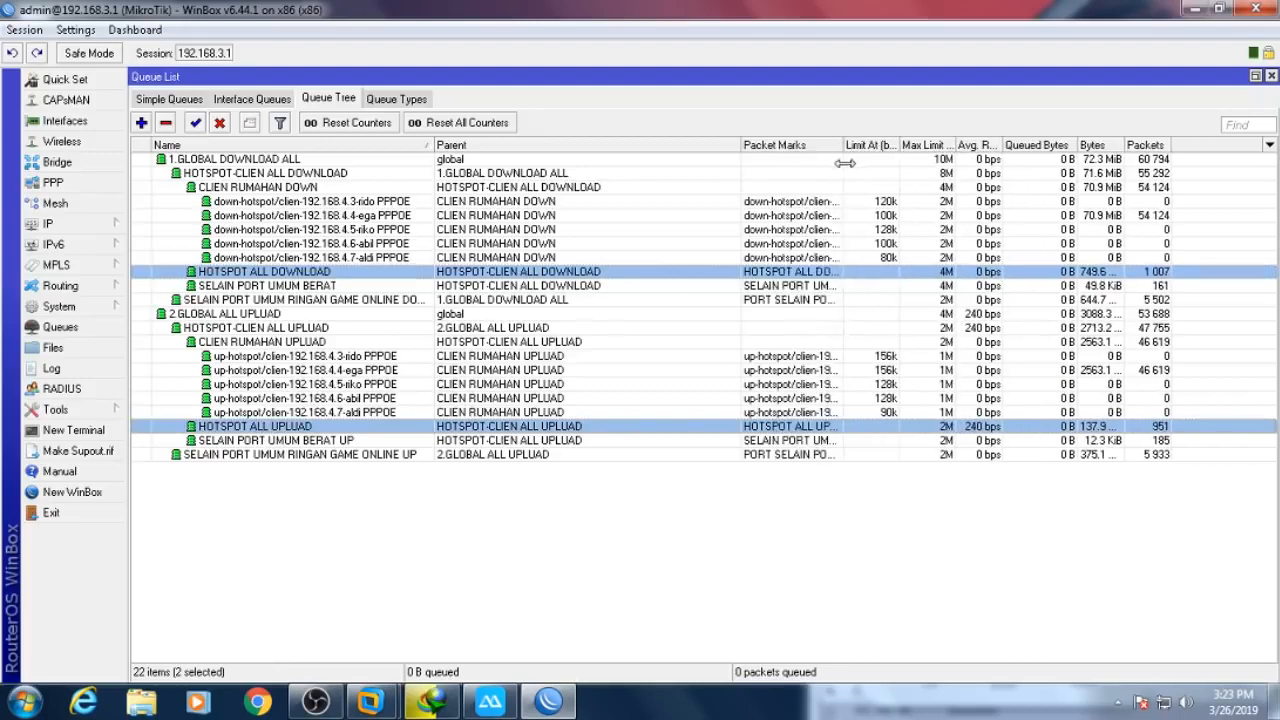
- Bring back the phone game and resume the IDM driver download to load the client
click(507, 703)
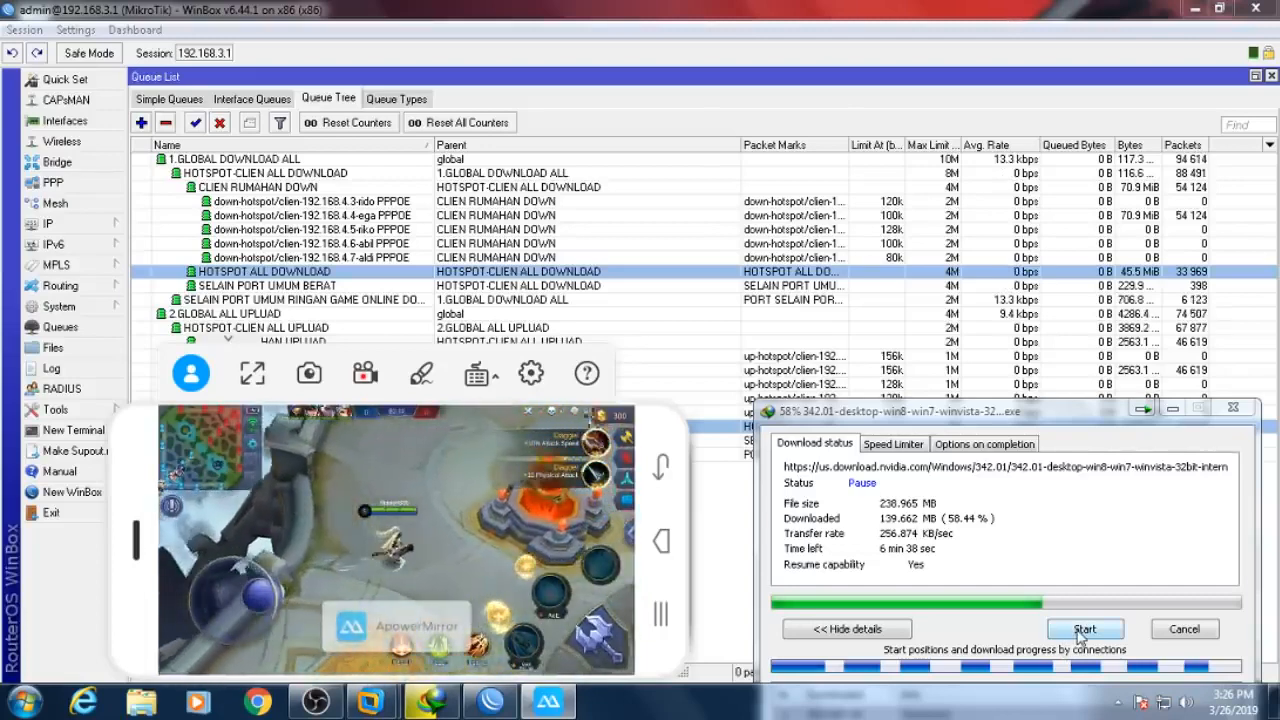
click(1082, 632)
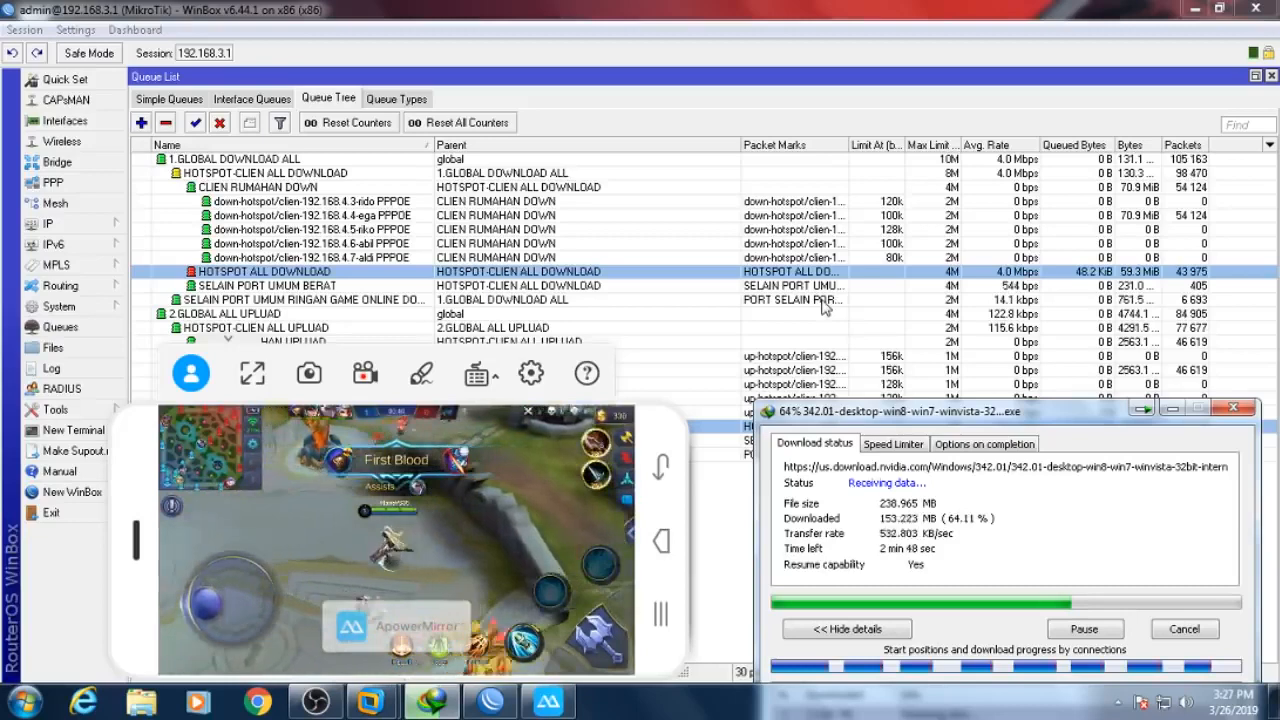
- Check both hotspot hosts' Tx rates in IP > Hotspot > Hosts, then close it
click(48, 223)
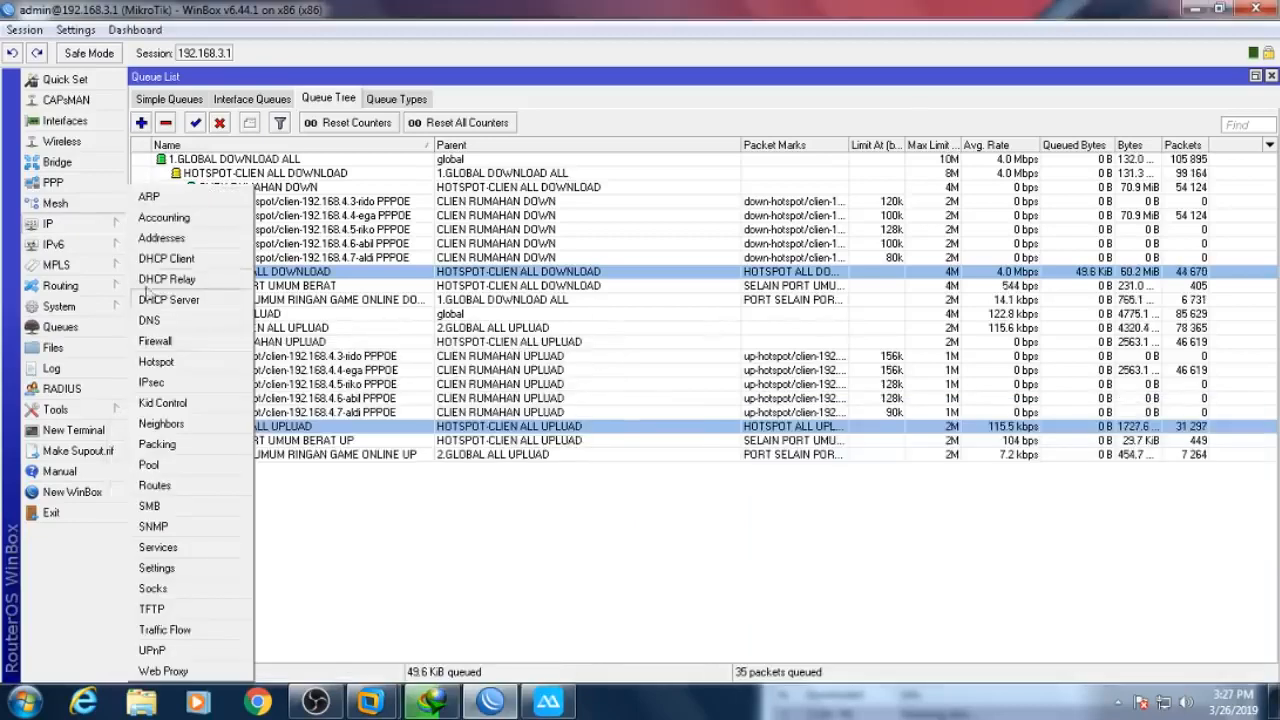
click(156, 361)
click(616, 252)
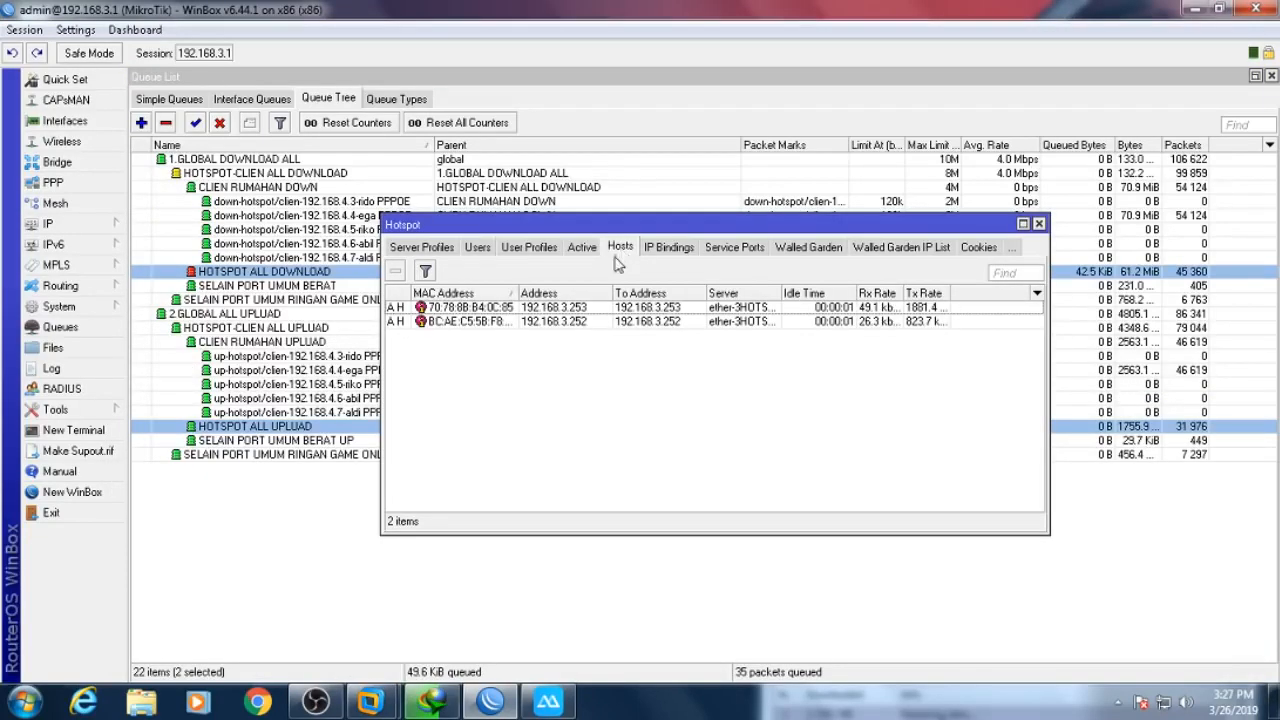
drag(948, 297, 988, 297)
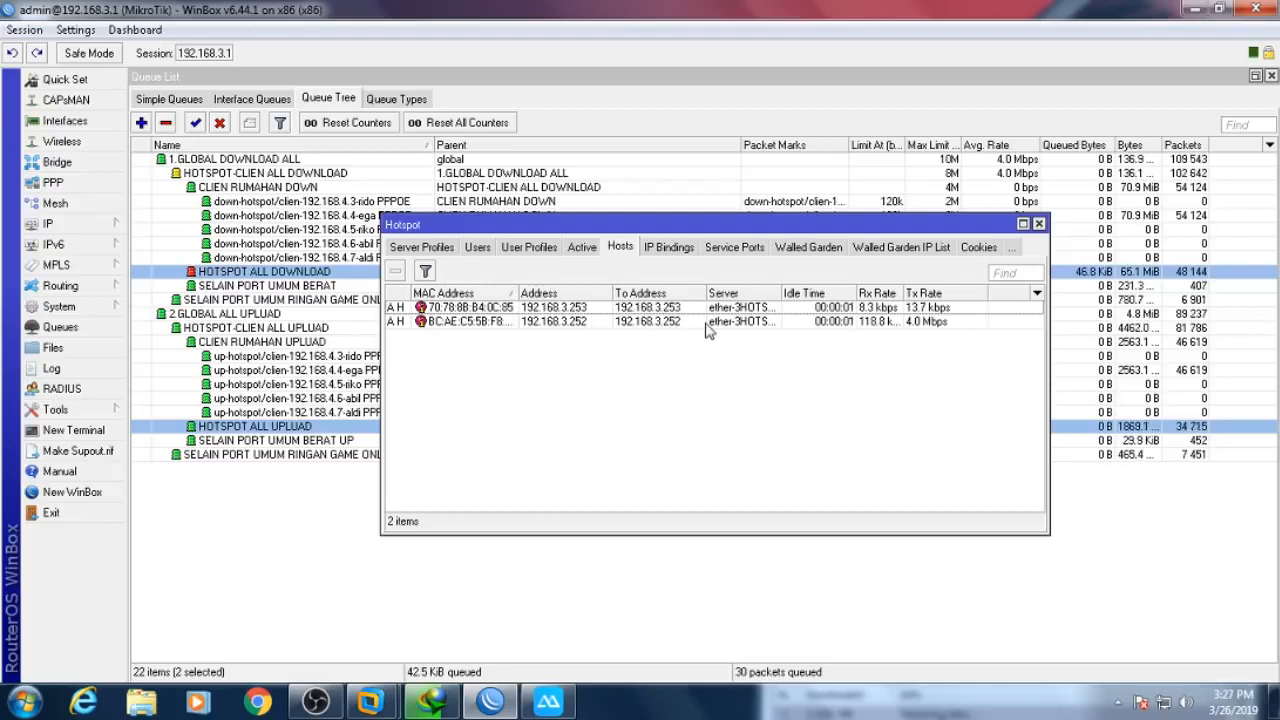
click(1039, 223)
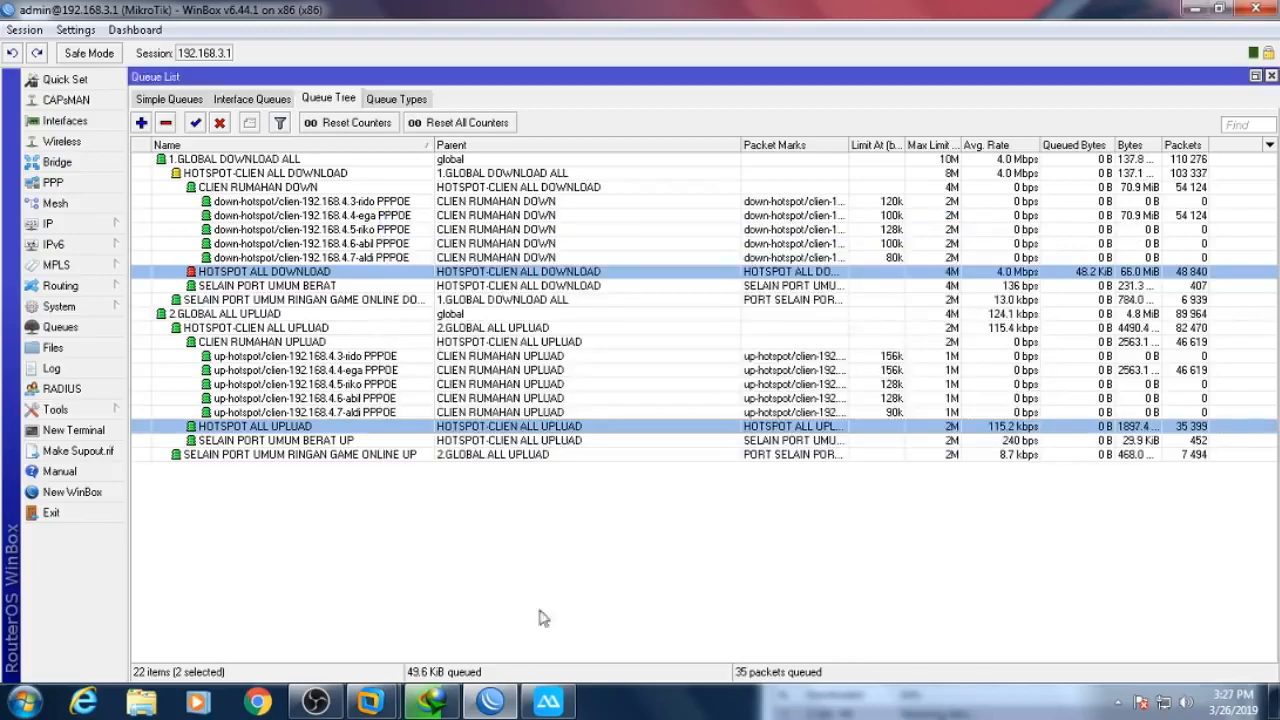
- Bring the download and phone game forward, moving and enlarging the phone mirror window
click(432, 702)
click(548, 702)
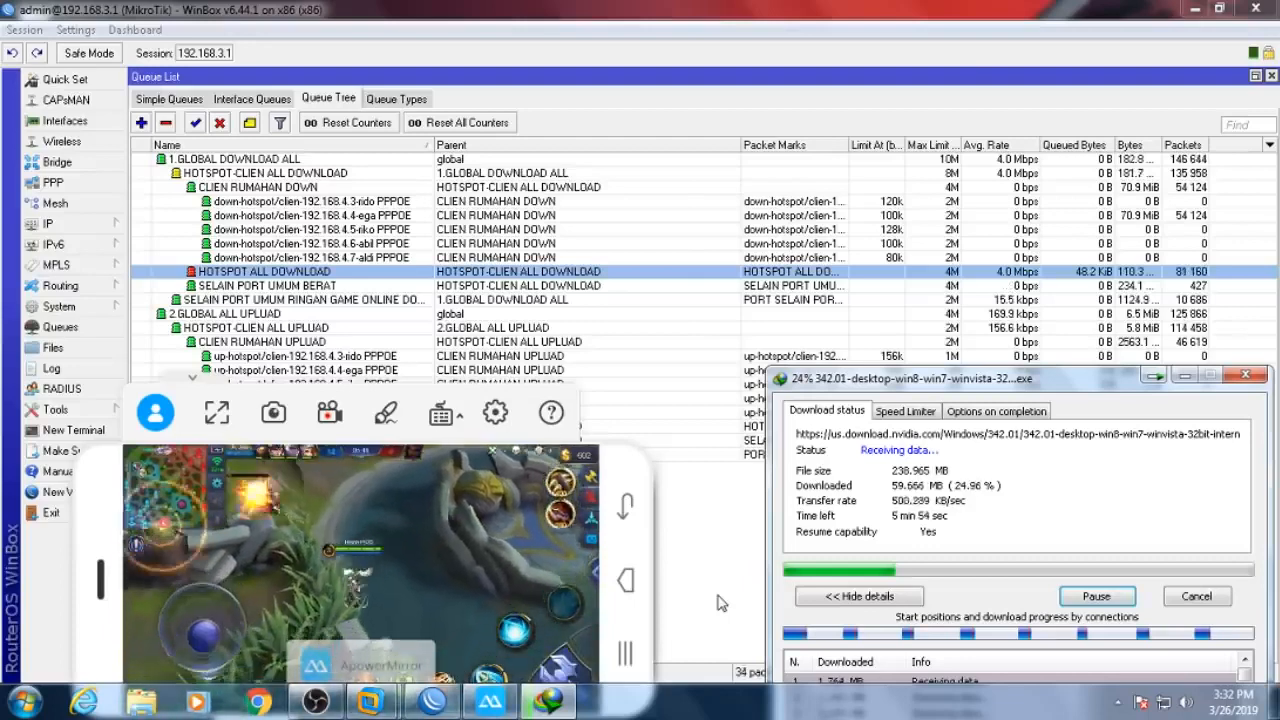
drag(641, 563, 638, 368)
drag(648, 520, 1037, 664)
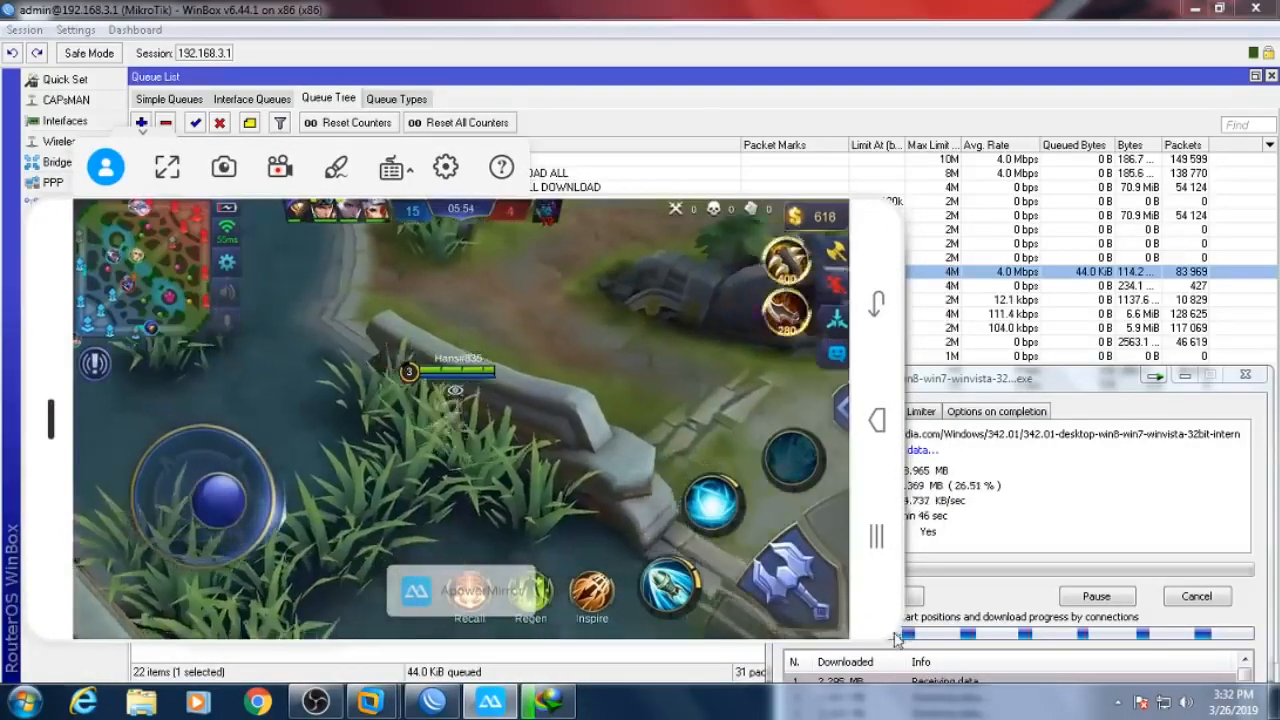
drag(896, 638, 935, 657)
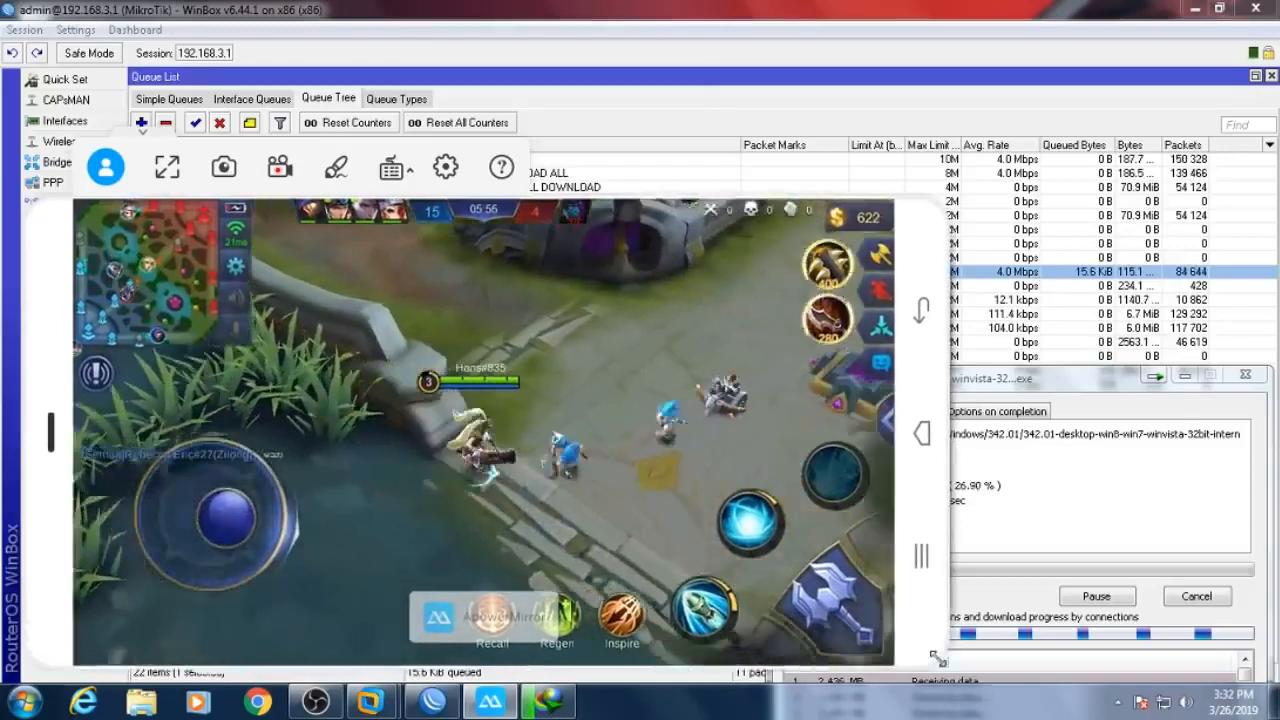